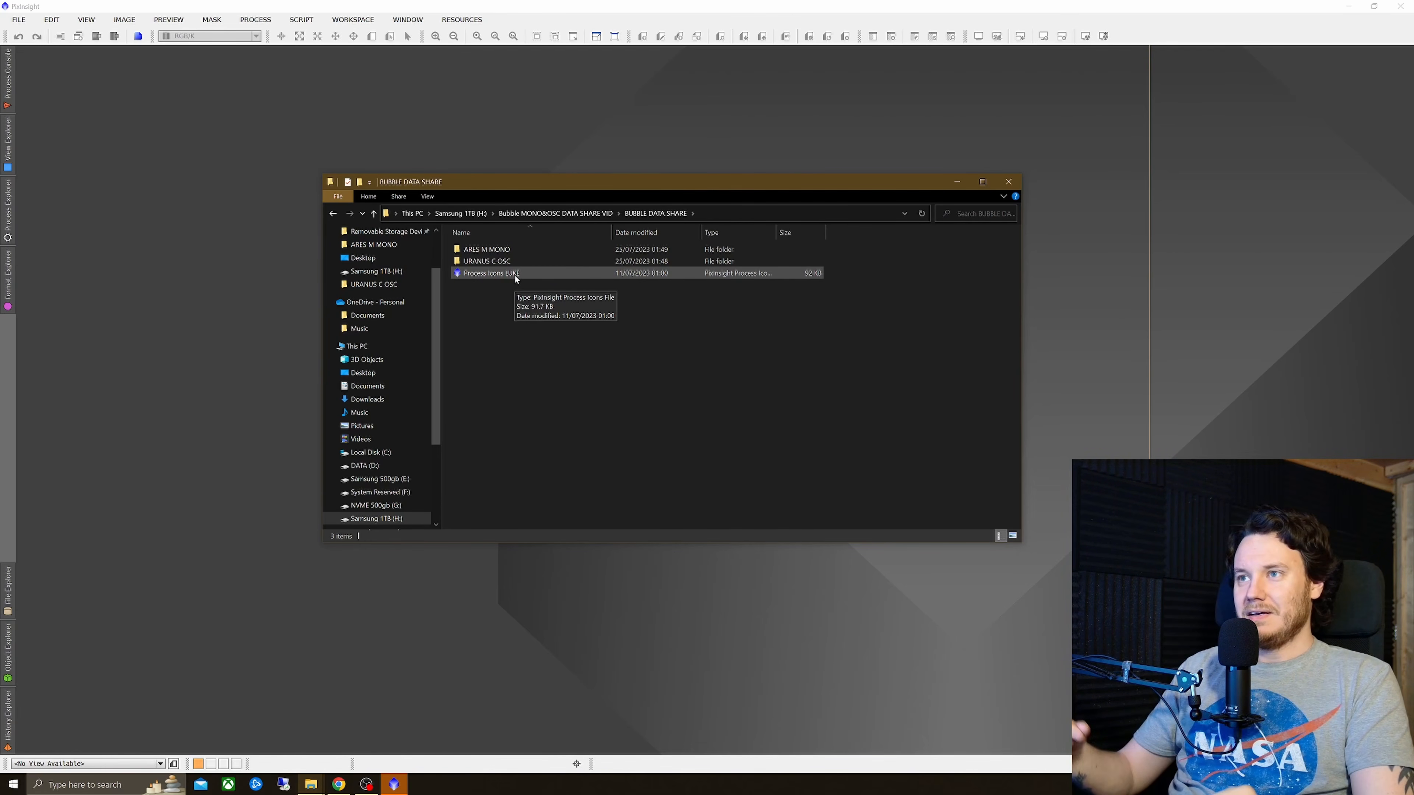
# Step: Load the Process Icons LUKE file into the workspace
pyautogui.moveTo(515, 275); pyautogui.dragTo(1080, 234)
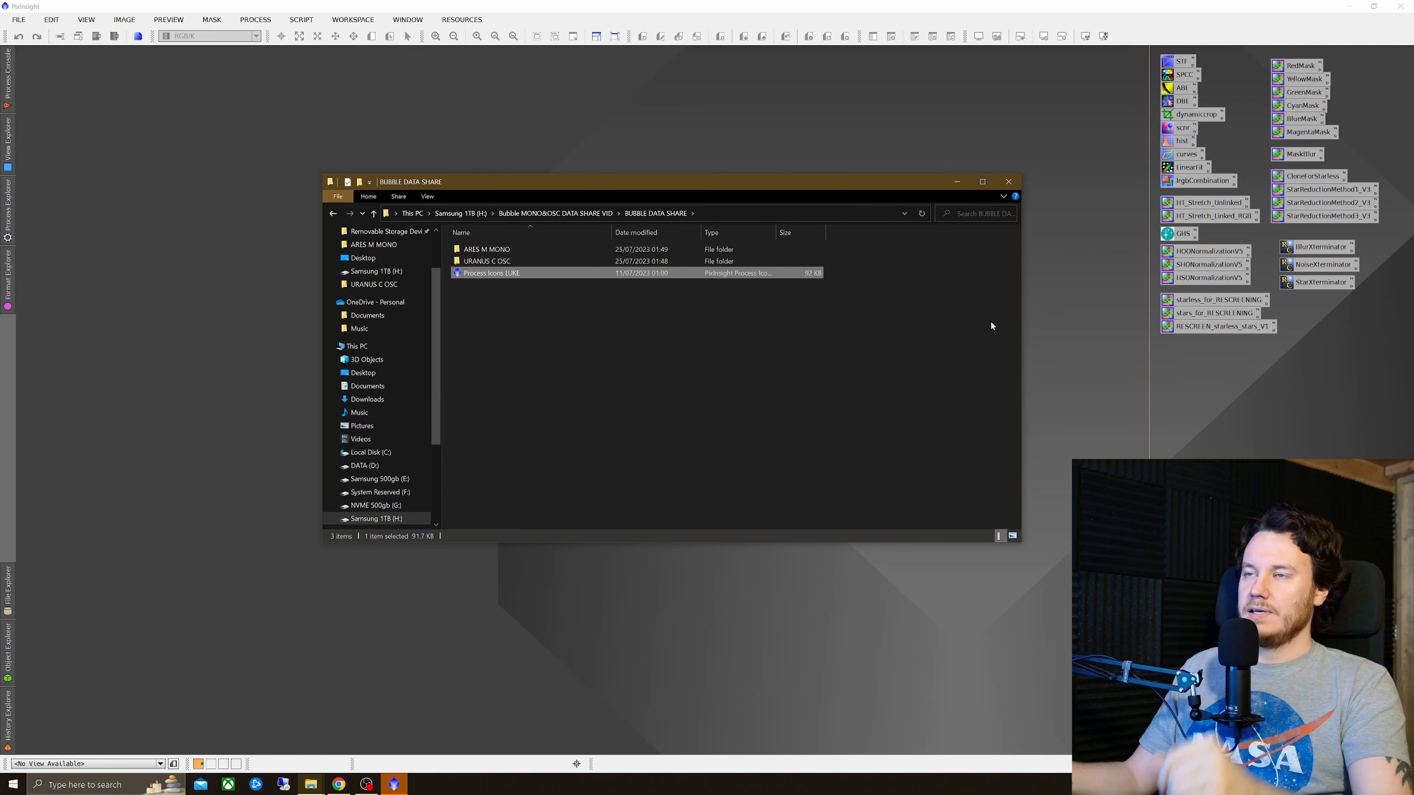
pyautogui.moveTo(823, 185); pyautogui.dragTo(701, 195)
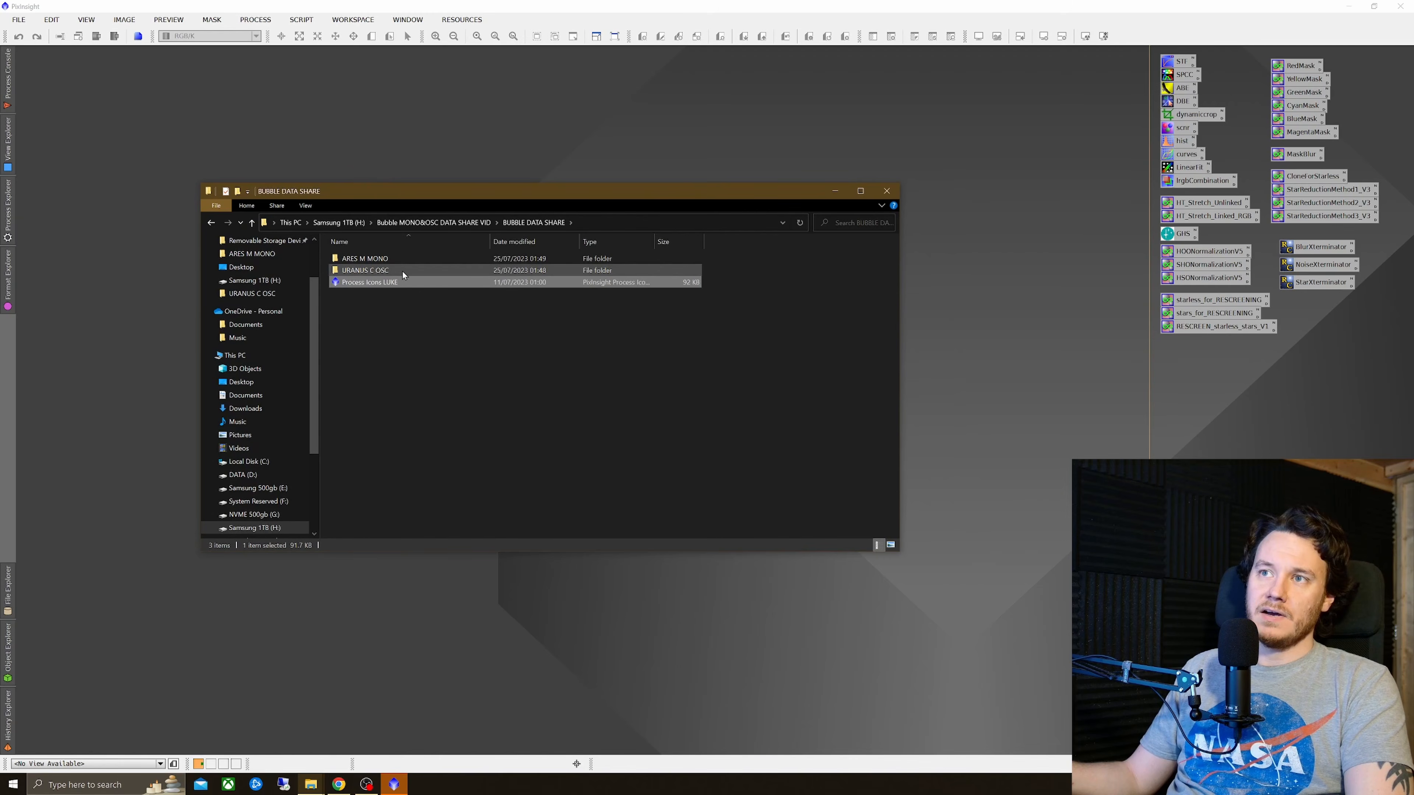
# Step: Open the three ARES M MONO lpc masters (Hydrogen-alpha, Oxygen-III, Sulphur-II) as image windows in the workspace
pyautogui.doubleClick(386, 260)
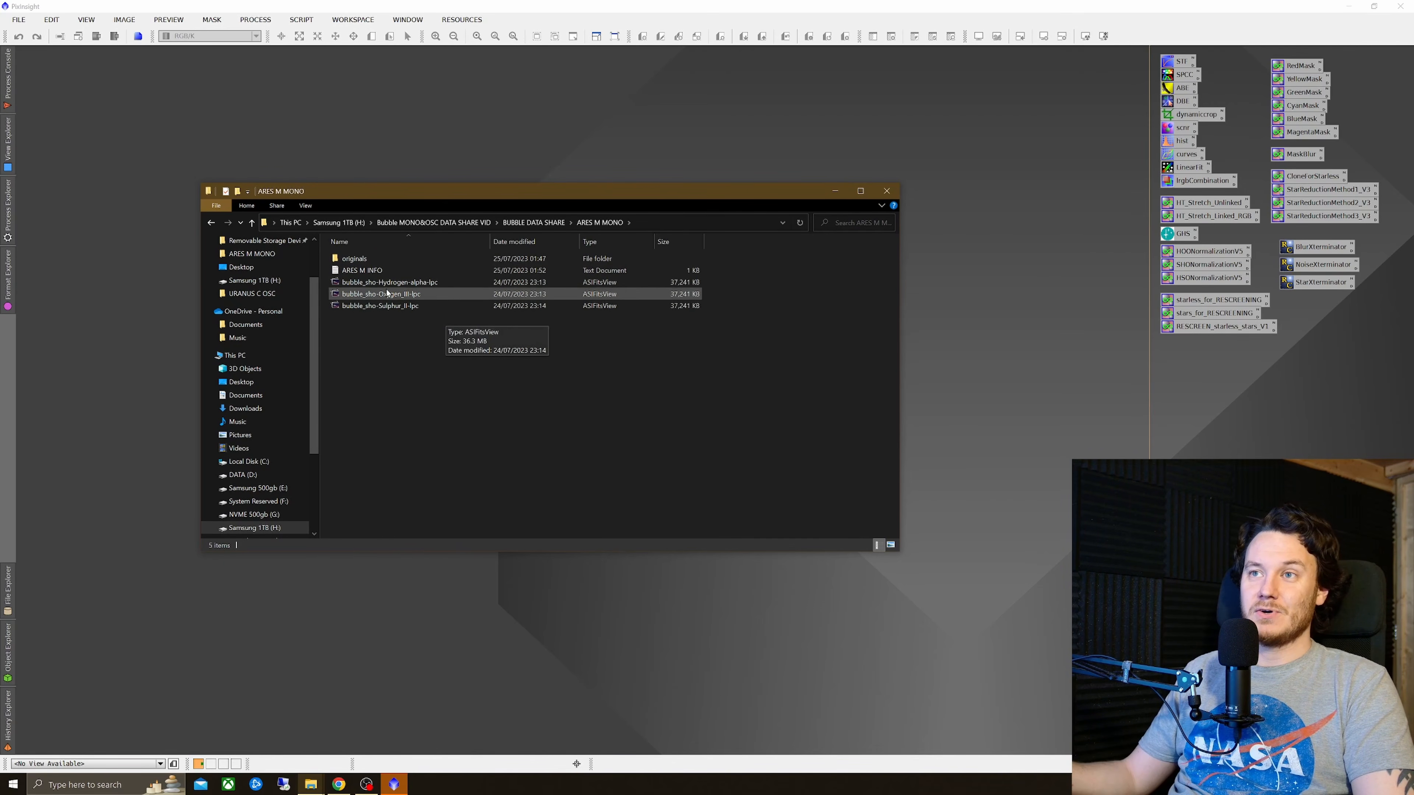
pyautogui.doubleClick(379, 258)
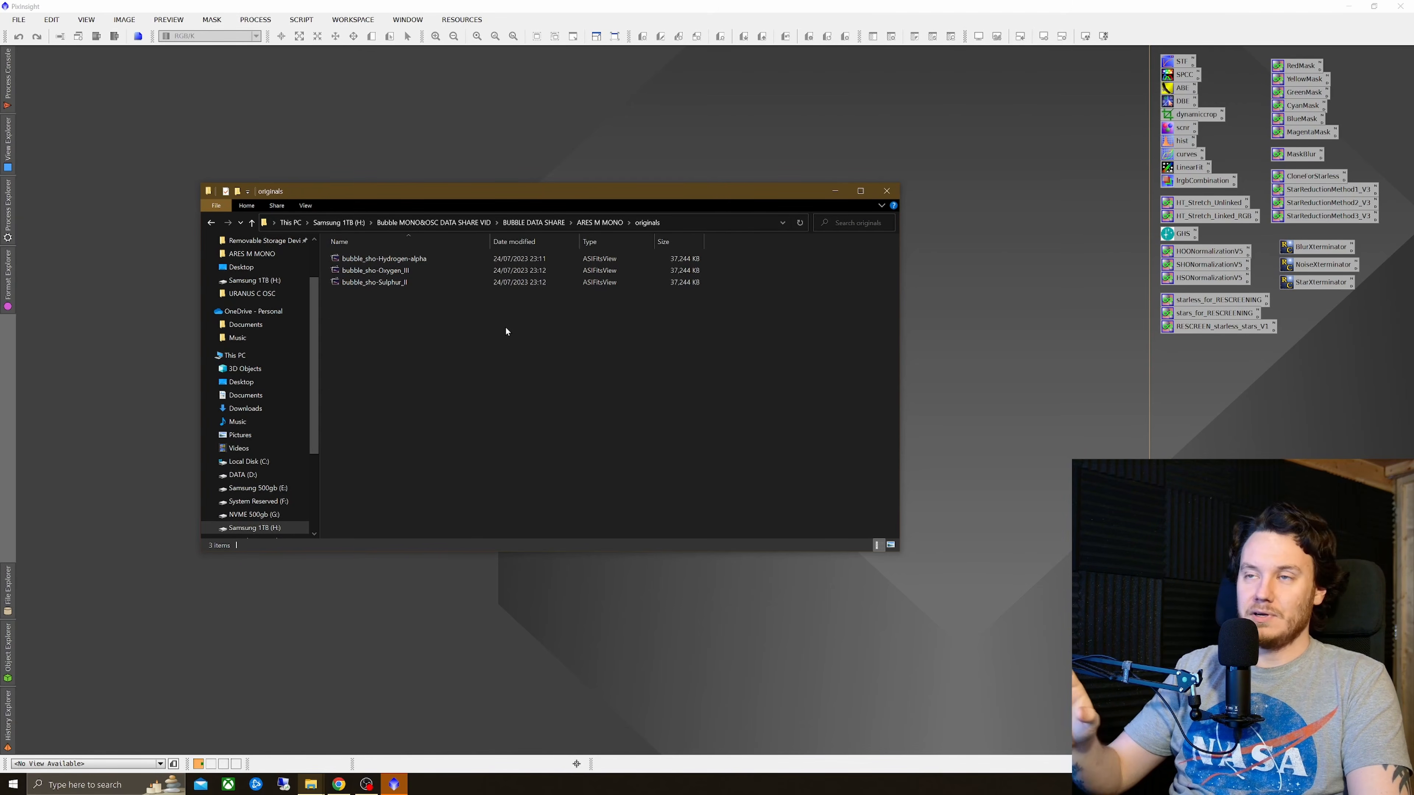
pyautogui.hotkey('alt', 'Left')
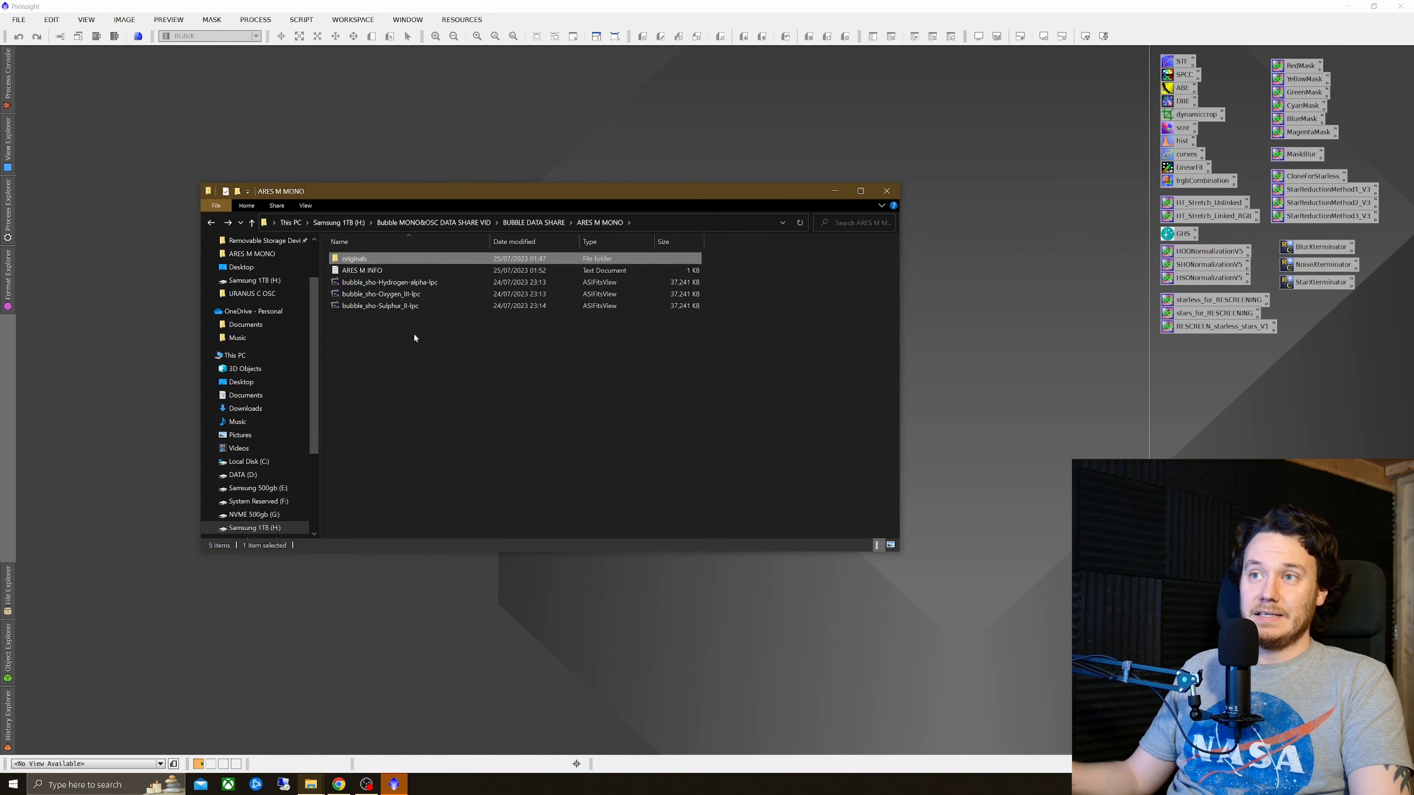
pyautogui.click(422, 355)
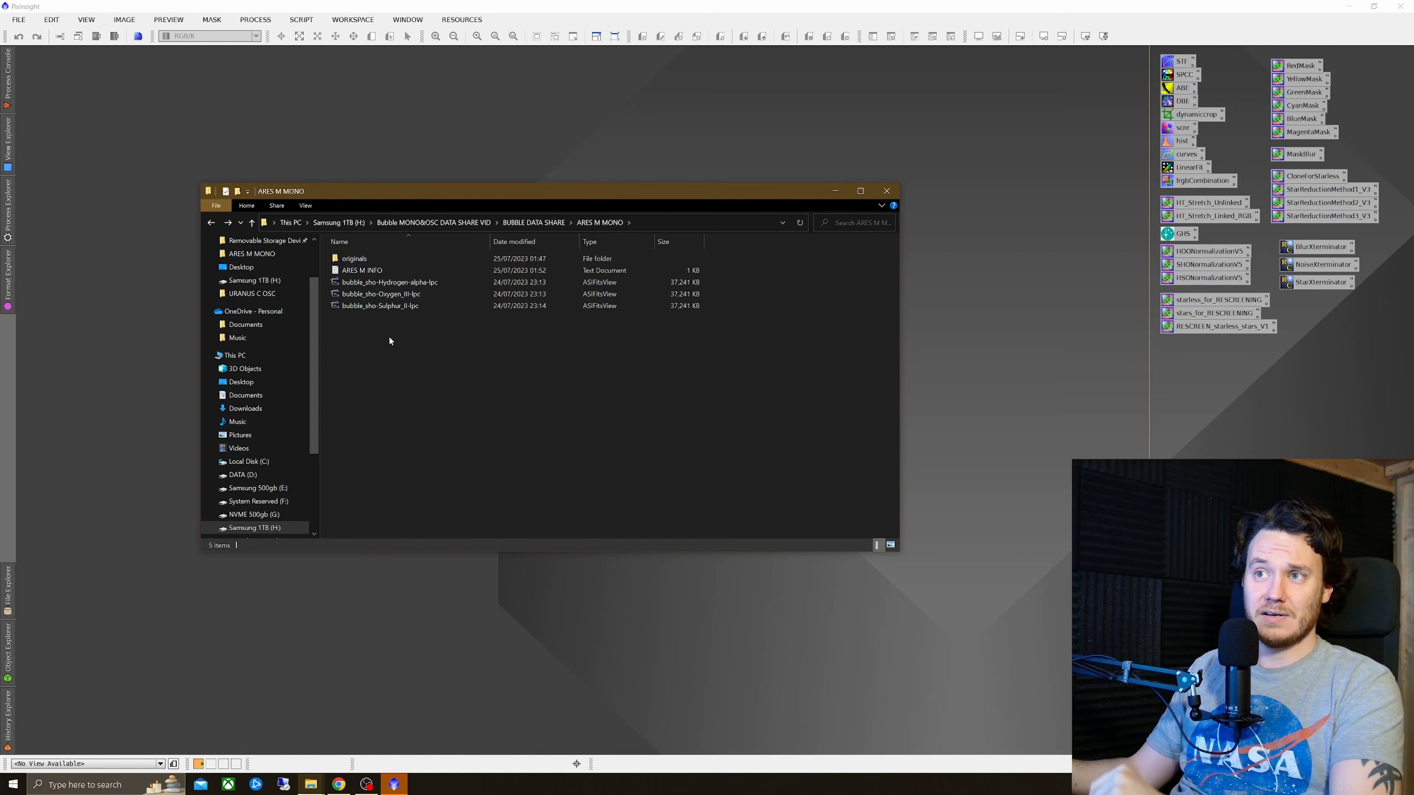
pyautogui.moveTo(395, 333); pyautogui.dragTo(236, 133)
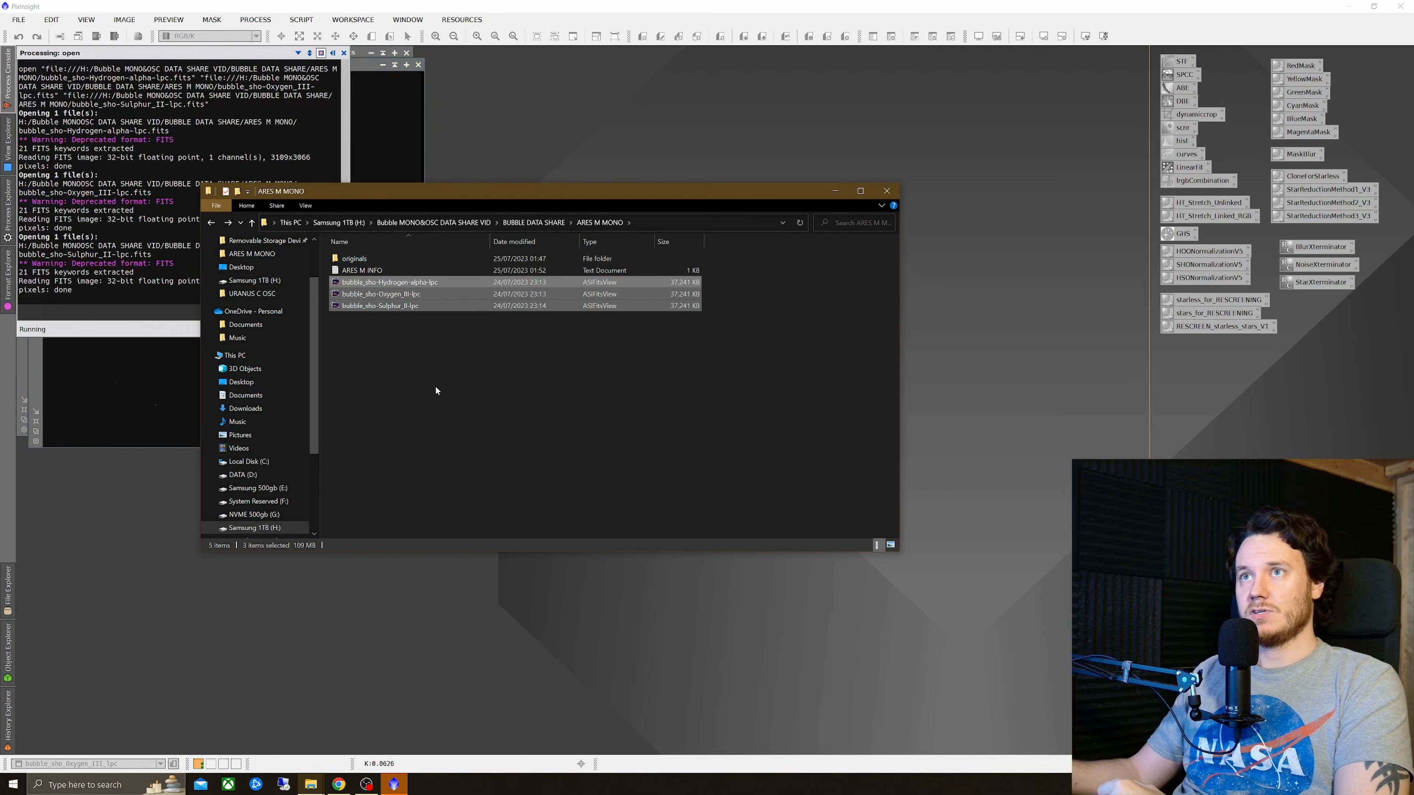
# Step: Open and read the ARES M INFO text file describing the mono acquisition, then close it
pyautogui.click(311, 784)
pyautogui.click(371, 738)
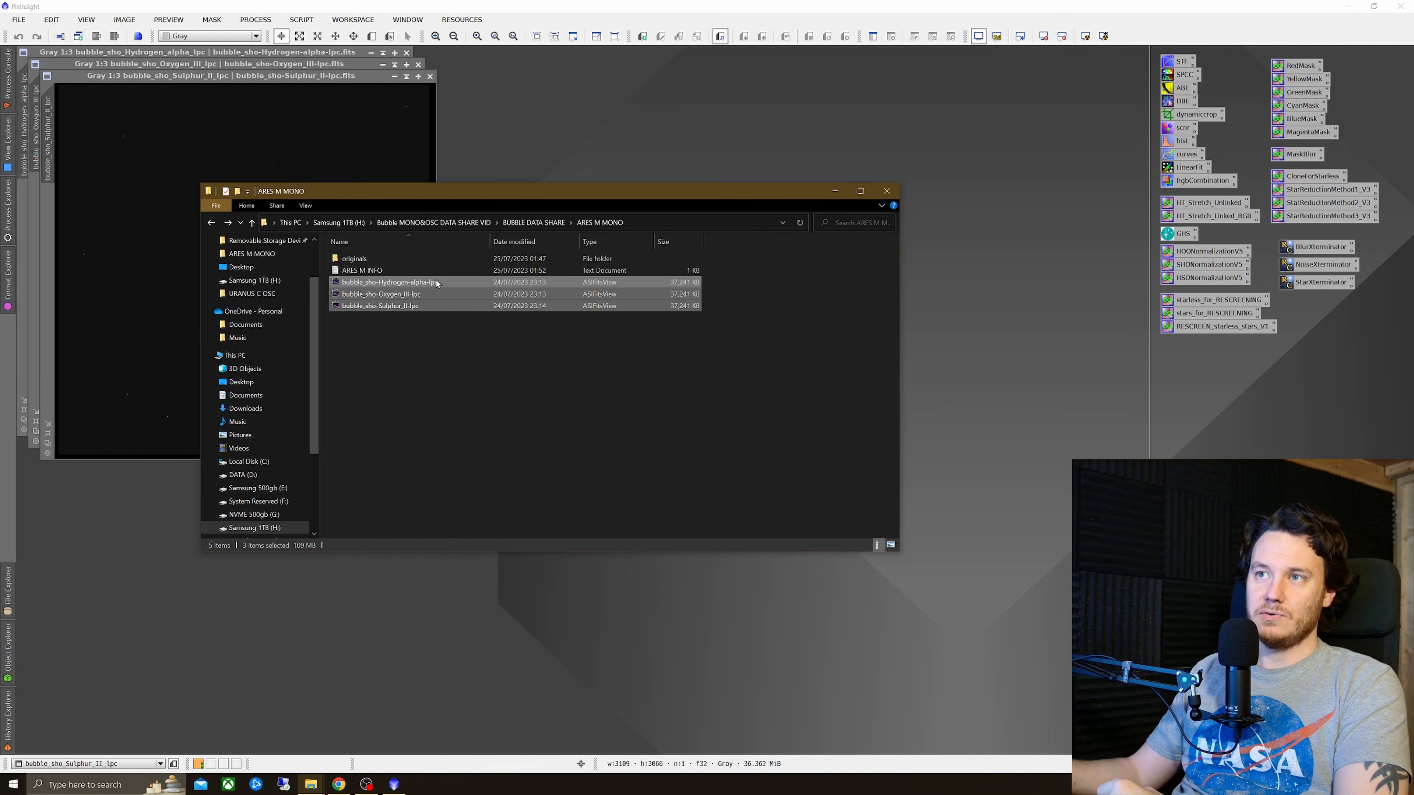
pyautogui.click(381, 272)
pyautogui.doubleClick(381, 271)
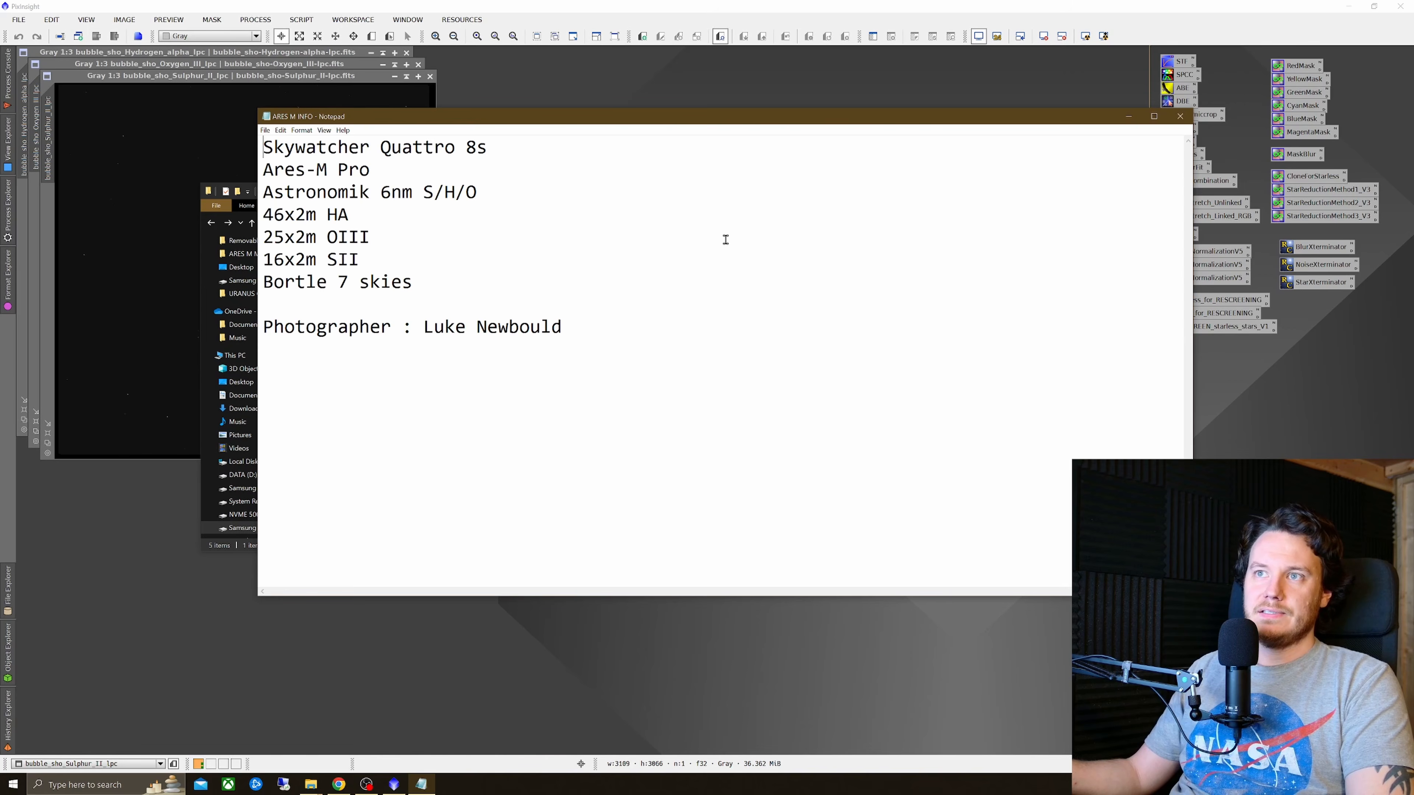
pyautogui.click(1179, 116)
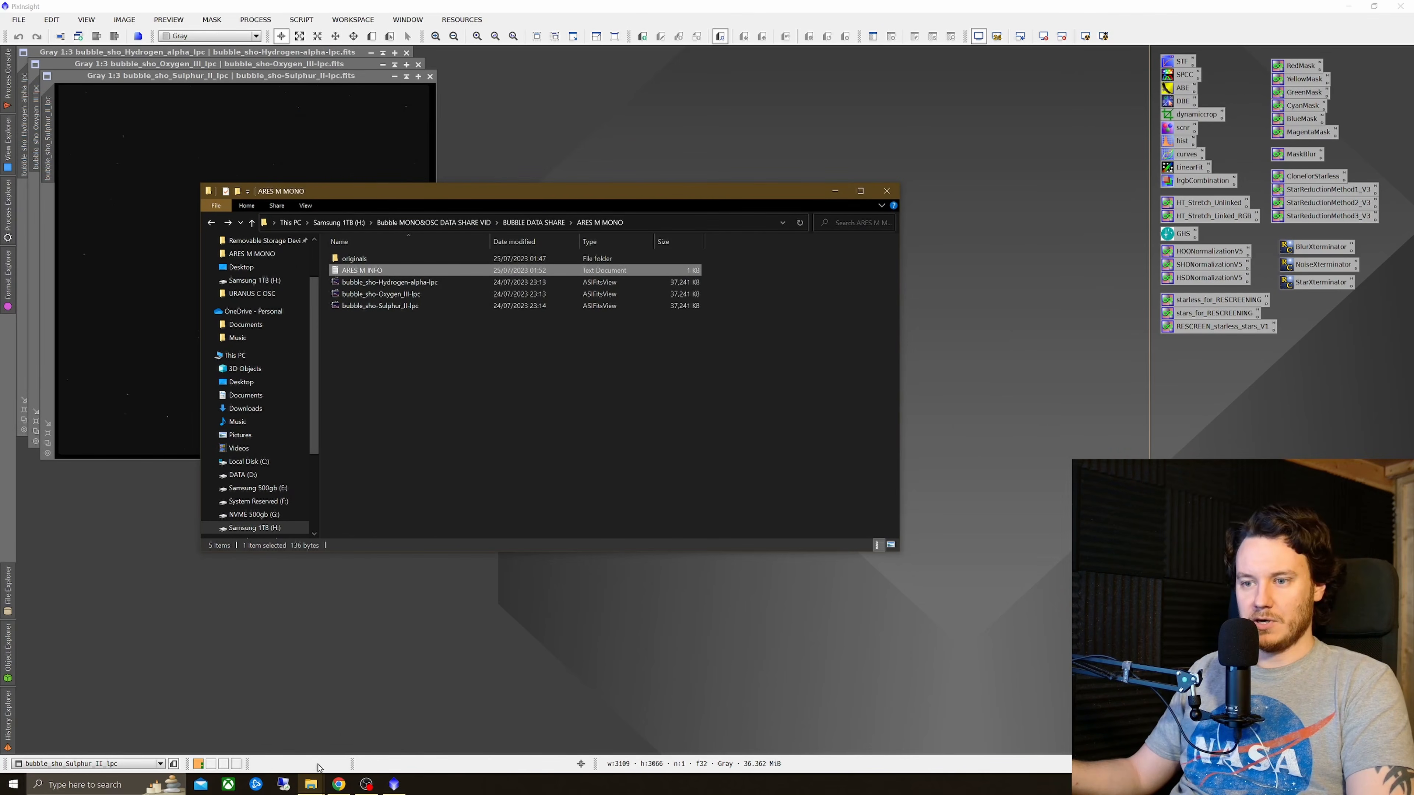
# Step: Open the URANUS C OSC folder and load the bubble-crop-lpc-cbg image into the workspace
pyautogui.hotkey('alt', 'Up')
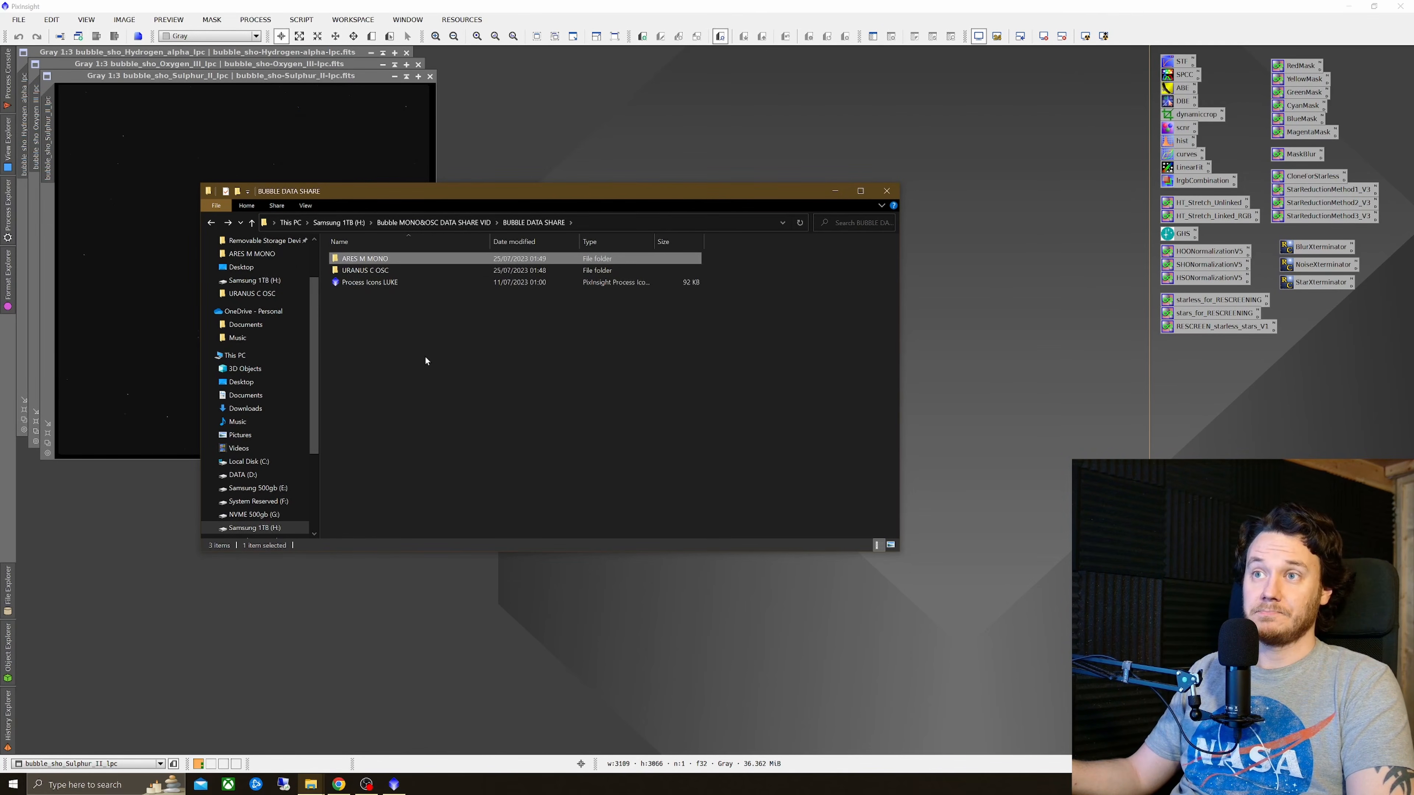
pyautogui.doubleClick(378, 272)
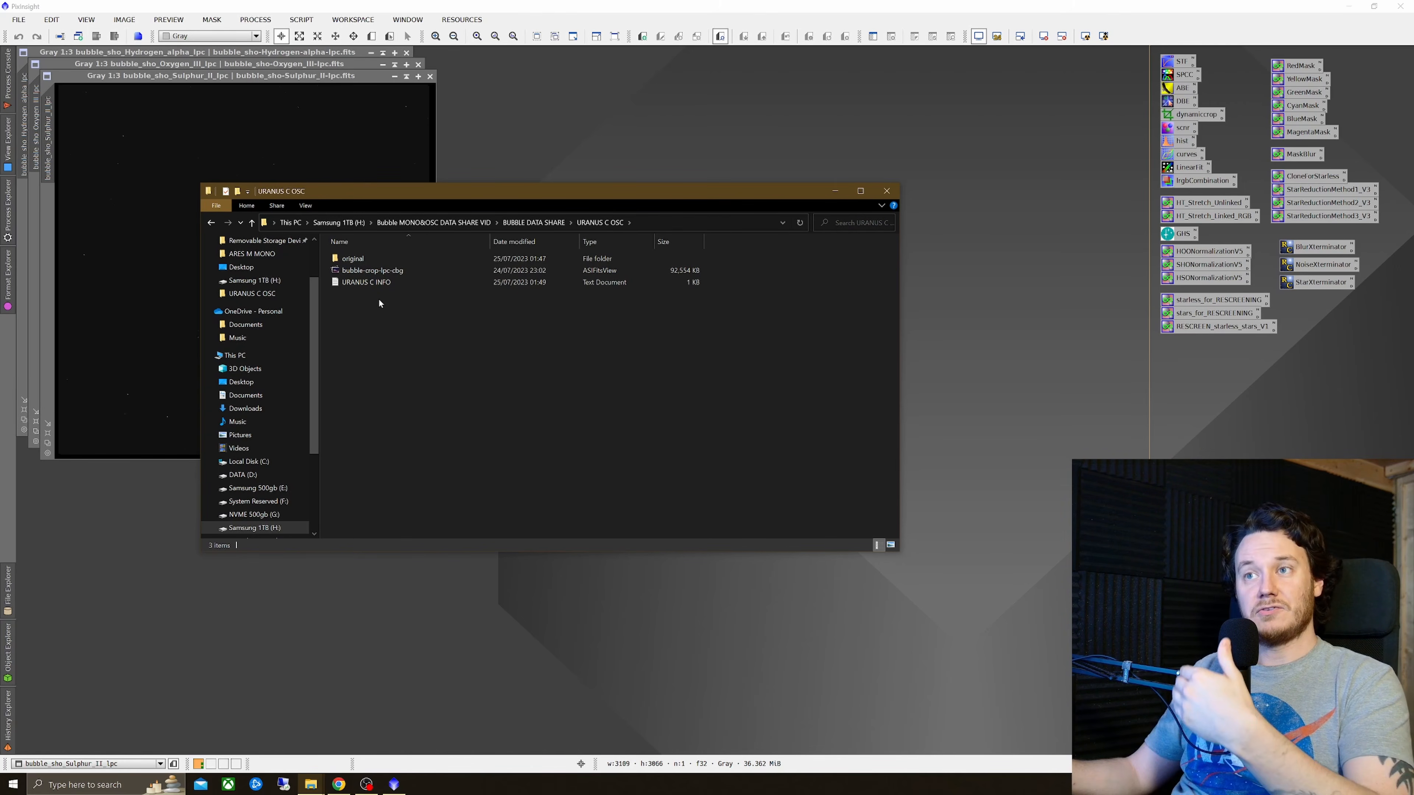
pyautogui.click(405, 272)
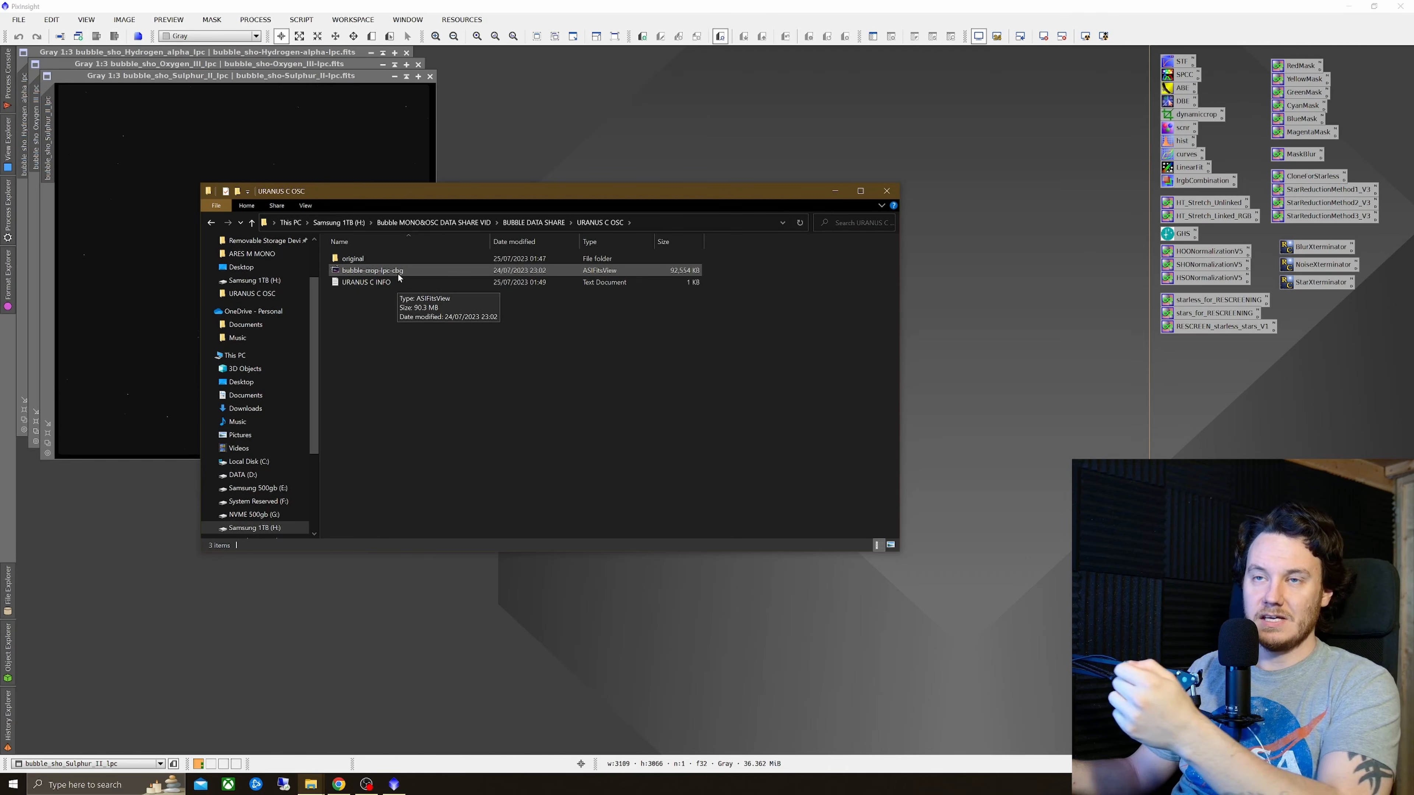
pyautogui.click(397, 283)
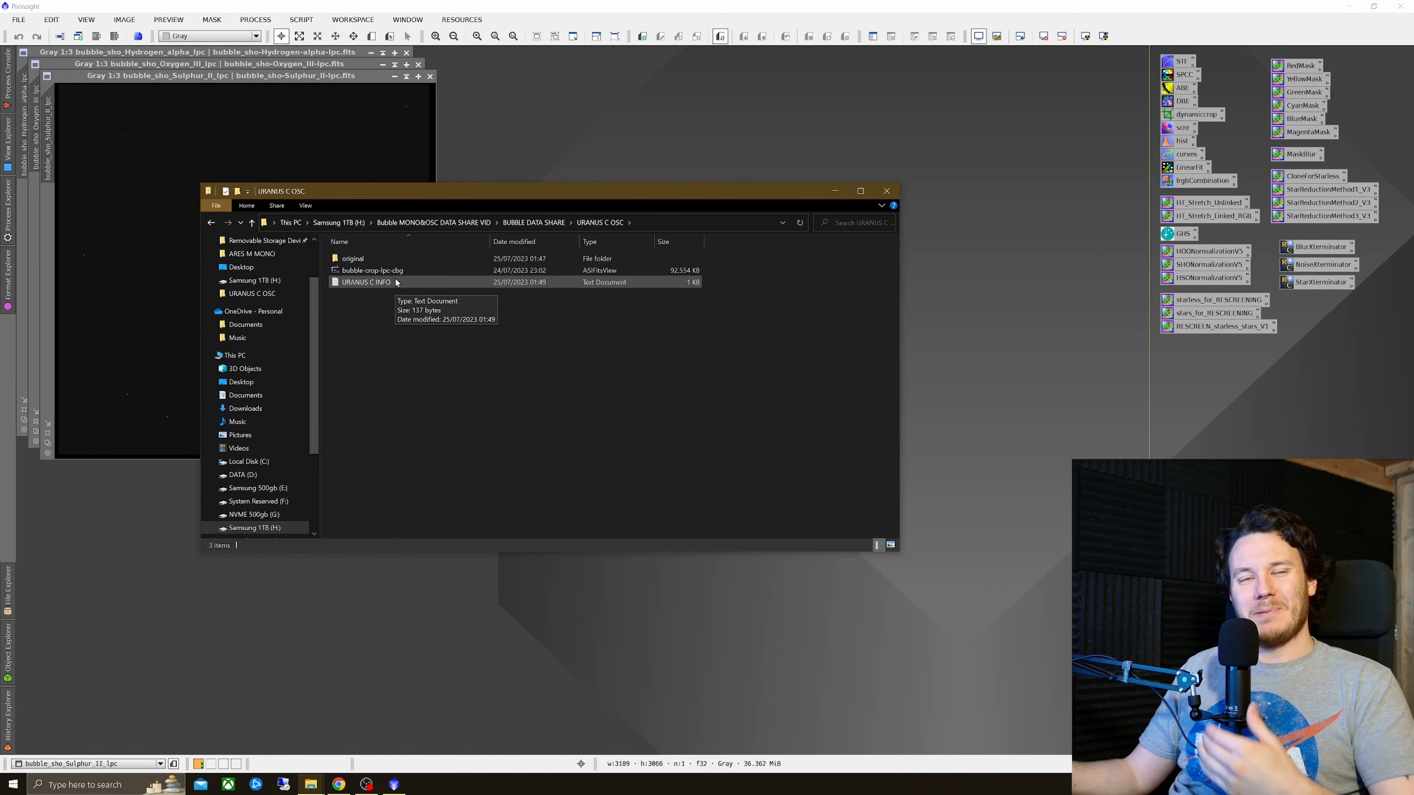
pyautogui.moveTo(397, 272); pyautogui.dragTo(573, 121)
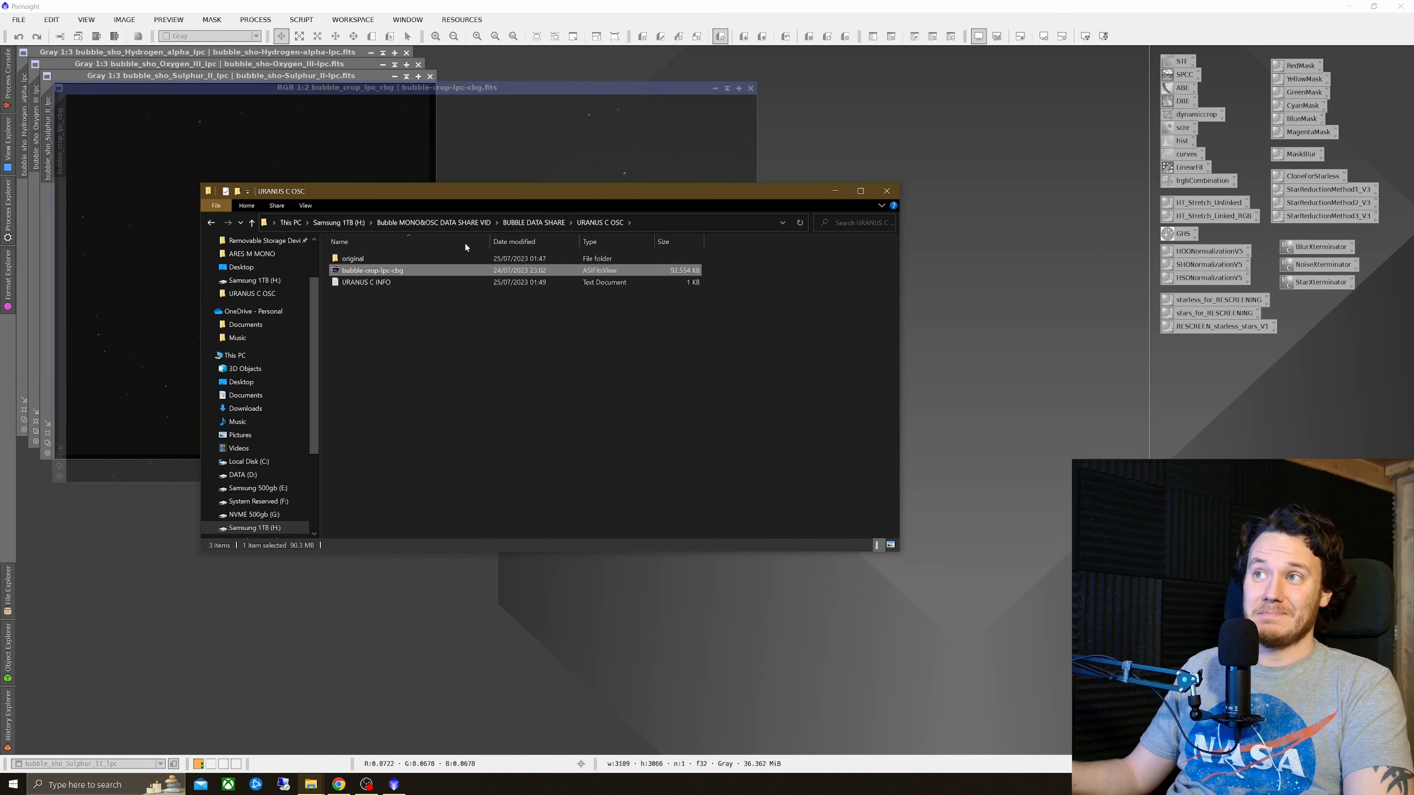
# Step: Browse the OSC original folder and read the URANUS C INFO text file, then close the file browser
pyautogui.doubleClick(352, 258)
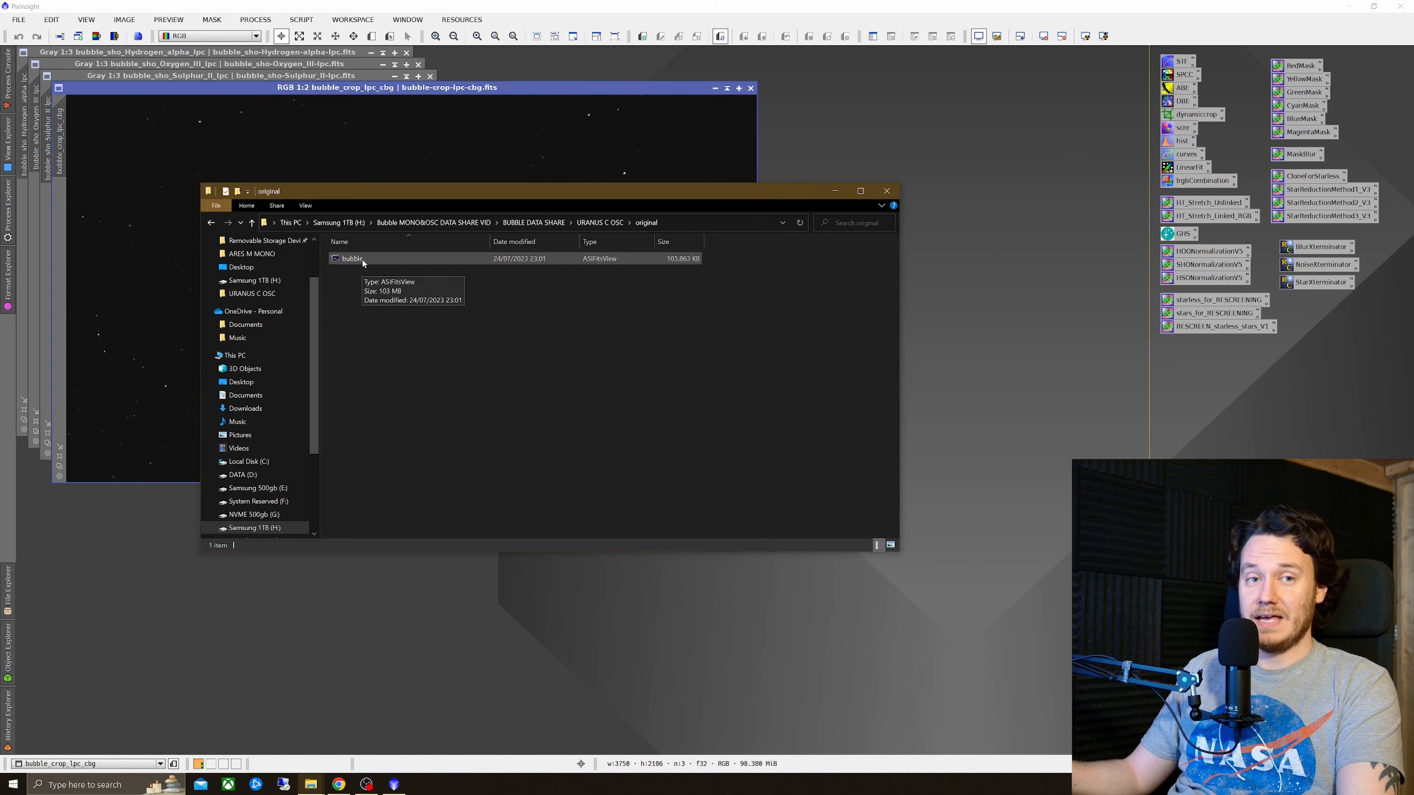
pyautogui.hotkey('alt', 'Left')
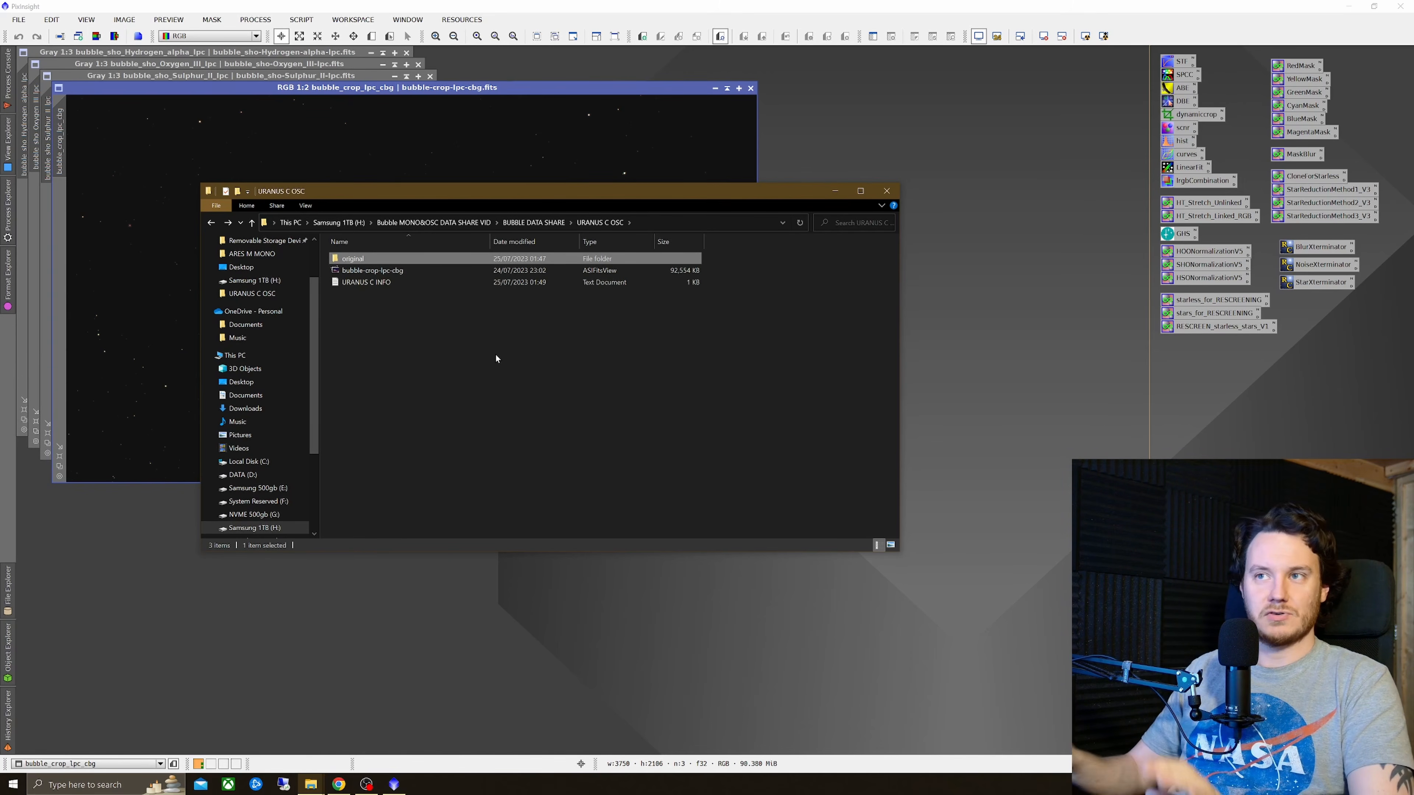
pyautogui.doubleClick(359, 282)
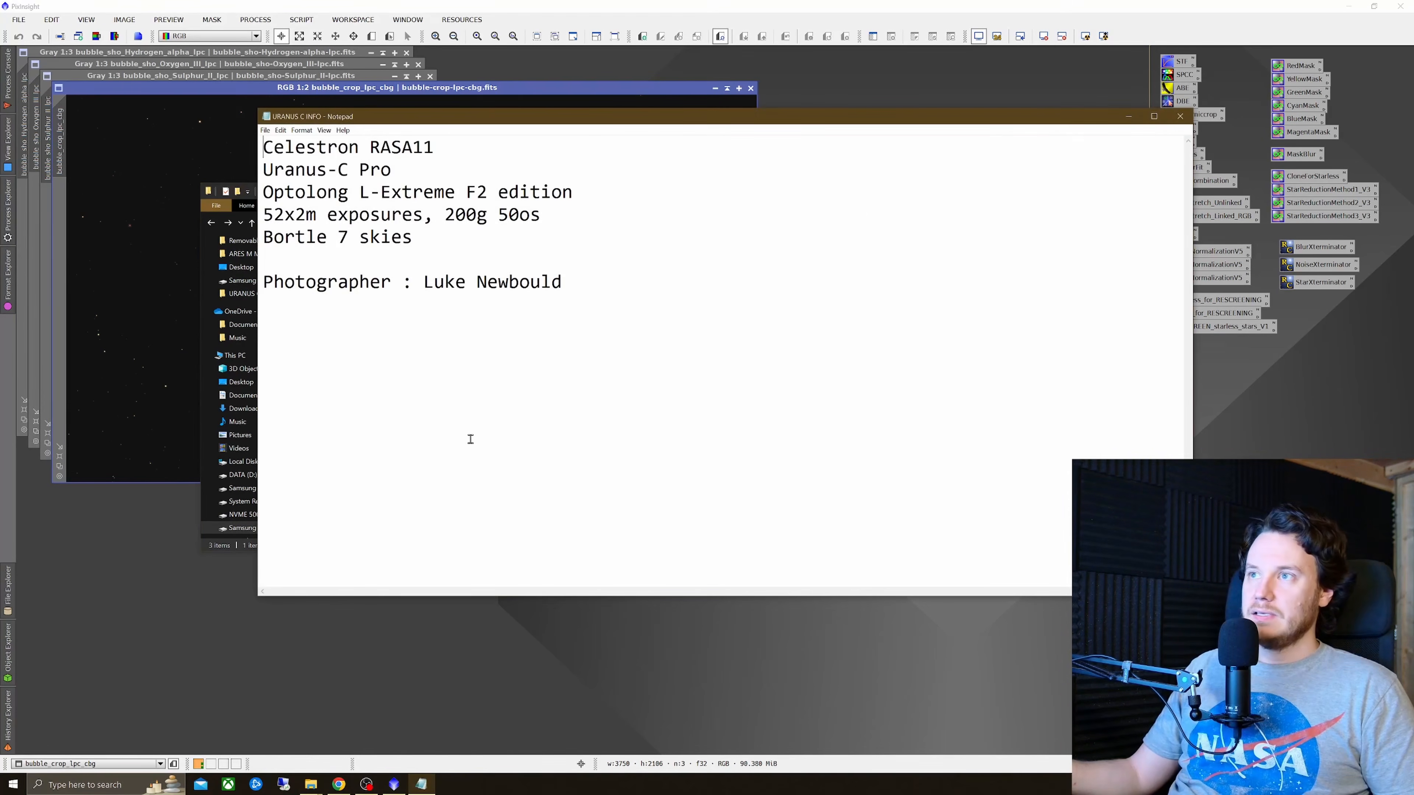
pyautogui.moveTo(891, 117); pyautogui.dragTo(722, 128)
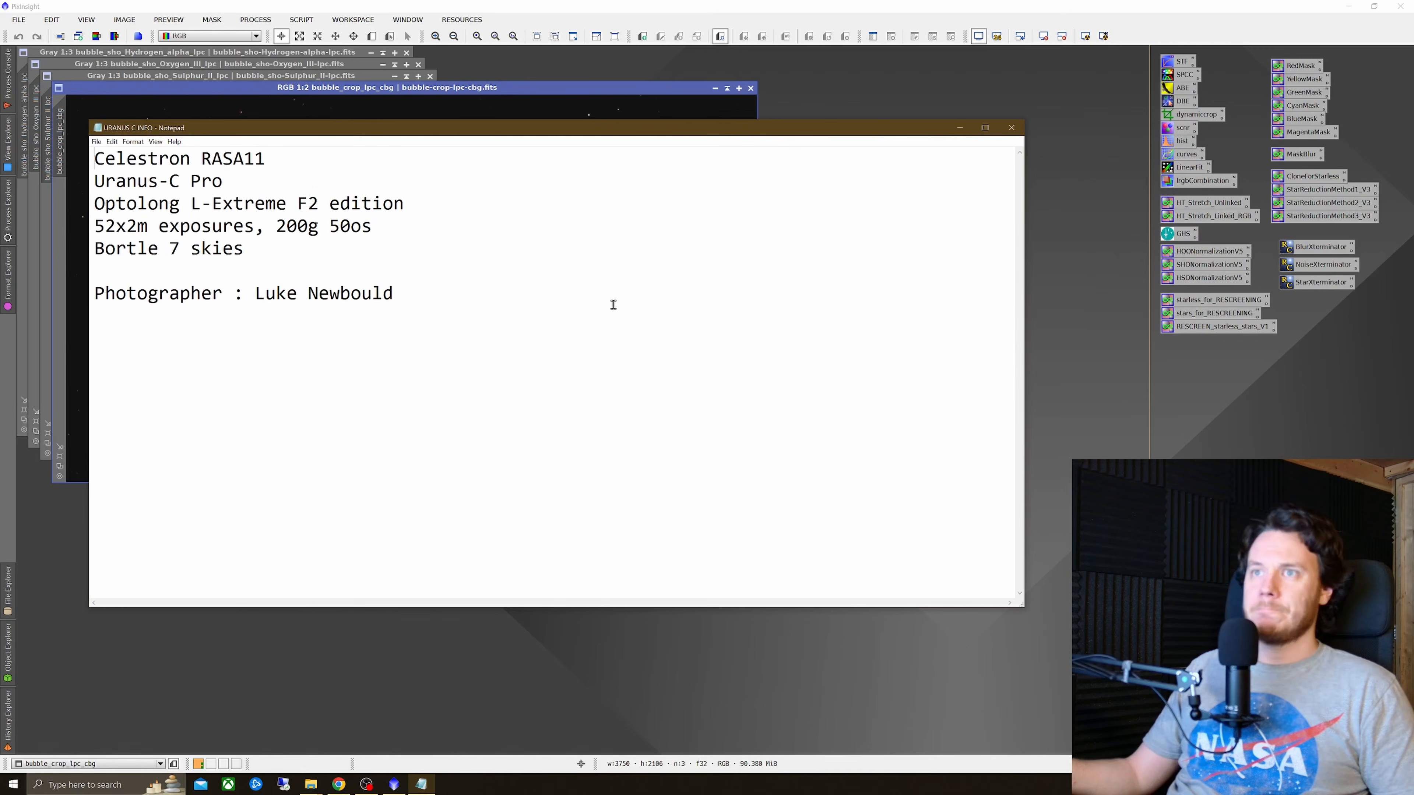
pyautogui.click(1011, 128)
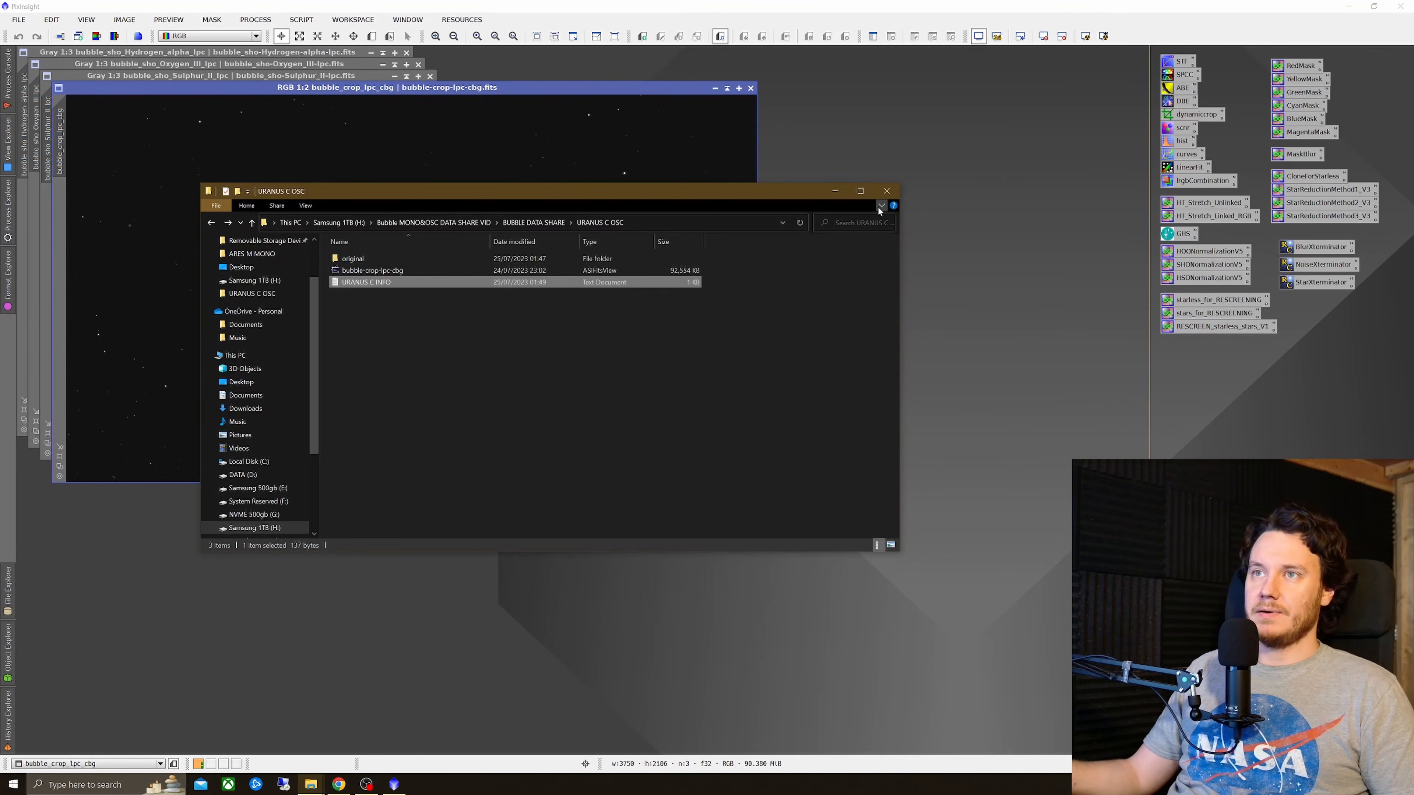
pyautogui.click(885, 191)
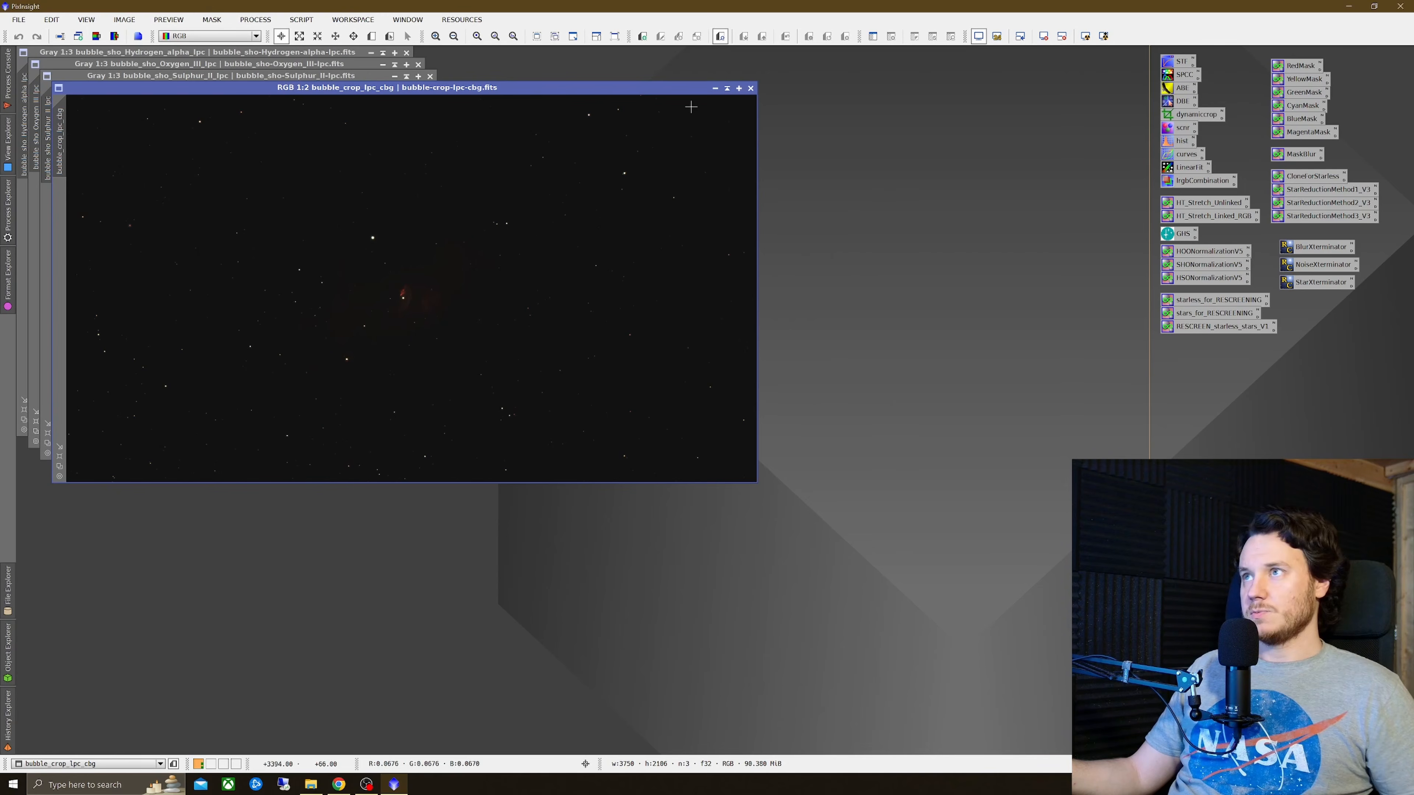
# Step: Iconize and close the bubble_crop_lpc_cbg colour image
pyautogui.click(715, 88)
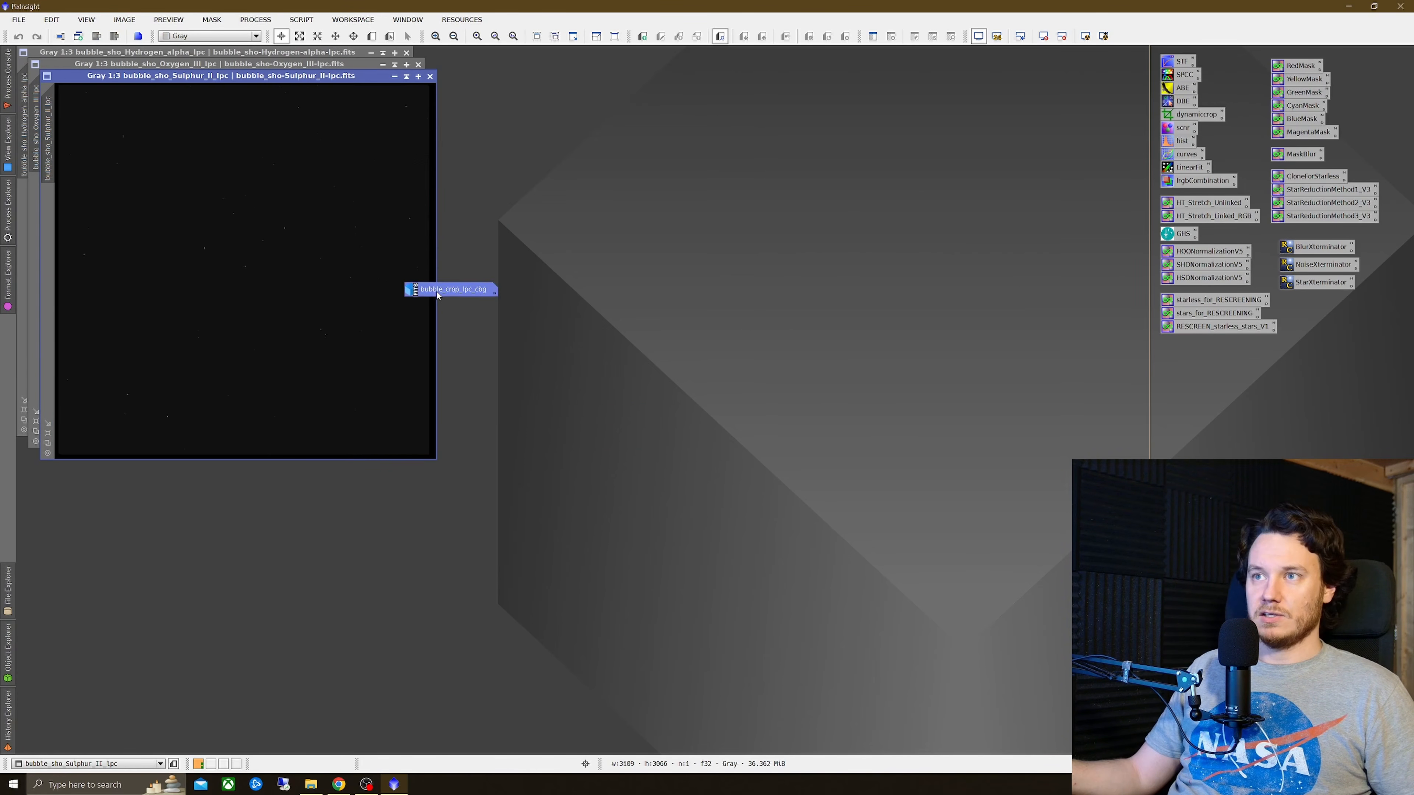
pyautogui.press('Delete')
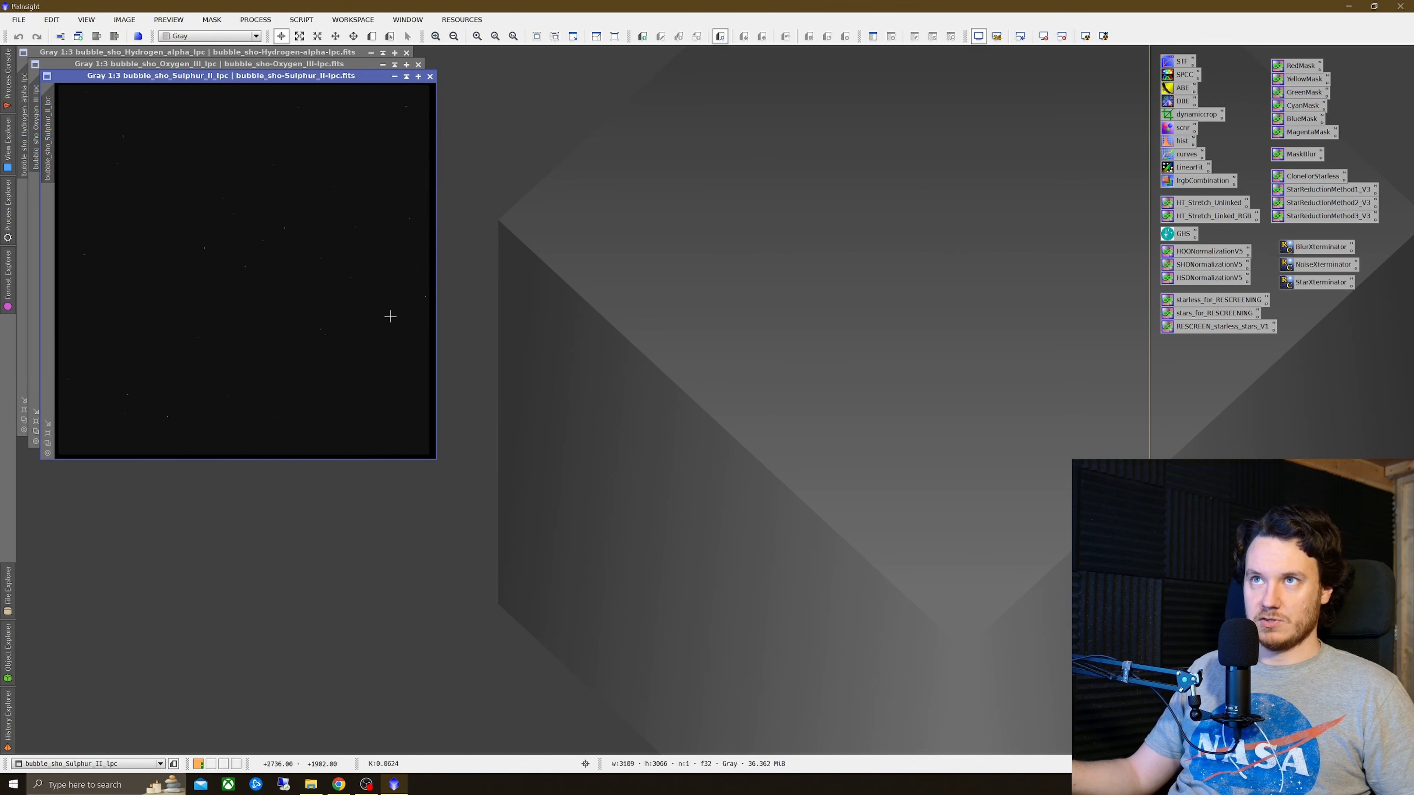
# Step: Tile the three mono image windows and zoom them out to show each whole frame
pyautogui.click(316, 53)
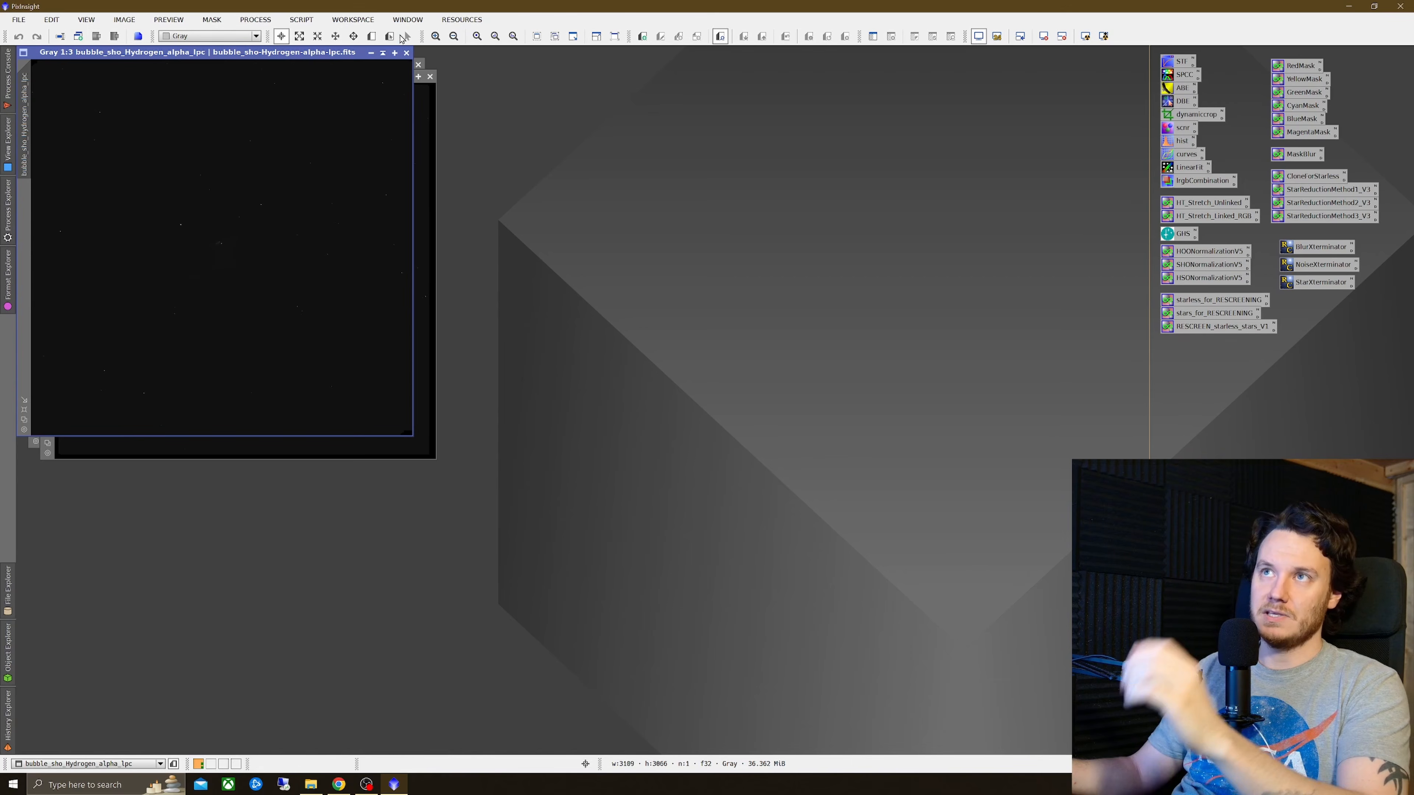
pyautogui.click(408, 18)
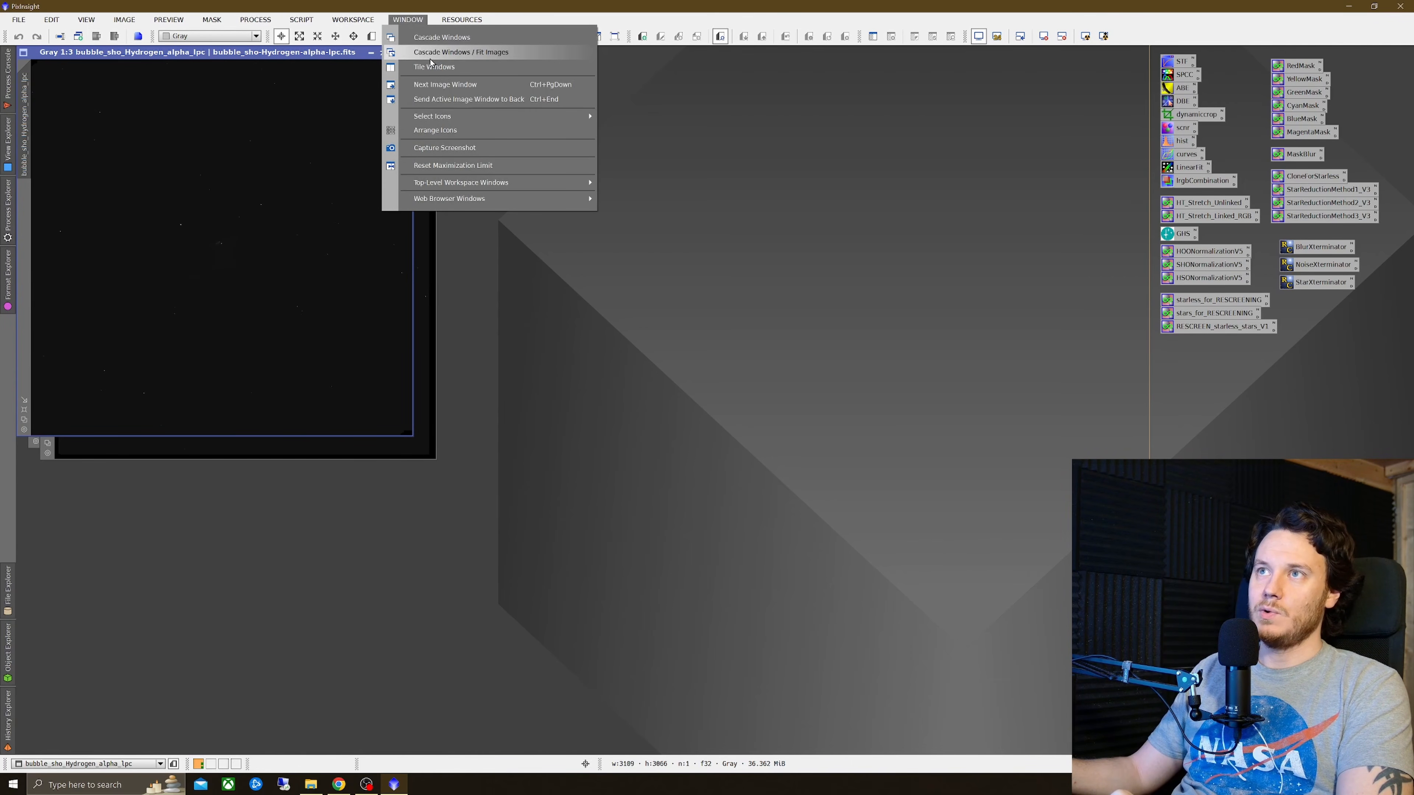
pyautogui.click(434, 67)
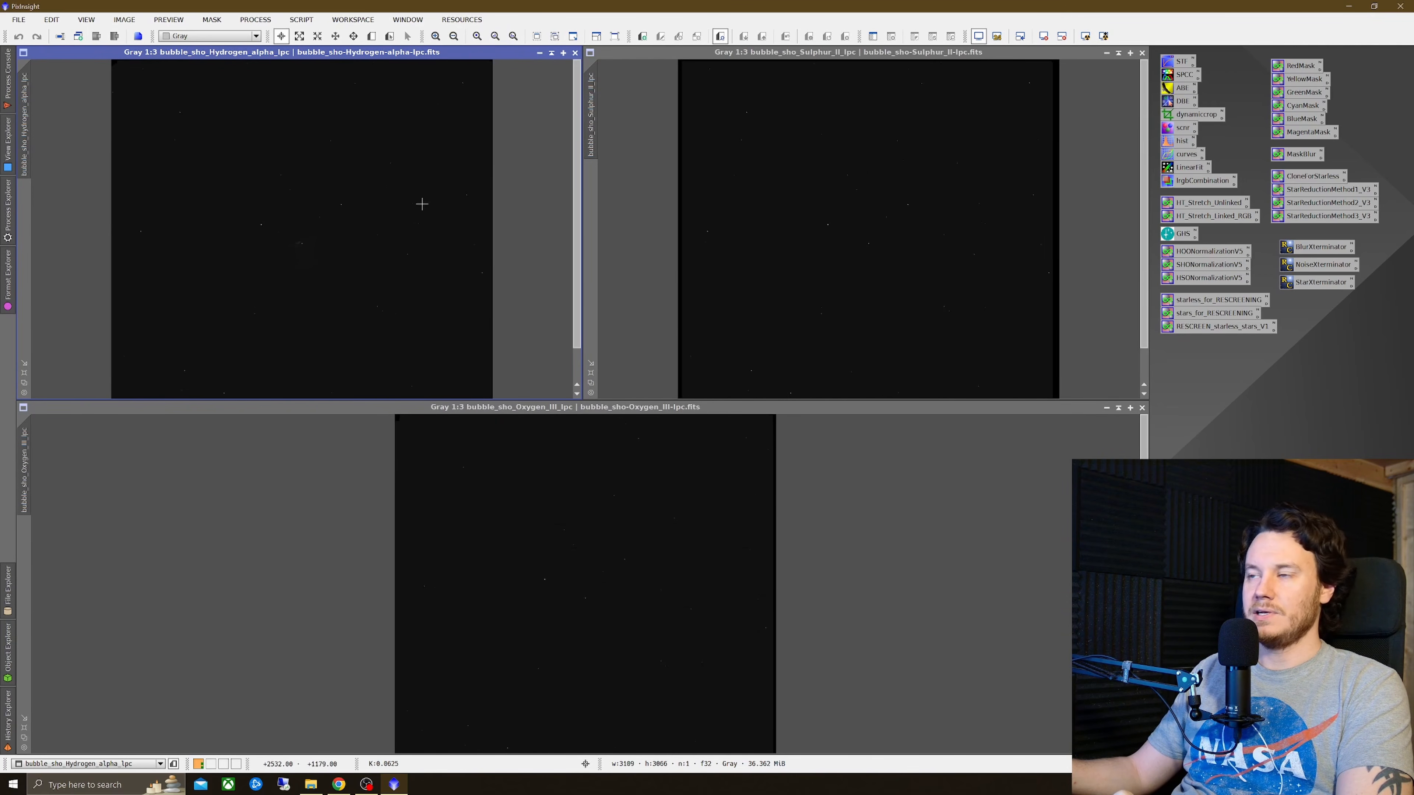
pyautogui.scroll(-1, 440, 278)
pyautogui.scroll(-1, 770, 215)
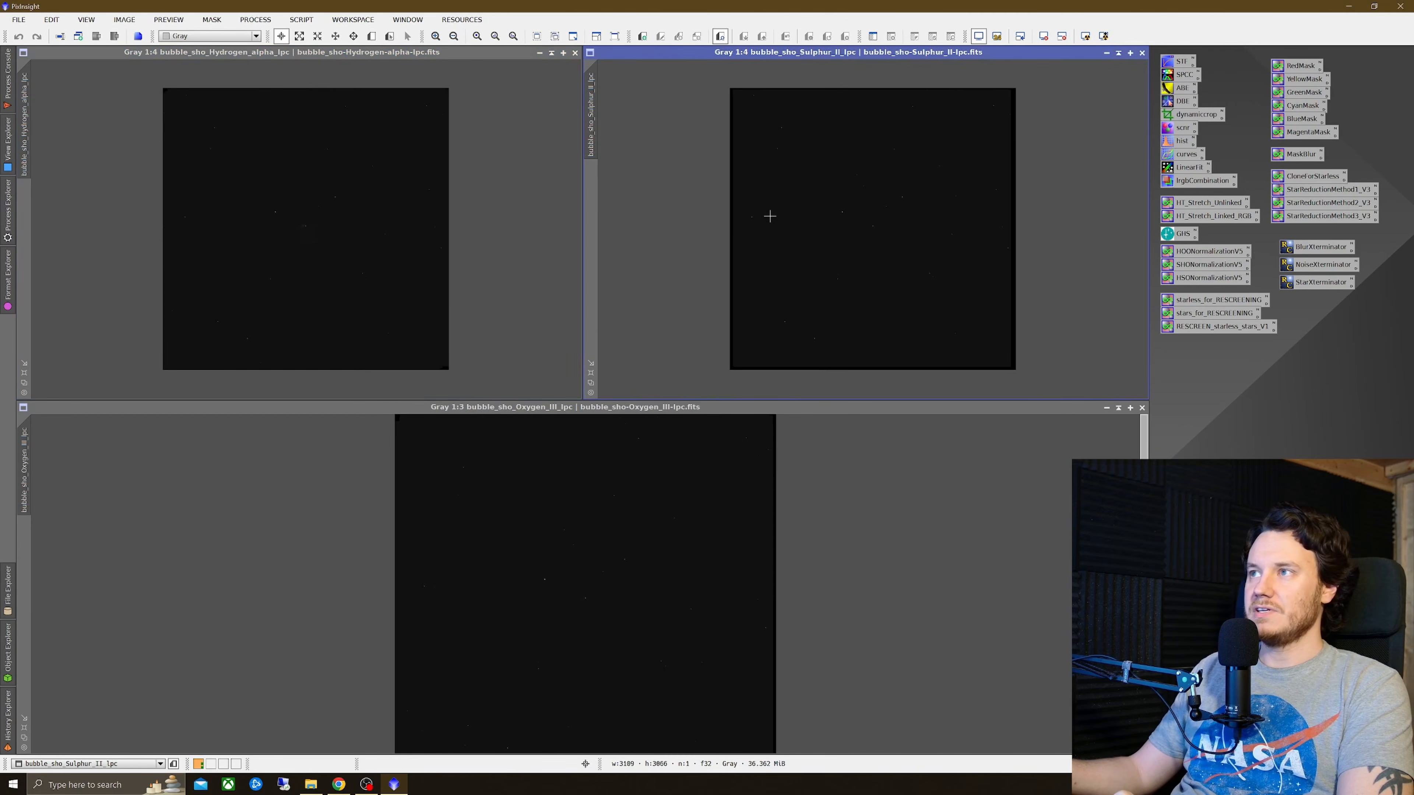
pyautogui.scroll(-1, 641, 490)
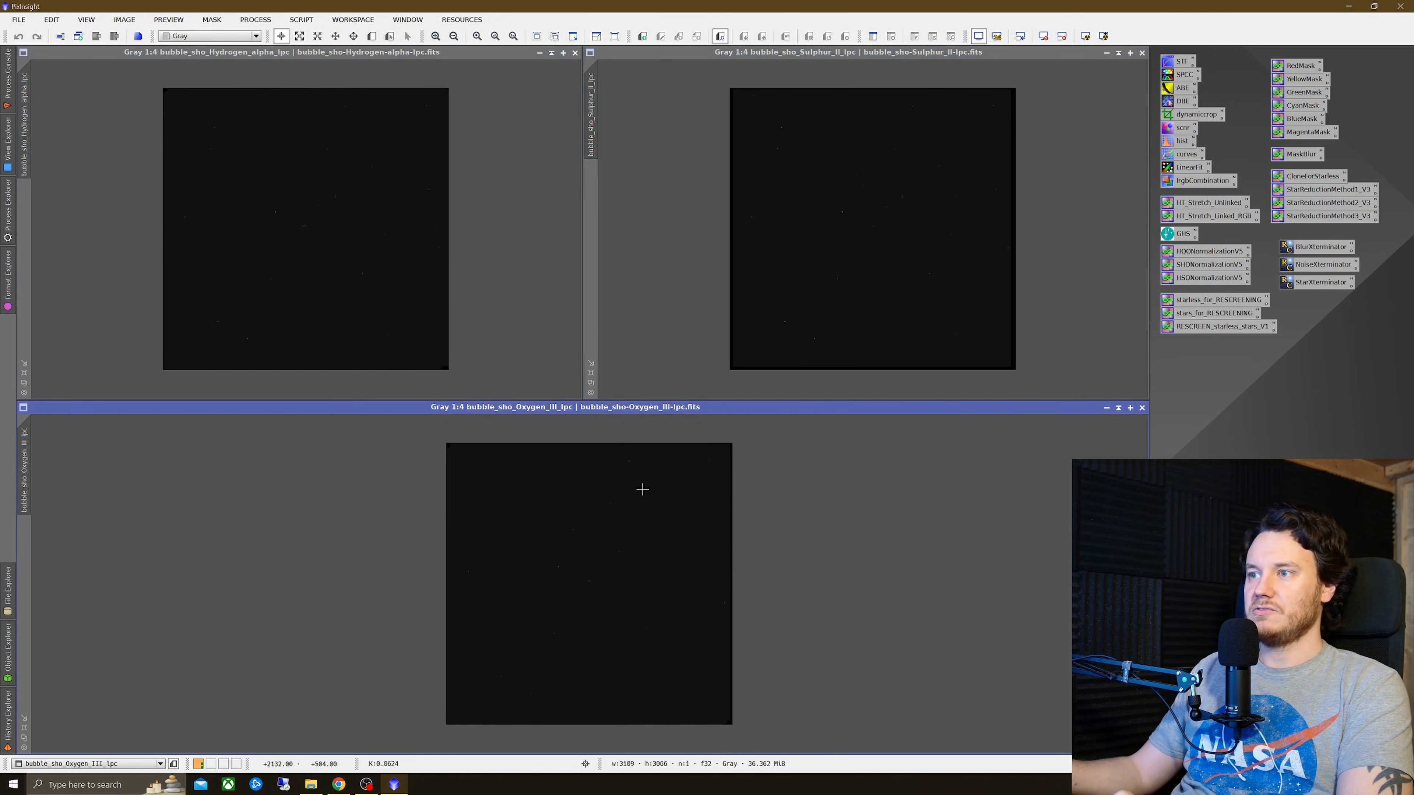
# Step: Open ScreenTransferFunction and auto-stretch the Oxygen-III, Sulphur-II and Hydrogen-alpha images in turn
pyautogui.doubleClick(1183, 62)
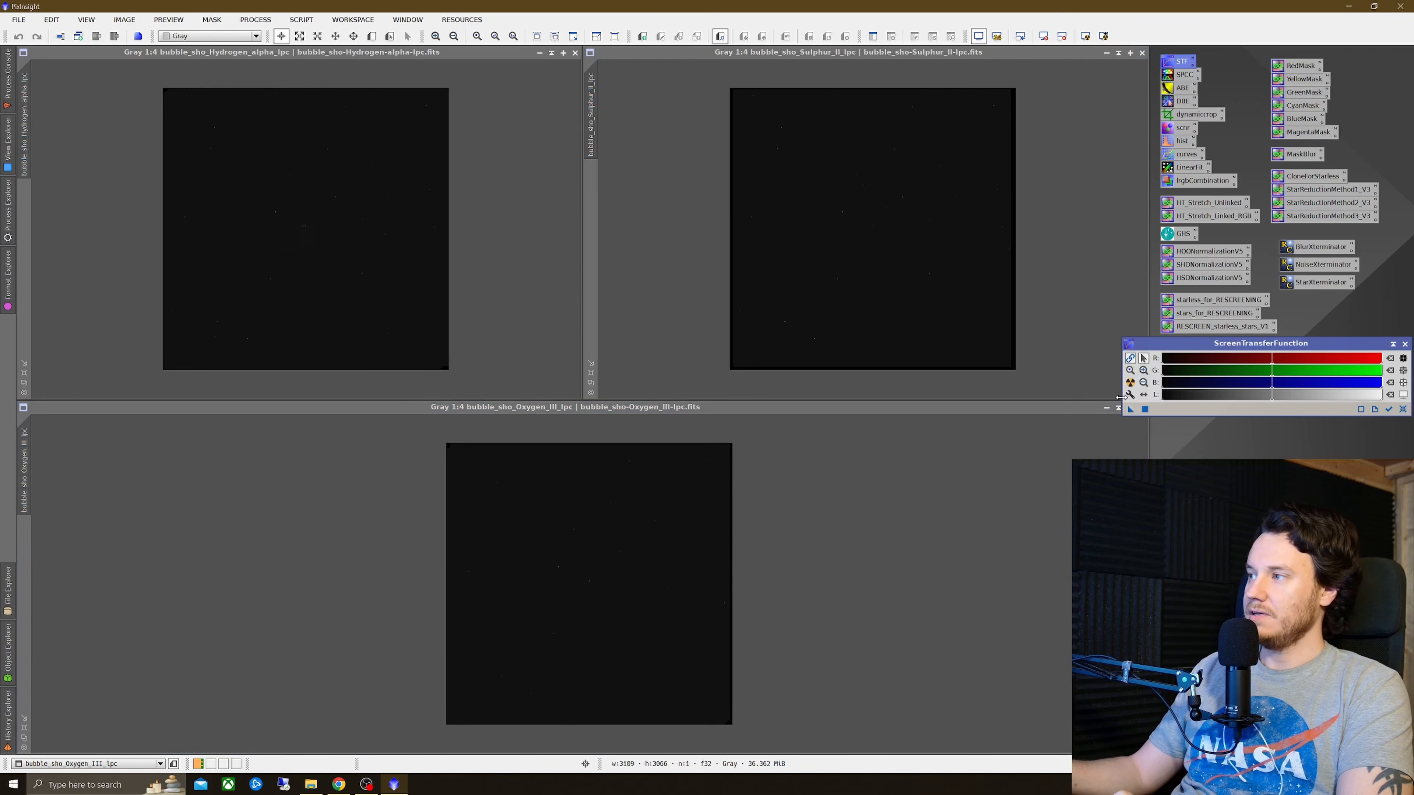
pyautogui.click(1130, 383)
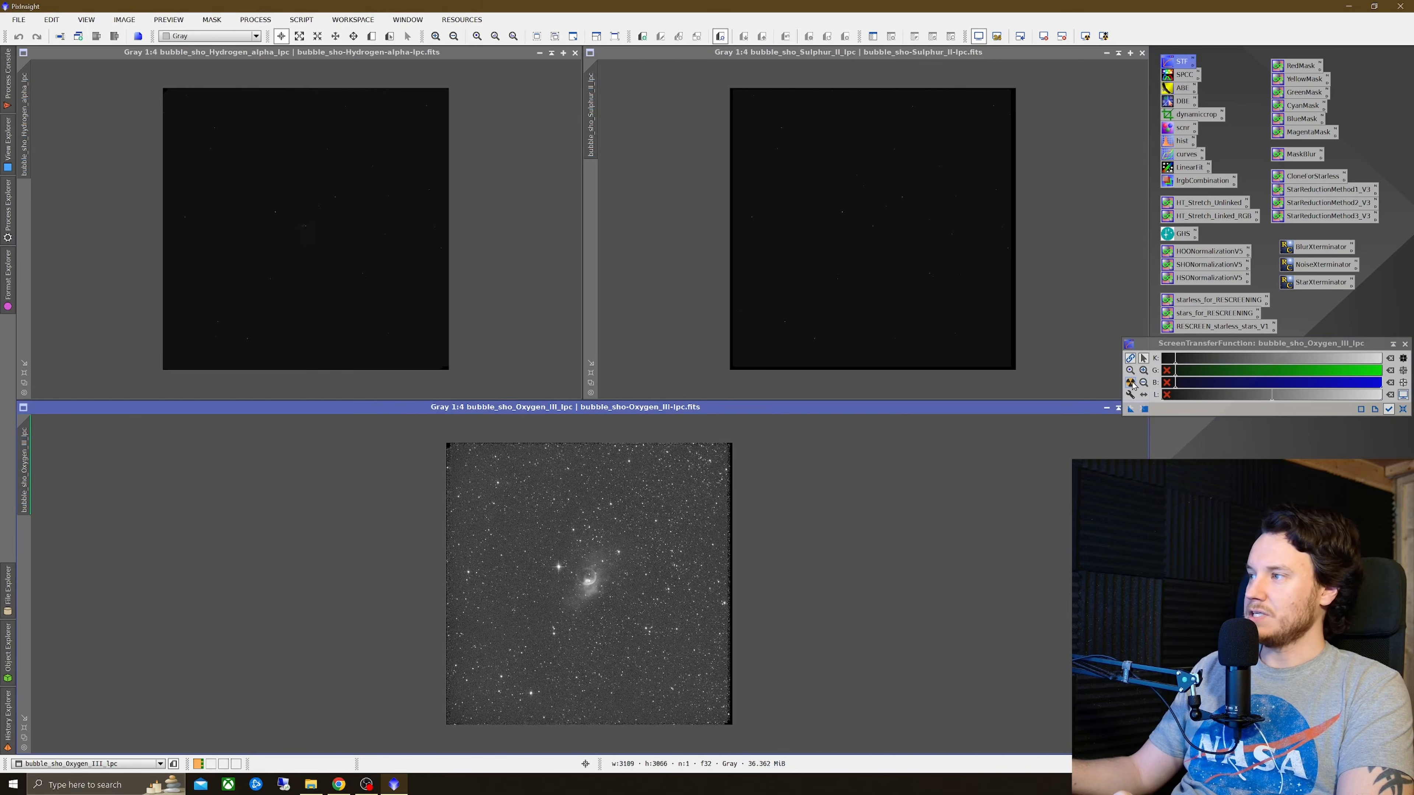
pyautogui.click(685, 276)
pyautogui.click(1130, 383)
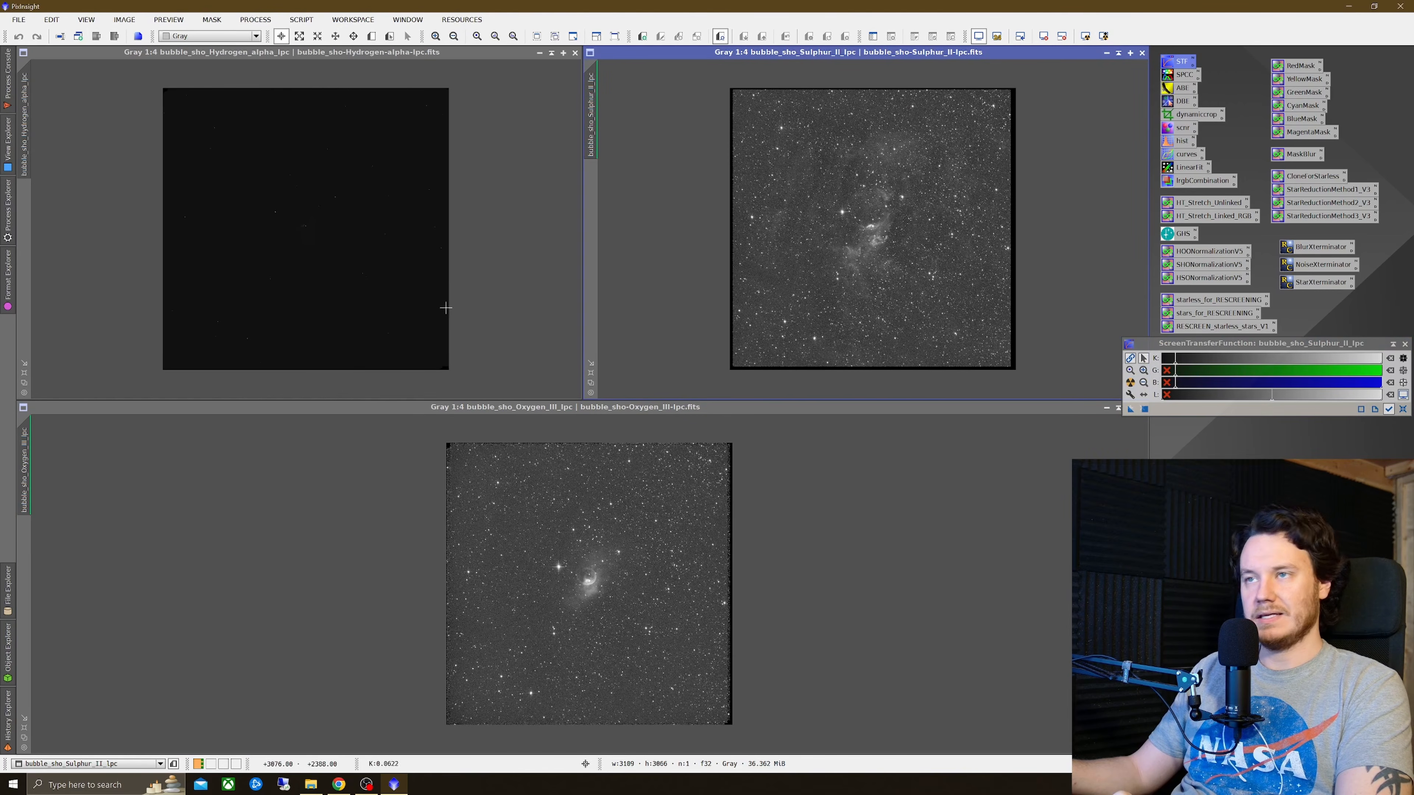
pyautogui.click(482, 278)
pyautogui.click(1130, 382)
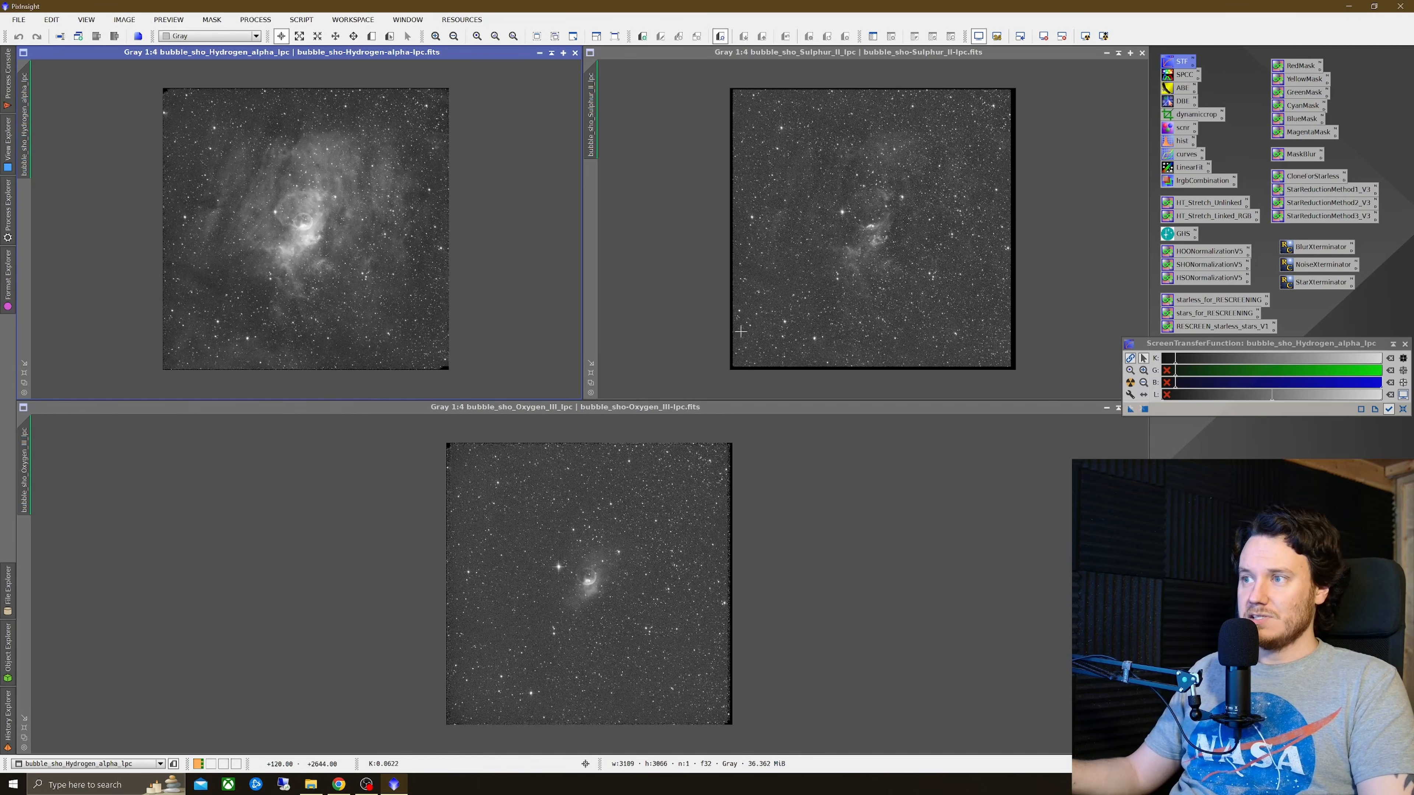
# Step: Inspect the Sulphur-II image at closer zoom
pyautogui.click(730, 325)
pyautogui.scroll(3, 725, 383)
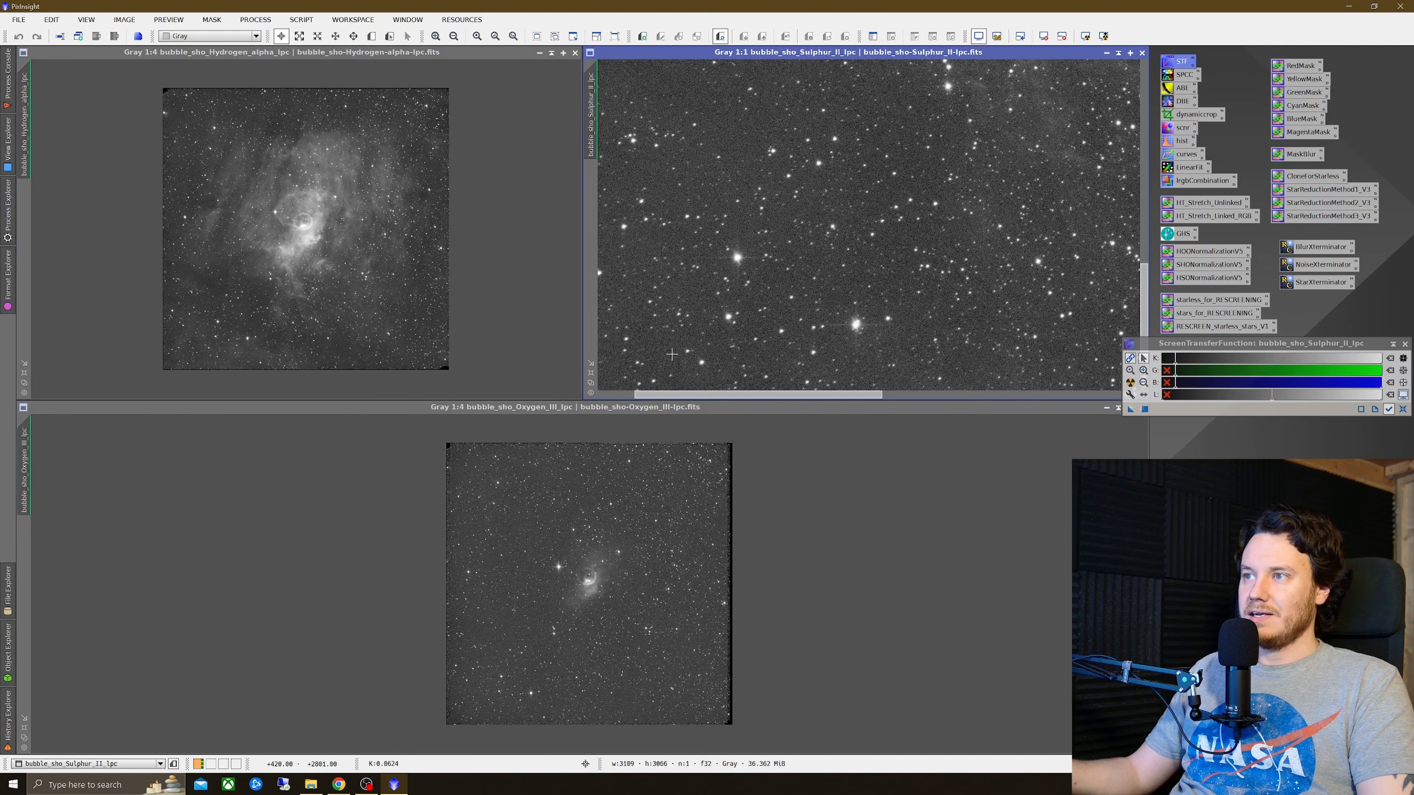
pyautogui.moveTo(728, 394); pyautogui.dragTo(676, 394)
pyautogui.scroll(-3, 857, 228)
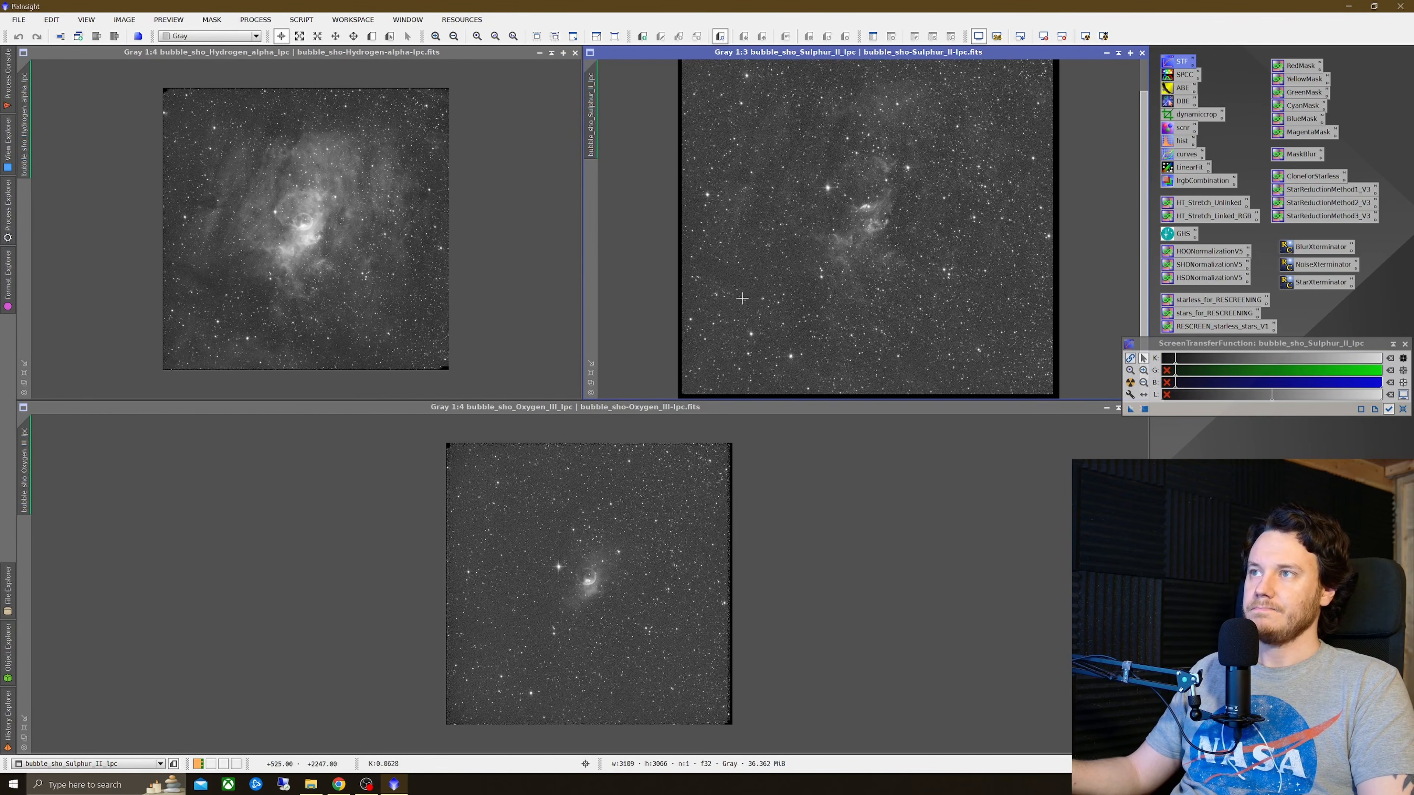
# Step: Define a DynamicCrop of 2925 × 2890 pixels on the Sulphur-II image and apply it to all three mono images
pyautogui.doubleClick(1180, 115)
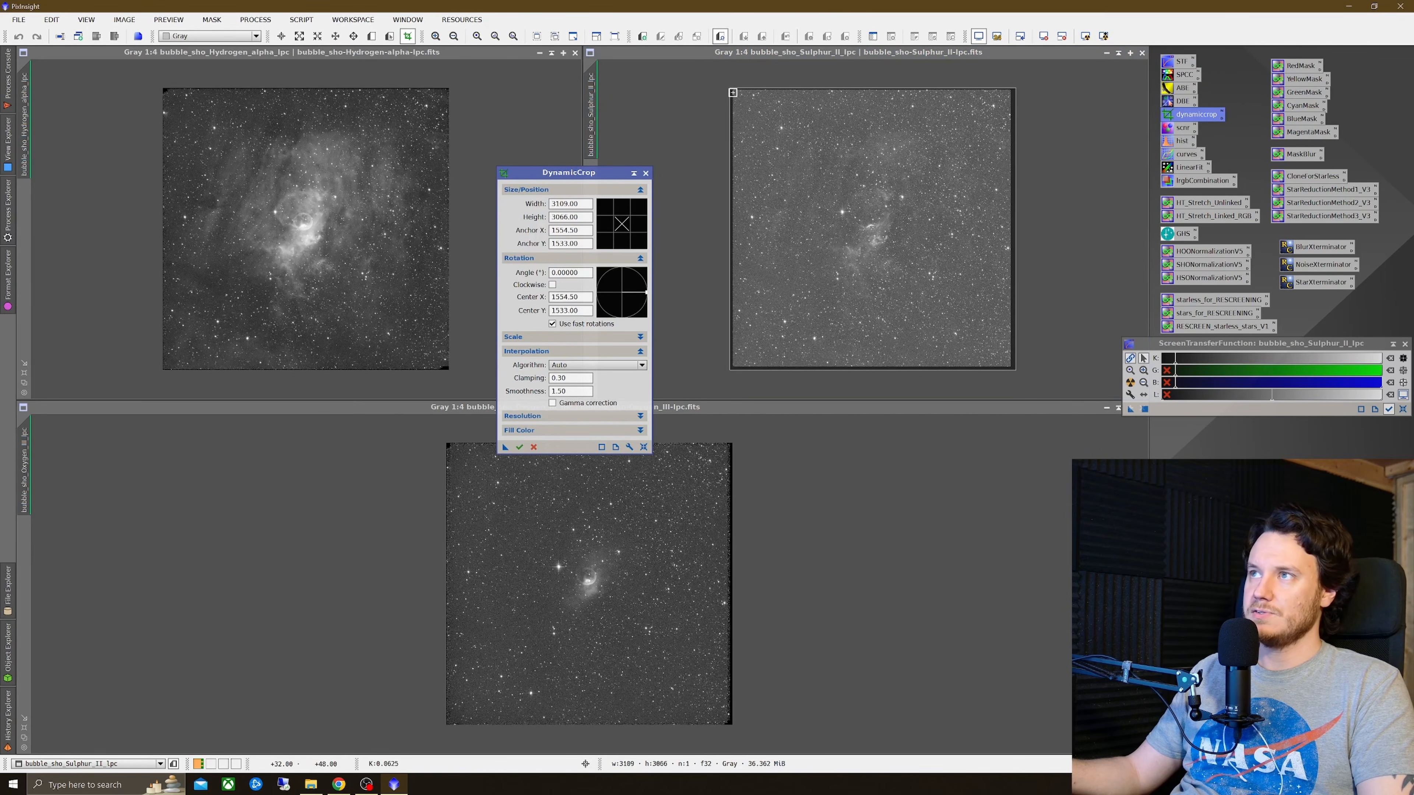
pyautogui.moveTo(729, 87); pyautogui.dragTo(737, 95)
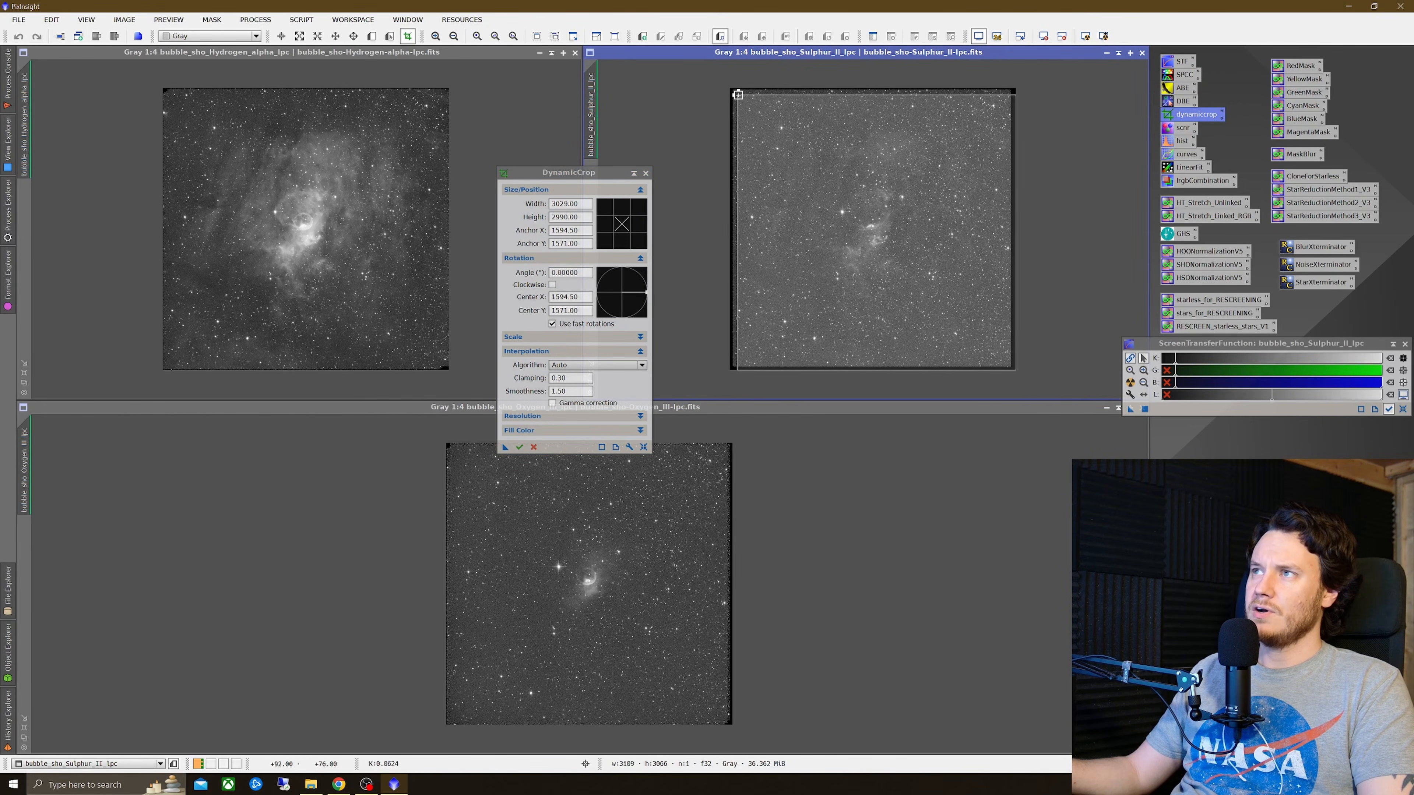
pyautogui.moveTo(1015, 368); pyautogui.dragTo(1007, 361)
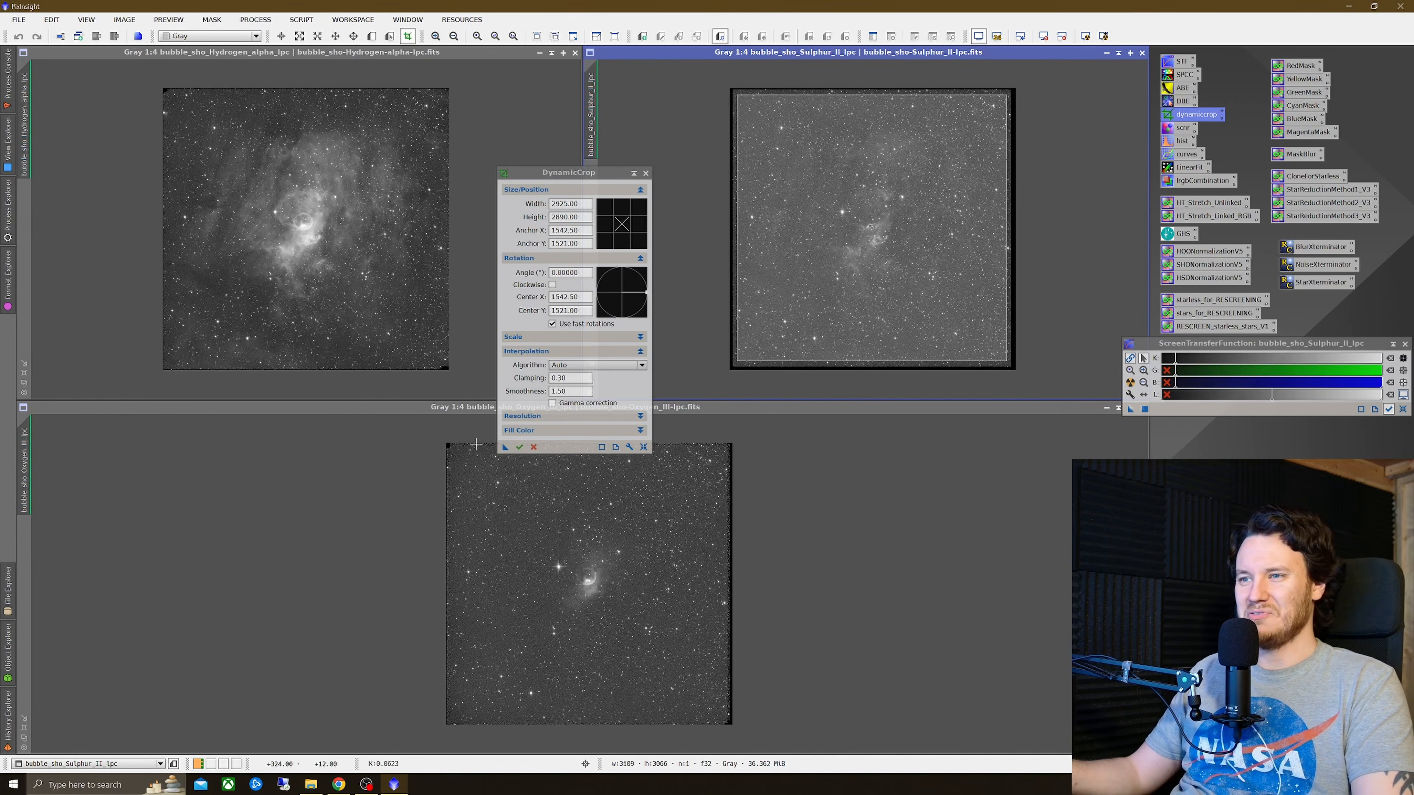
pyautogui.moveTo(506, 448); pyautogui.dragTo(344, 296)
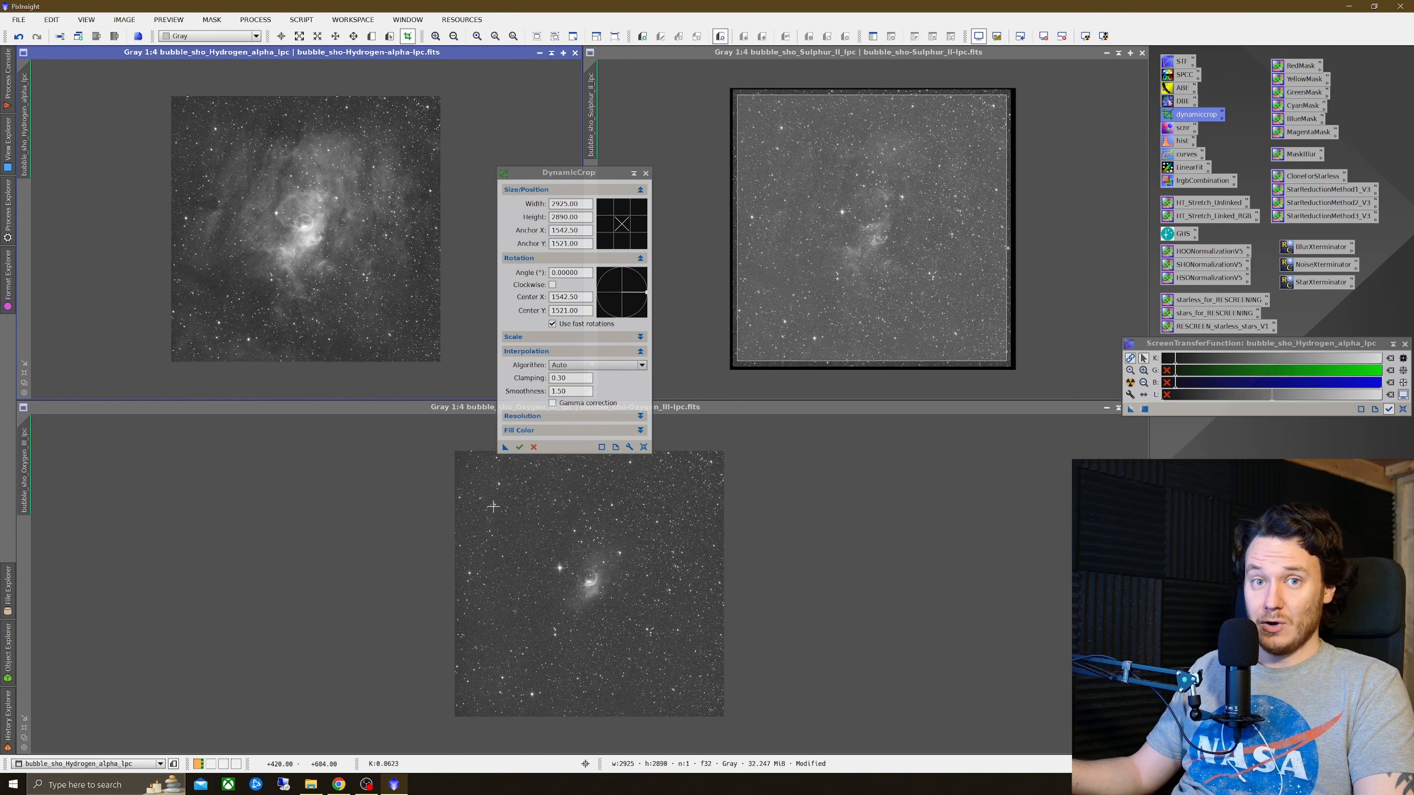
pyautogui.click(519, 449)
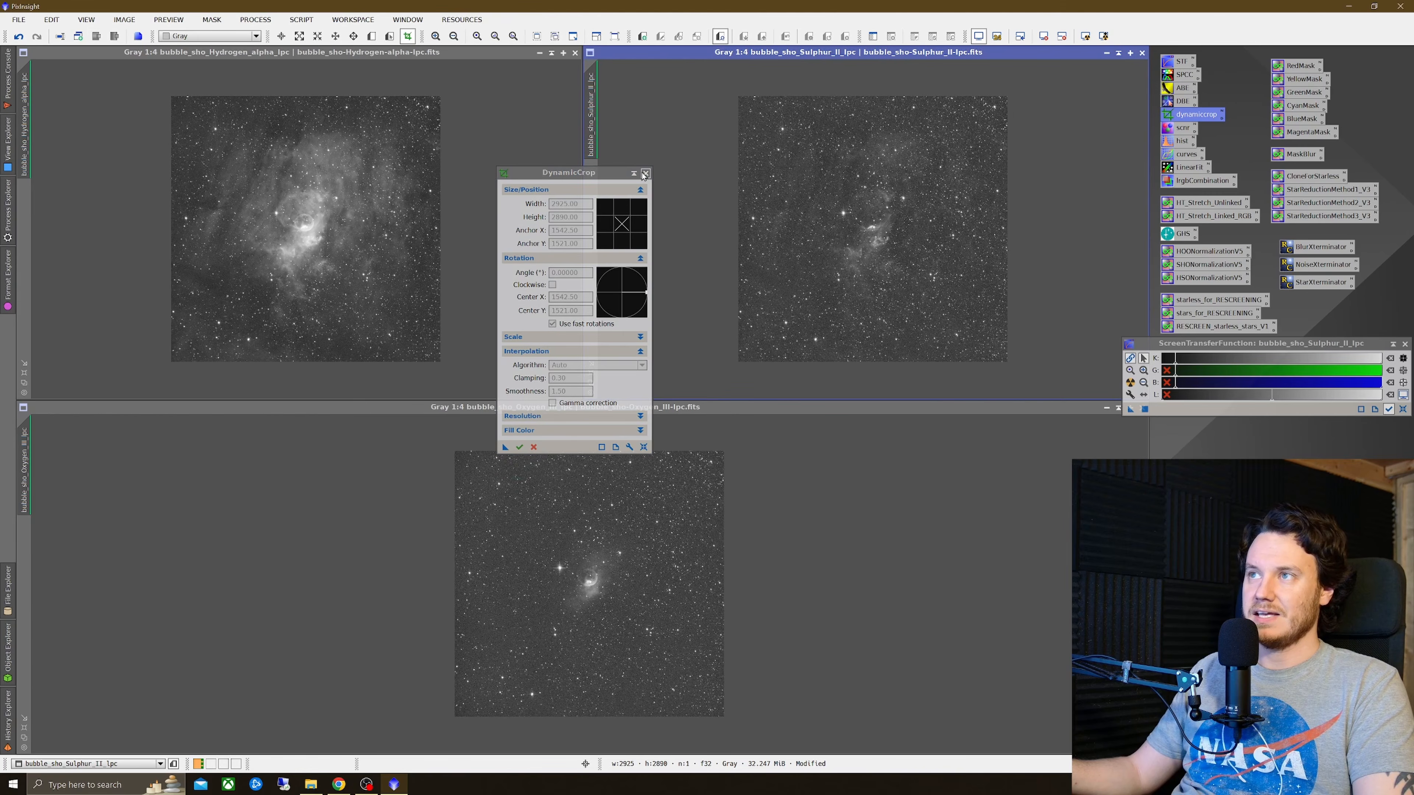
pyautogui.click(645, 173)
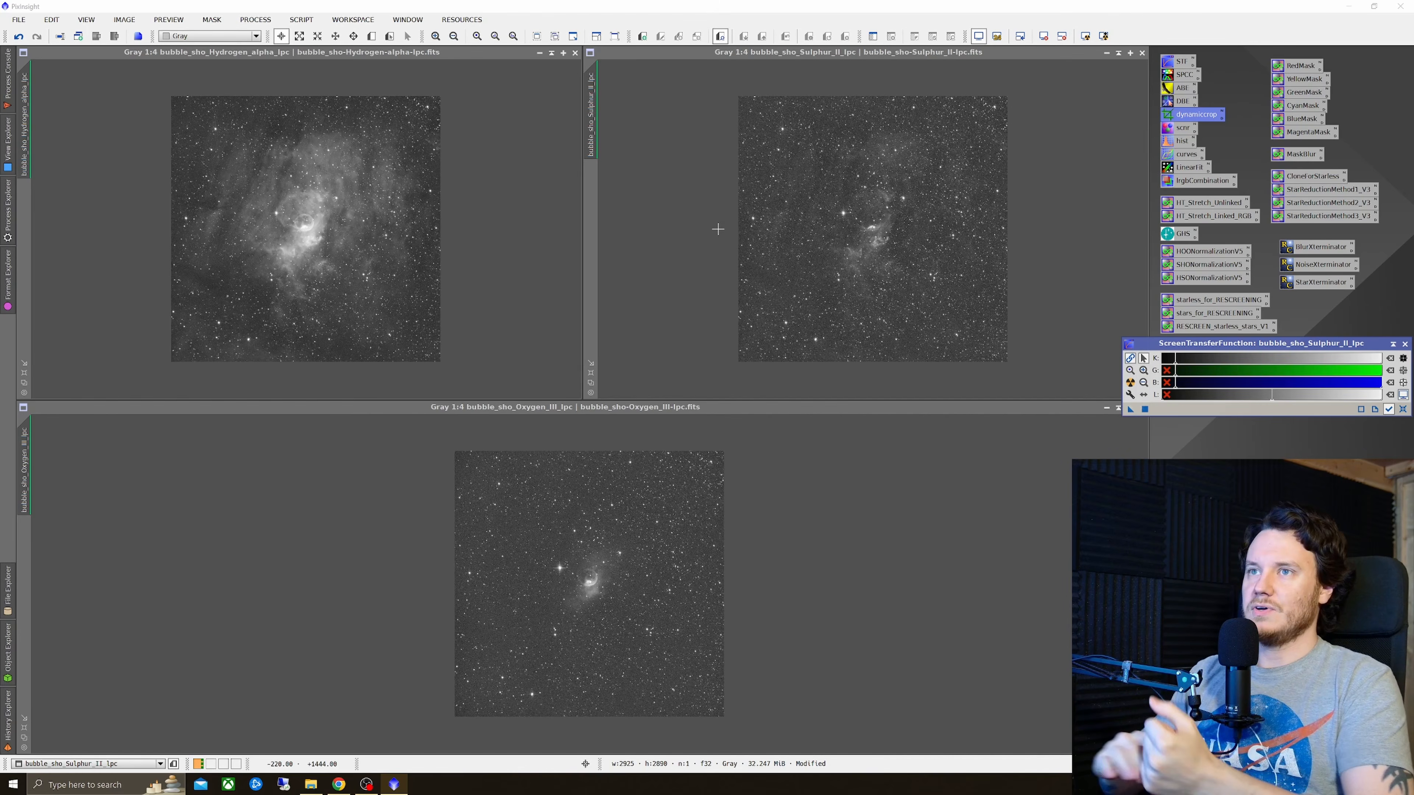
# Step: Run BlurXTerminator with Sharpen Stars 0.25, Adjust Star Halos 0.00, Sharpen Nonstellar 0.90 and Automatic PSF on the three images
pyautogui.click(310, 236)
pyautogui.scroll(3, 310, 236)
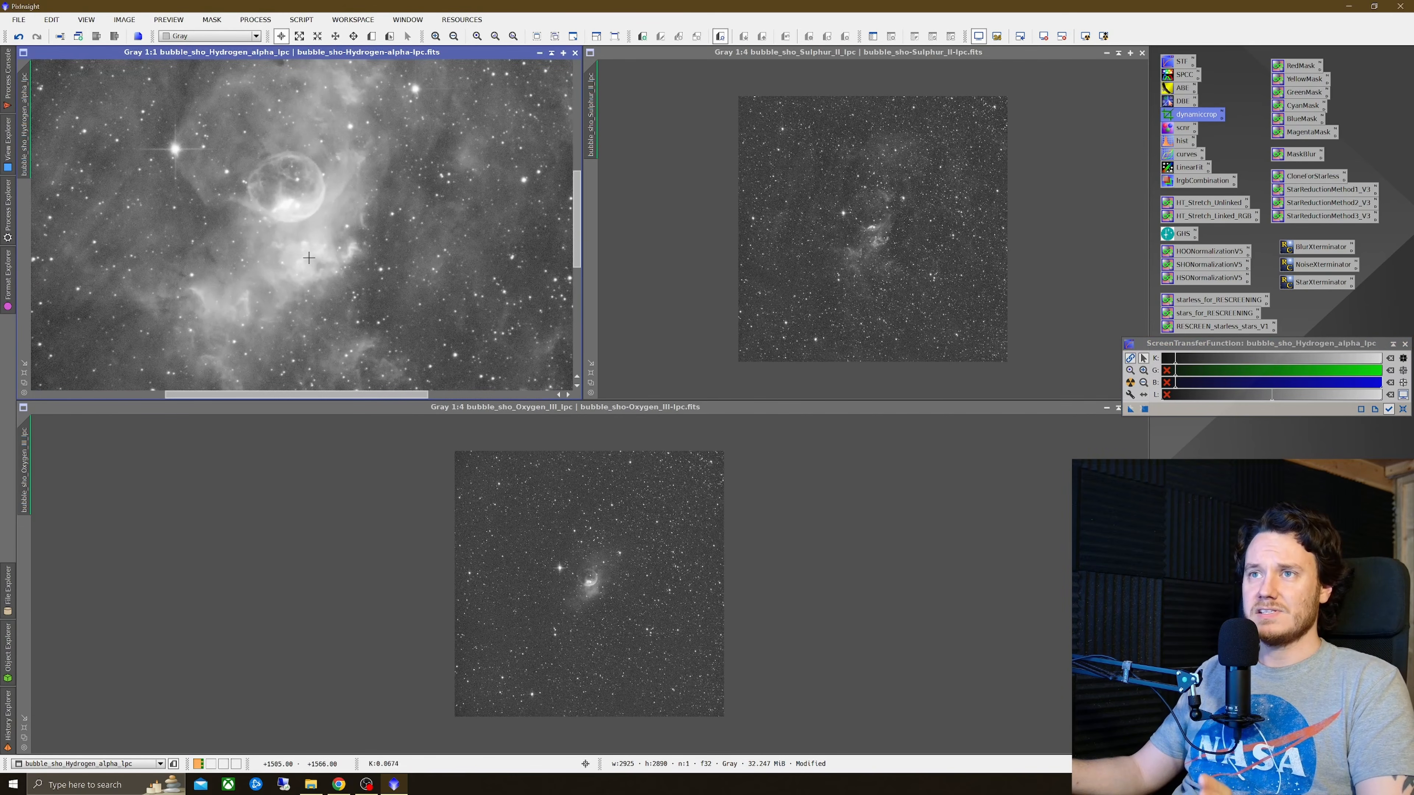
pyautogui.moveTo(25, 97); pyautogui.dragTo(25, 451)
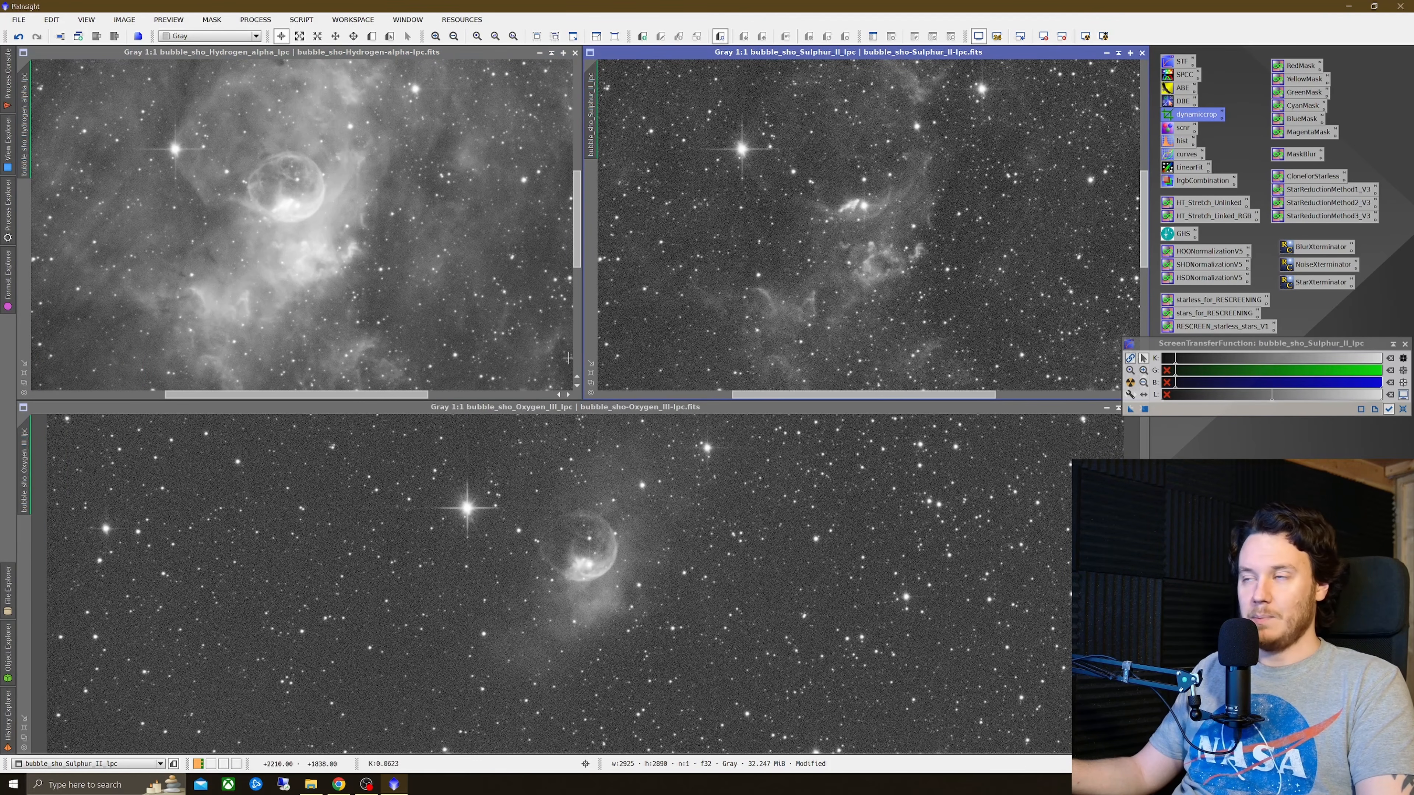
pyautogui.doubleClick(1328, 249)
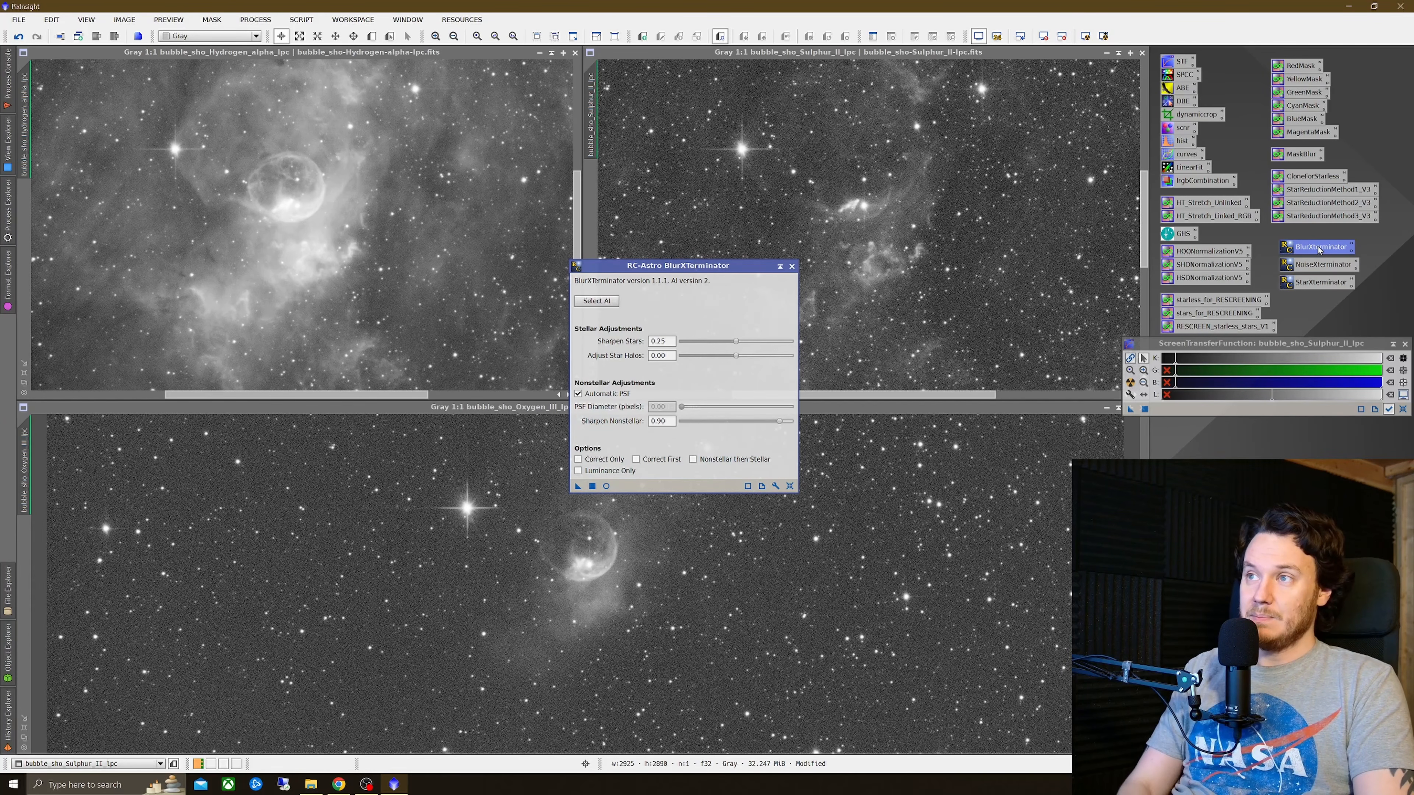
pyautogui.moveTo(727, 265); pyautogui.dragTo(651, 212)
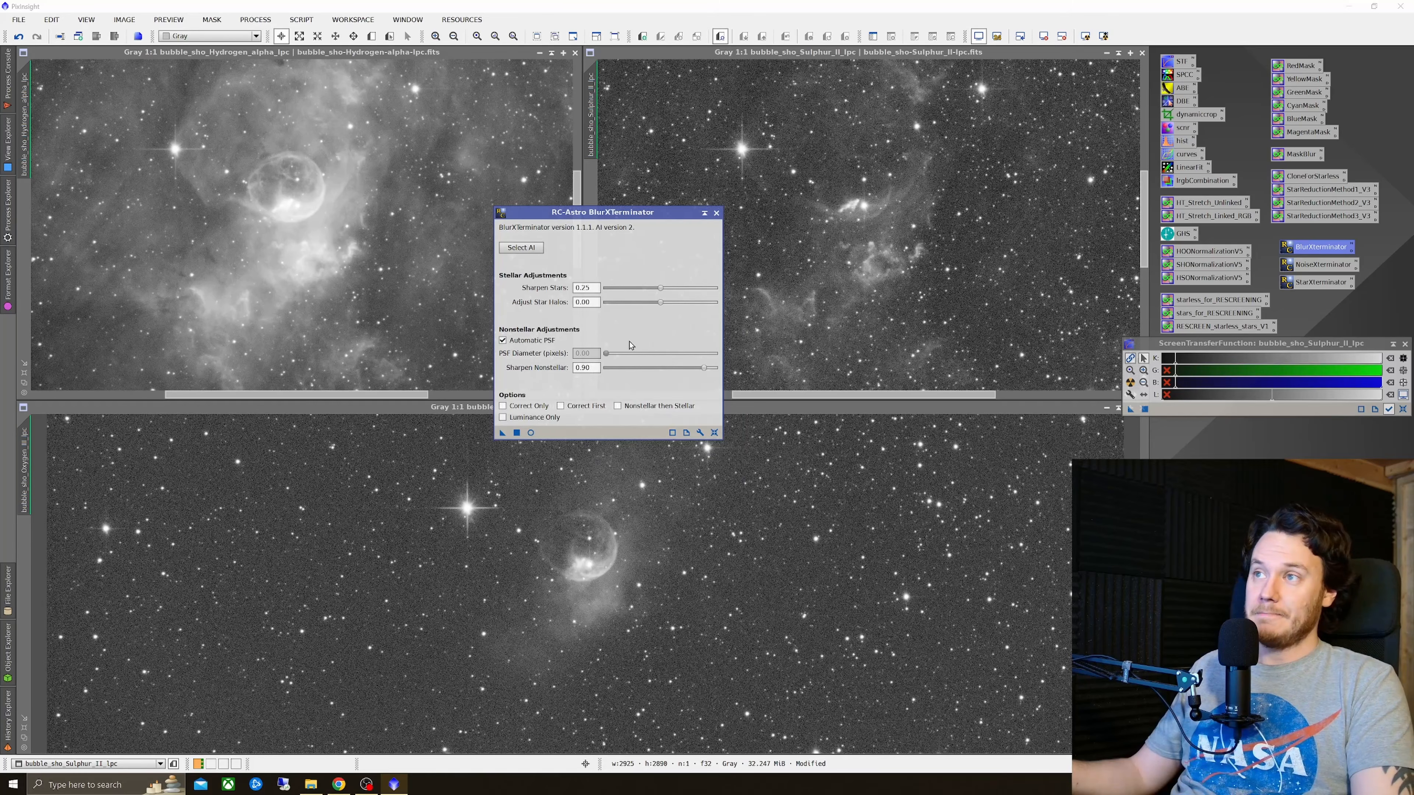
pyautogui.moveTo(646, 216); pyautogui.dragTo(661, 243)
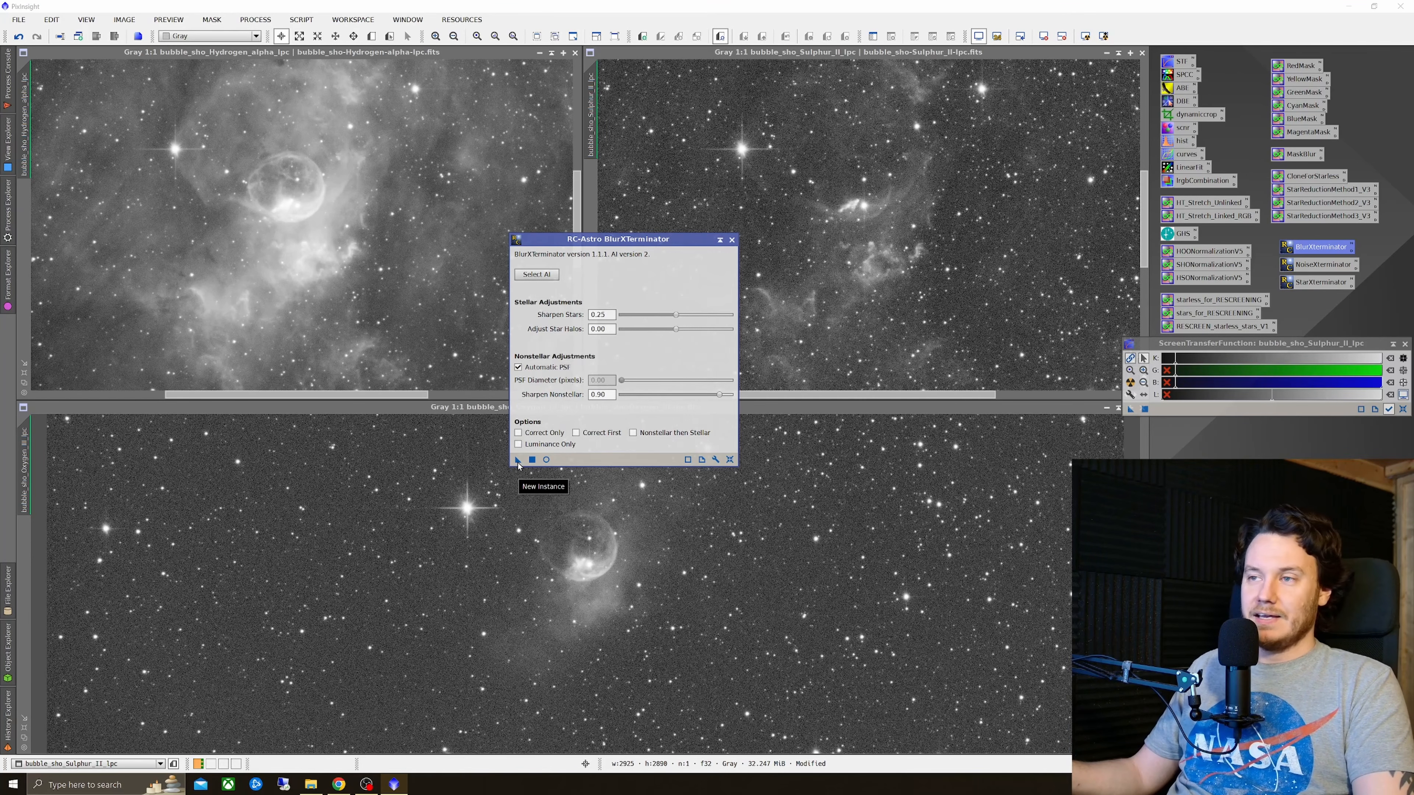
pyautogui.click(497, 500)
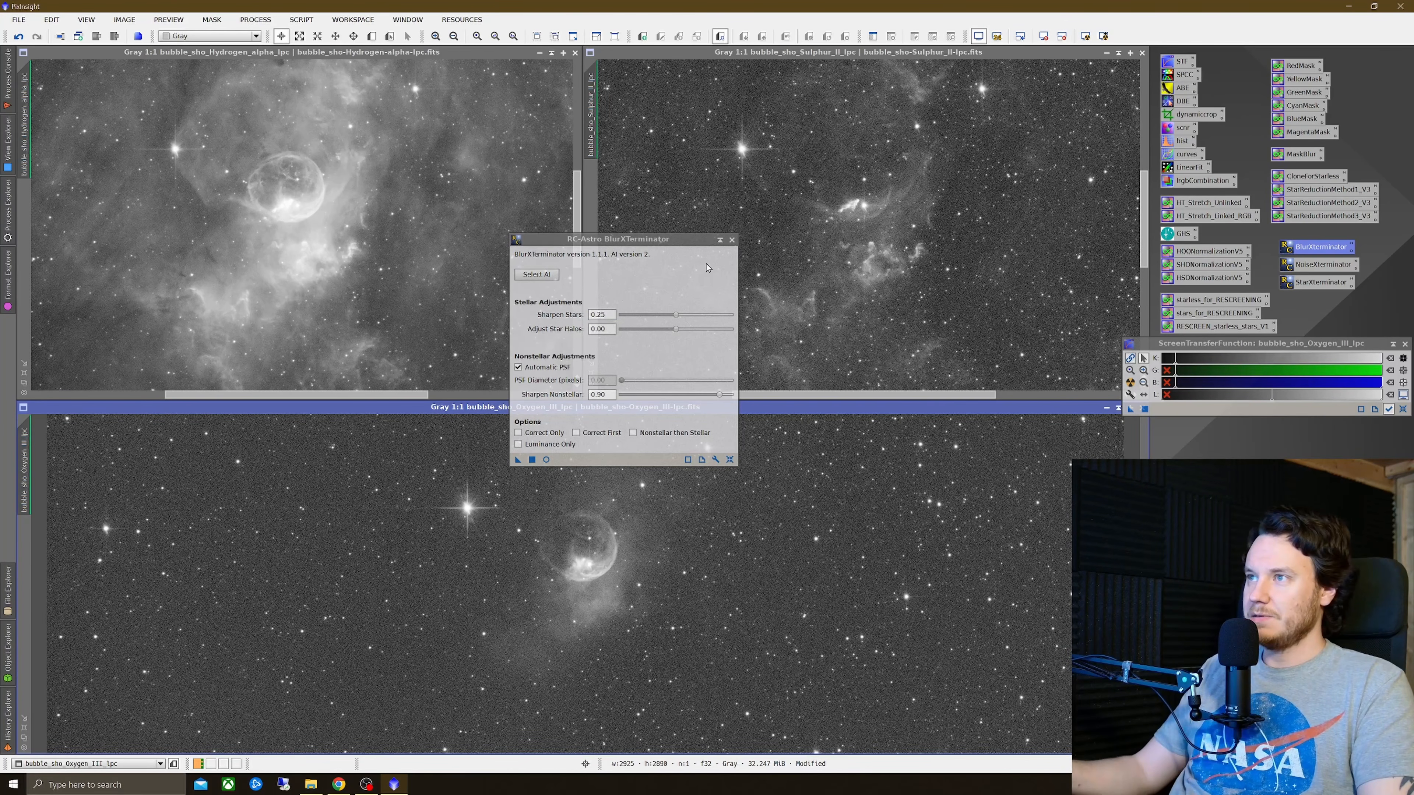
pyautogui.click(731, 239)
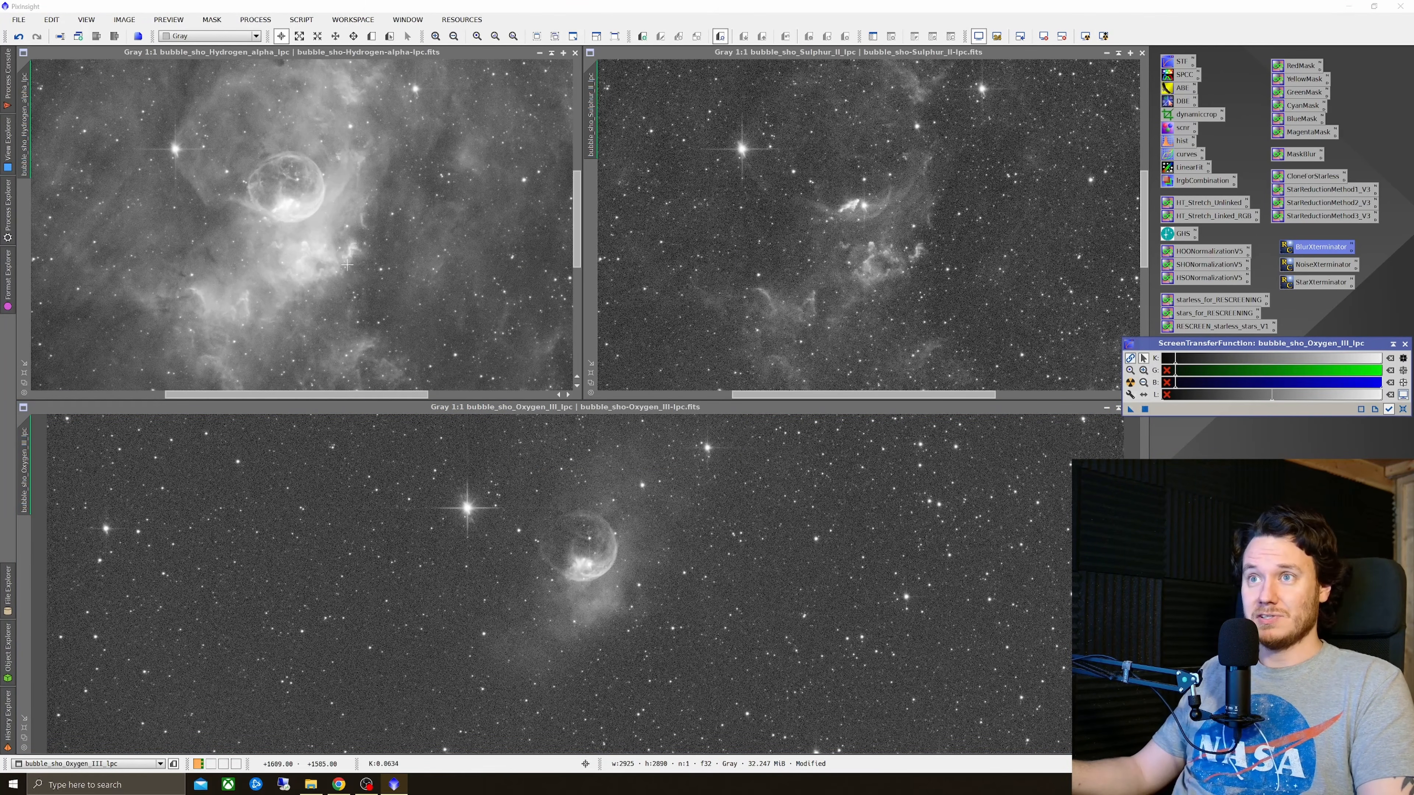
# Step: Compare the Sulphur-II image before and after BlurXTerminator at 2:1 zoom by toggling undo and redo
pyautogui.click(323, 231)
pyautogui.scroll(1, 314, 224)
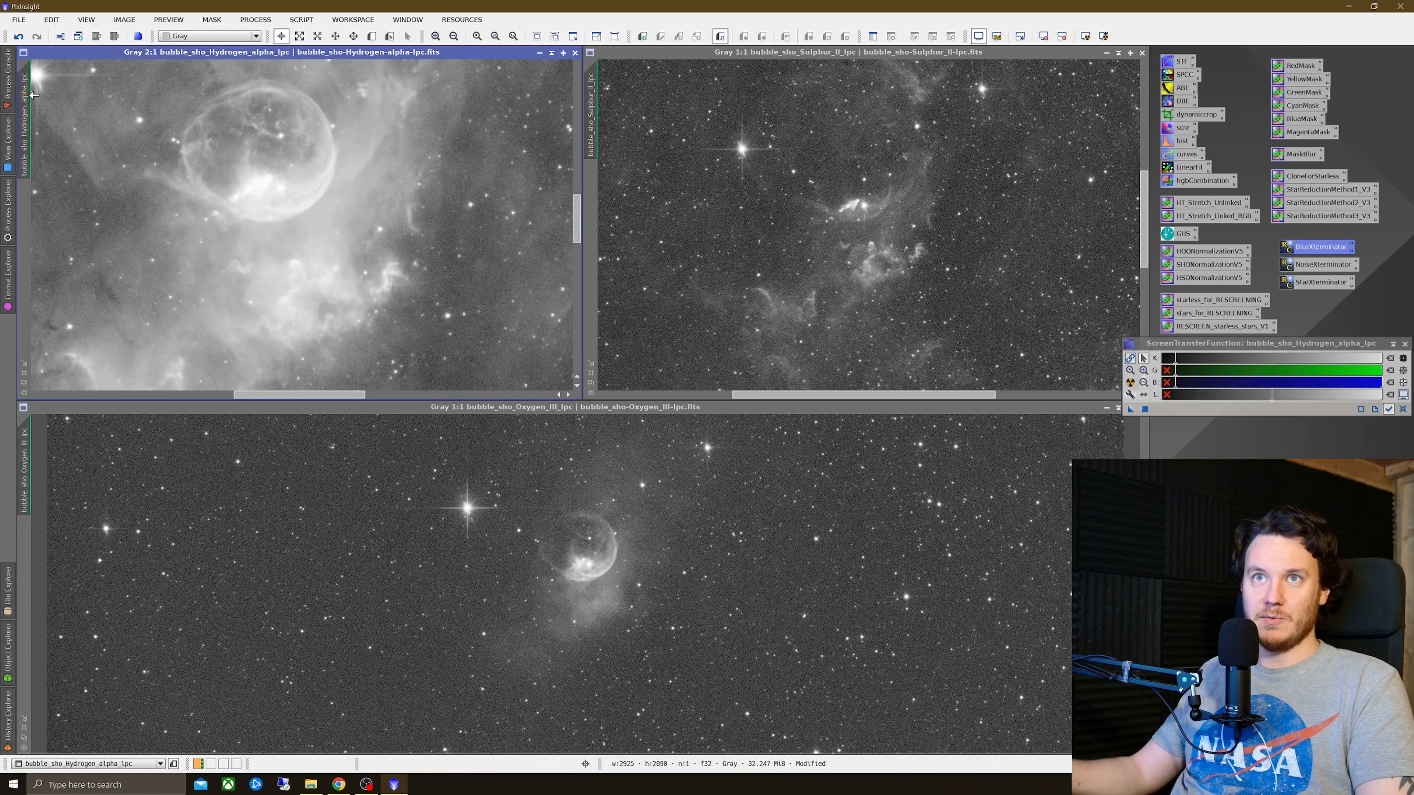
pyautogui.moveTo(25, 97); pyautogui.dragTo(28, 470)
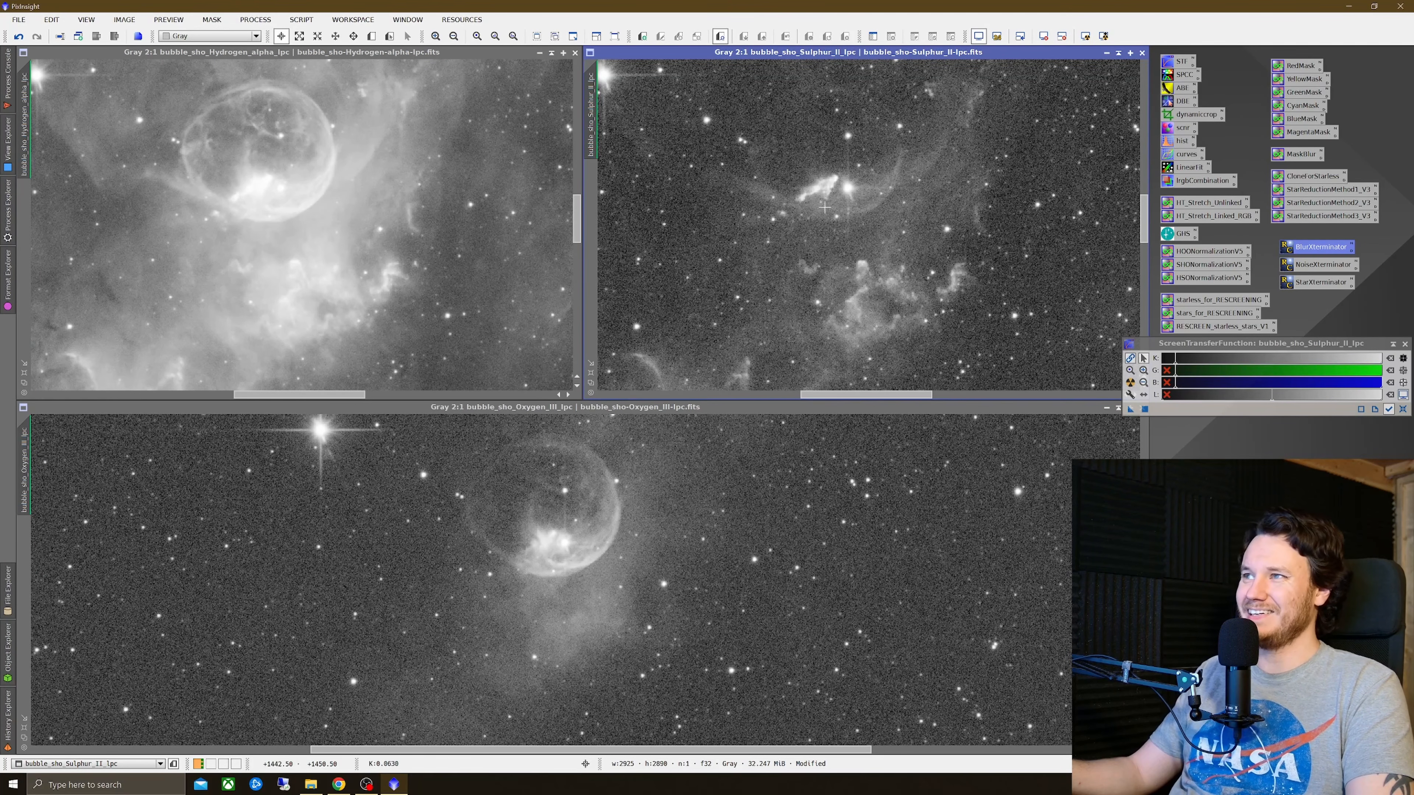
pyautogui.rightClick(920, 215)
pyautogui.click(957, 228)
pyautogui.rightClick(956, 228)
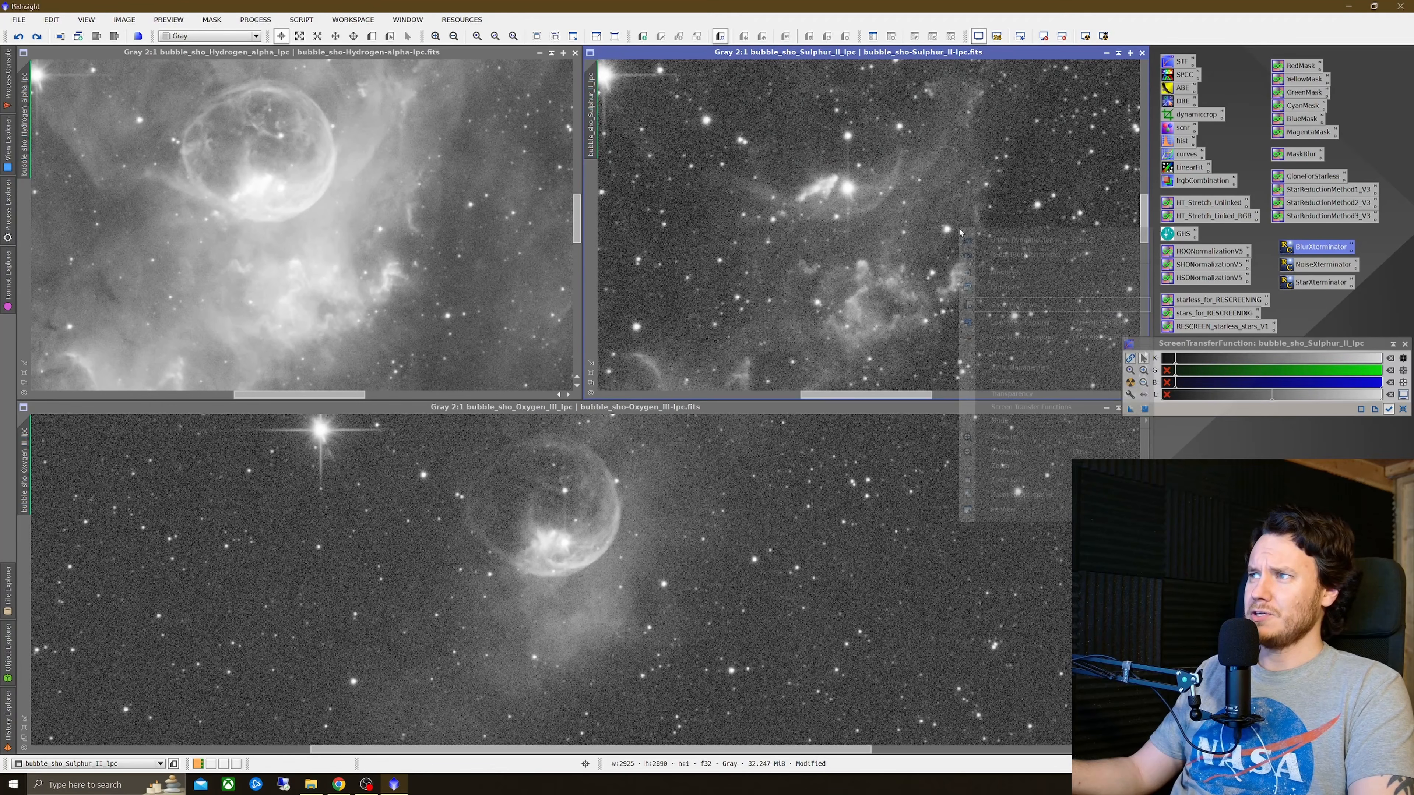
pyautogui.click(996, 258)
pyautogui.rightClick(990, 229)
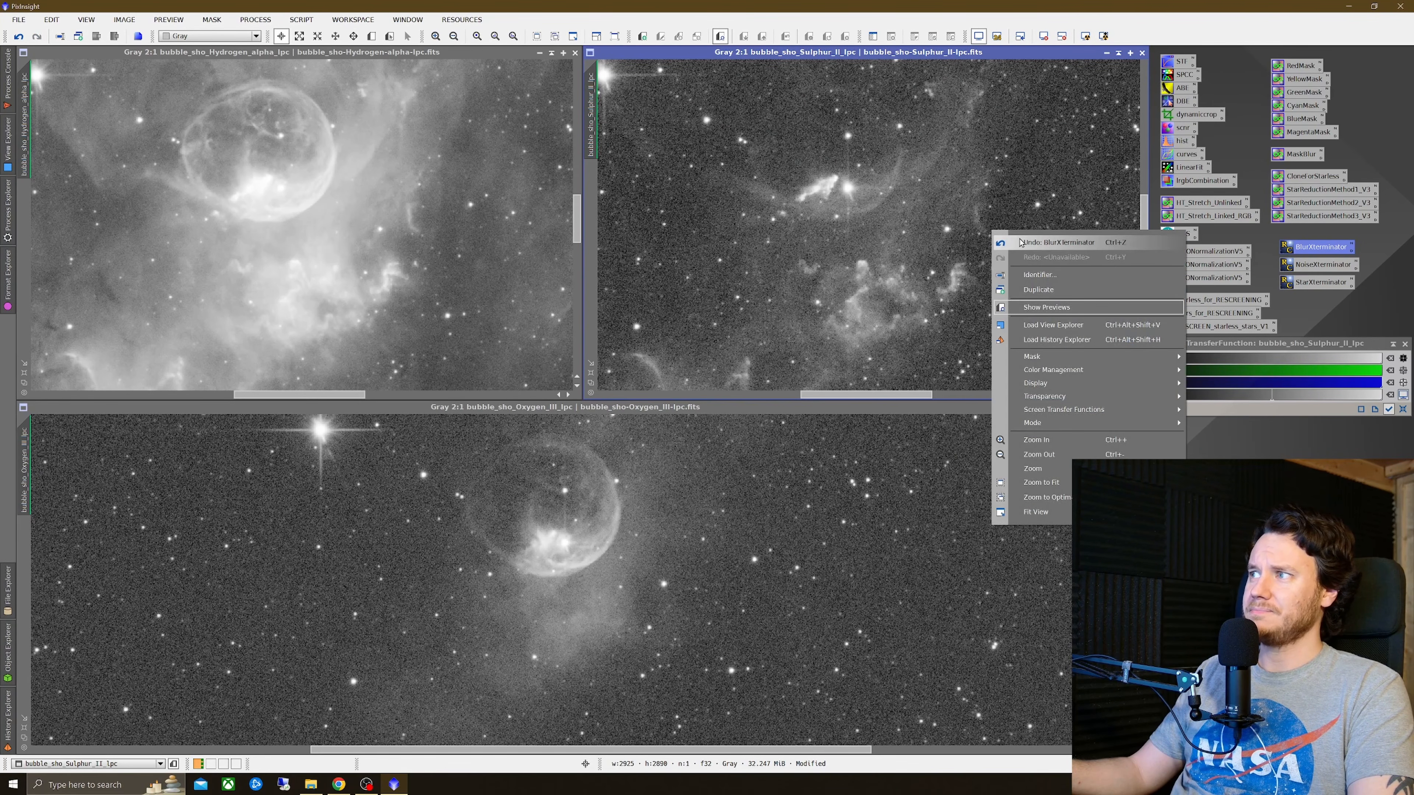
pyautogui.click(996, 240)
pyautogui.rightClick(985, 233)
pyautogui.click(1019, 261)
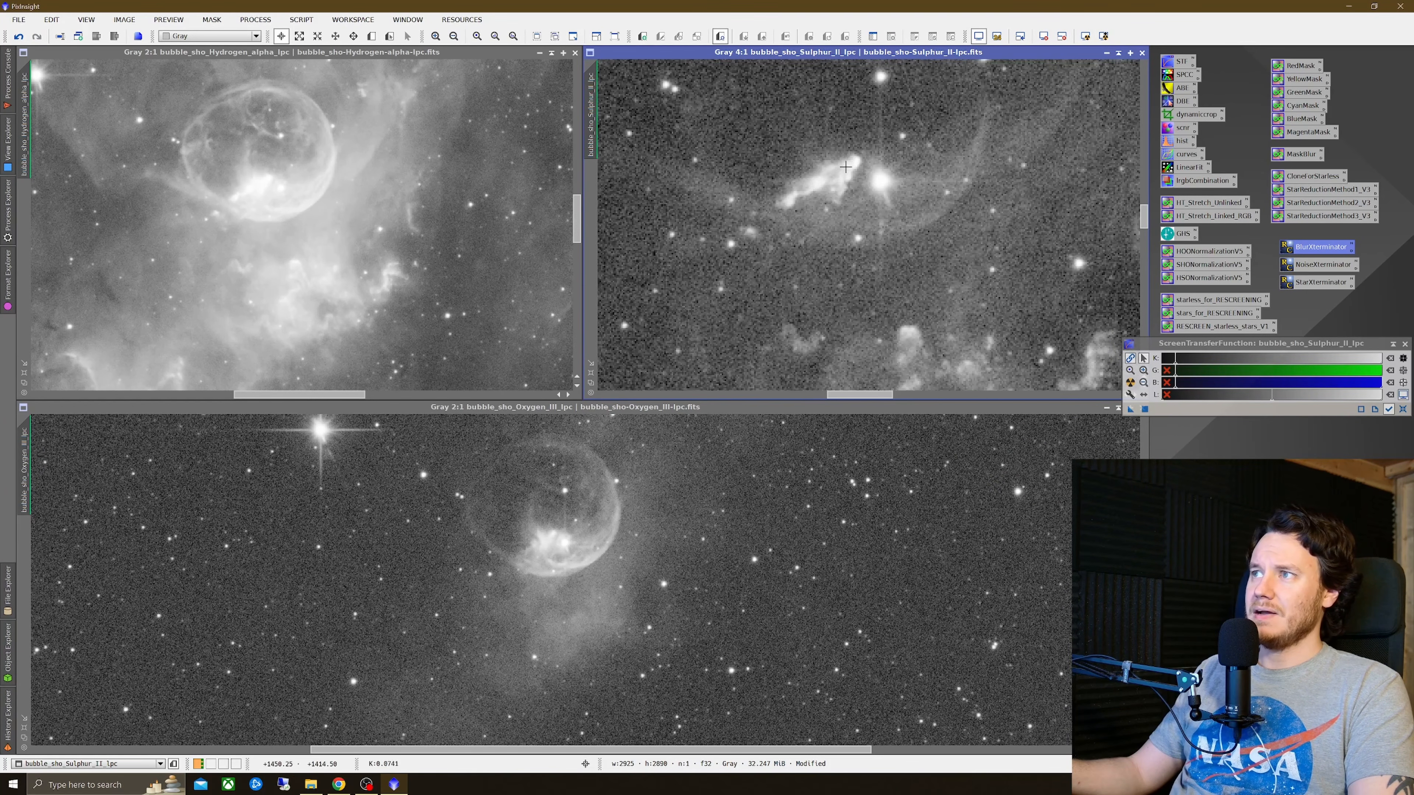
# Step: Inspect the Sulphur-II nebula core up close, repeatedly toggling BlurXTerminator's undo and redo
pyautogui.scroll(4, 846, 183)
pyautogui.rightClick(941, 194)
pyautogui.click(965, 207)
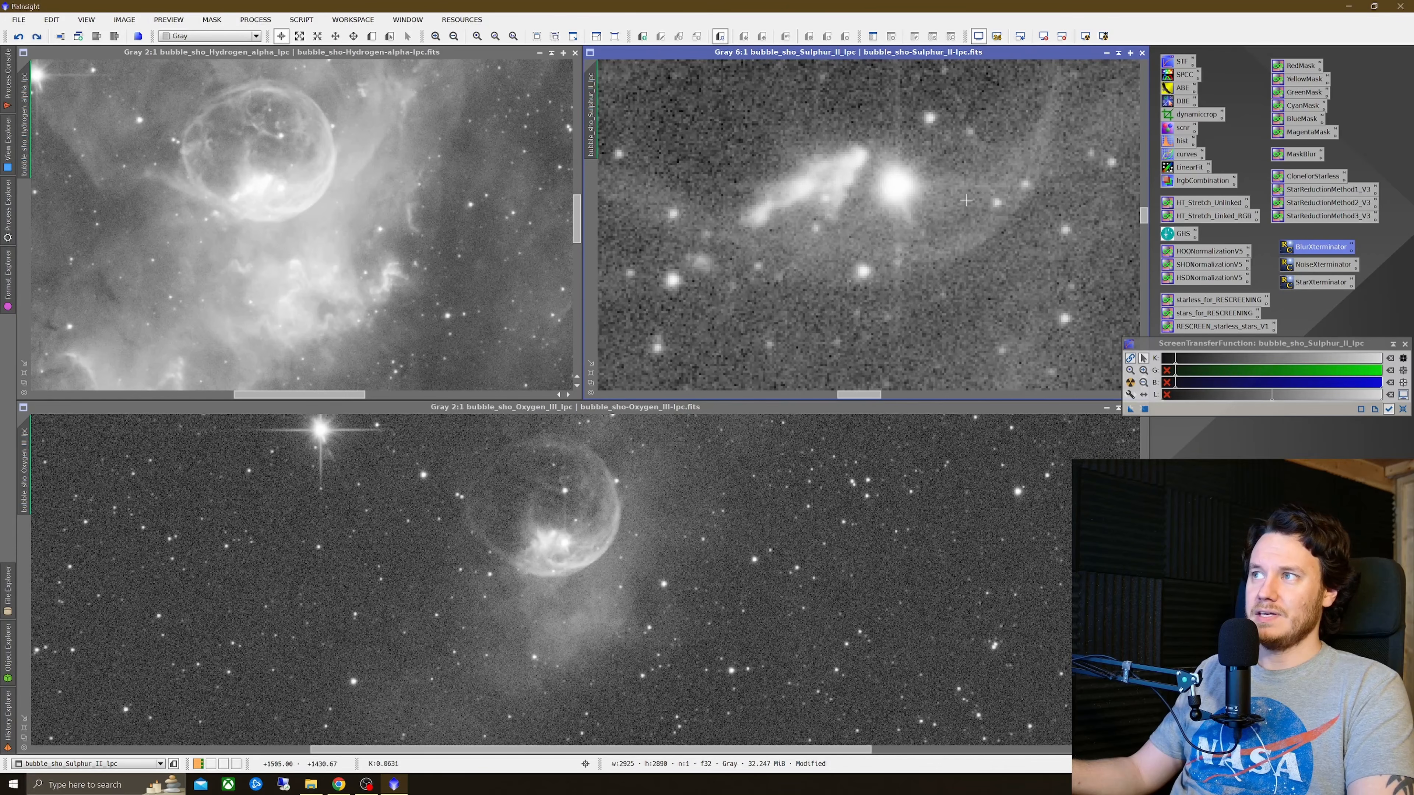
pyautogui.rightClick(959, 196)
pyautogui.click(994, 227)
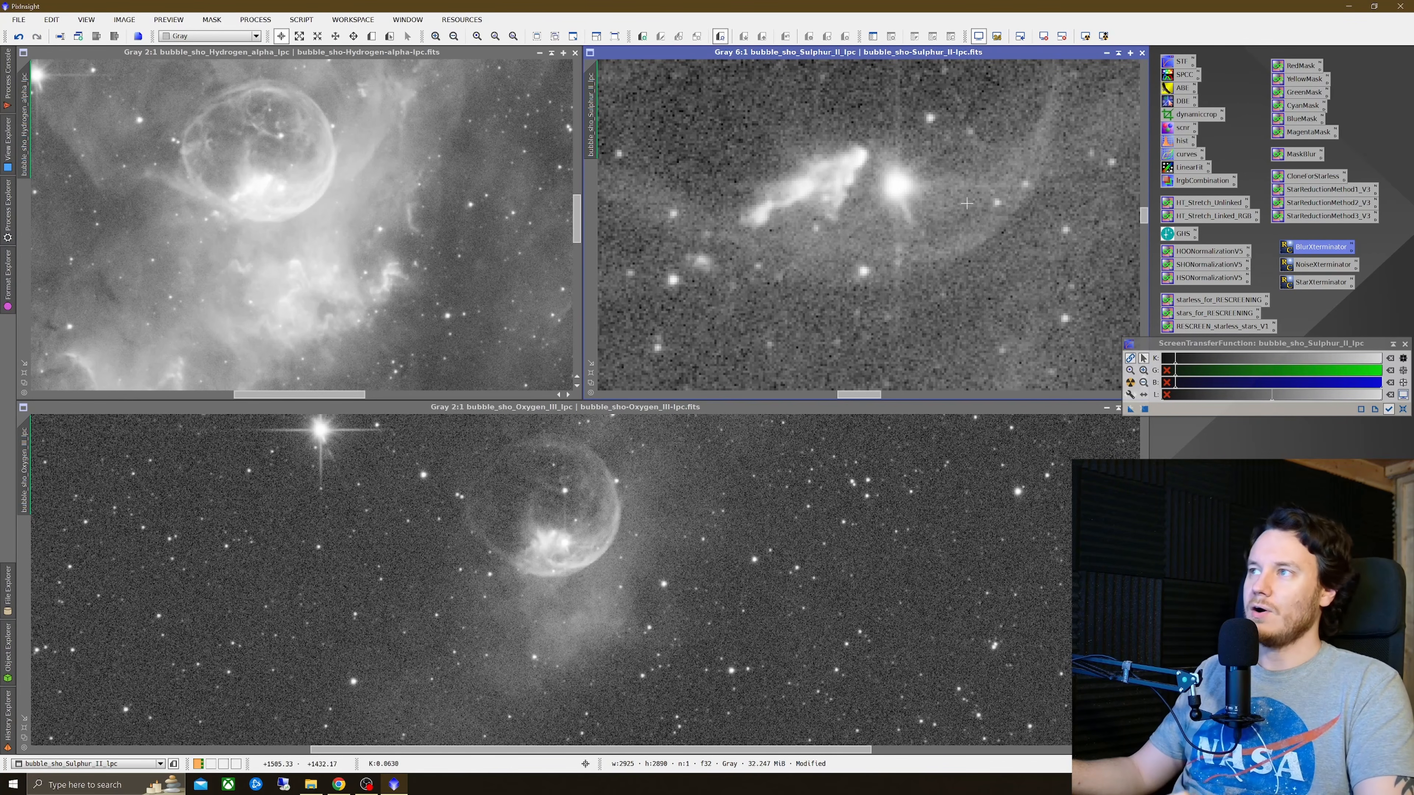
pyautogui.rightClick(962, 198)
pyautogui.click(986, 211)
pyautogui.rightClick(991, 207)
pyautogui.click(1004, 233)
pyautogui.rightClick(1000, 219)
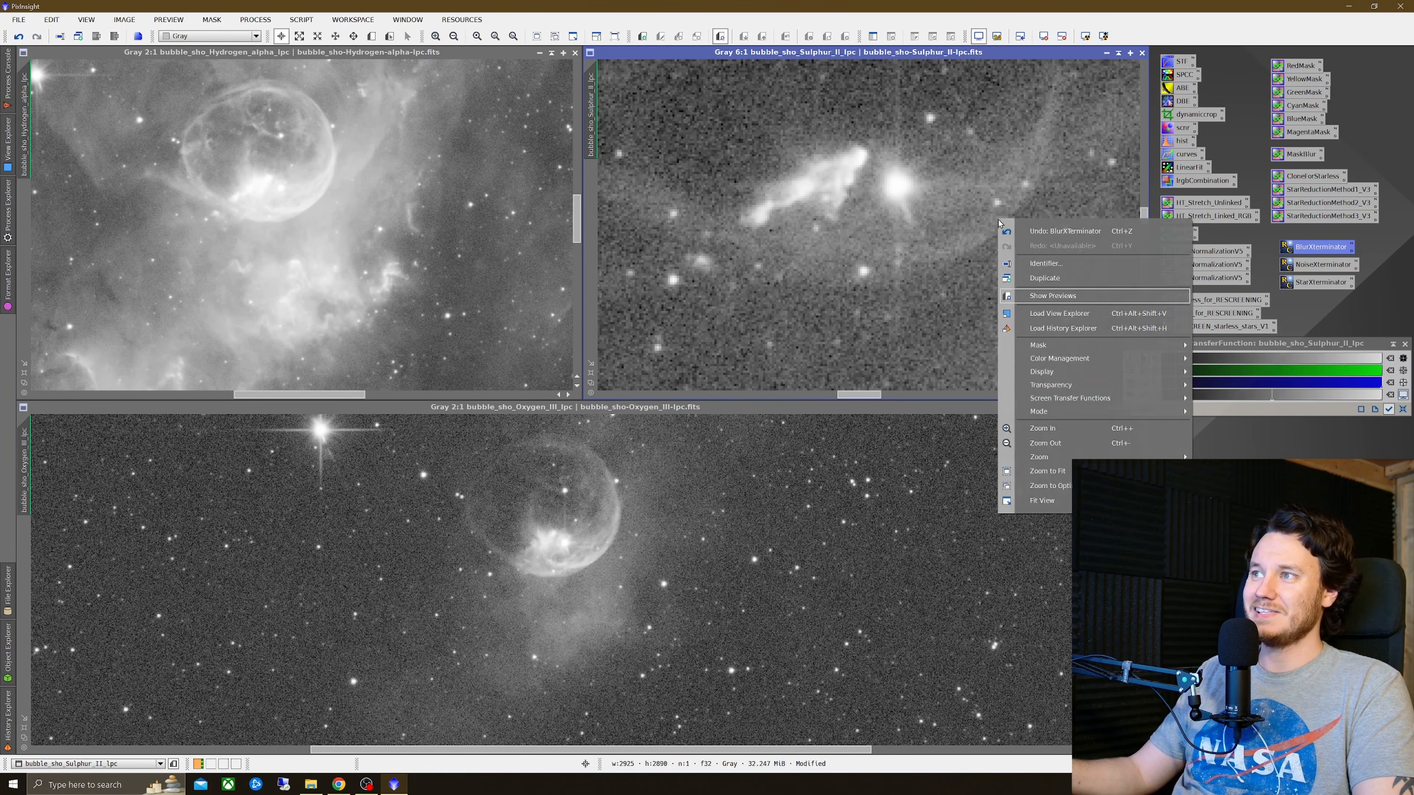
pyautogui.click(1014, 231)
pyautogui.rightClick(1001, 205)
pyautogui.click(1010, 231)
pyautogui.scroll(-5, 938, 271)
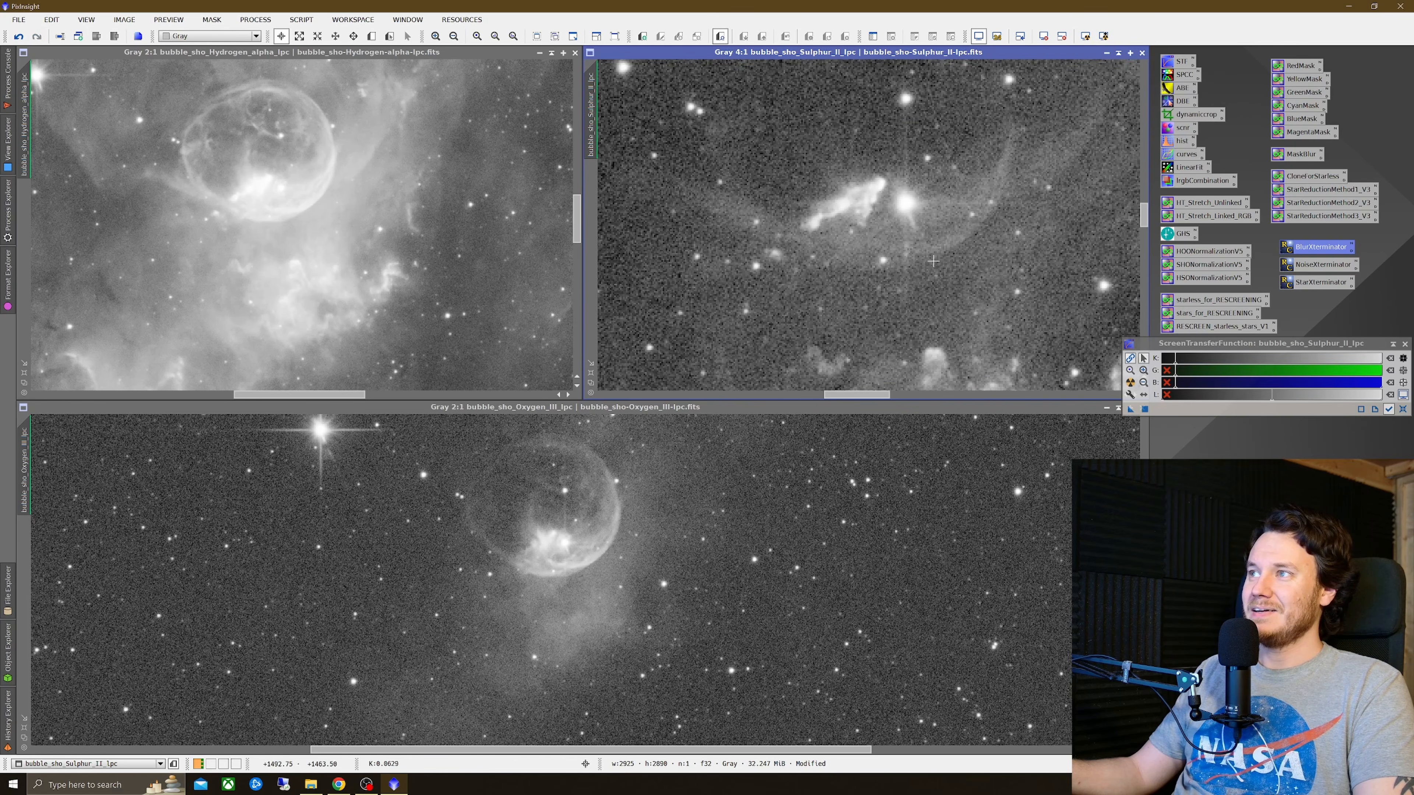
pyautogui.scroll(1, 922, 274)
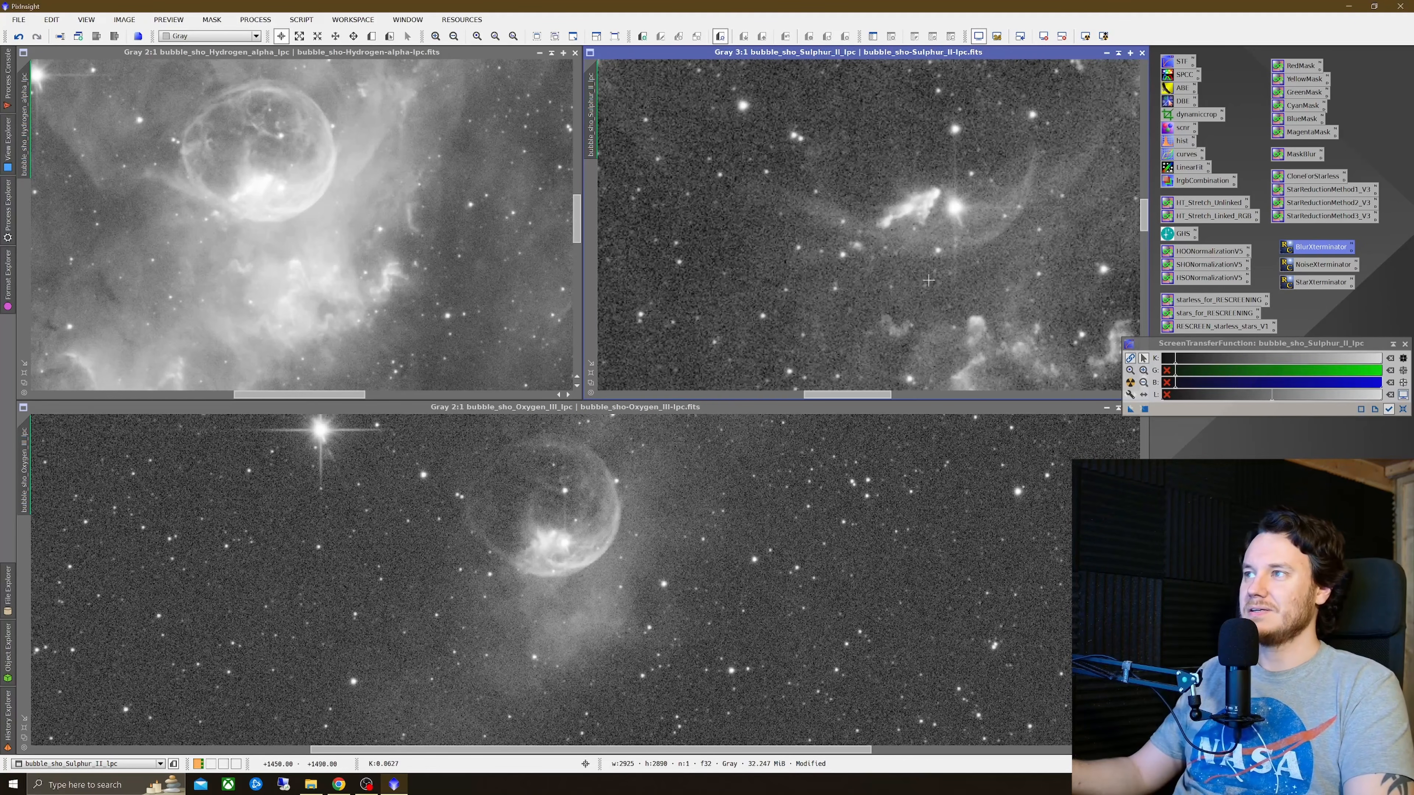
pyautogui.rightClick(897, 228)
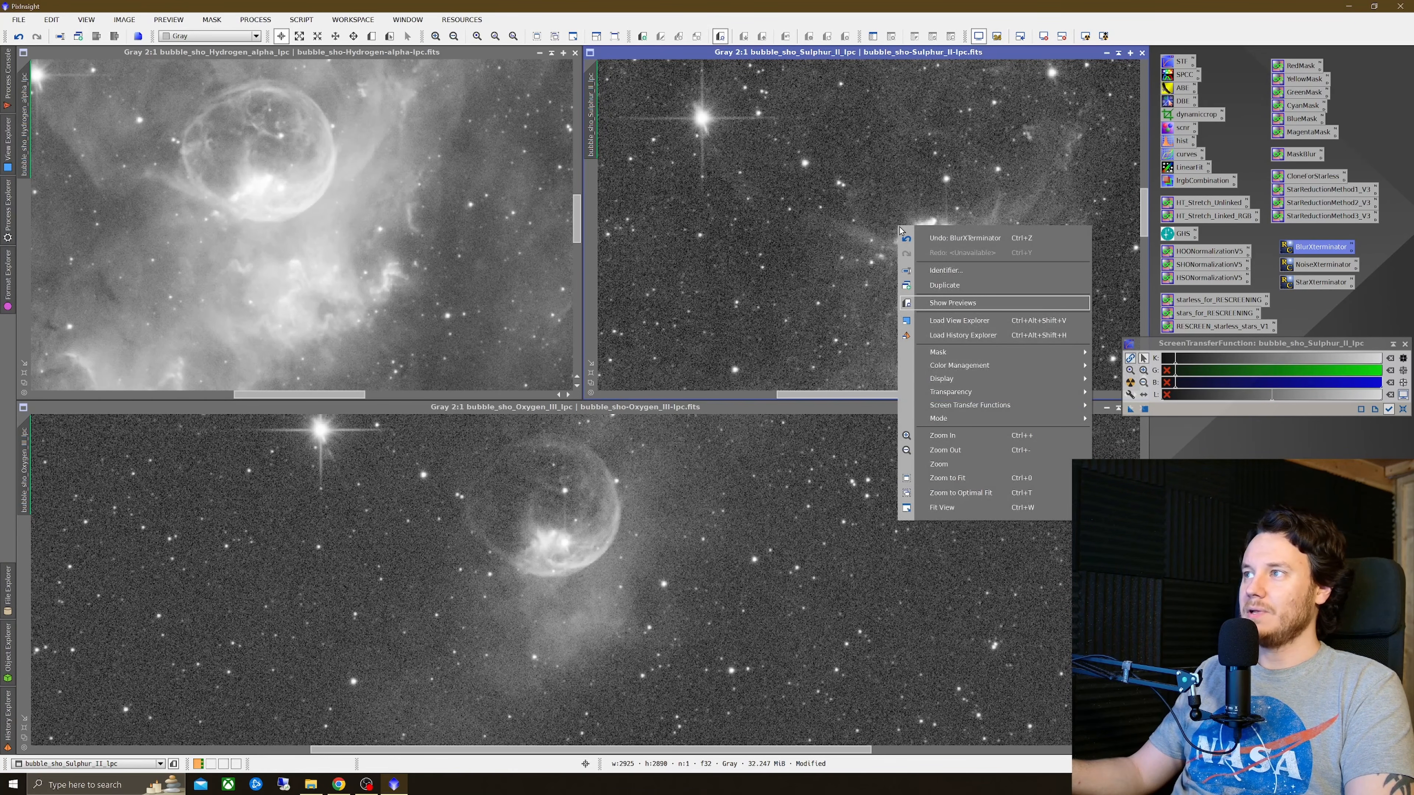
pyautogui.click(718, 503)
# Step: Compare the Oxygen-III bubble before and after BlurXTerminator by toggling undo and redo at closer zoom
pyautogui.rightClick(686, 212)
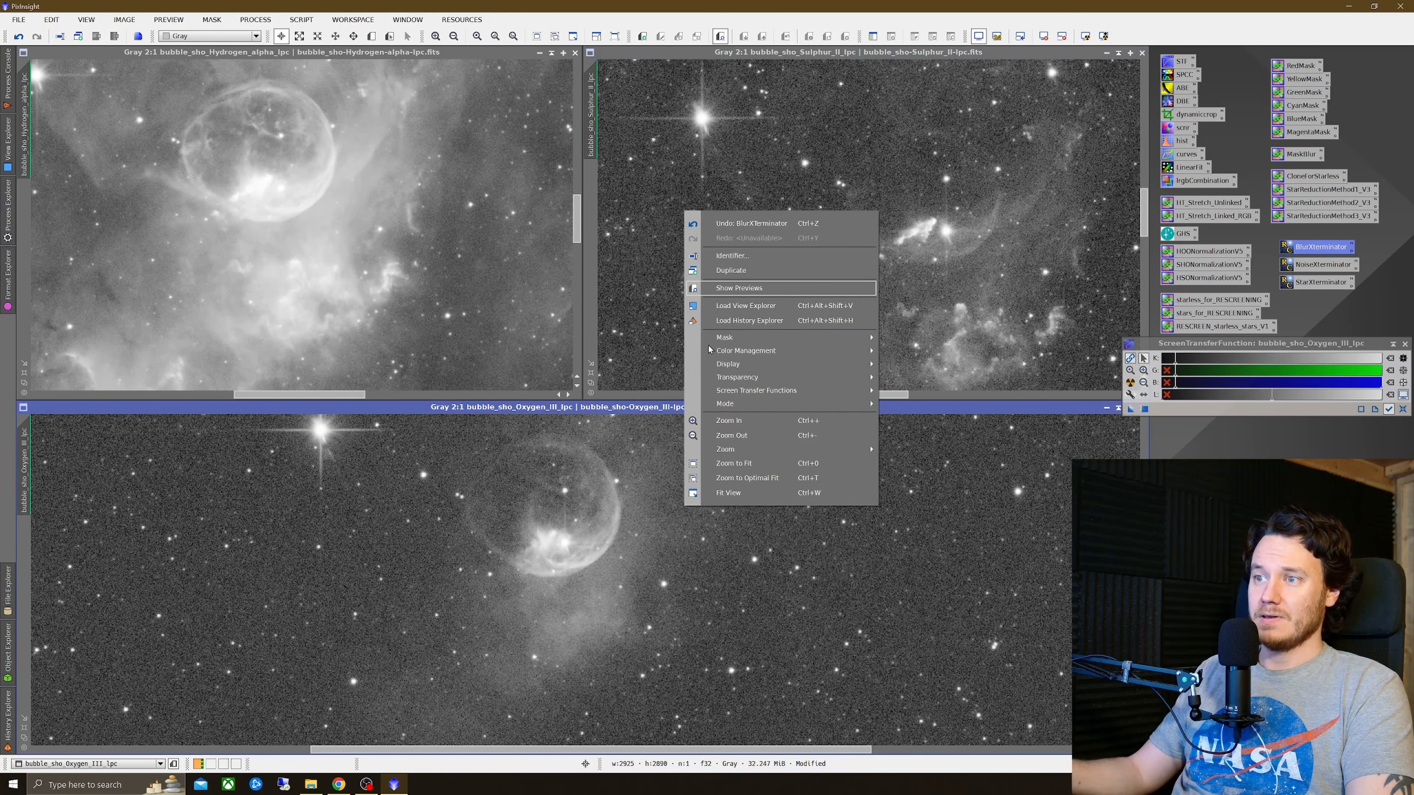
pyautogui.click(808, 227)
pyautogui.rightClick(736, 480)
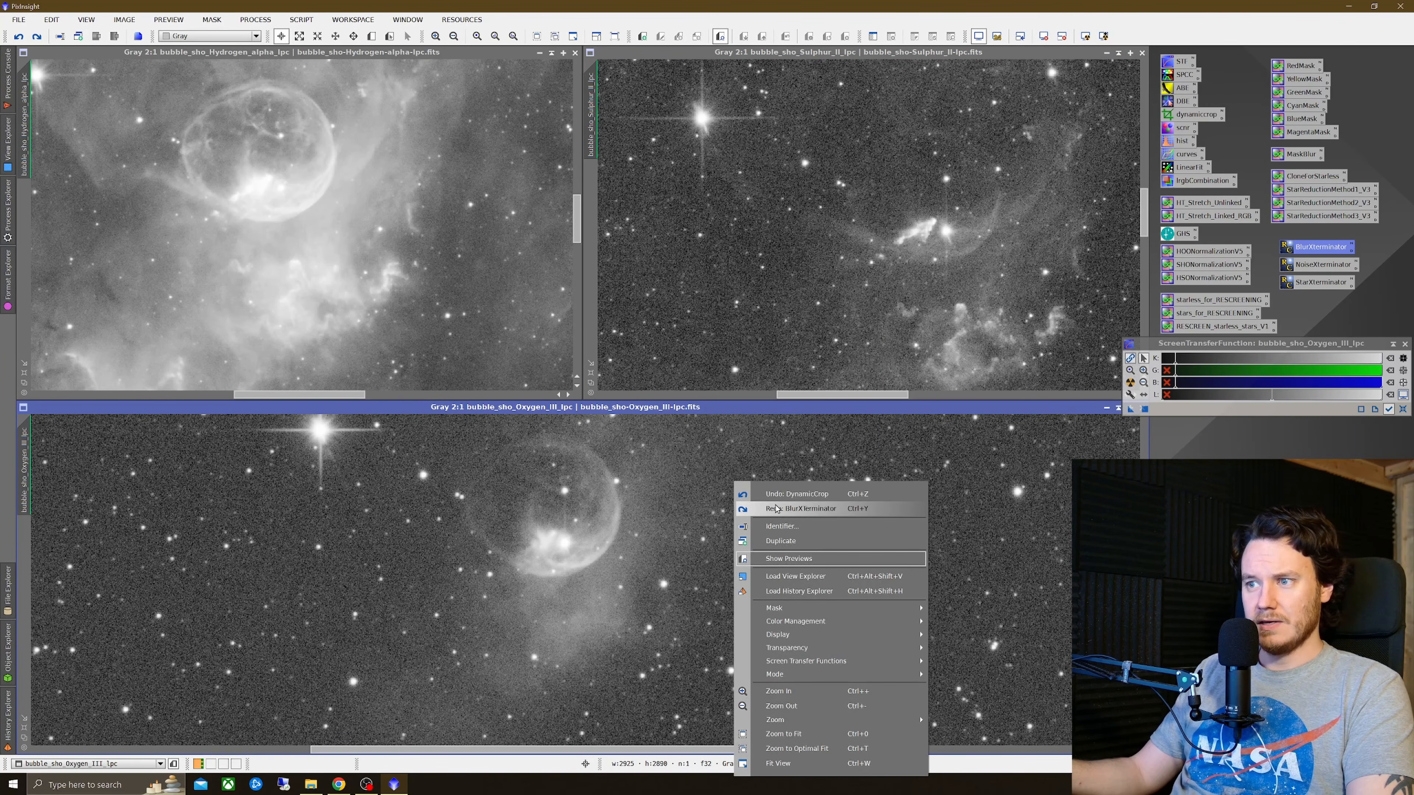
pyautogui.click(797, 509)
pyautogui.scroll(1, 566, 557)
pyautogui.scroll(3, 566, 557)
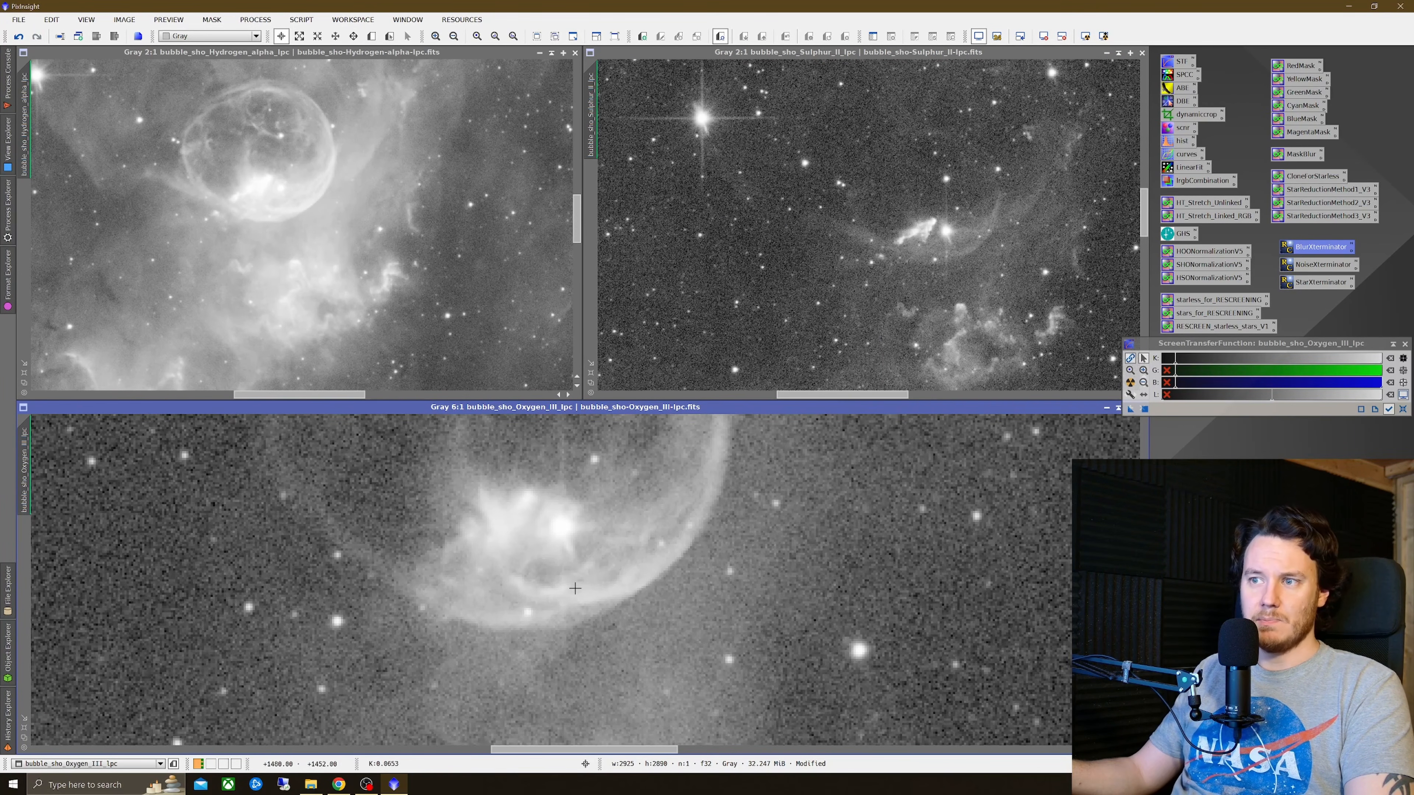
pyautogui.rightClick(755, 230)
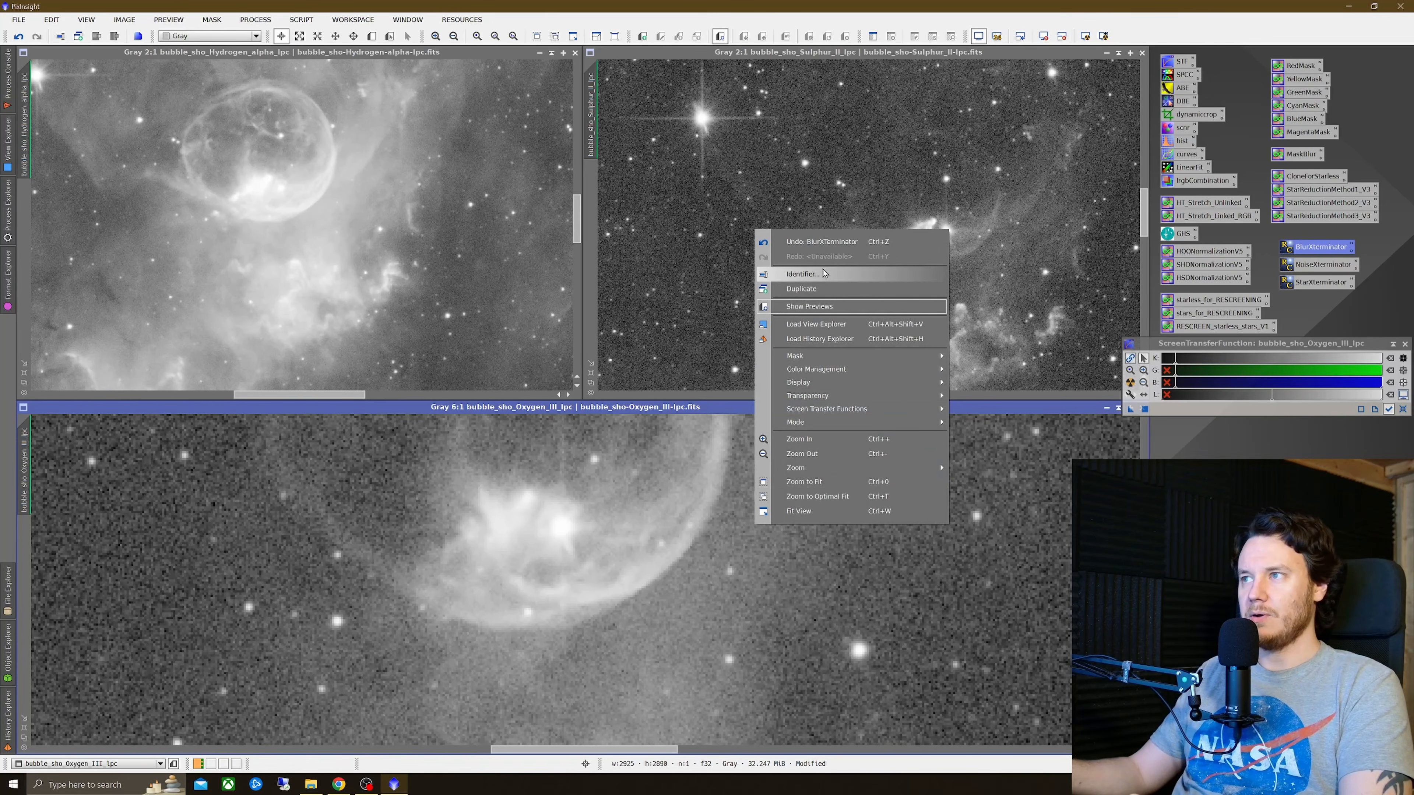
pyautogui.click(843, 245)
pyautogui.rightClick(781, 484)
pyautogui.click(816, 509)
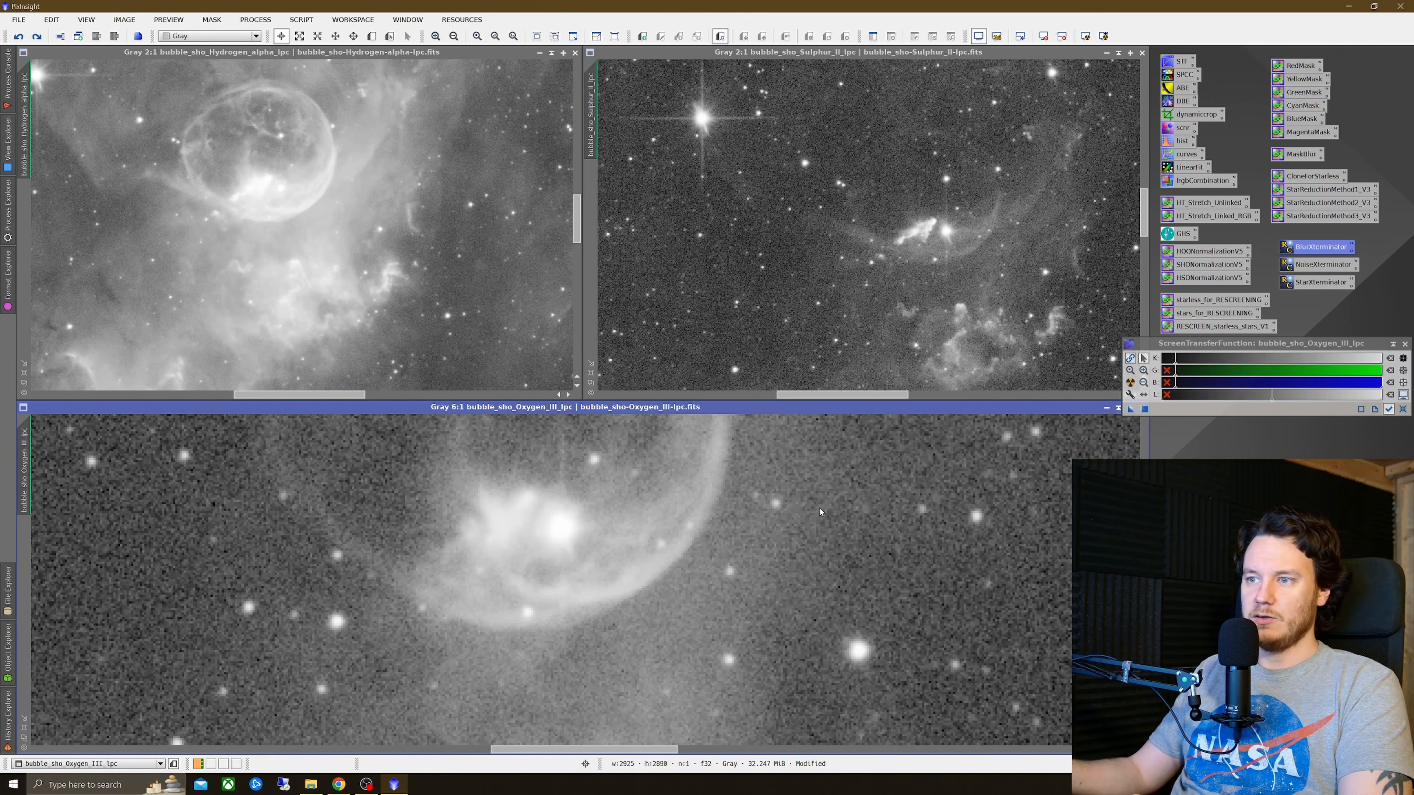
pyautogui.rightClick(816, 506)
pyautogui.click(857, 222)
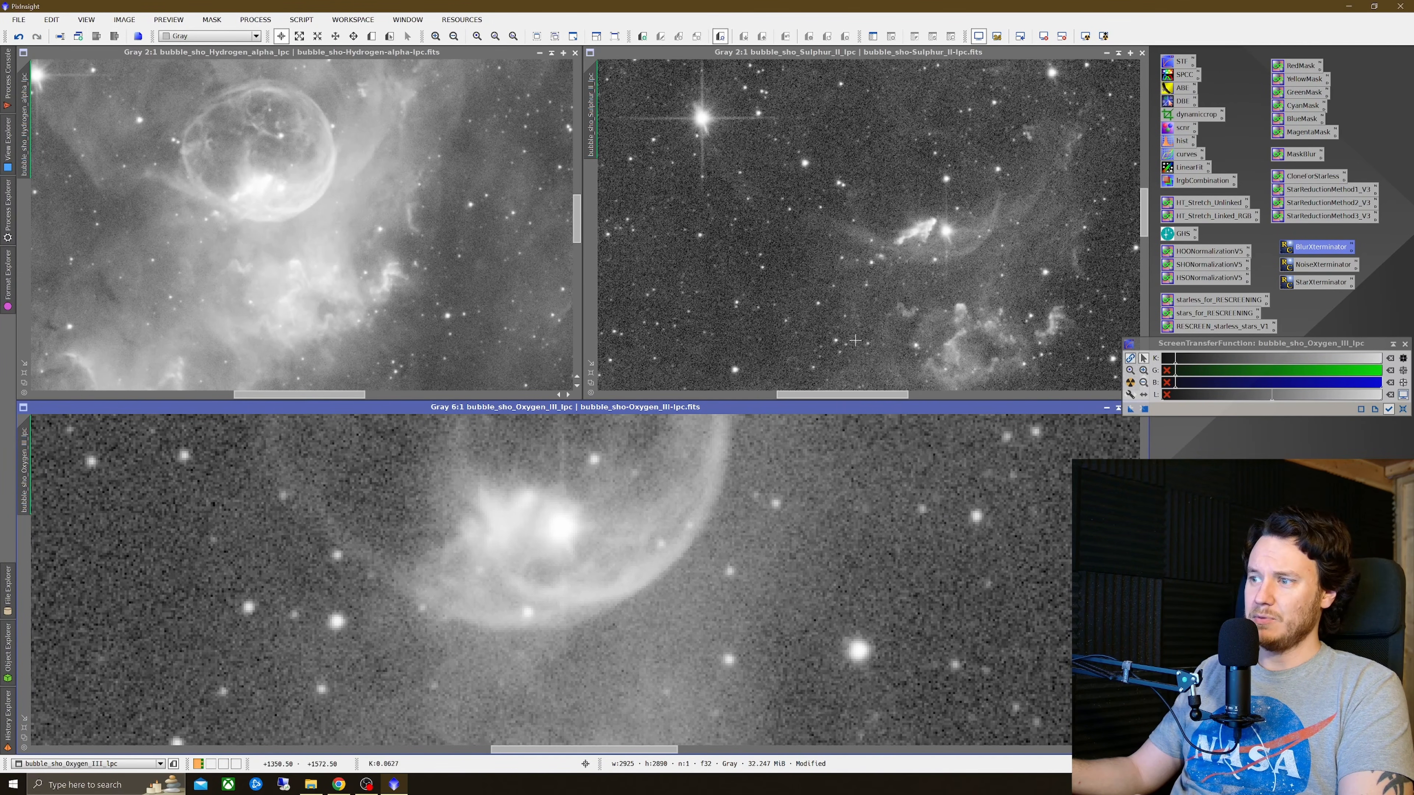
pyautogui.rightClick(828, 444)
pyautogui.click(861, 469)
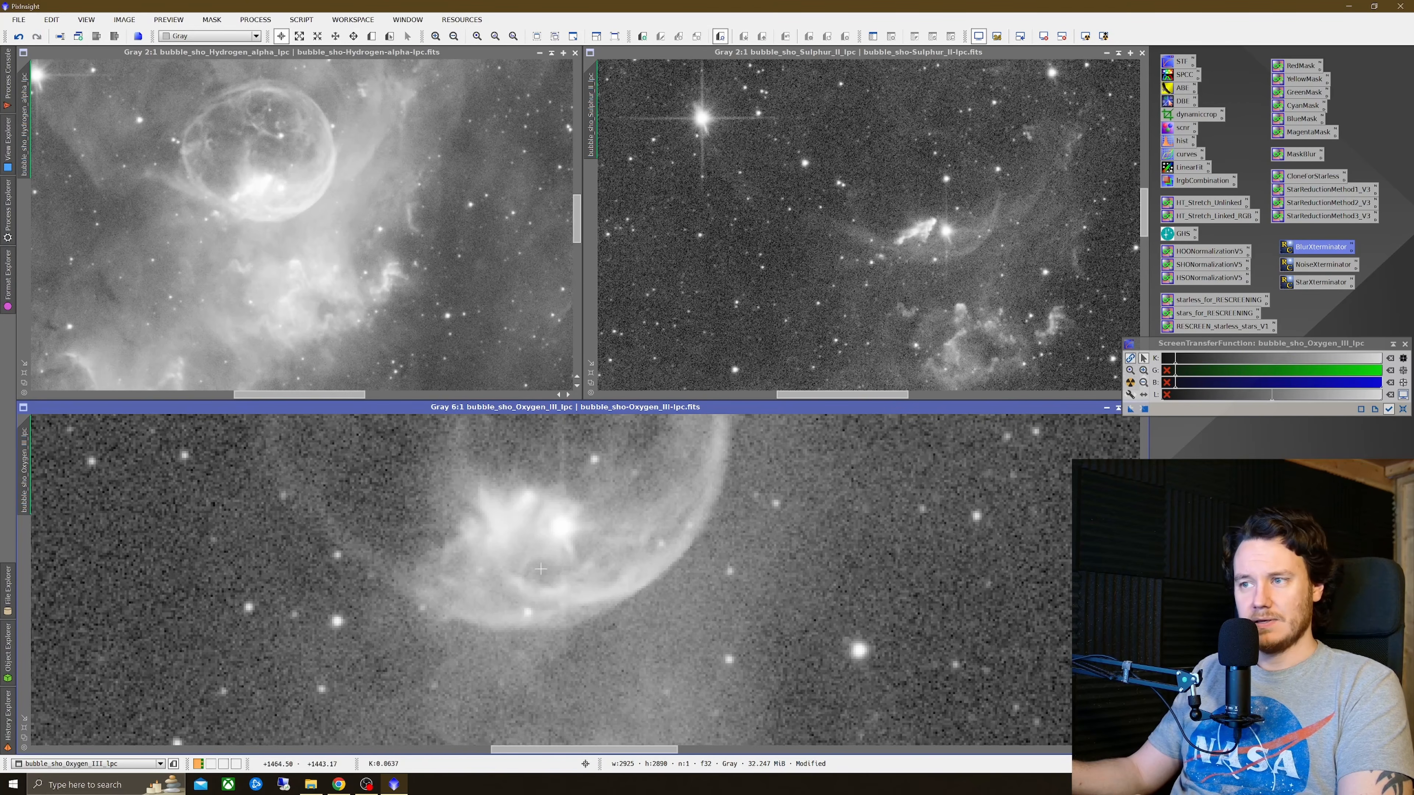
pyautogui.scroll(-2, 540, 569)
pyautogui.scroll(-1, 545, 570)
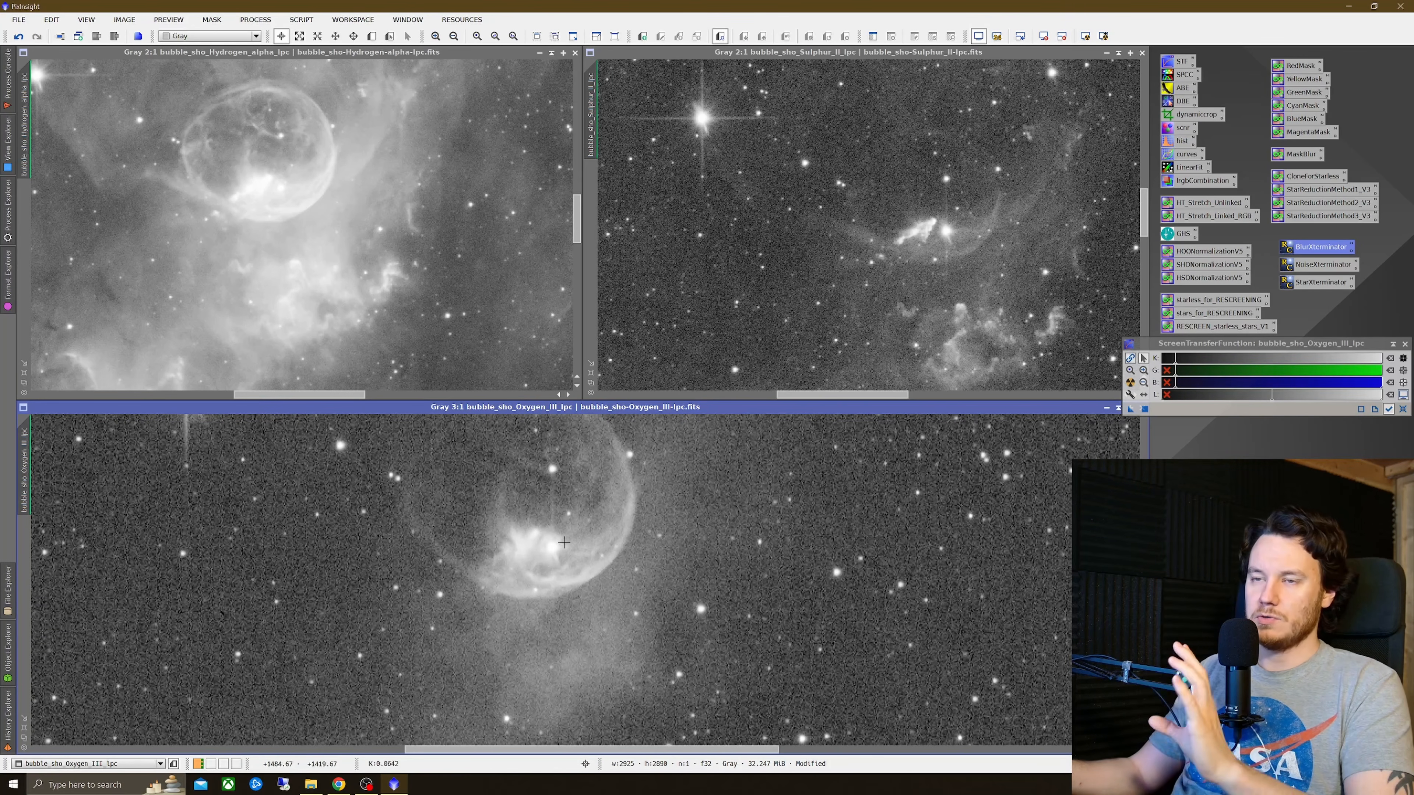
pyautogui.scroll(-1, 586, 489)
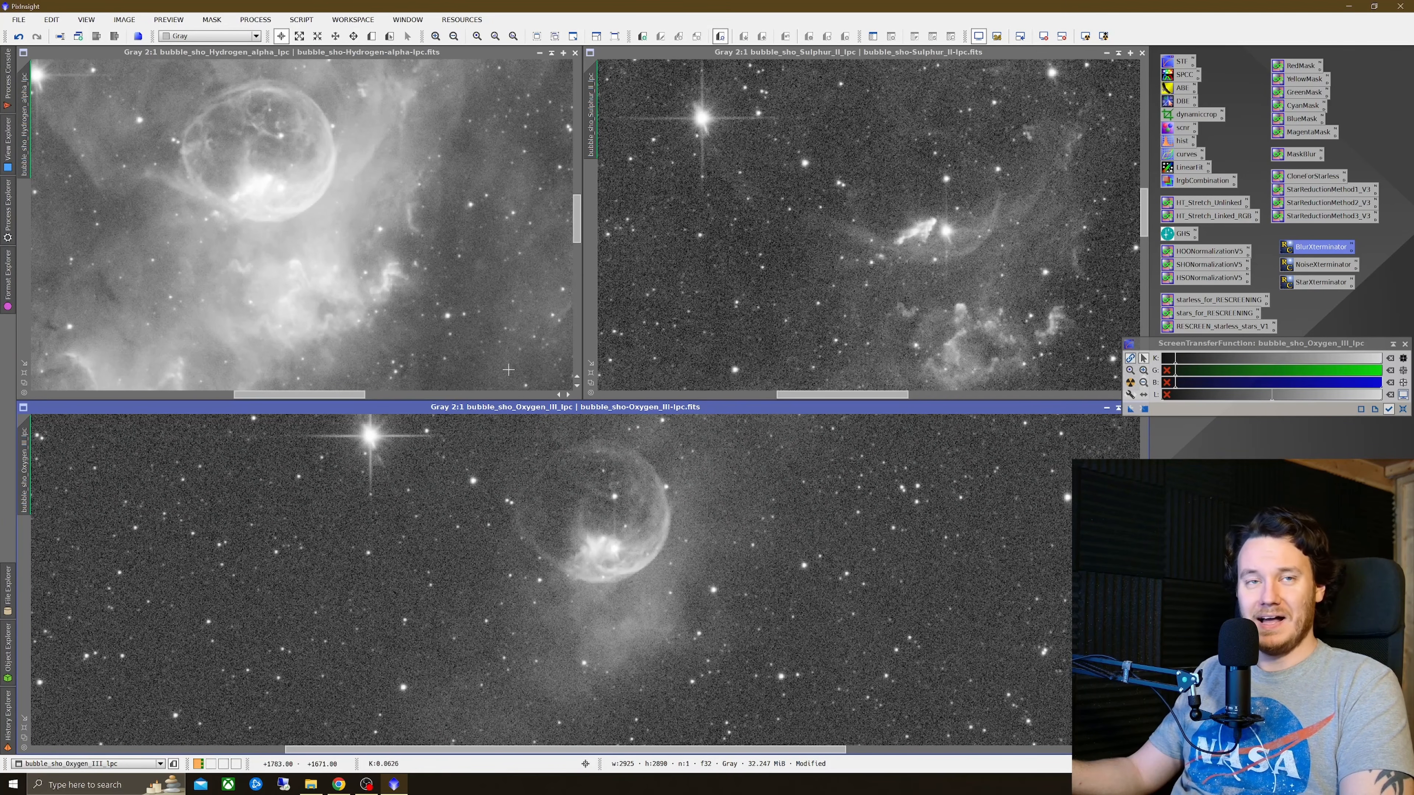
# Step: Compare the Hydrogen-alpha image before and after BlurXTerminator by repeatedly toggling undo and redo at closer zoom
pyautogui.rightClick(366, 239)
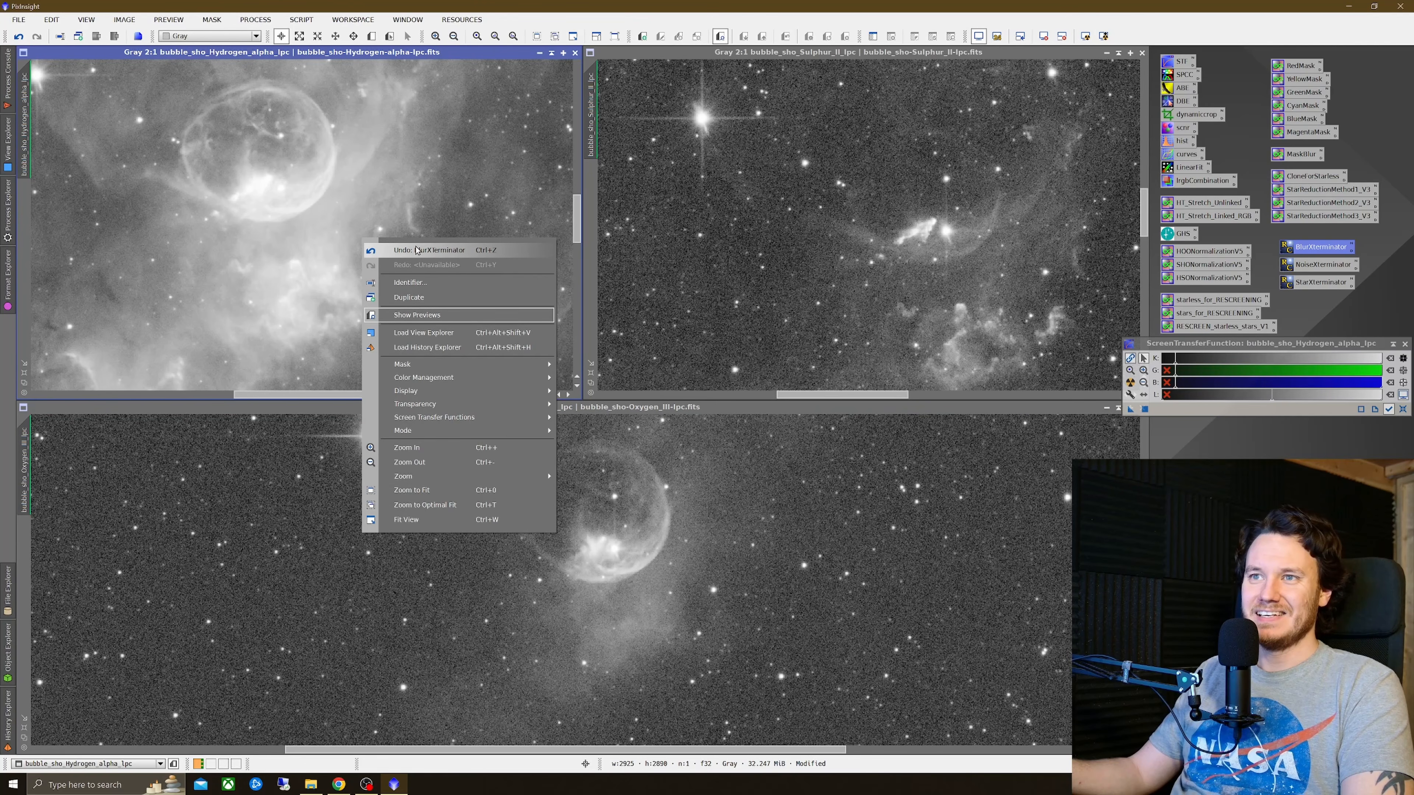
pyautogui.click(416, 250)
pyautogui.scroll(1, 343, 281)
pyautogui.rightClick(393, 267)
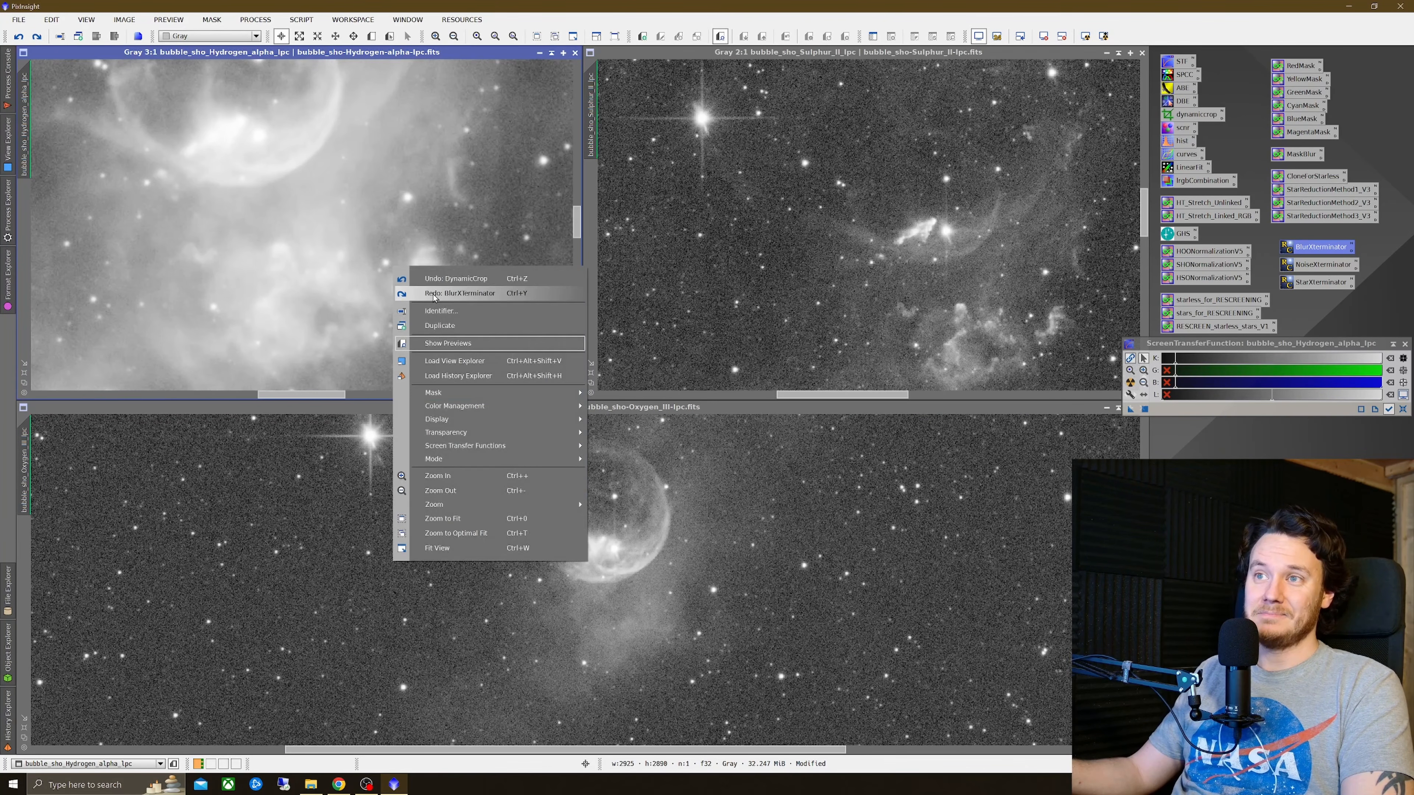
pyautogui.click(447, 279)
pyautogui.scroll(-1, 479, 265)
pyautogui.scroll(1, 401, 185)
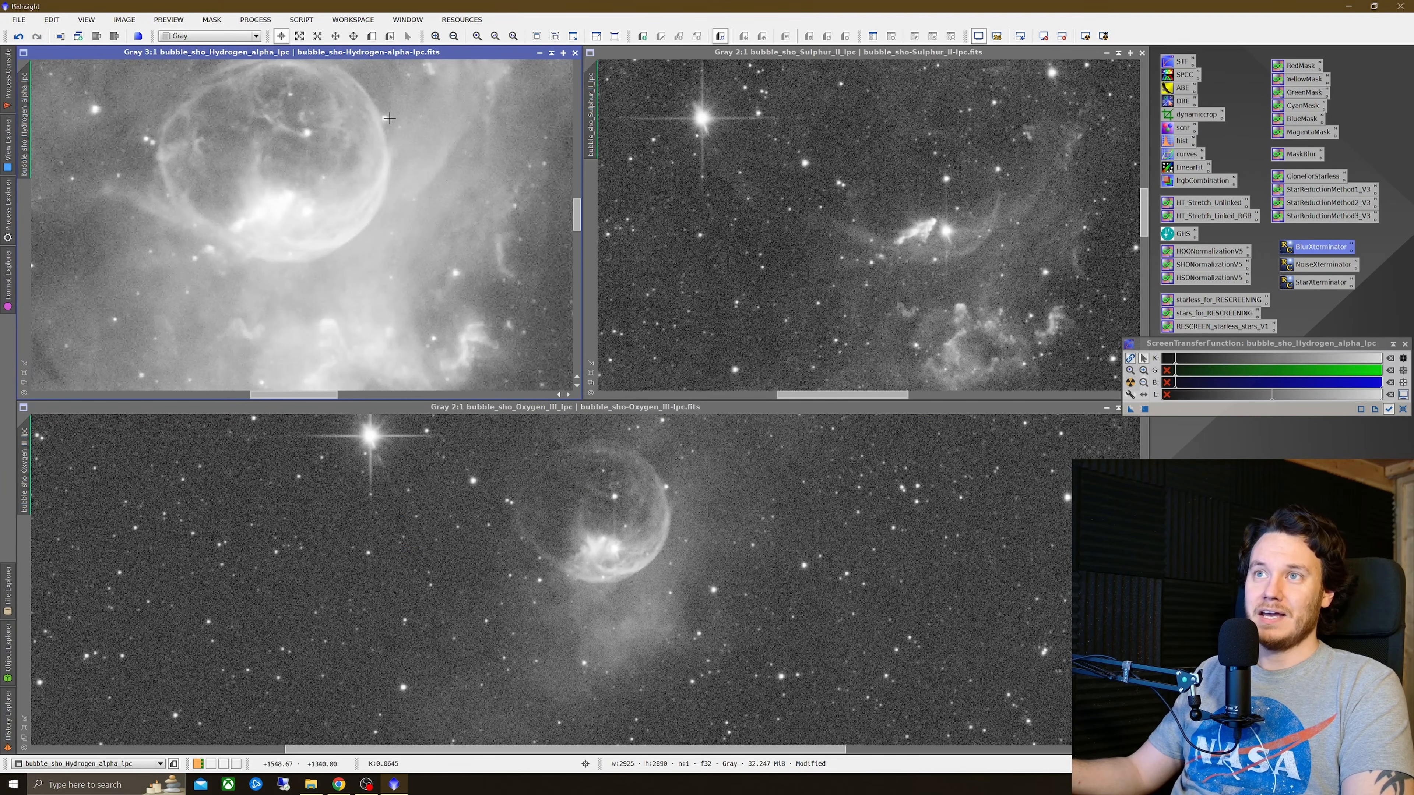
pyautogui.rightClick(420, 127)
pyautogui.rightClick(466, 147)
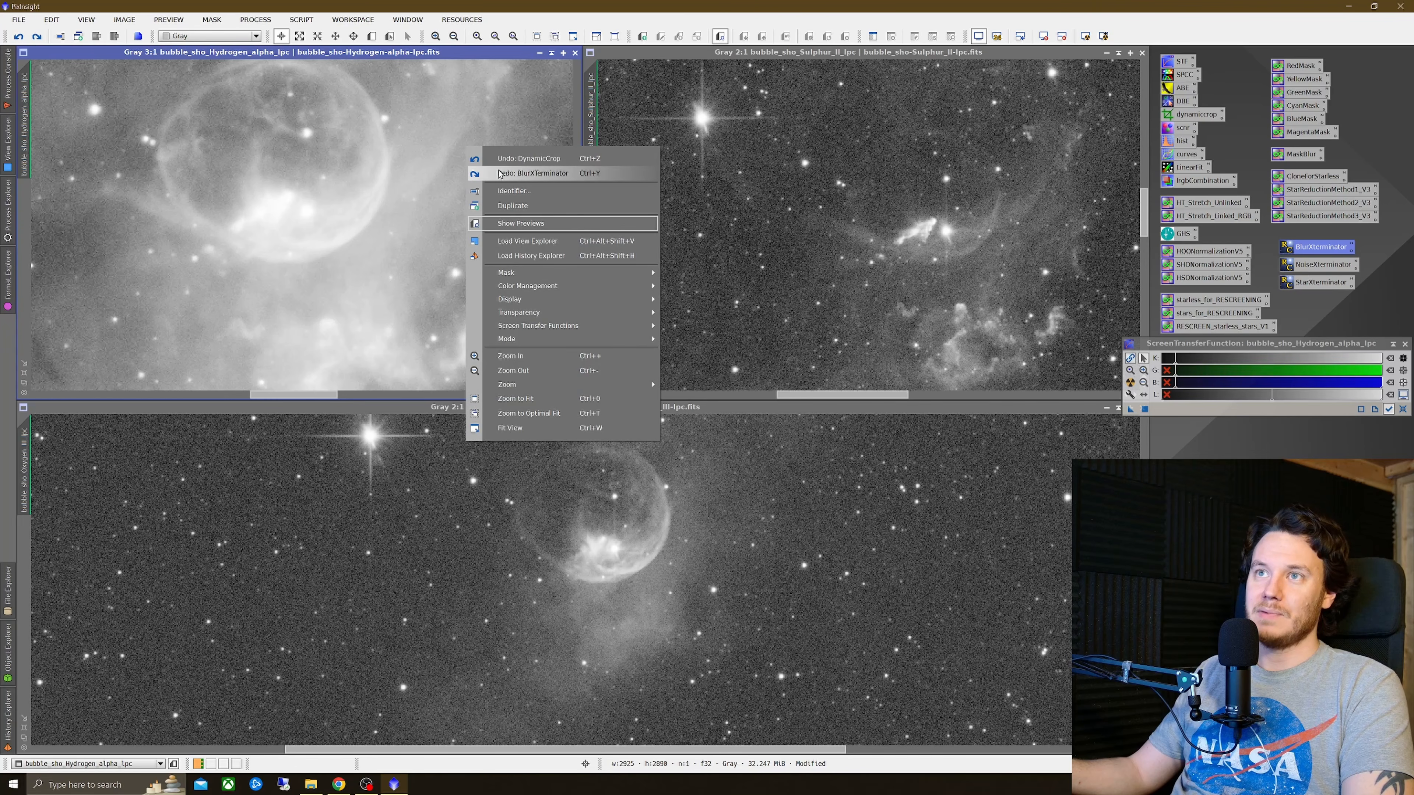
pyautogui.press('Escape')
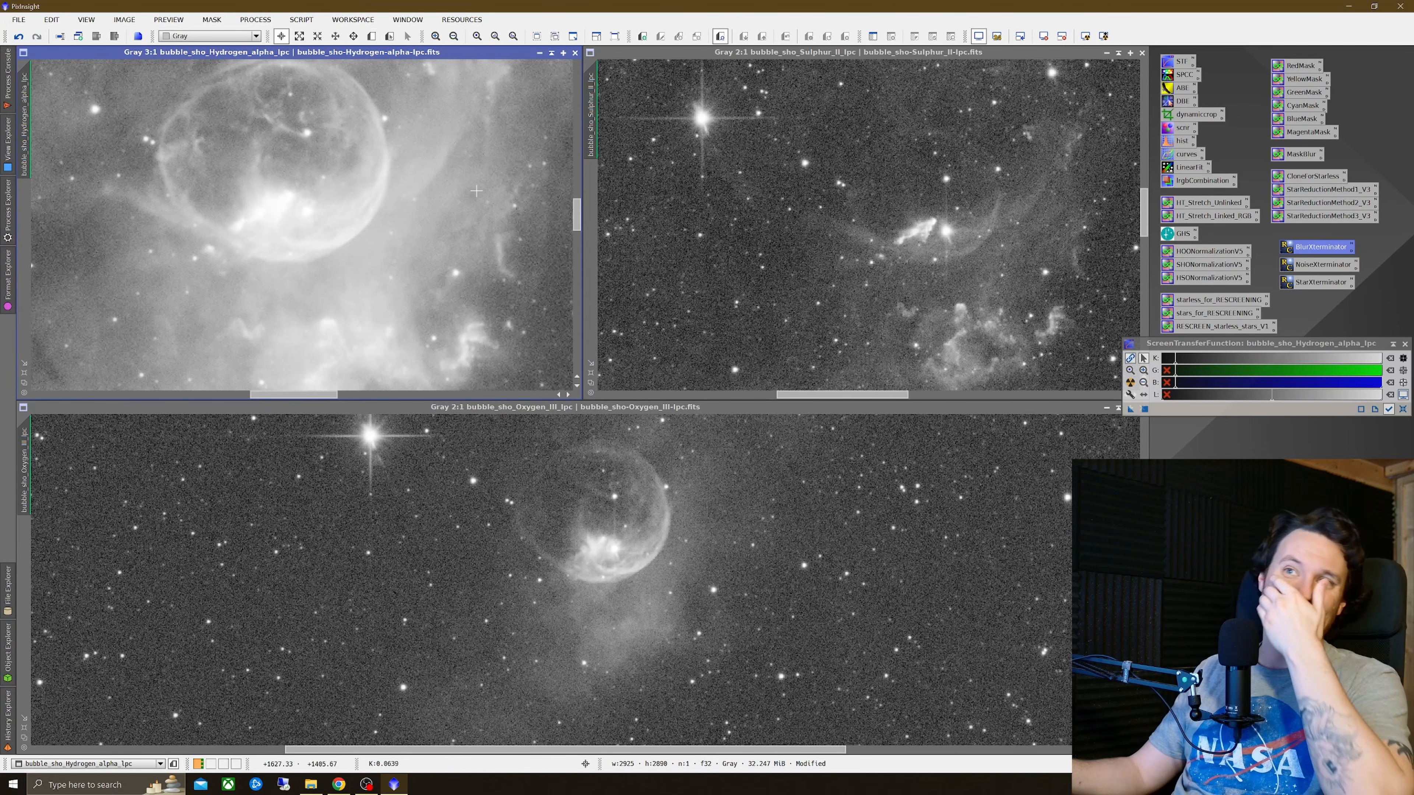
pyautogui.rightClick(469, 187)
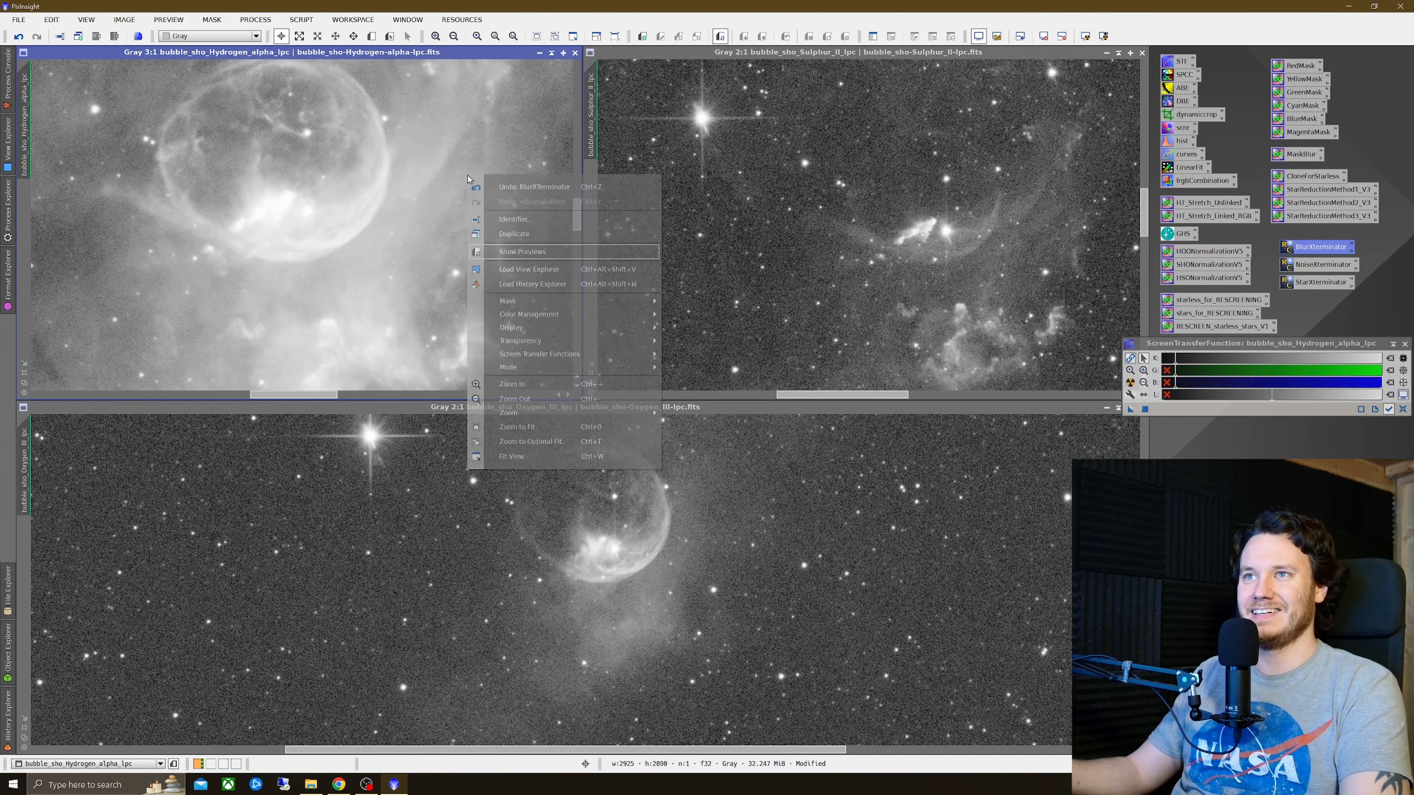
pyautogui.press('Escape')
pyautogui.rightClick(497, 181)
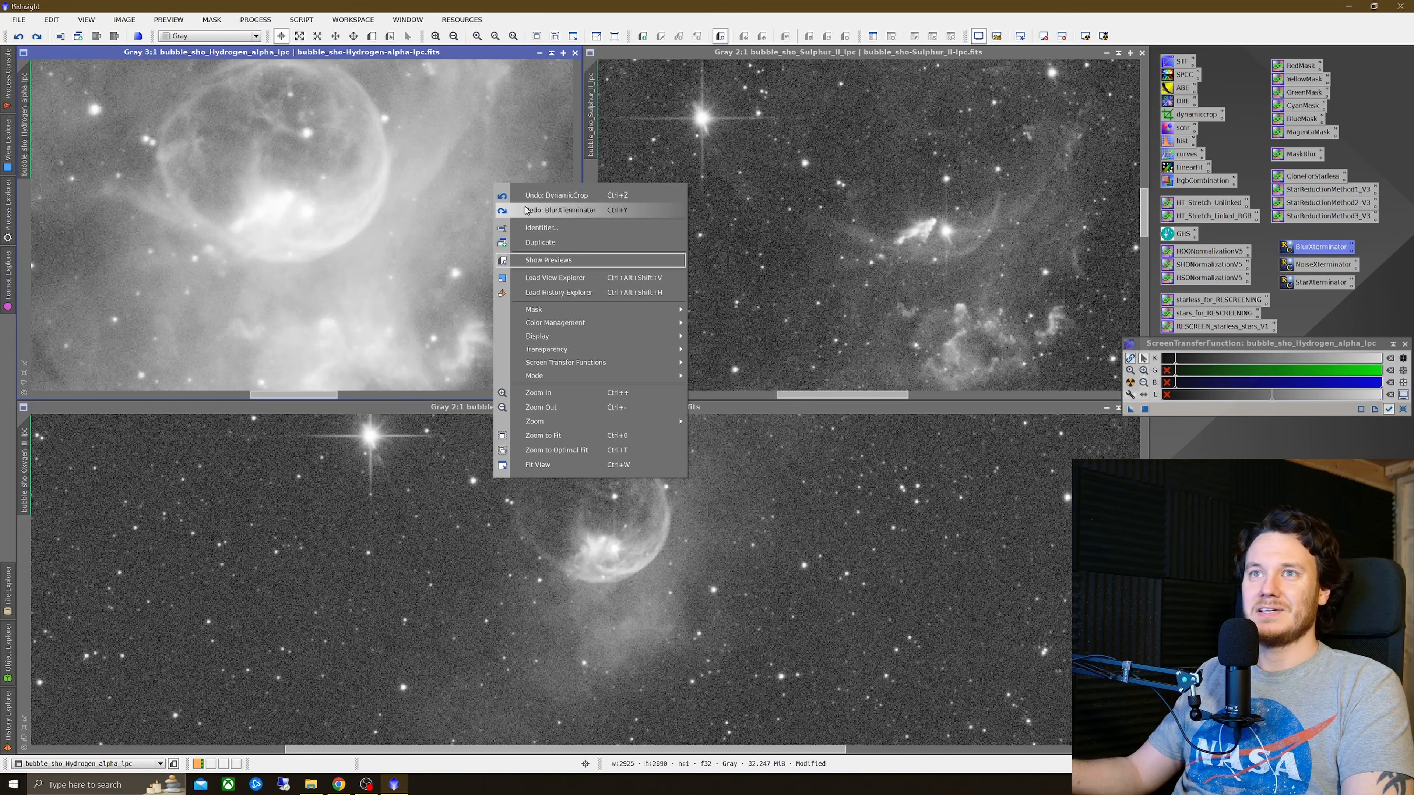
pyautogui.rightClick(502, 190)
pyautogui.press('Escape')
pyautogui.rightClick(529, 201)
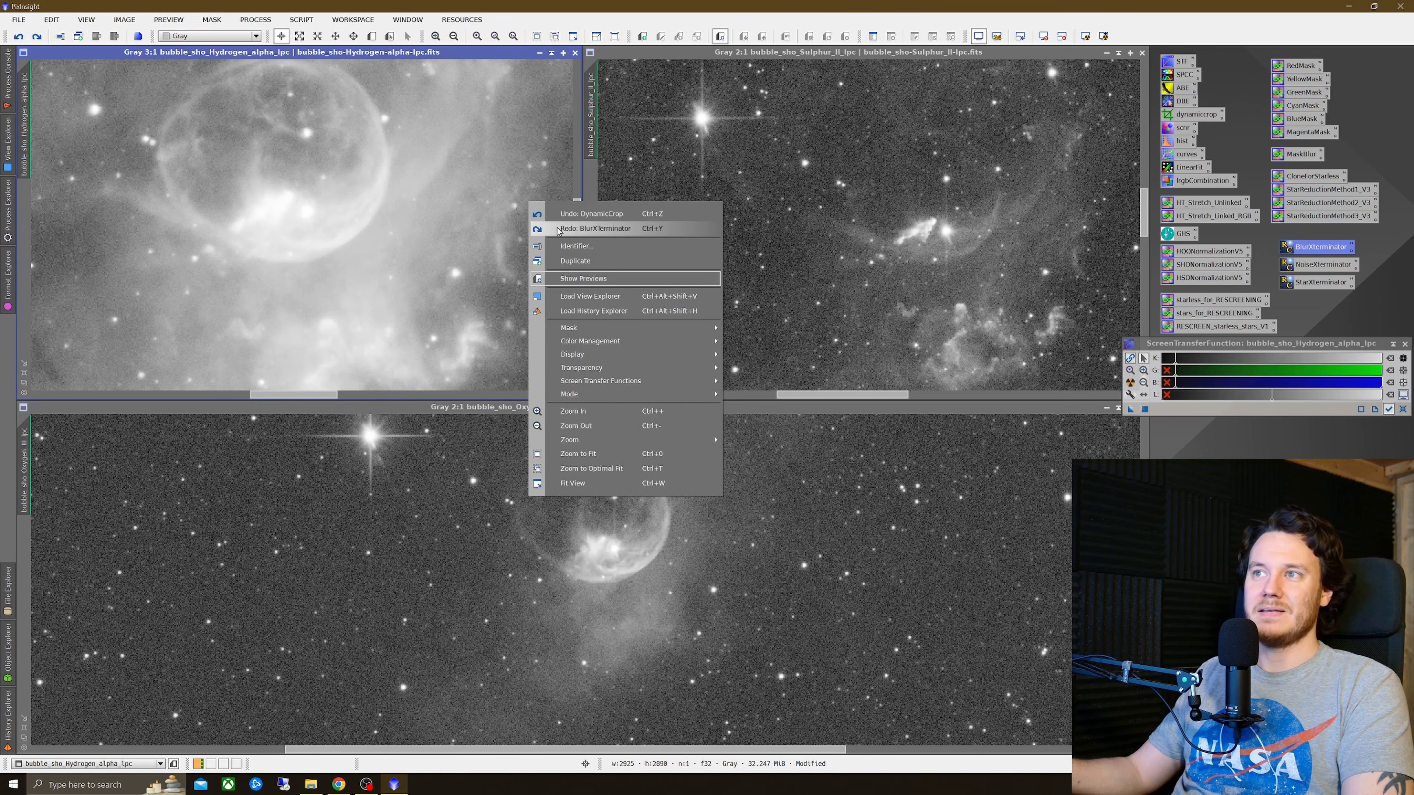
pyautogui.press('Escape')
pyautogui.scroll(-2, 440, 245)
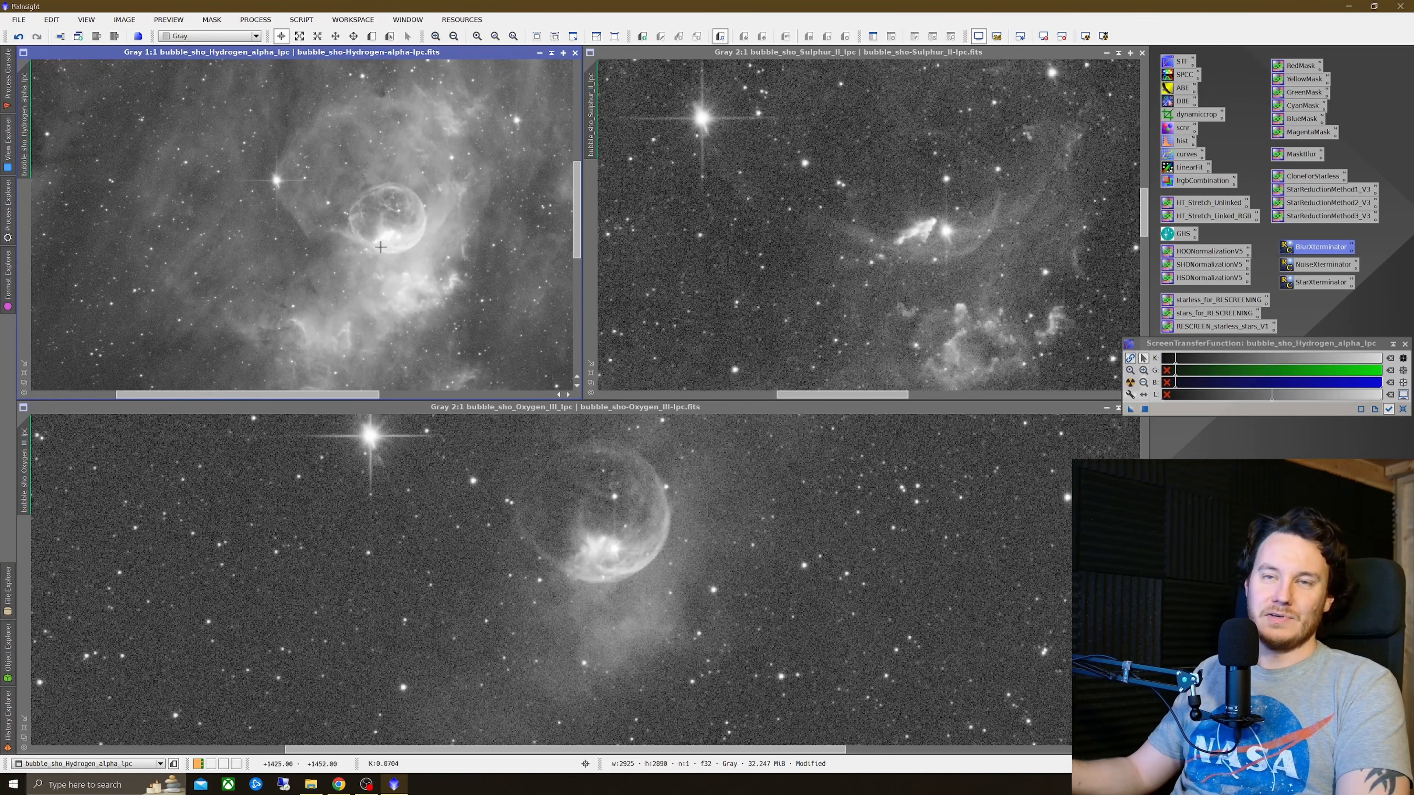
pyautogui.scroll(1, 414, 258)
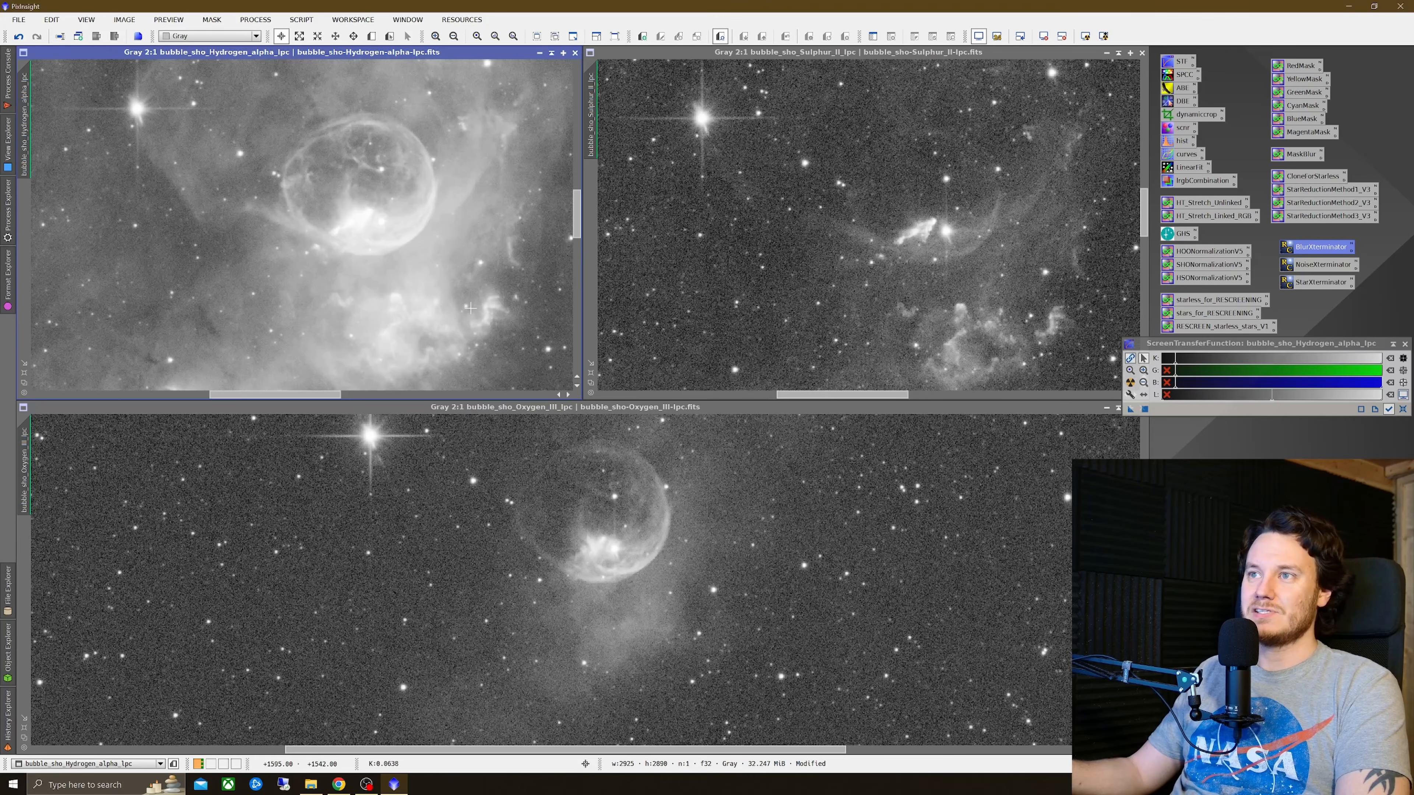
# Step: Pan the Hydrogen-alpha view and match the Sulphur-II and Oxygen-III views to its position and zoom
pyautogui.moveTo(300, 394); pyautogui.dragTo(319, 395)
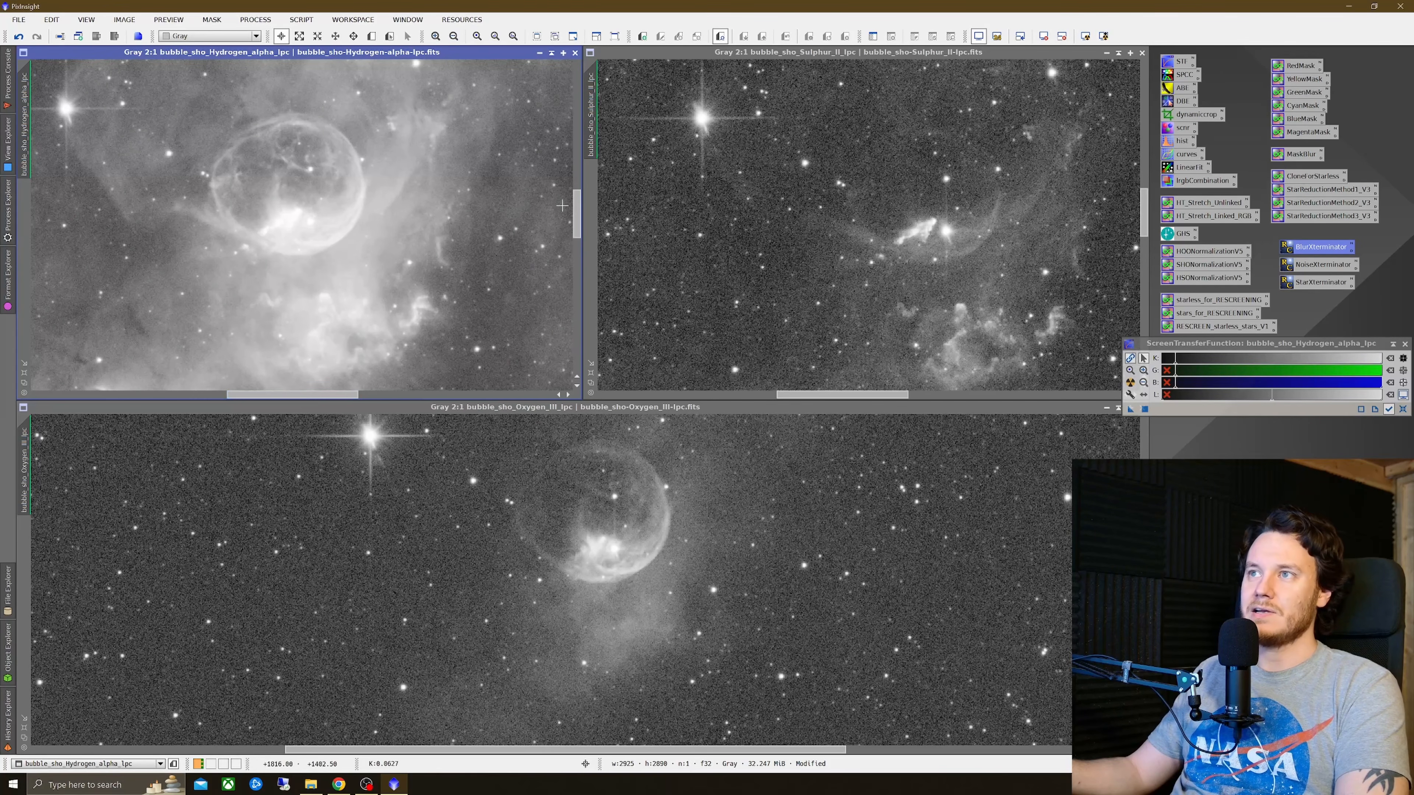
pyautogui.moveTo(576, 209); pyautogui.dragTo(576, 216)
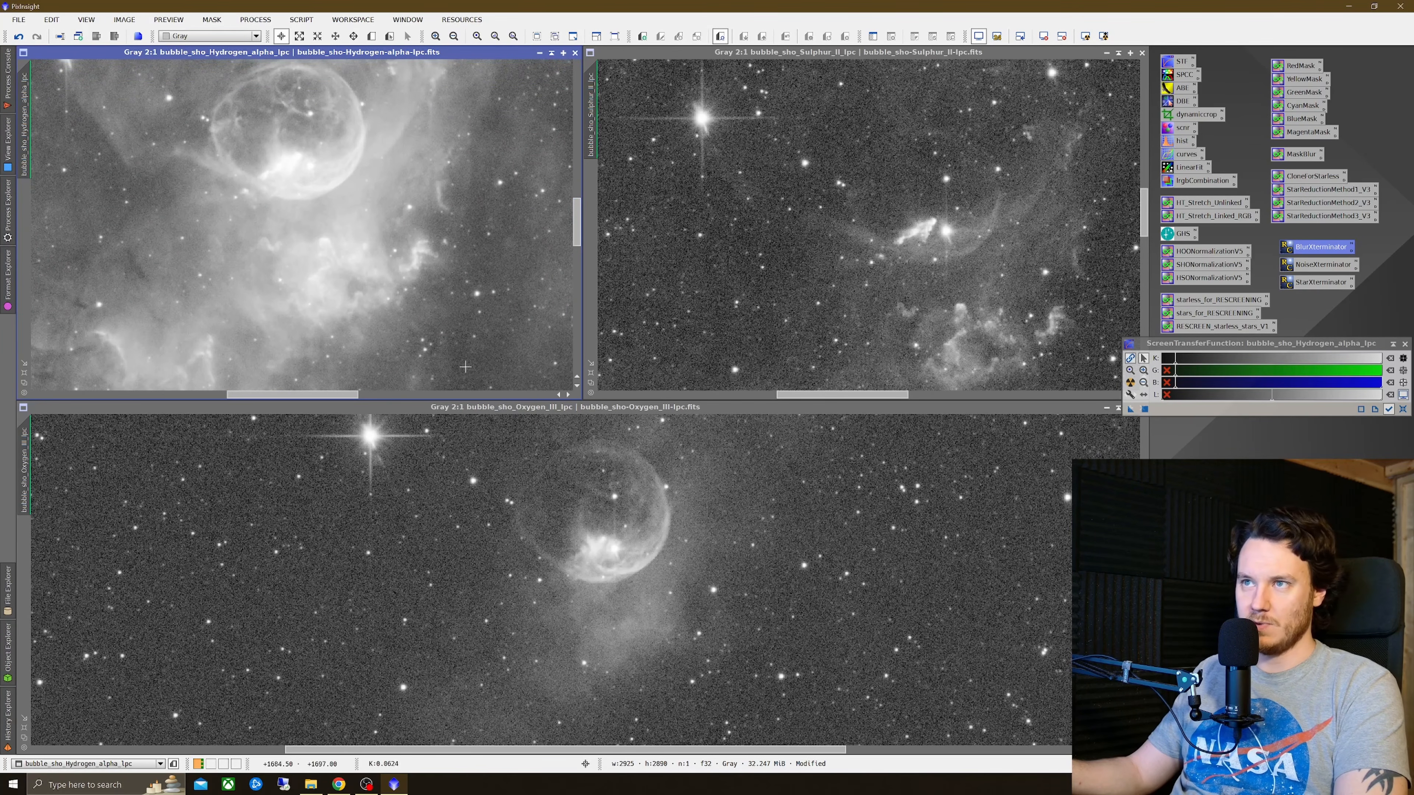
pyautogui.moveTo(25, 100); pyautogui.dragTo(593, 112)
pyautogui.moveTo(591, 114); pyautogui.dragTo(25, 465)
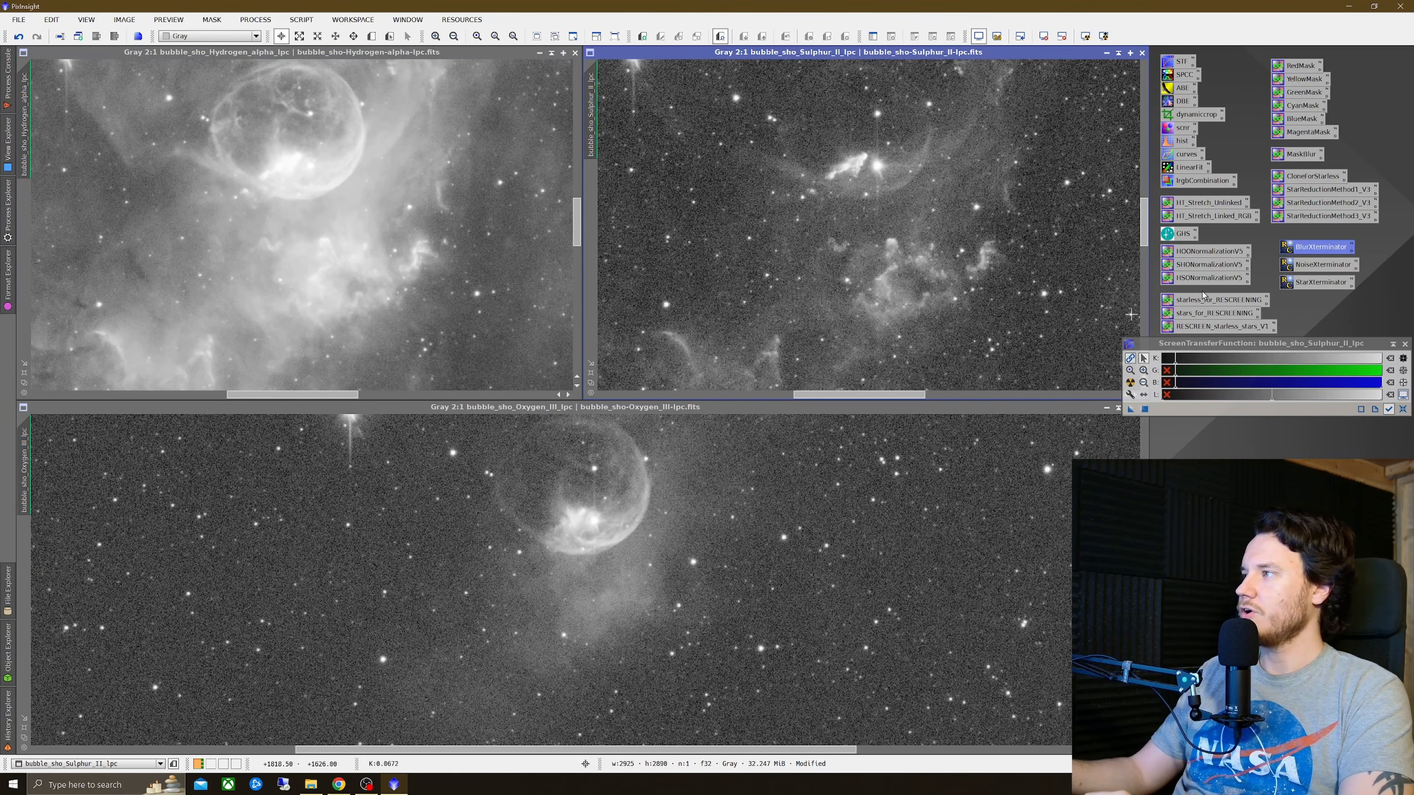
# Step: Run NoiseXTerminator on the Sulphur-II image with Denoise set to 0.75 and Detail 0.15
pyautogui.doubleClick(1327, 270)
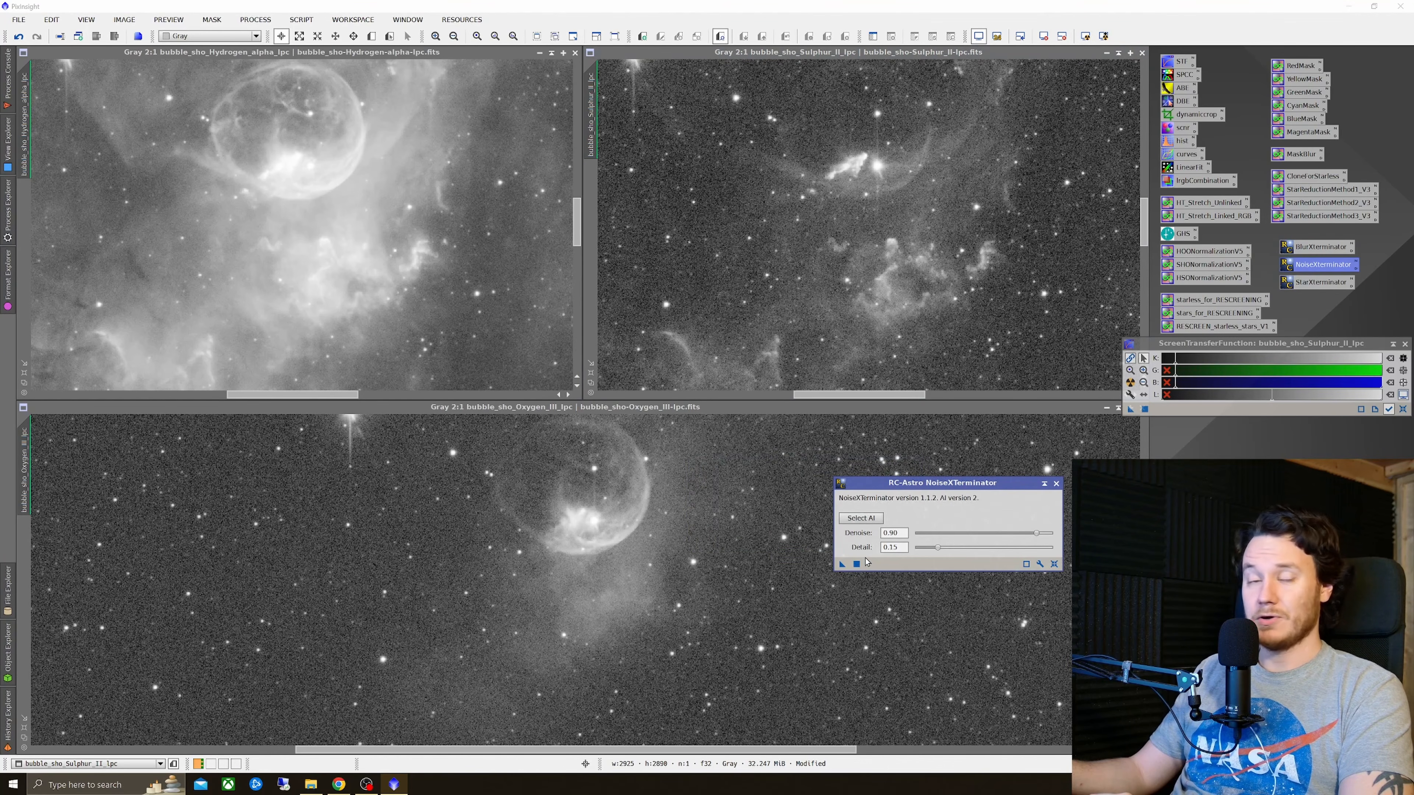
pyautogui.moveTo(981, 487); pyautogui.dragTo(649, 197)
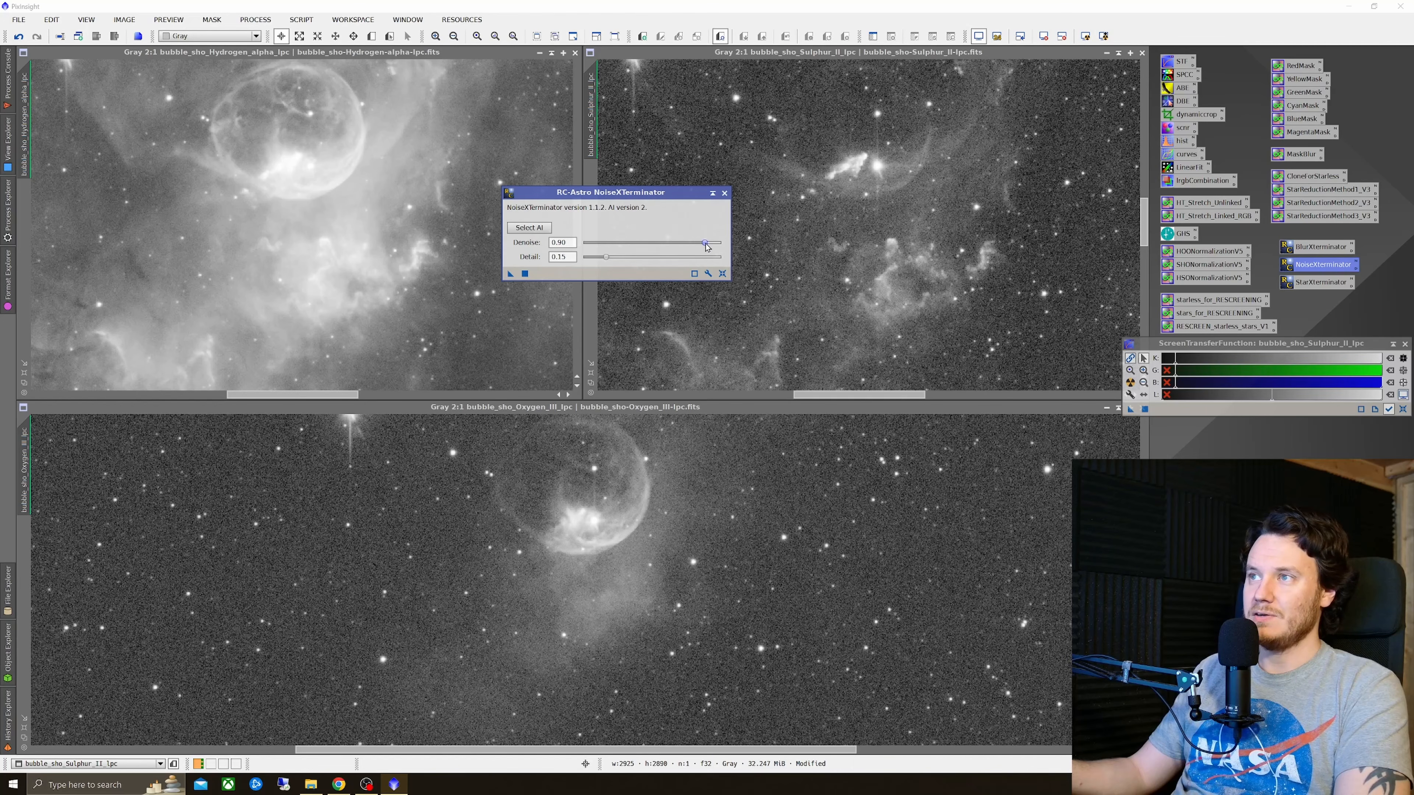
pyautogui.moveTo(707, 246); pyautogui.dragTo(689, 249)
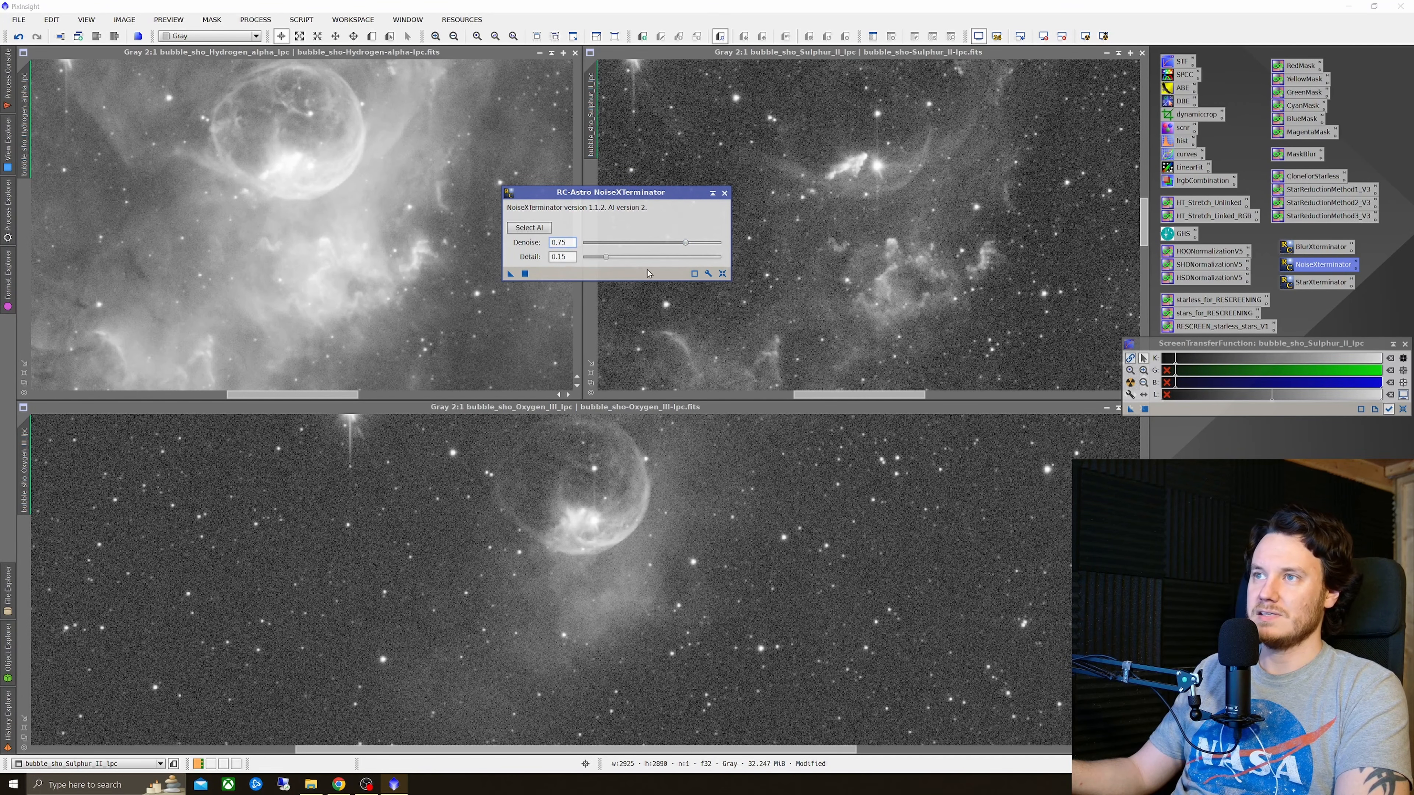
pyautogui.moveTo(630, 192); pyautogui.dragTo(612, 251)
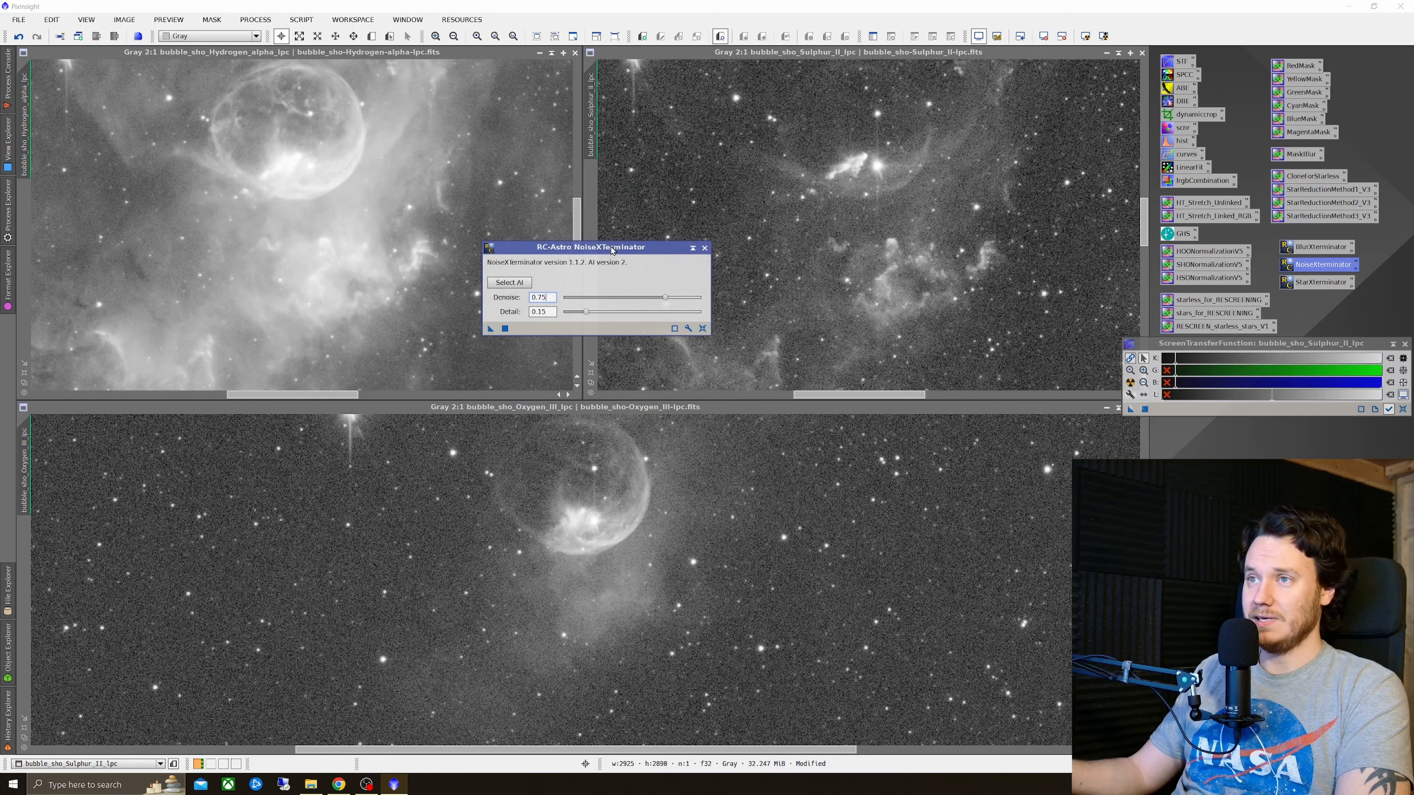
pyautogui.moveTo(491, 330); pyautogui.dragTo(989, 290)
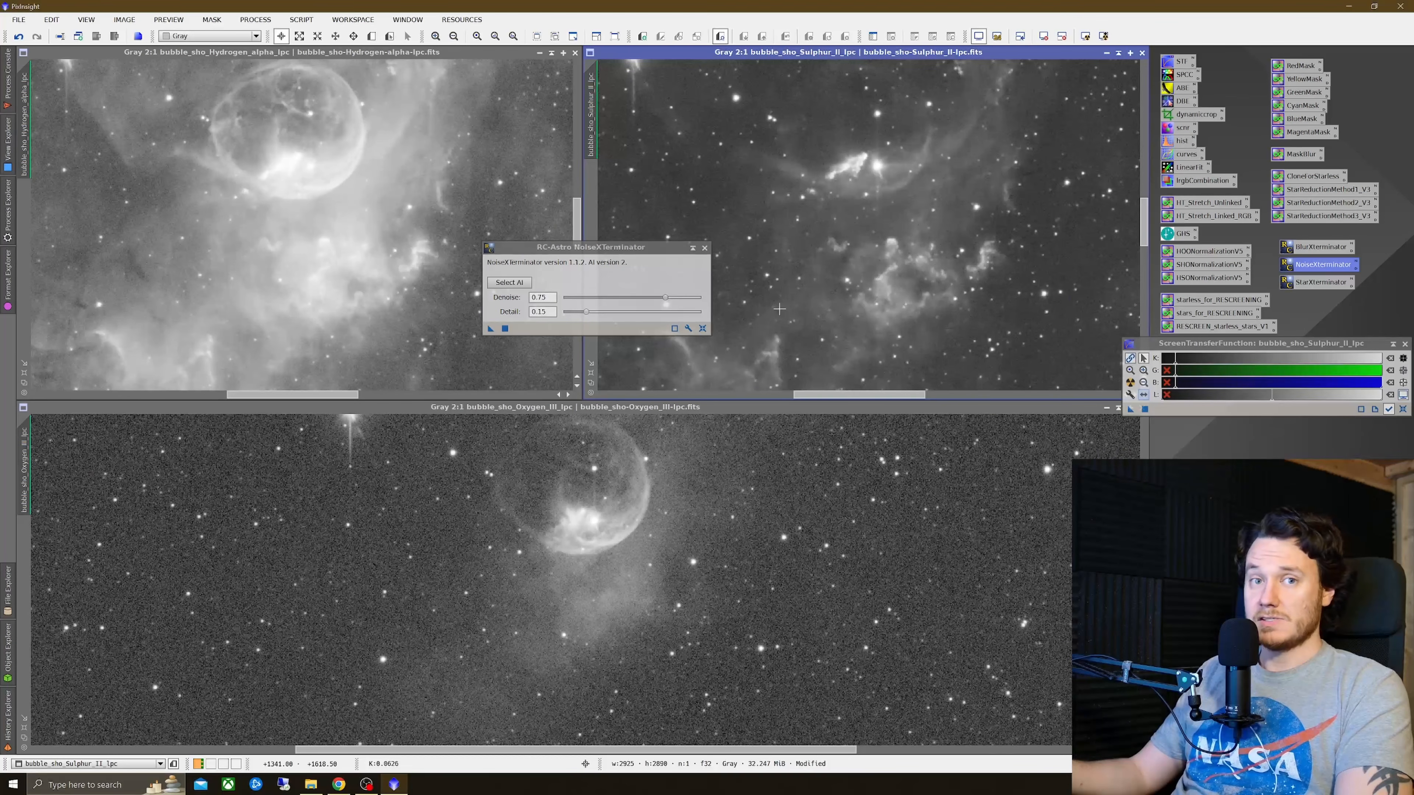
pyautogui.moveTo(622, 249); pyautogui.dragTo(1413, 311)
# Step: Inspect the Sulphur-II nebulosity up close, toggling NoiseXTerminator's undo and redo to compare the noise reduction
pyautogui.scroll(1, 961, 285)
pyautogui.rightClick(980, 253)
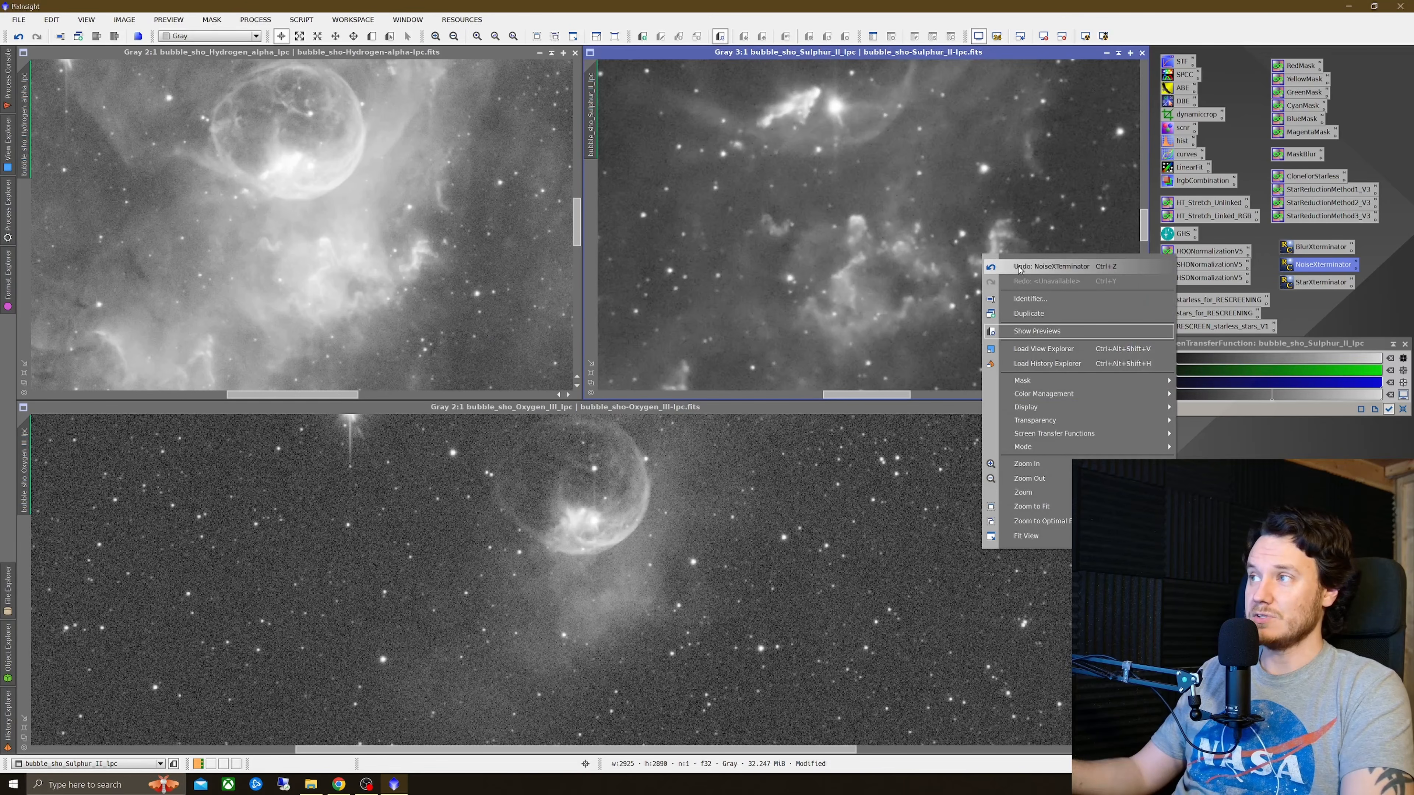
pyautogui.click(1008, 261)
pyautogui.rightClick(1008, 255)
pyautogui.click(1041, 276)
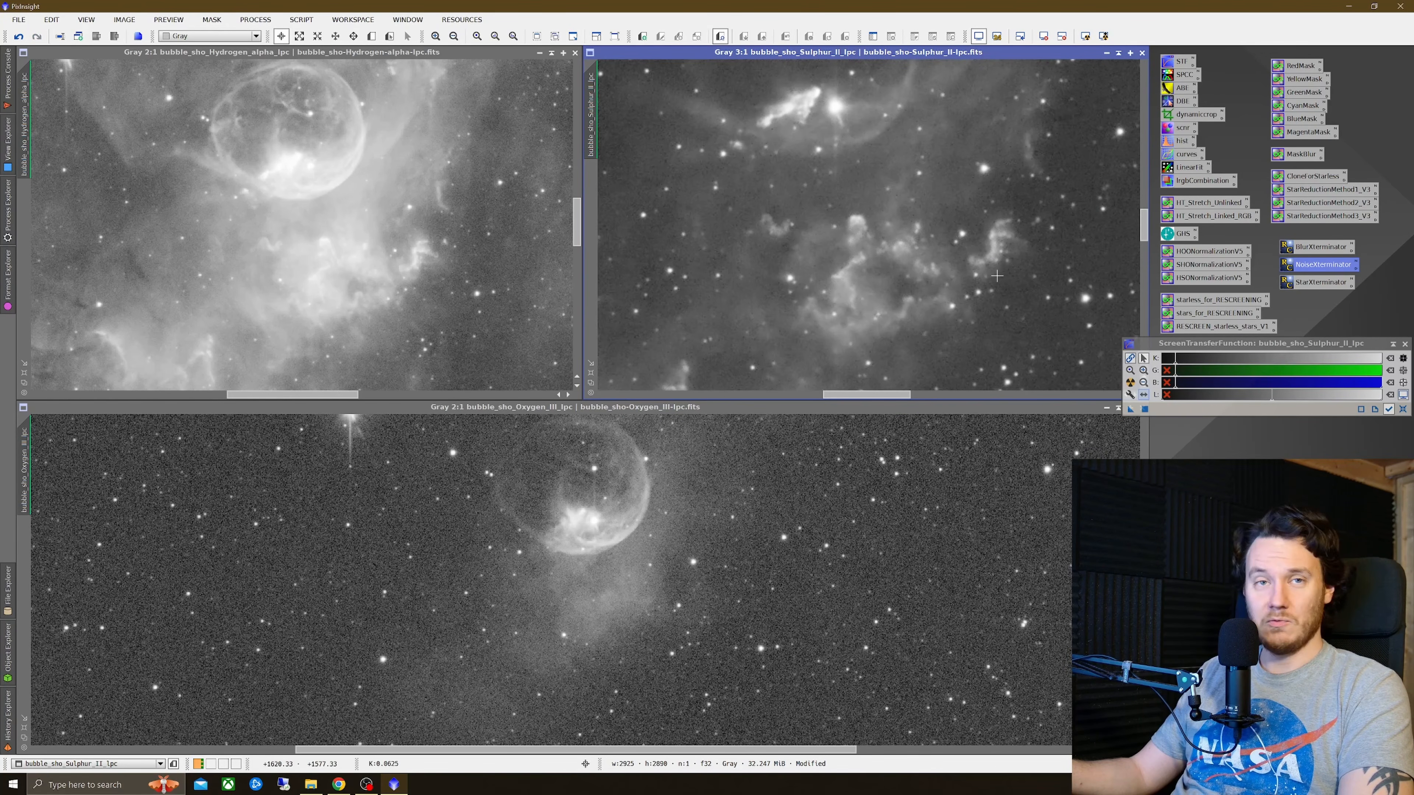
pyautogui.scroll(2, 919, 269)
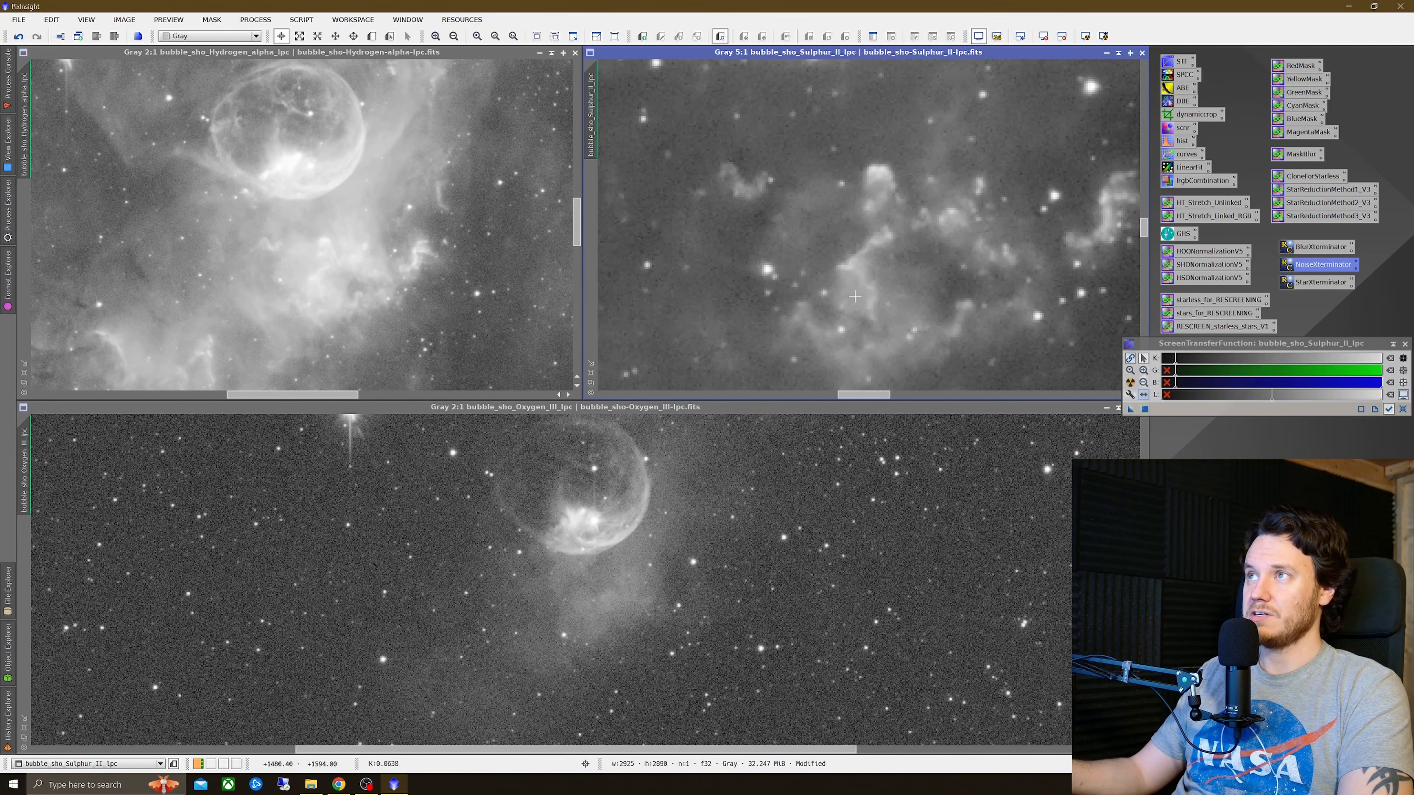
pyautogui.hscroll(3, 866, 397)
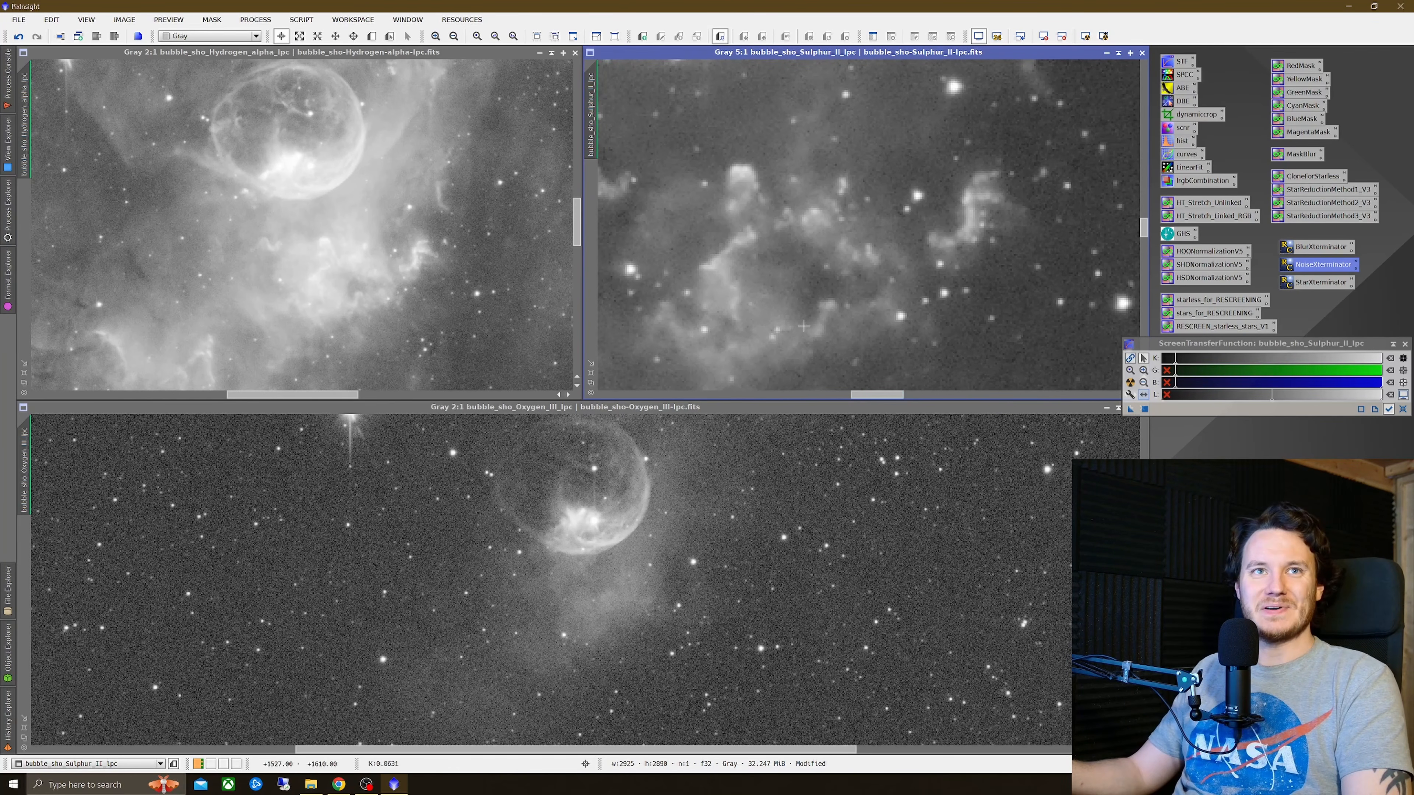
pyautogui.rightClick(892, 221)
pyautogui.rightClick(993, 234)
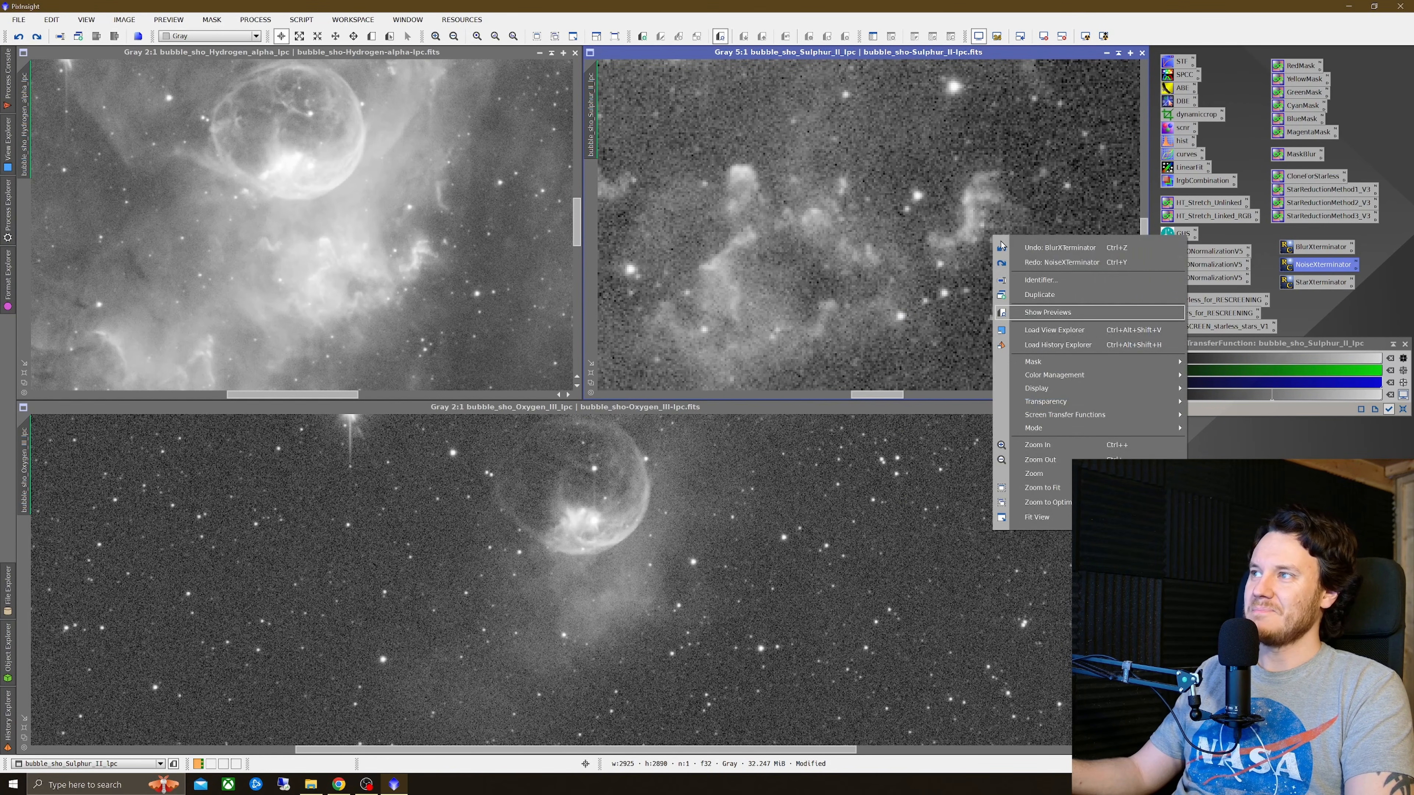
pyautogui.click(1030, 261)
pyautogui.rightClick(1032, 225)
pyautogui.click(1070, 237)
pyautogui.rightClick(1054, 226)
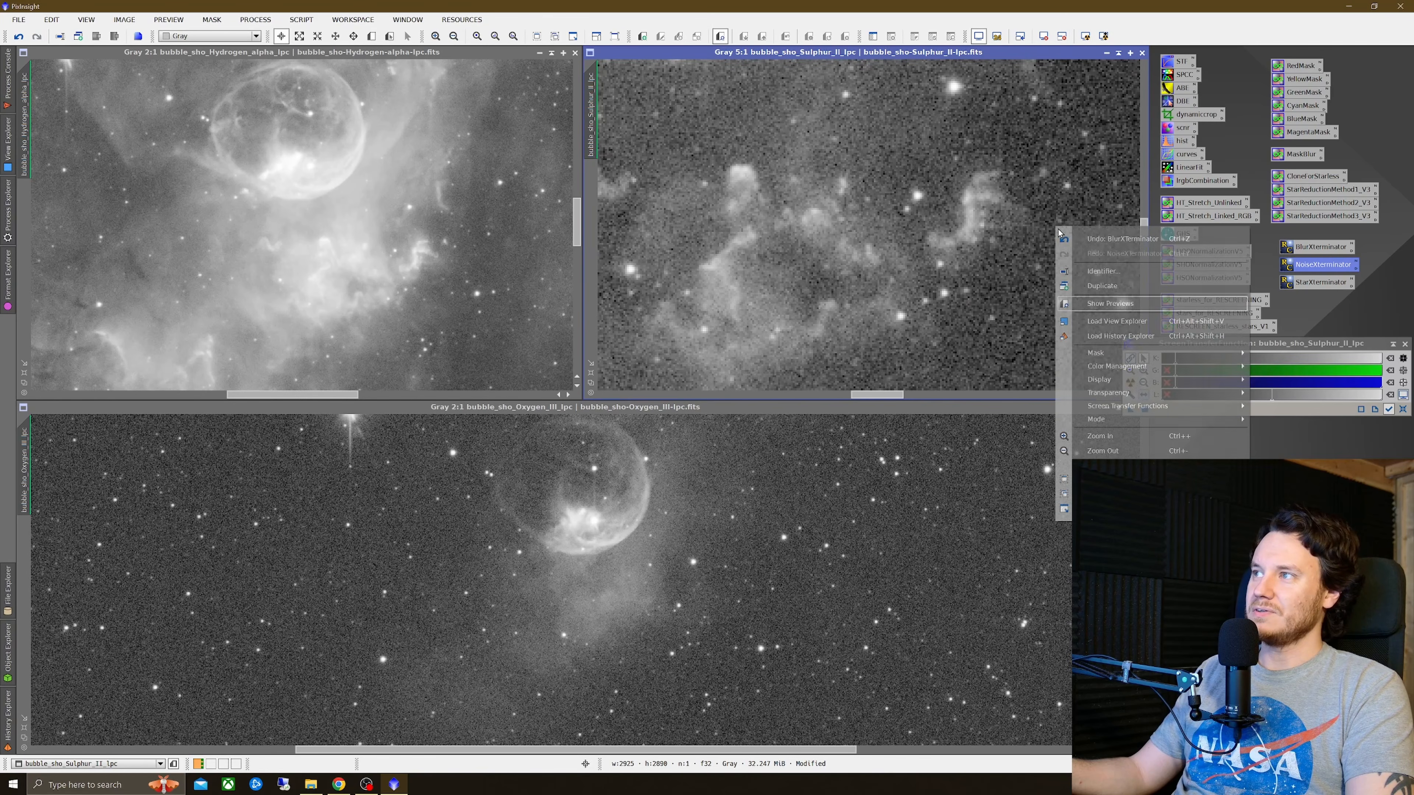
pyautogui.click(1093, 252)
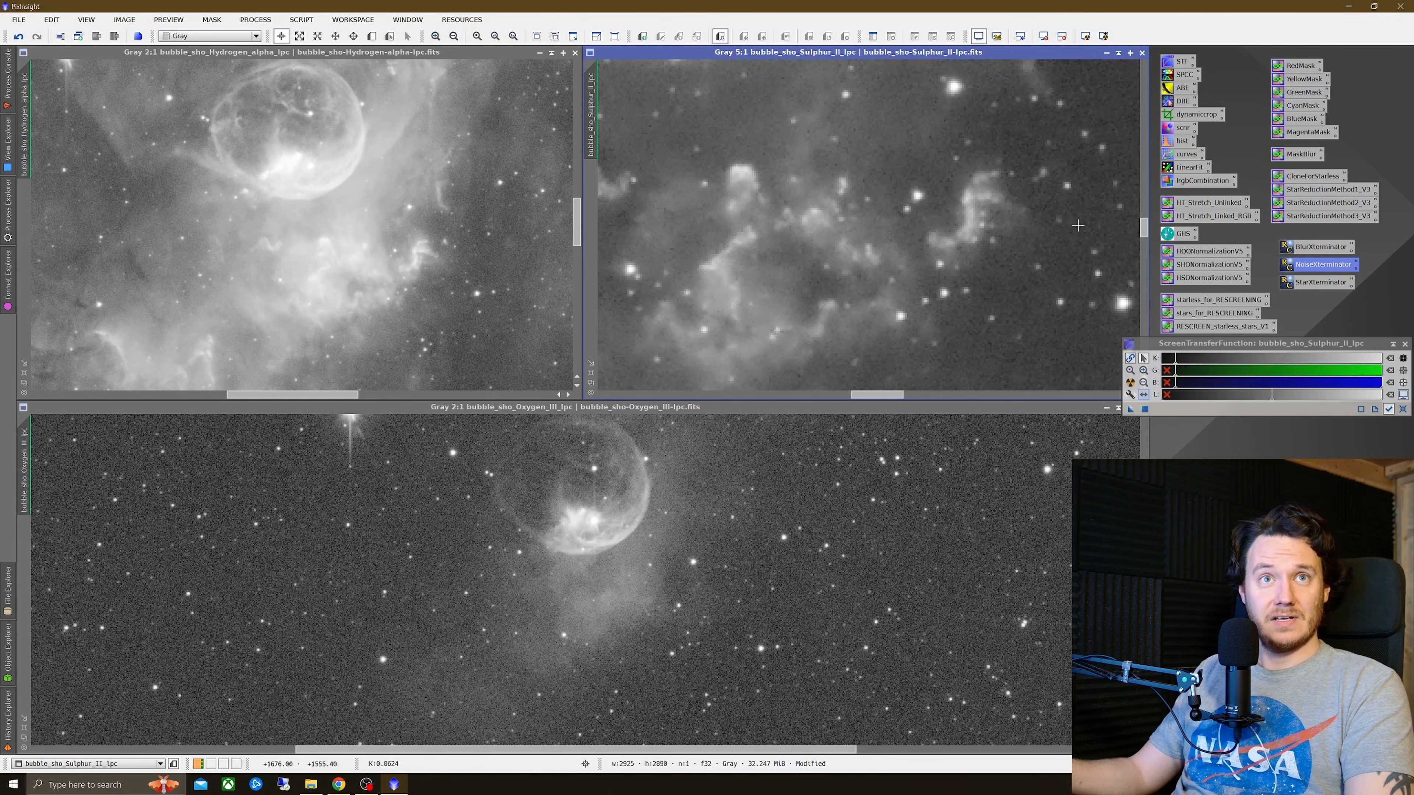
pyautogui.rightClick(1087, 197)
pyautogui.click(1105, 210)
pyautogui.rightClick(1074, 197)
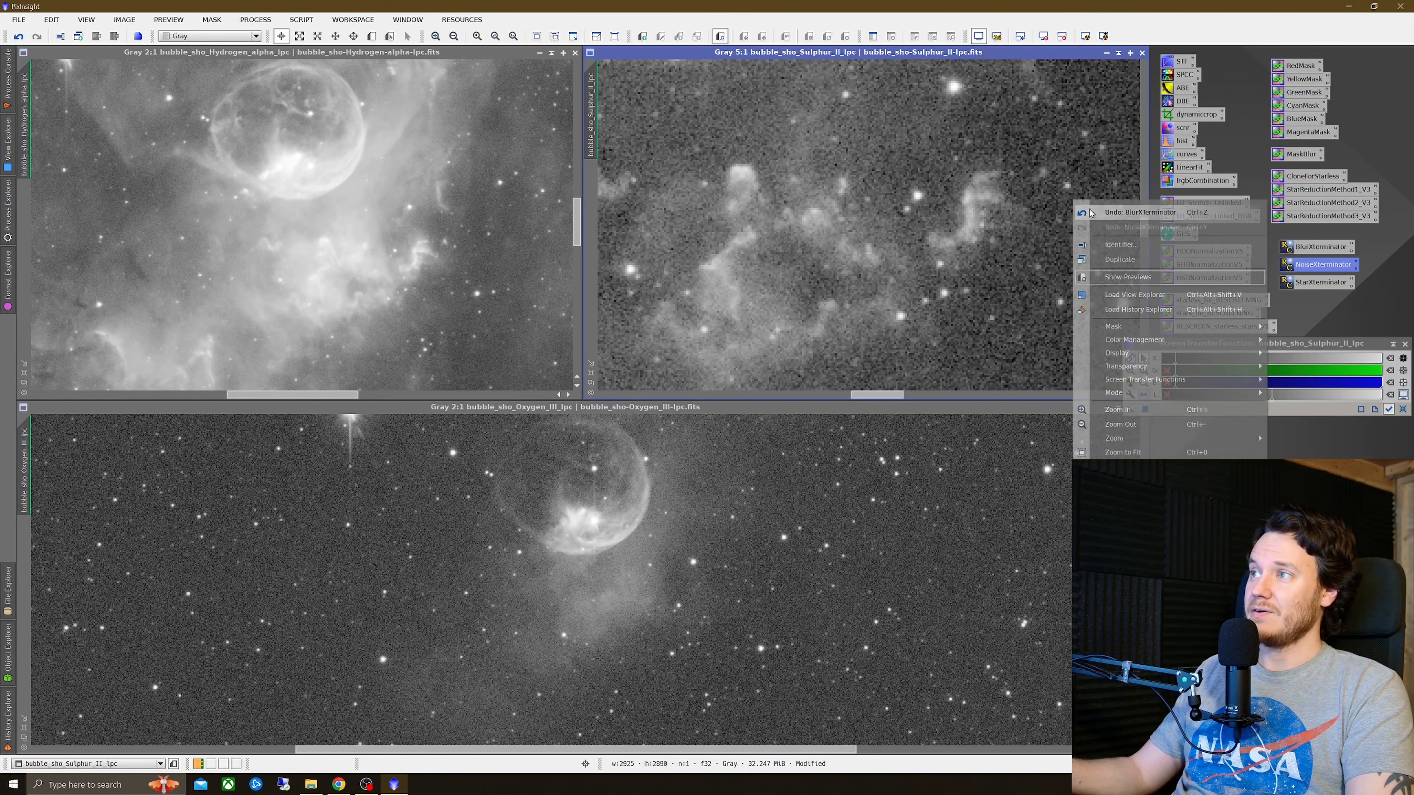
pyautogui.click(1088, 222)
pyautogui.scroll(-4, 1087, 222)
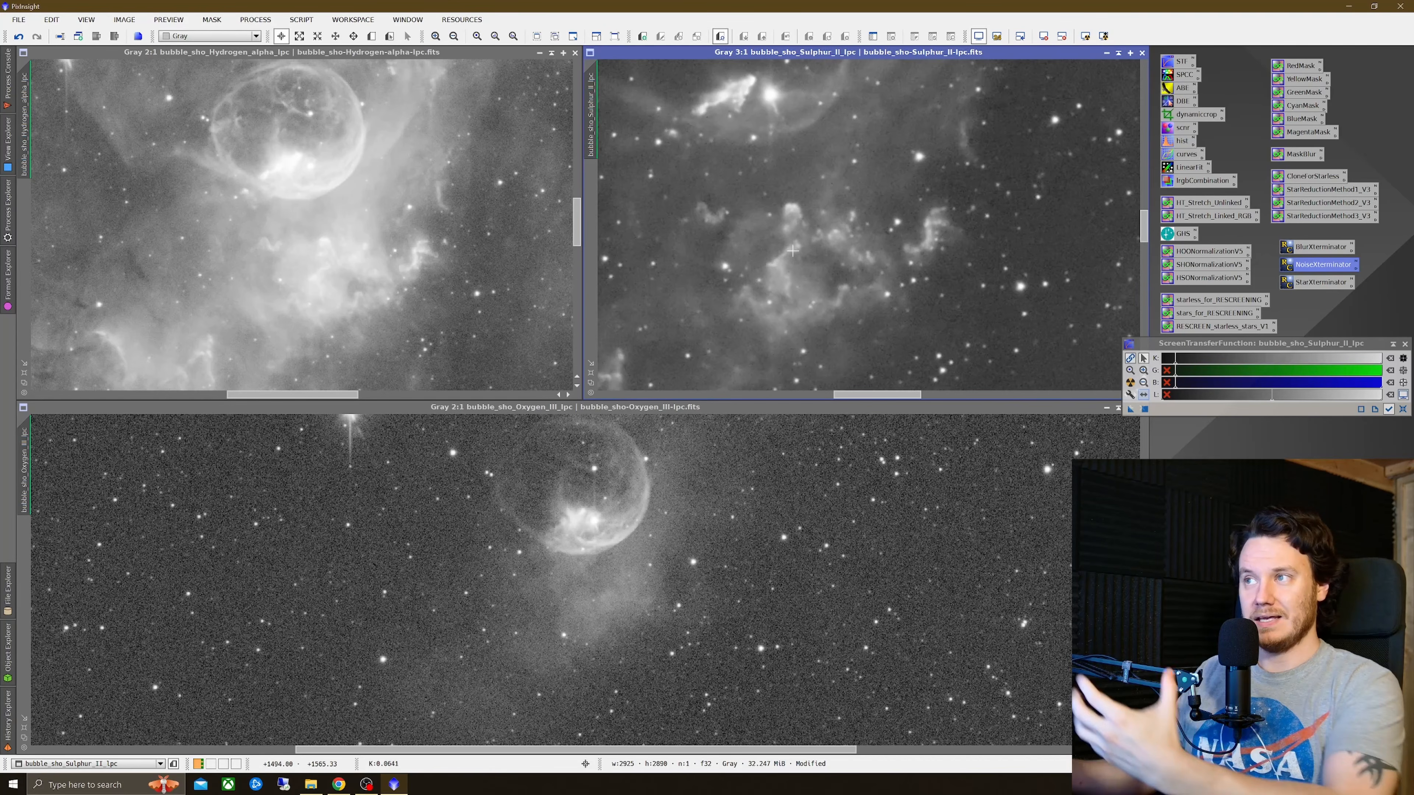
pyautogui.scroll(-1, 757, 223)
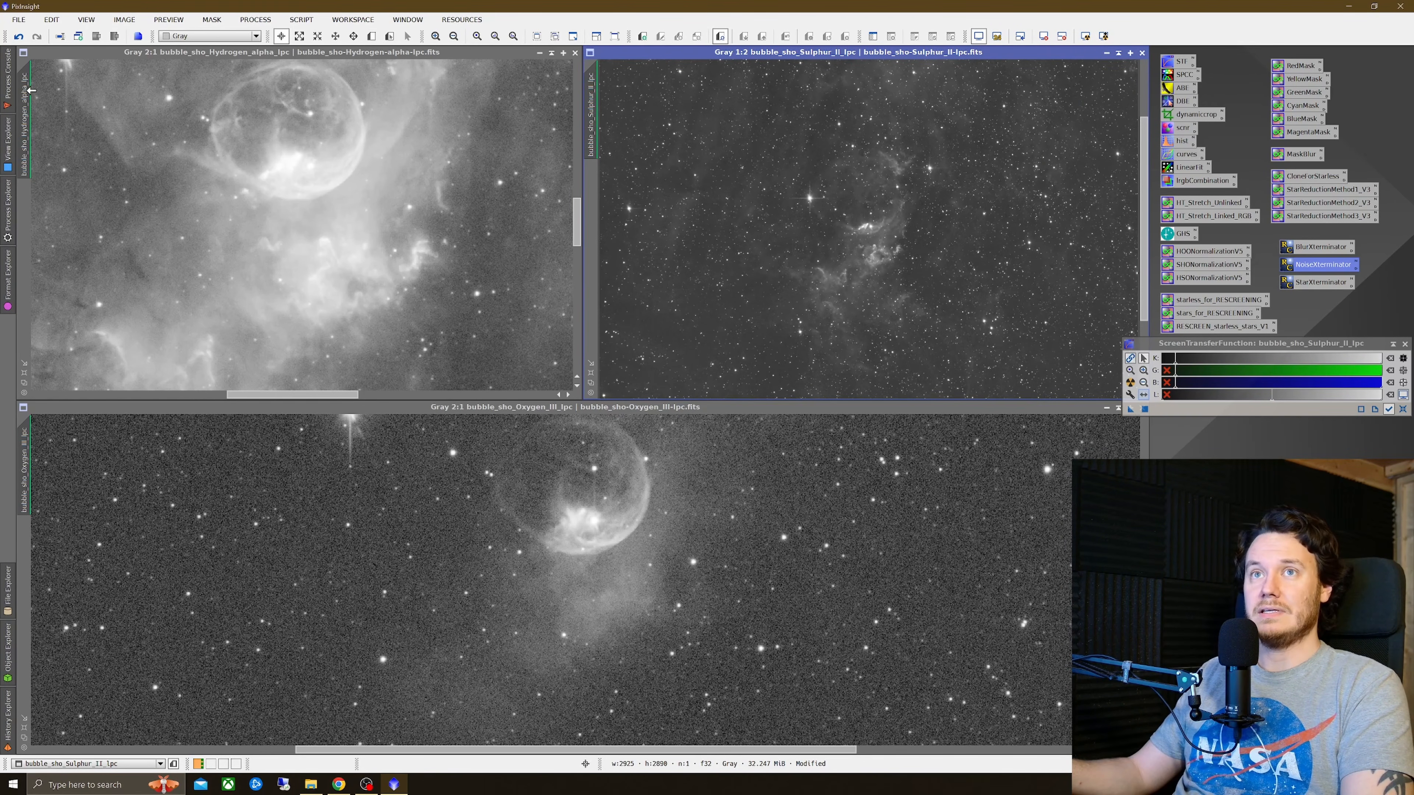
# Step: Apply NoiseXTerminator with Denoise 0.75 and Detail 0.15 to the Hydrogen-alpha and Oxygen-III images, then close the dialog
pyautogui.moveTo(23, 111); pyautogui.dragTo(595, 104)
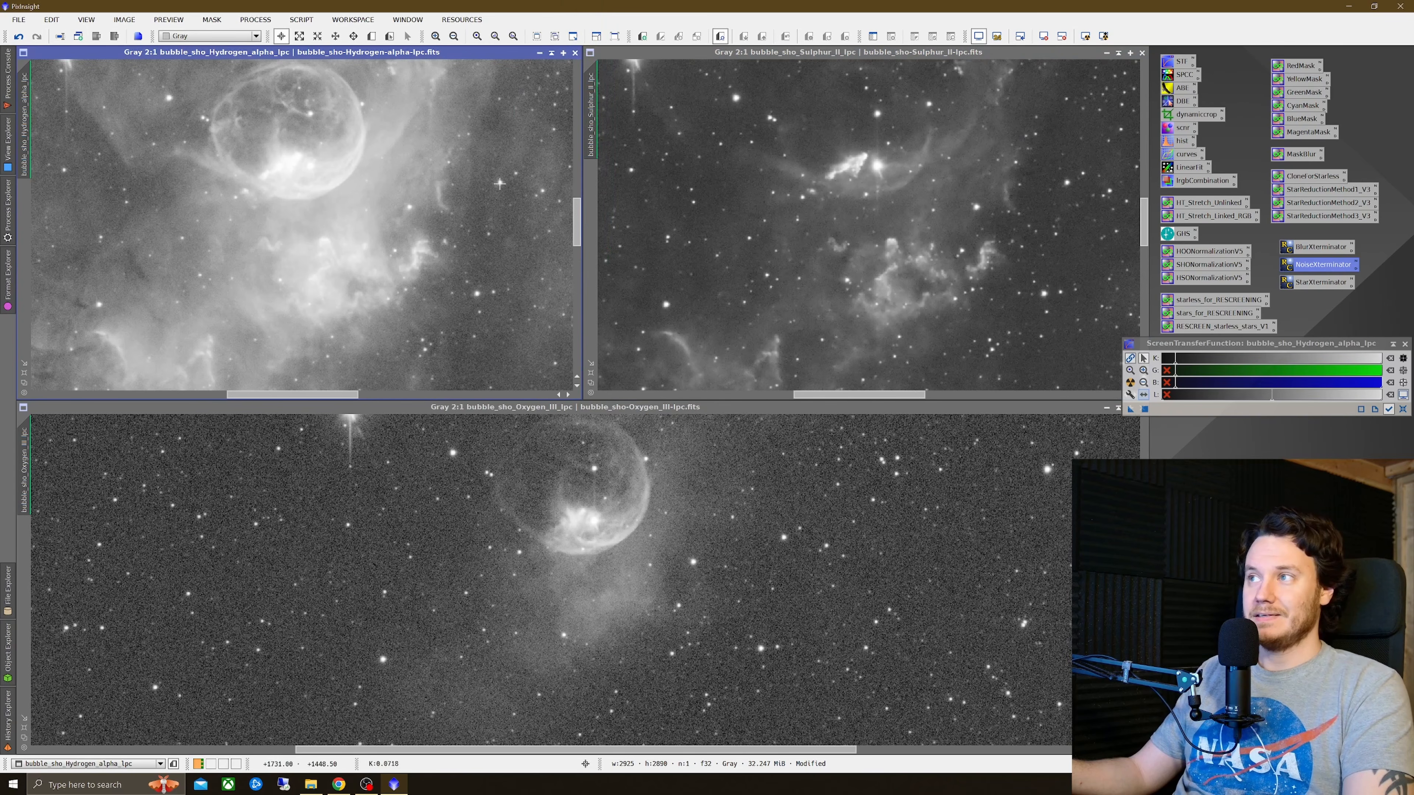
pyautogui.doubleClick(1322, 265)
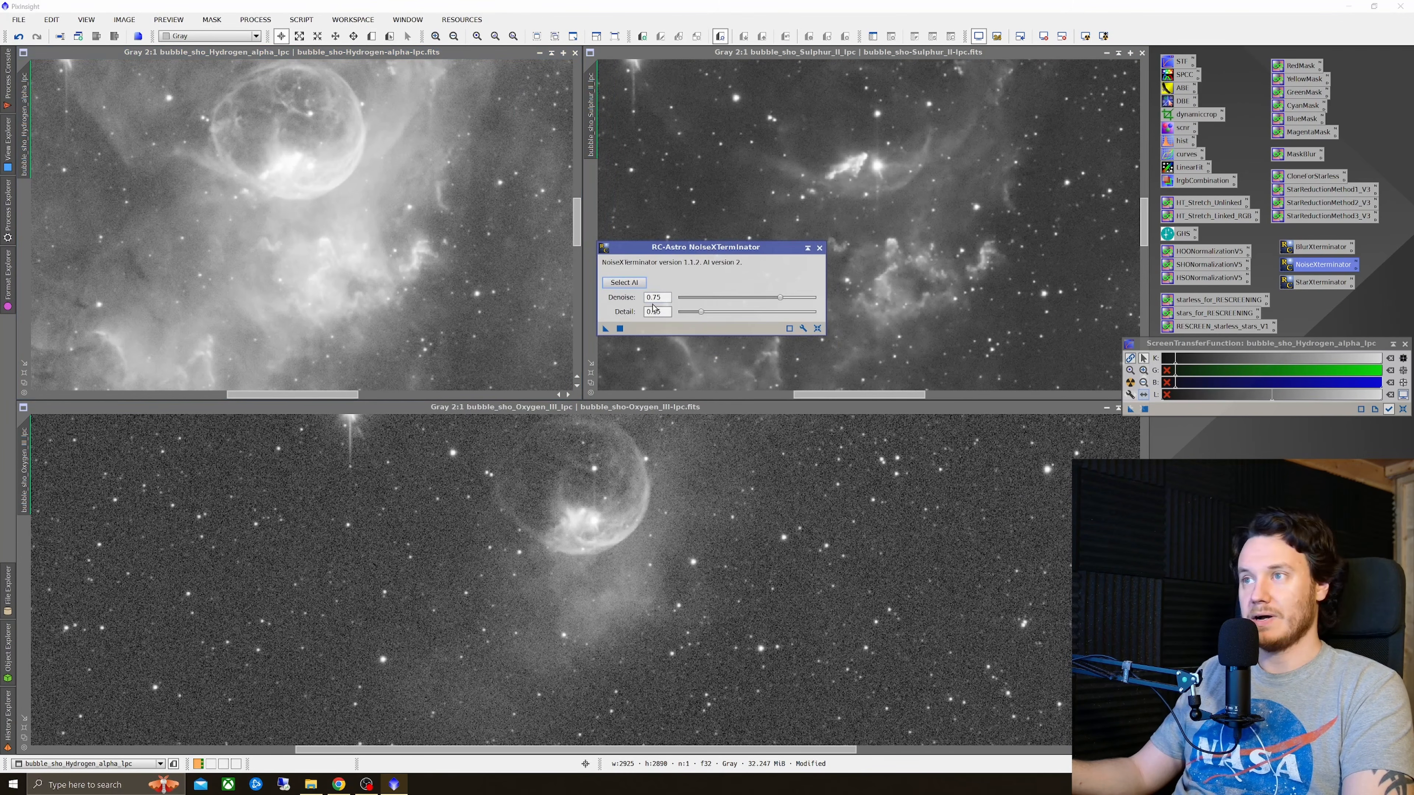
pyautogui.moveTo(605, 332); pyautogui.dragTo(604, 488)
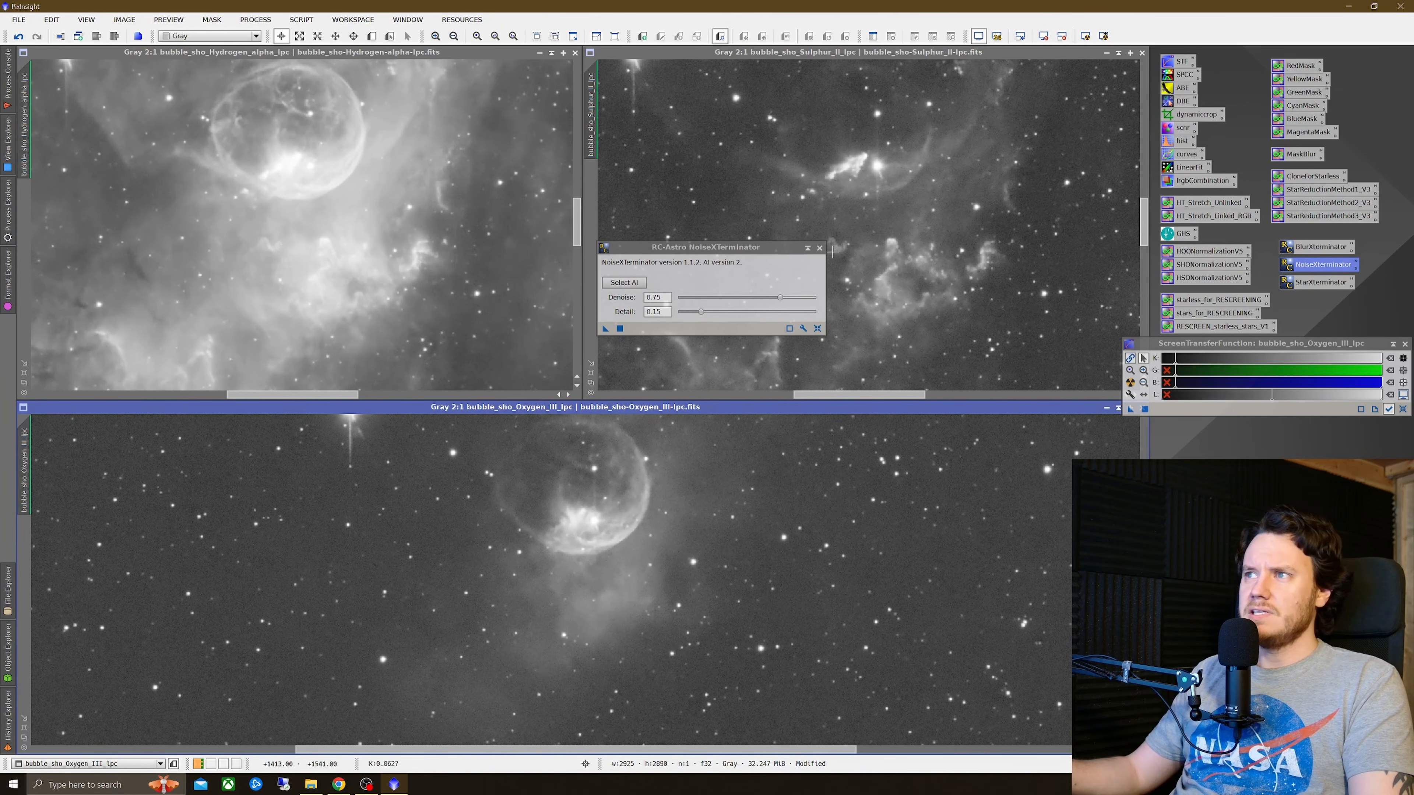
pyautogui.click(819, 248)
# Step: Compare the Hydrogen-alpha image before and after NoiseXTerminator up close by toggling undo and redo
pyautogui.scroll(1, 425, 343)
pyautogui.rightClick(494, 260)
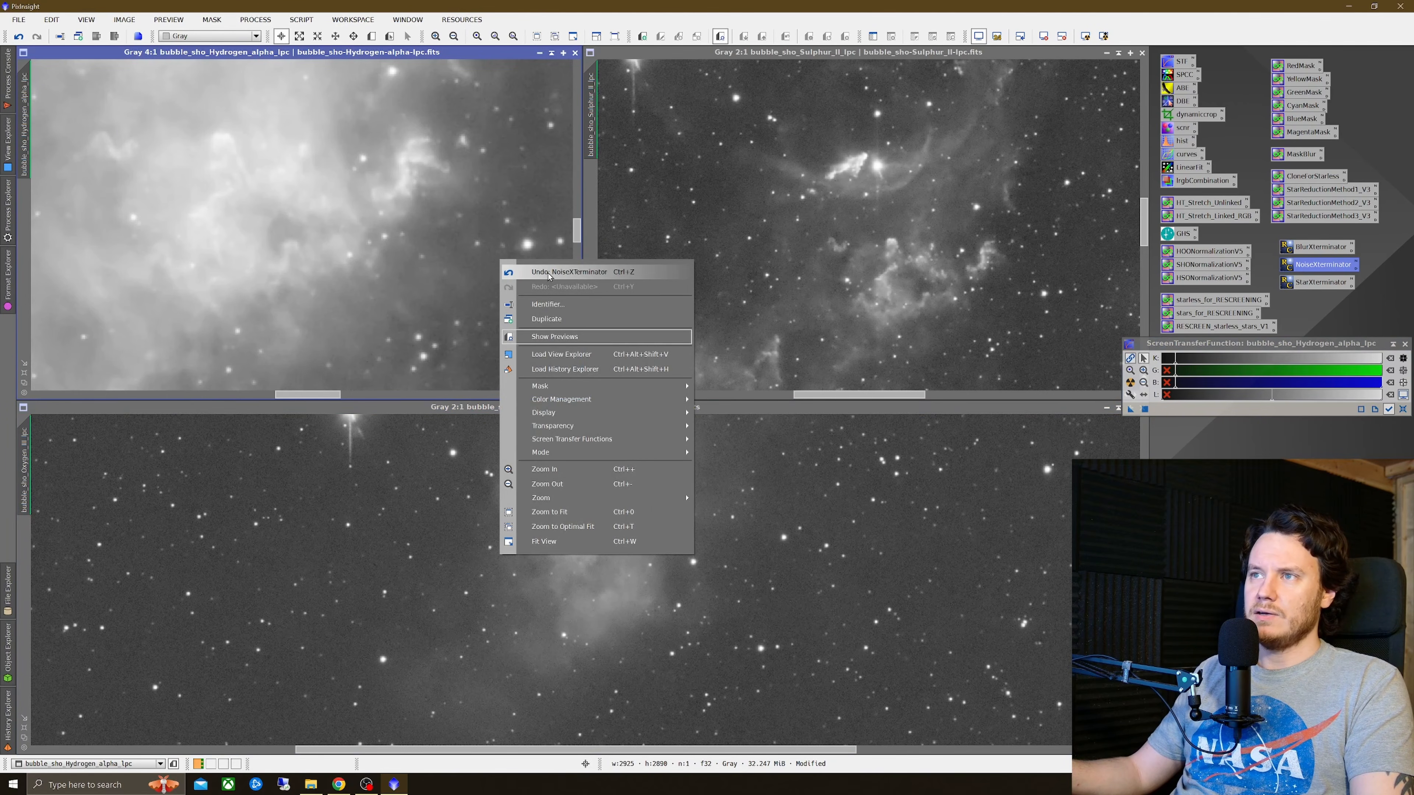
pyautogui.rightClick(510, 264)
pyautogui.click(560, 292)
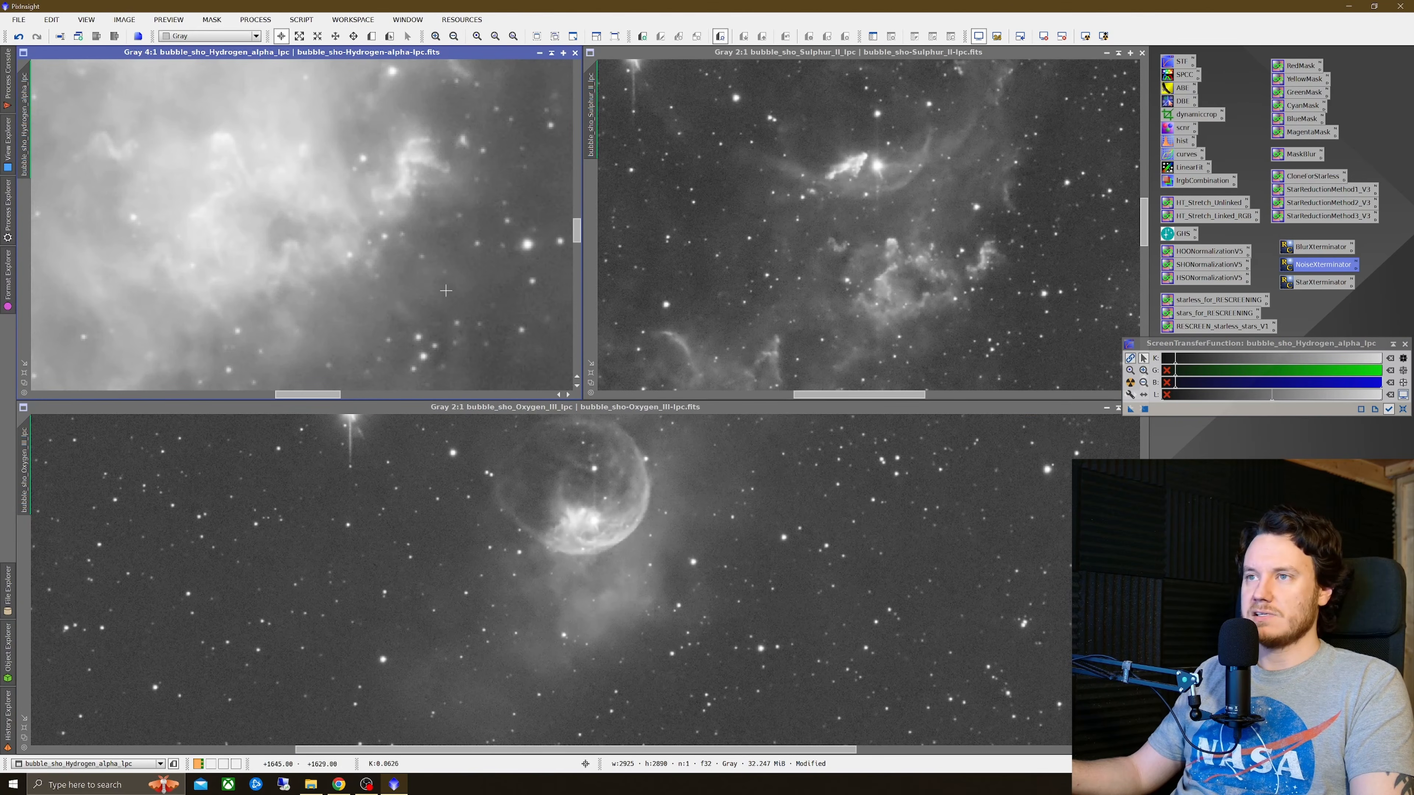
pyautogui.scroll(-3, 444, 285)
pyautogui.scroll(-2, 454, 256)
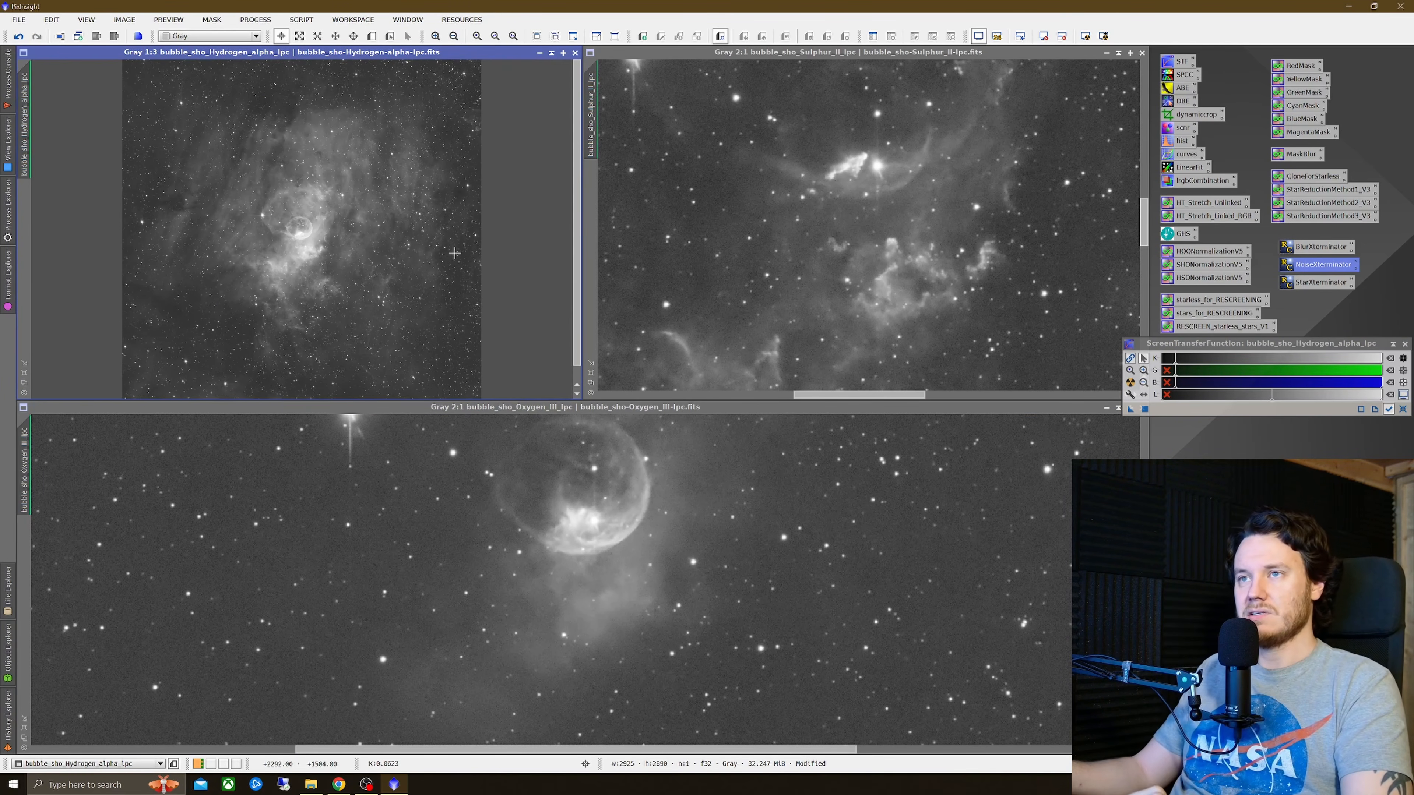
pyautogui.scroll(3, 279, 226)
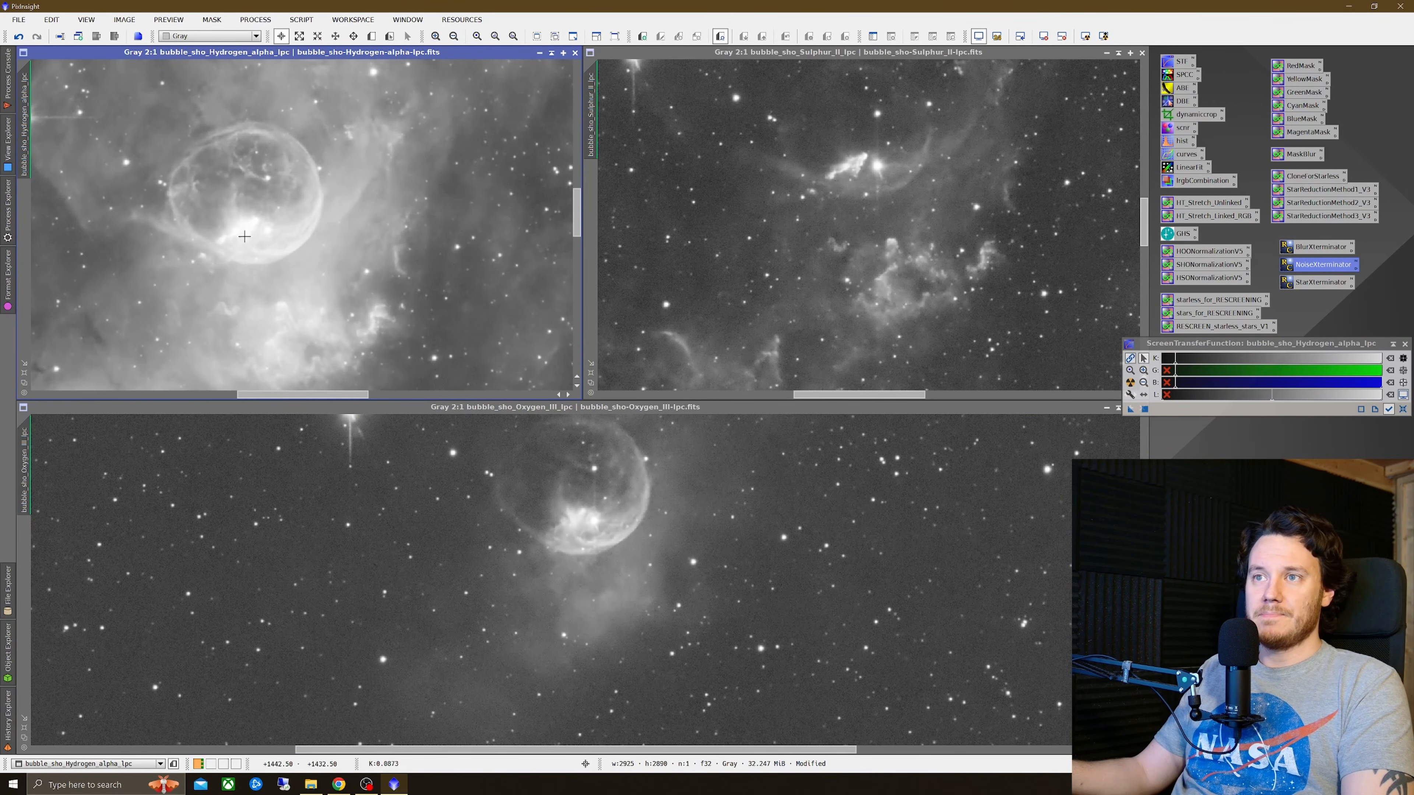
# Step: Permanently stretch the Hydrogen-alpha, Sulphur-II and Oxygen-III images with the HT_Stretch_Unlinked process, then reset each screen stretch
pyautogui.moveTo(23, 114); pyautogui.dragTo(595, 108)
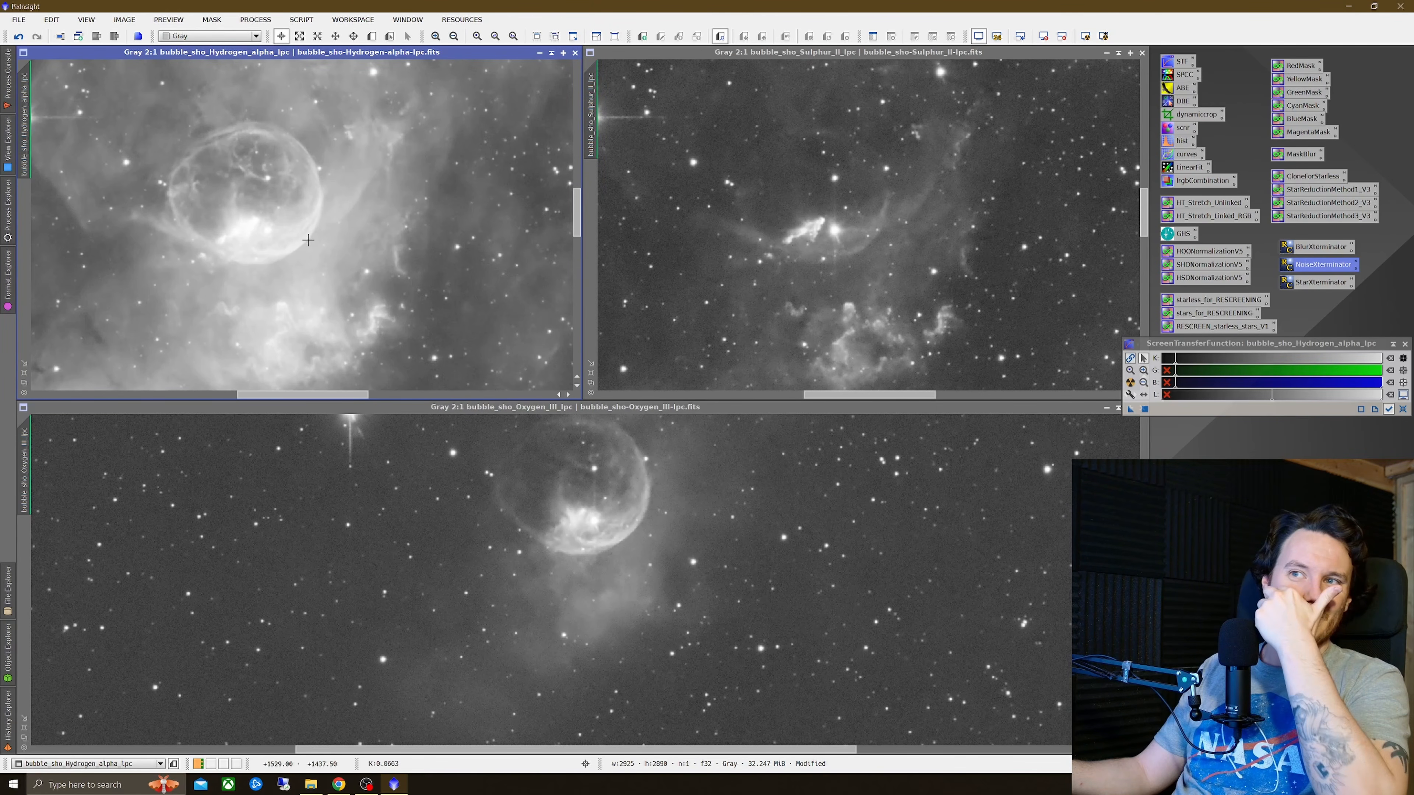
pyautogui.scroll(-1, 335, 243)
pyautogui.click(717, 232)
pyautogui.scroll(-1, 718, 231)
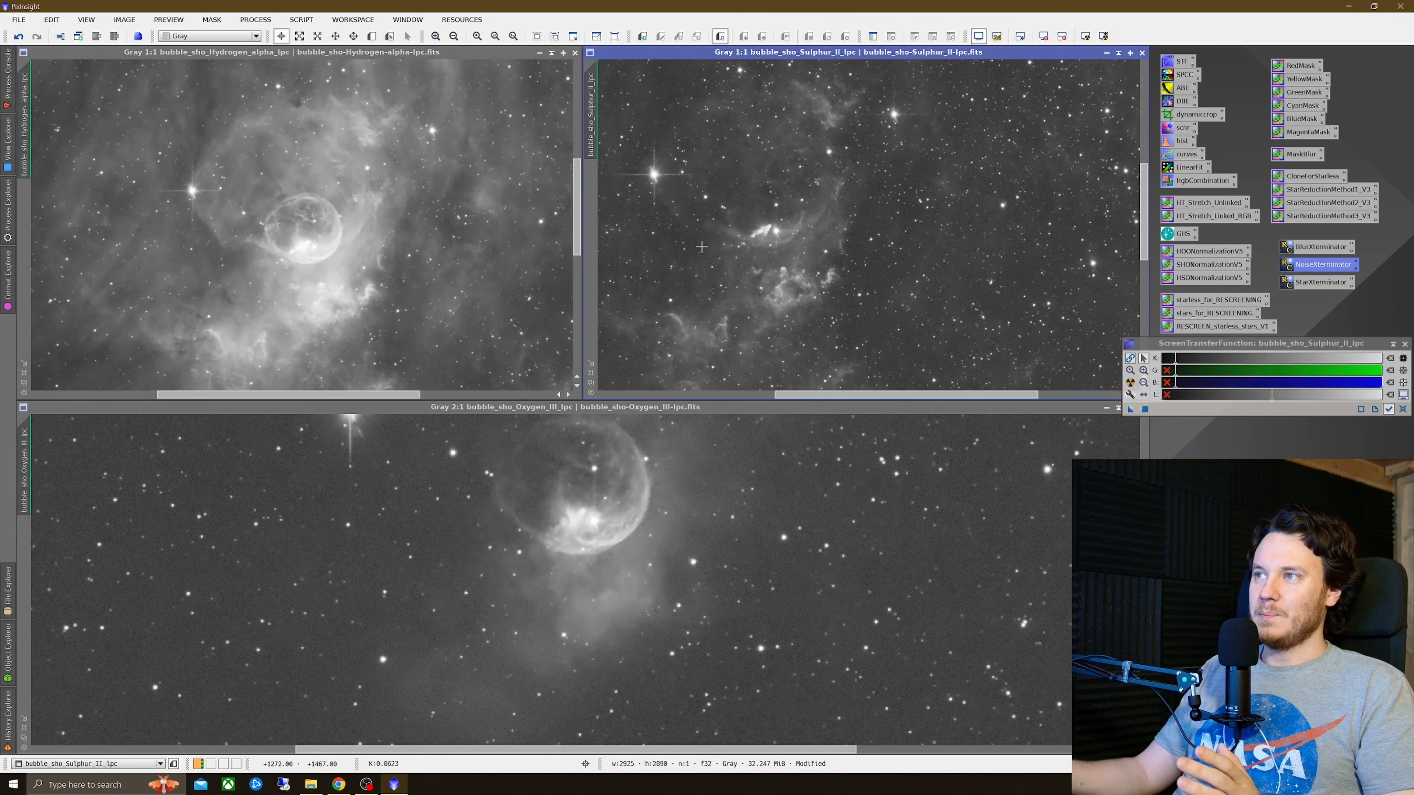
pyautogui.click(594, 507)
pyautogui.scroll(-1, 594, 506)
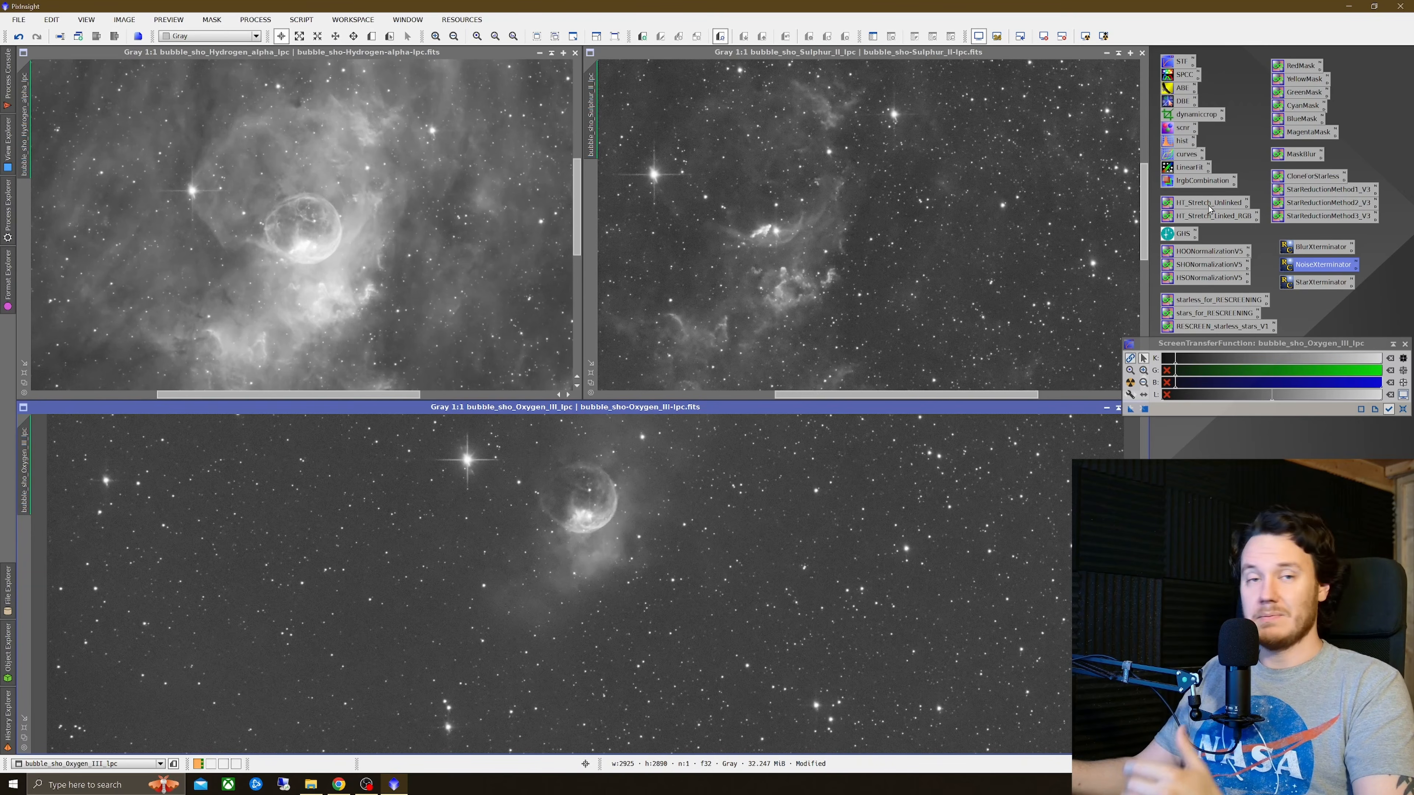
pyautogui.moveTo(1211, 207); pyautogui.dragTo(390, 238)
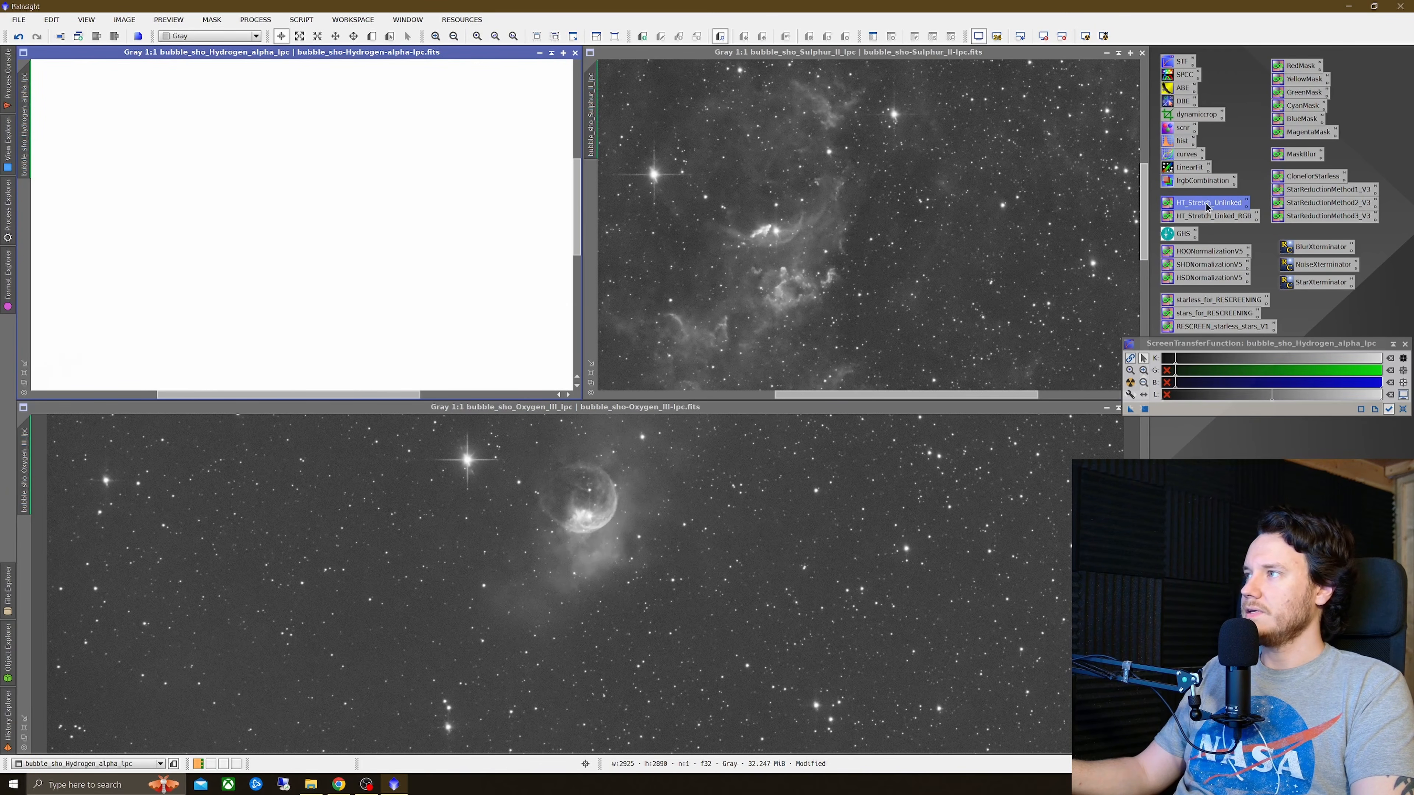
pyautogui.moveTo(1206, 204); pyautogui.dragTo(991, 228)
pyautogui.moveTo(1221, 202); pyautogui.dragTo(811, 478)
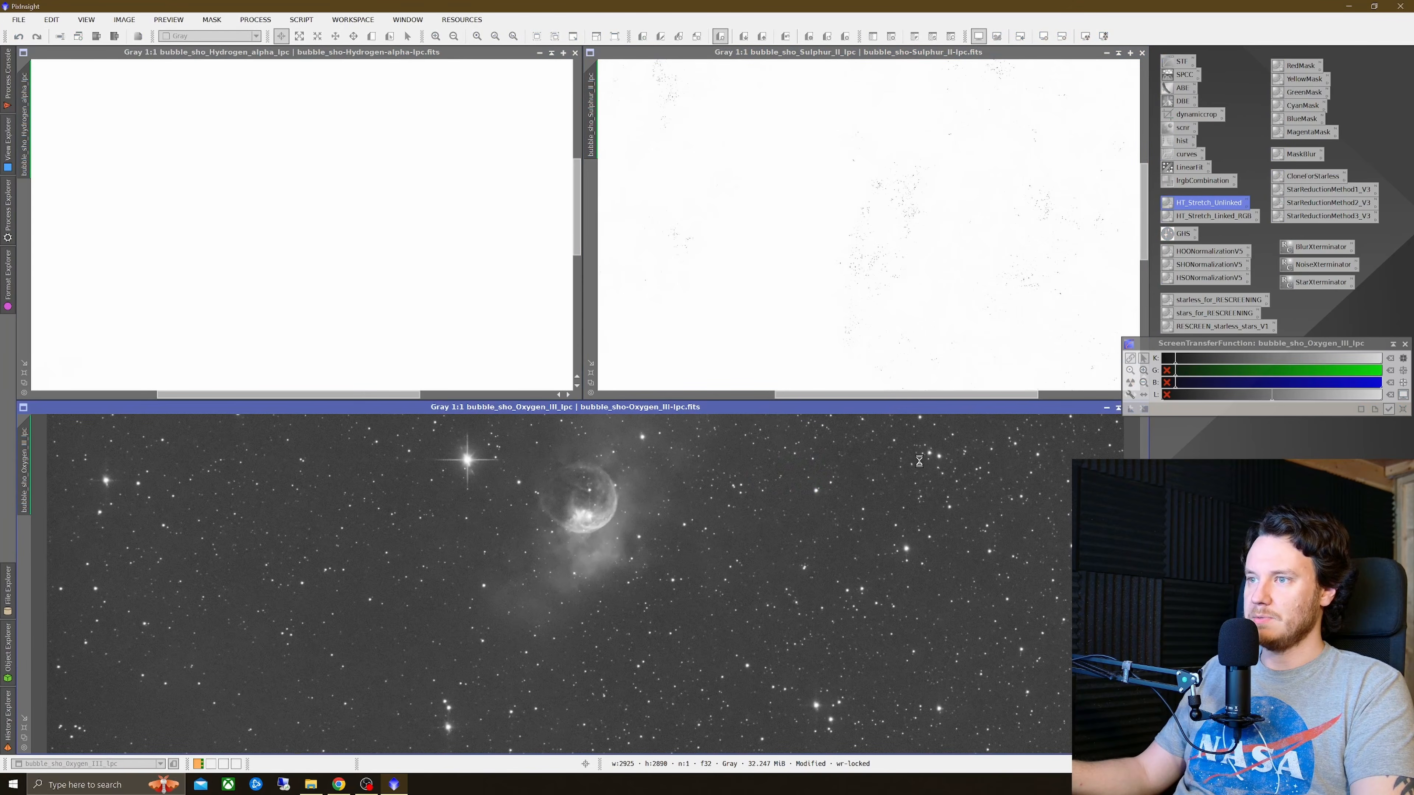
pyautogui.click(1402, 409)
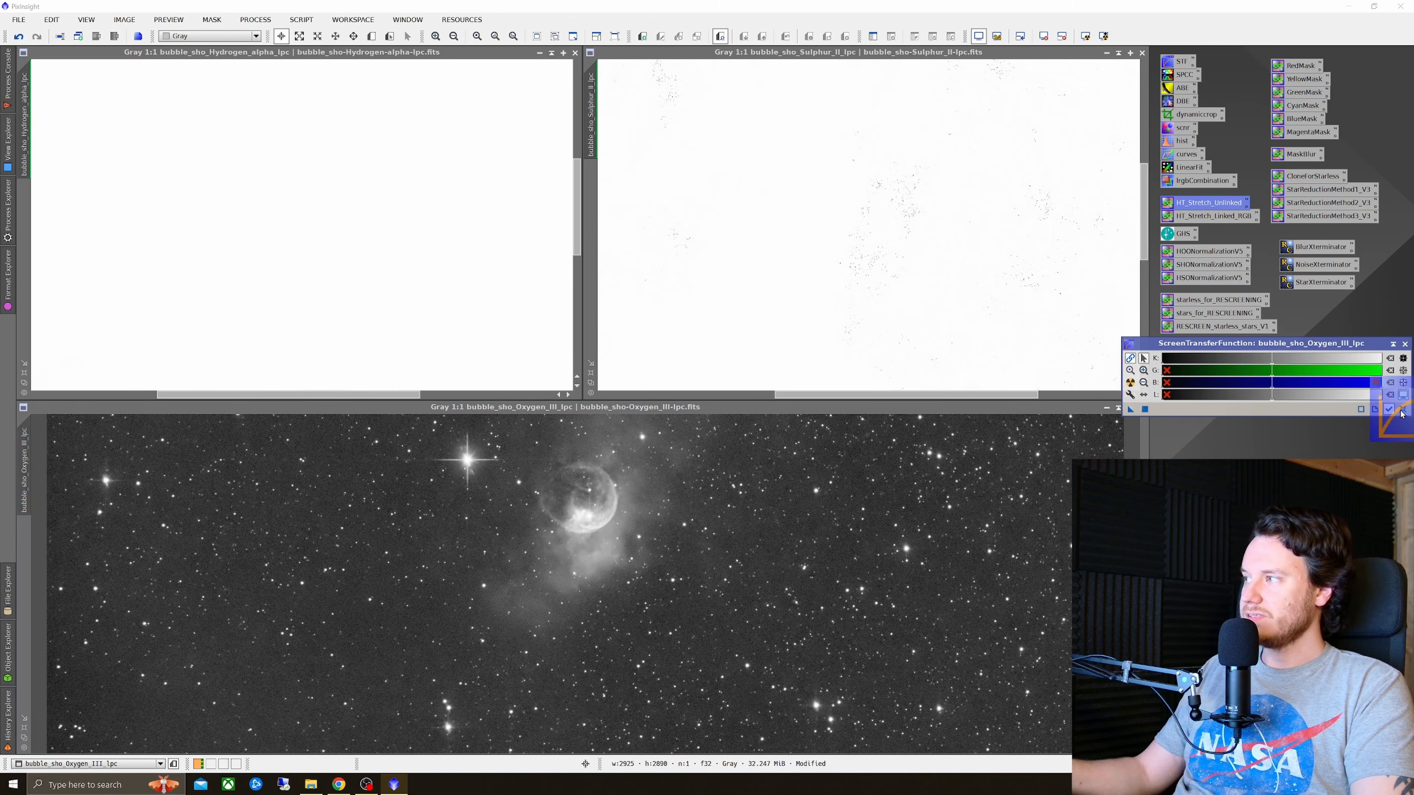
pyautogui.click(975, 300)
pyautogui.click(1360, 406)
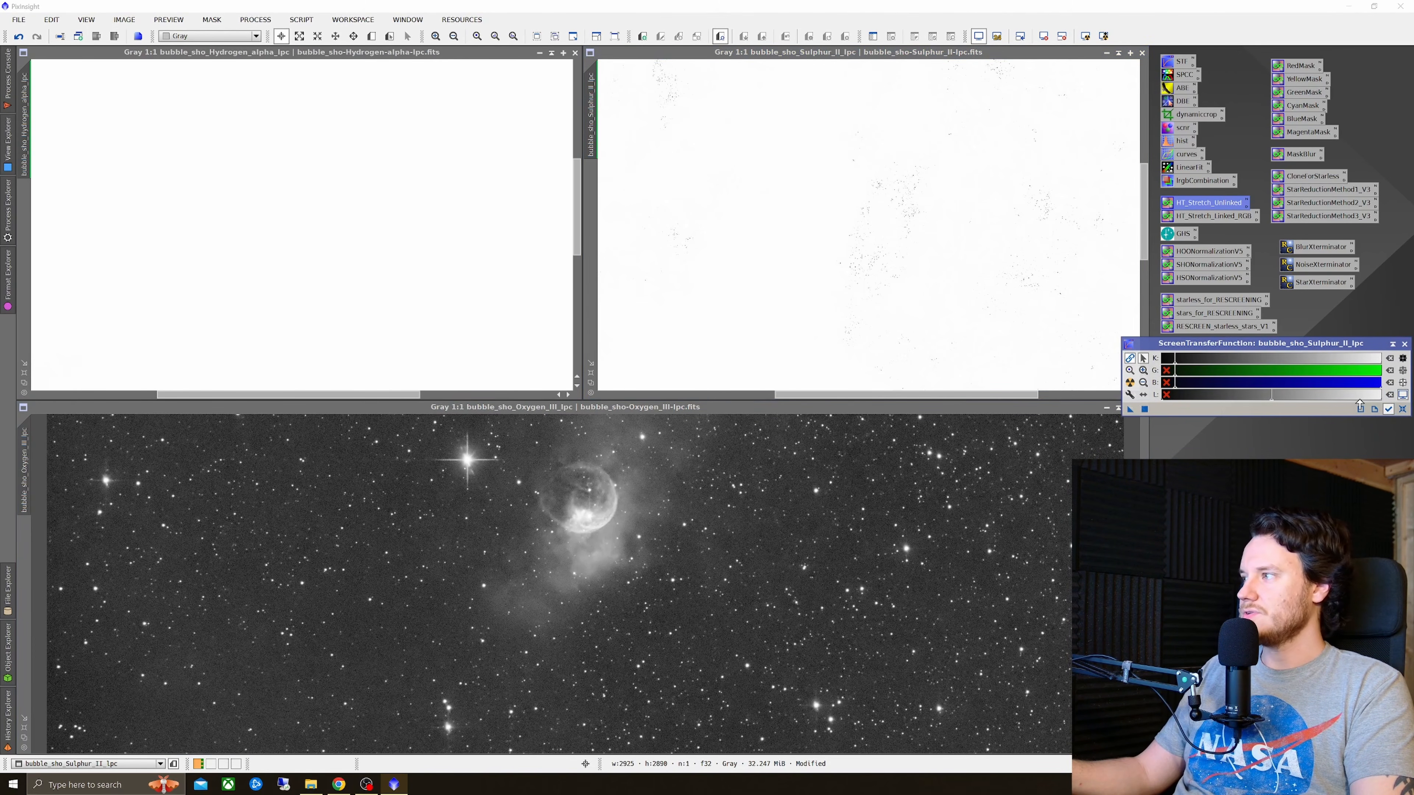
pyautogui.click(1402, 409)
pyautogui.click(452, 269)
pyautogui.click(1402, 412)
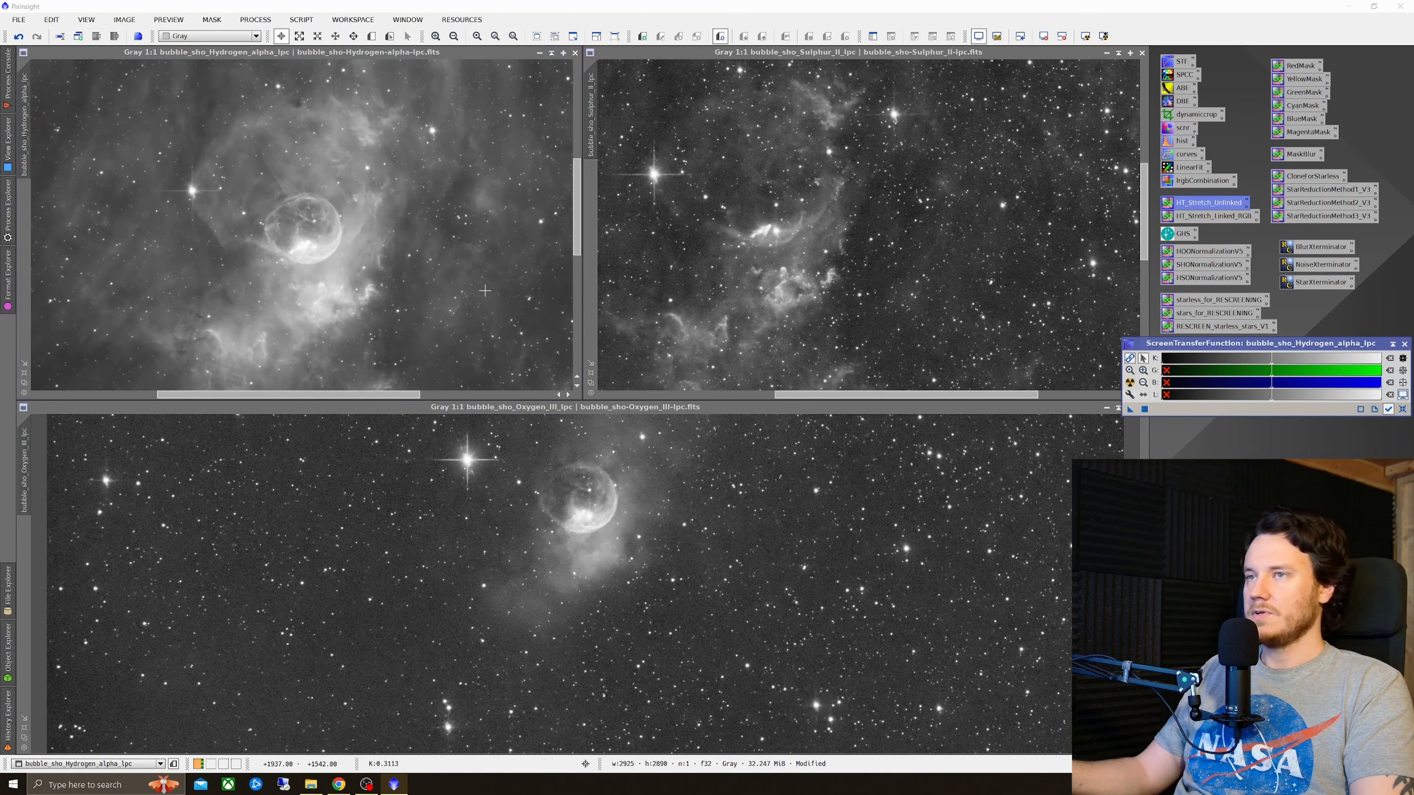
# Step: Rename the Hydrogen-alpha image's identifier to h
pyautogui.scroll(-2, 462, 272)
pyautogui.scroll(-3, 771, 310)
pyautogui.scroll(1, 795, 257)
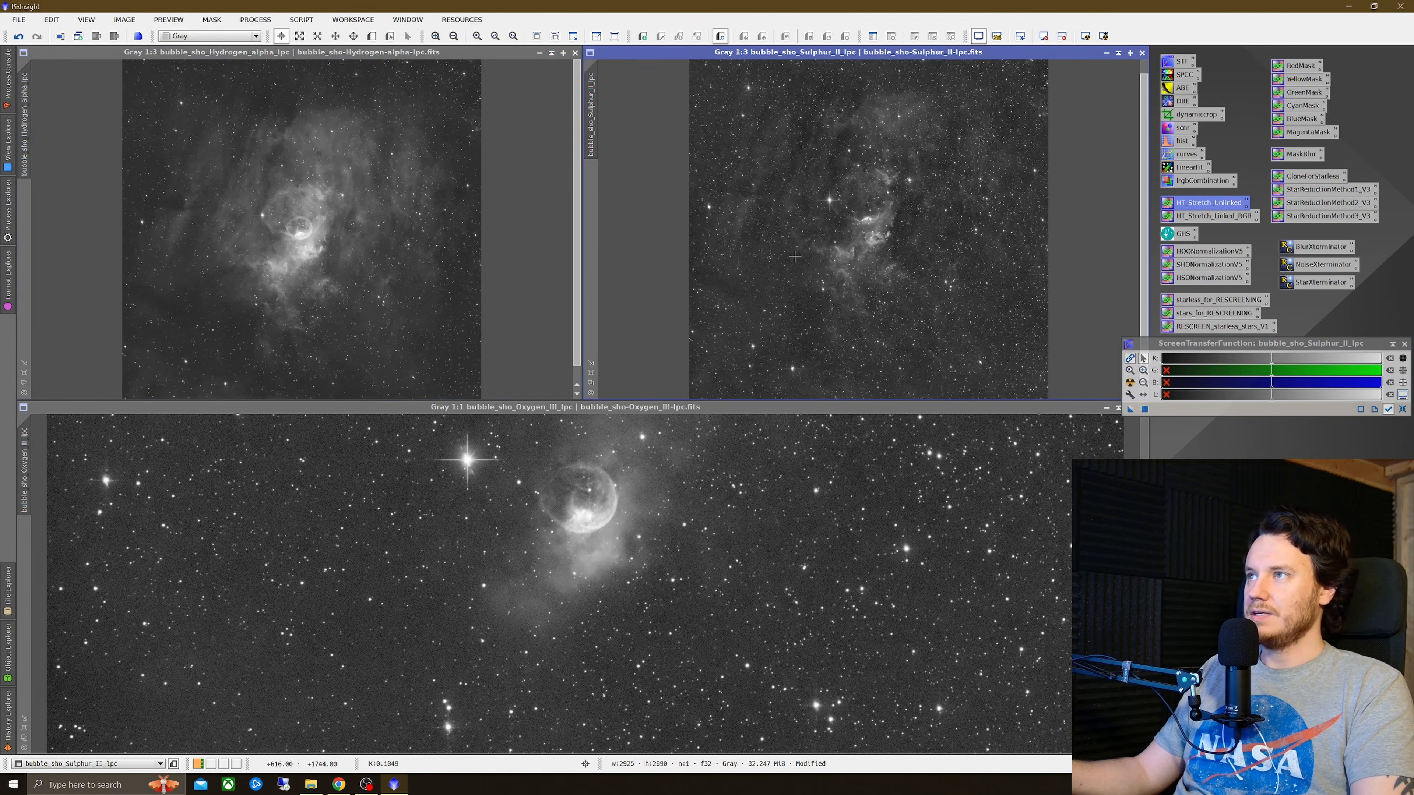
pyautogui.scroll(-2, 522, 504)
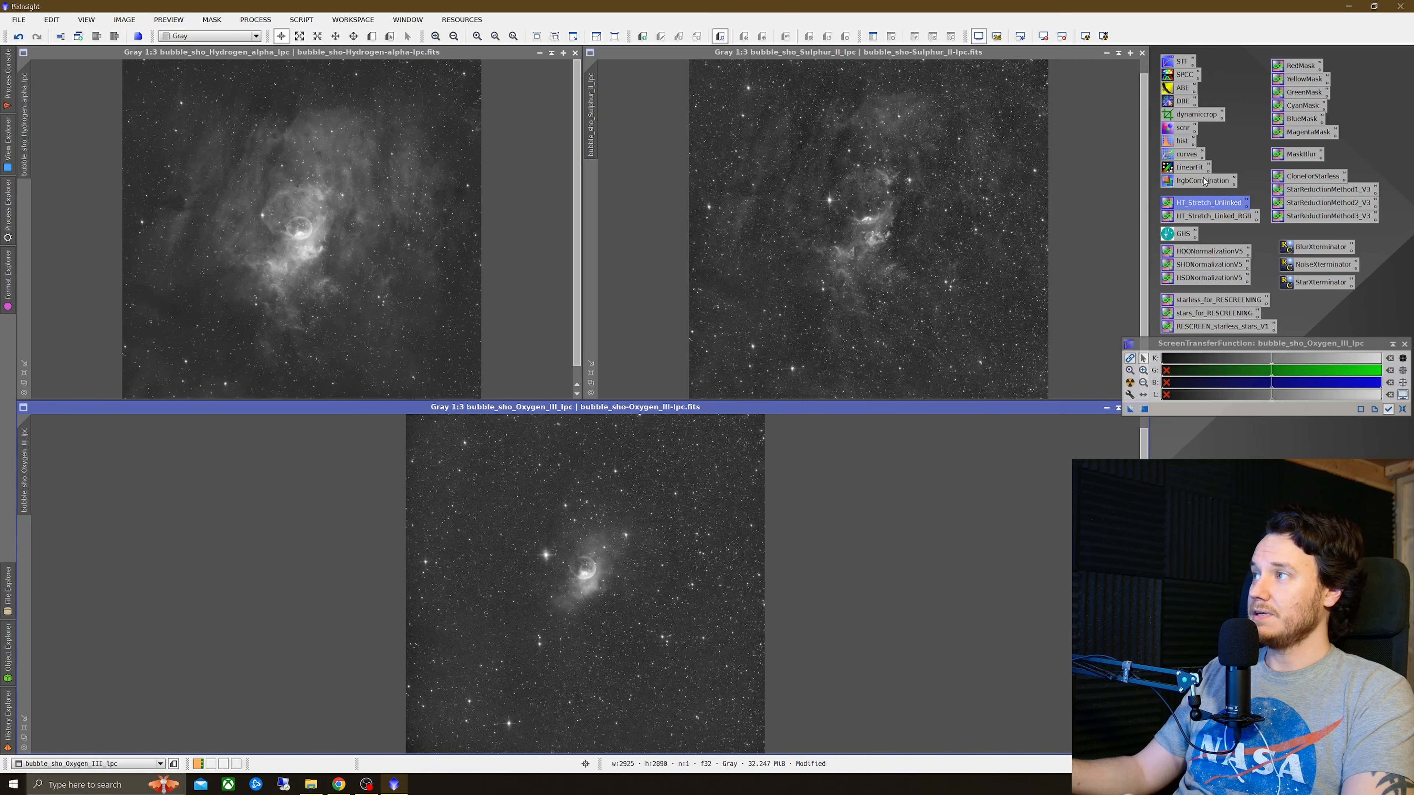
pyautogui.rightClick(349, 246)
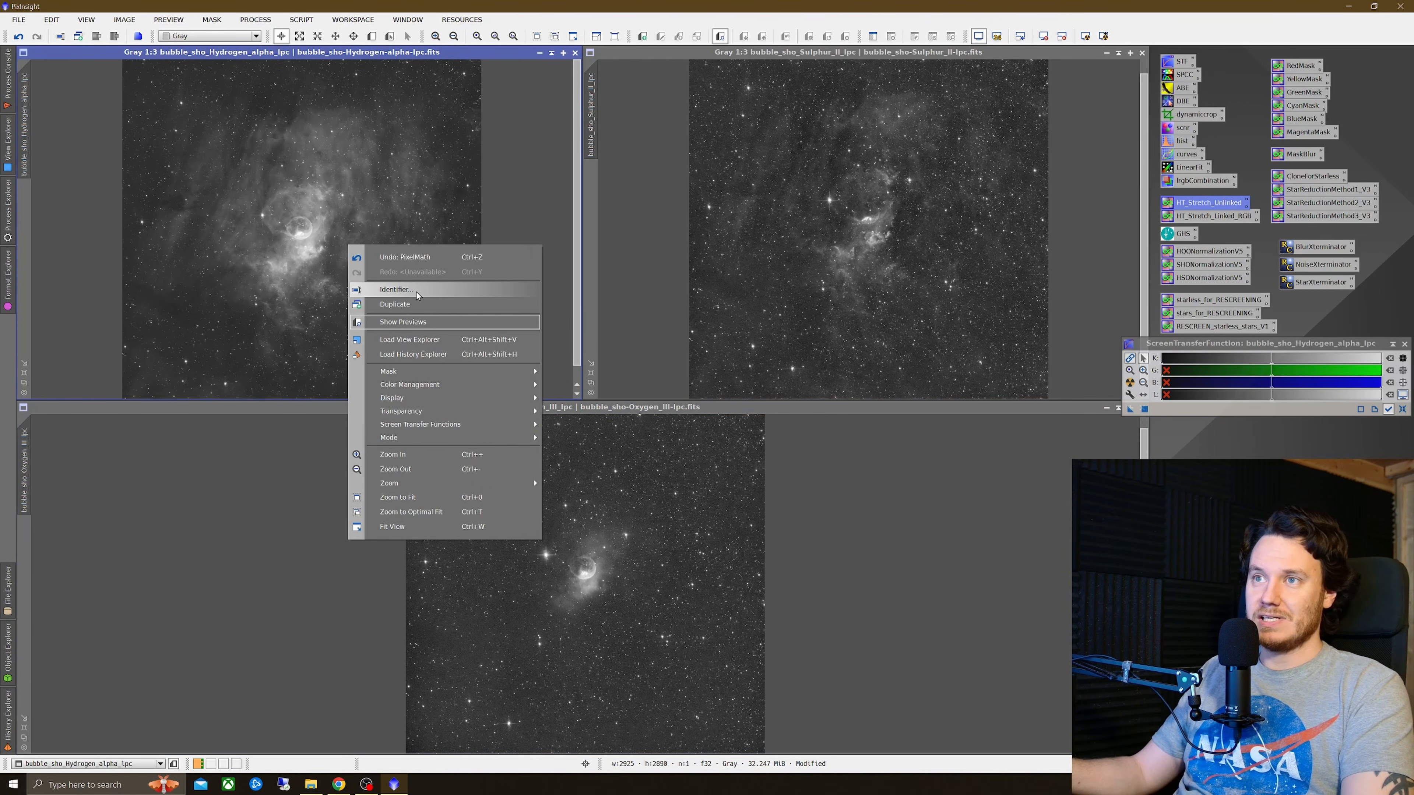
pyautogui.click(396, 290)
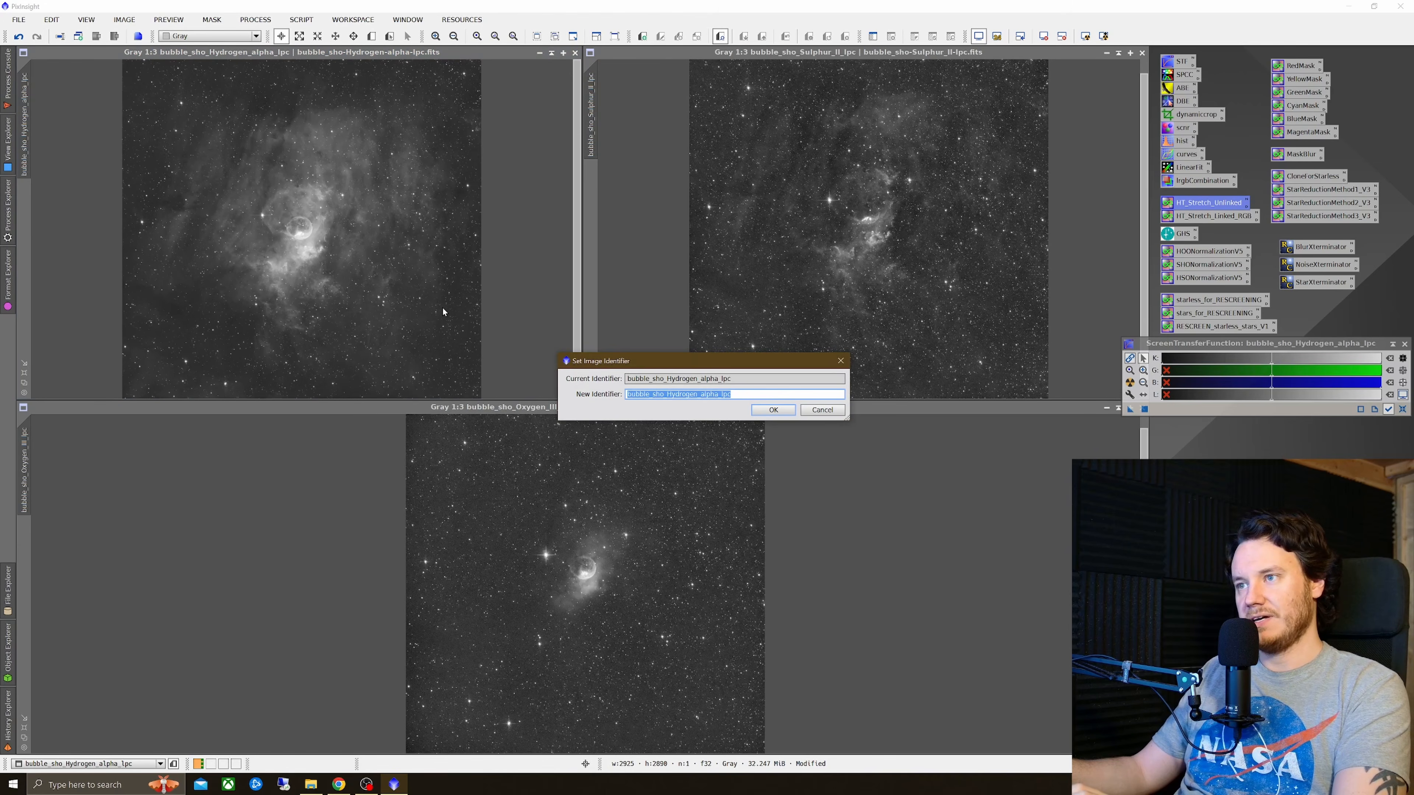
pyautogui.write('h')
pyautogui.click(774, 411)
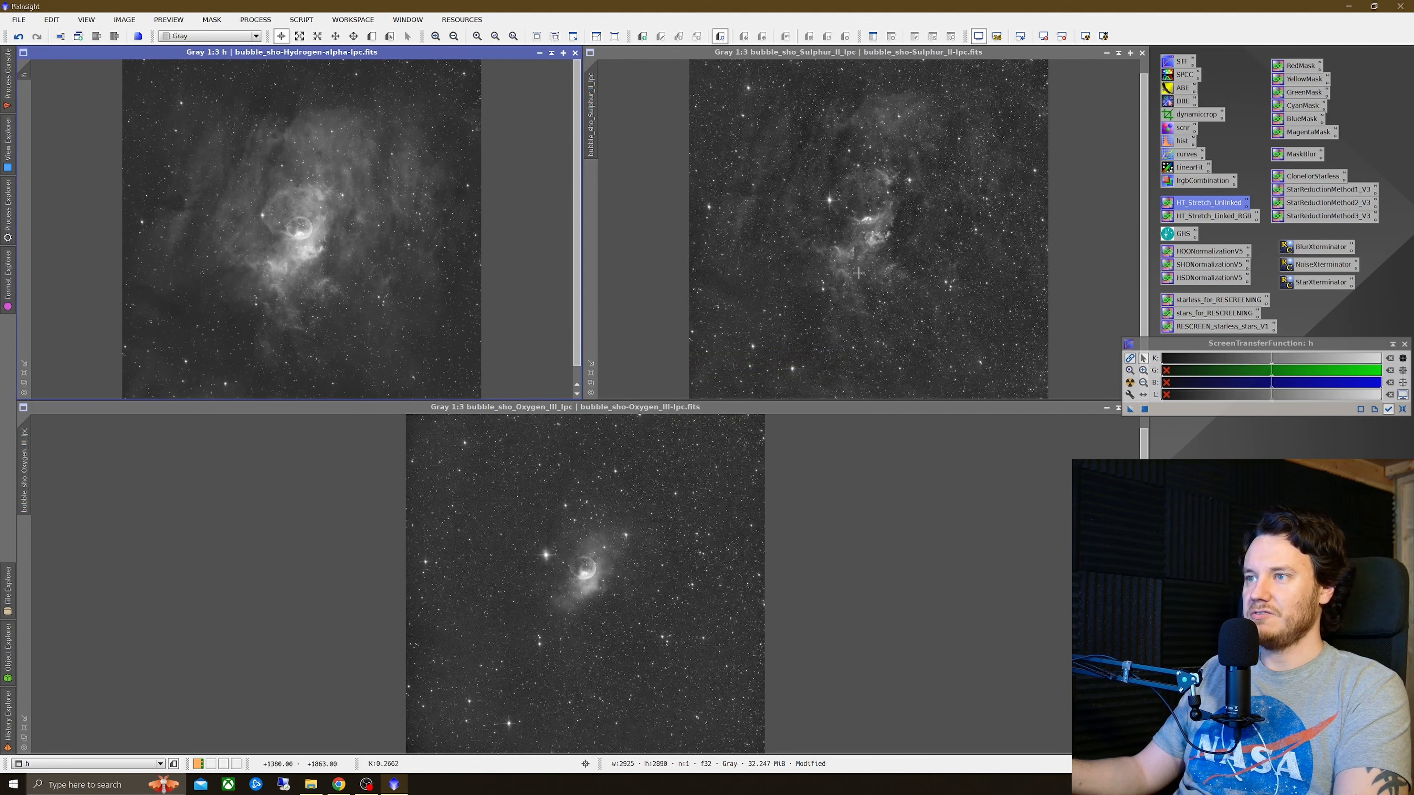
# Step: Rename the Sulphur-II and Oxygen-III images' identifiers to s and o
pyautogui.rightClick(887, 202)
pyautogui.click(918, 253)
pyautogui.write('s')
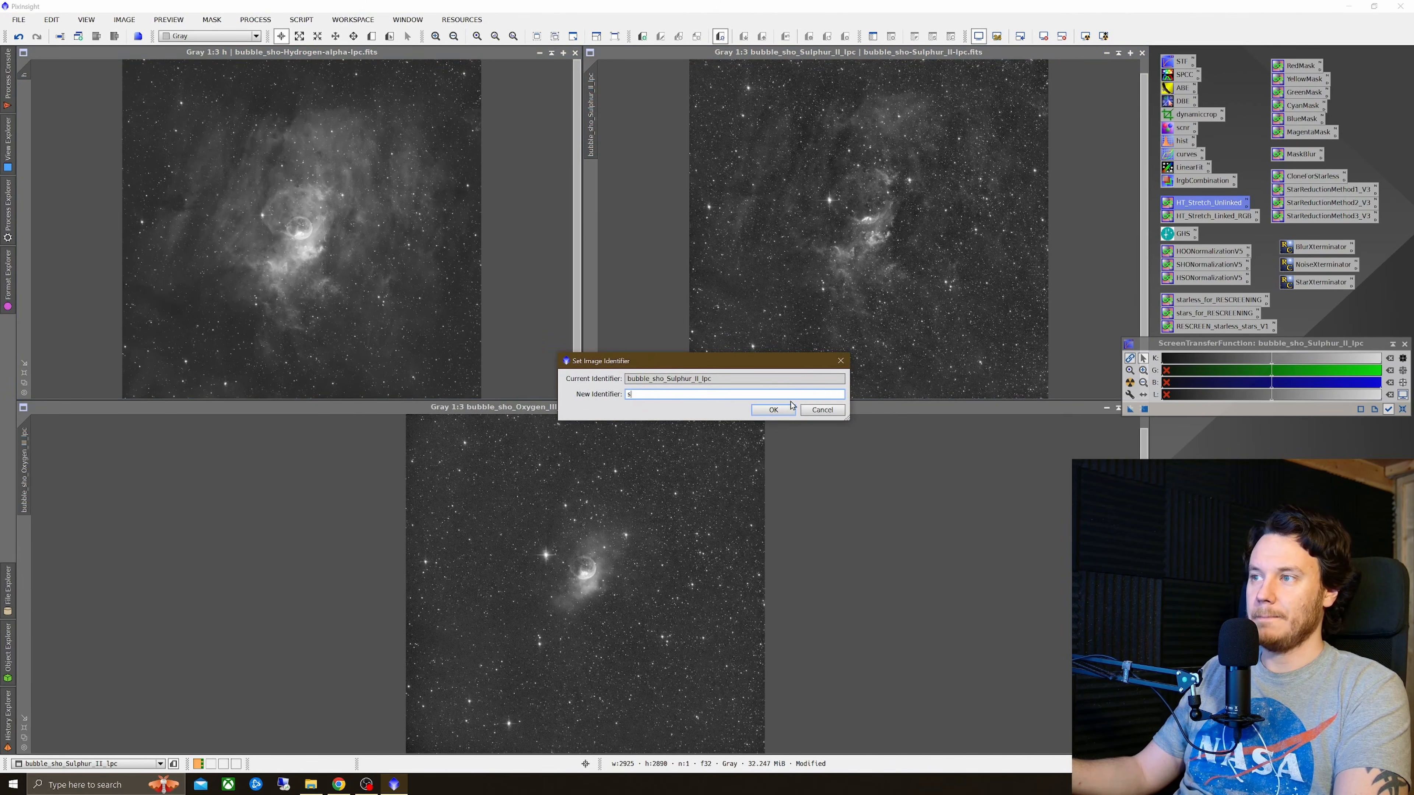
pyautogui.click(774, 409)
pyautogui.rightClick(587, 521)
pyautogui.click(661, 273)
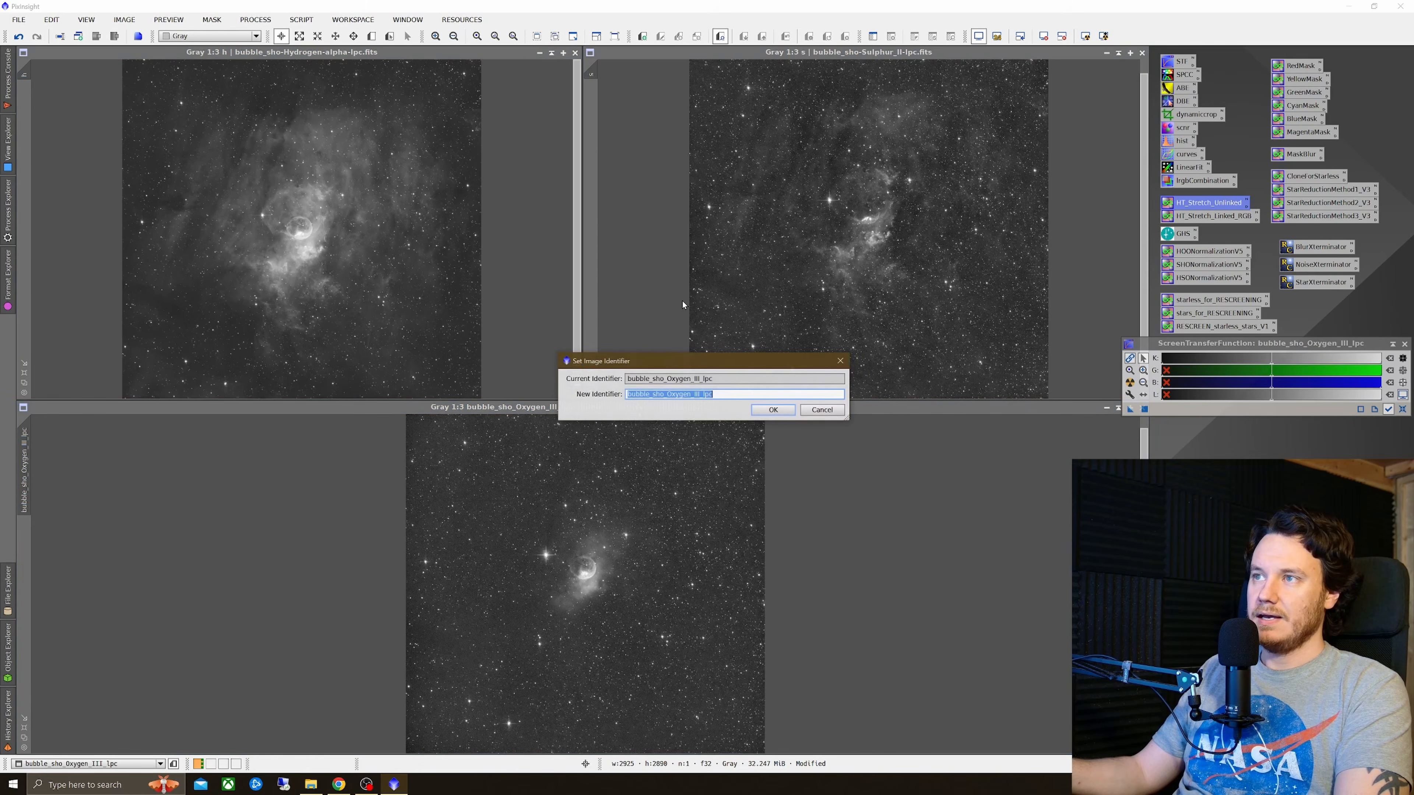
pyautogui.write('o')
pyautogui.click(789, 414)
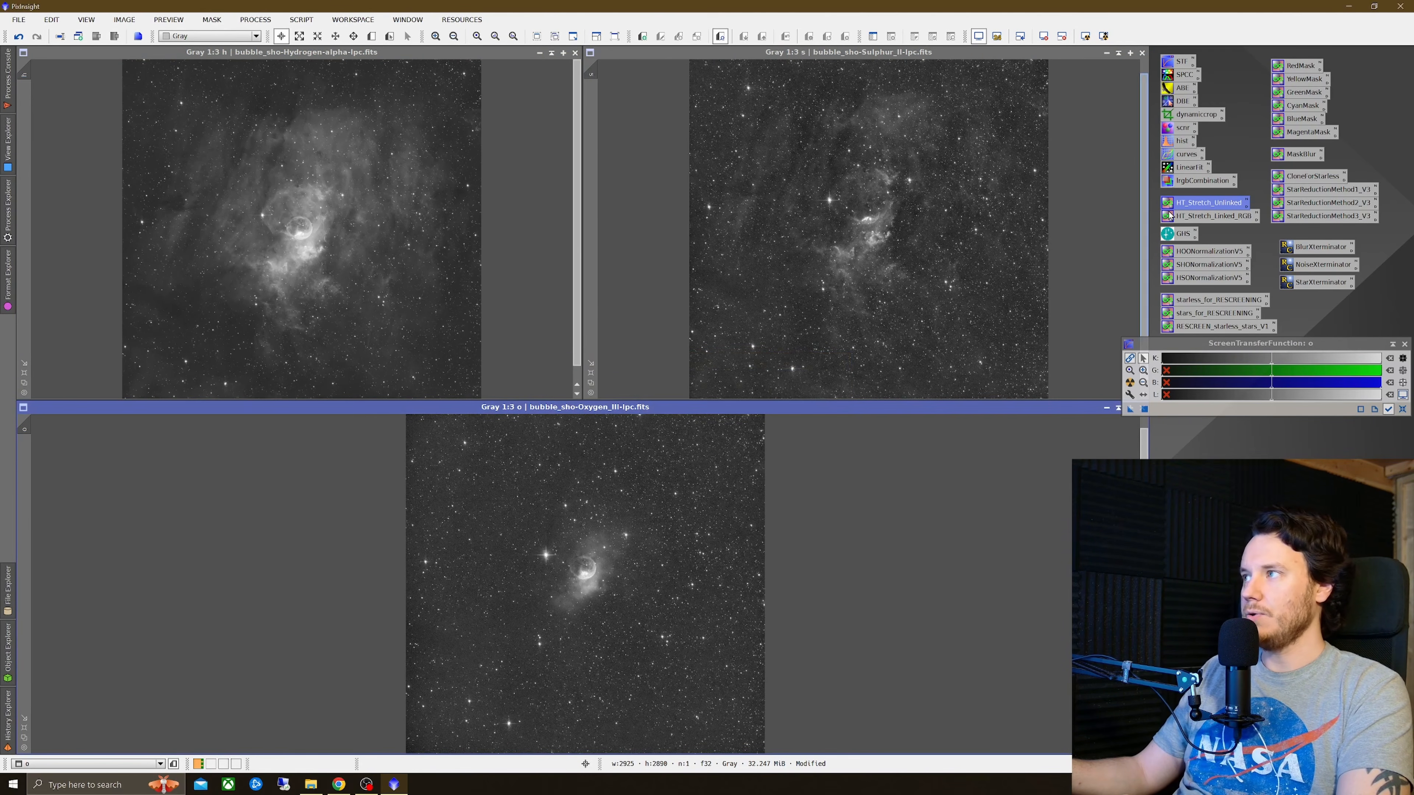
# Step: Combine the images with LRGBCombination, luminance disabled, using s for red, h for green and o for blue
pyautogui.doubleClick(1203, 181)
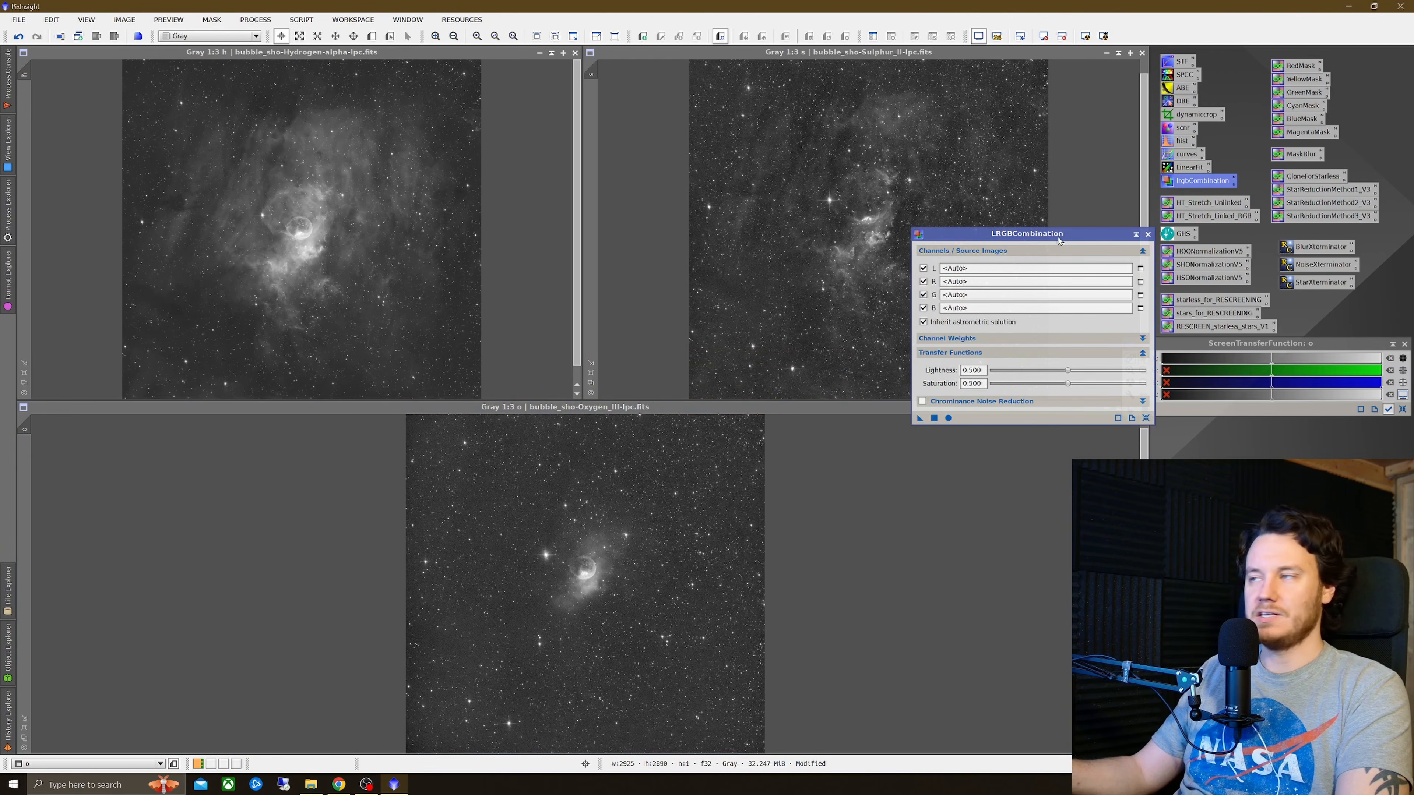
pyautogui.moveTo(1058, 241); pyautogui.dragTo(793, 286)
pyautogui.click(659, 314)
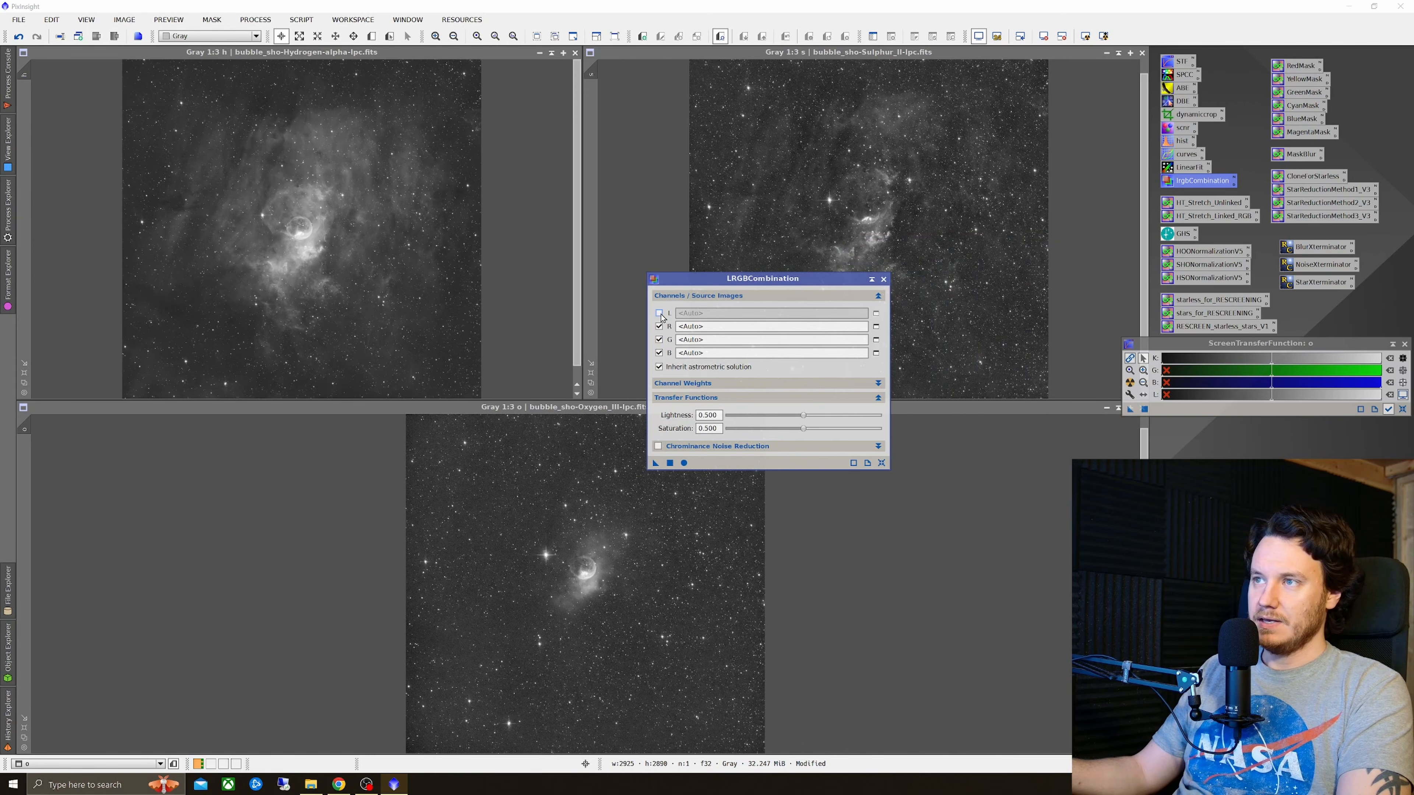
pyautogui.click(718, 328)
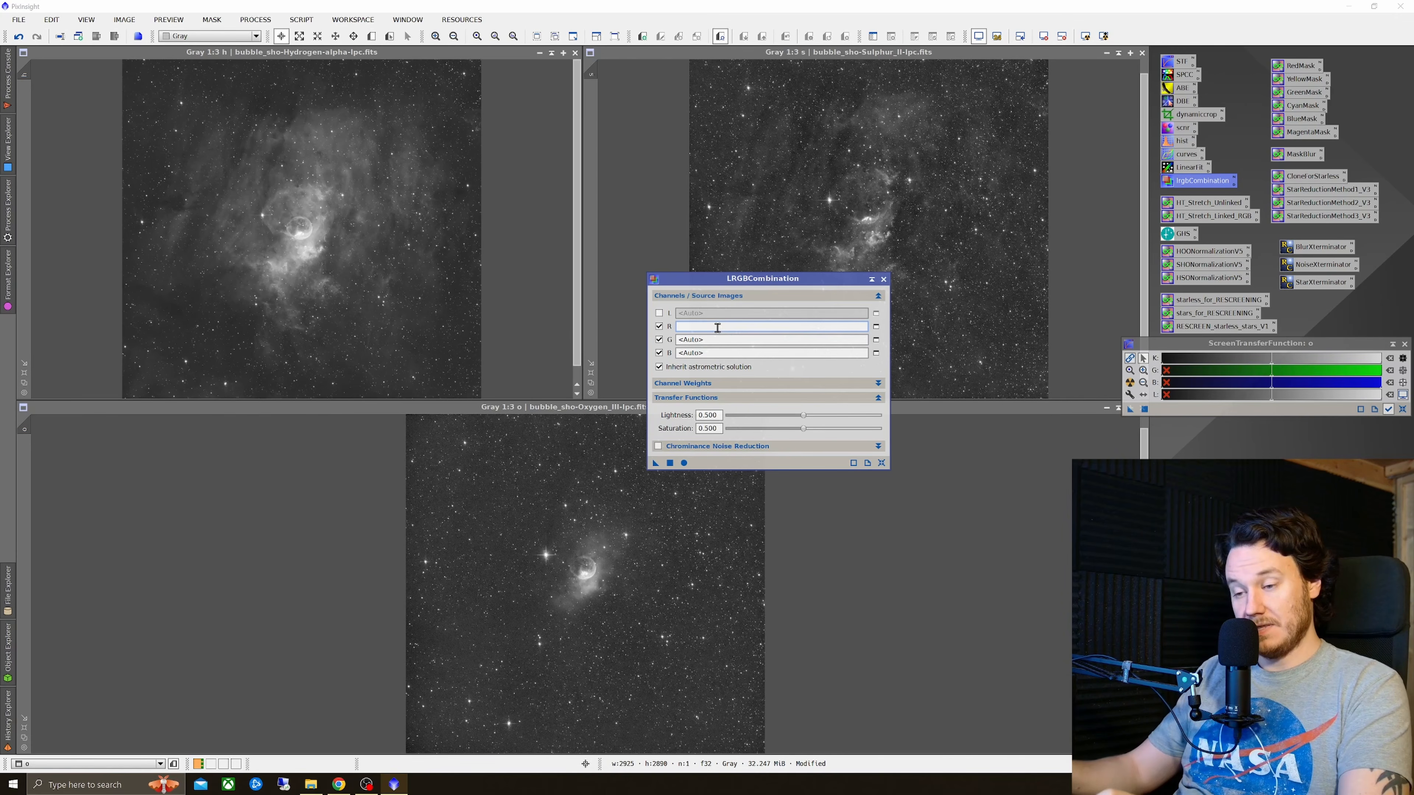
pyautogui.click(720, 340)
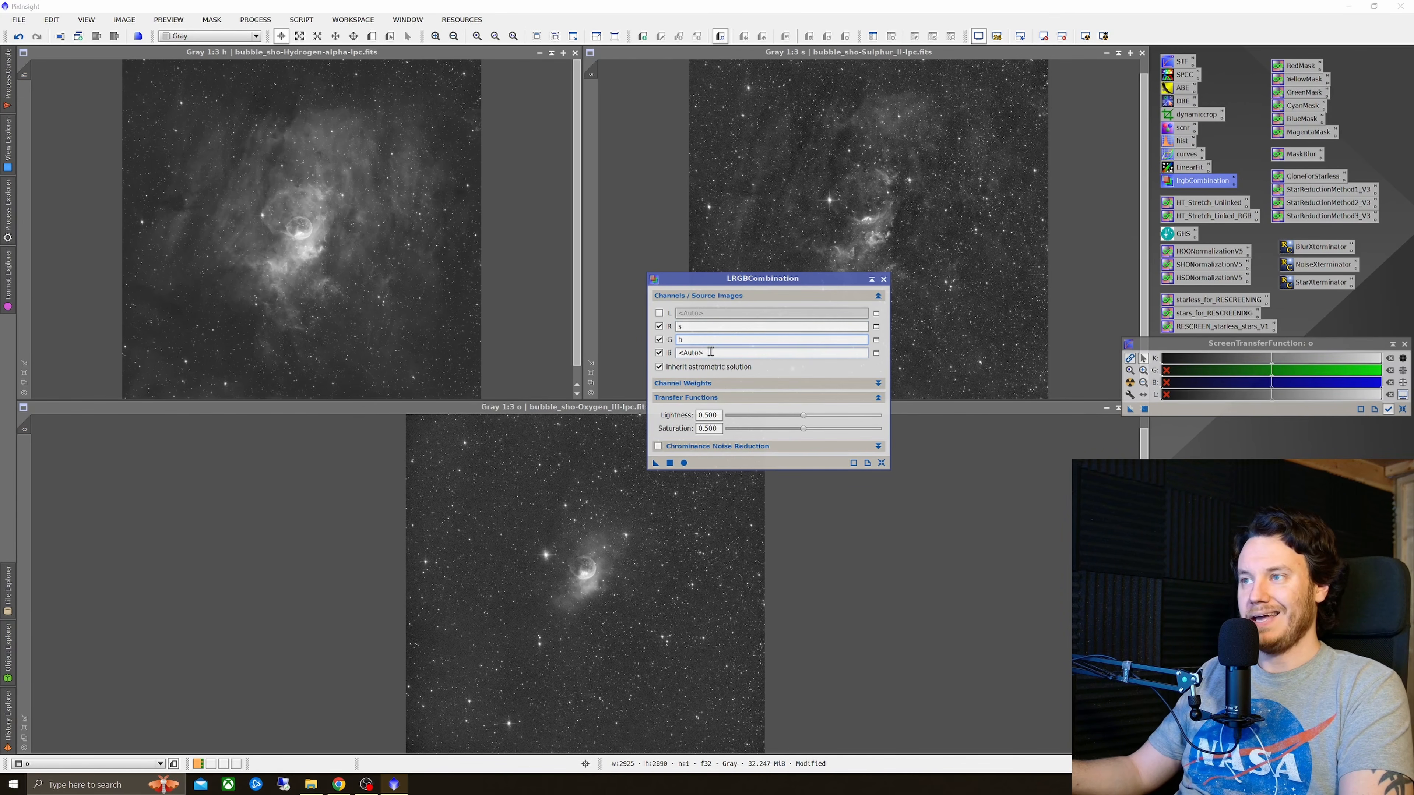
pyautogui.click(710, 352)
pyautogui.write('o')
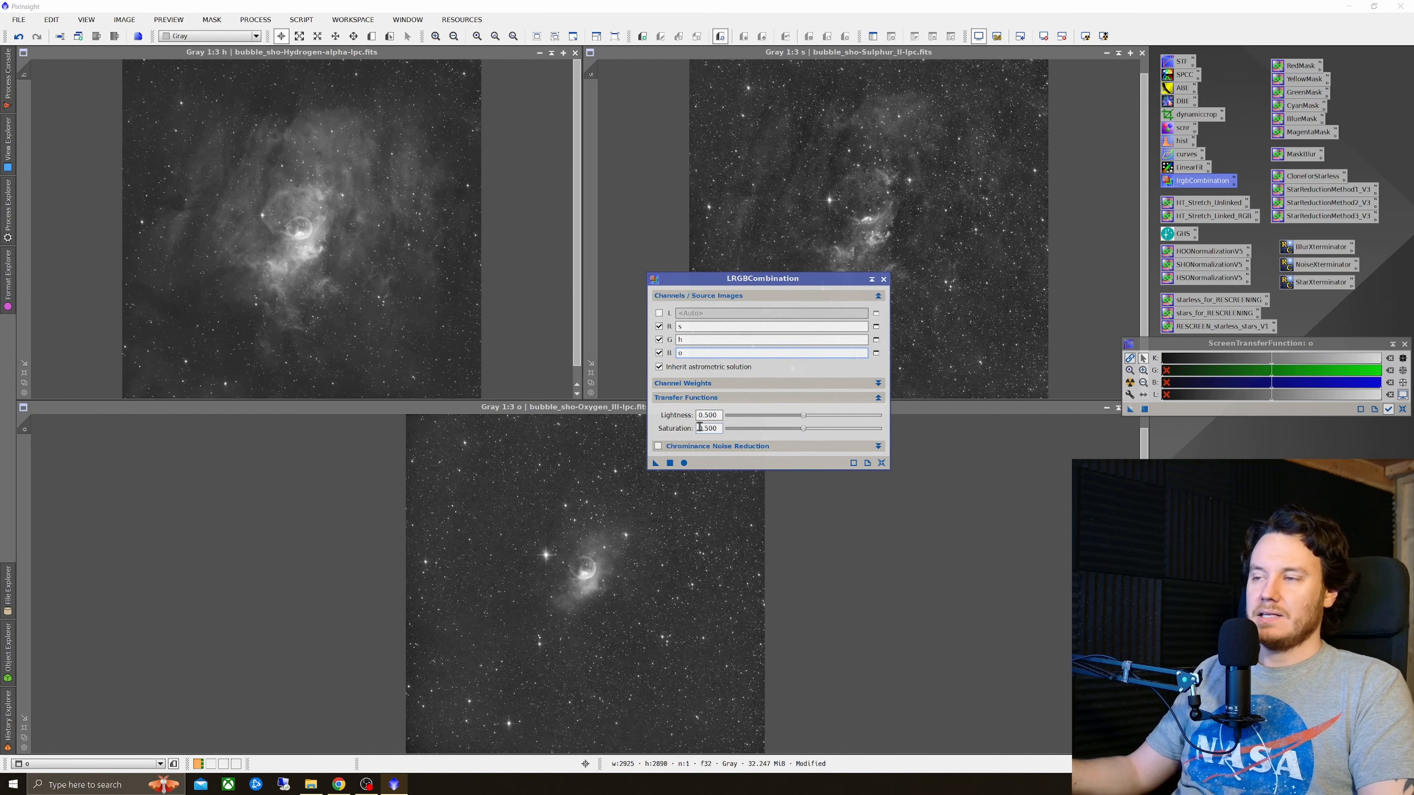
pyautogui.click(685, 463)
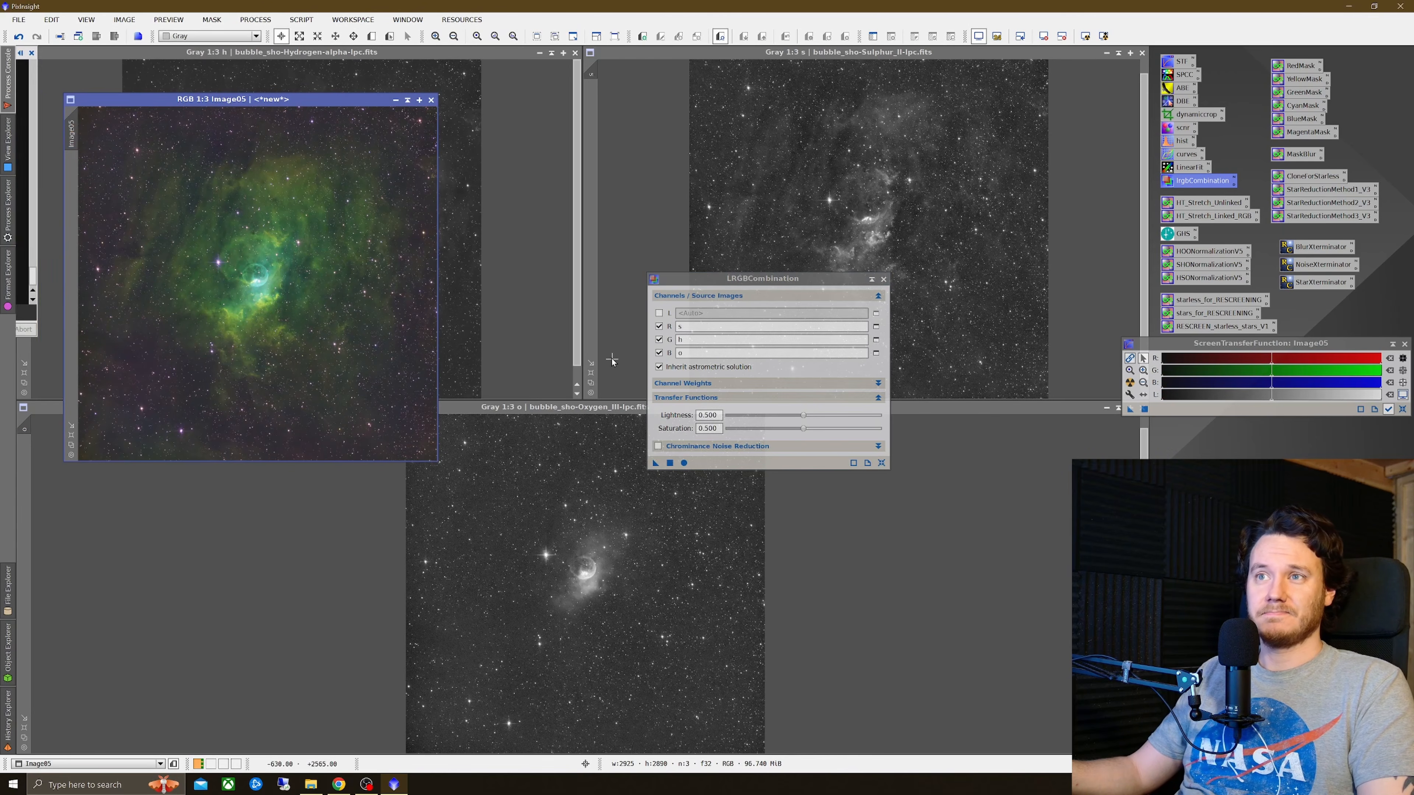
pyautogui.click(883, 279)
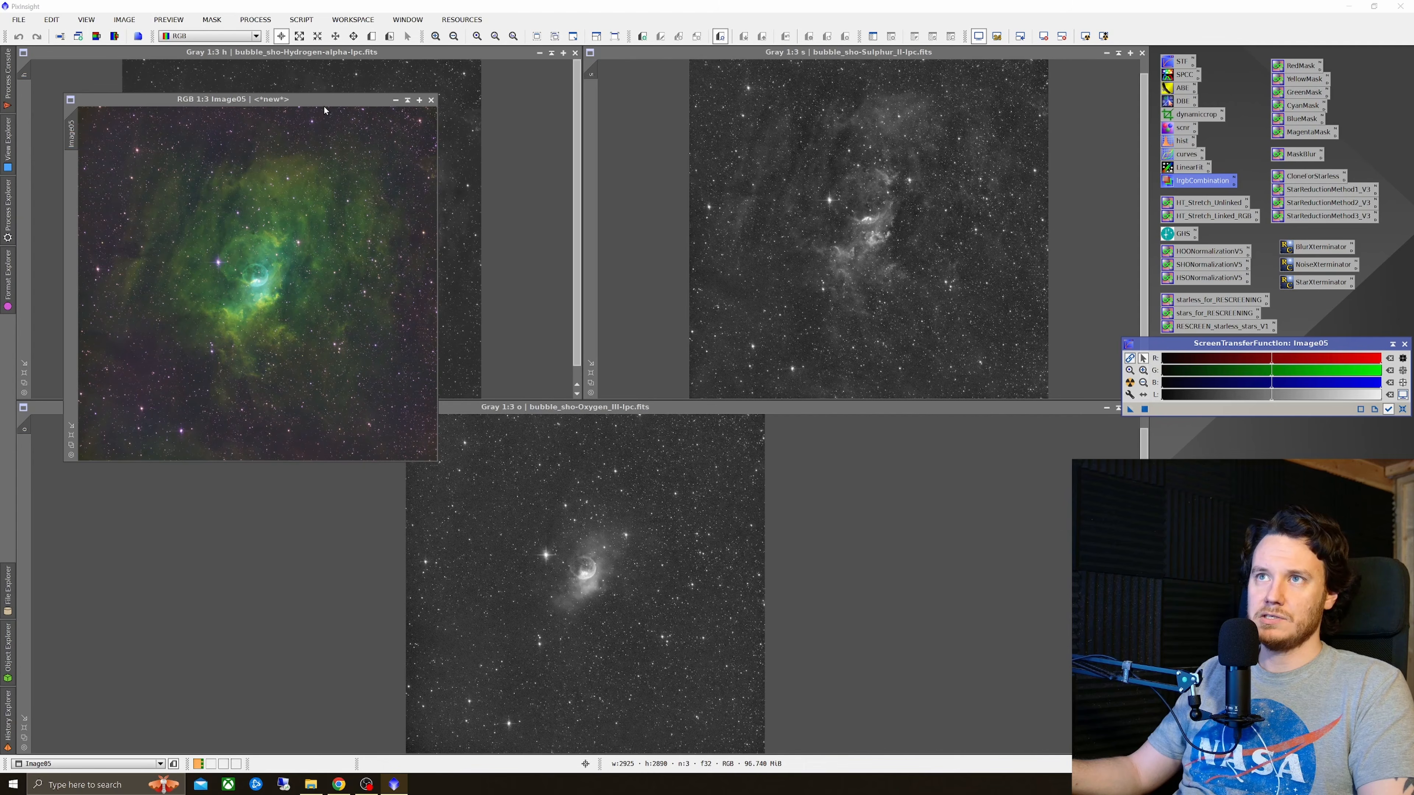
# Step: Apply the SCNR process to the combined colour image to remove its green cast
pyautogui.moveTo(324, 101); pyautogui.dragTo(740, 195)
pyautogui.scroll(2, 753, 405)
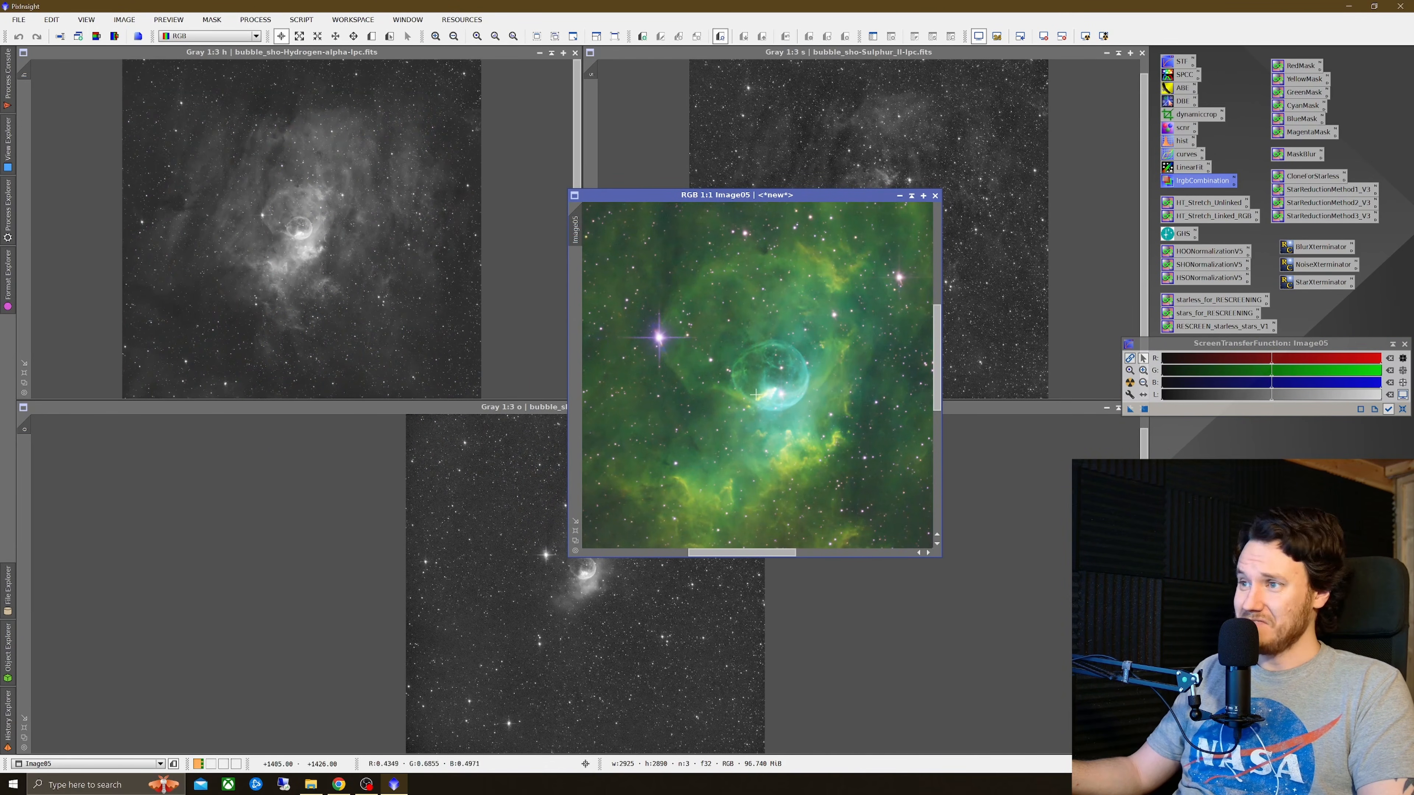
pyautogui.scroll(-1, 755, 394)
pyautogui.scroll(1, 767, 405)
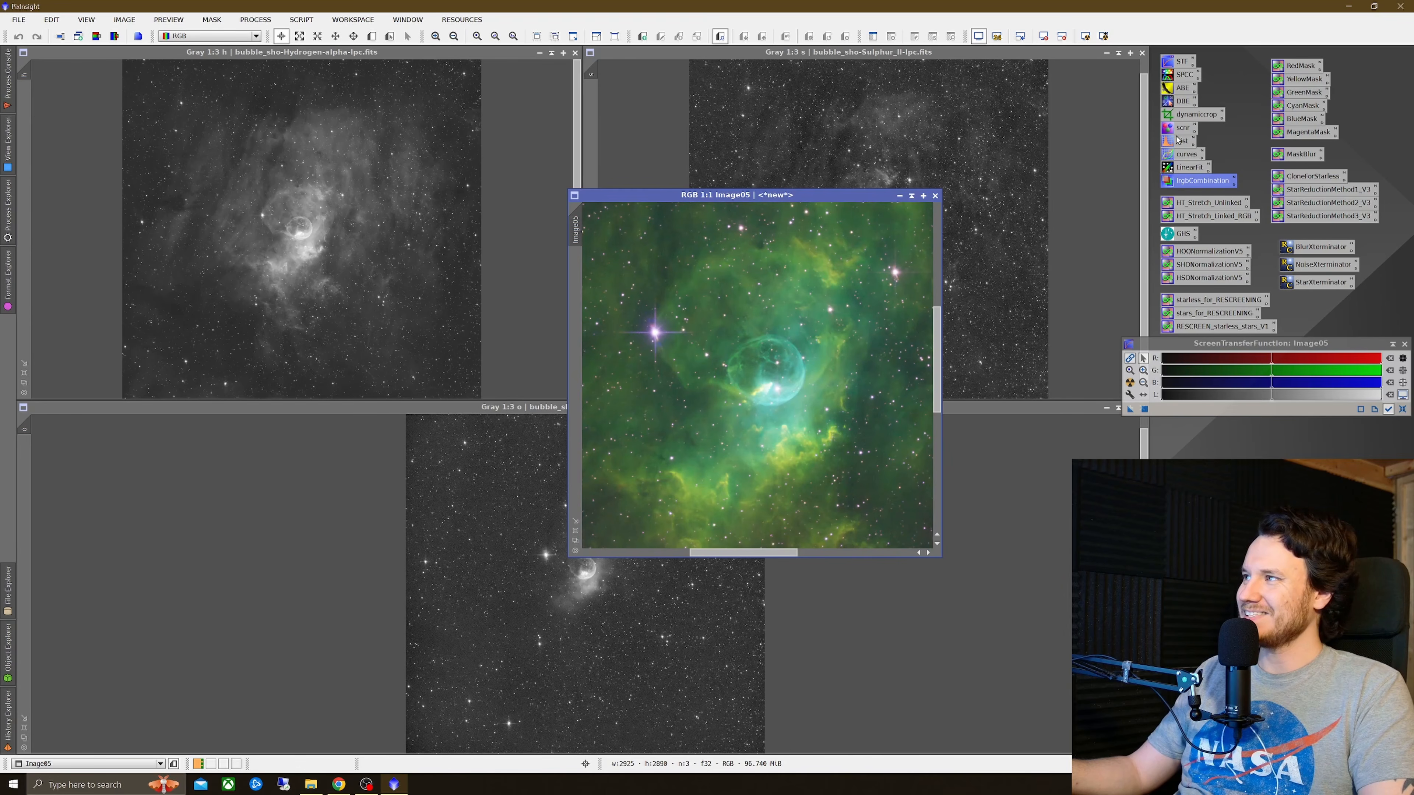
pyautogui.moveTo(1185, 132); pyautogui.dragTo(788, 365)
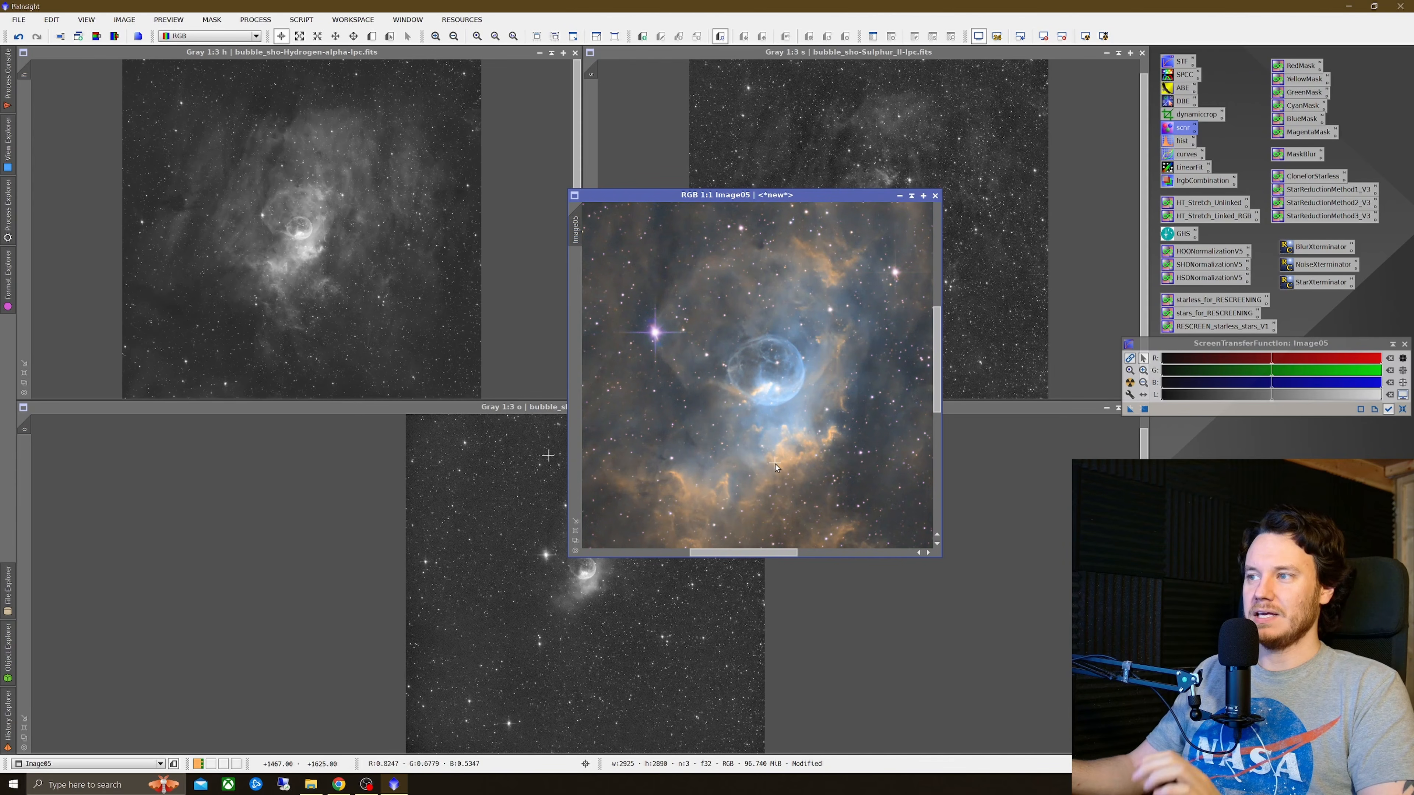
# Step: Inspect the combined SHO image at several zoom levels, panning around the bubble and star field
pyautogui.scroll(-1, 757, 440)
pyautogui.scroll(-2, 757, 440)
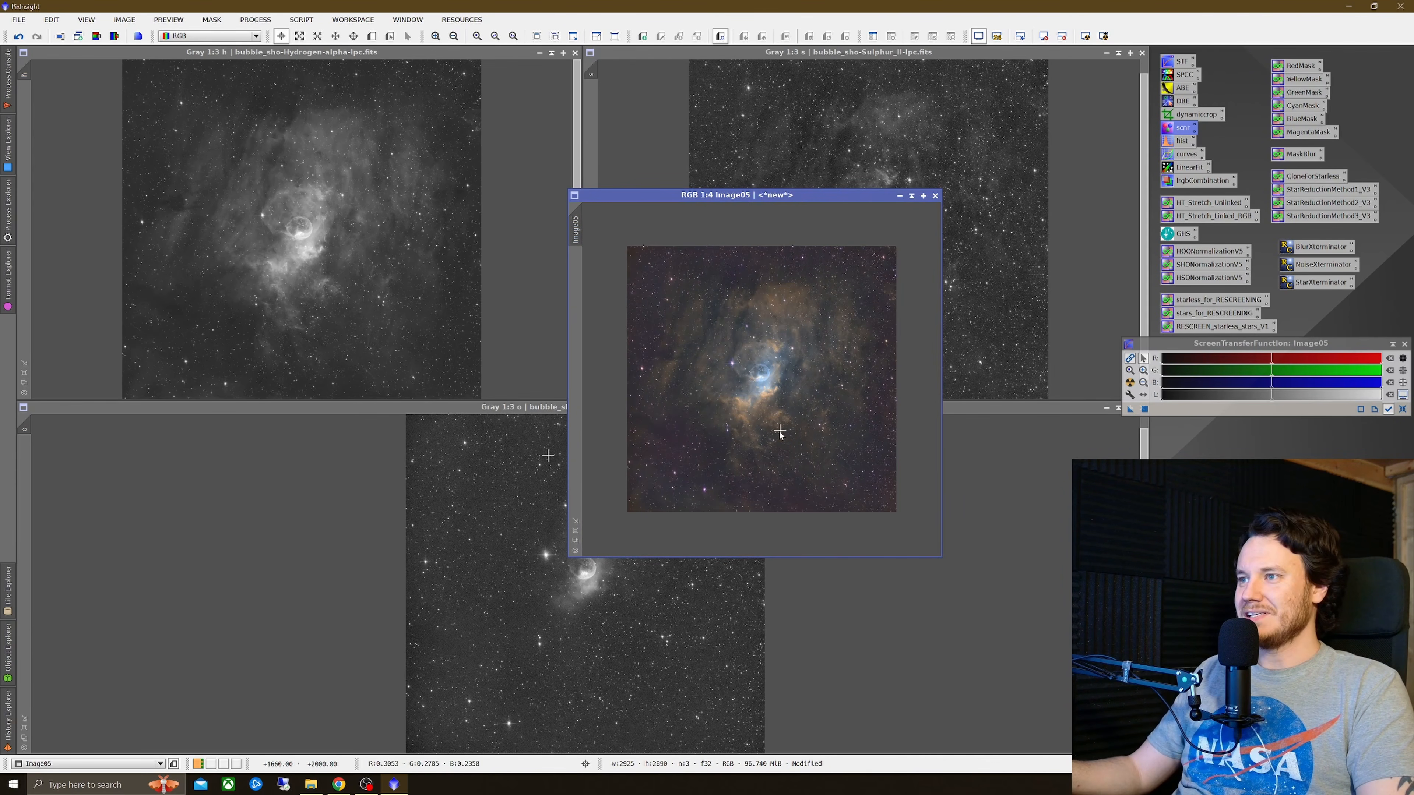
pyautogui.scroll(1, 748, 384)
pyautogui.scroll(3, 662, 480)
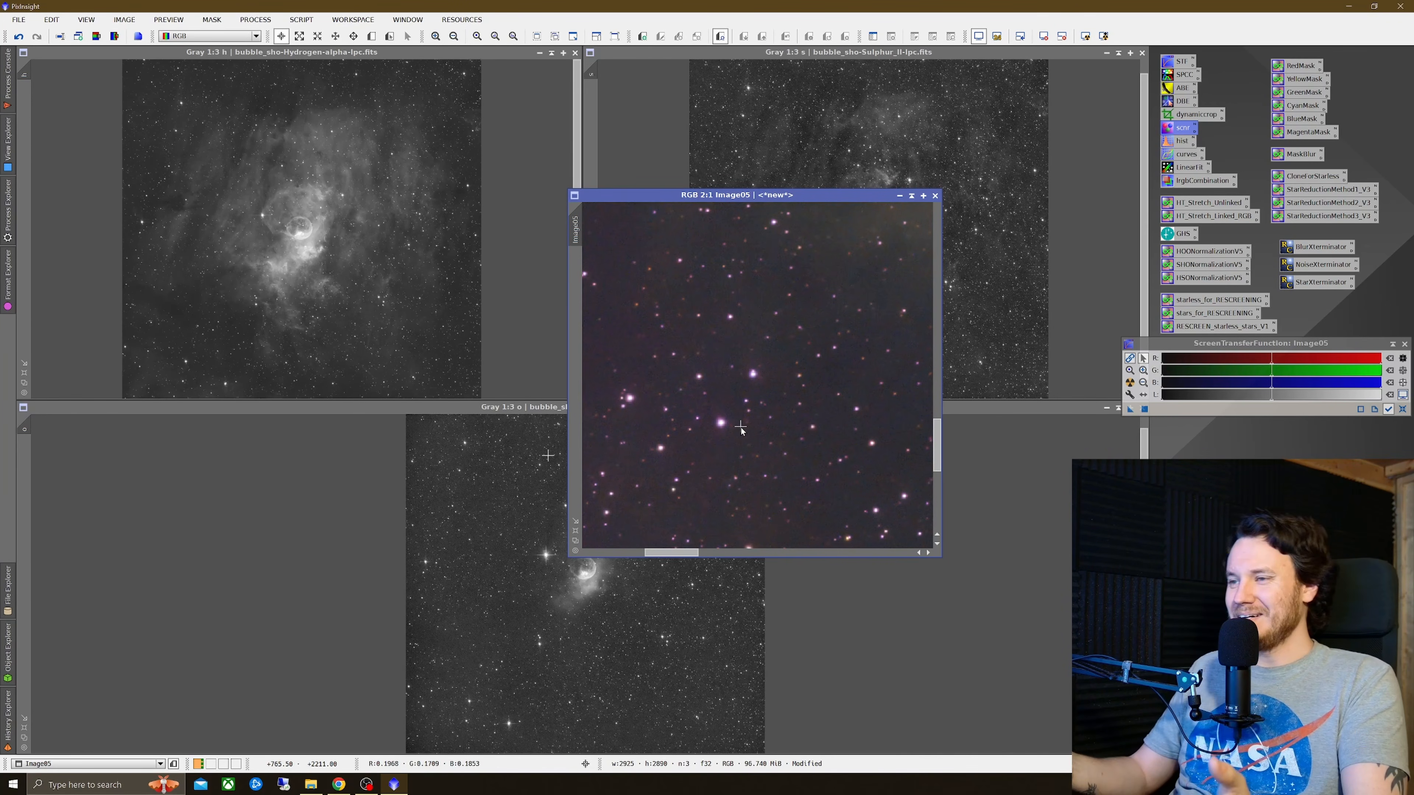
pyautogui.moveTo(936, 440); pyautogui.dragTo(931, 372)
pyautogui.moveTo(671, 553); pyautogui.dragTo(730, 566)
pyautogui.moveTo(941, 378); pyautogui.dragTo(935, 360)
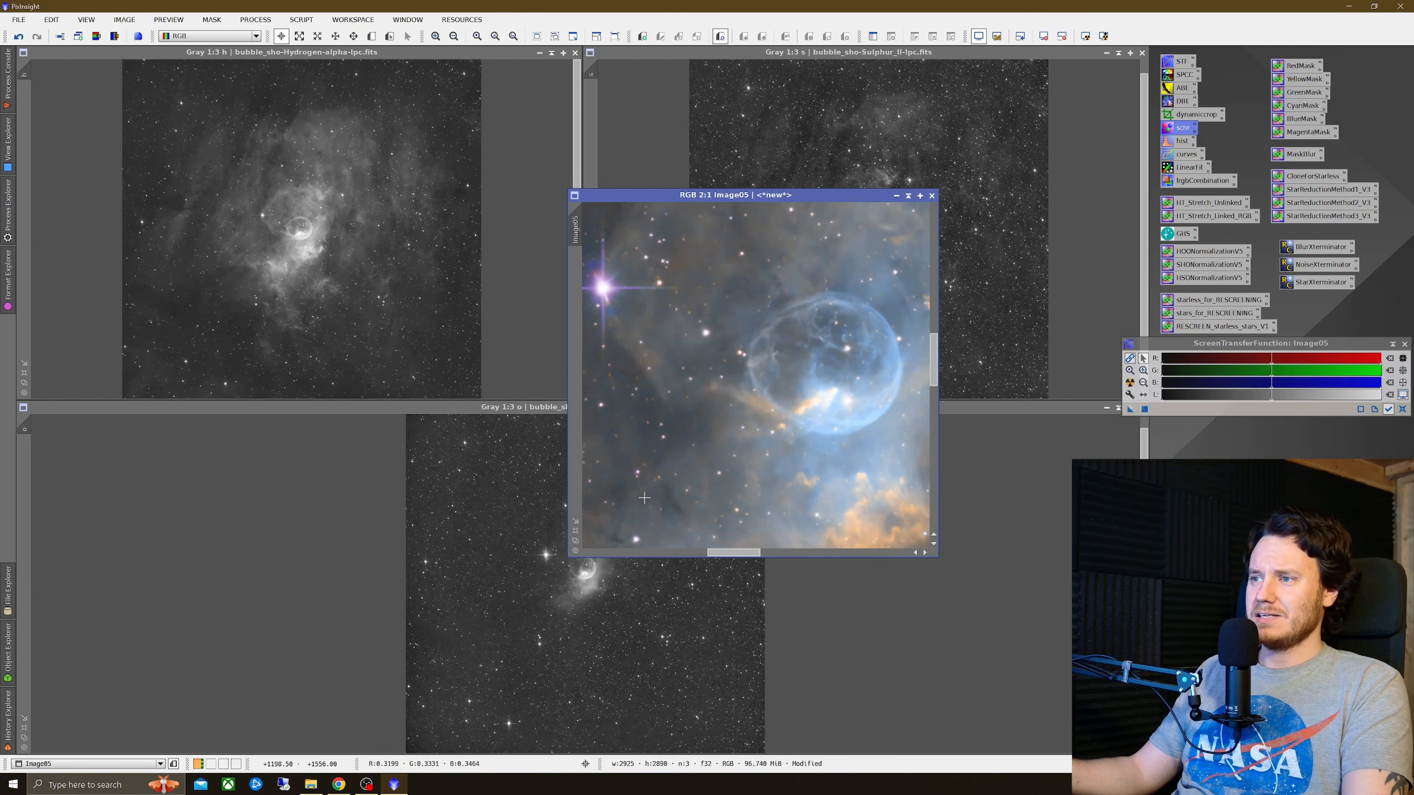
pyautogui.scroll(-2, 643, 497)
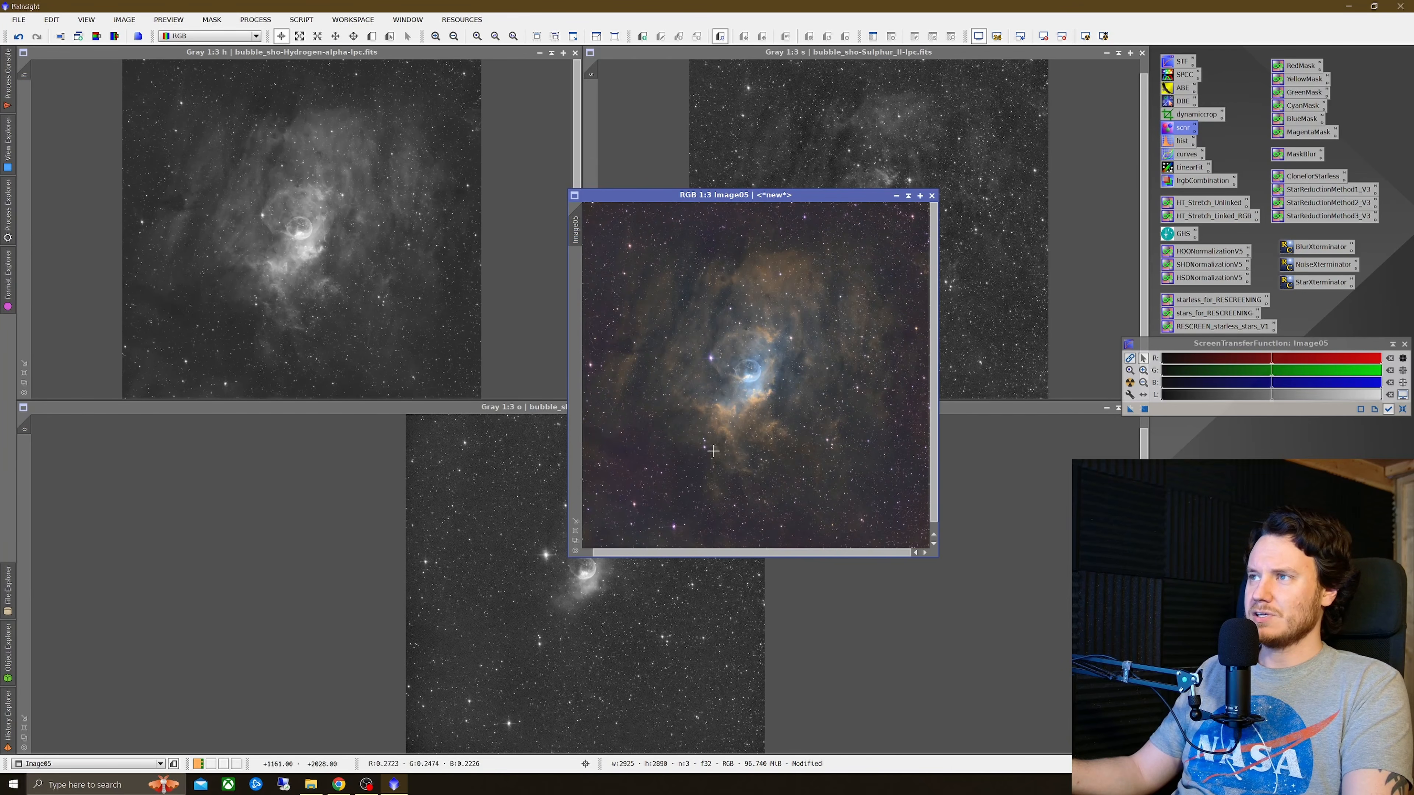
pyautogui.click(575, 520)
pyautogui.moveTo(869, 194); pyautogui.dragTo(434, 89)
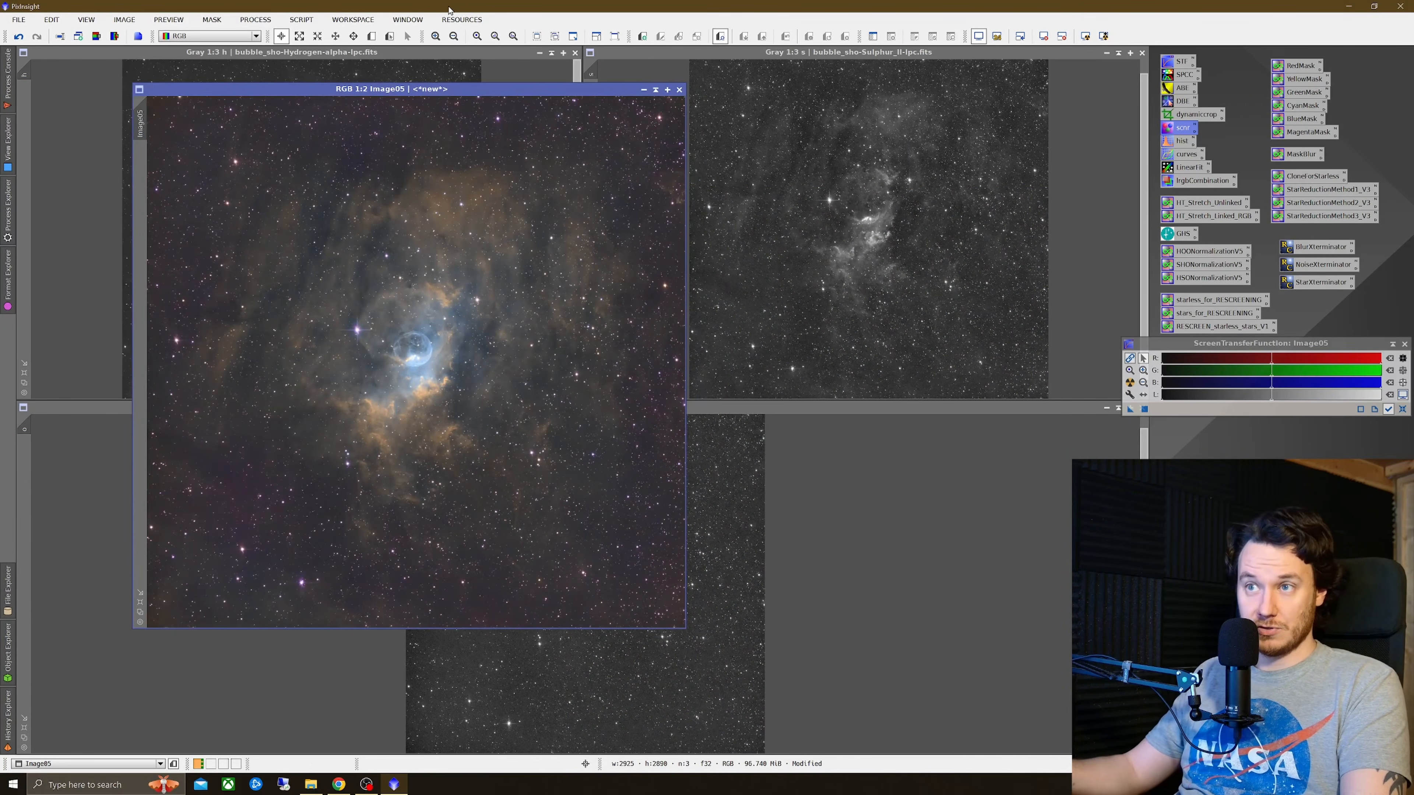
# Step: Run the CorrectMagentaStars utility script on the combined image with Amount 0.80 and preserve lightness
pyautogui.click(301, 21)
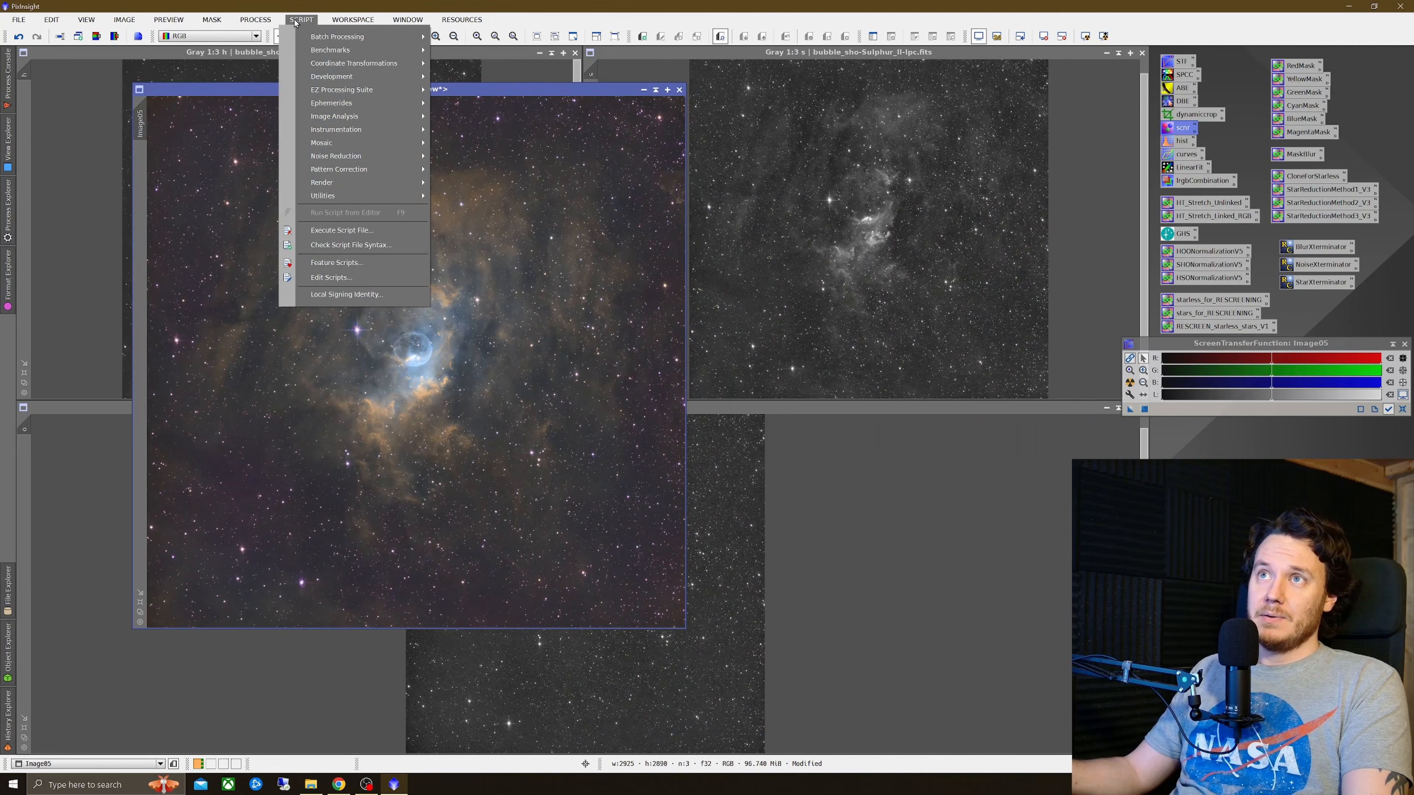
pyautogui.moveTo(341, 196)
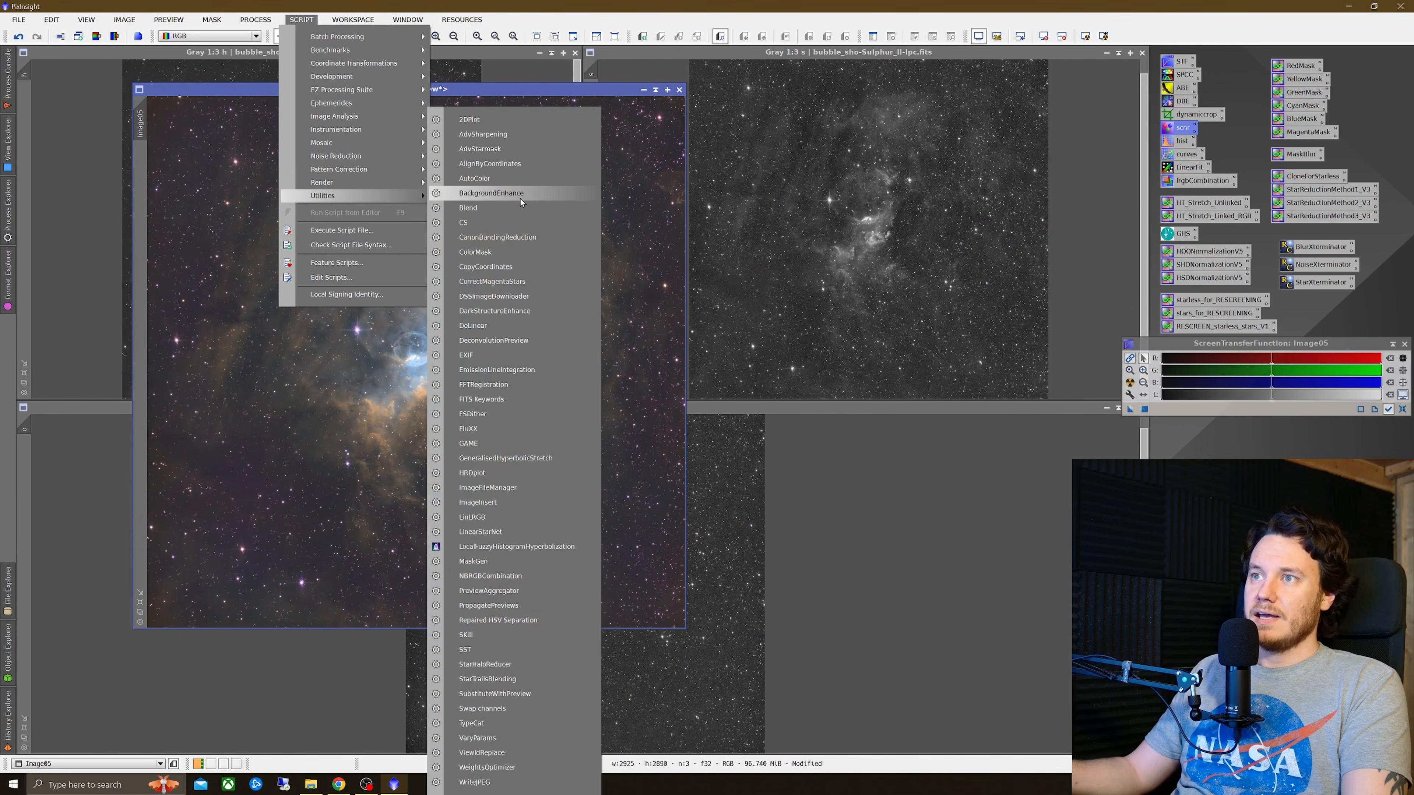
pyautogui.click(492, 282)
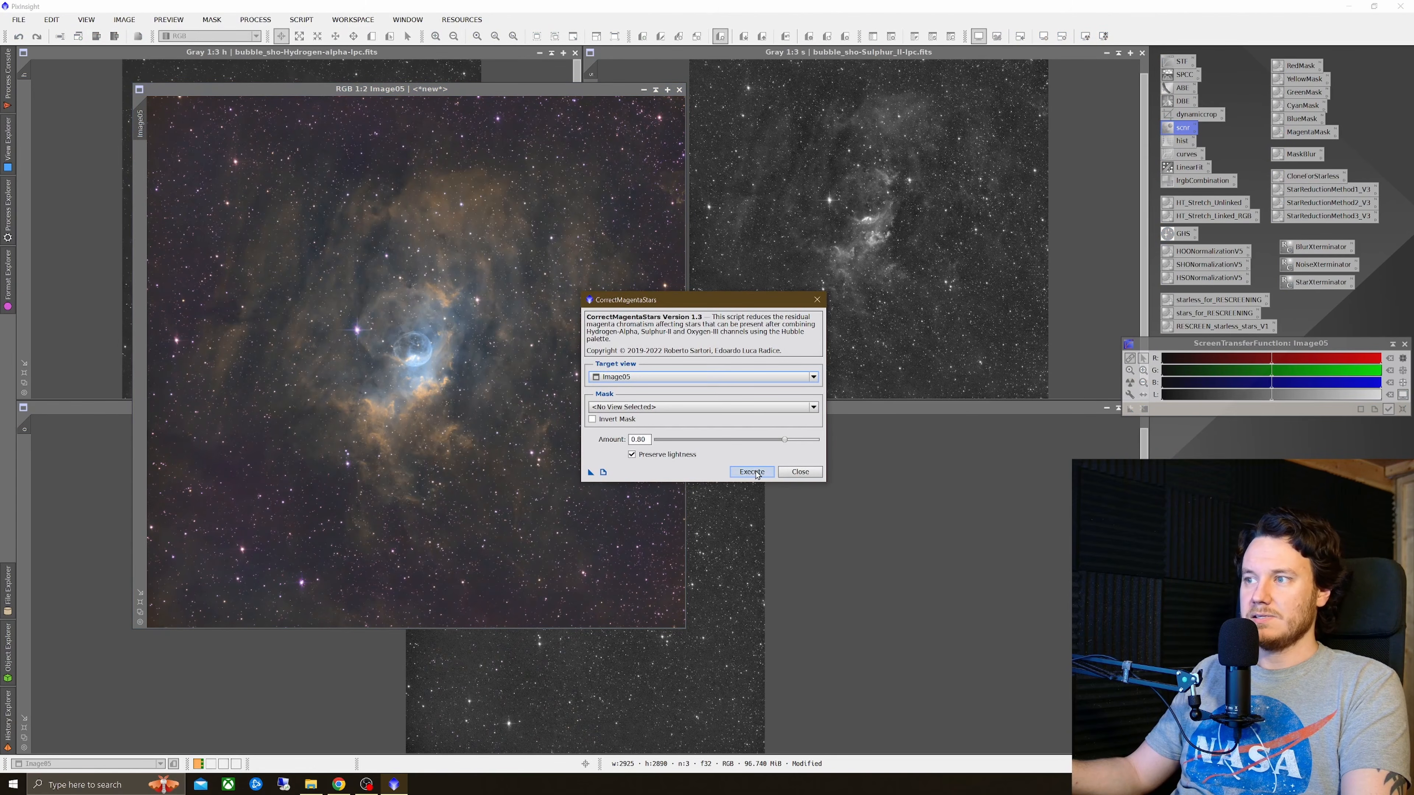
pyautogui.click(756, 473)
pyautogui.click(816, 299)
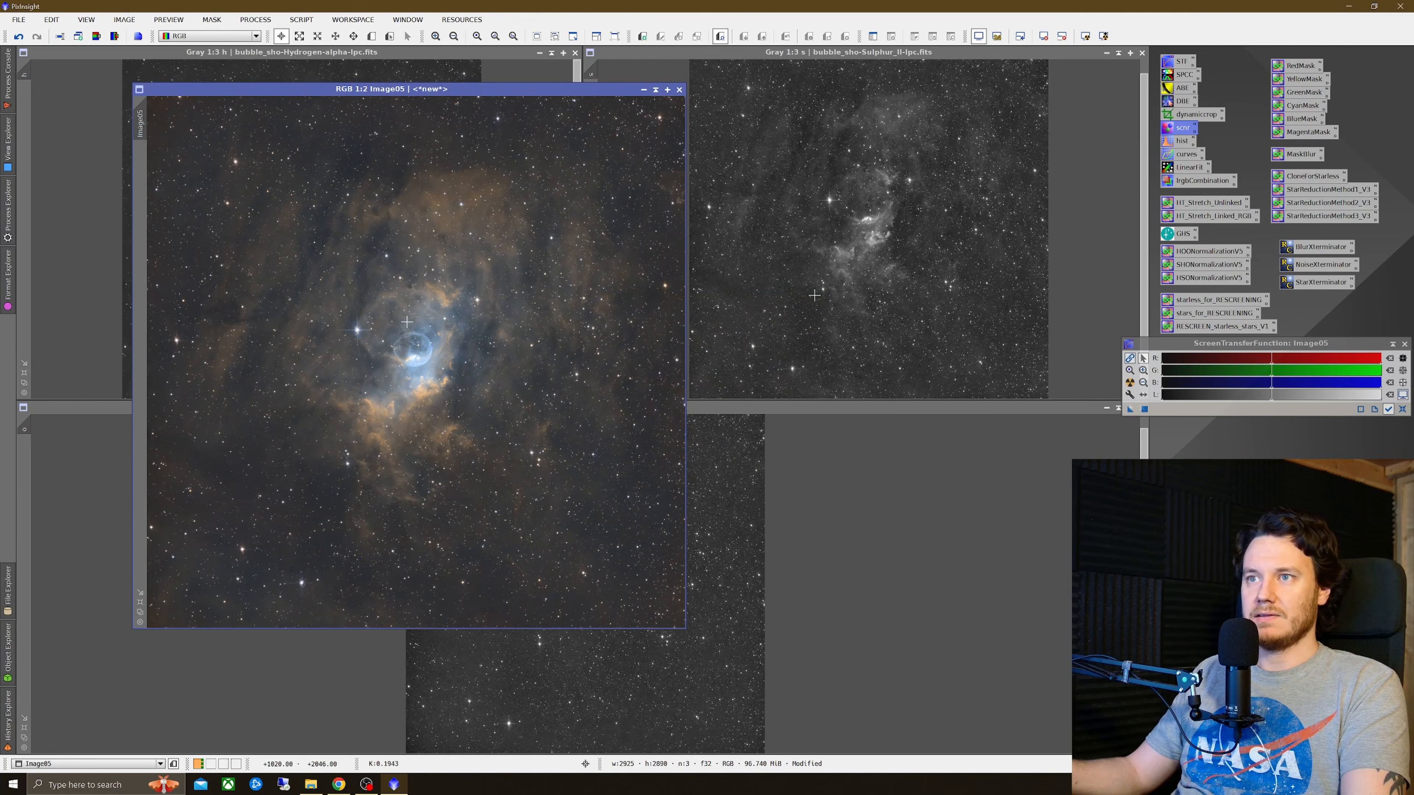
# Step: Zoom in on the combined image and compare it before and after the magenta-star correction by undoing and redoing it
pyautogui.scroll(2, 814, 295)
pyautogui.scroll(3, 362, 365)
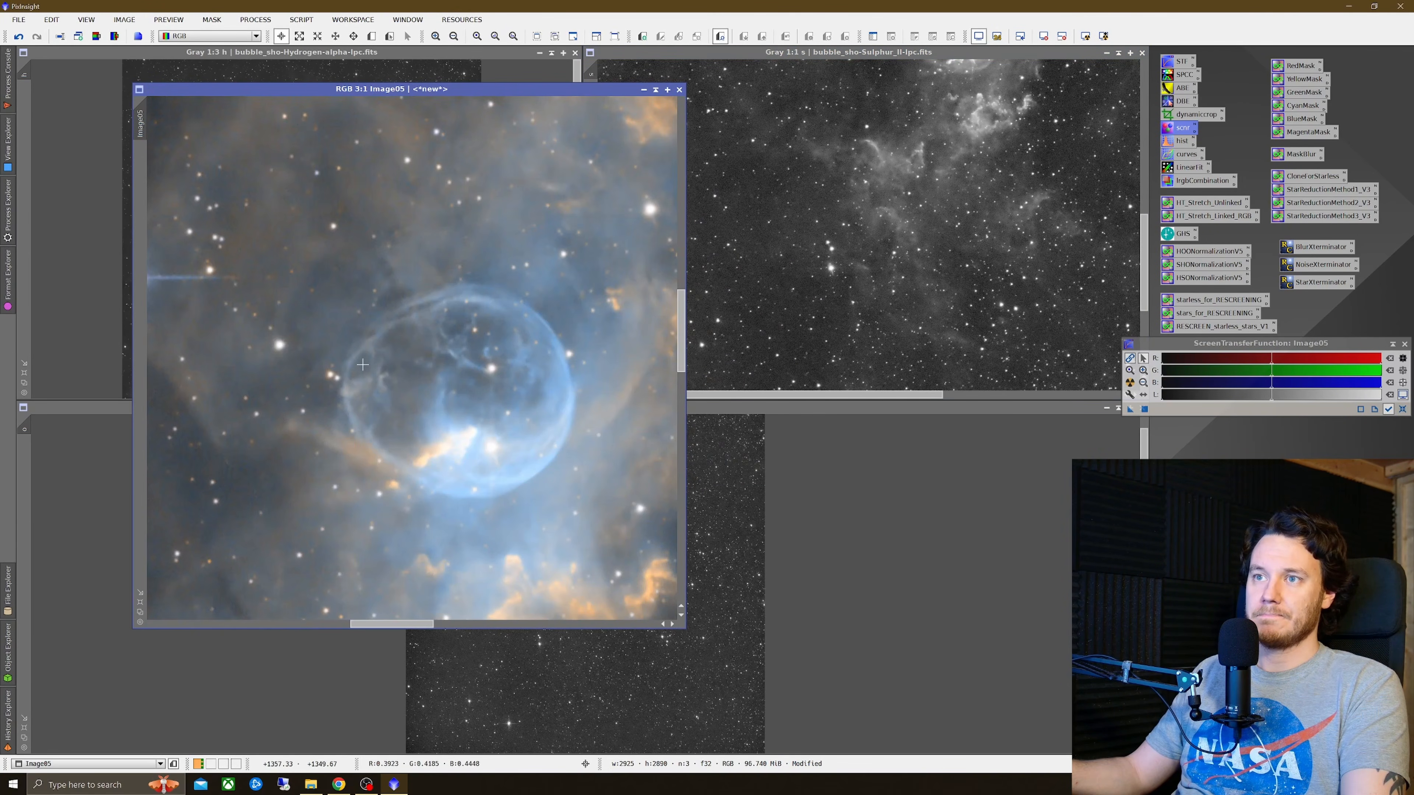
pyautogui.scroll(-1, 362, 385)
pyautogui.rightClick(203, 328)
pyautogui.click(258, 338)
pyautogui.rightClick(257, 334)
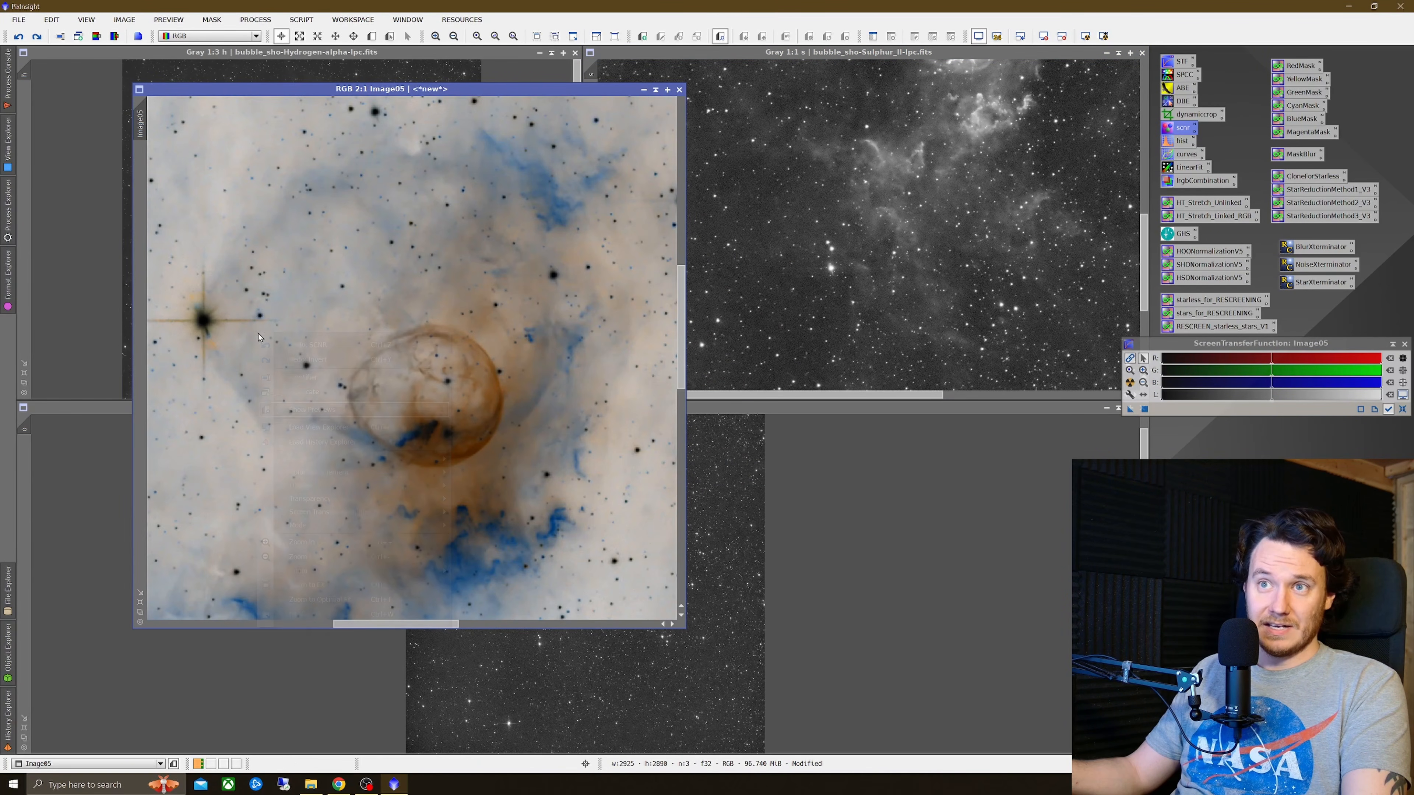
pyautogui.click(320, 359)
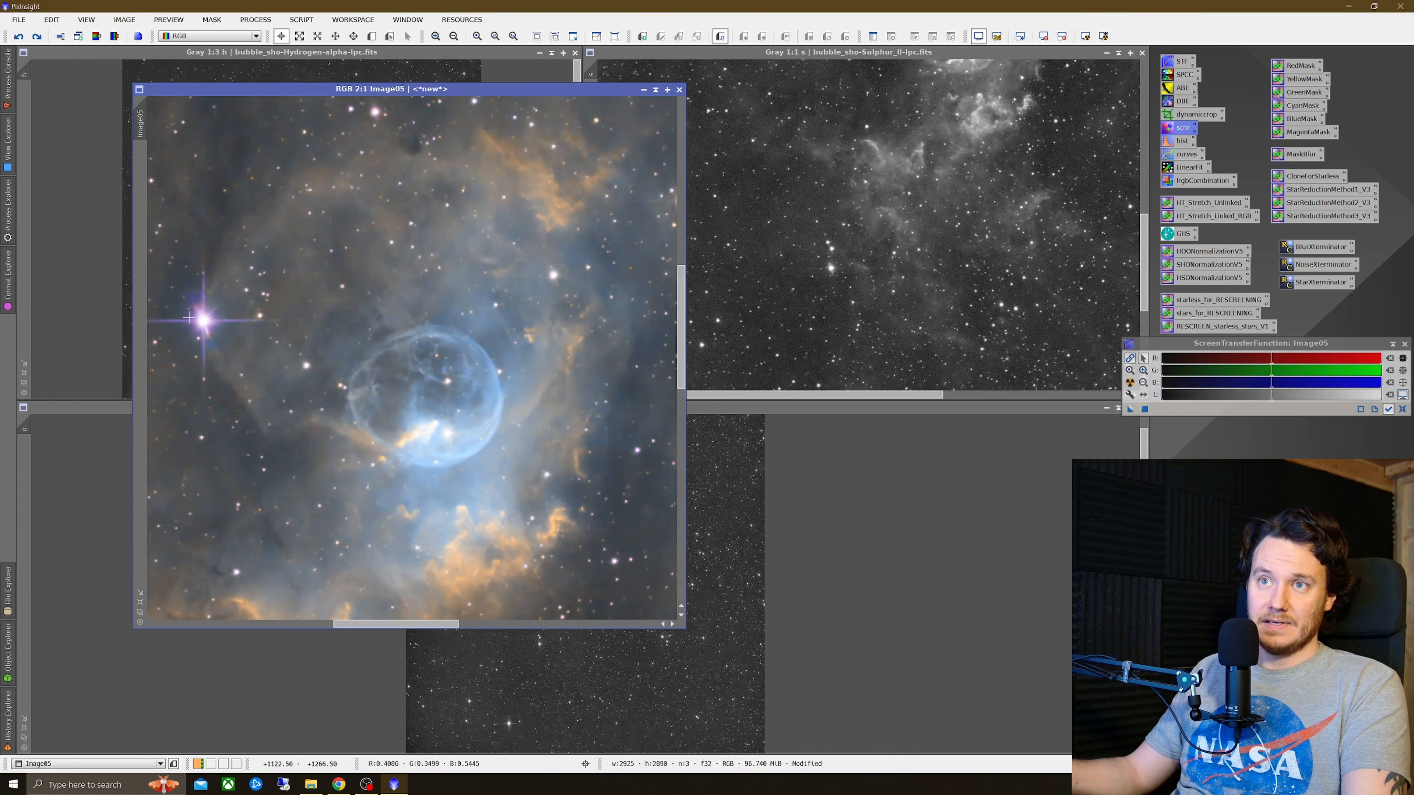
pyautogui.rightClick(372, 330)
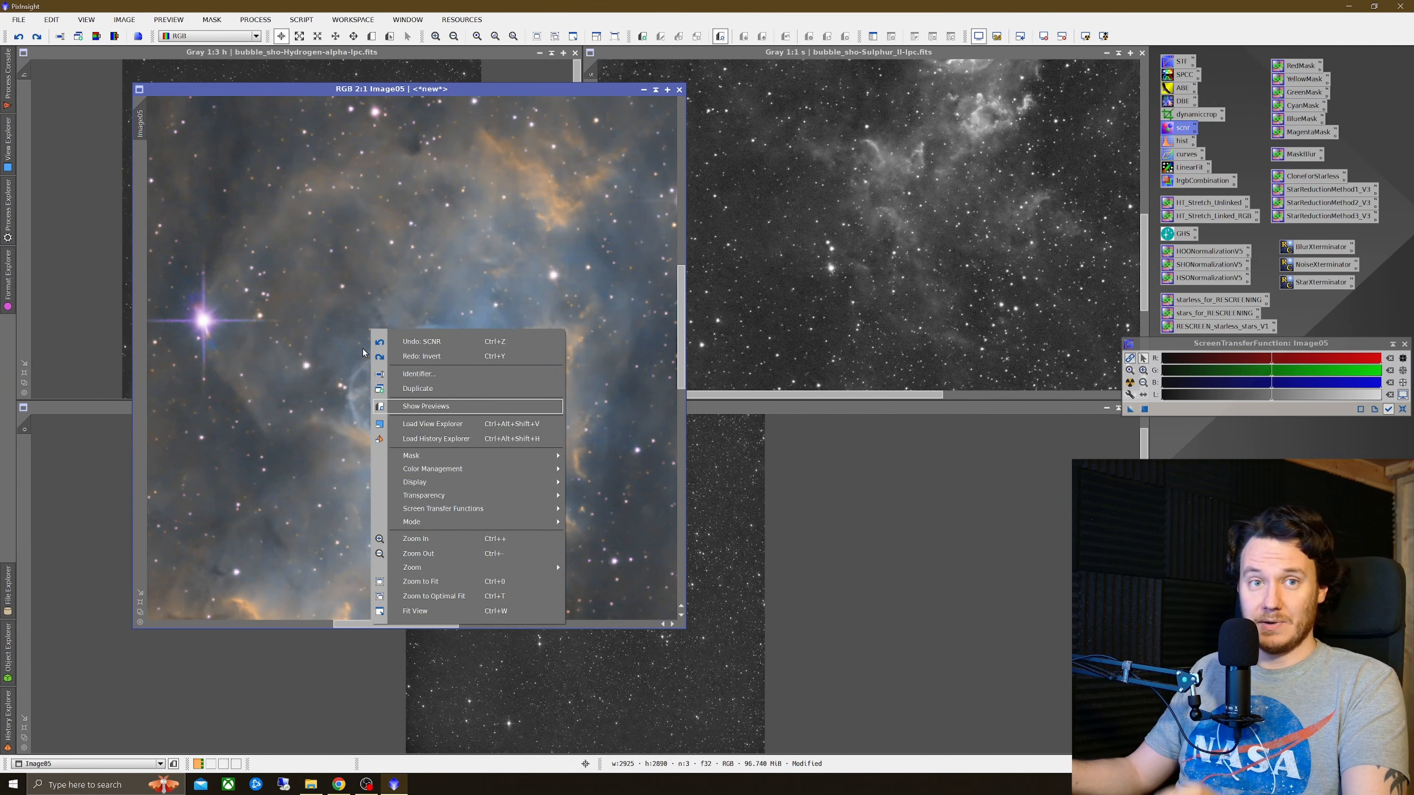
pyautogui.click(428, 361)
pyautogui.rightClick(433, 342)
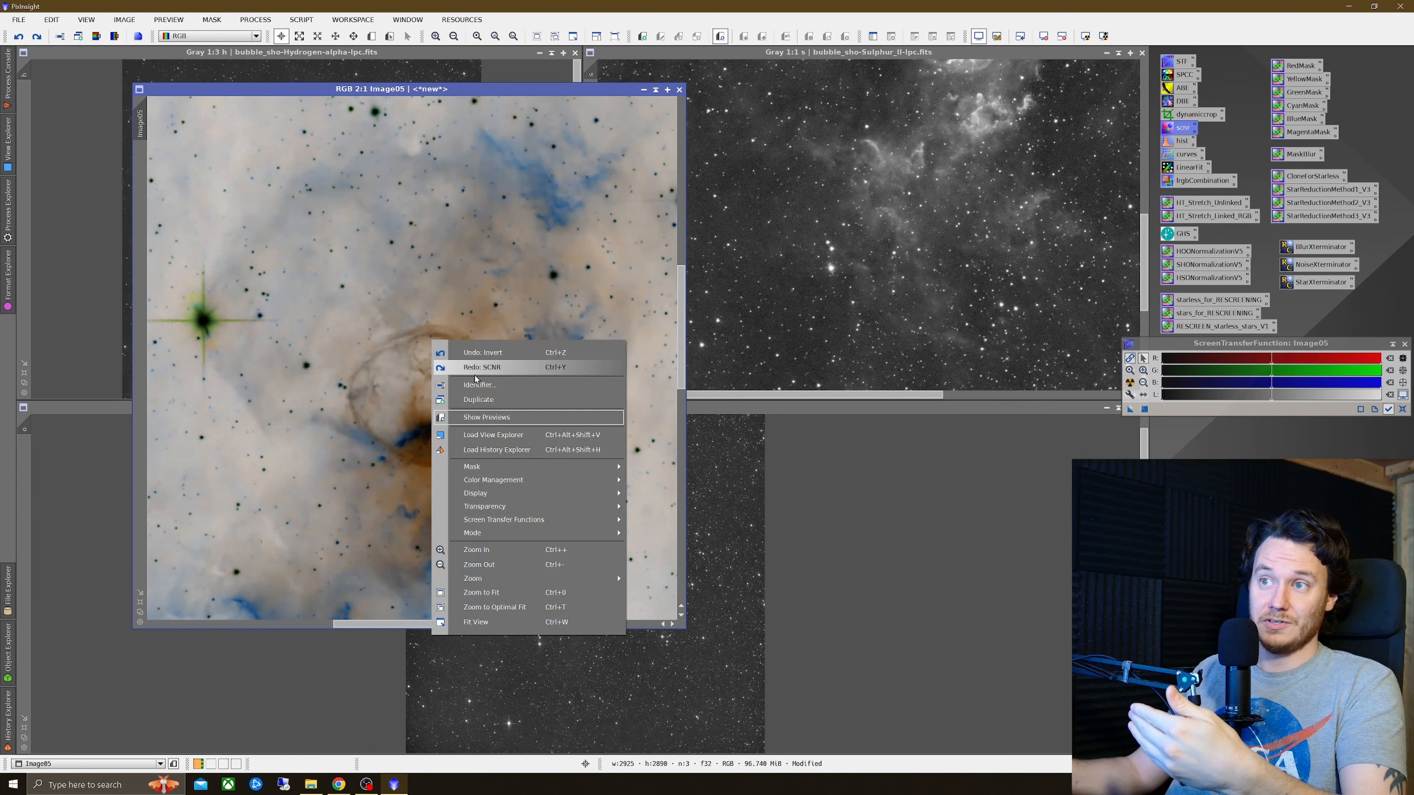
pyautogui.click(475, 370)
pyautogui.rightClick(485, 345)
pyautogui.click(504, 354)
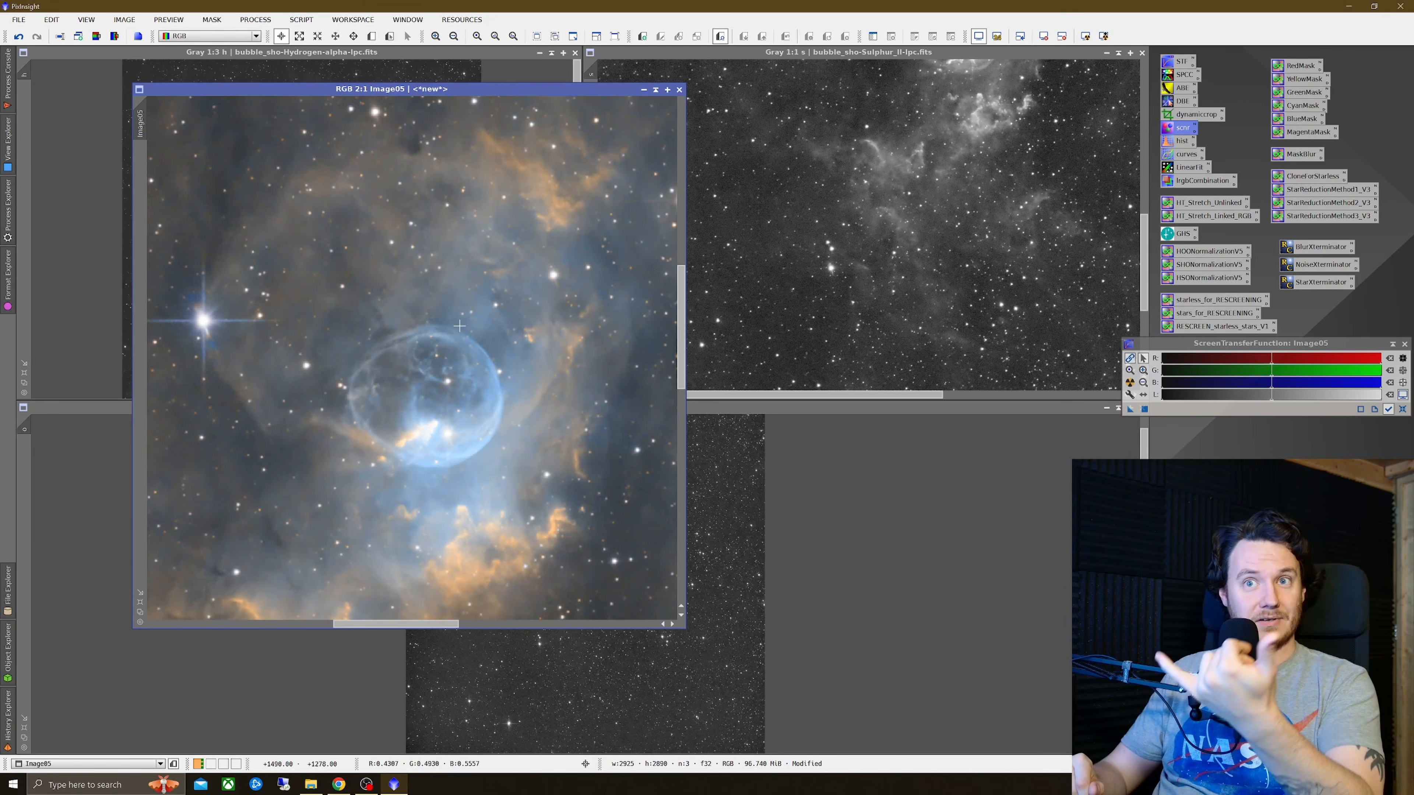
# Step: Duplicate the combined image into a clone and enlarge the clone's window
pyautogui.scroll(-2, 493, 351)
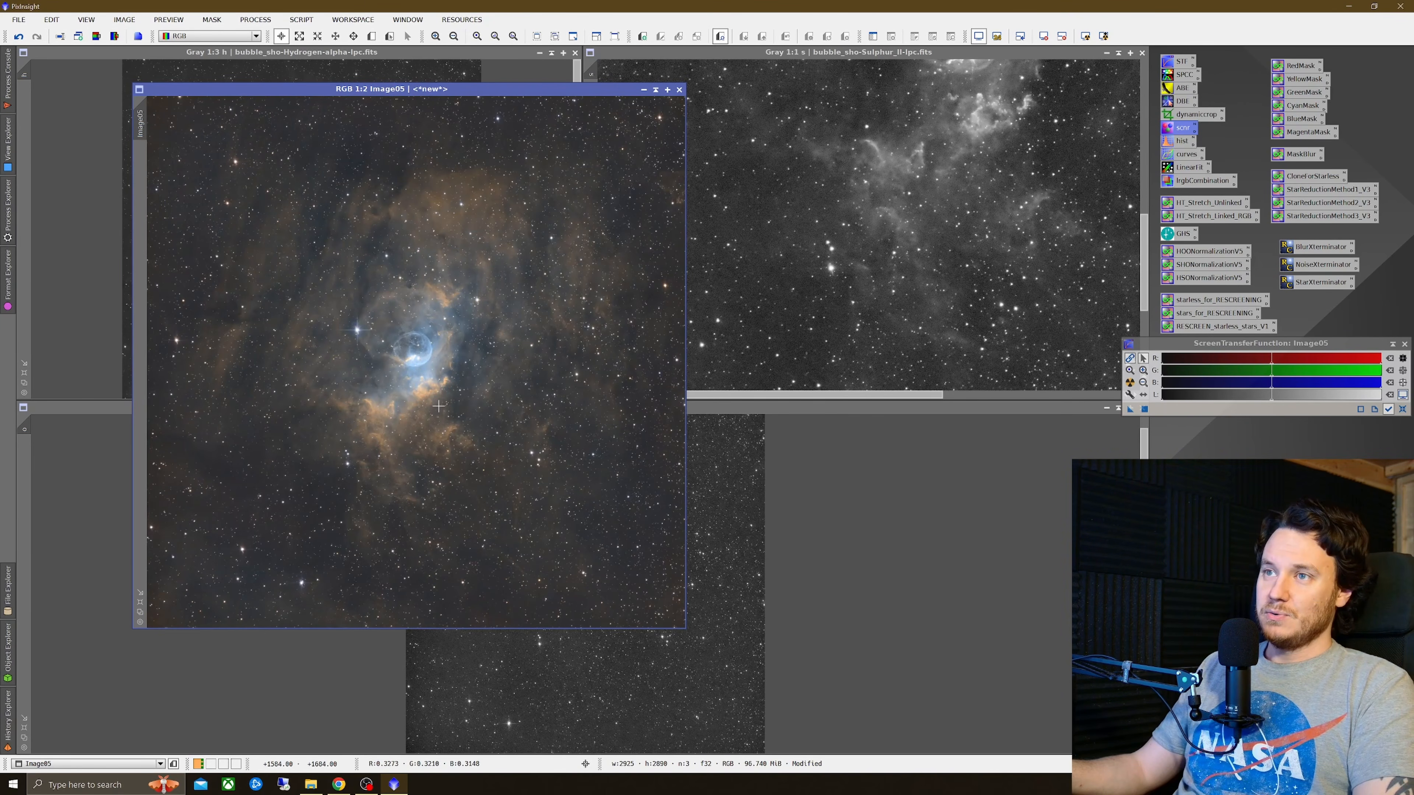
pyautogui.scroll(-1, 384, 321)
pyautogui.scroll(1, 383, 316)
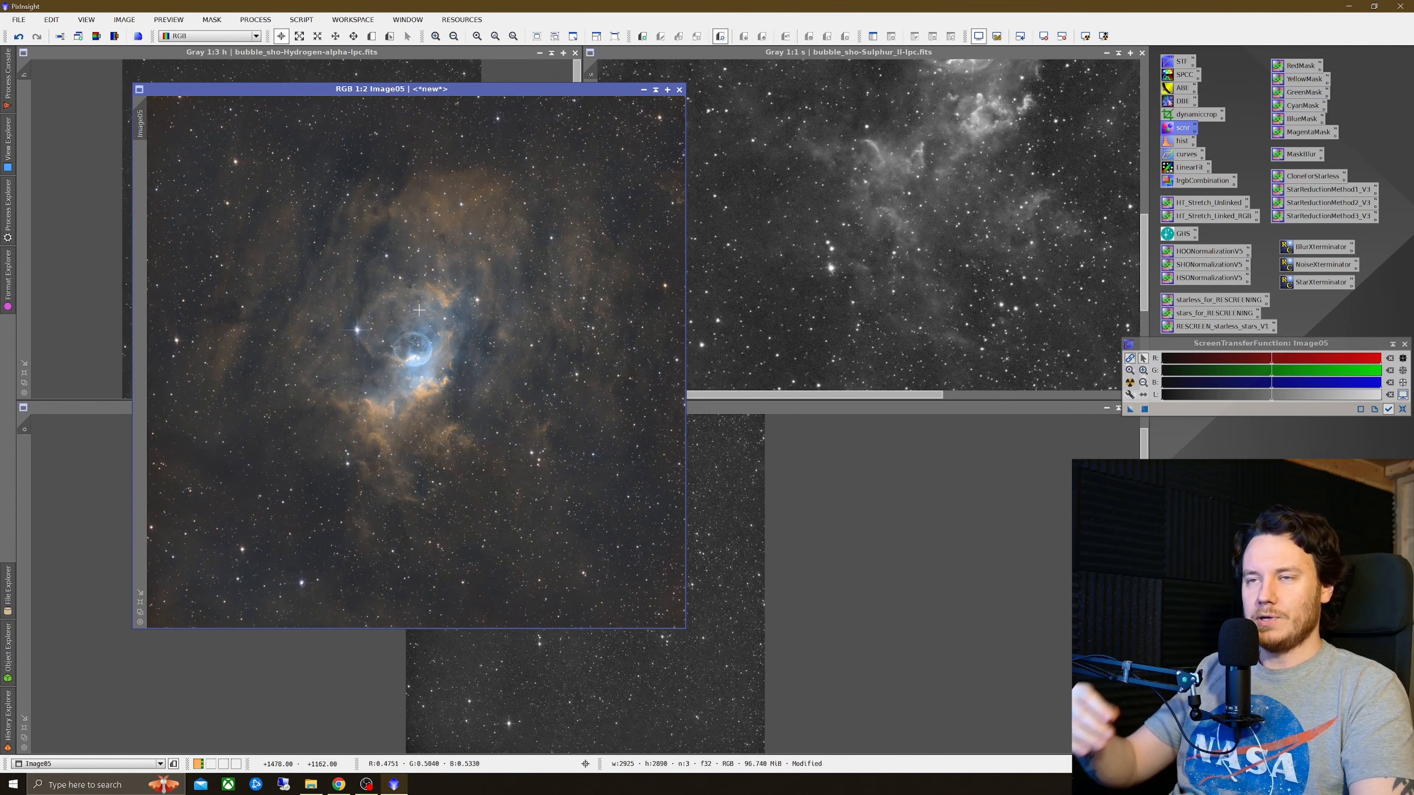
pyautogui.moveTo(143, 119); pyautogui.dragTo(252, 167)
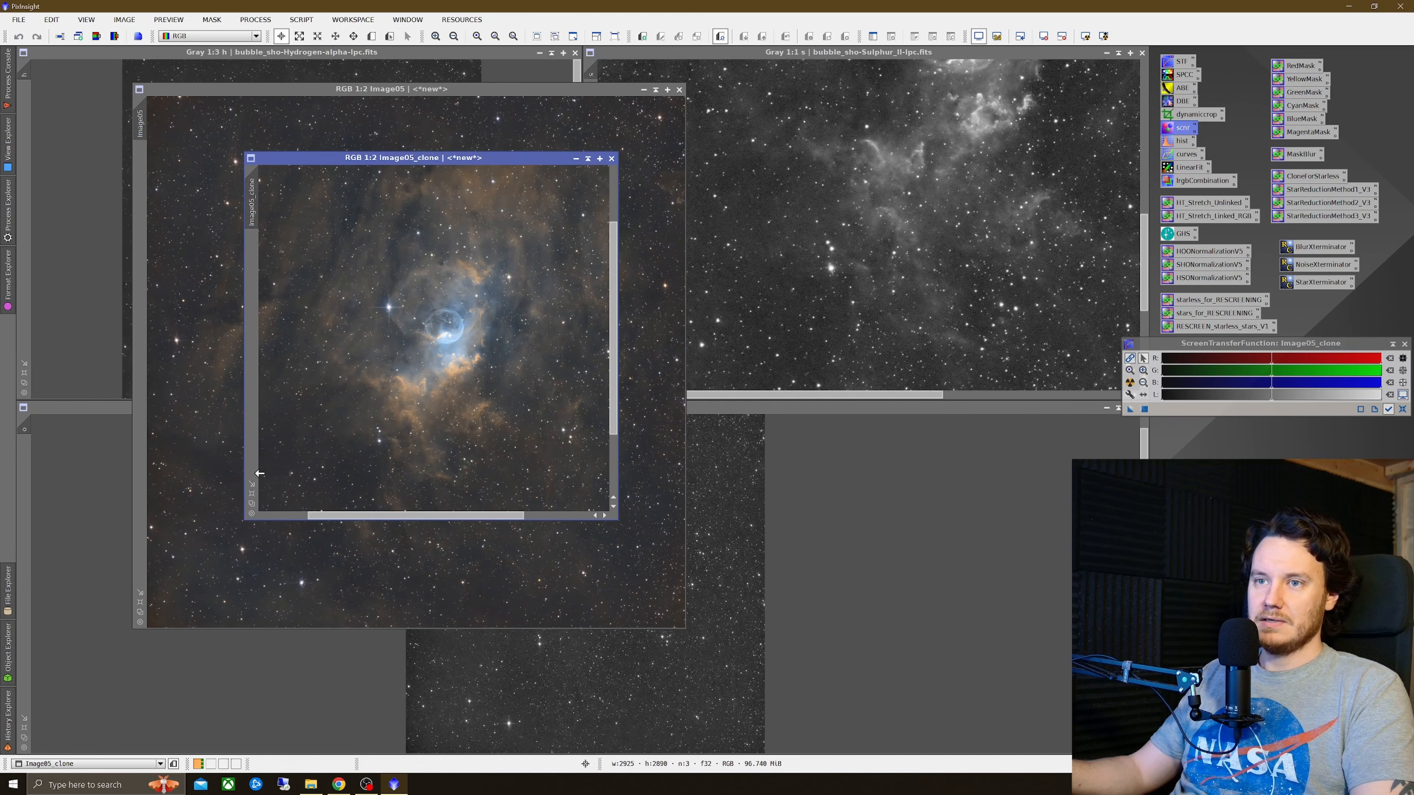
pyautogui.click(251, 493)
pyautogui.moveTo(587, 163); pyautogui.dragTo(581, 134)
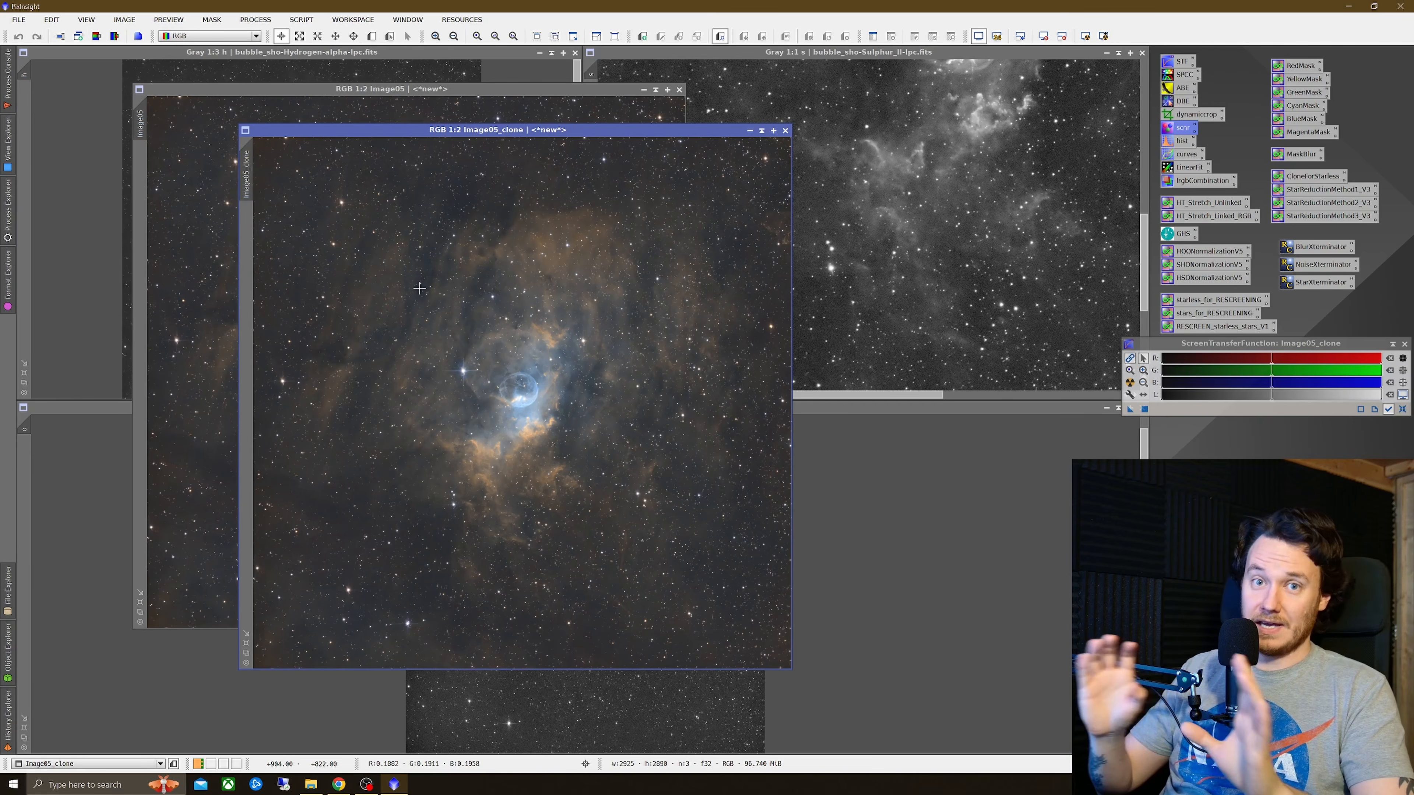
# Step: Open CurvesTransformation and apply a brightening curve to the clone, raising a point at input 0.36824 to output 0.59104
pyautogui.doubleClick(1188, 155)
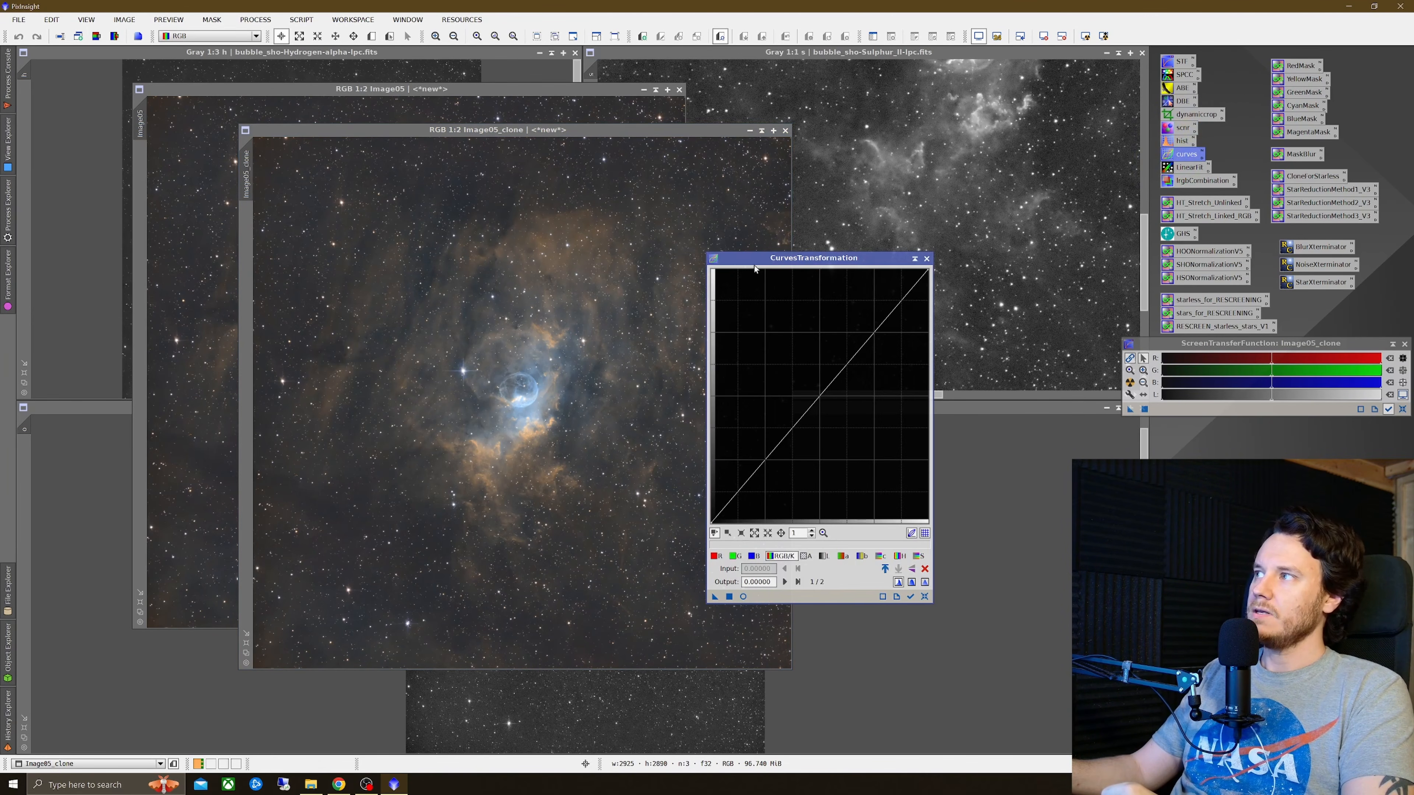
pyautogui.moveTo(849, 260); pyautogui.dragTo(931, 190)
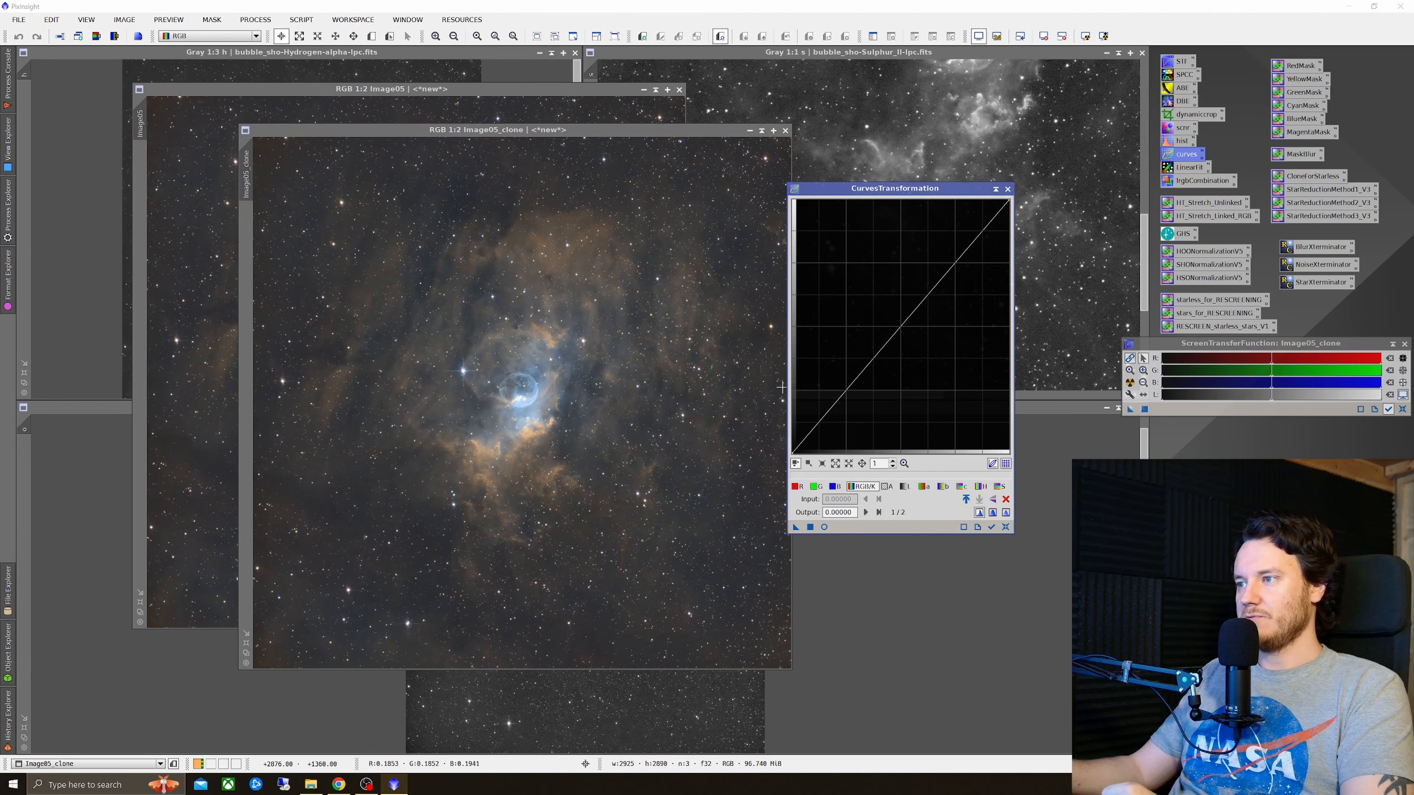
pyautogui.click(559, 132)
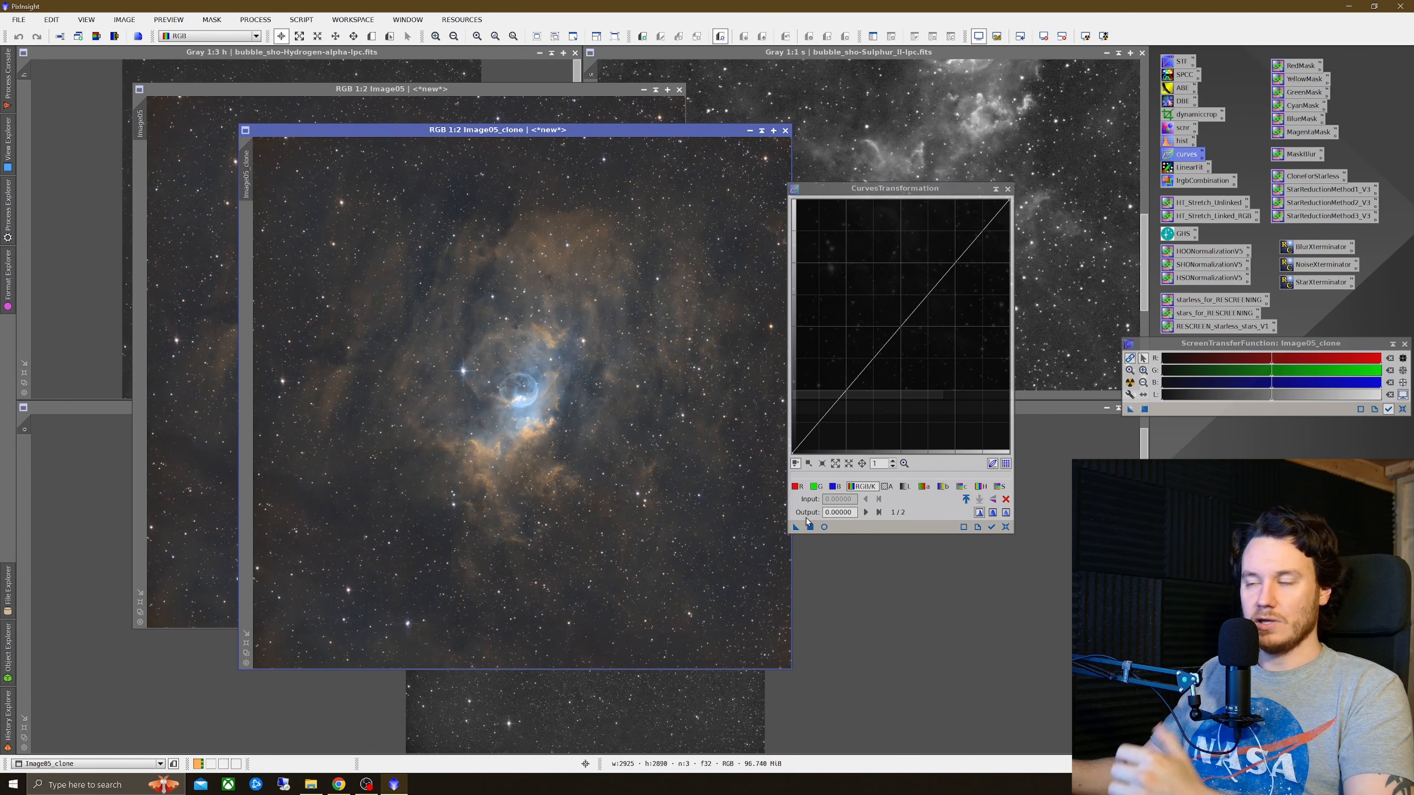
pyautogui.click(823, 527)
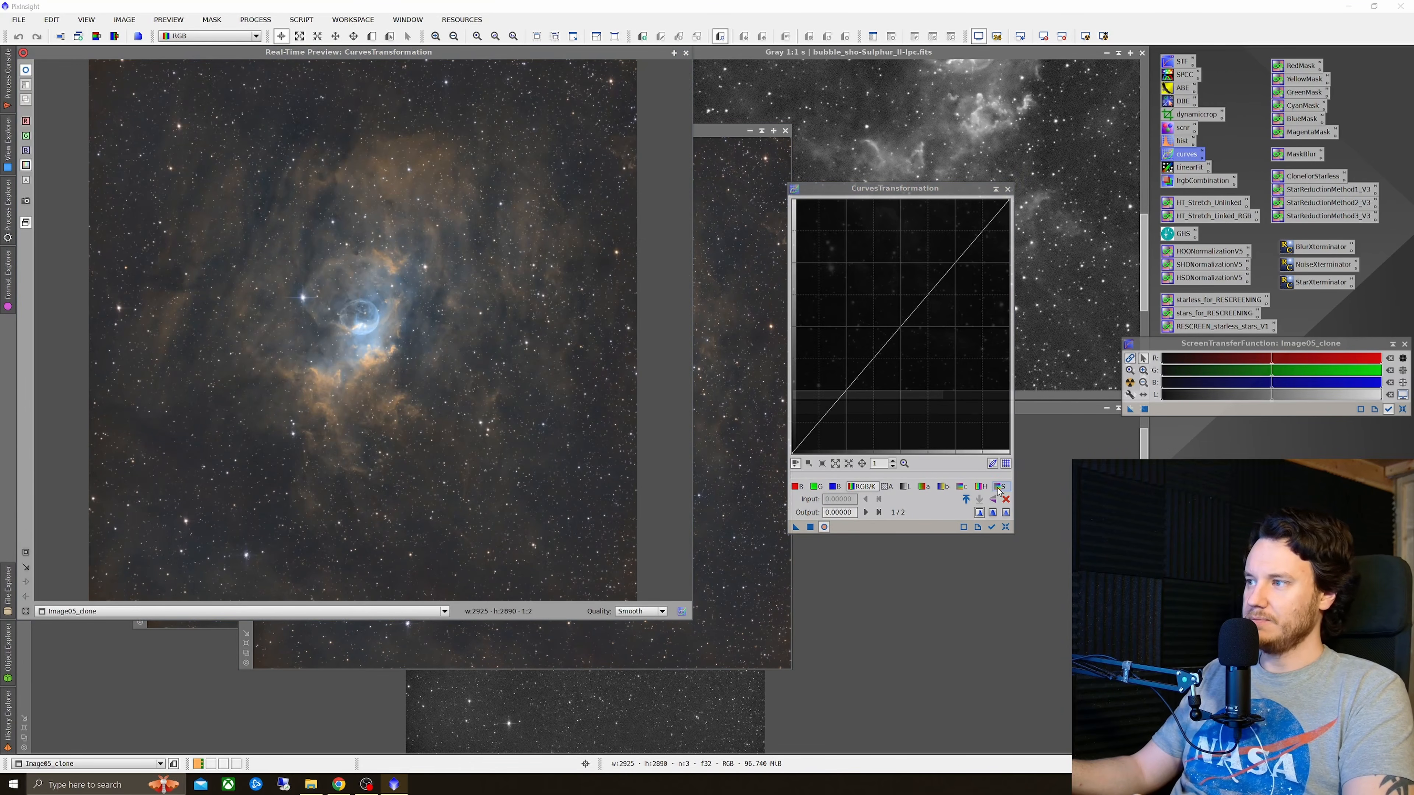
pyautogui.moveTo(856, 378); pyautogui.dragTo(873, 302)
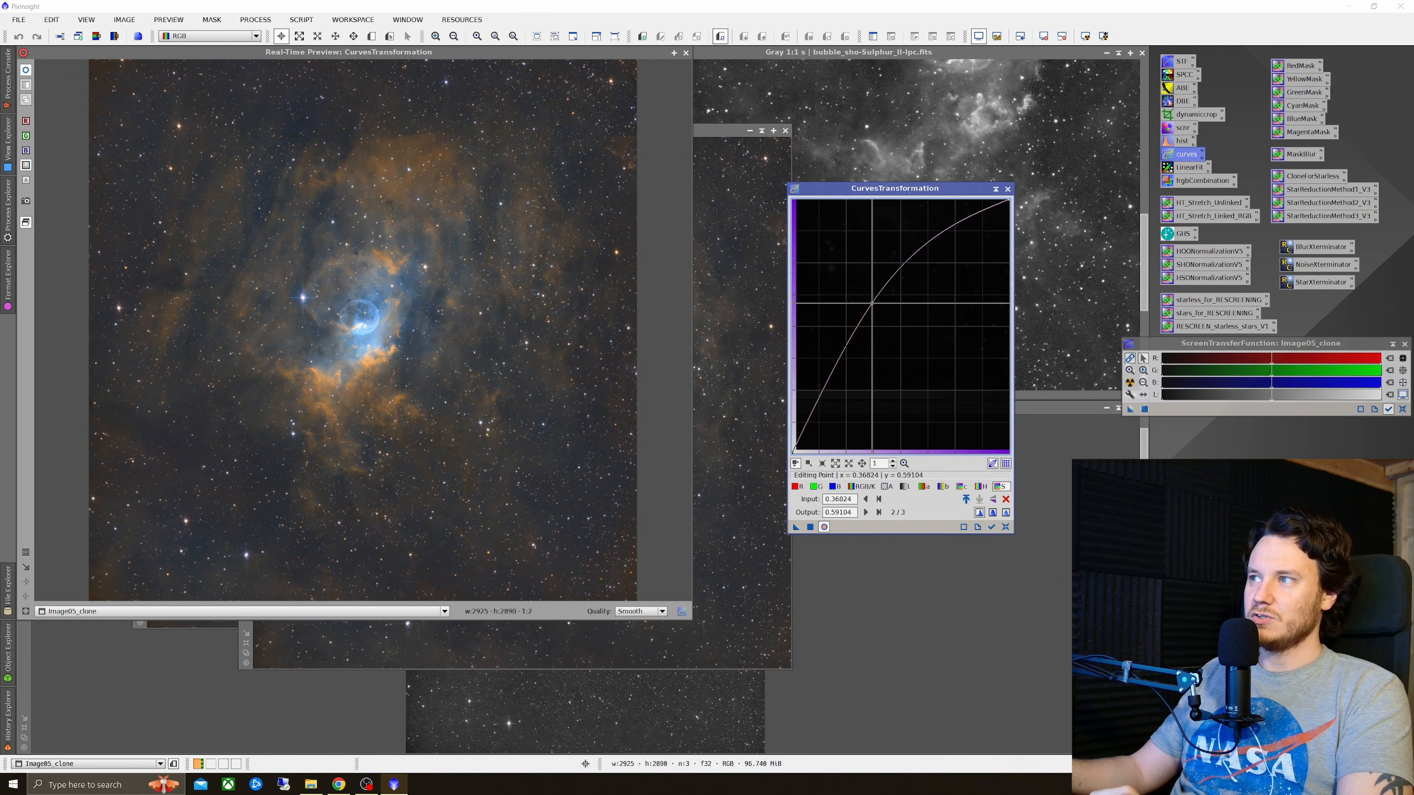
pyautogui.click(811, 527)
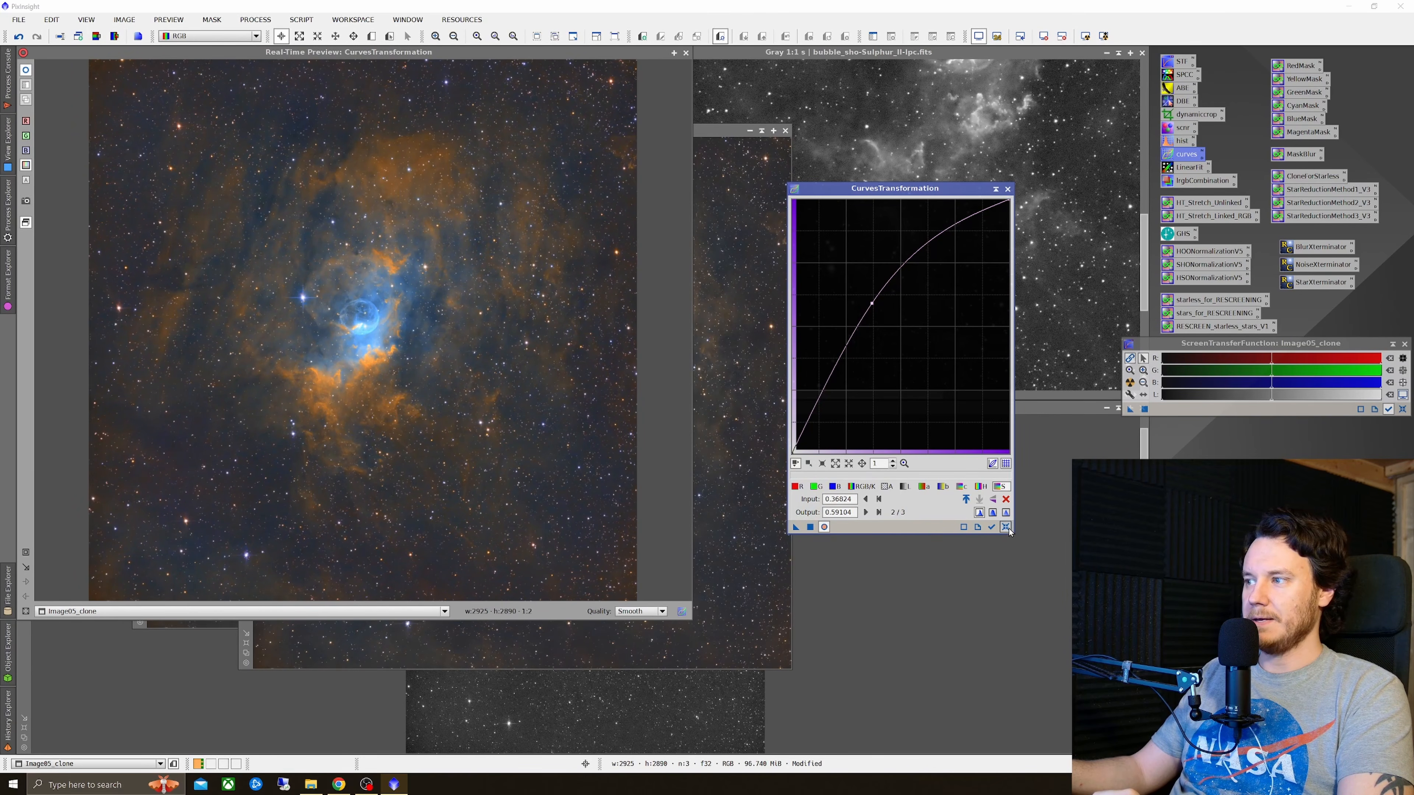
# Step: Reset the curve, build an S-curve with points at 0.55912/0.67919 and 0.19088/0.04913, and apply it to the clone
pyautogui.click(1006, 527)
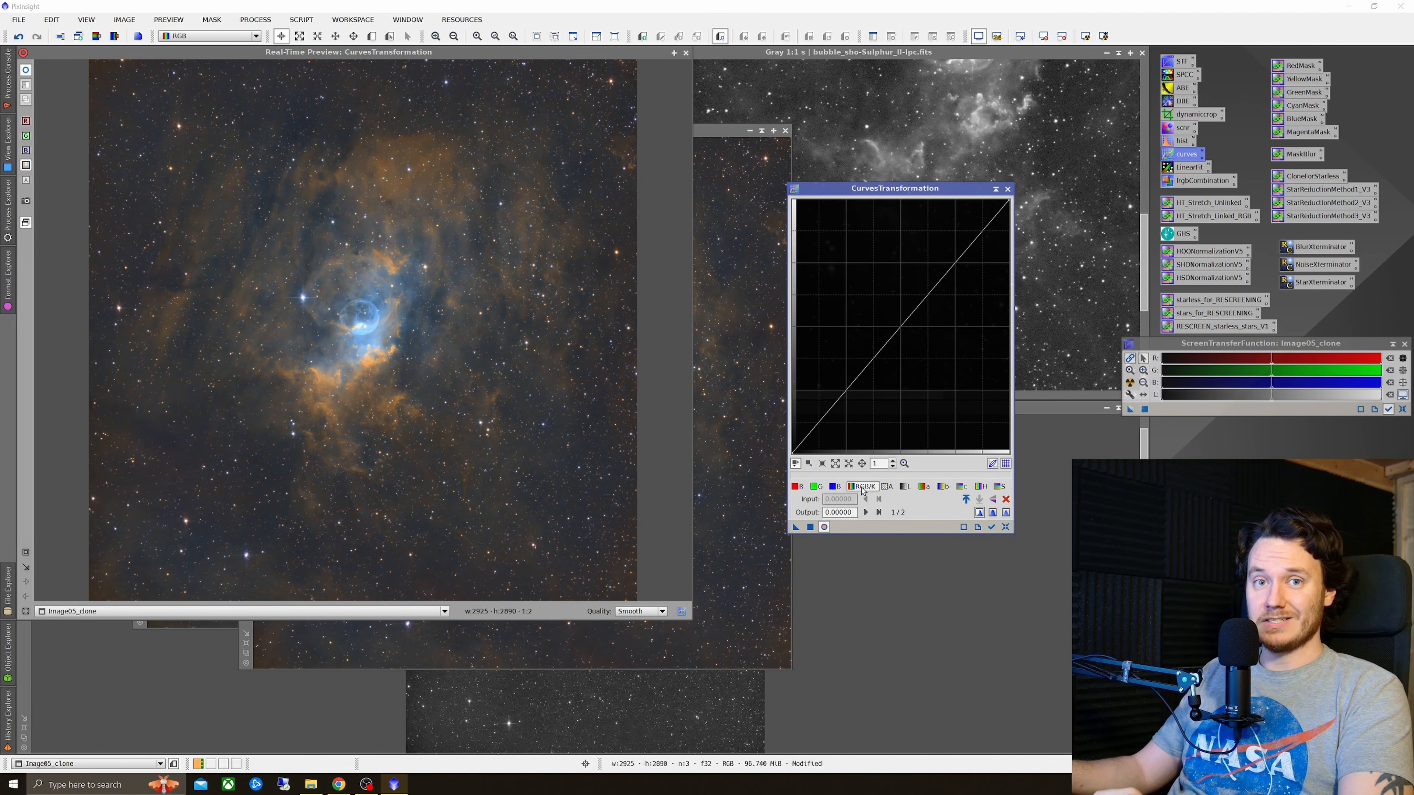
pyautogui.moveTo(914, 310); pyautogui.dragTo(913, 280)
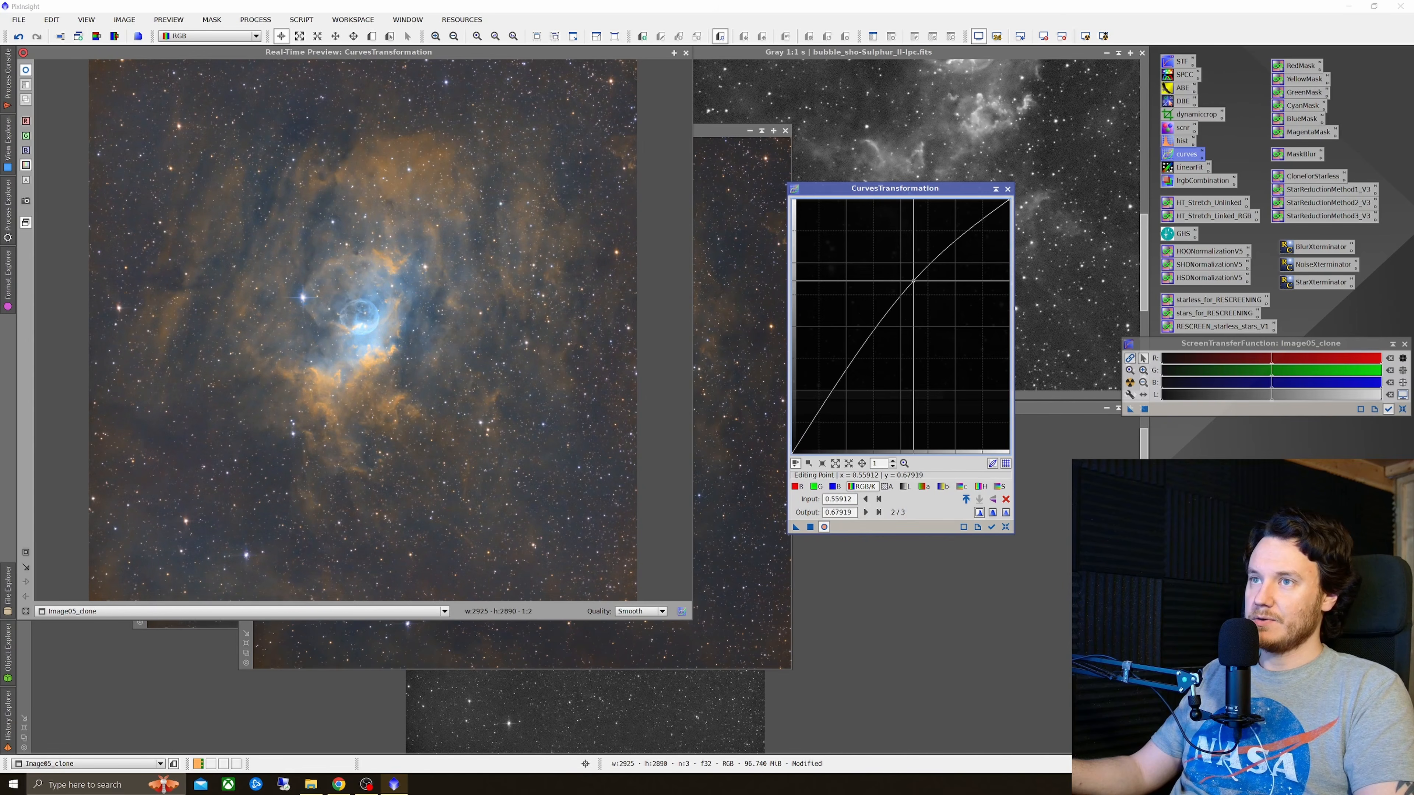
pyautogui.moveTo(829, 404); pyautogui.dragTo(833, 443)
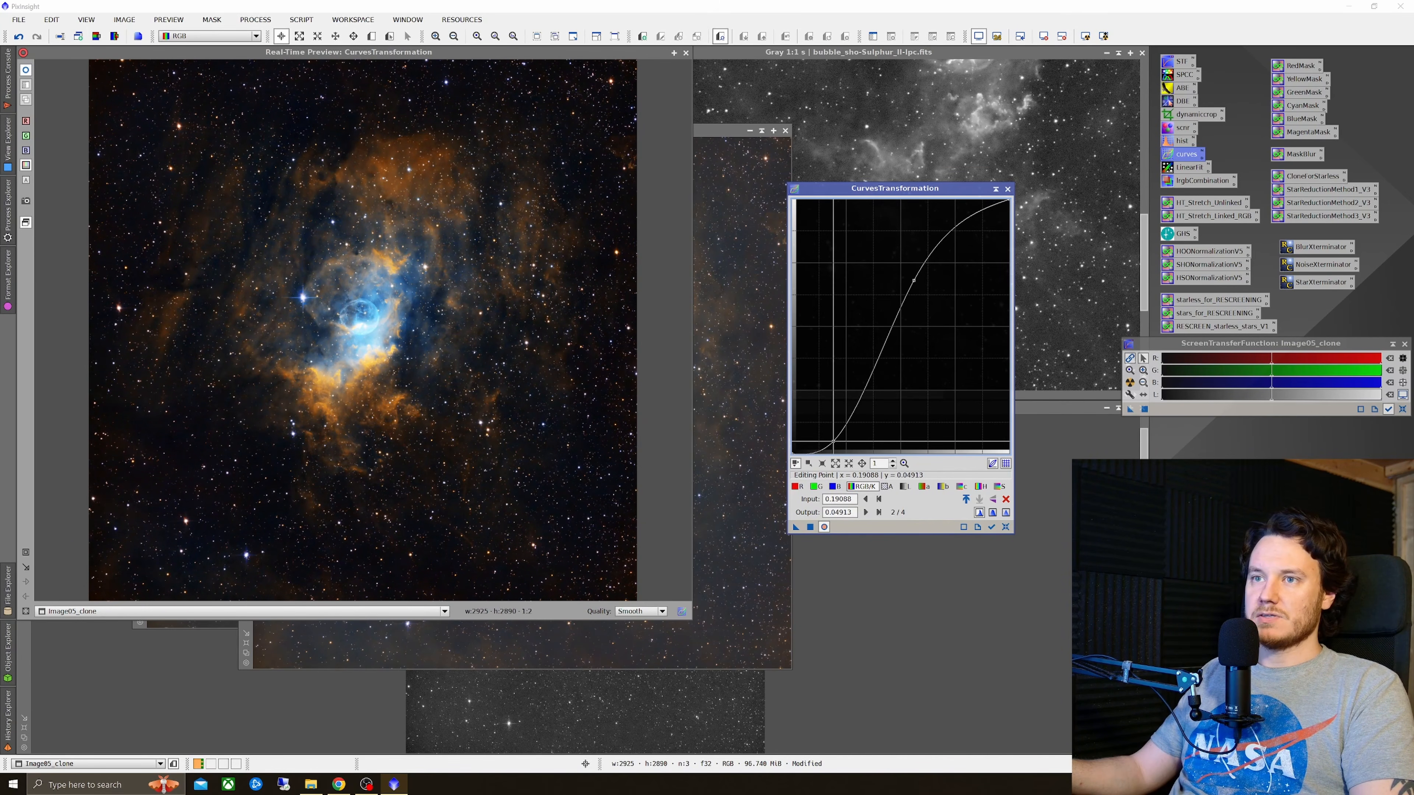
pyautogui.click(26, 71)
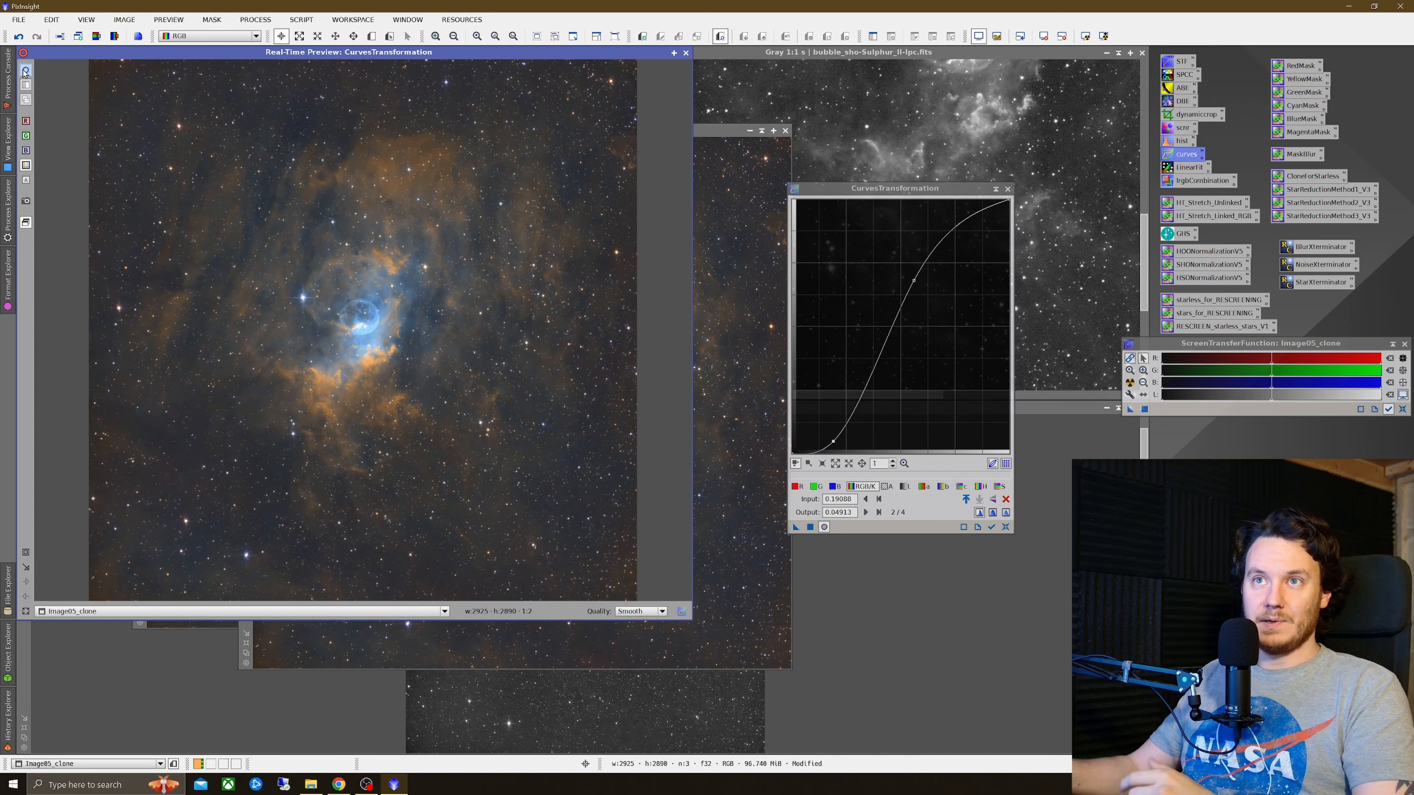
pyautogui.click(26, 71)
pyautogui.click(25, 70)
pyautogui.click(26, 71)
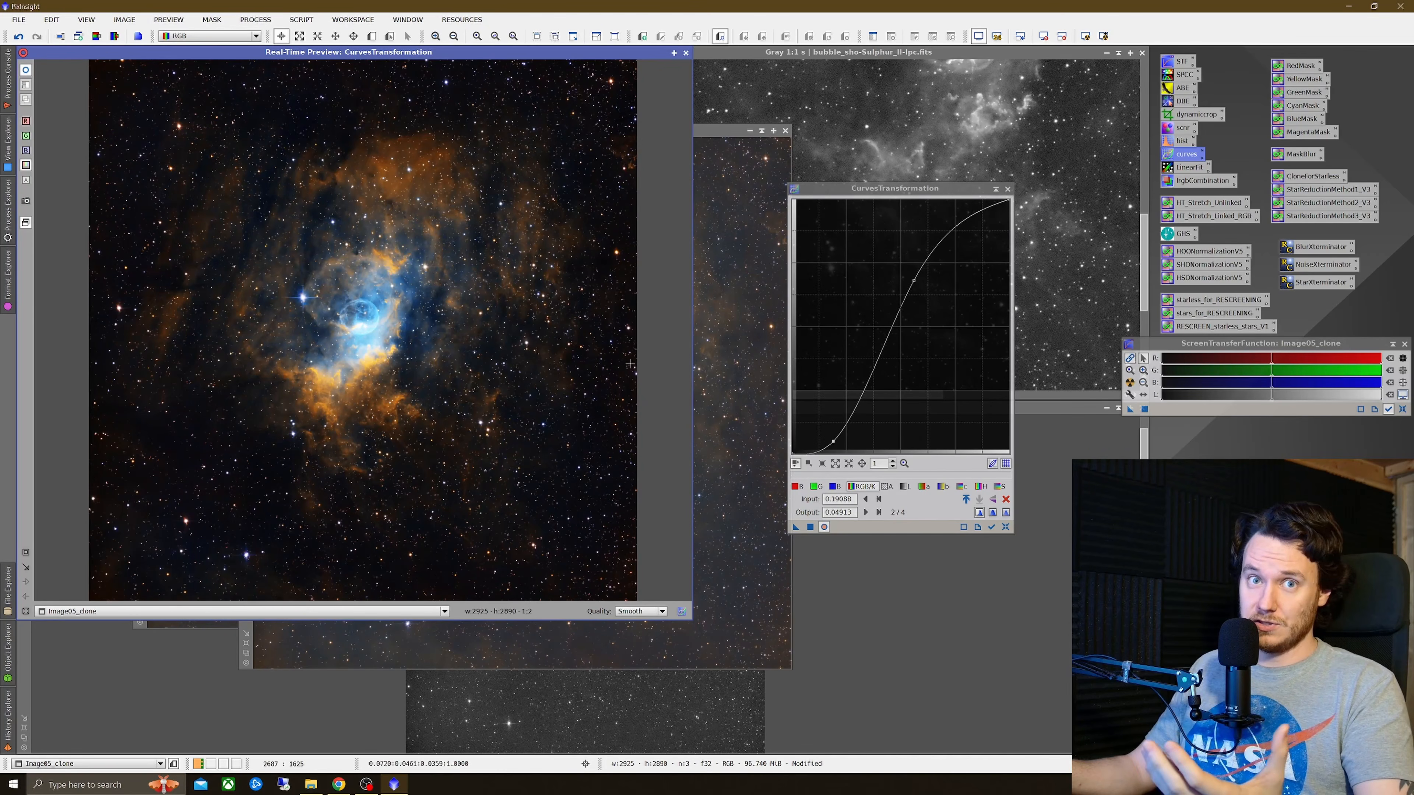
pyautogui.click(811, 527)
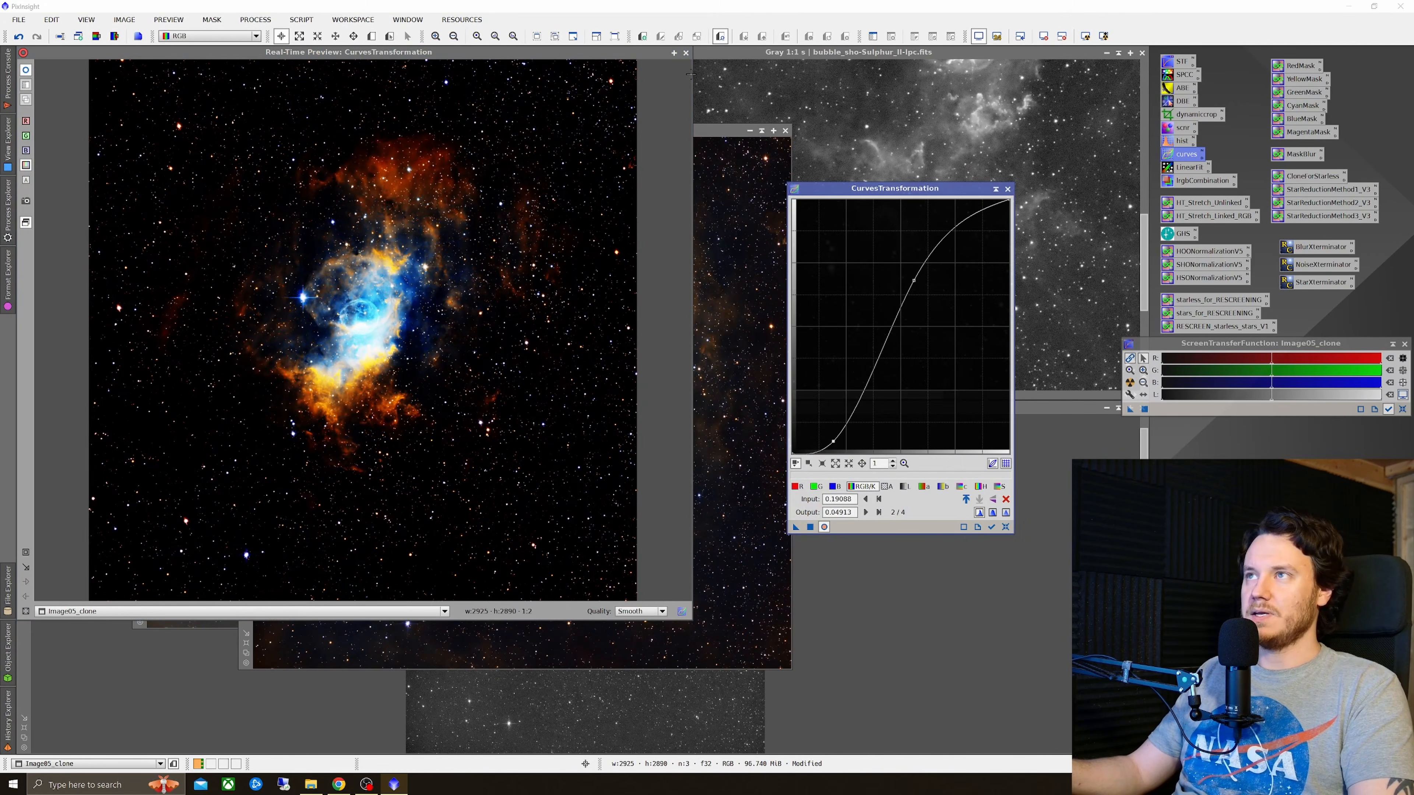
pyautogui.click(686, 53)
pyautogui.click(1006, 189)
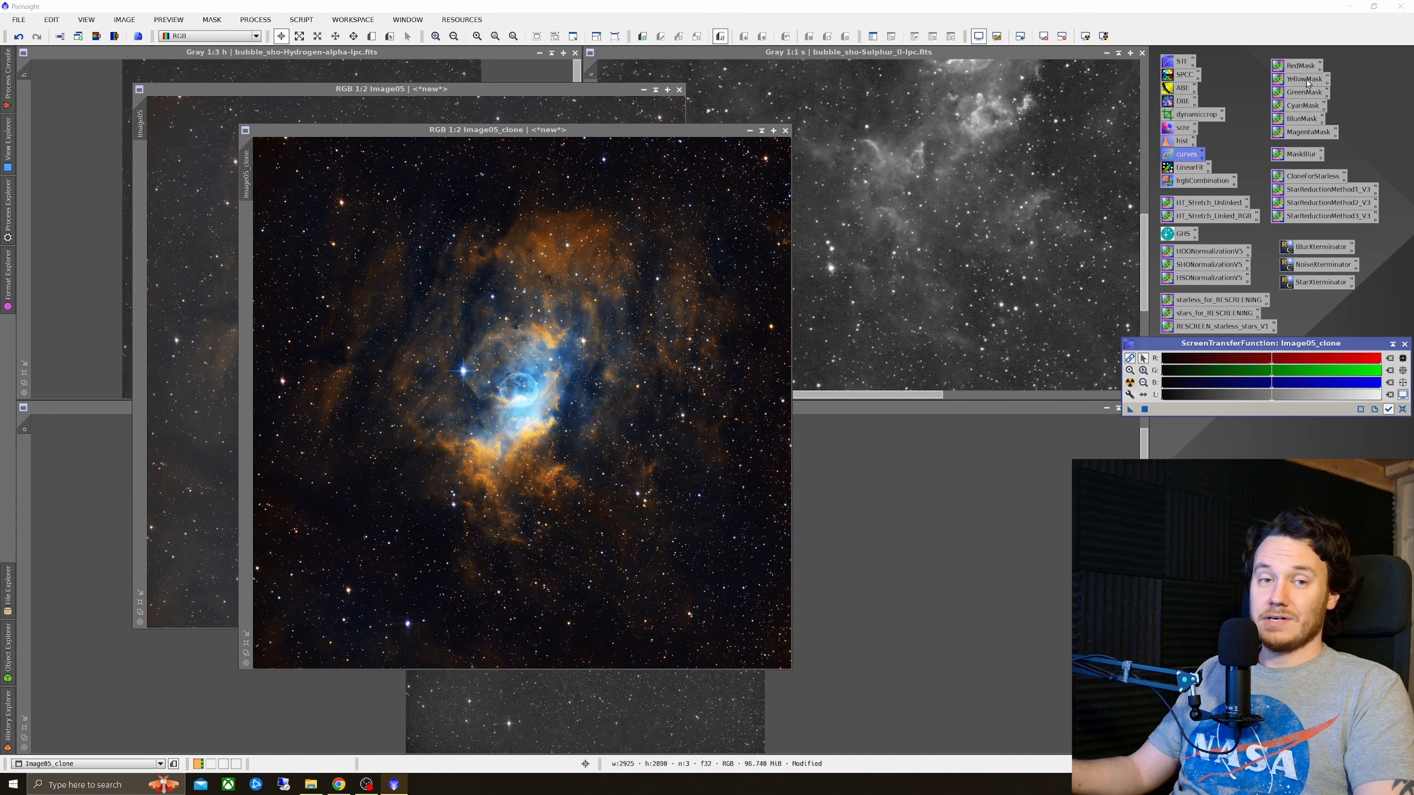
# Step: Generate YellowMask and BlueMask images from the clone and arrange the two mask windows side by side
pyautogui.moveTo(1307, 82); pyautogui.dragTo(559, 405)
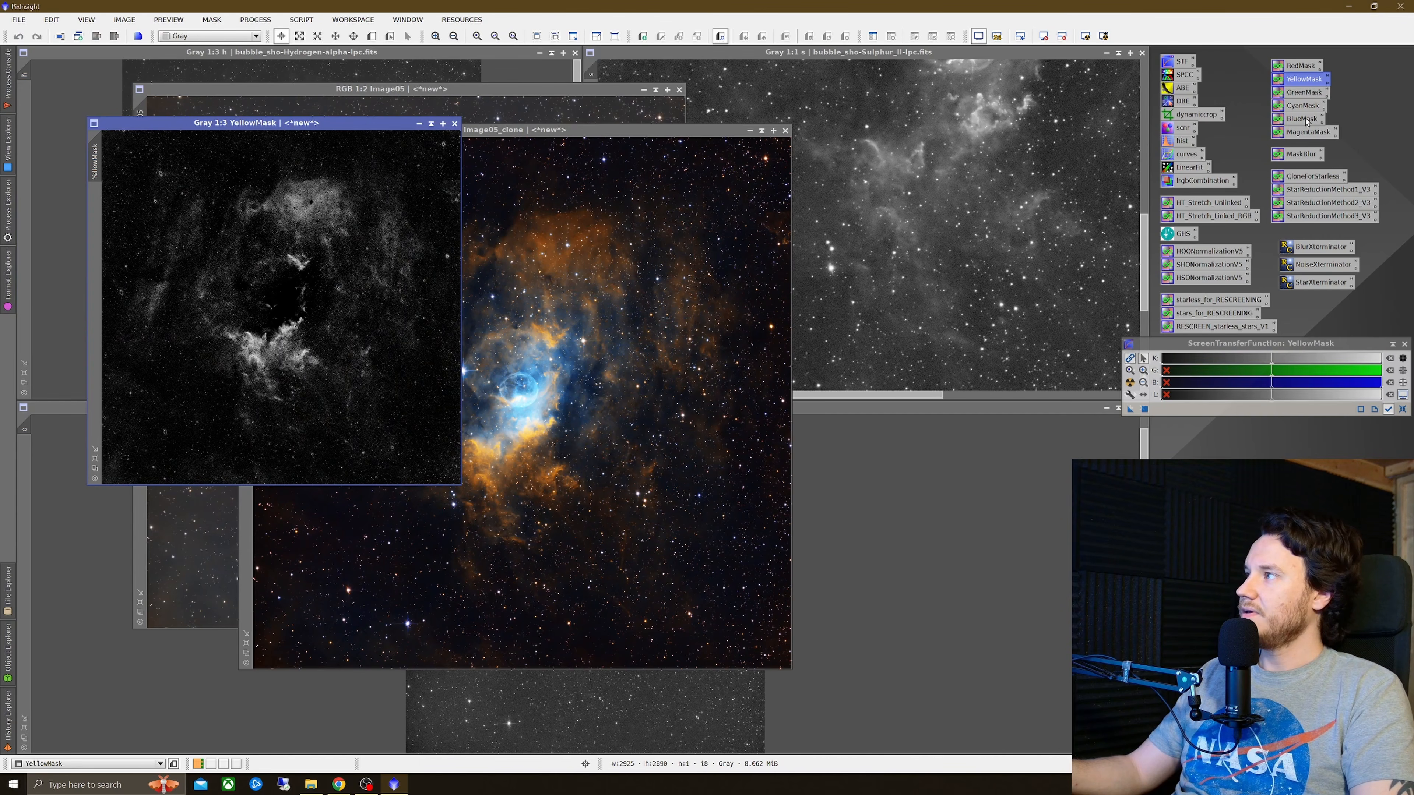
pyautogui.moveTo(1306, 121); pyautogui.dragTo(565, 446)
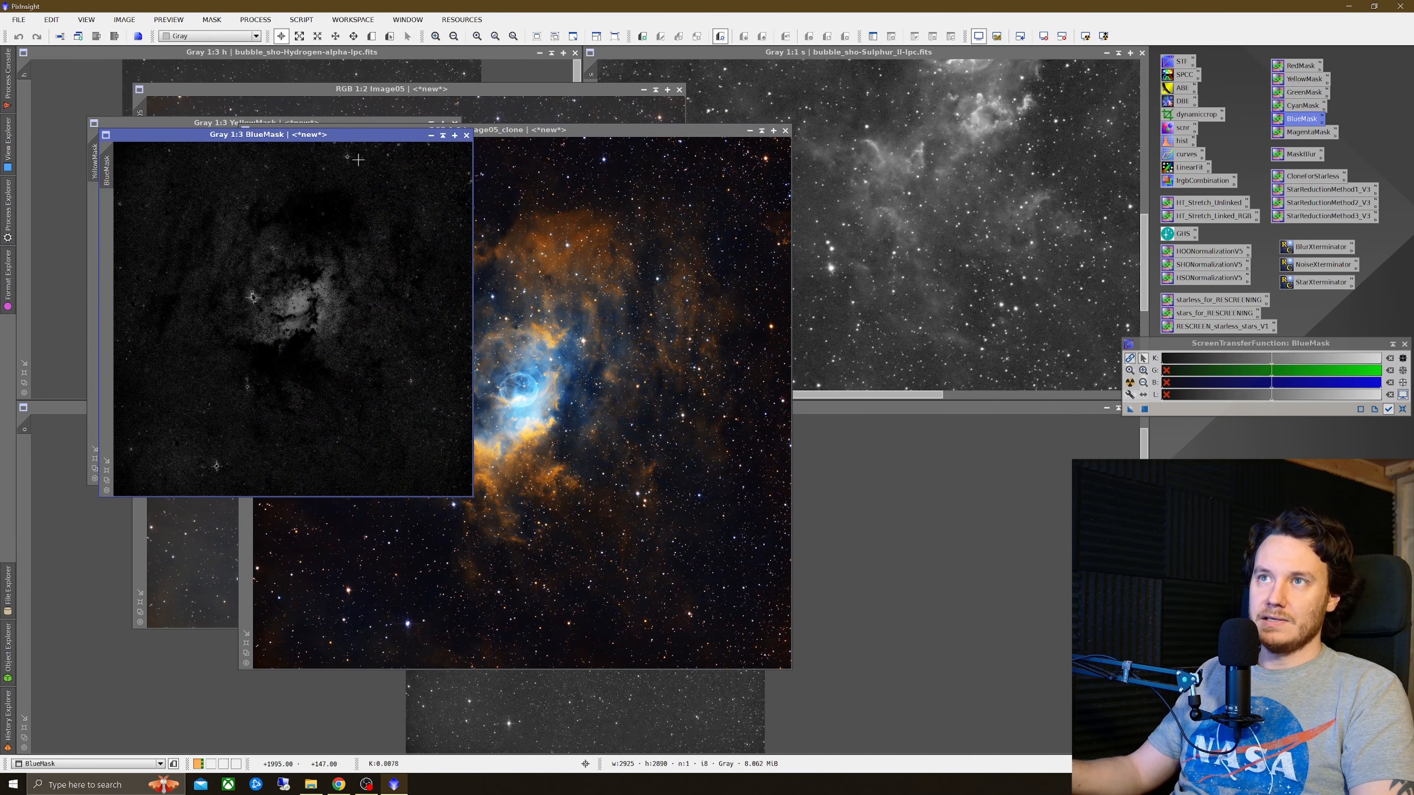
pyautogui.moveTo(360, 139); pyautogui.dragTo(792, 188)
pyautogui.scroll(2, 722, 333)
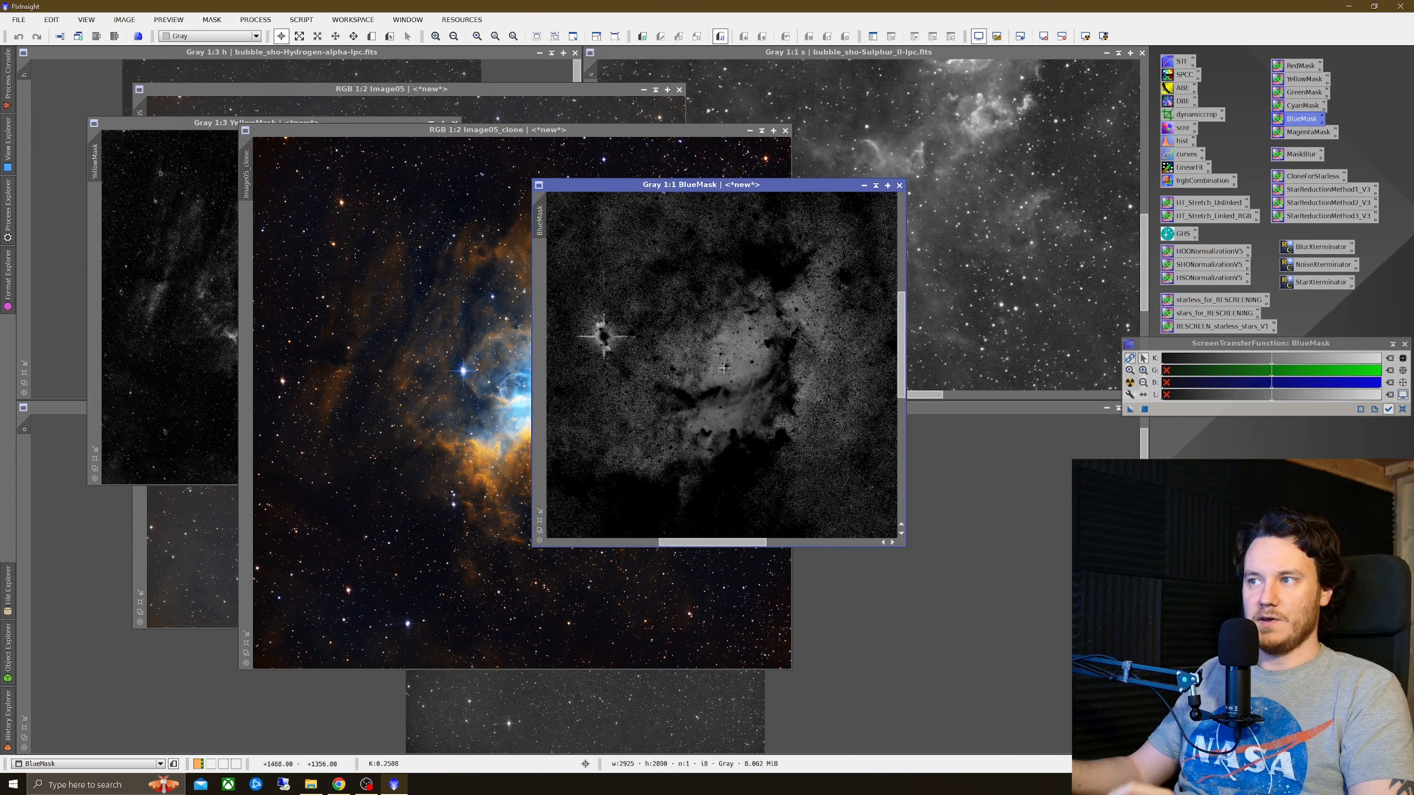
pyautogui.scroll(-1, 722, 367)
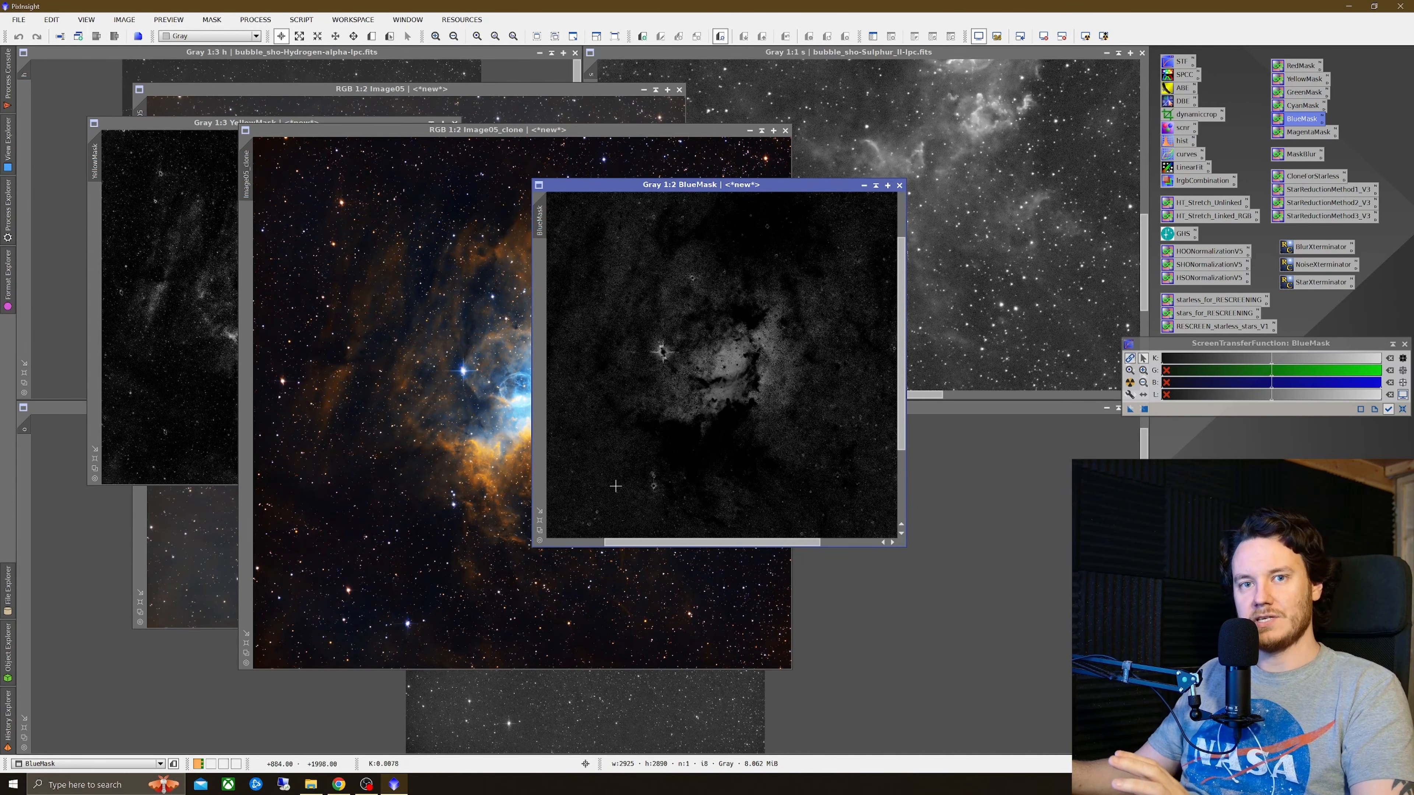
pyautogui.scroll(-2, 723, 399)
pyautogui.scroll(1, 724, 398)
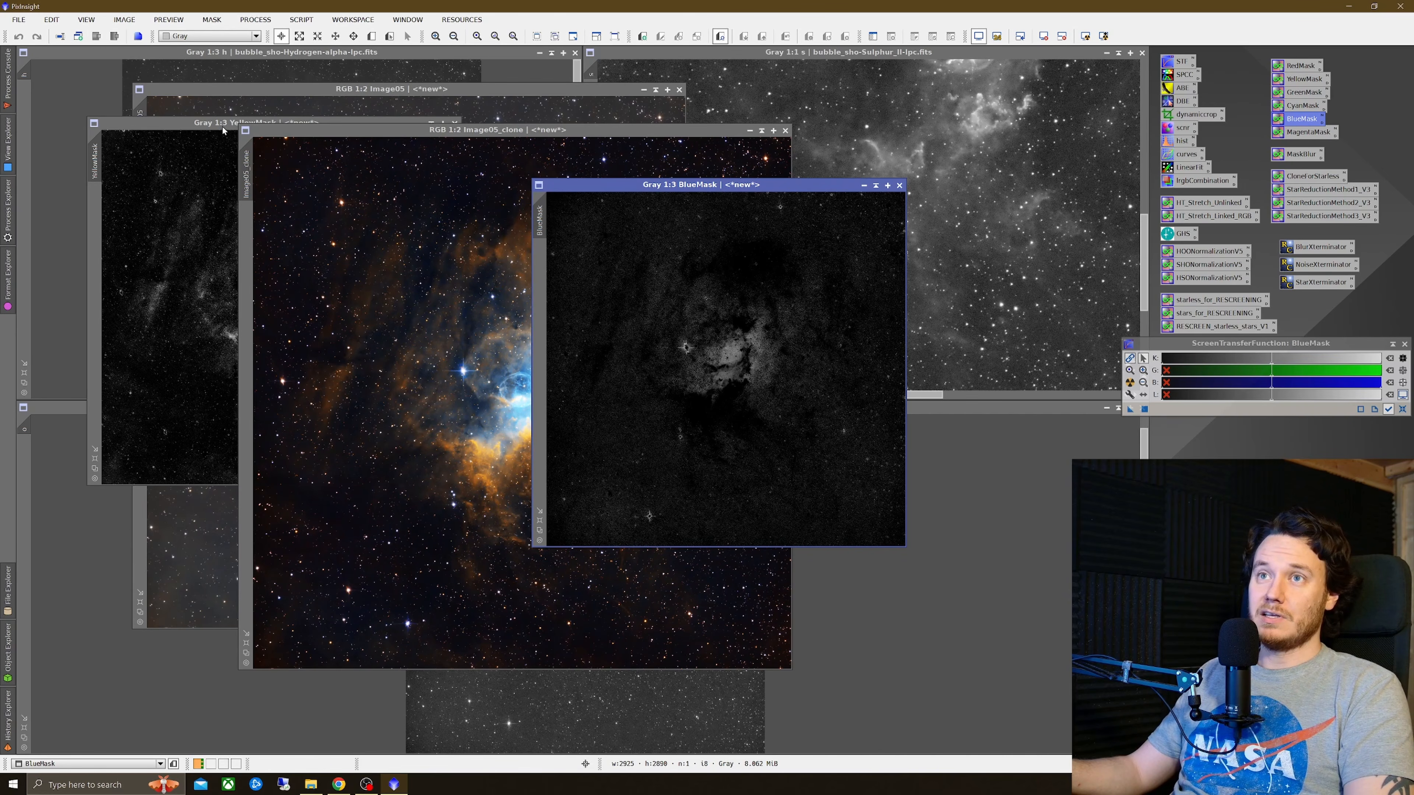
pyautogui.moveTo(222, 131); pyautogui.dragTo(296, 176)
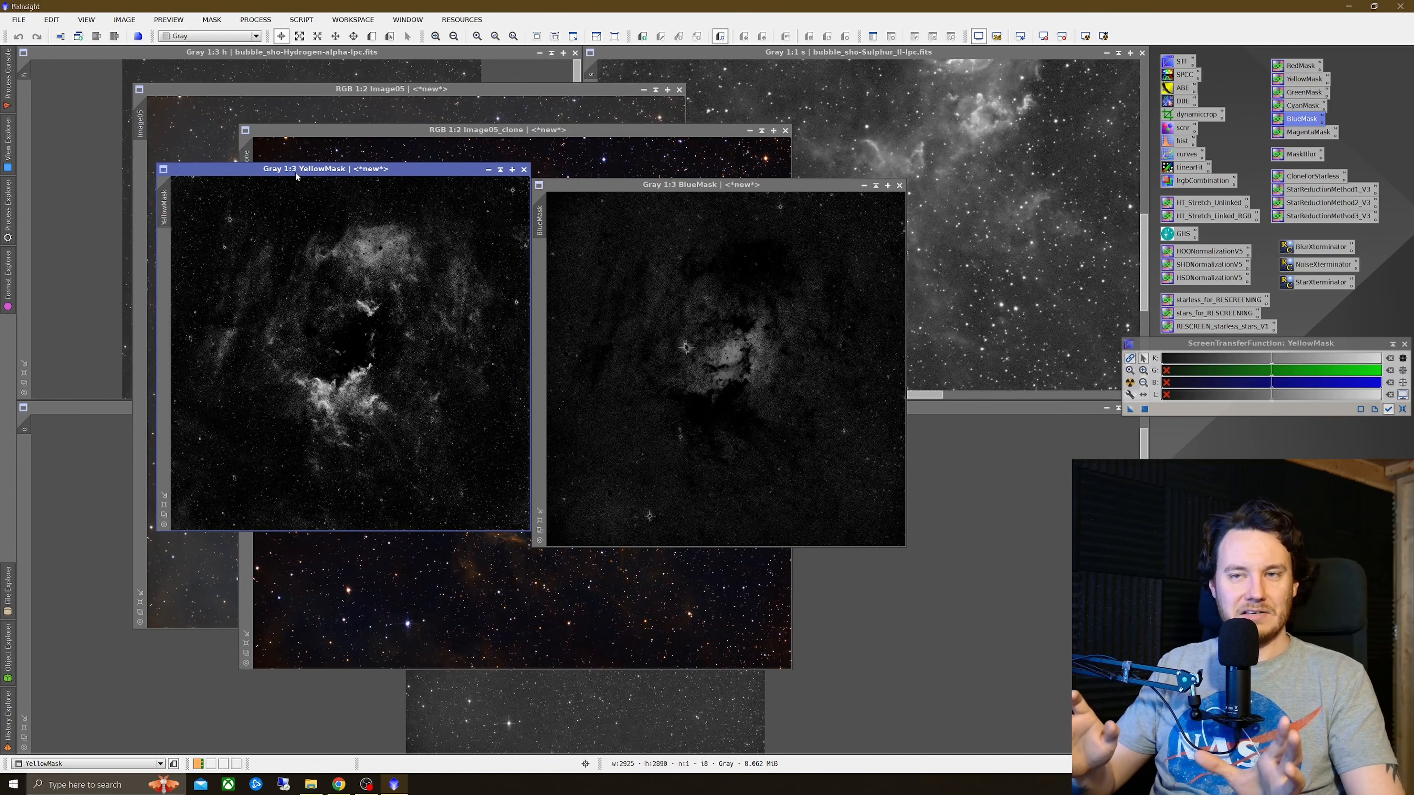
pyautogui.click(771, 187)
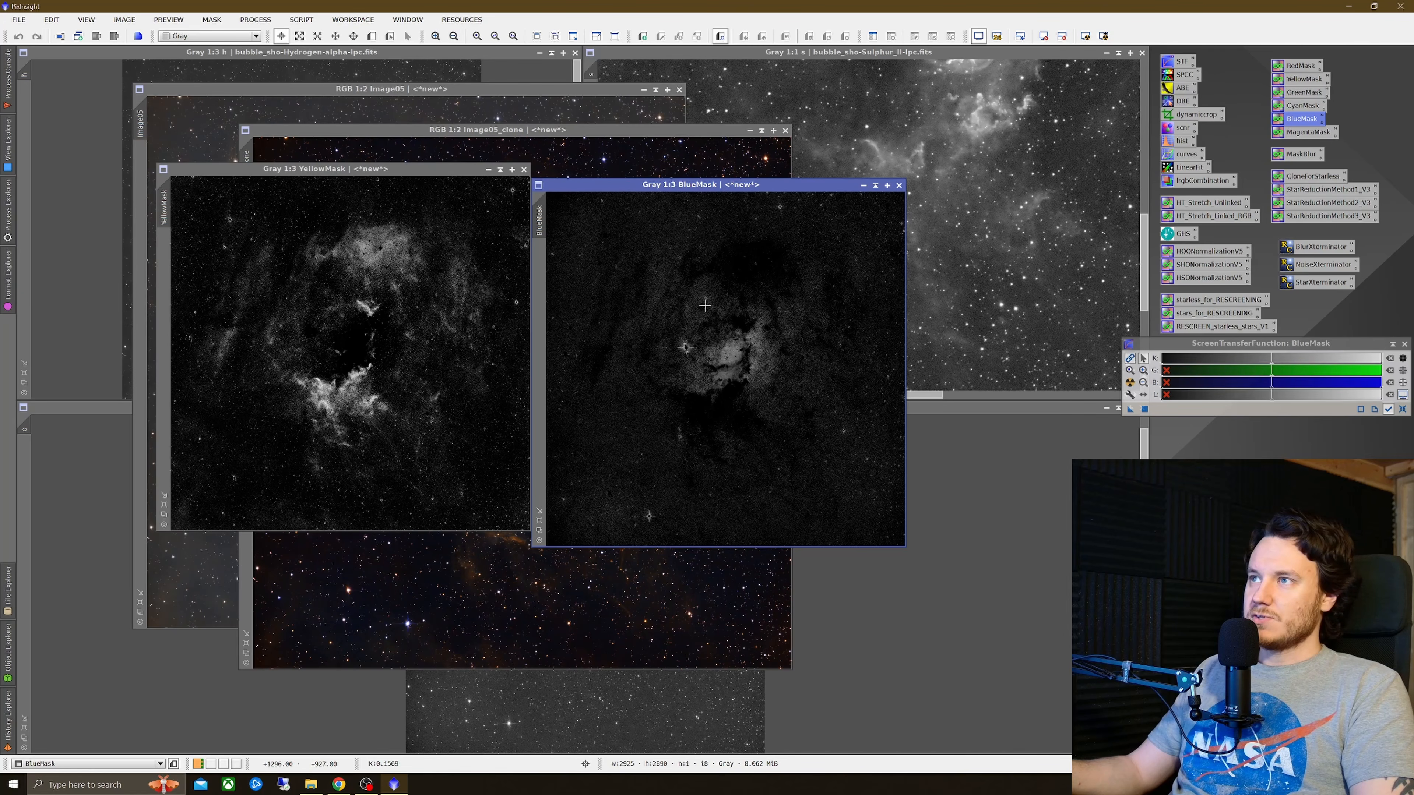
pyautogui.moveTo(722, 191); pyautogui.dragTo(484, 175)
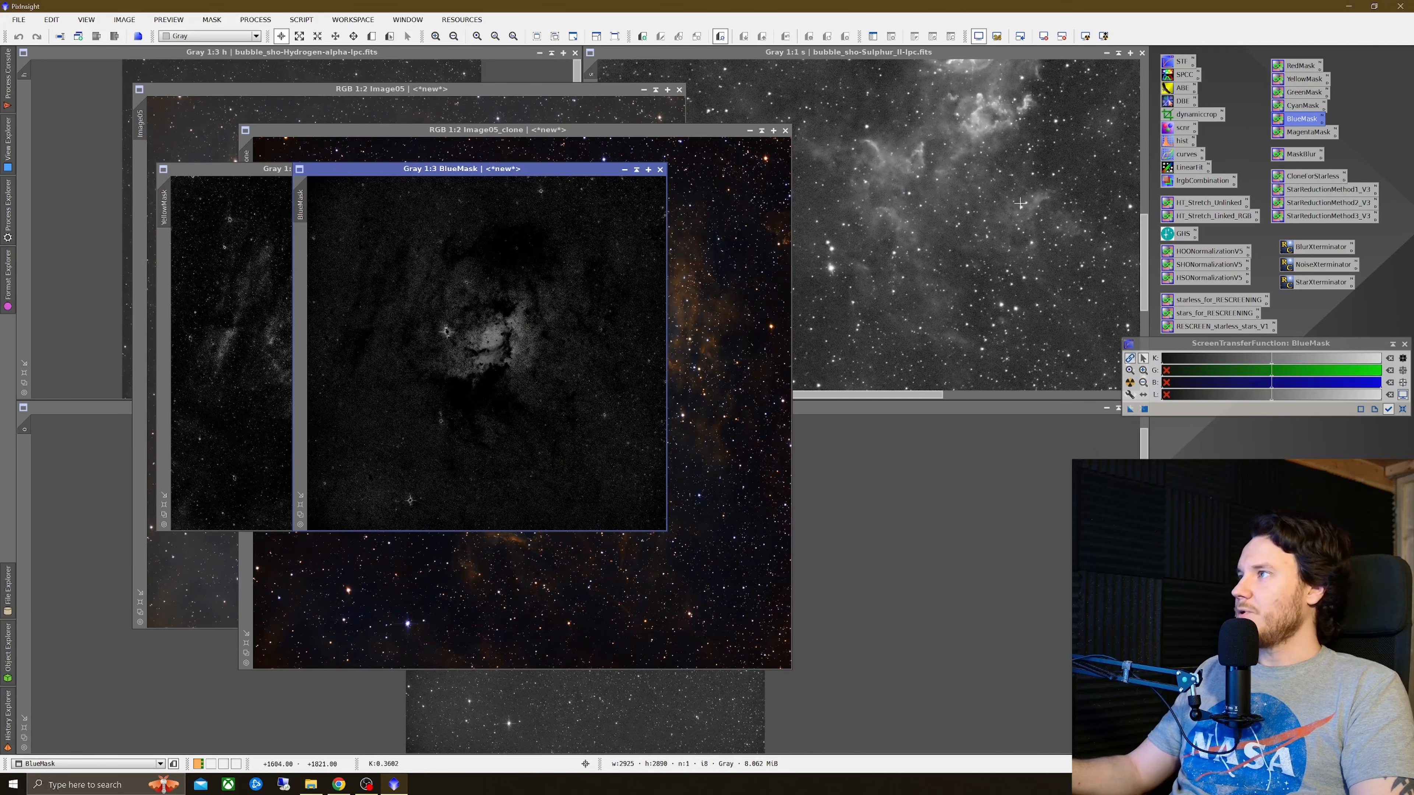
# Step: Open HistogramTransformation on BlueMask with a real-time preview and set shadows to 0.15220426 and midtones to 0.21357206
pyautogui.doubleClick(1170, 146)
pyautogui.moveTo(947, 93); pyautogui.dragTo(800, 150)
pyautogui.click(761, 429)
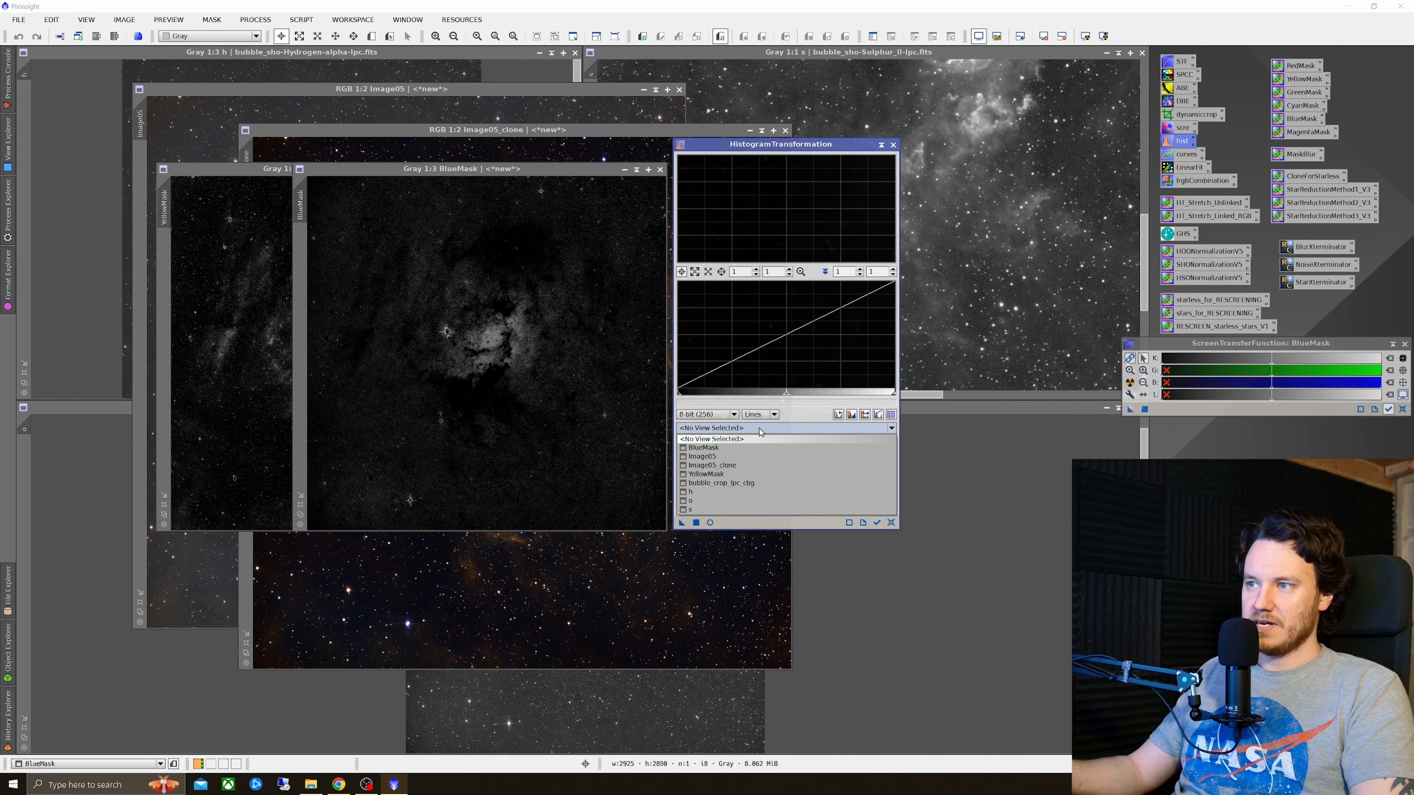
pyautogui.click(704, 447)
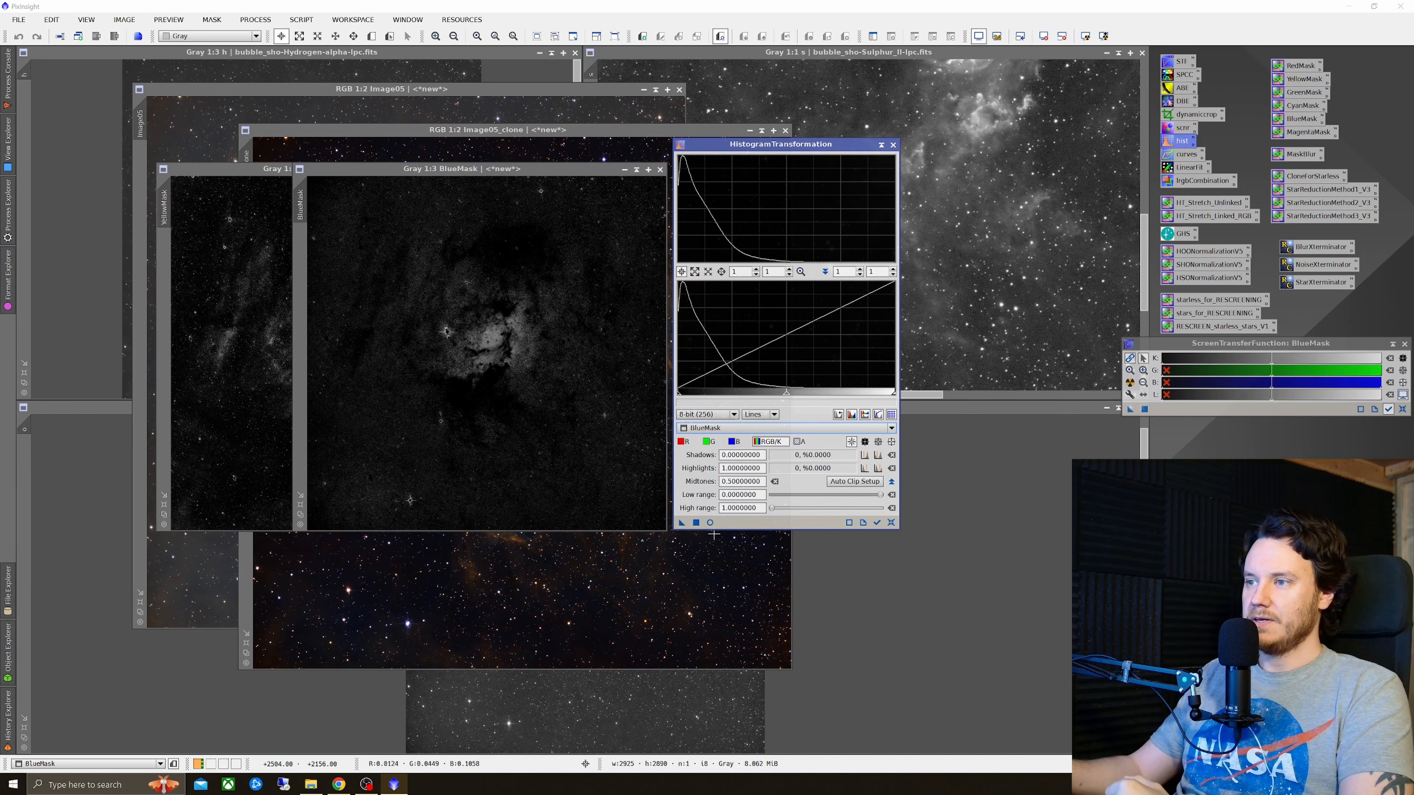
pyautogui.click(710, 523)
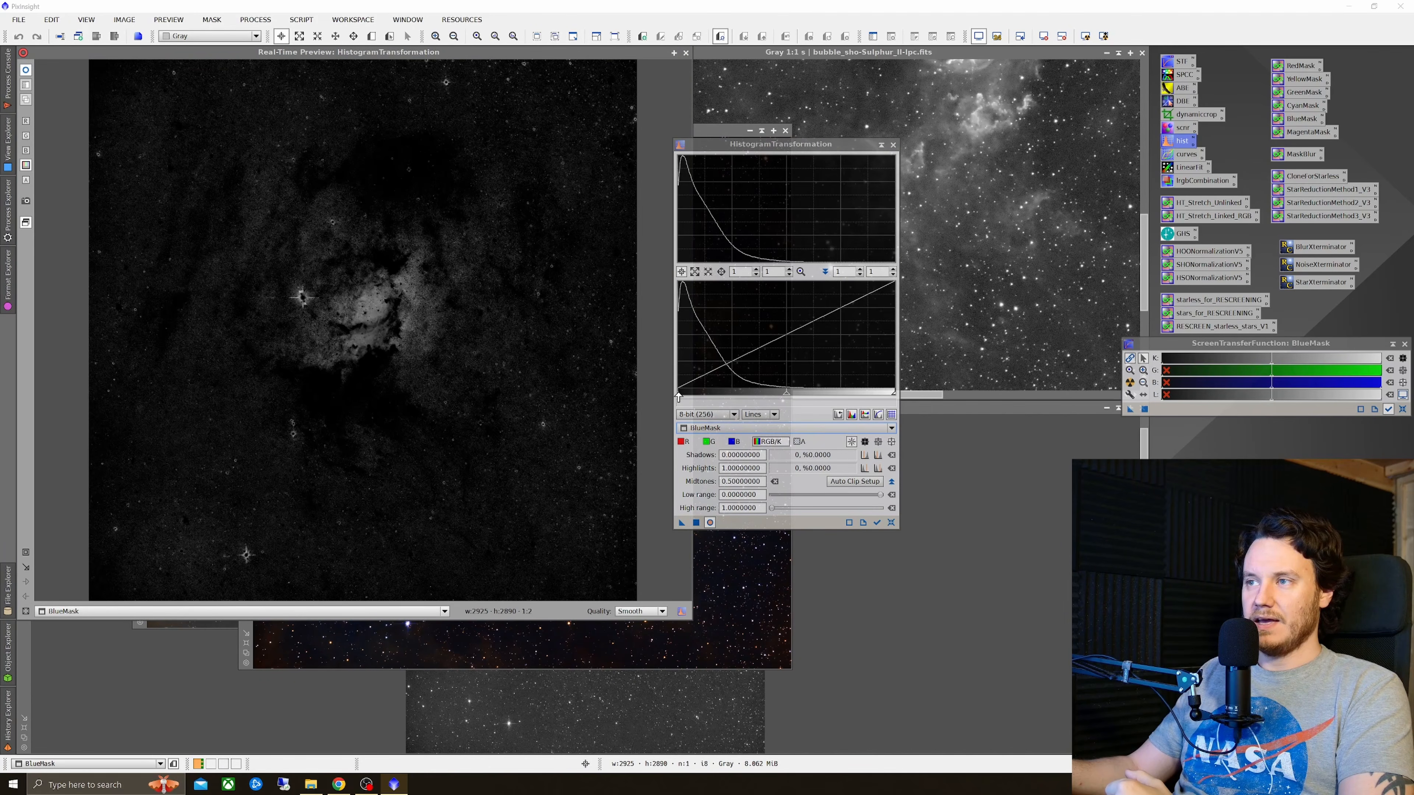
pyautogui.moveTo(678, 397); pyautogui.dragTo(710, 418)
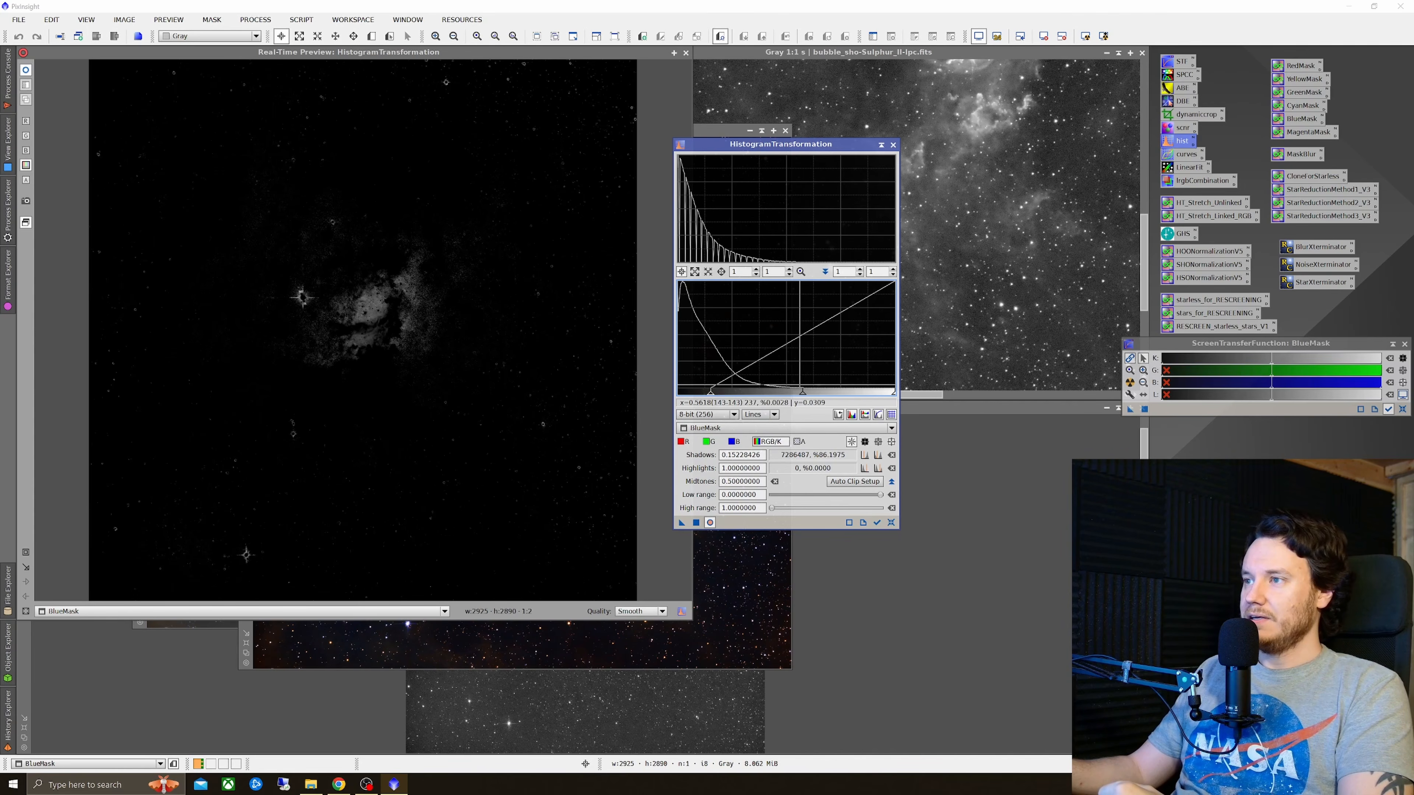
pyautogui.moveTo(803, 392); pyautogui.dragTo(750, 414)
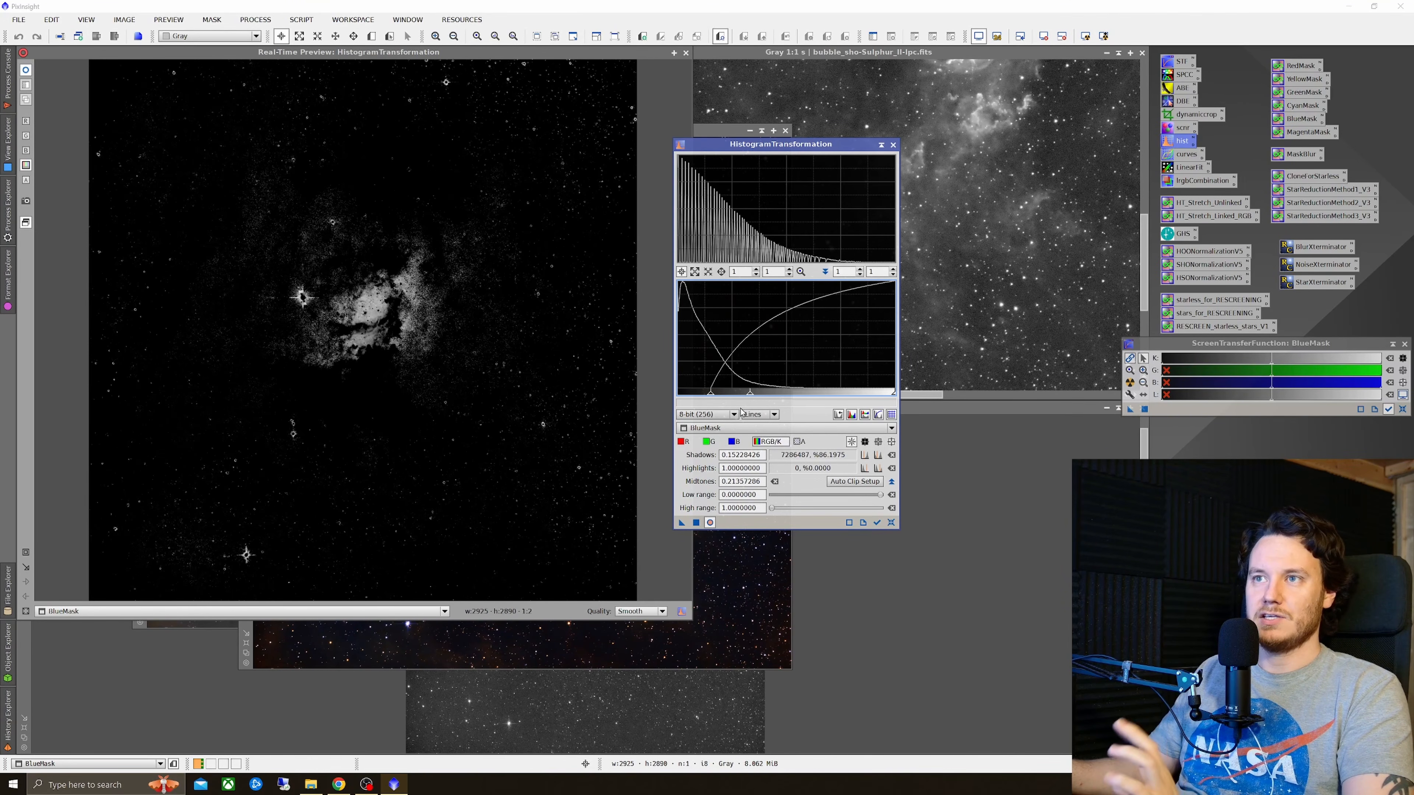
# Step: Apply the histogram stretch to BlueMask and close the real-time preview
pyautogui.click(26, 70)
pyautogui.click(28, 70)
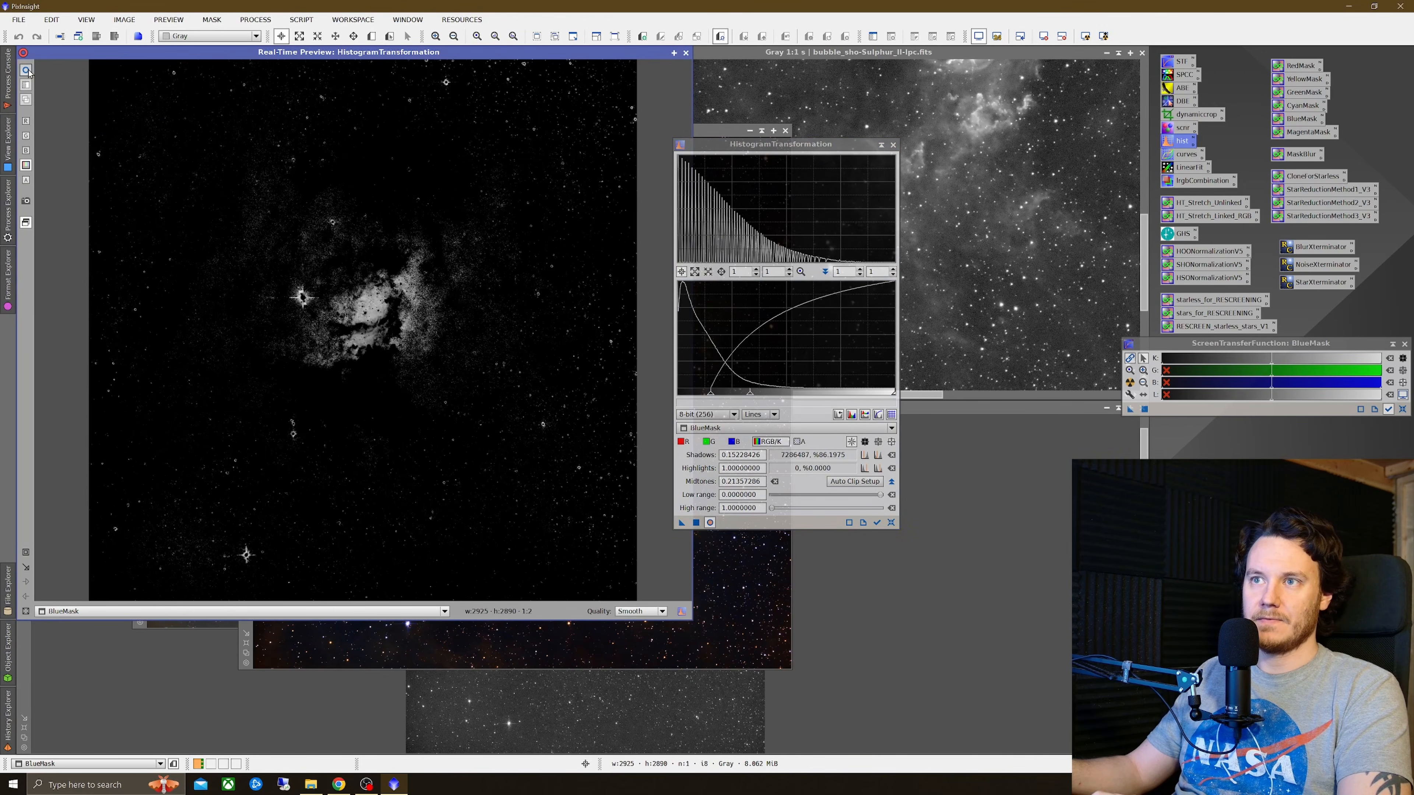
pyautogui.click(28, 71)
pyautogui.click(28, 71)
pyautogui.click(28, 70)
pyautogui.click(28, 71)
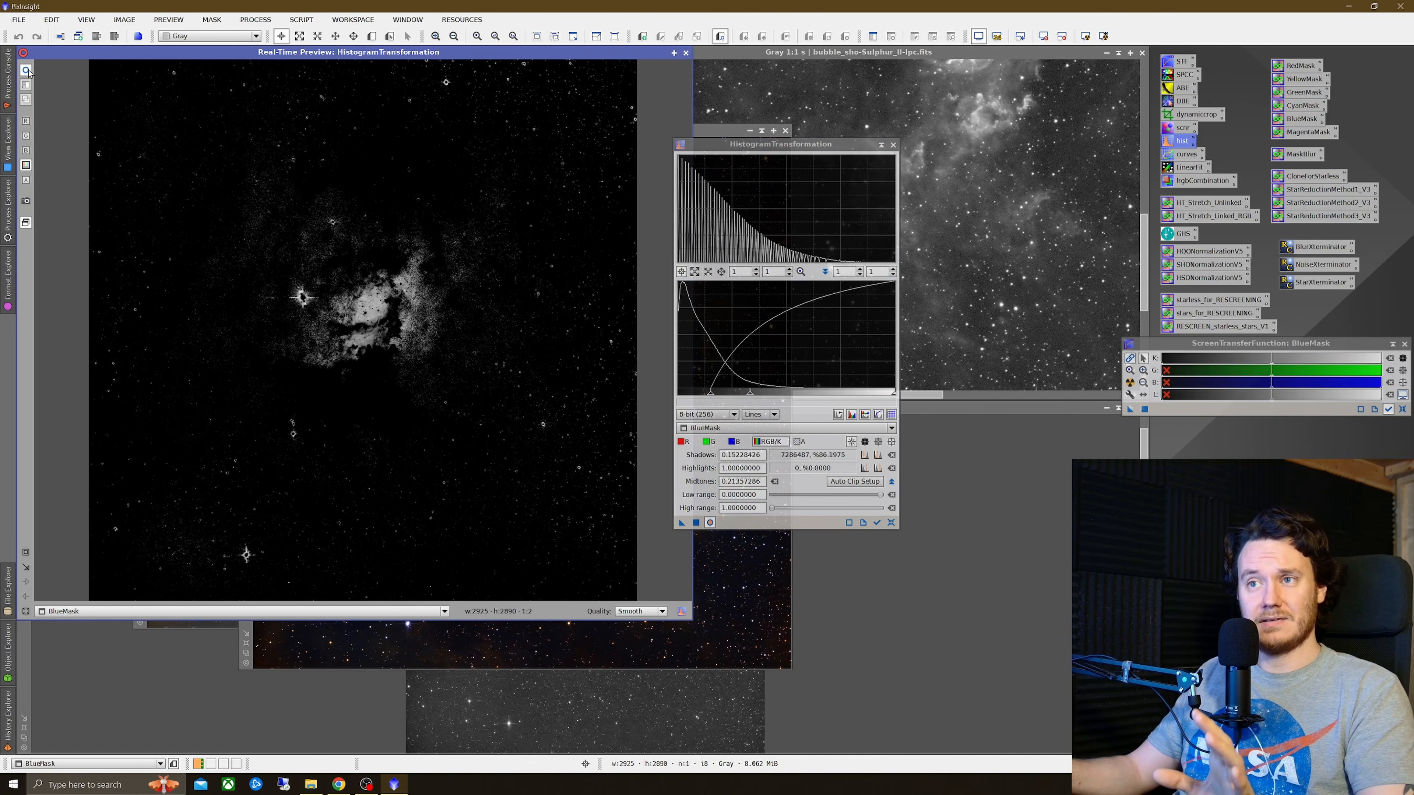
pyautogui.click(28, 71)
pyautogui.click(28, 71)
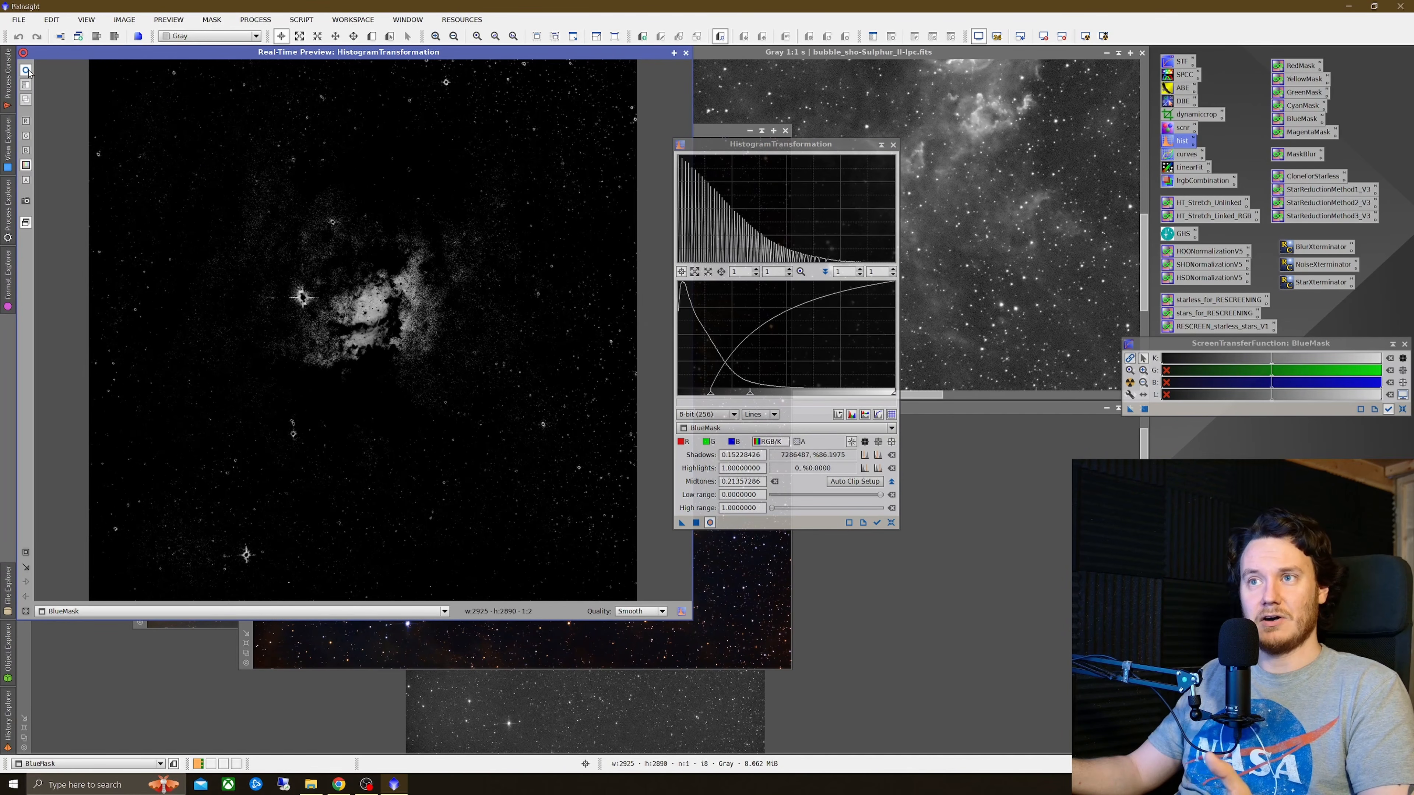
pyautogui.click(696, 523)
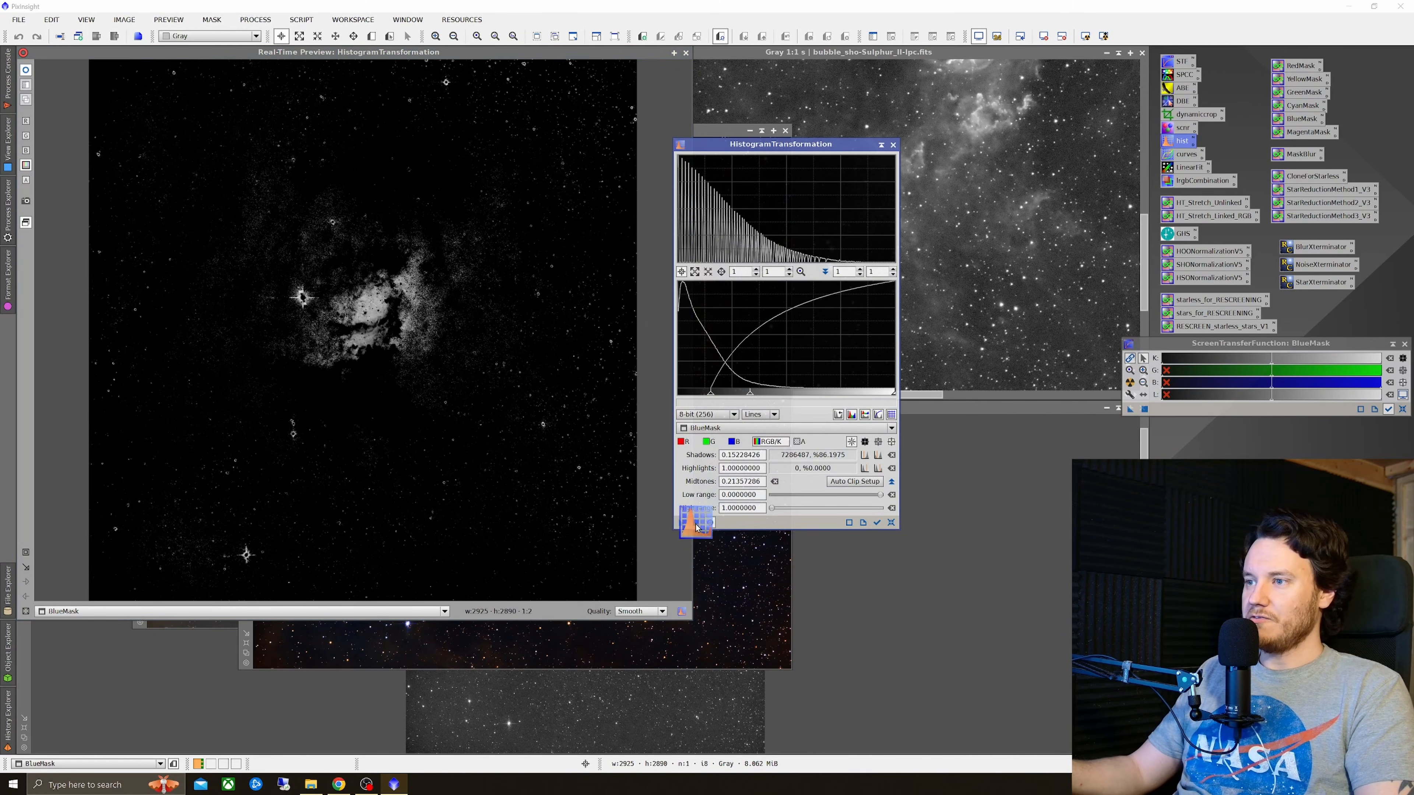
pyautogui.click(685, 53)
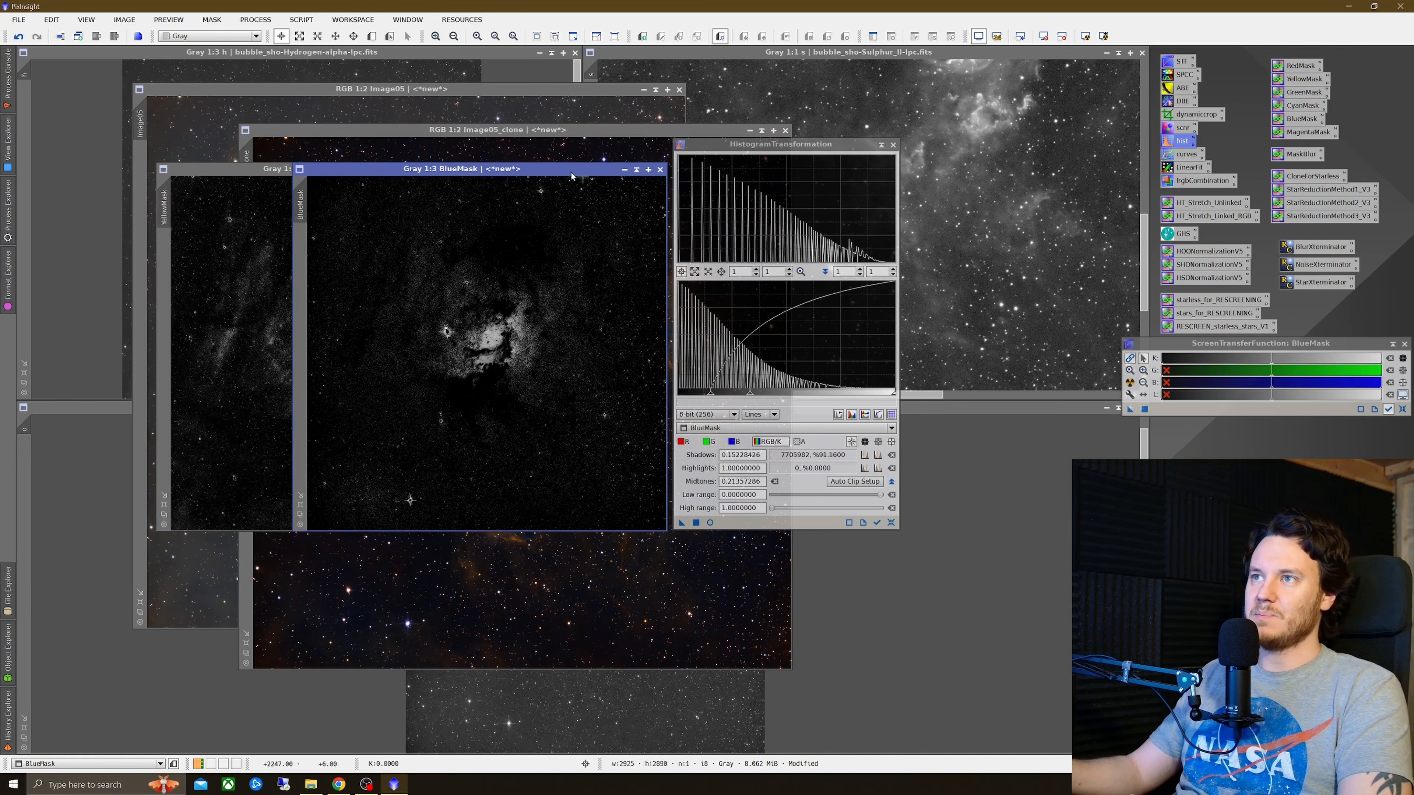
# Step: Reset HistogramTransformation and stretch YellowMask with shadows at 0.05752961 and midtones at about 0.375
pyautogui.moveTo(556, 168); pyautogui.dragTo(772, 194)
pyautogui.moveTo(858, 149); pyautogui.dragTo(904, 167)
pyautogui.click(394, 190)
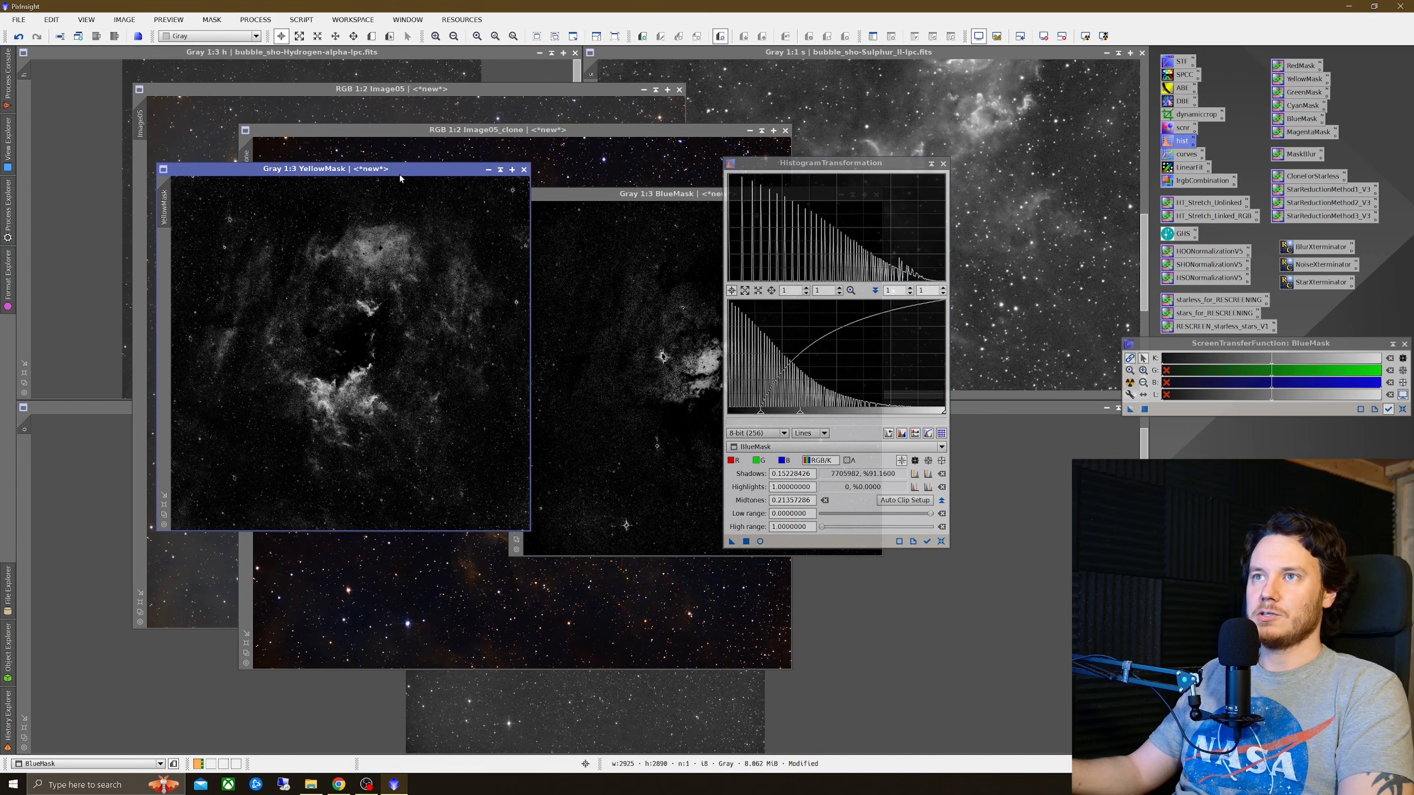
pyautogui.scroll(2, 404, 423)
pyautogui.scroll(-2, 451, 437)
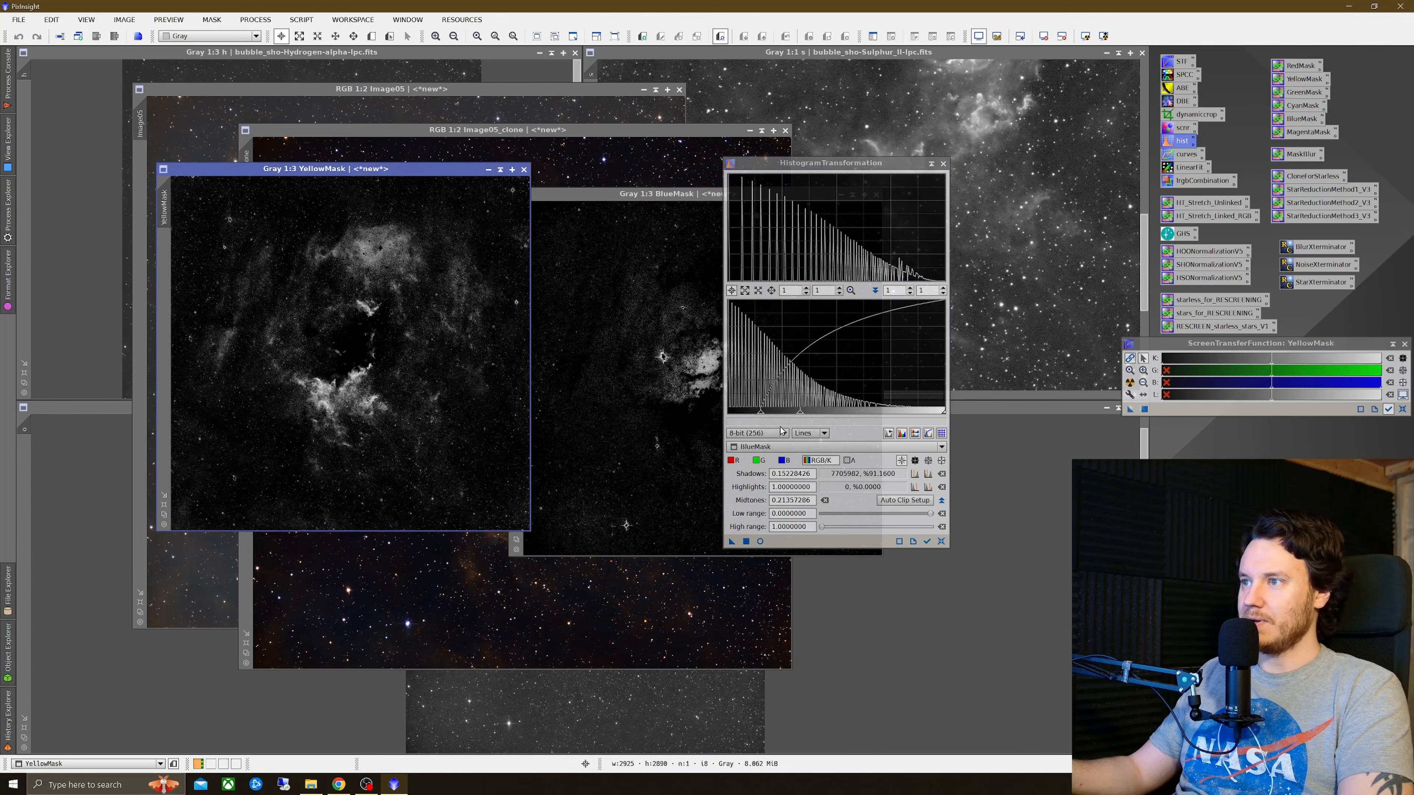
pyautogui.click(761, 542)
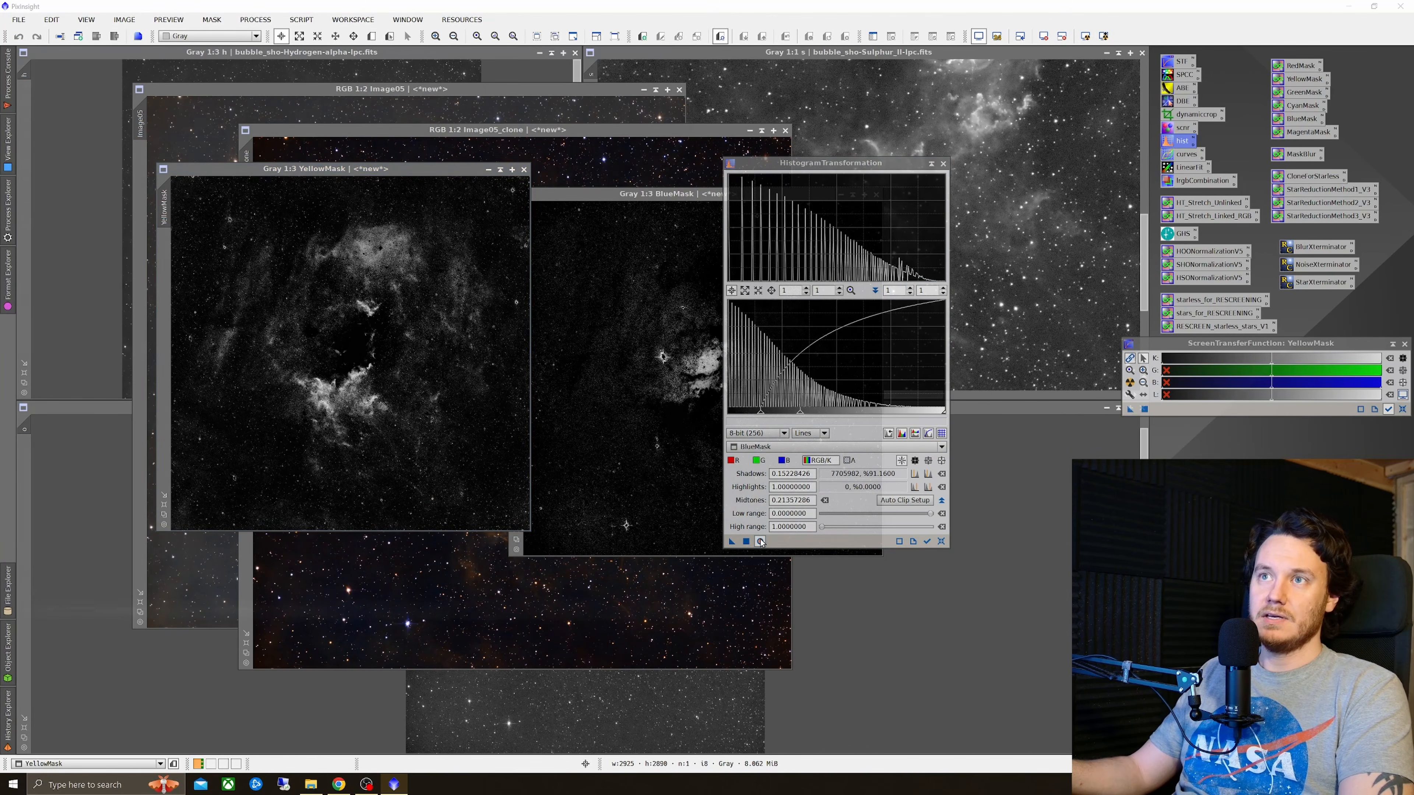
pyautogui.click(782, 446)
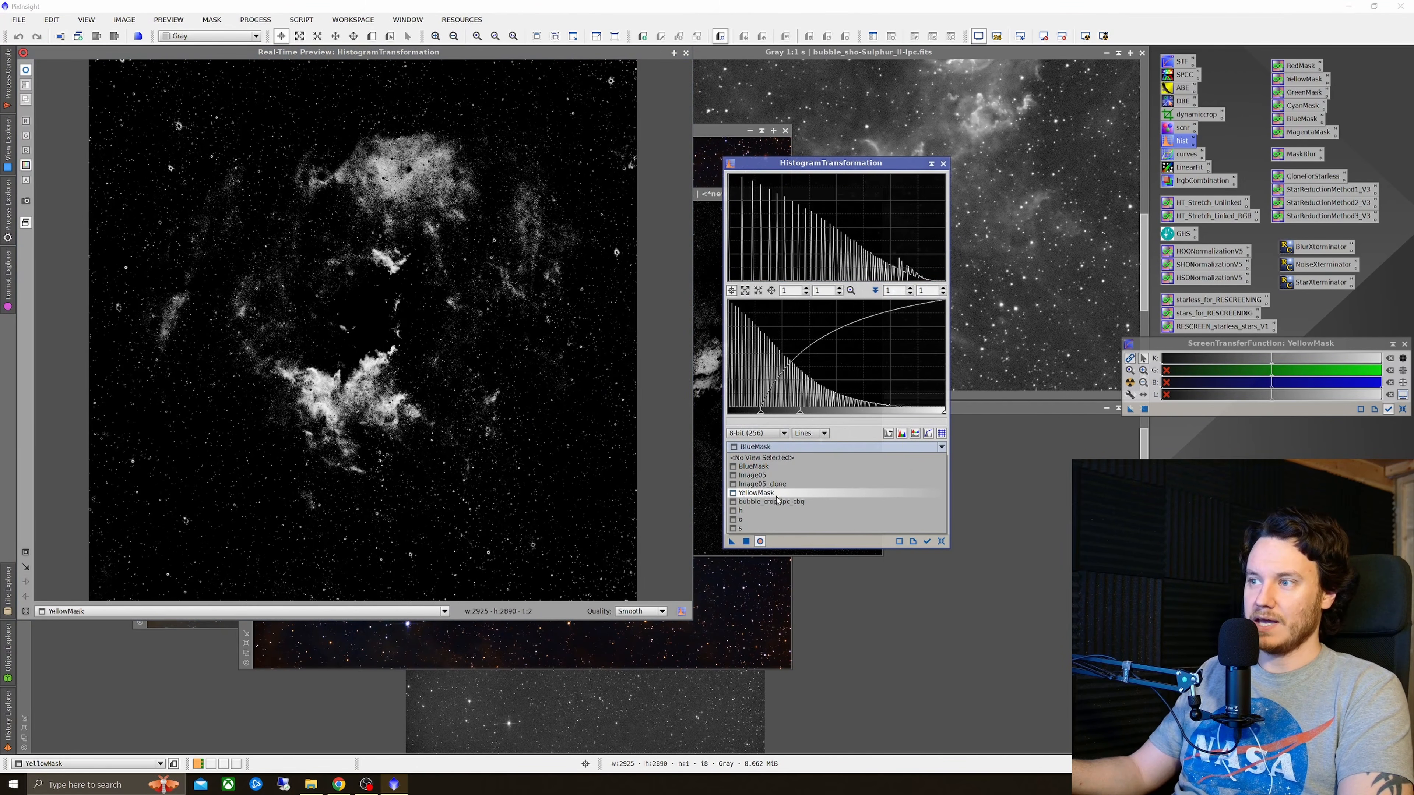
pyautogui.click(757, 492)
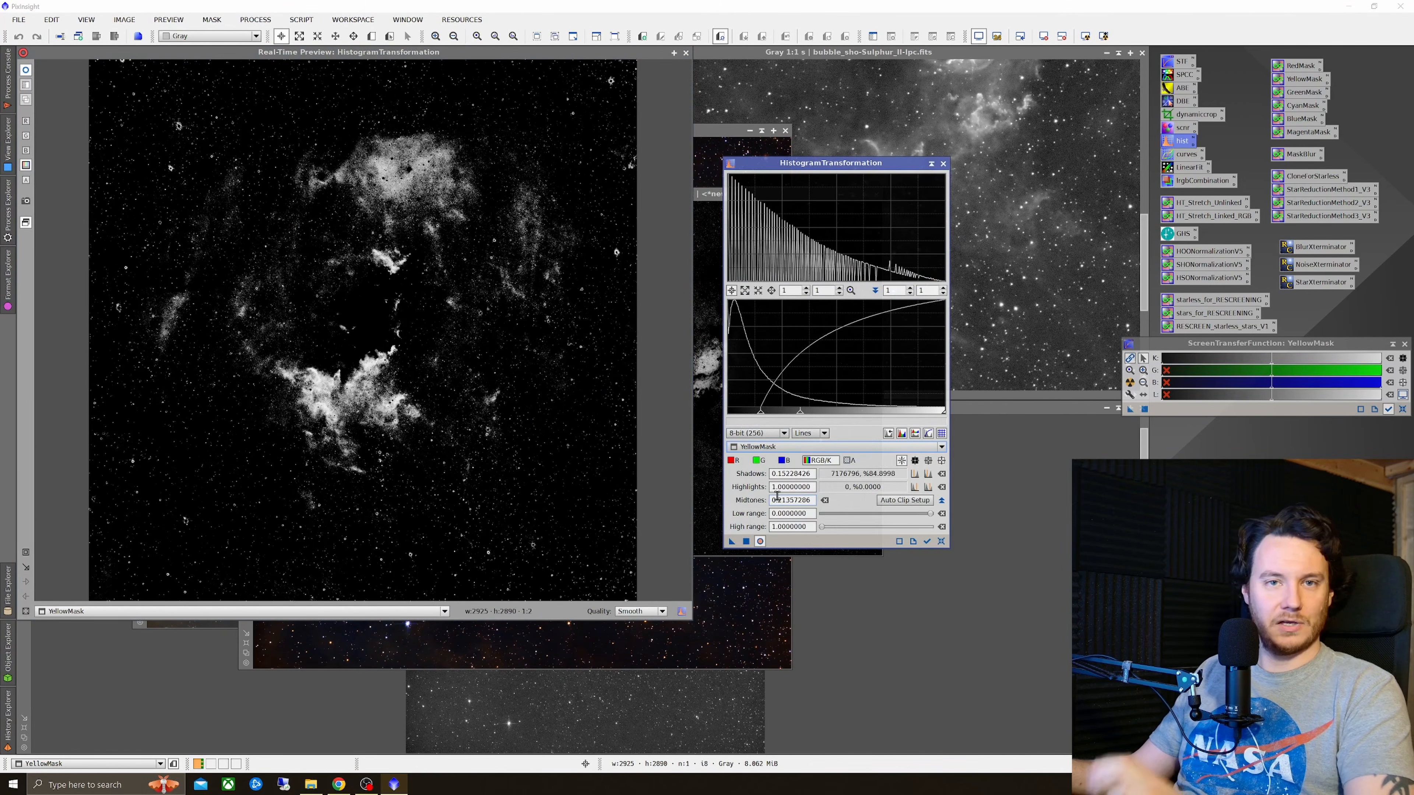
pyautogui.click(942, 543)
pyautogui.moveTo(730, 417); pyautogui.dragTo(743, 421)
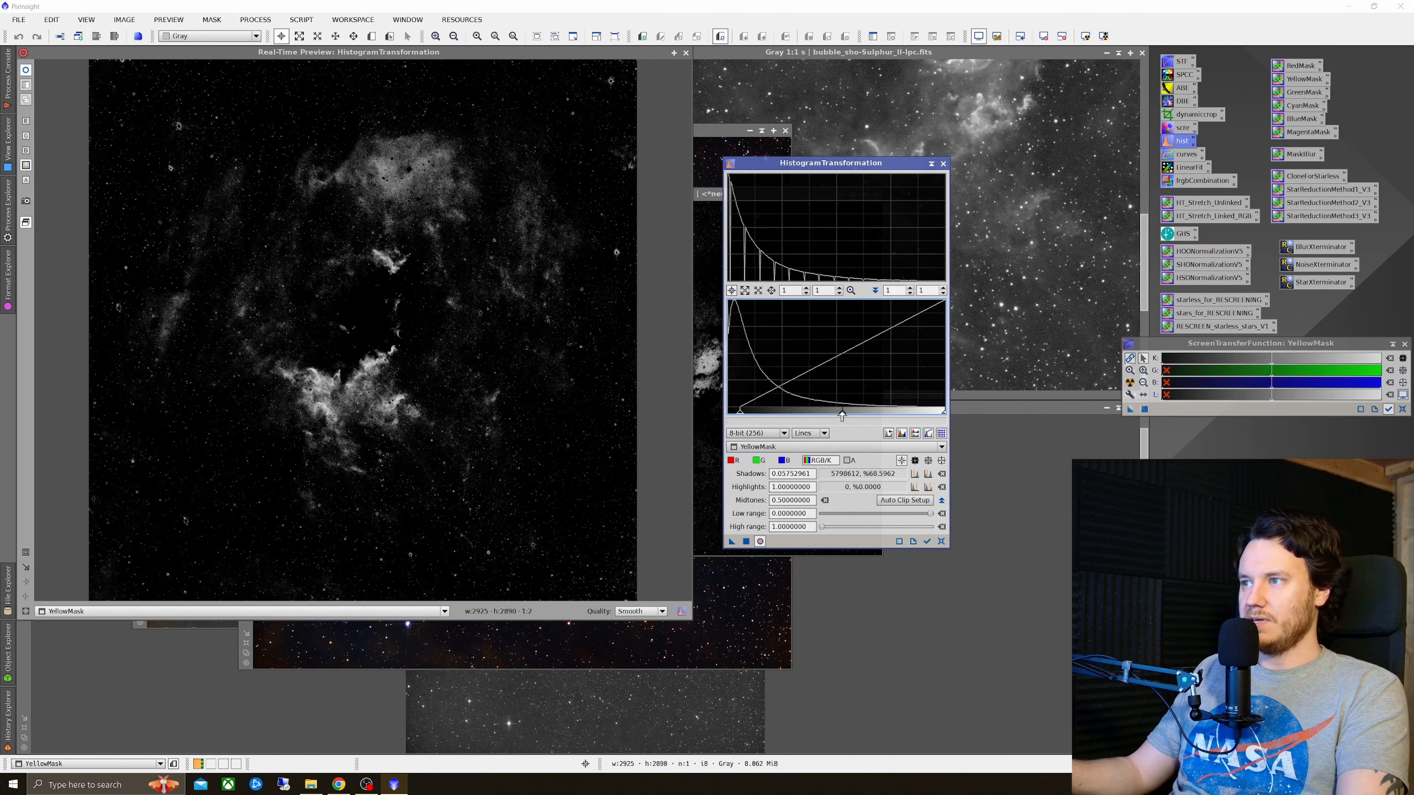
pyautogui.moveTo(841, 416); pyautogui.dragTo(816, 418)
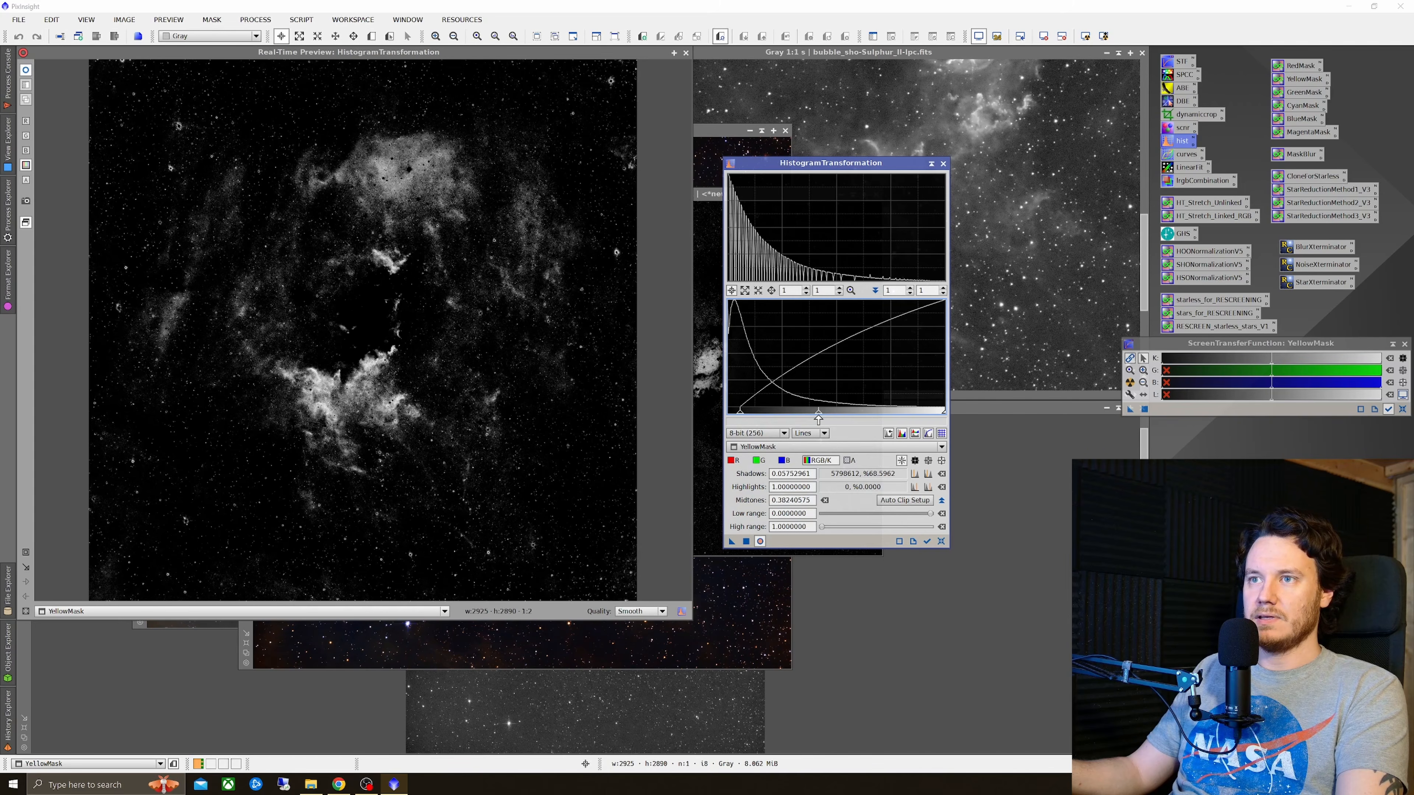
pyautogui.click(759, 541)
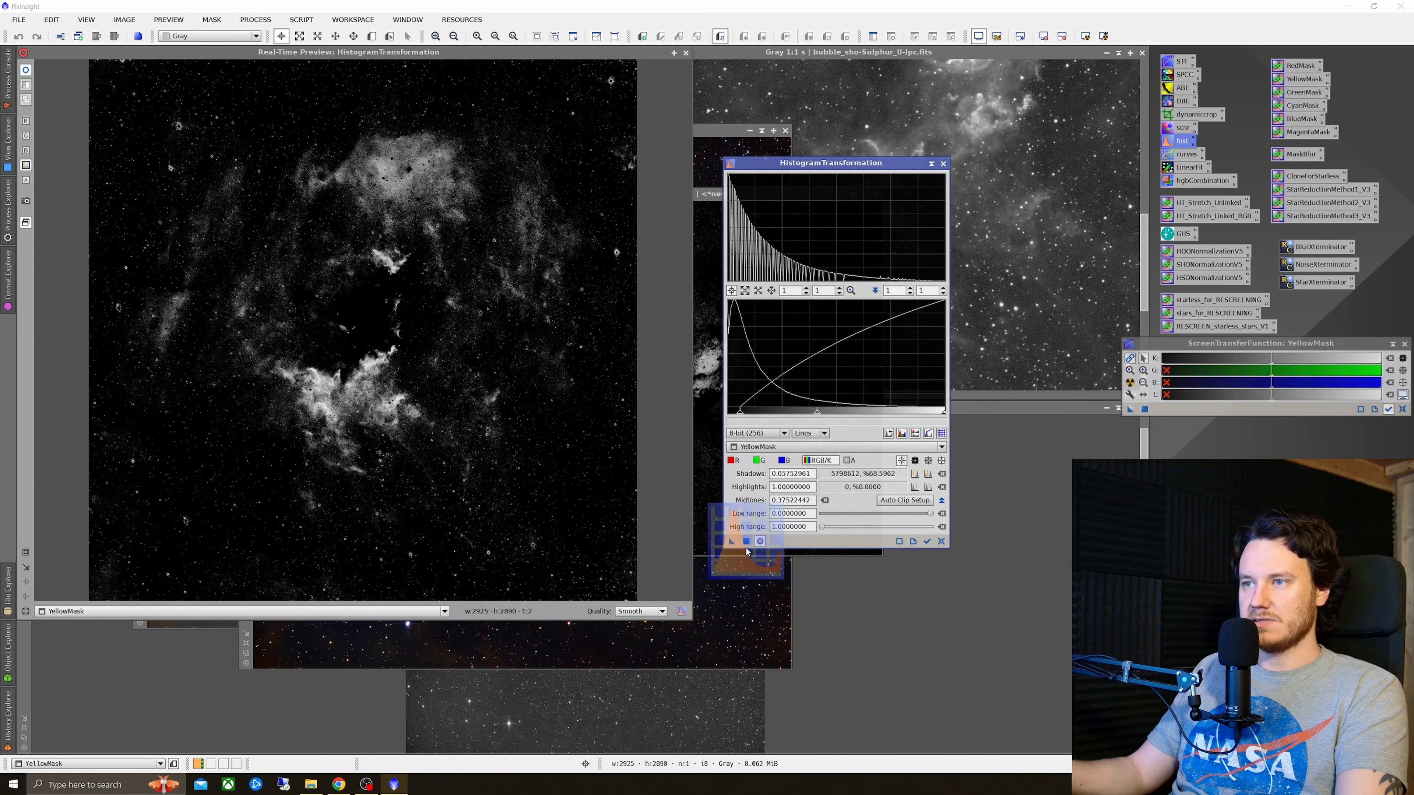
pyautogui.click(675, 54)
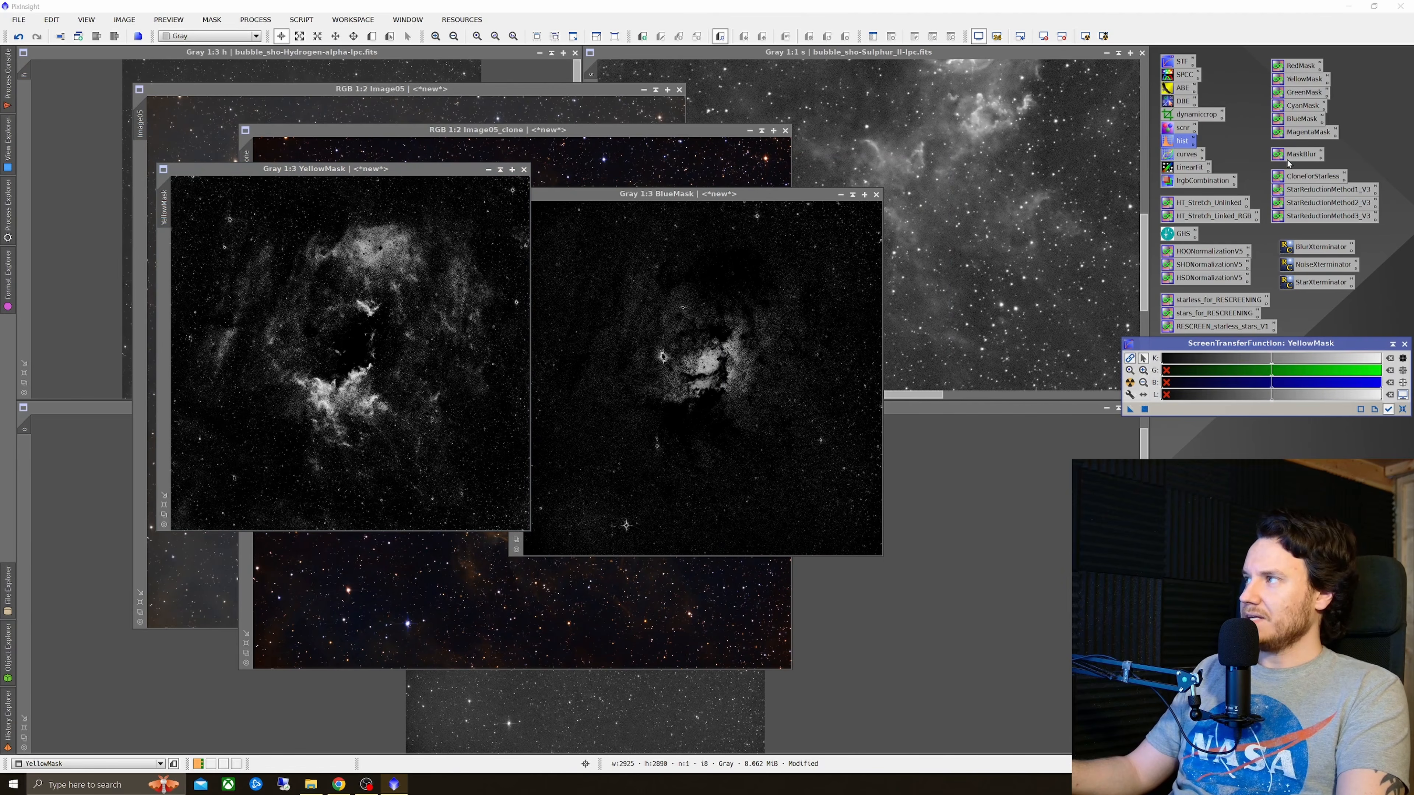
# Step: Open the MaskBlur PixelMath expression, set the gconv sigma to 20, and apply it to YellowMask
pyautogui.doubleClick(1300, 154)
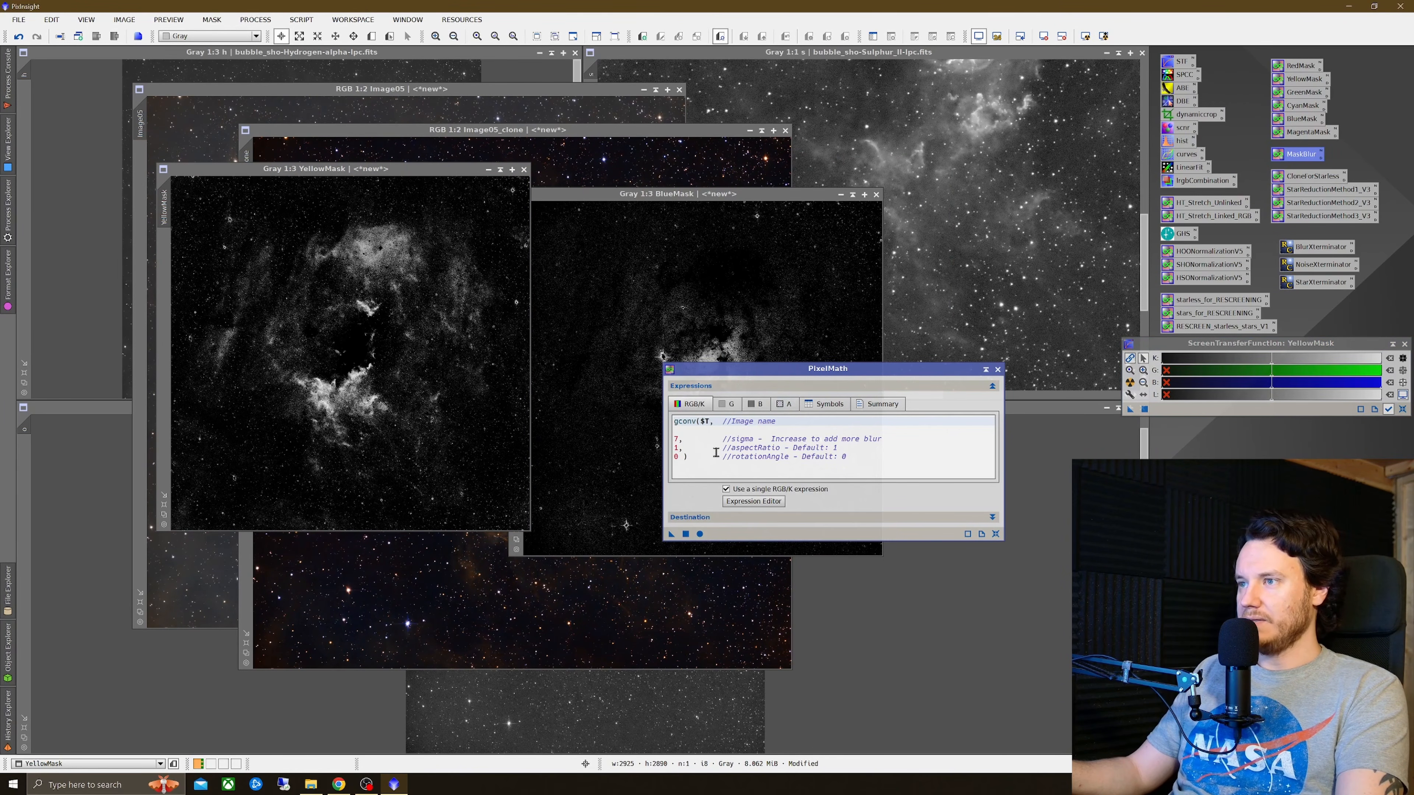
pyautogui.doubleClick(677, 439)
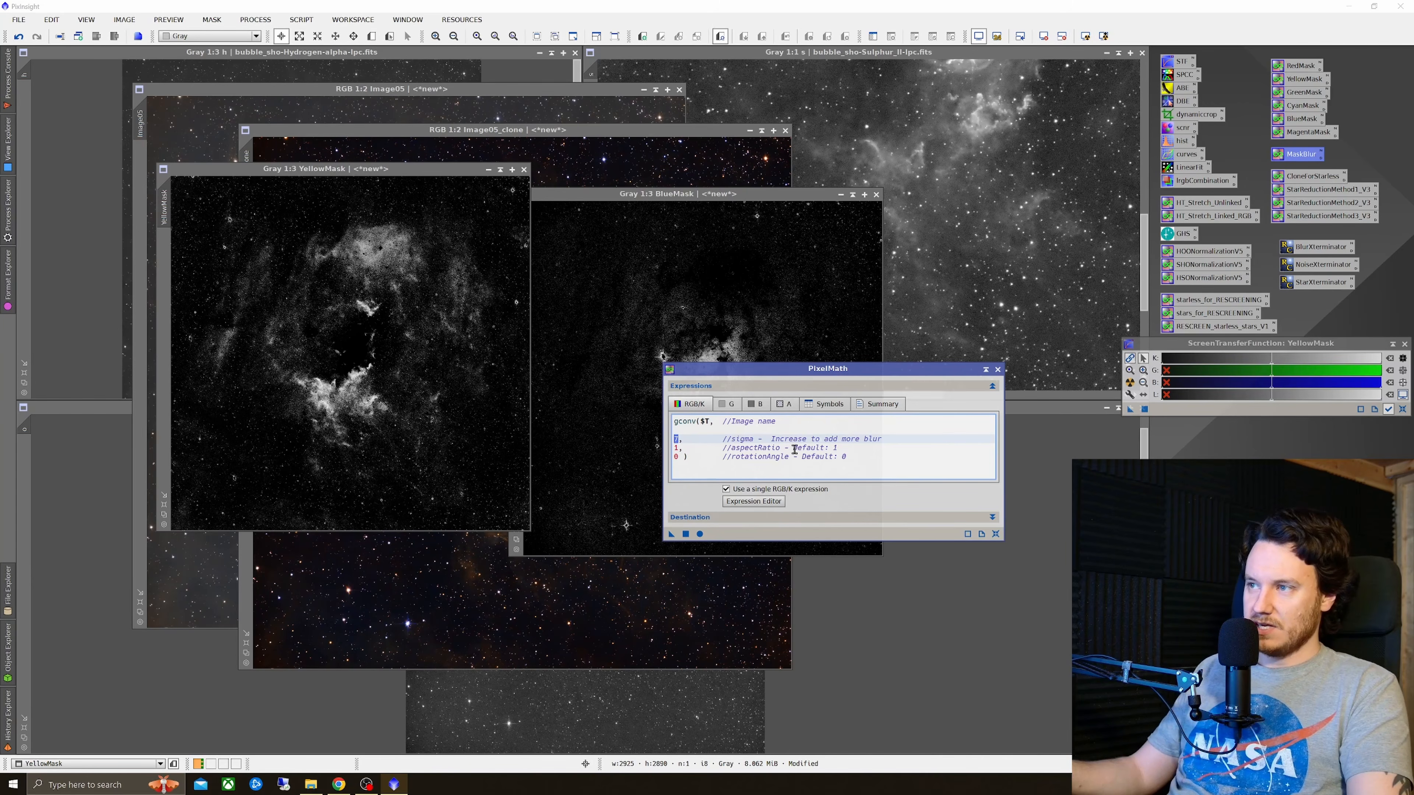
pyautogui.write('20')
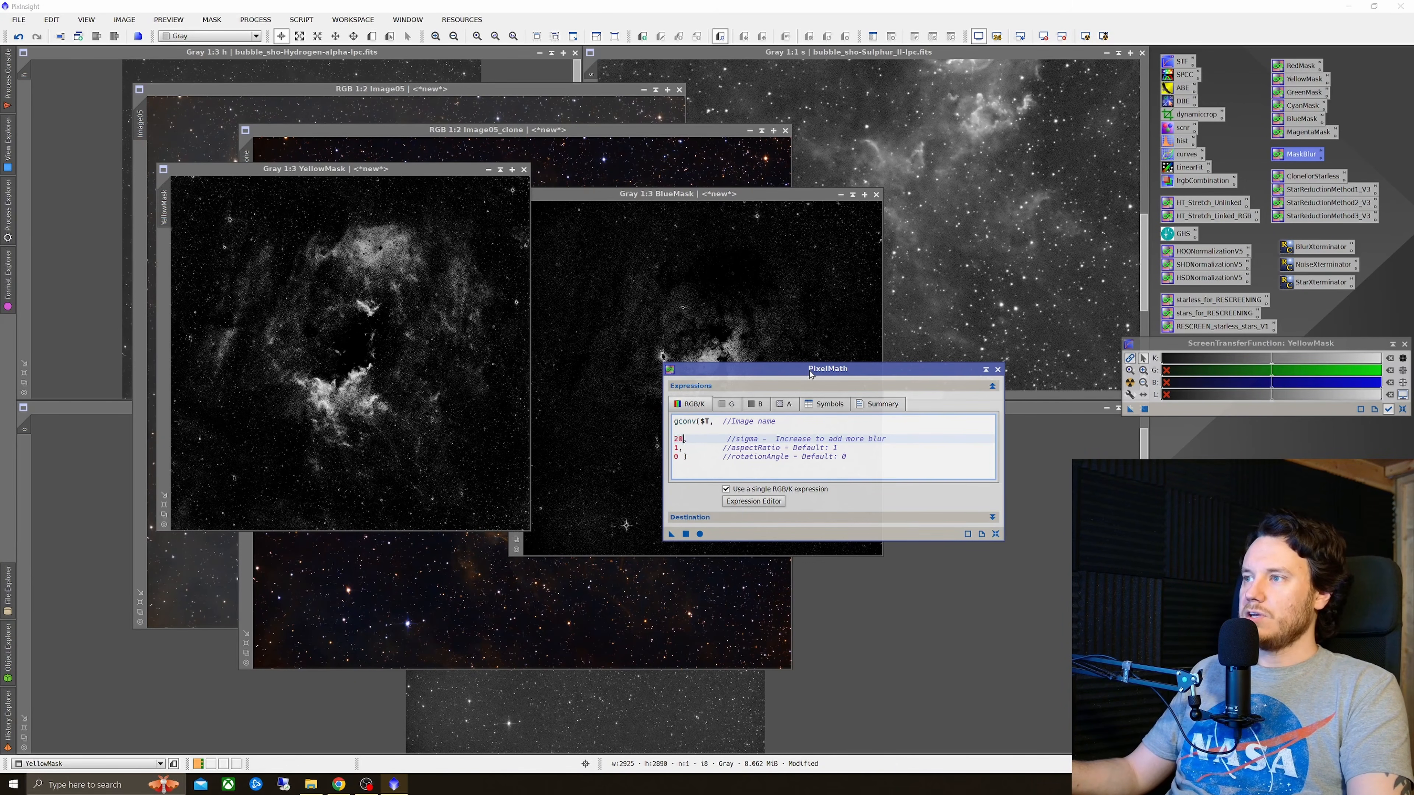
pyautogui.moveTo(810, 373); pyautogui.dragTo(1050, 415)
pyautogui.click(925, 575)
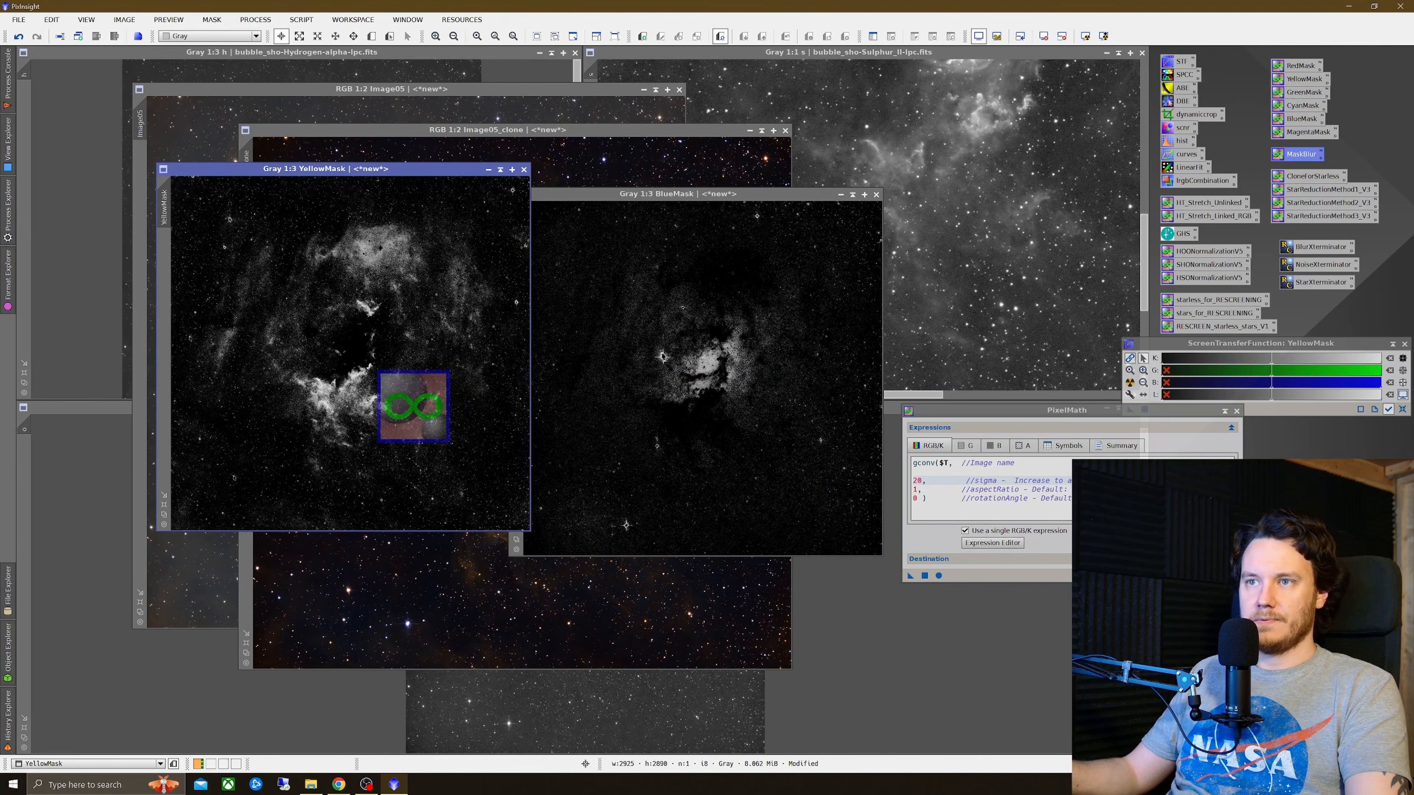
# Step: Compare YellowMask before and after the blur at full zoom by undoing and redoing the PixelMath
pyautogui.scroll(4, 335, 354)
pyautogui.scroll(-2, 425, 426)
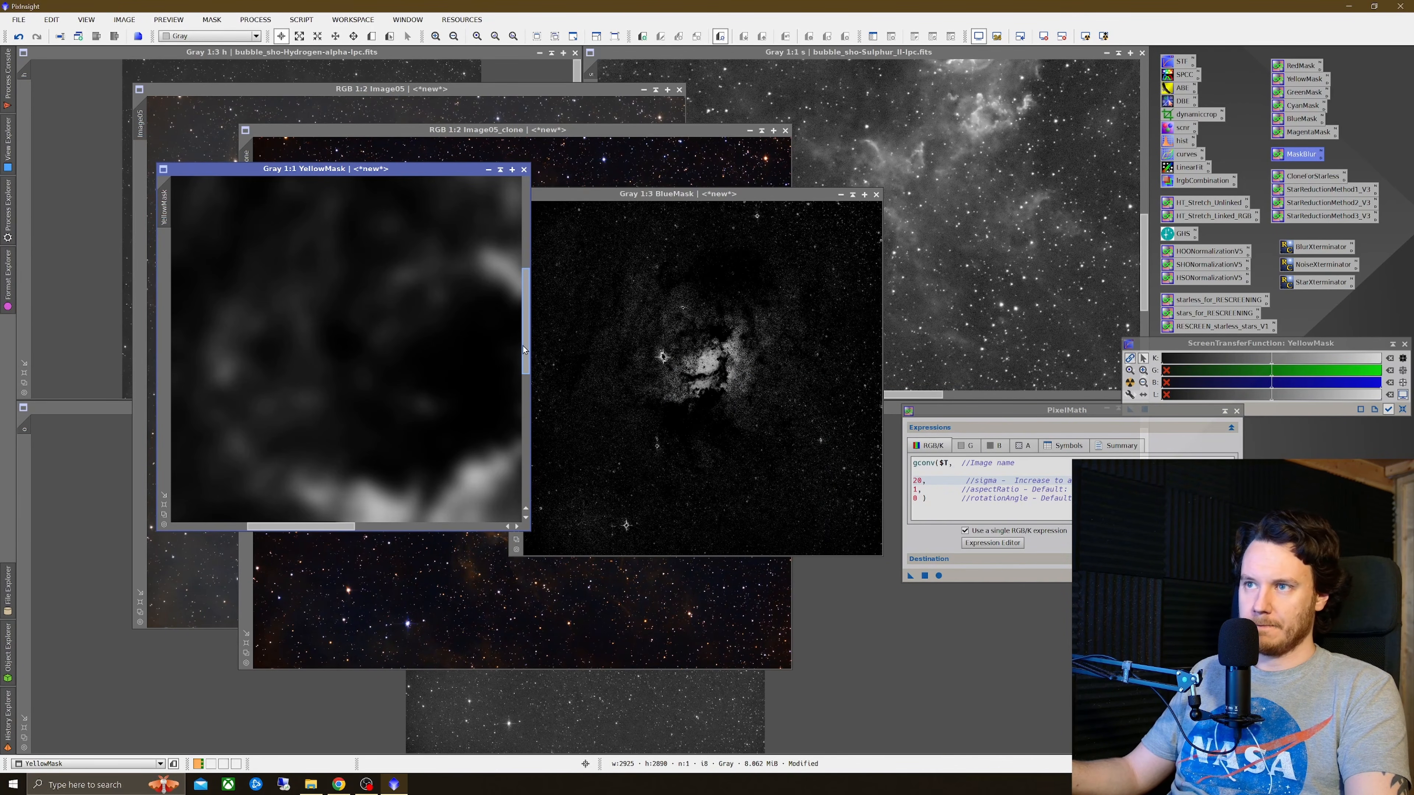
pyautogui.moveTo(526, 351); pyautogui.dragTo(527, 376)
pyautogui.moveTo(346, 533); pyautogui.dragTo(366, 533)
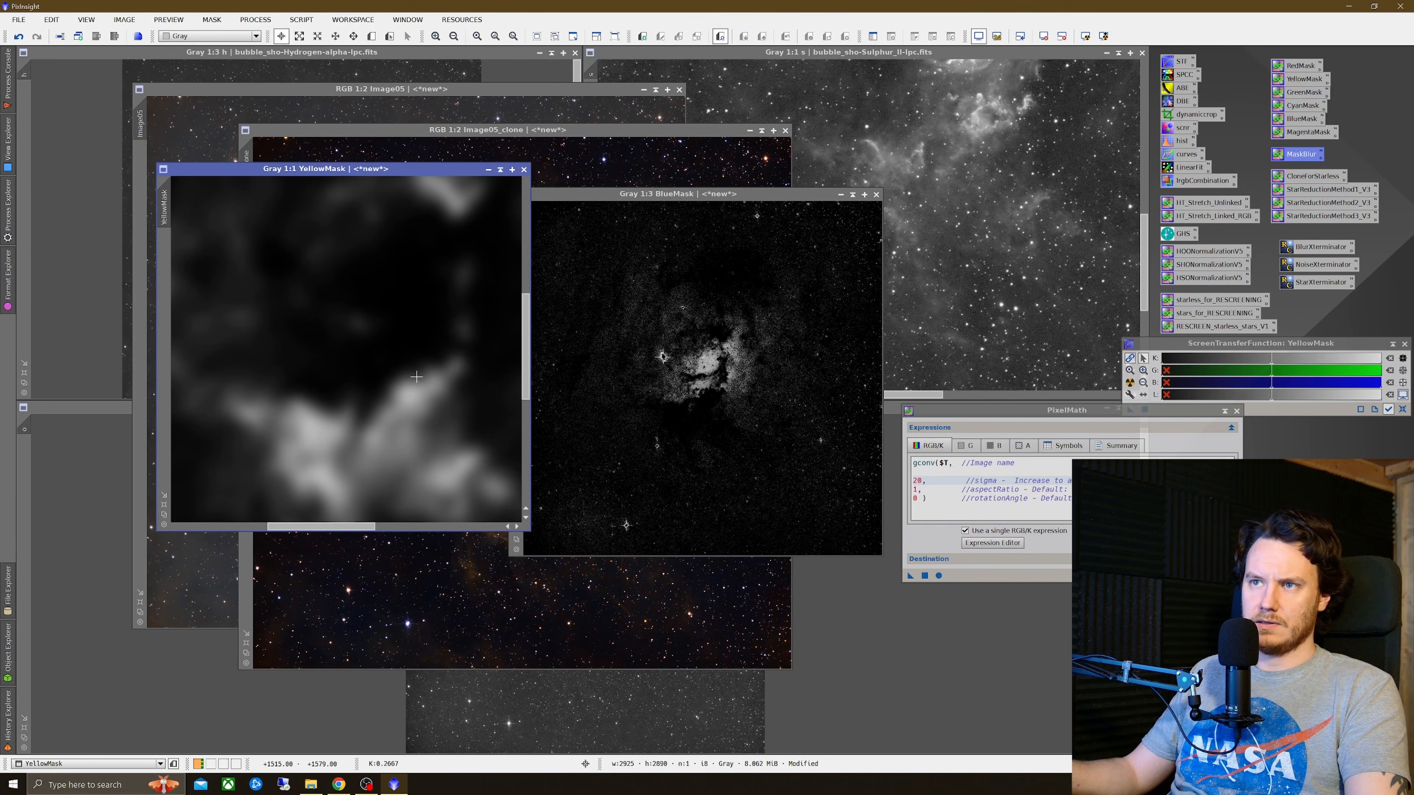
pyautogui.rightClick(430, 361)
pyautogui.click(468, 367)
pyautogui.rightClick(468, 365)
pyautogui.click(494, 383)
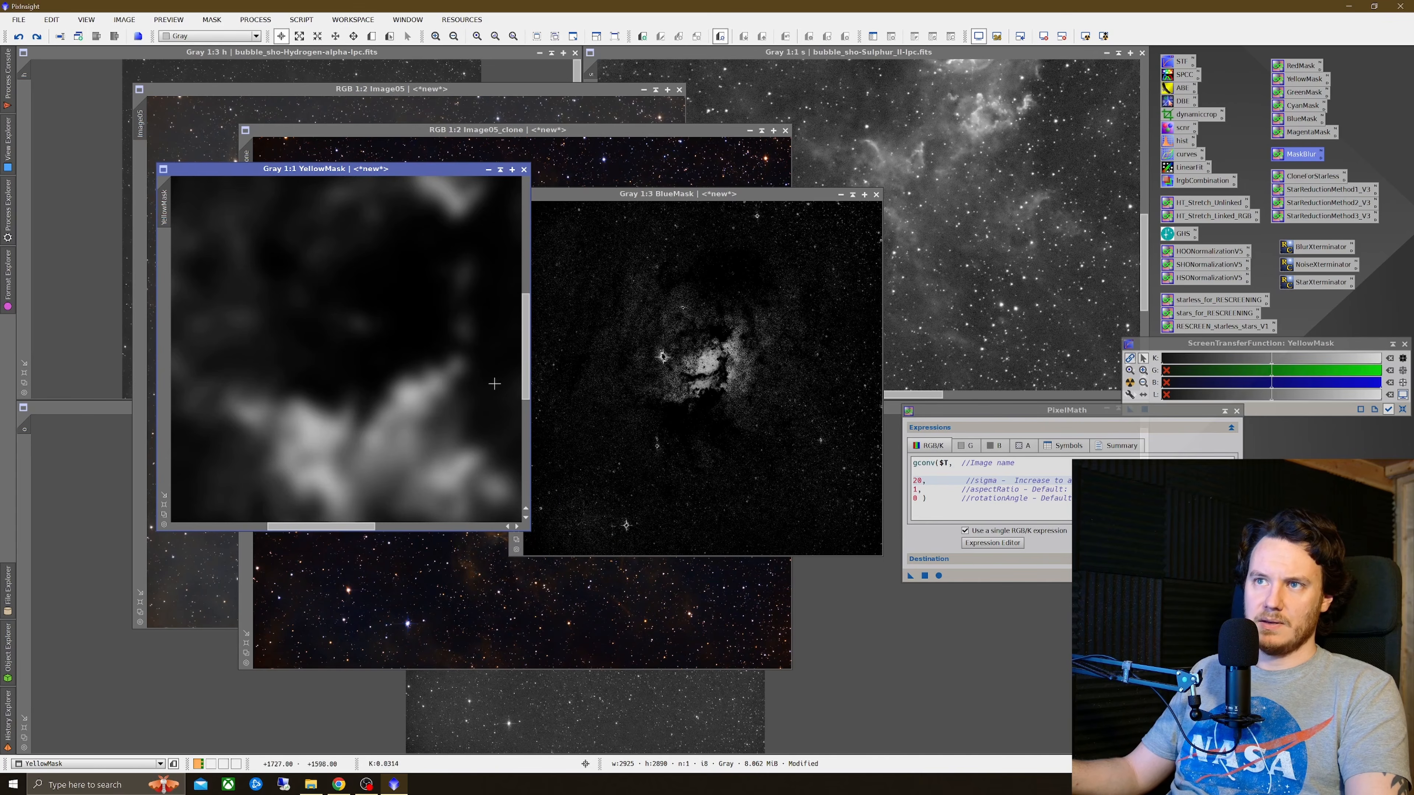
pyautogui.moveTo(323, 527); pyautogui.dragTo(371, 529)
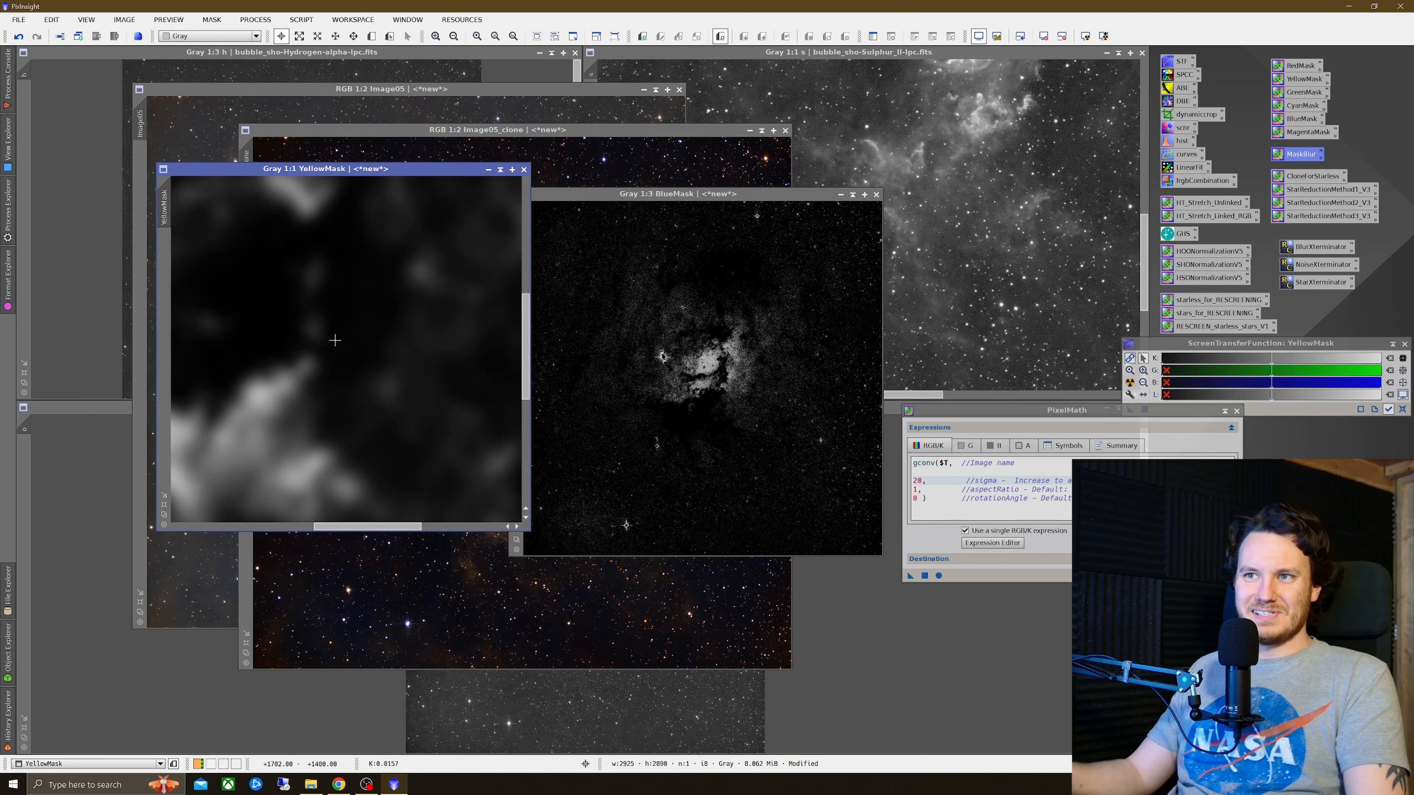
pyautogui.rightClick(384, 297)
pyautogui.click(423, 307)
pyautogui.rightClick(438, 309)
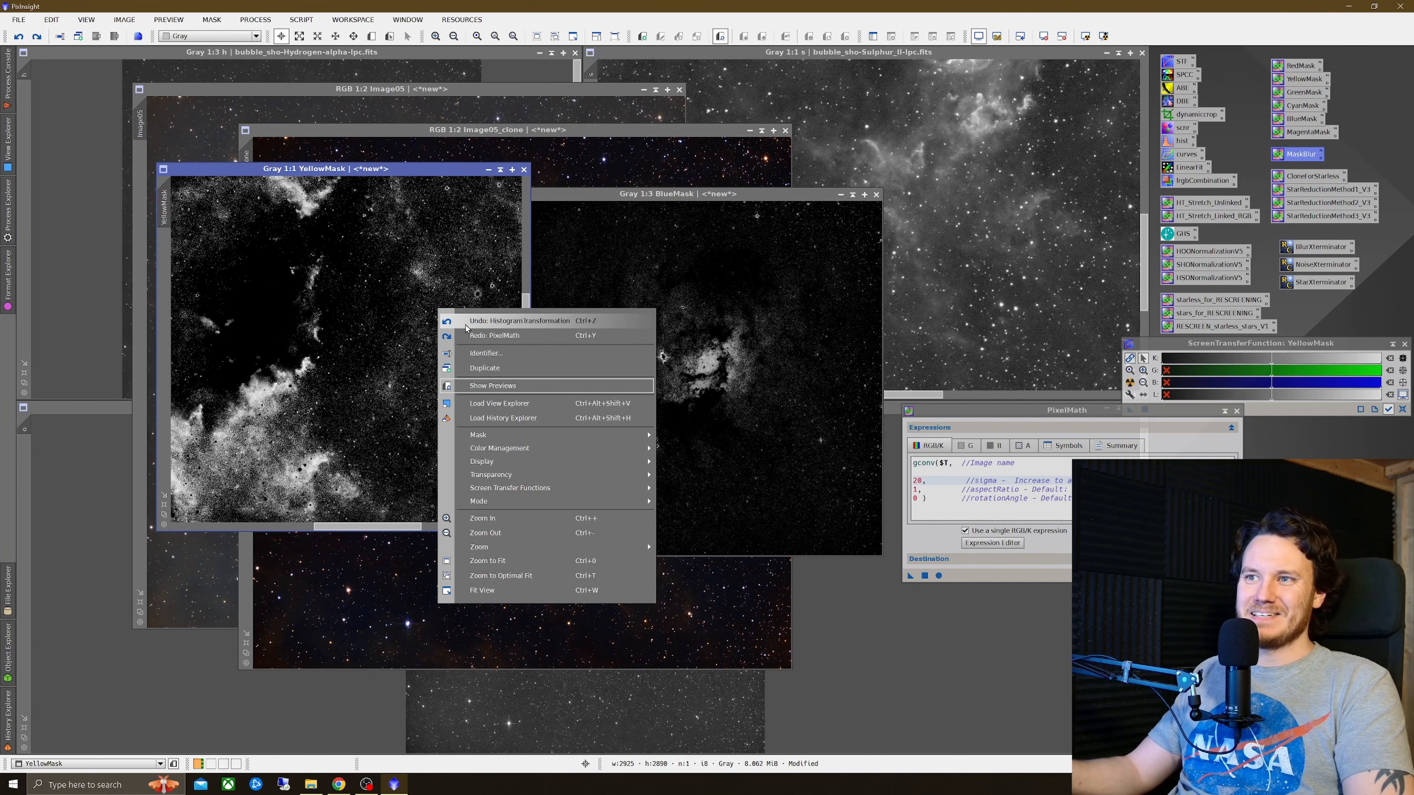
pyautogui.click(483, 337)
# Step: Apply the same MaskBlur PixelMath to BlueMask and close PixelMath
pyautogui.moveTo(910, 576); pyautogui.dragTo(758, 438)
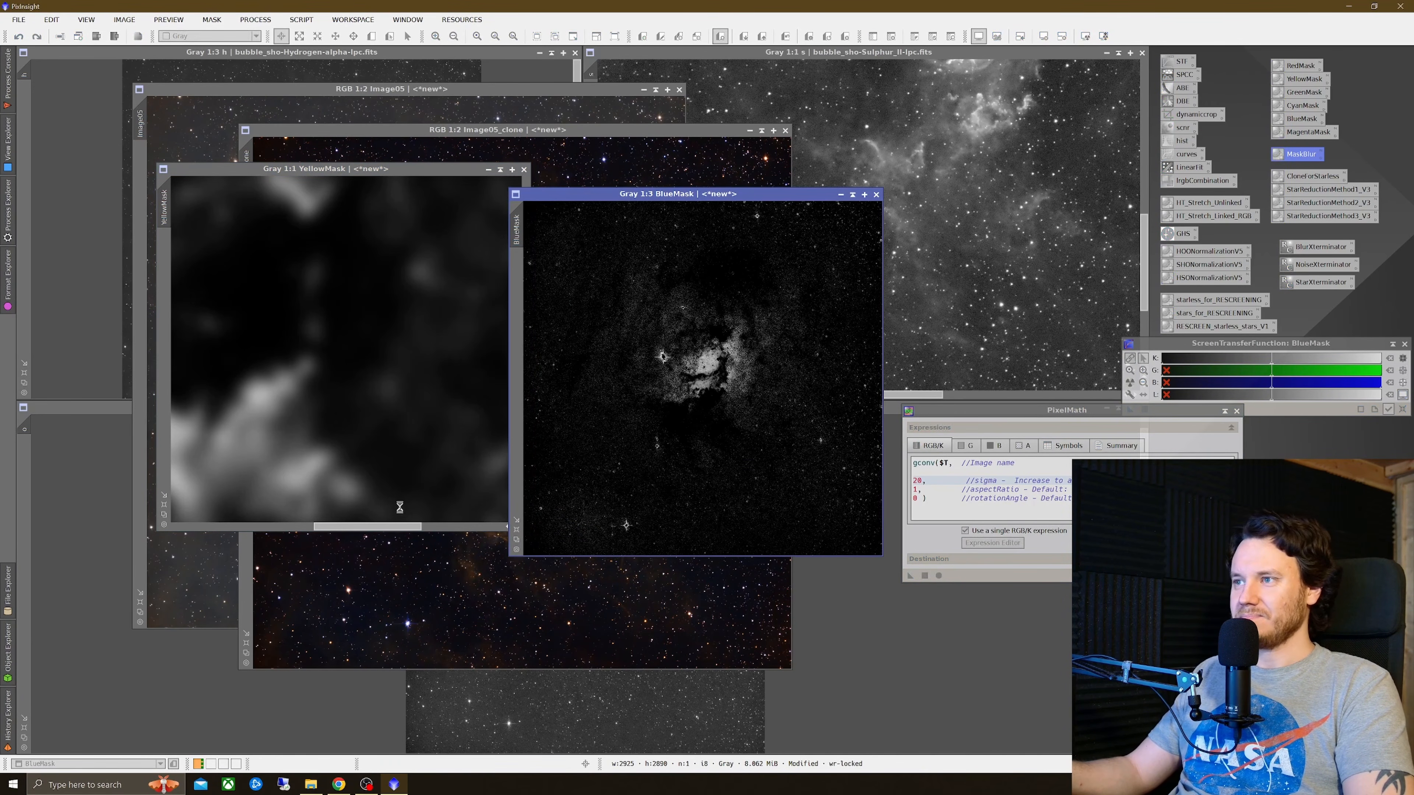
pyautogui.moveTo(1085, 414); pyautogui.dragTo(862, 444)
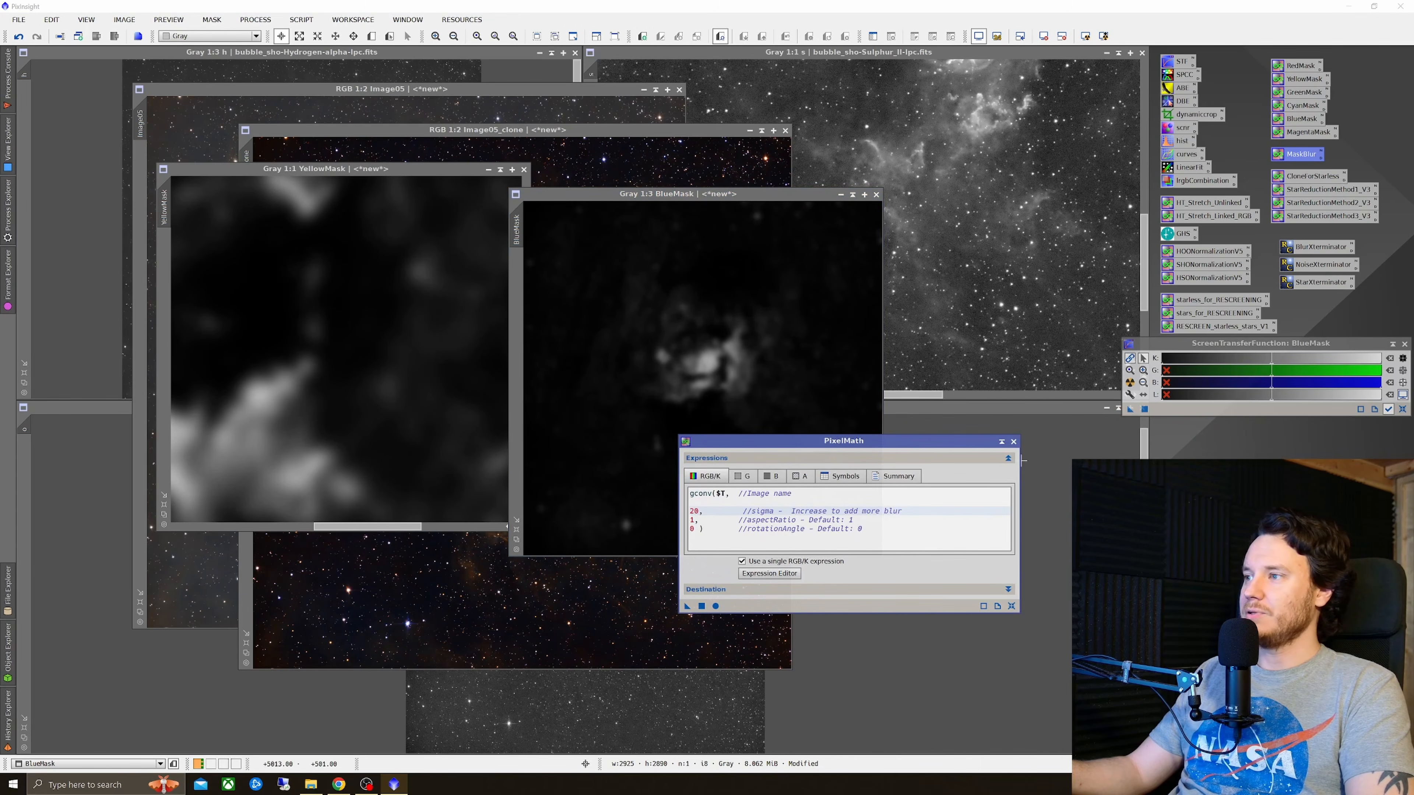
pyautogui.click(1014, 441)
# Step: Close the Image05_clone window without saving and rearrange the Image05 and mask windows
pyautogui.click(347, 354)
pyautogui.scroll(-3, 346, 354)
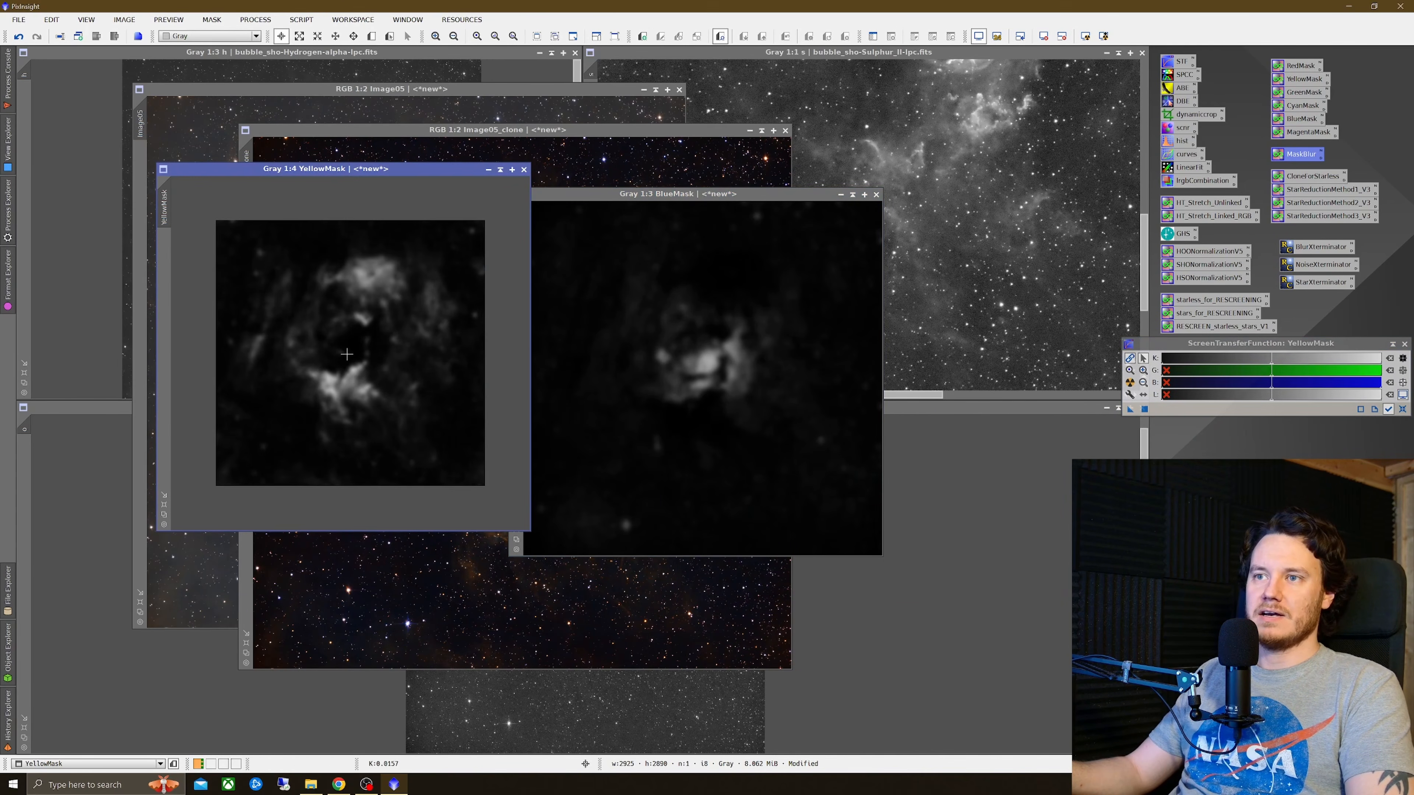
pyautogui.moveTo(636, 197); pyautogui.dragTo(898, 281)
pyautogui.click(546, 274)
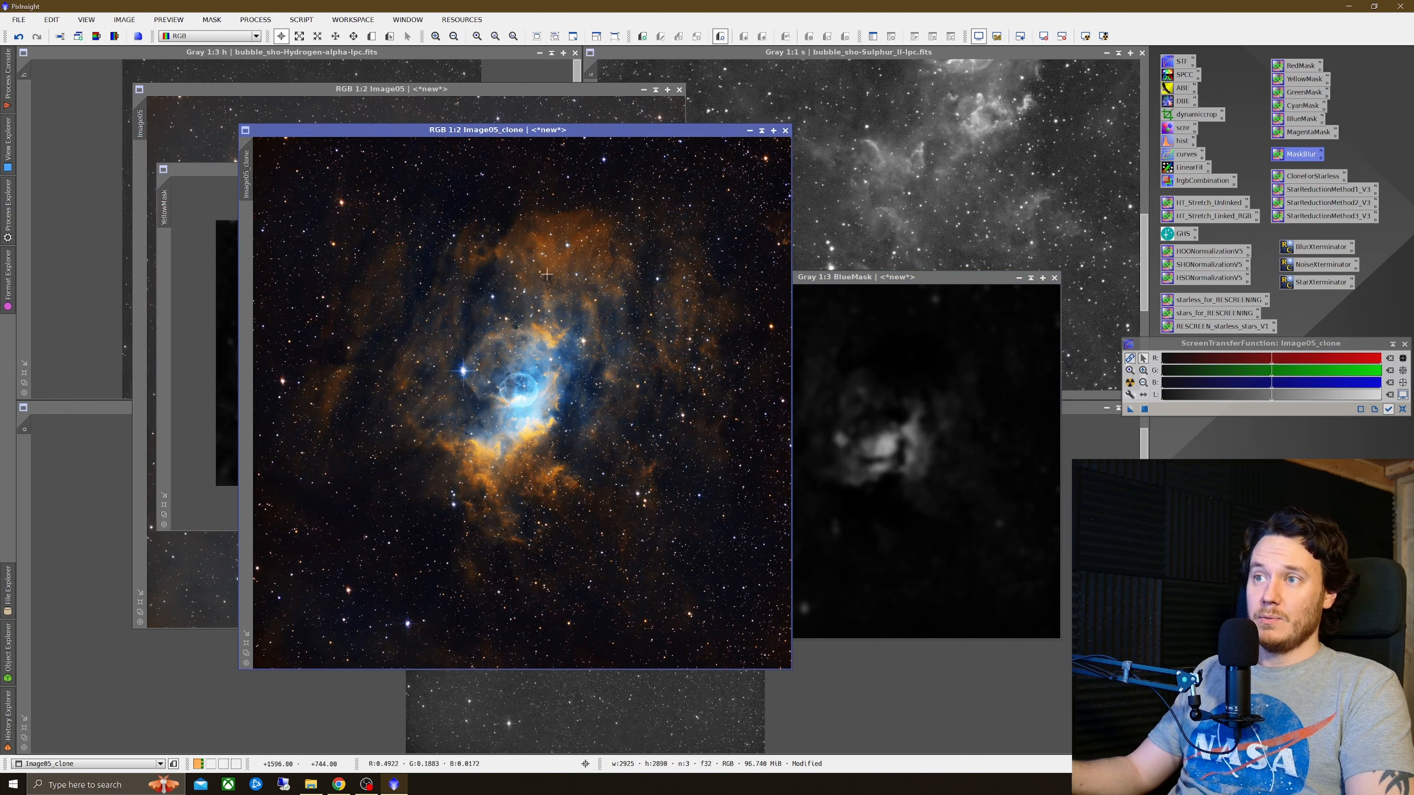
pyautogui.click(786, 131)
pyautogui.click(679, 418)
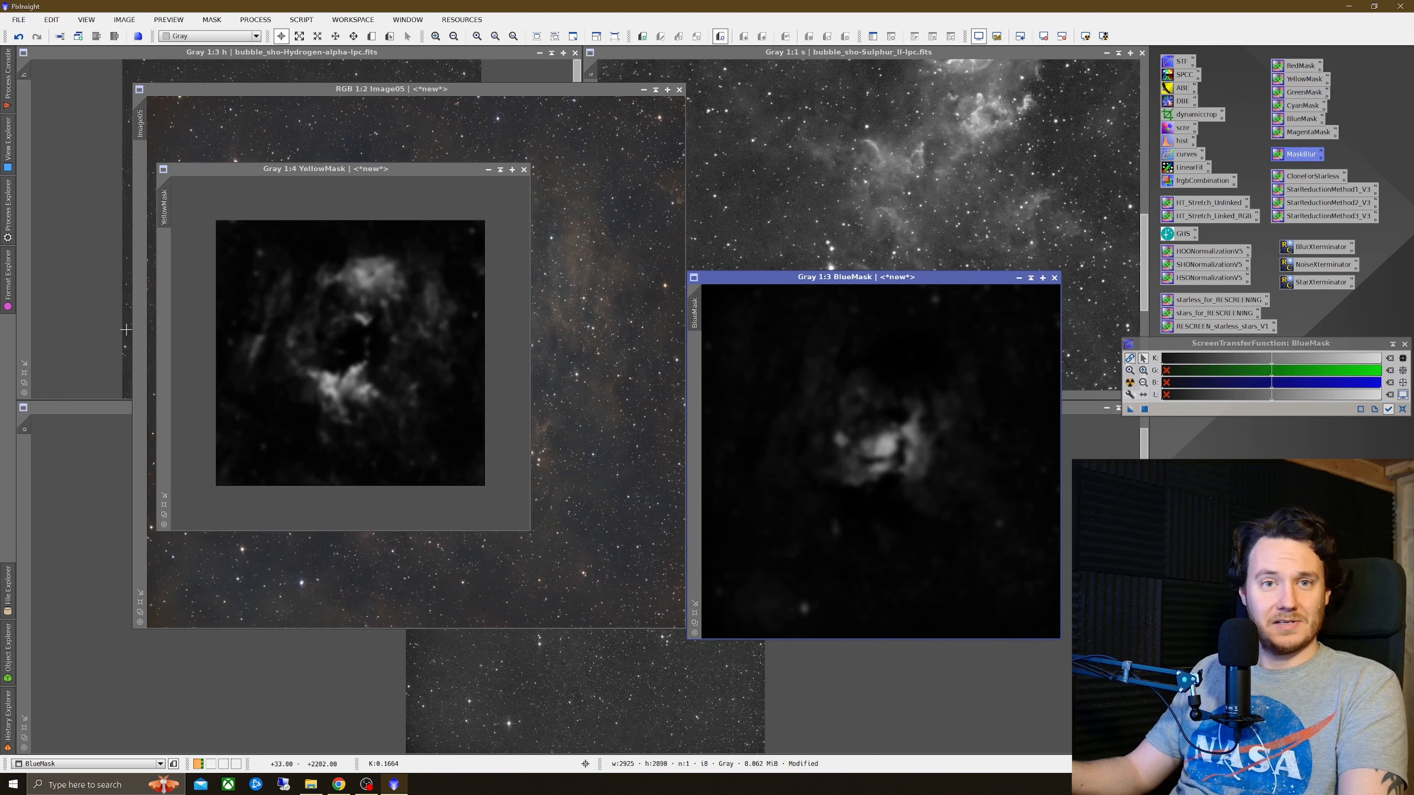
pyautogui.moveTo(375, 172); pyautogui.dragTo(820, 173)
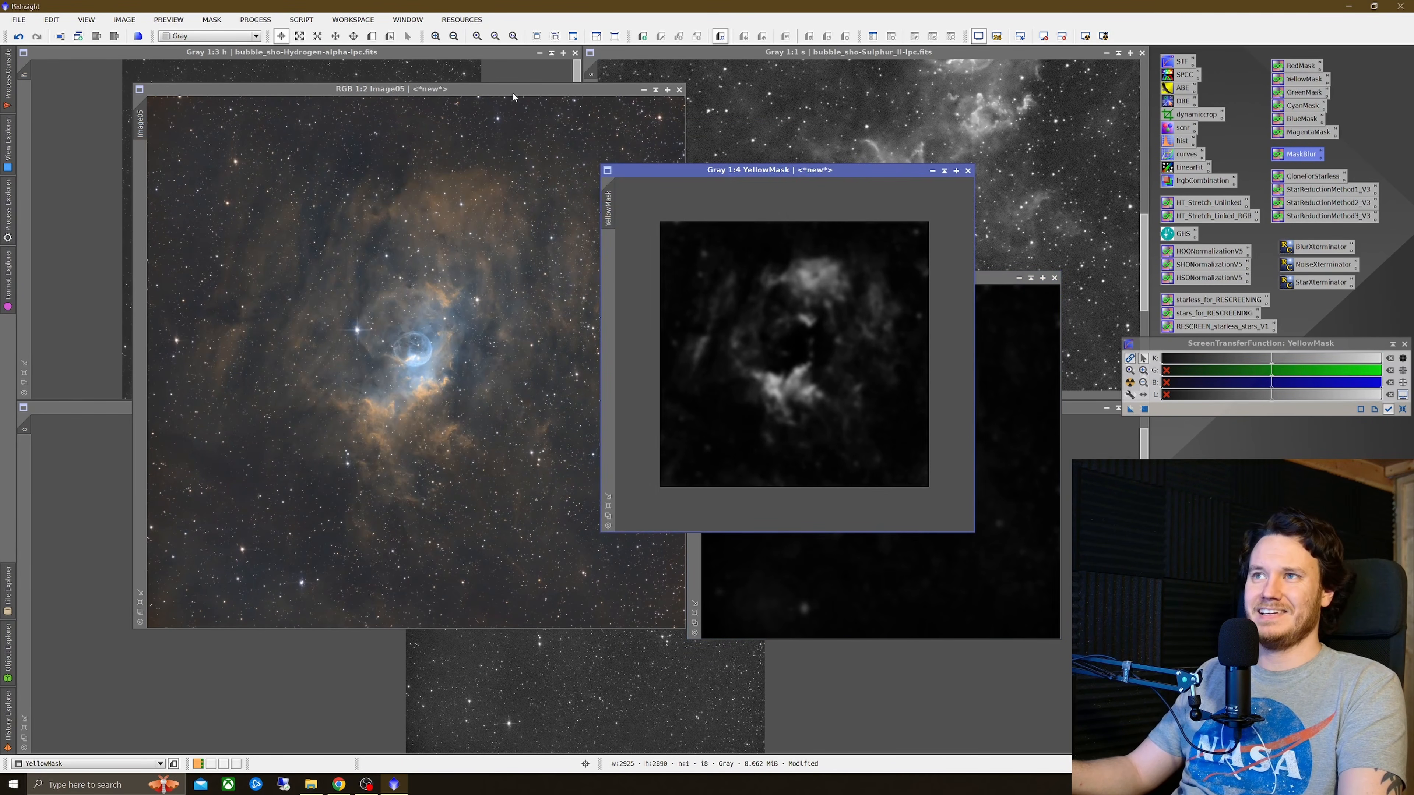
pyautogui.moveTo(514, 92); pyautogui.dragTo(427, 89)
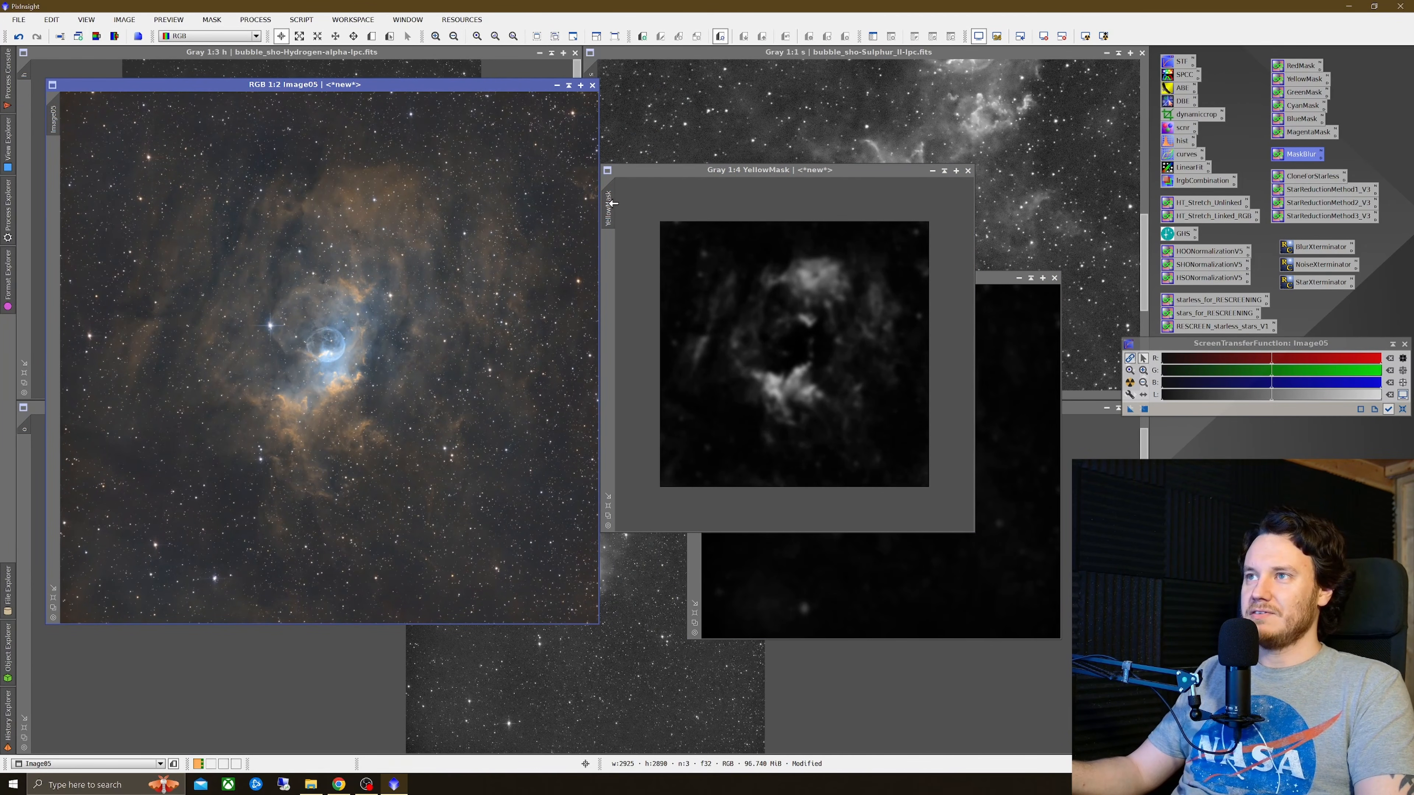
# Step: Apply YellowMask as a mask to Image05 and open CurvesTransformation with a real-time preview of Image05
pyautogui.moveTo(612, 203); pyautogui.dragTo(65, 174)
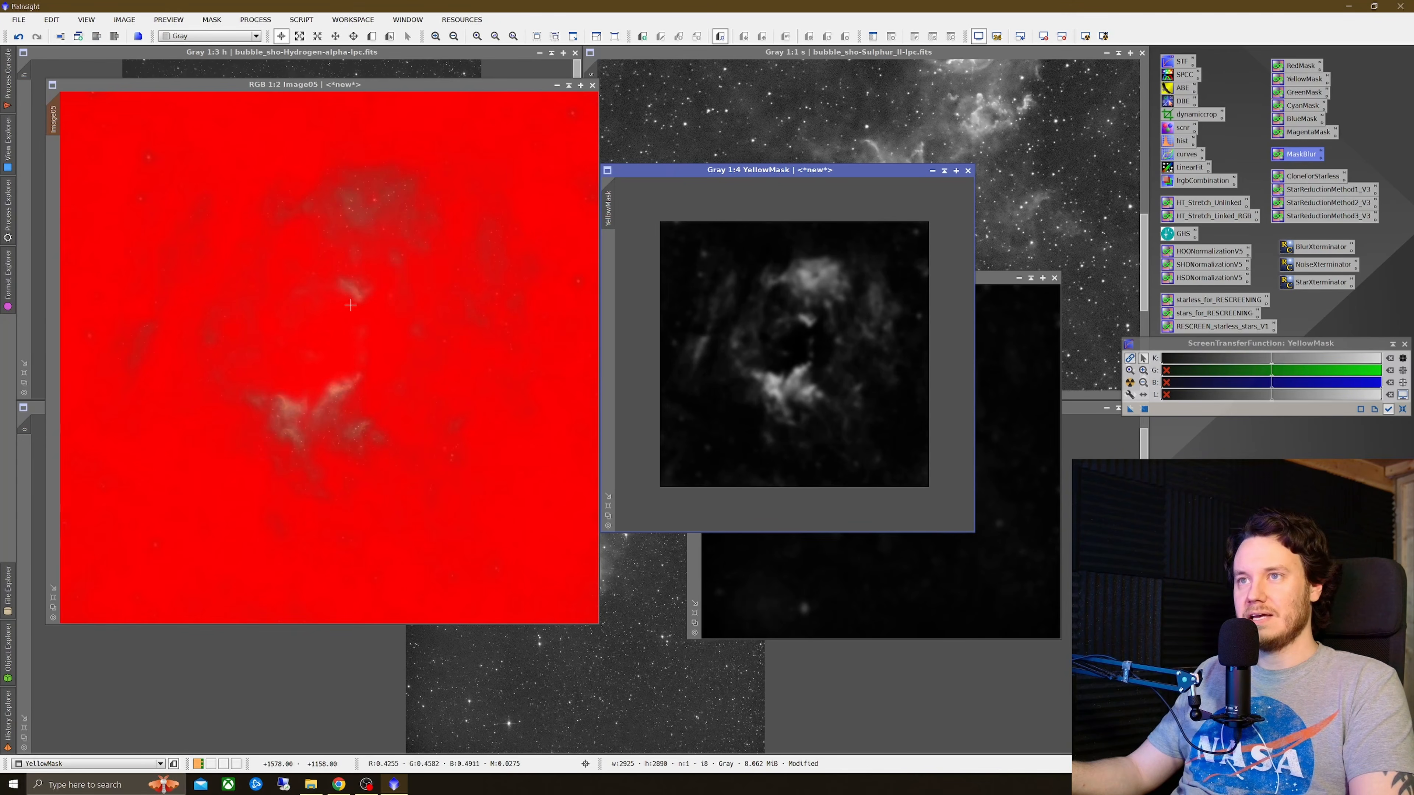
pyautogui.doubleClick(1181, 156)
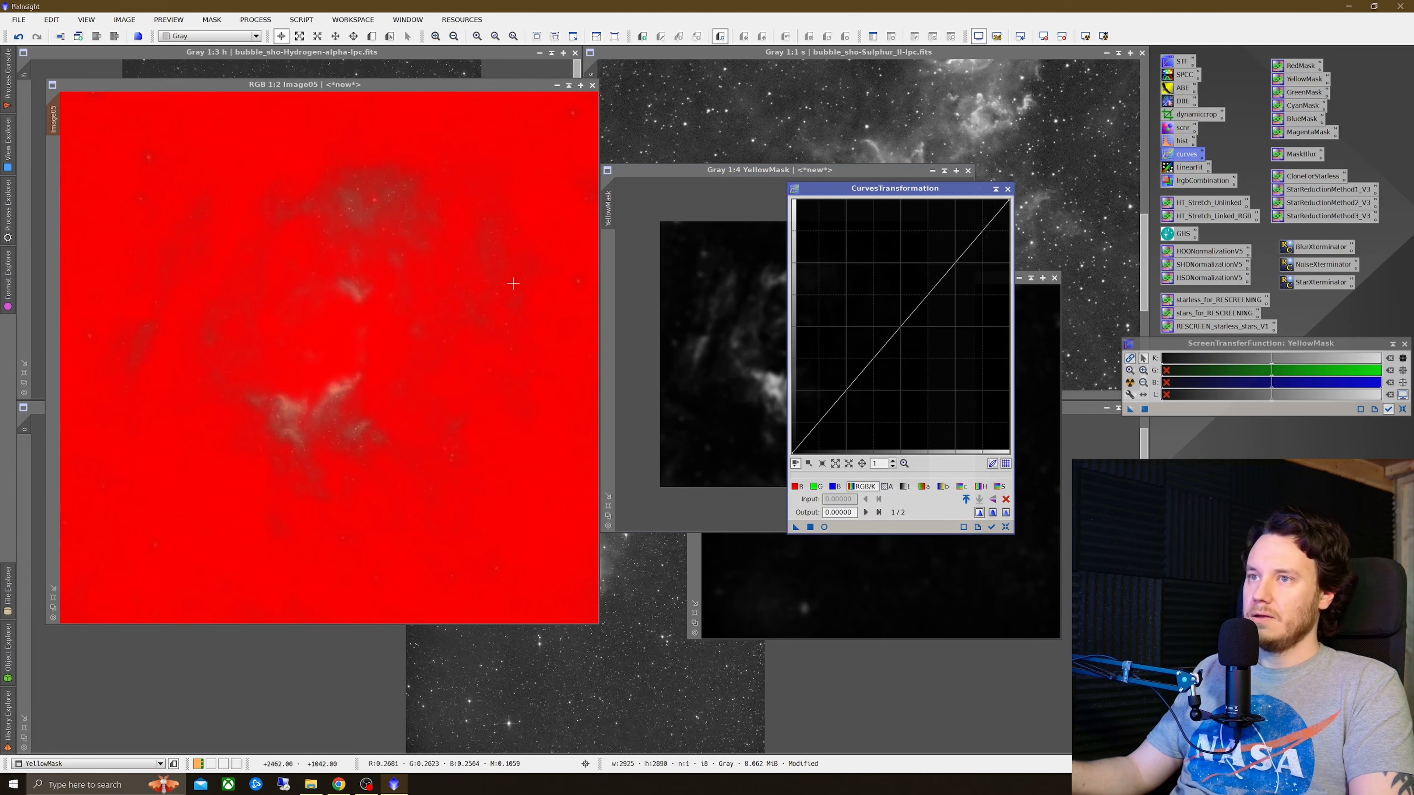
pyautogui.click(824, 527)
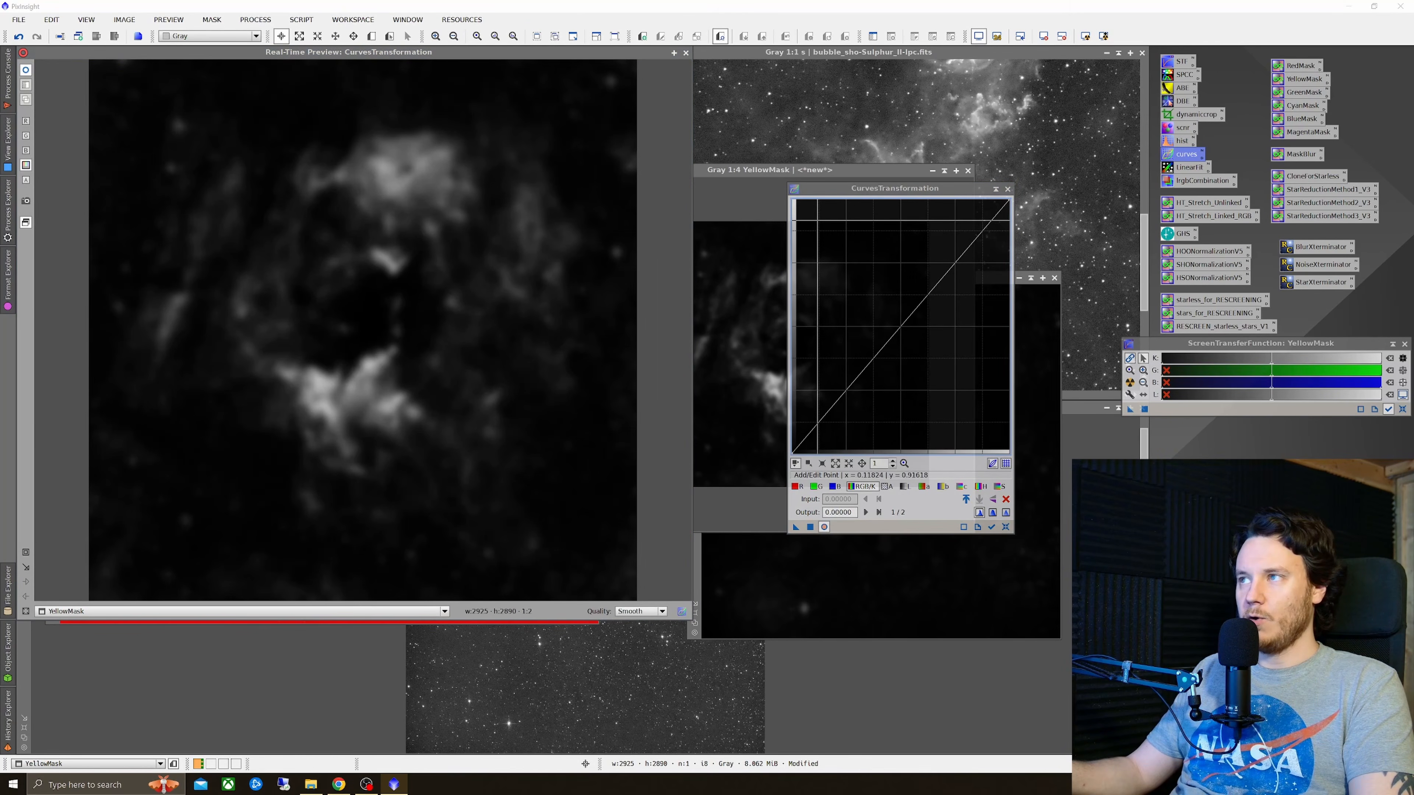
pyautogui.click(685, 53)
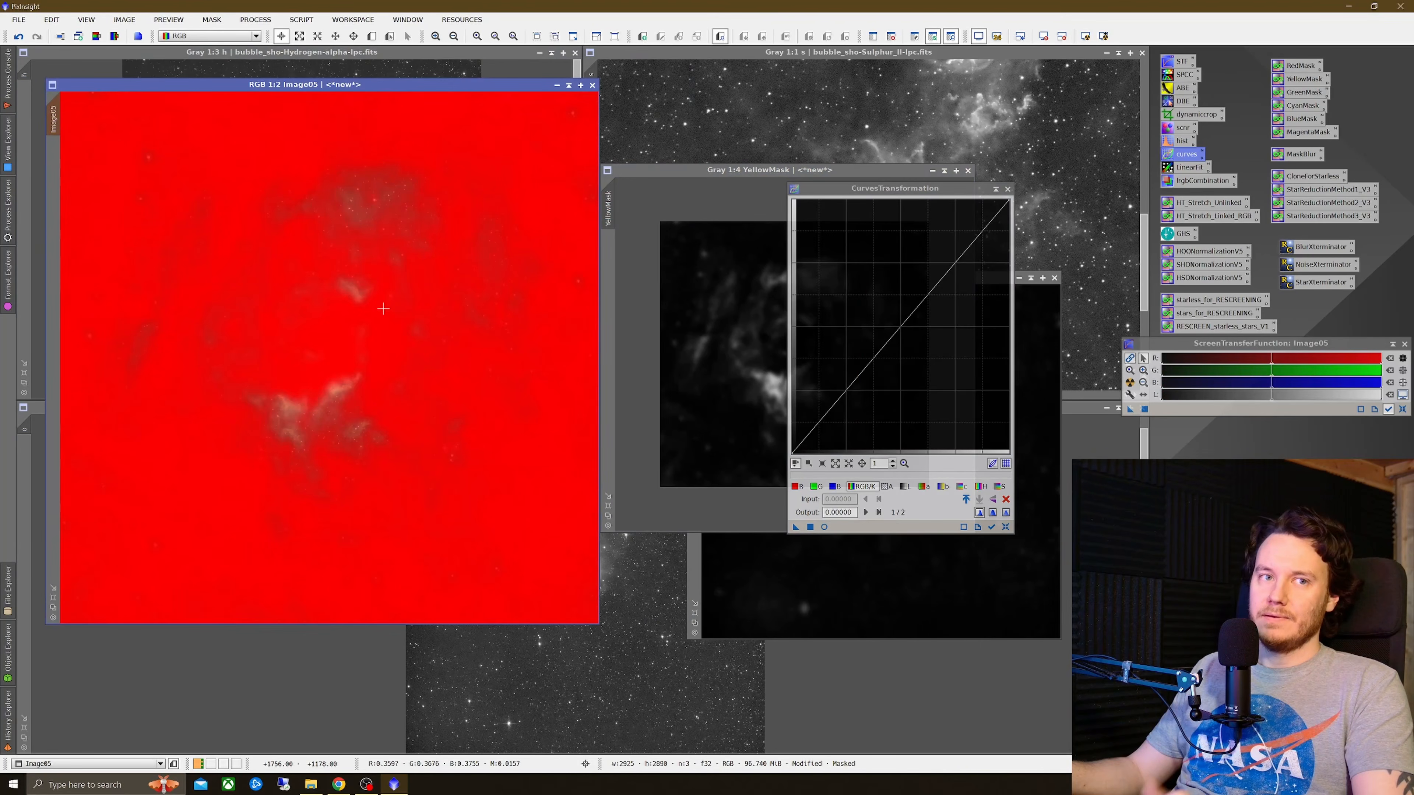
pyautogui.click(824, 527)
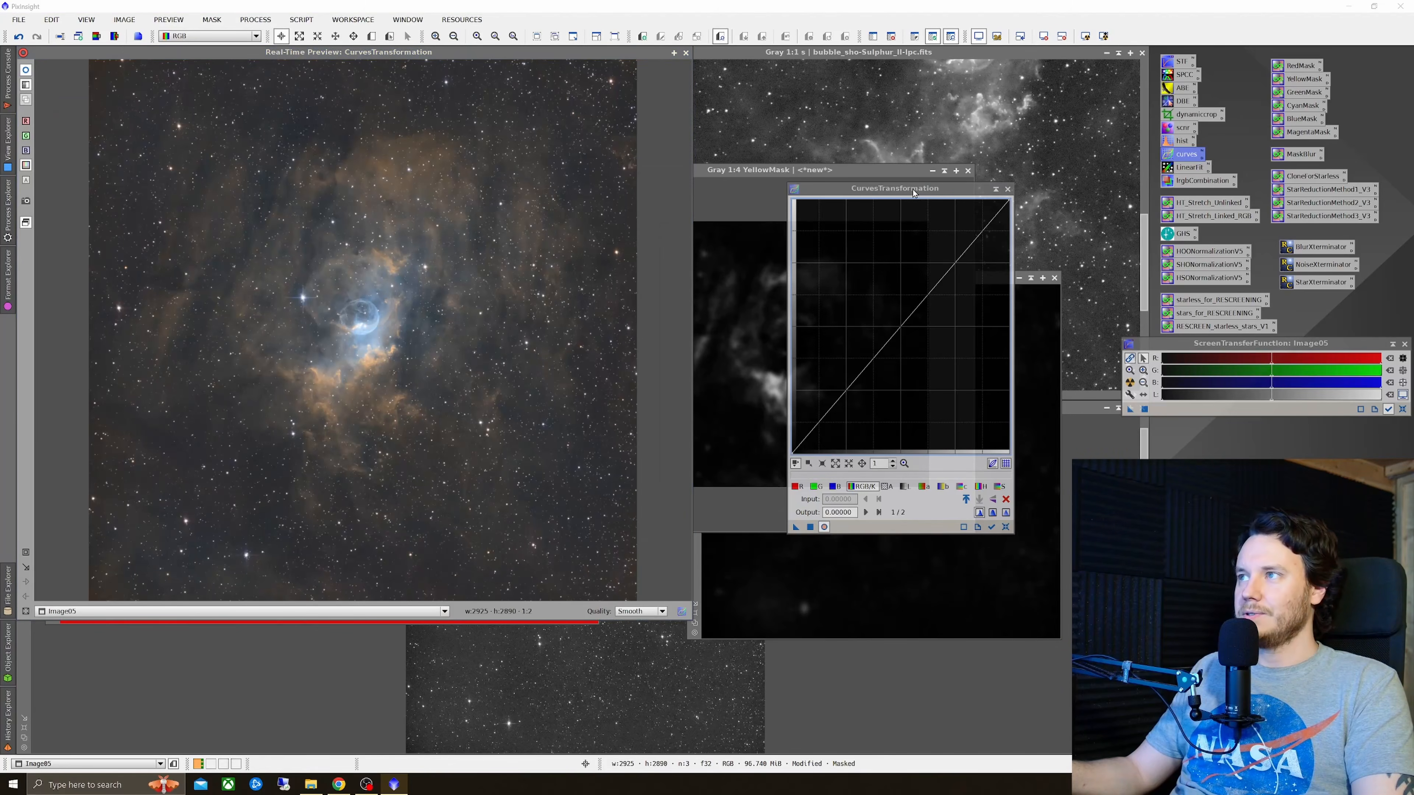
# Step: Raise the middle of the saturation curve to boost colour saturation
pyautogui.click(895, 484)
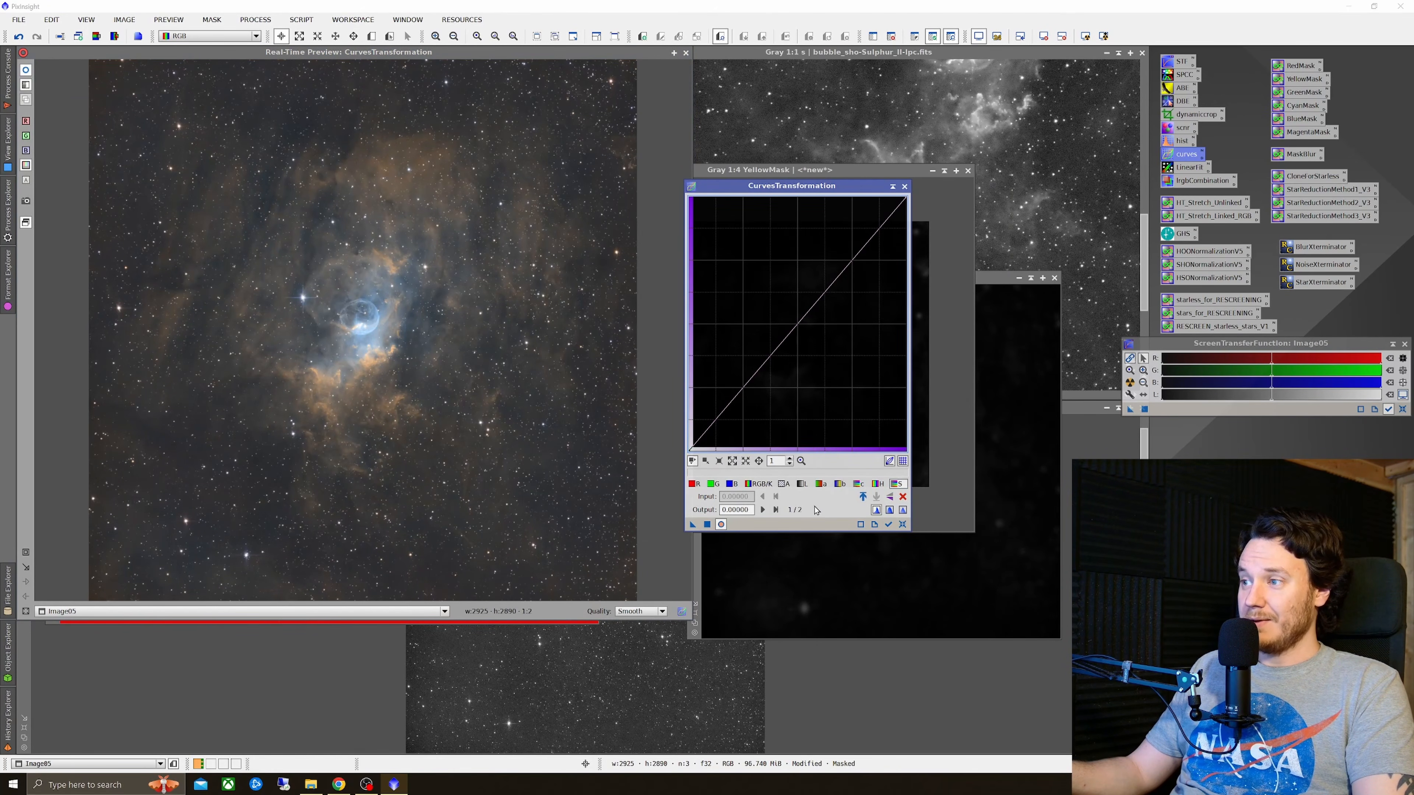
pyautogui.moveTo(796, 325); pyautogui.dragTo(783, 297)
pyautogui.moveTo(779, 295); pyautogui.dragTo(780, 292)
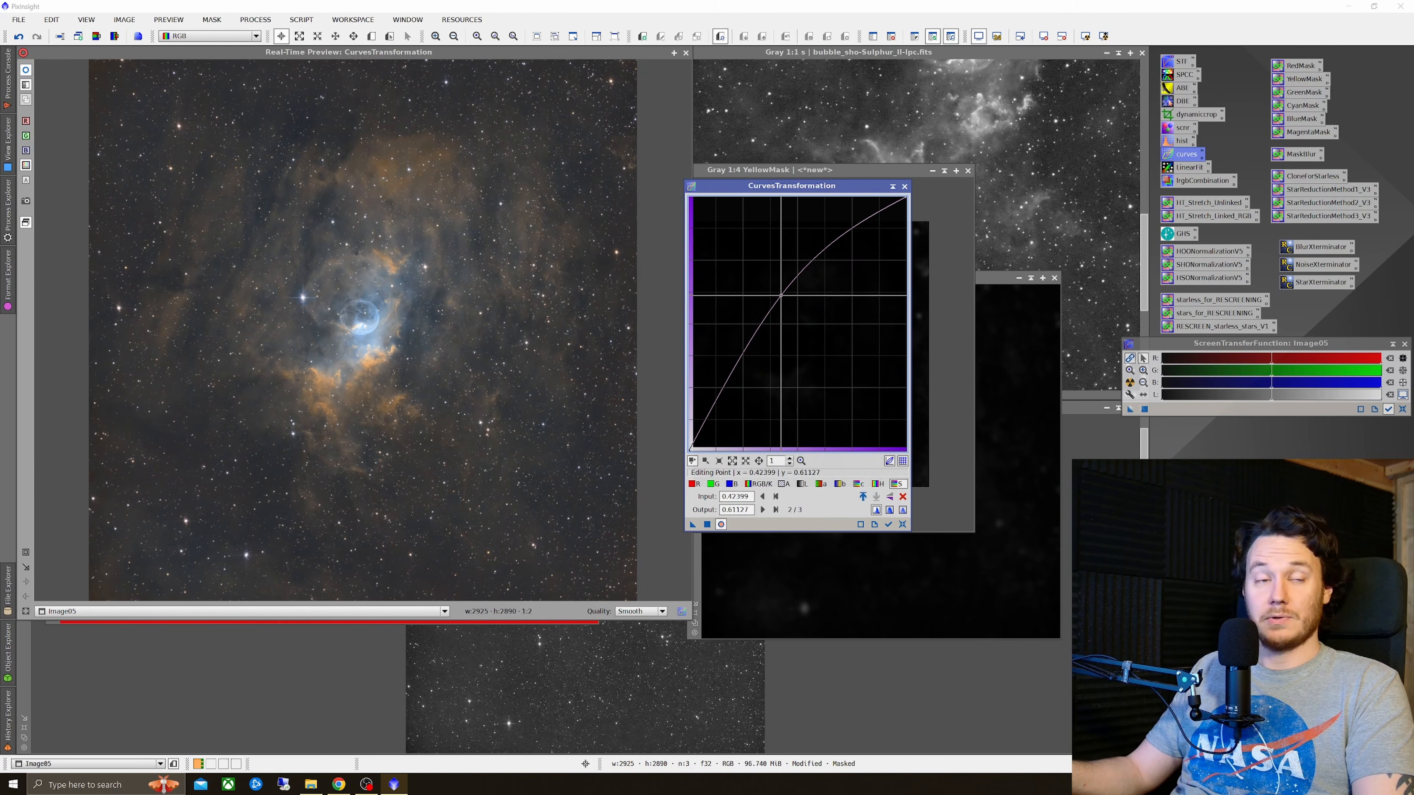
# Step: Zoom the preview into the bubble region and lift the middle of the red channel curve
pyautogui.click(706, 485)
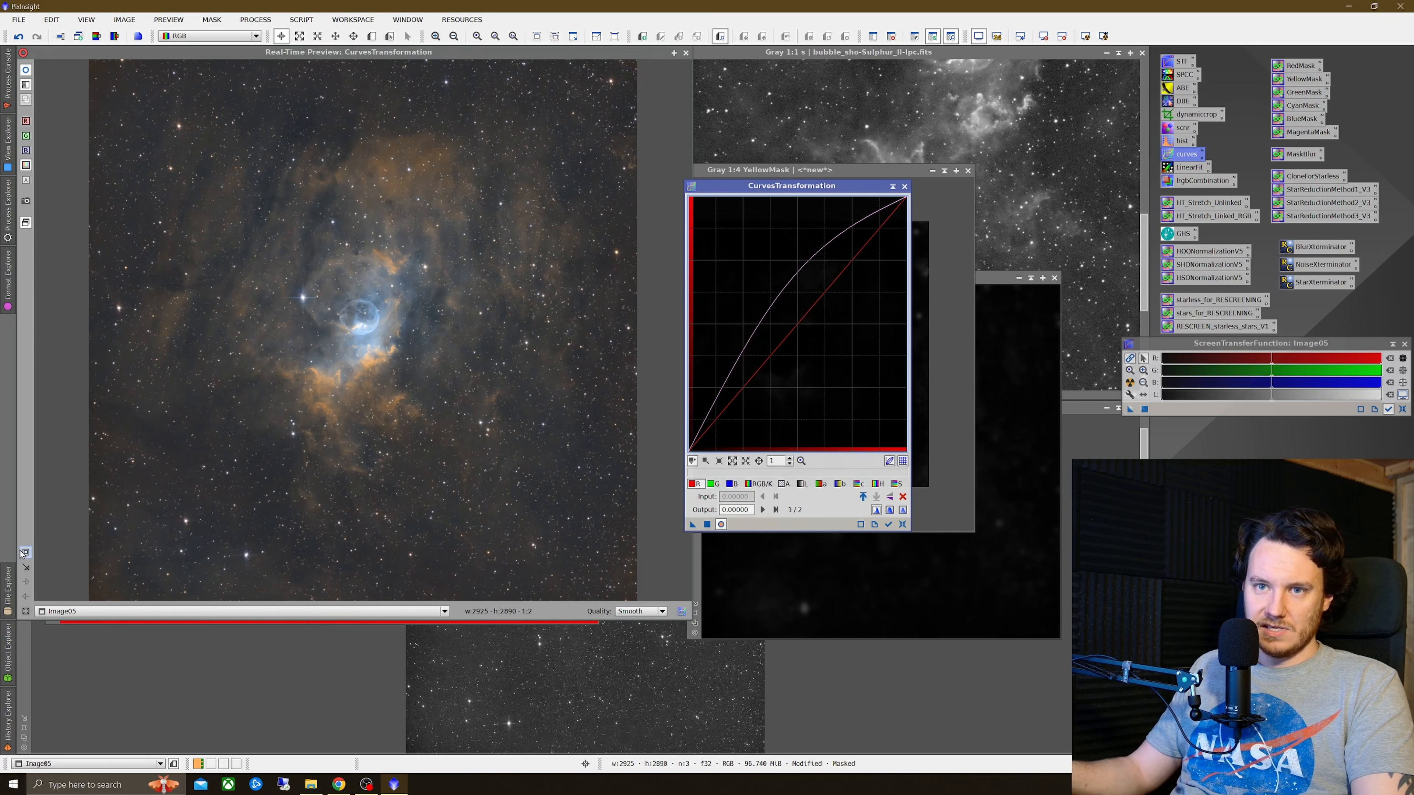
pyautogui.moveTo(204, 246); pyautogui.dragTo(508, 408)
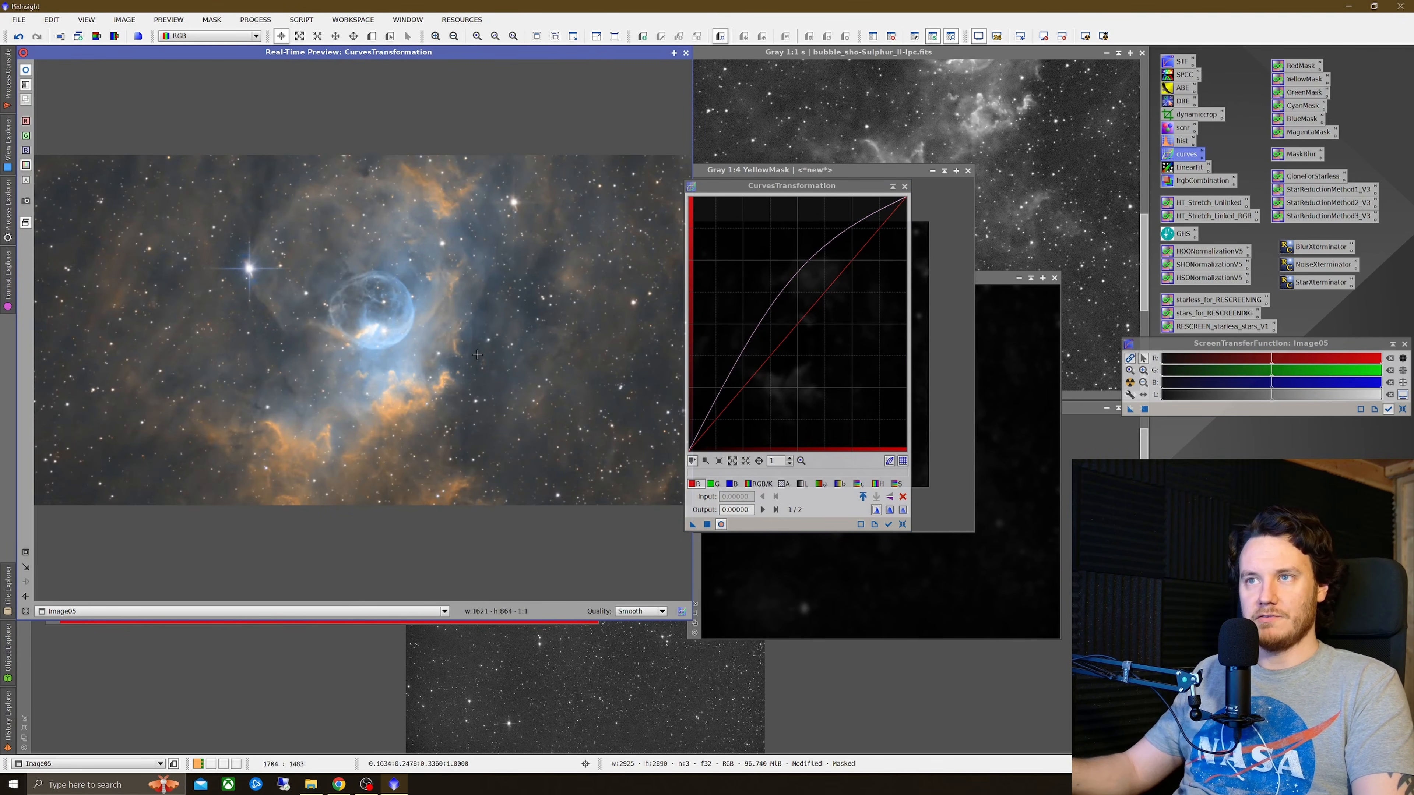
pyautogui.click(801, 301)
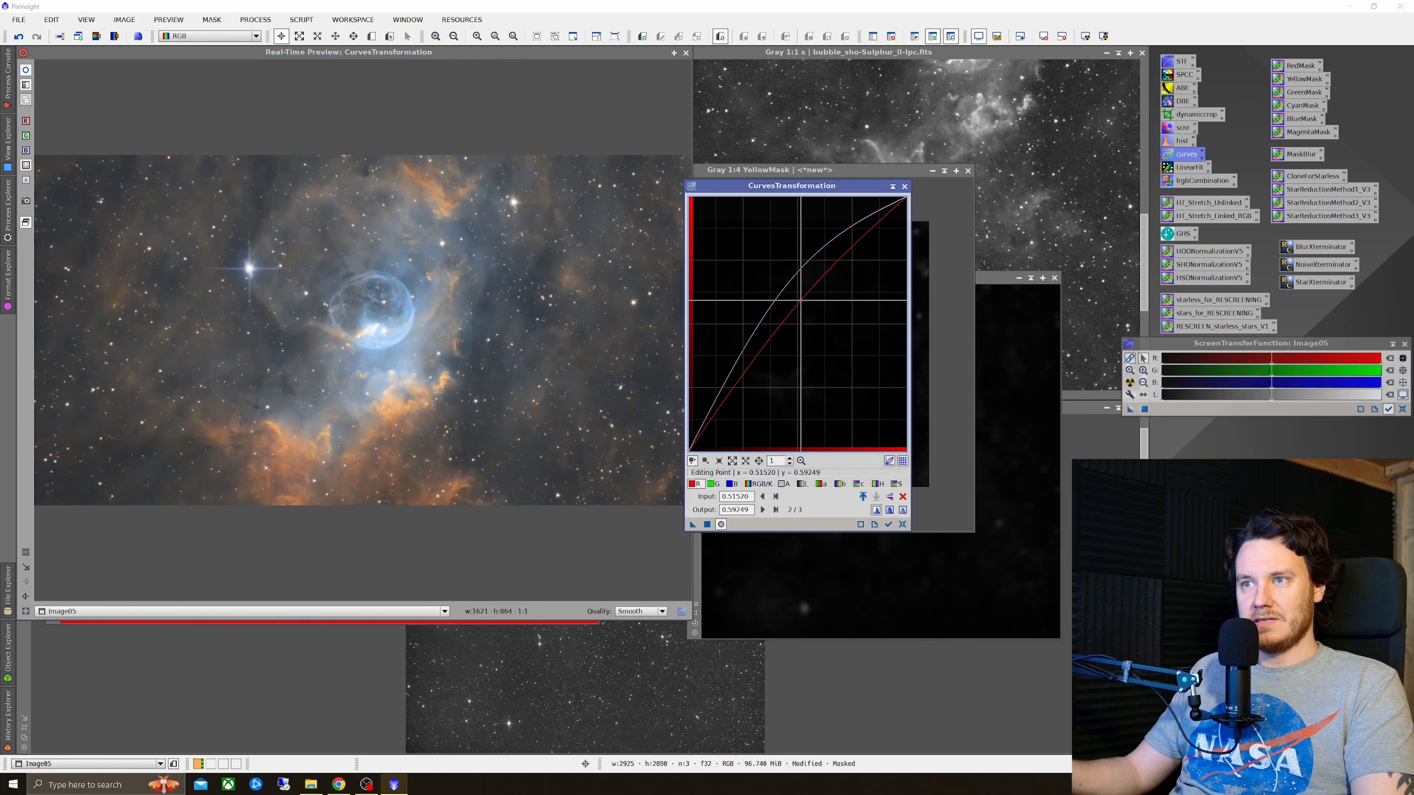
pyautogui.moveTo(800, 301); pyautogui.dragTo(780, 290)
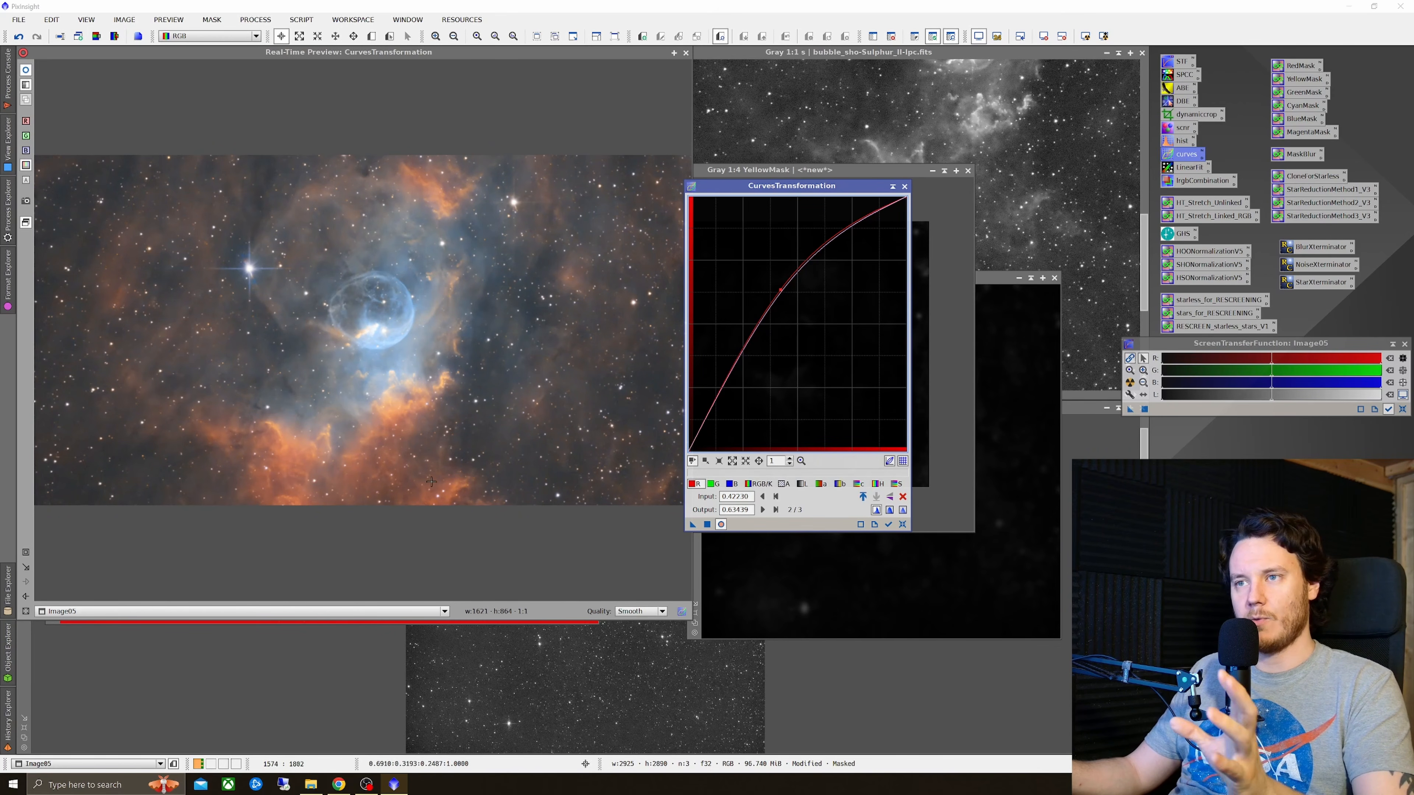
# Step: Shape the green curve into an S-curve: raise the midtones and lower a shadow point to 0.25 input, 0.16185 output
pyautogui.click(714, 484)
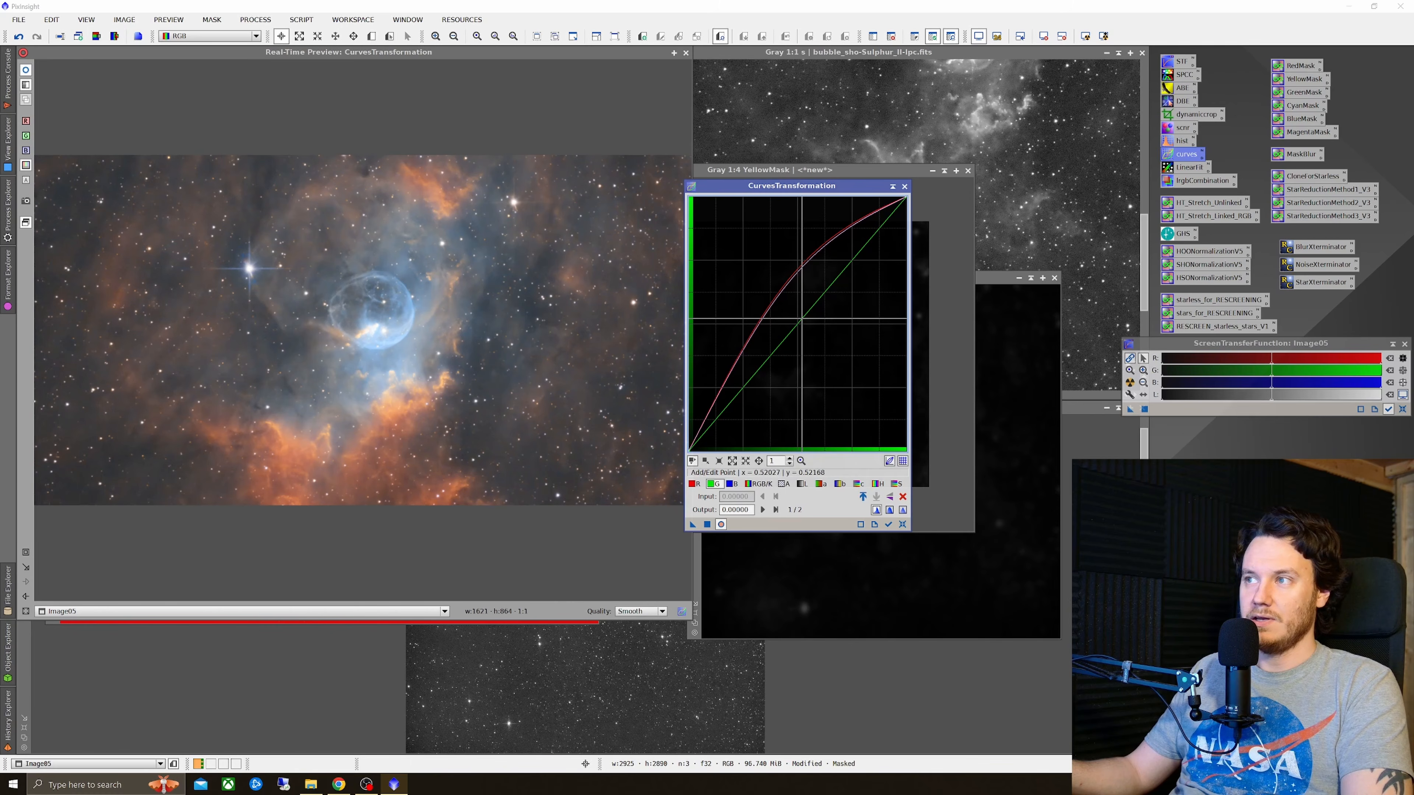
pyautogui.moveTo(800, 320); pyautogui.dragTo(802, 309)
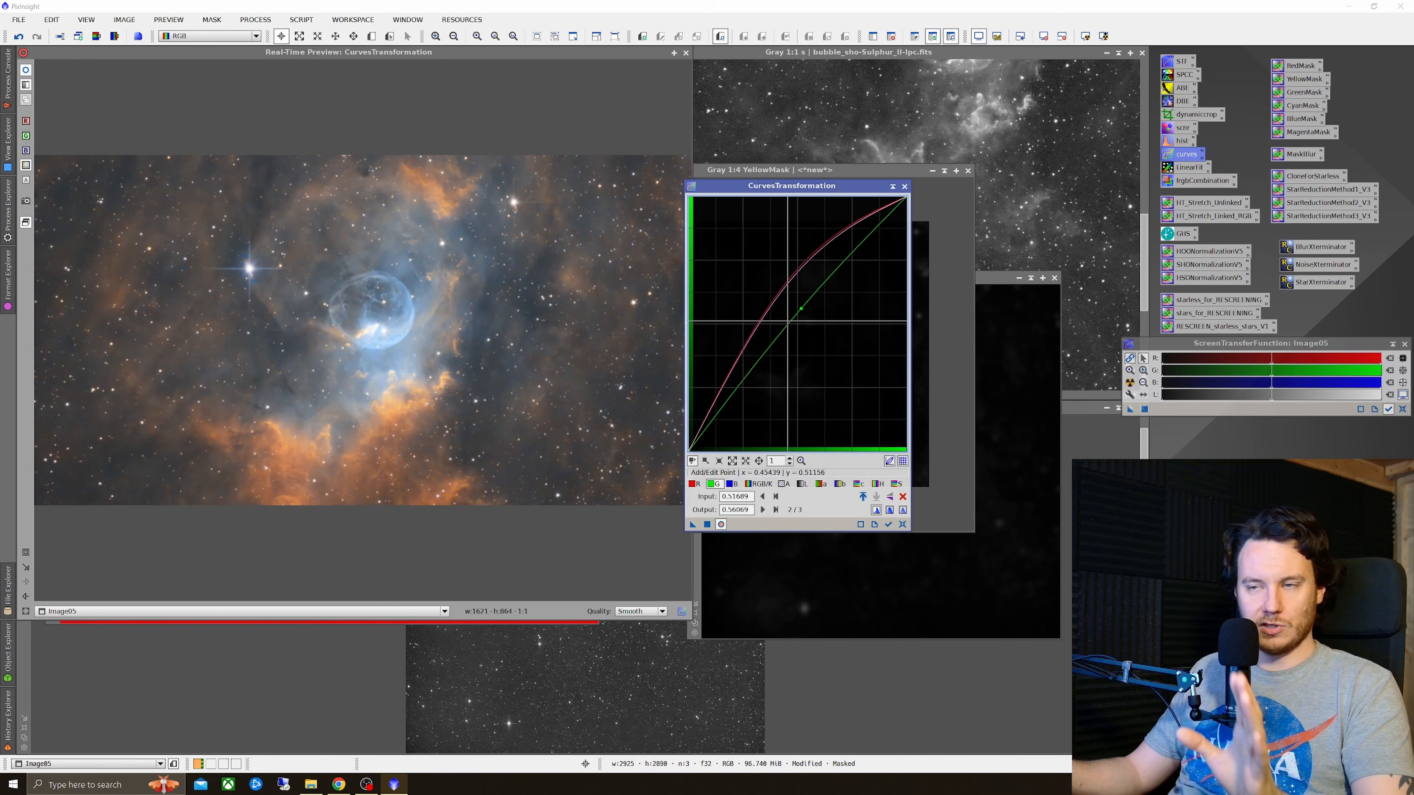
pyautogui.moveTo(739, 386)
pyautogui.mouseDown()
pyautogui.moveTo(756, 417)
pyautogui.moveTo(744, 410)
pyautogui.mouseUp()
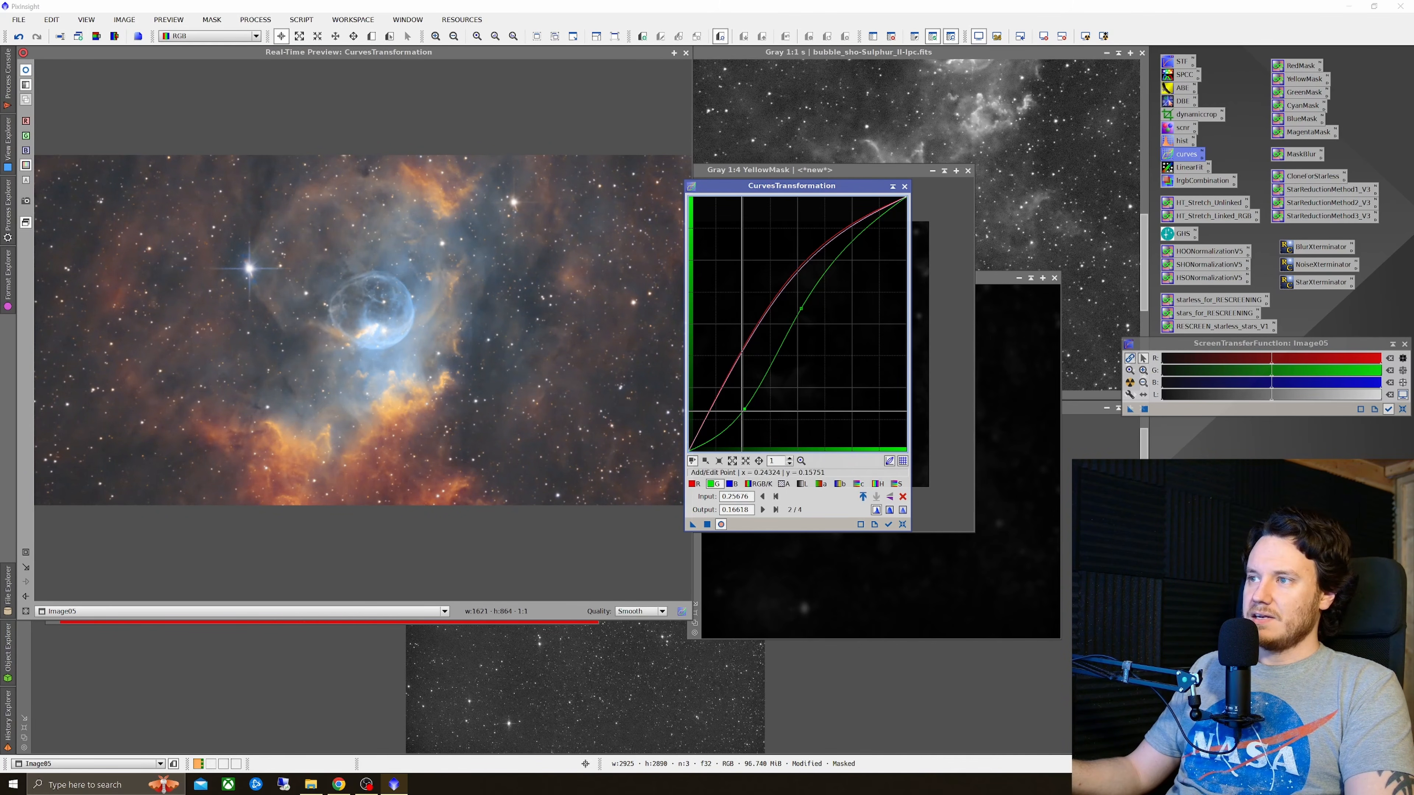
pyautogui.moveTo(742, 409); pyautogui.dragTo(743, 409)
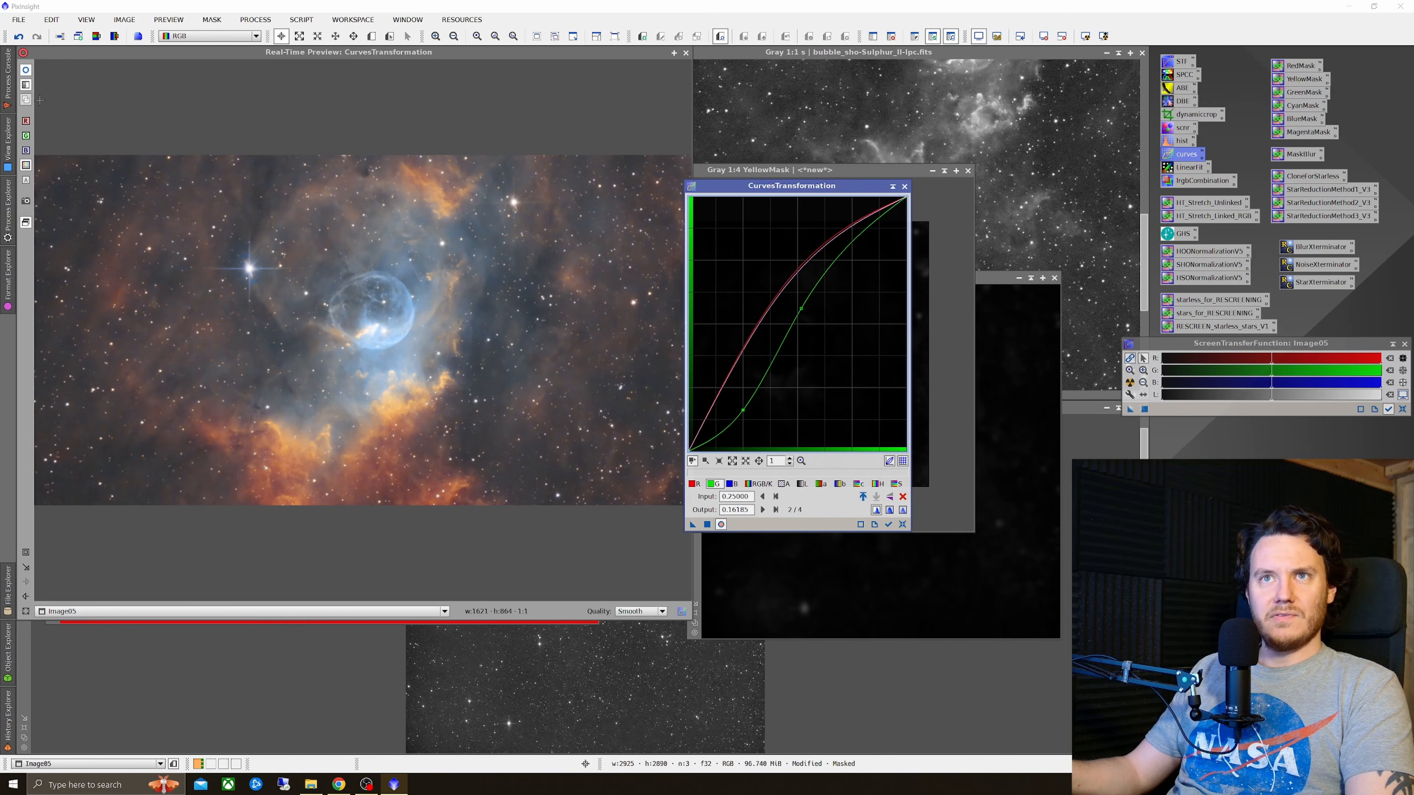
# Step: Compare the preview with and without the curves transformation
pyautogui.click(26, 70)
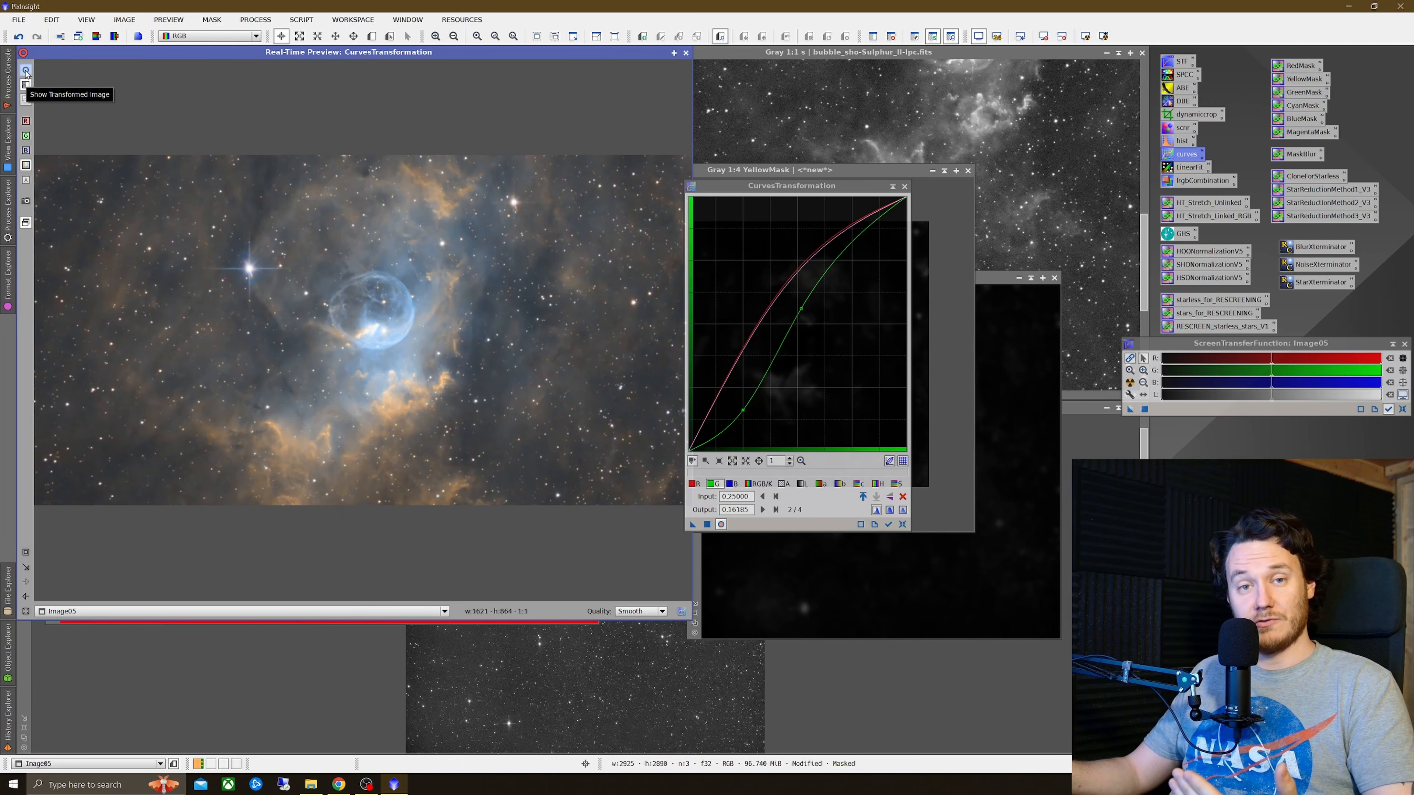
pyautogui.click(26, 71)
pyautogui.click(26, 70)
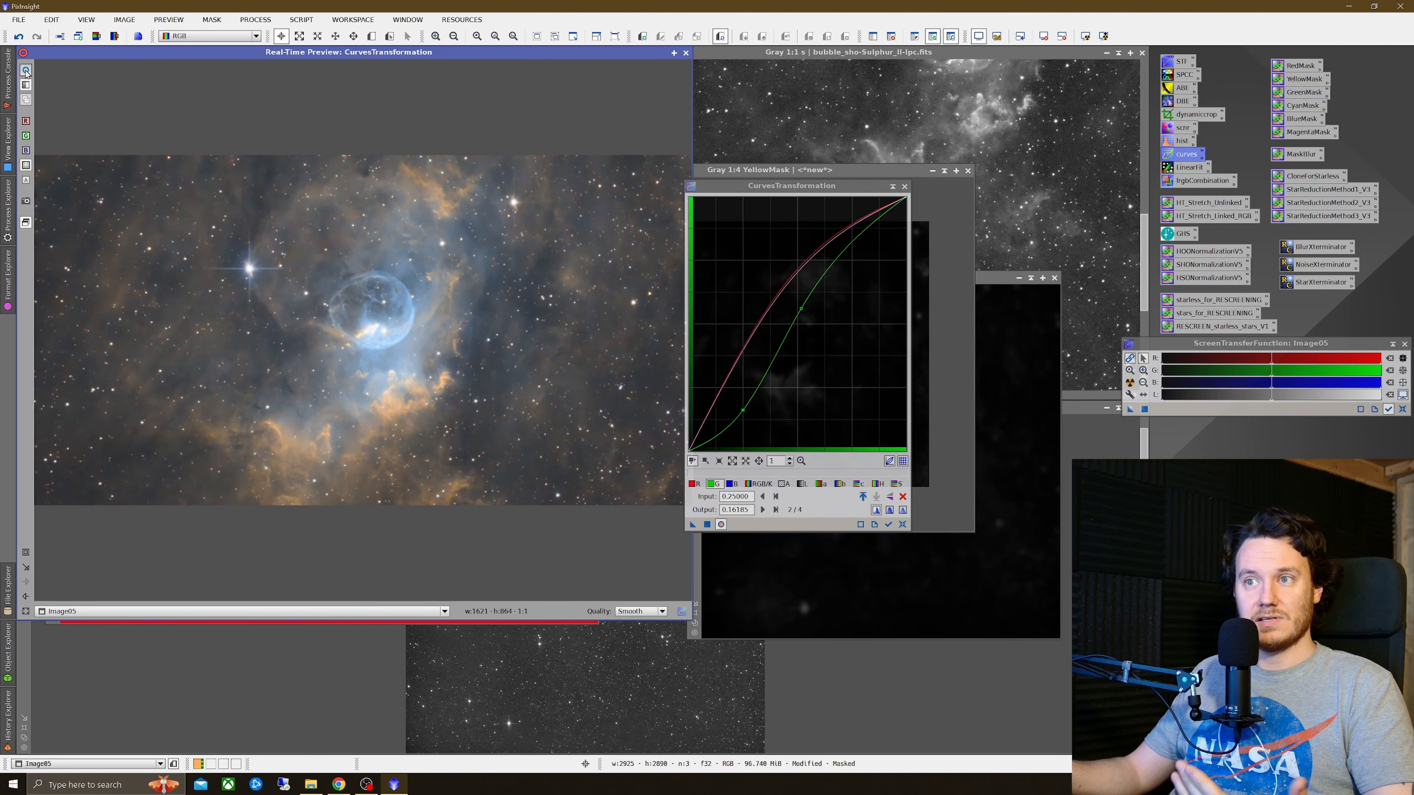
pyautogui.click(26, 71)
pyautogui.click(26, 70)
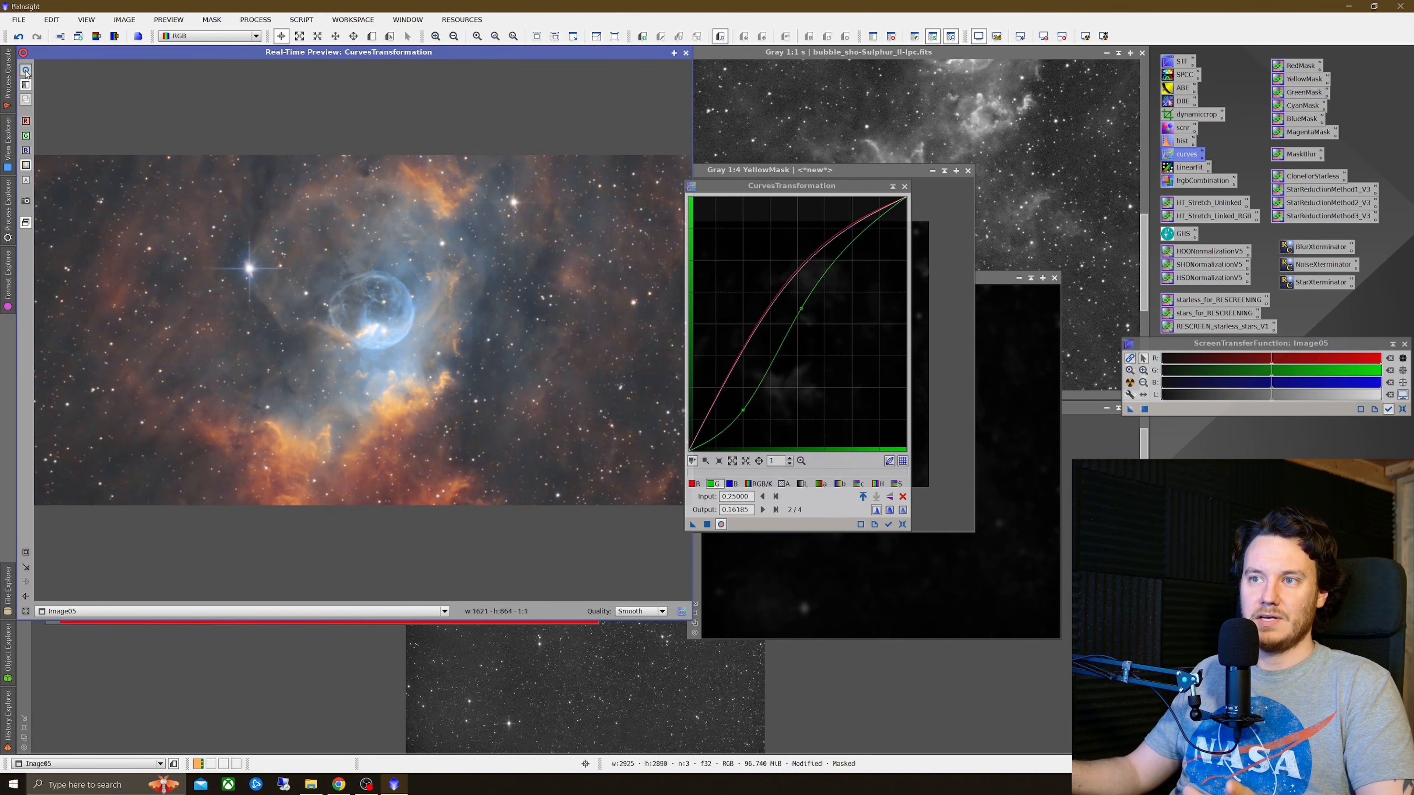
pyautogui.click(26, 70)
pyautogui.click(26, 70)
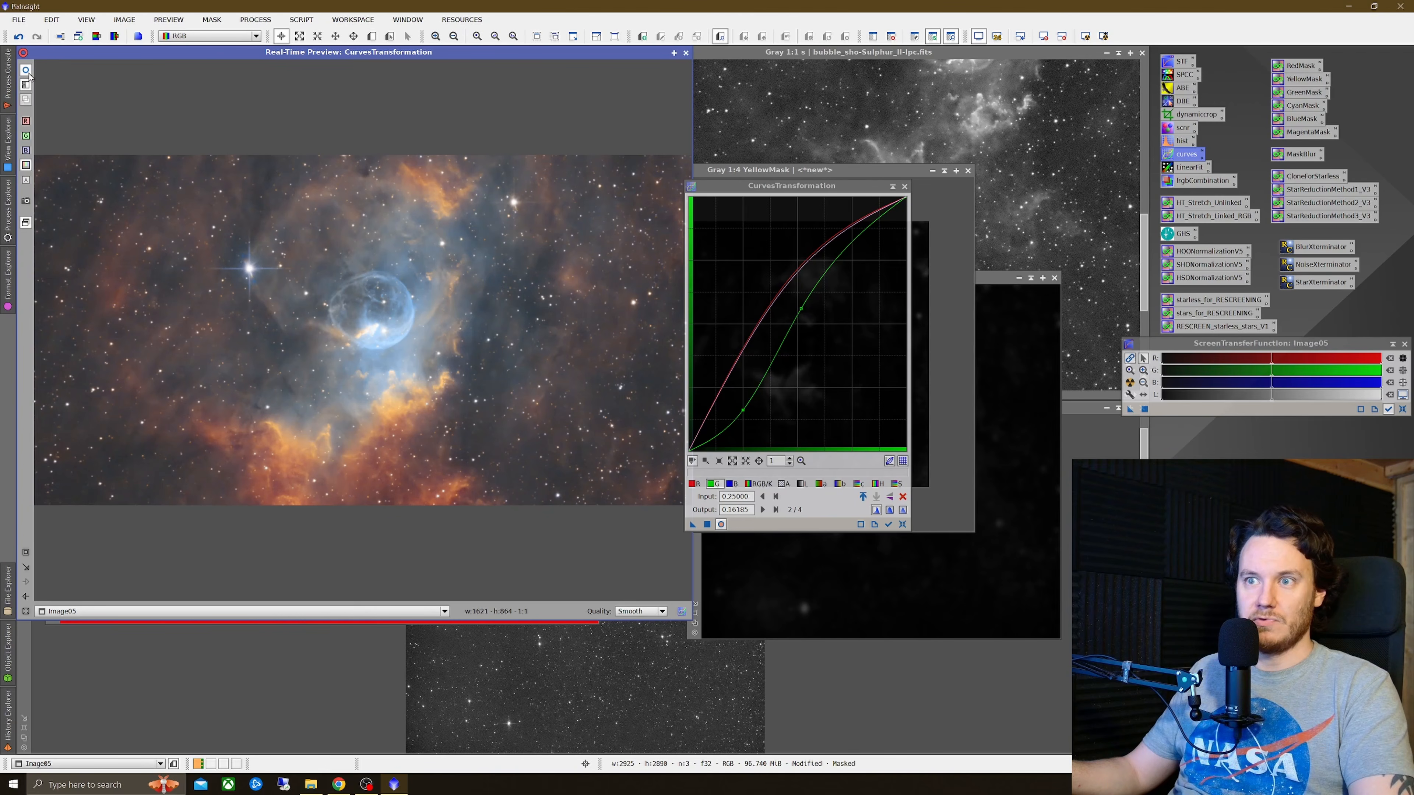
# Step: Apply the curves to the masked Image05 and reset the curves
pyautogui.moveTo(693, 524); pyautogui.dragTo(446, 440)
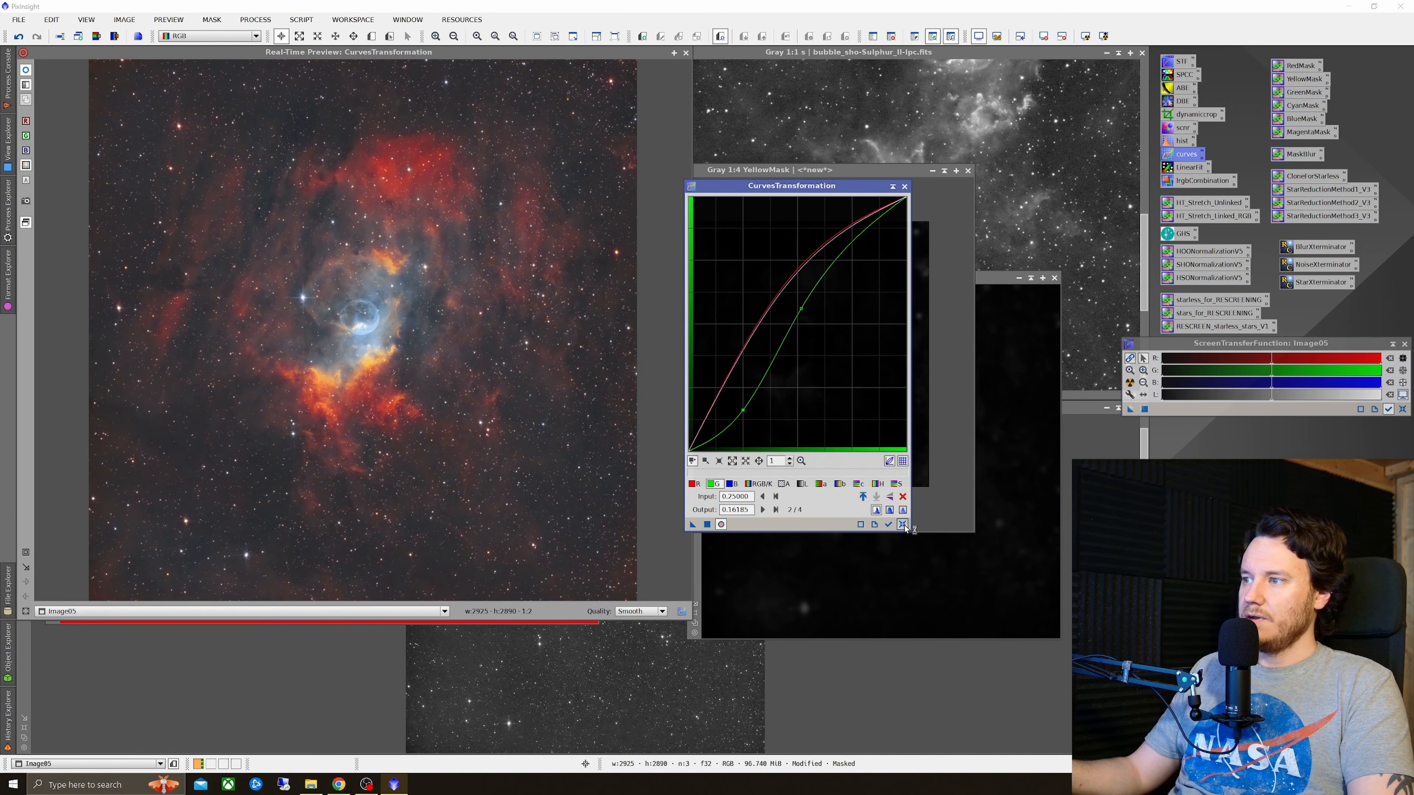
pyautogui.click(902, 524)
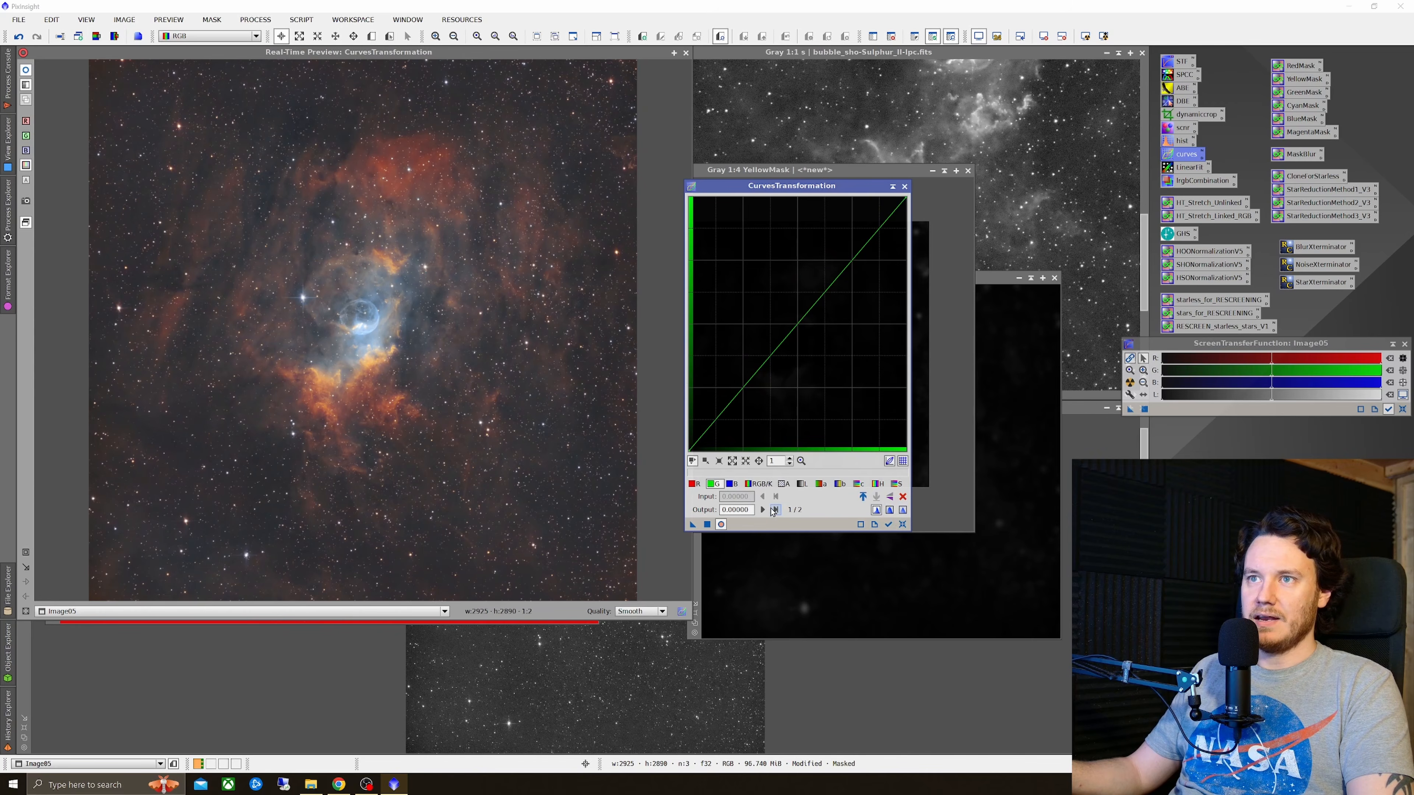
# Step: Raise the saturation curve again and zoom the preview into the bubble region
pyautogui.click(896, 484)
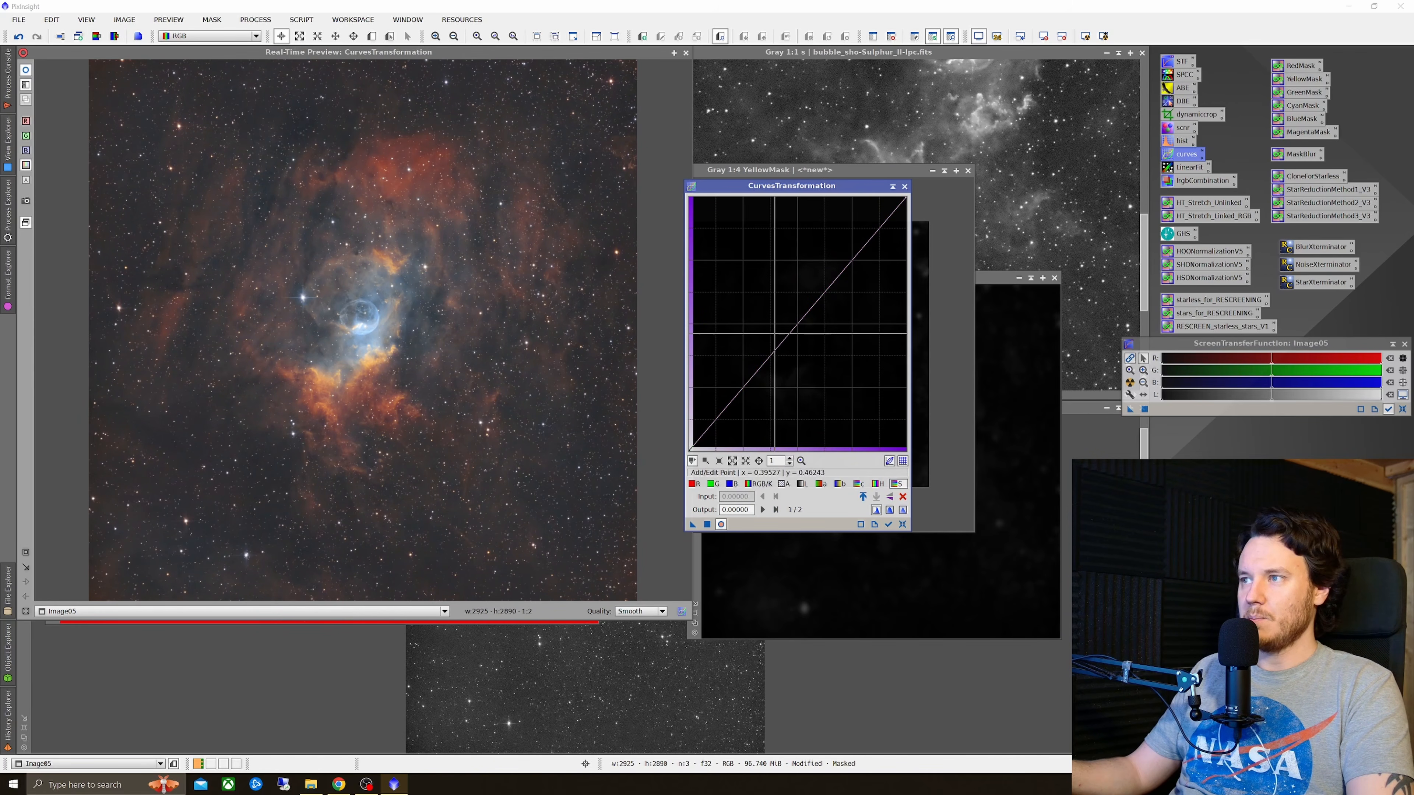
pyautogui.moveTo(788, 336); pyautogui.dragTo(786, 302)
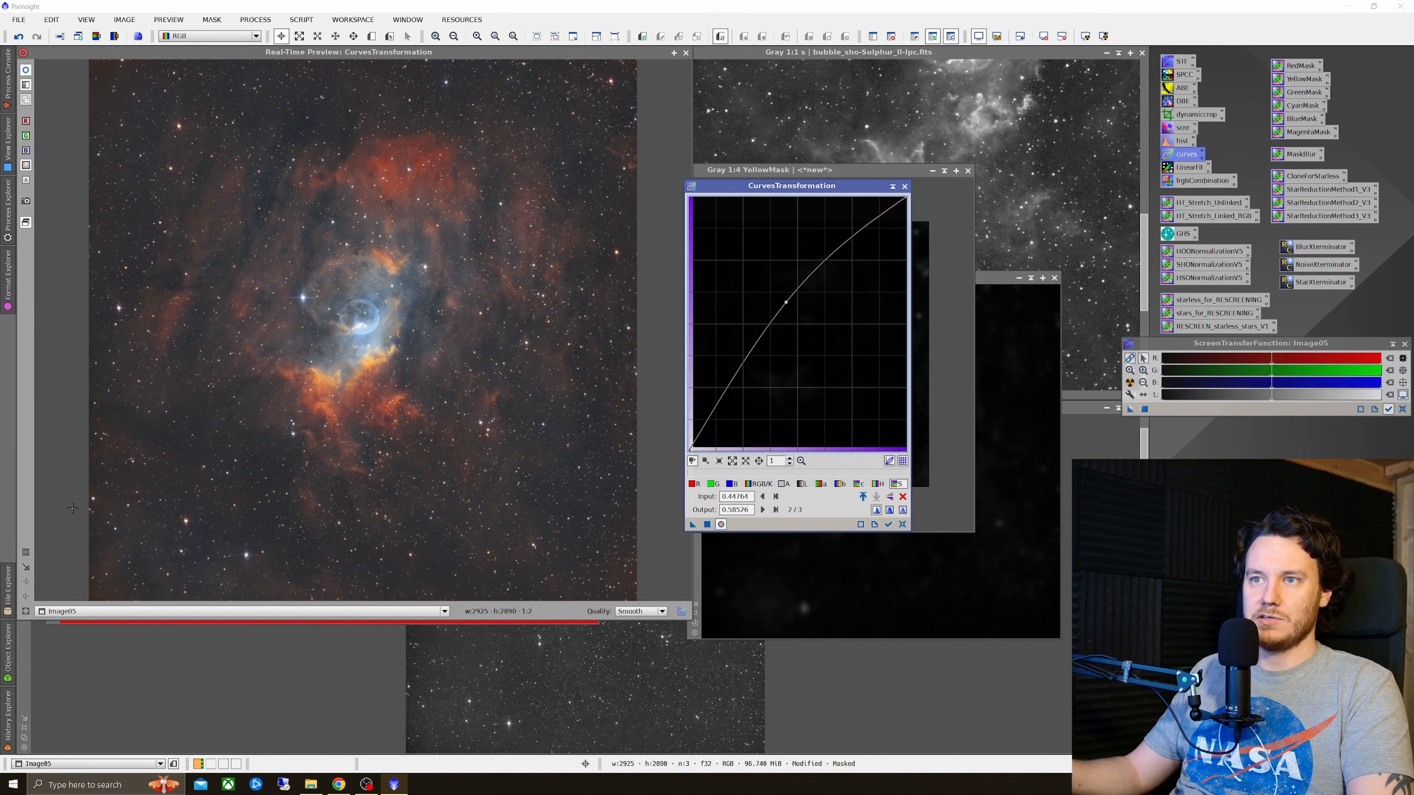
pyautogui.click(48, 545)
pyautogui.moveTo(206, 242); pyautogui.dragTo(479, 437)
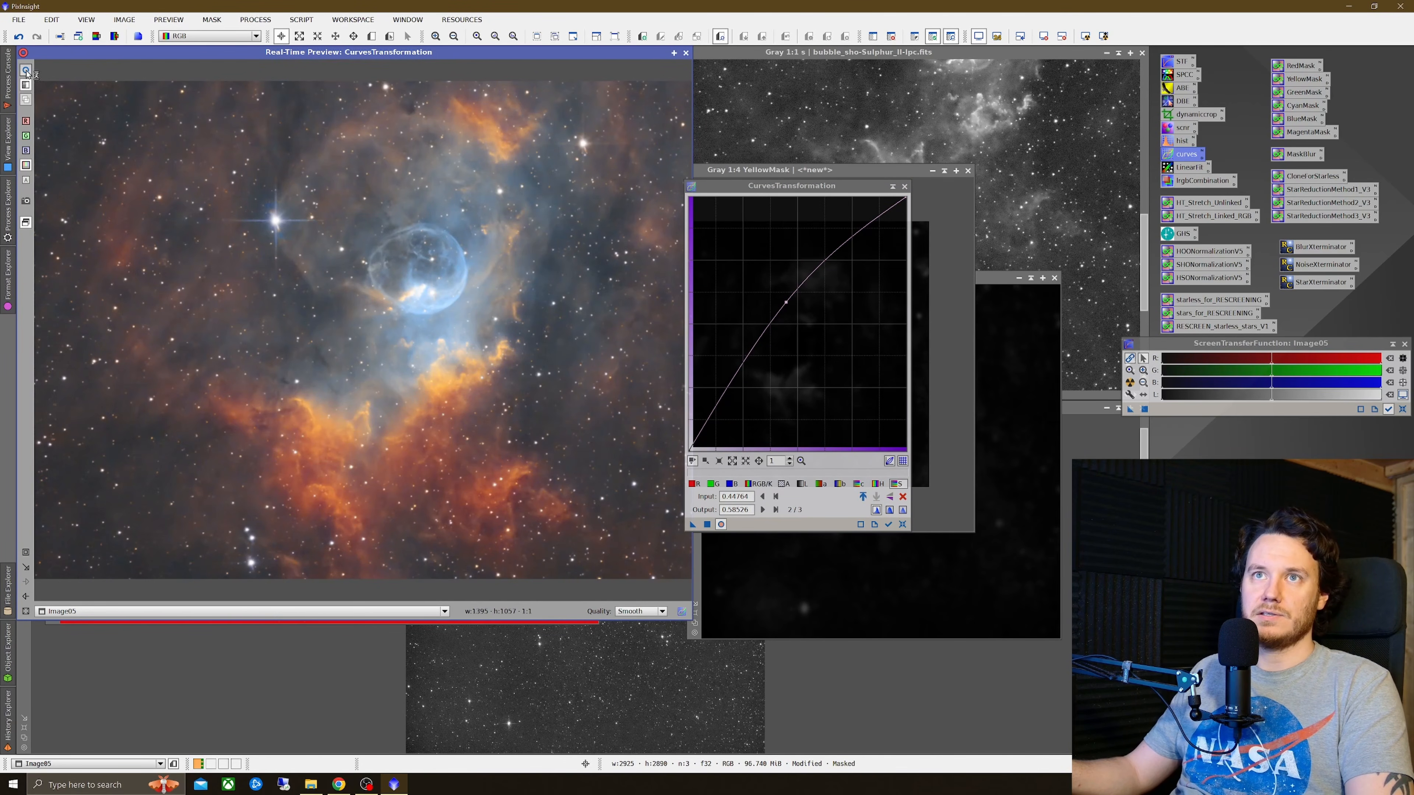
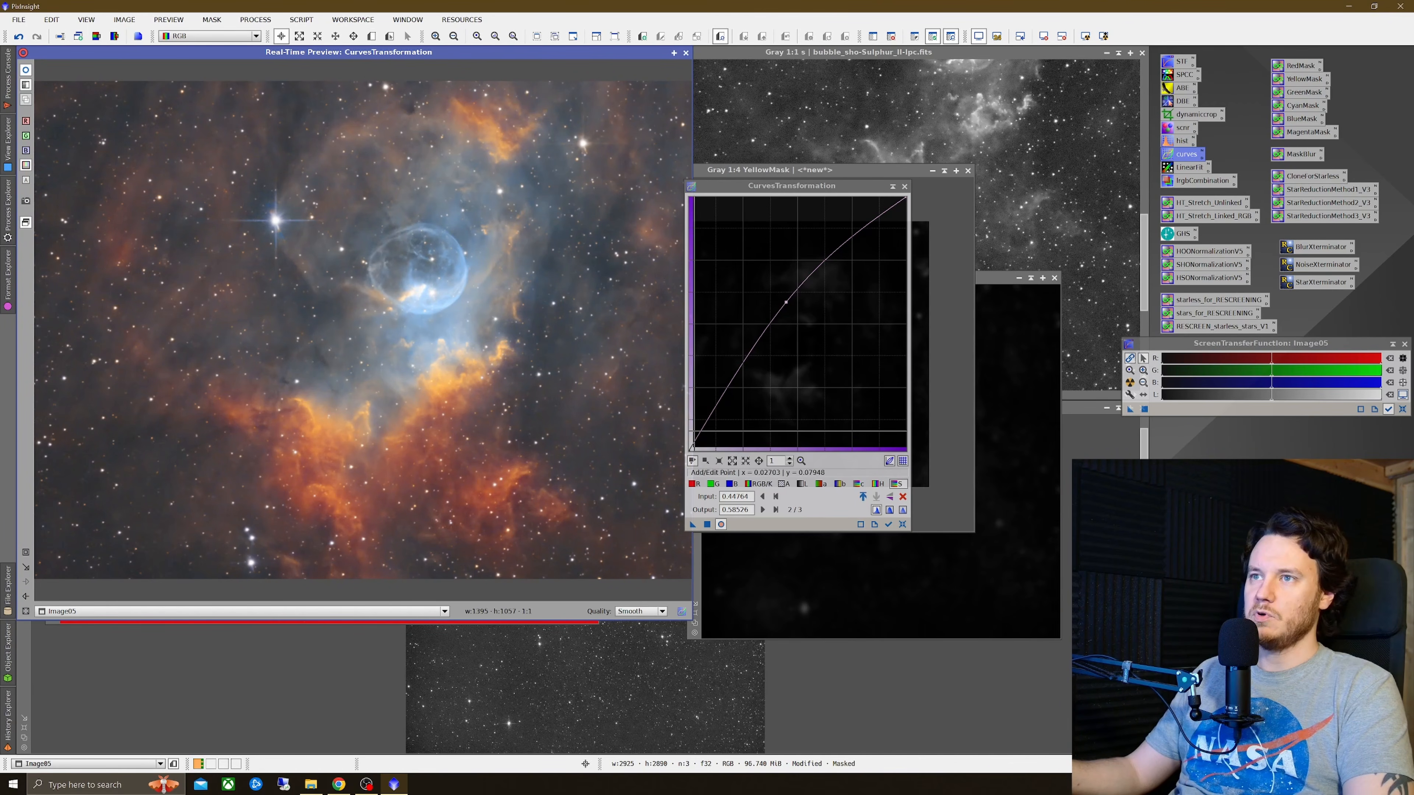
# Step: Apply the saturation curve to the masked Image05, close the real-time preview and reset the curves
pyautogui.click(709, 526)
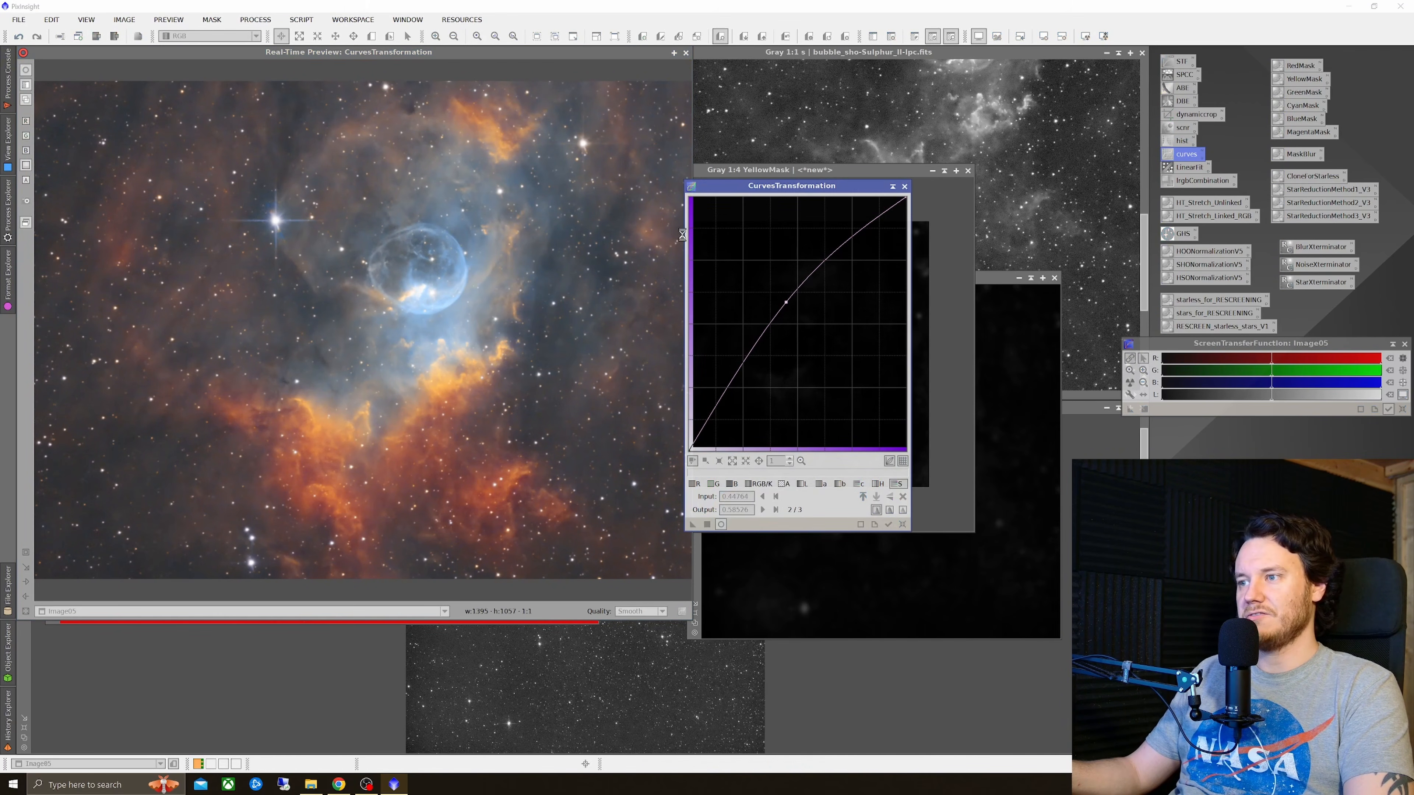
pyautogui.click(686, 53)
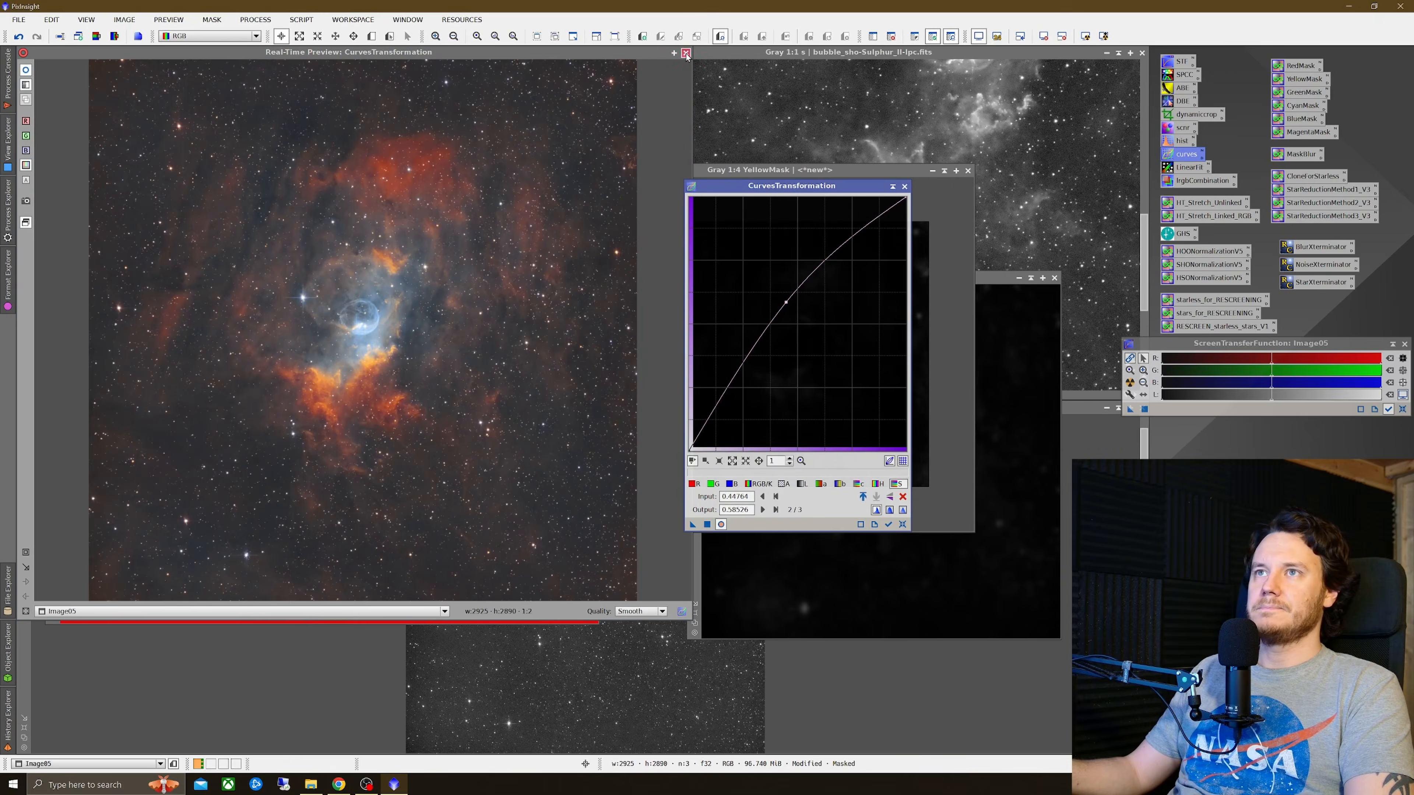
pyautogui.click(901, 526)
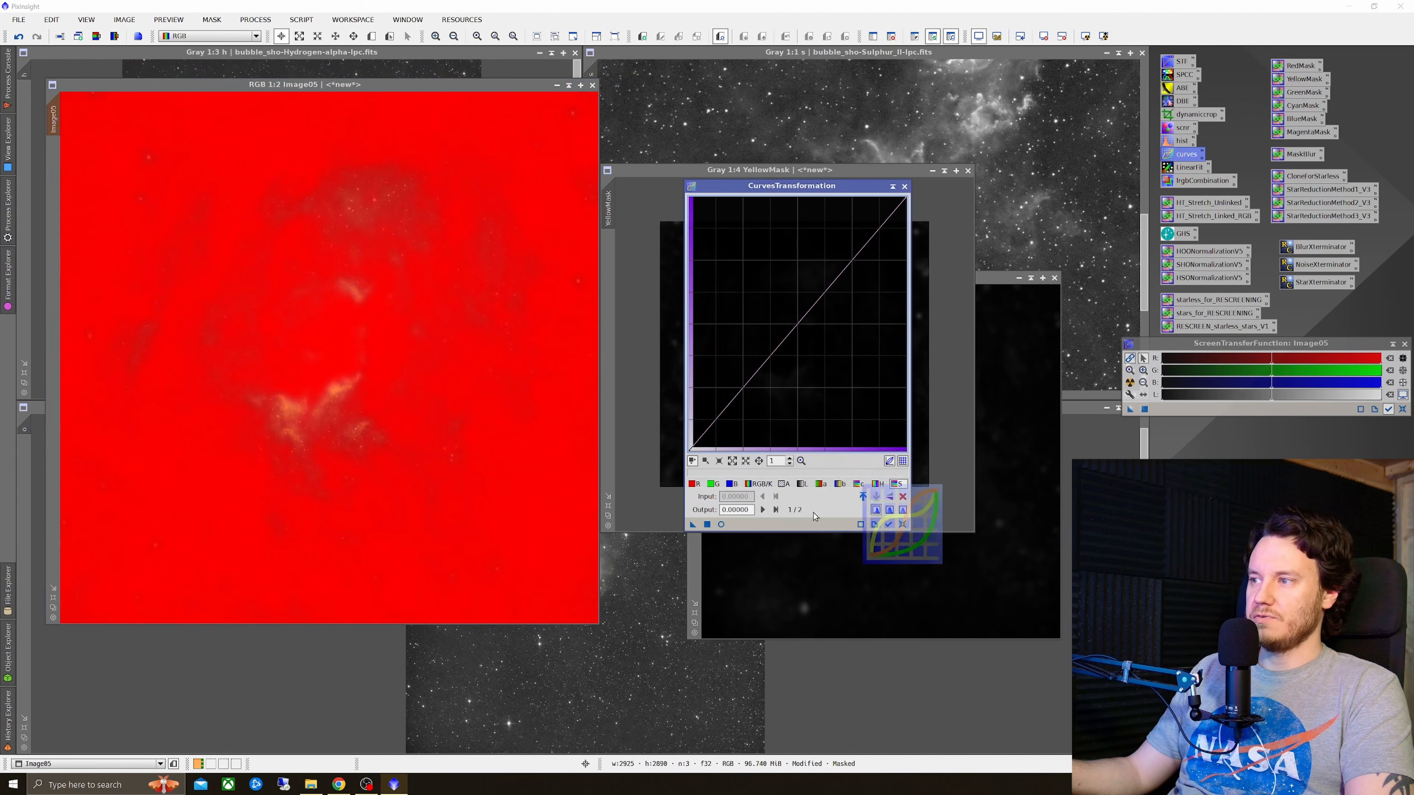
# Step: Close the YellowMask image, discarding it, which removes the mask from Image05
pyautogui.moveTo(871, 171); pyautogui.dragTo(590, 153)
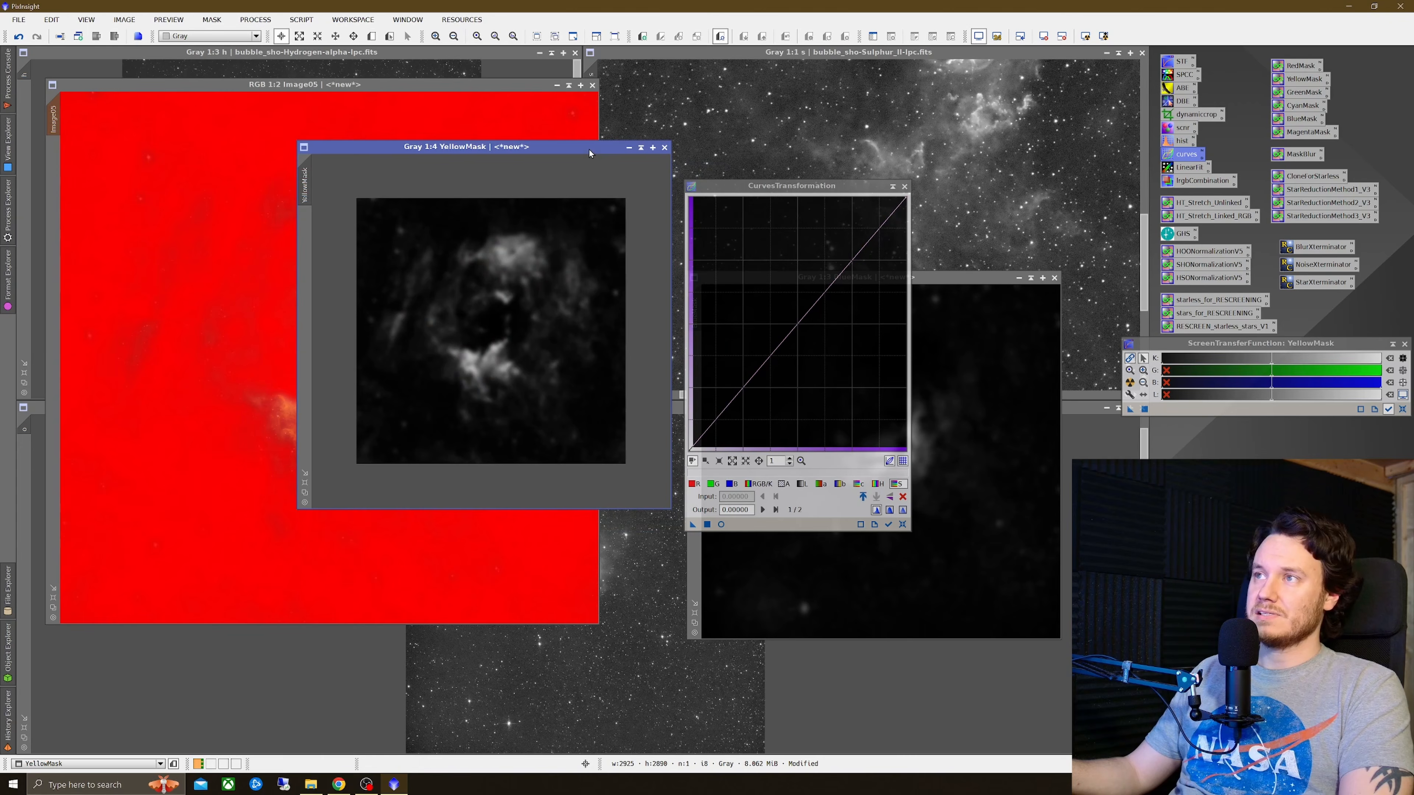
pyautogui.click(665, 148)
pyautogui.click(673, 417)
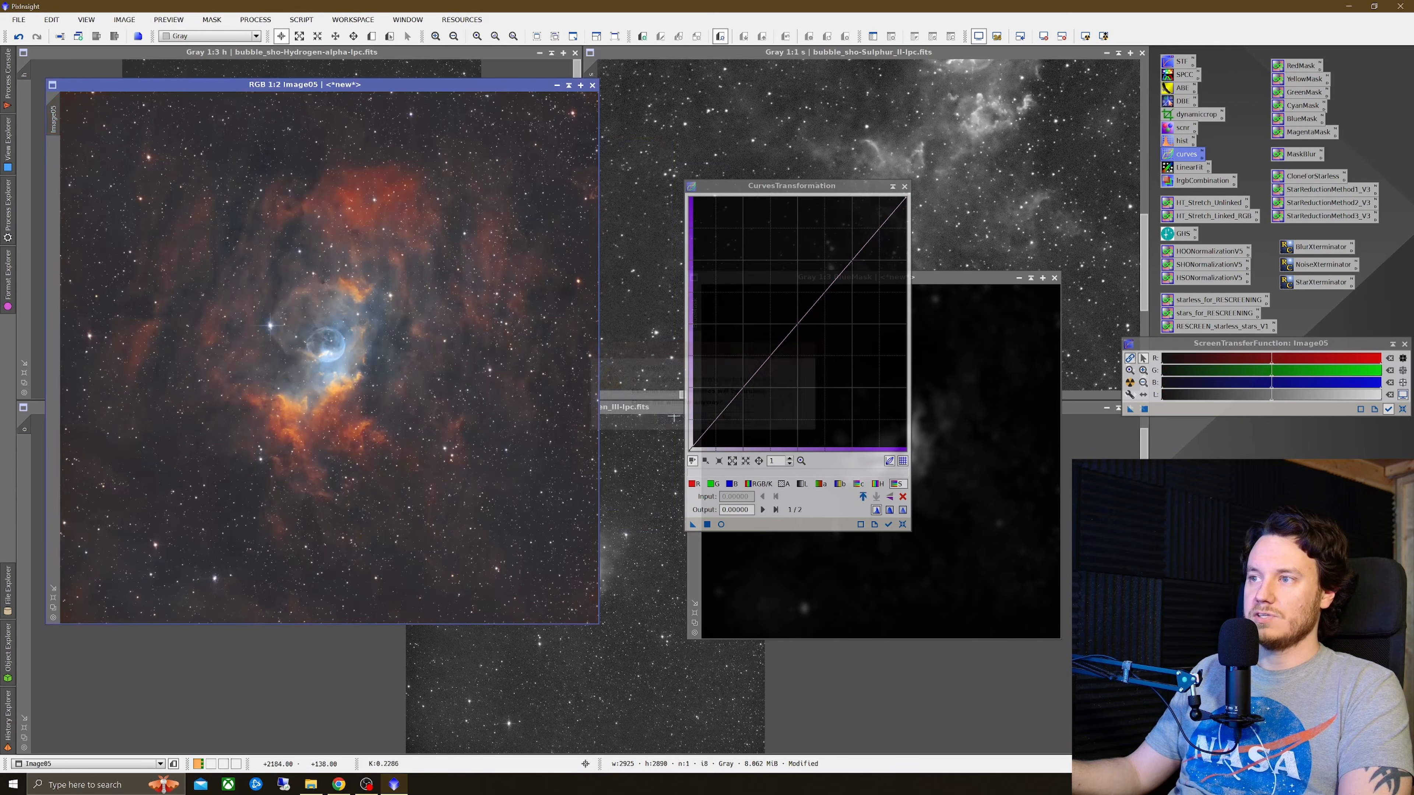
# Step: Apply BlueMask as the mask on Image05 and select Image05 again
pyautogui.moveTo(933, 285); pyautogui.dragTo(711, 179)
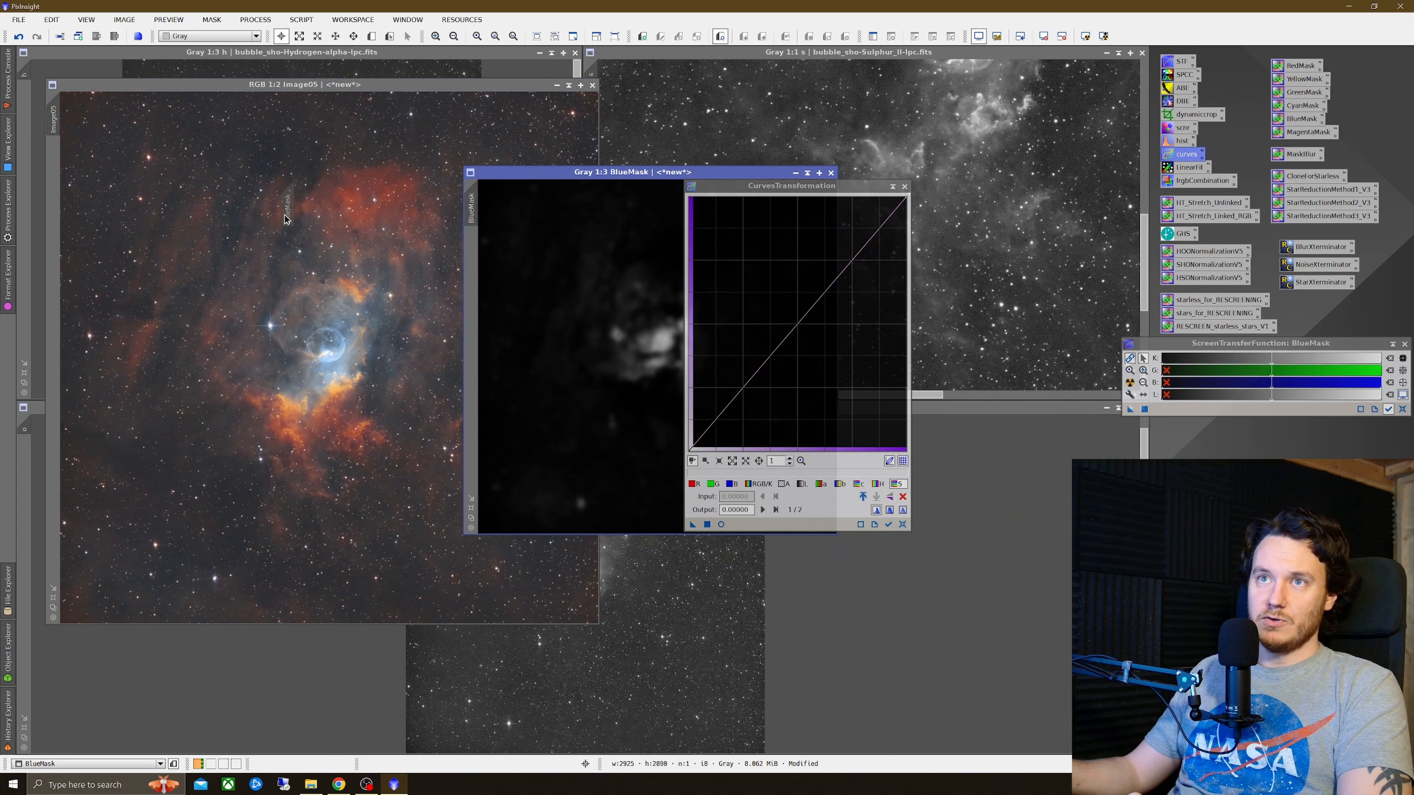
pyautogui.moveTo(285, 219); pyautogui.dragTo(55, 163)
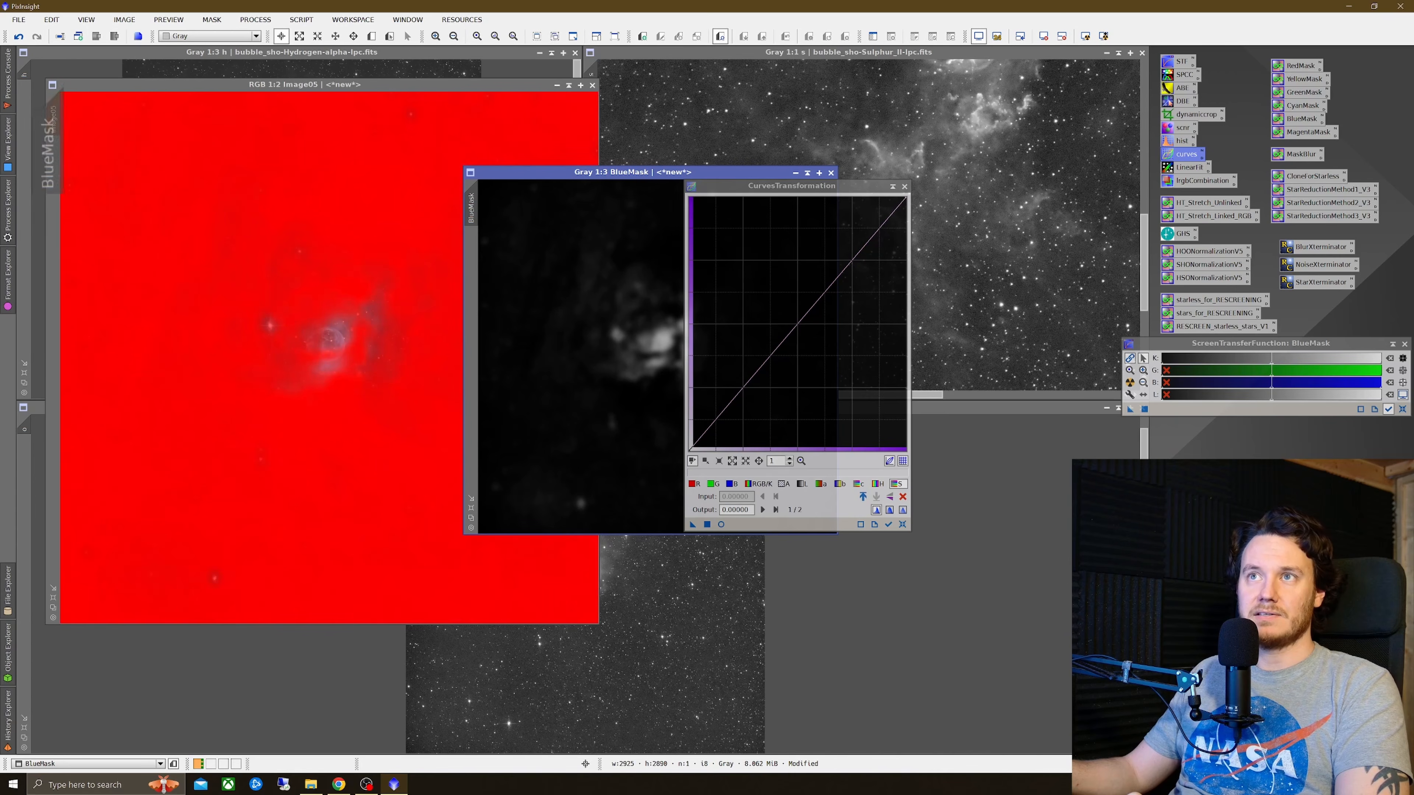
pyautogui.click(379, 255)
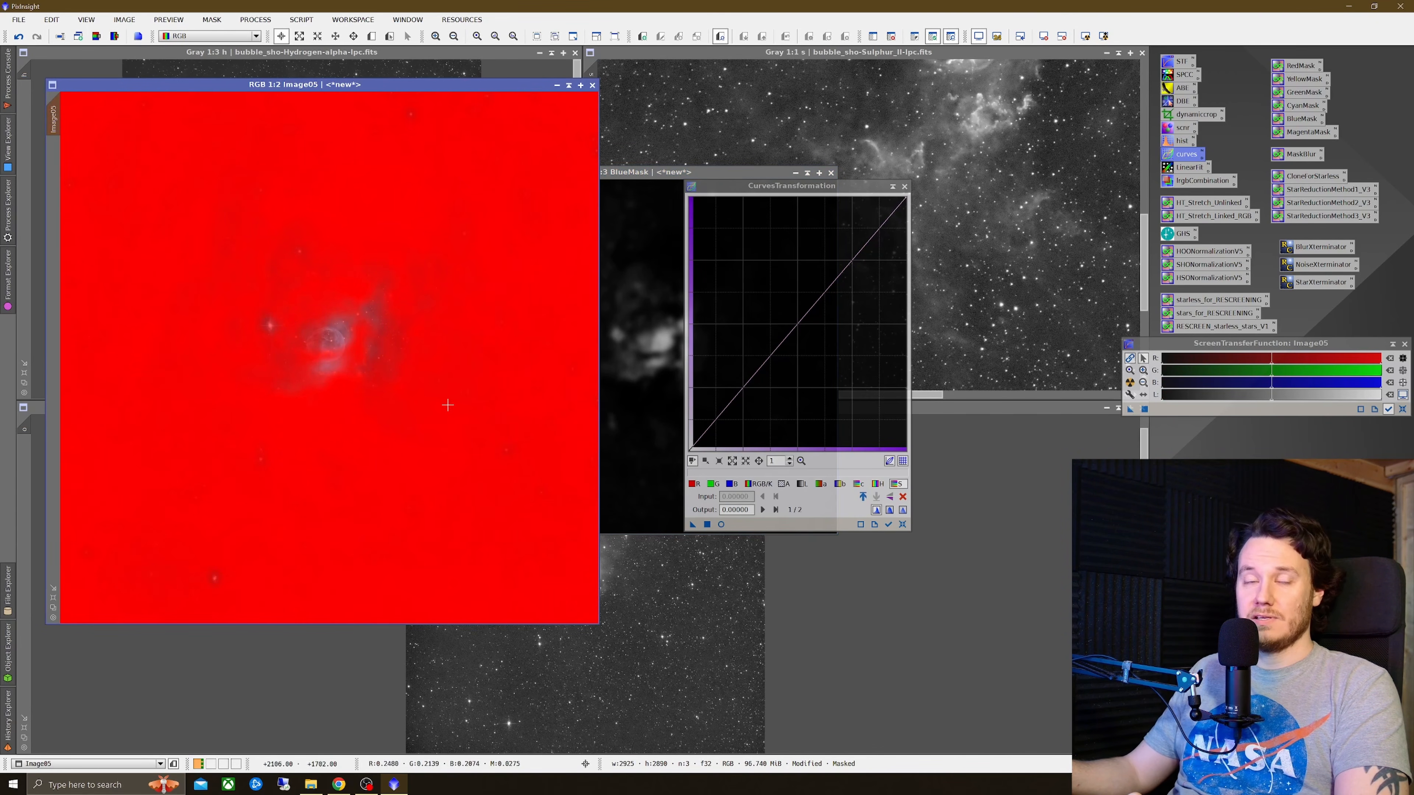
# Step: Preview the bubble region in real time and raise the saturation curve to about 0.42 input, 0.61 output
pyautogui.click(721, 524)
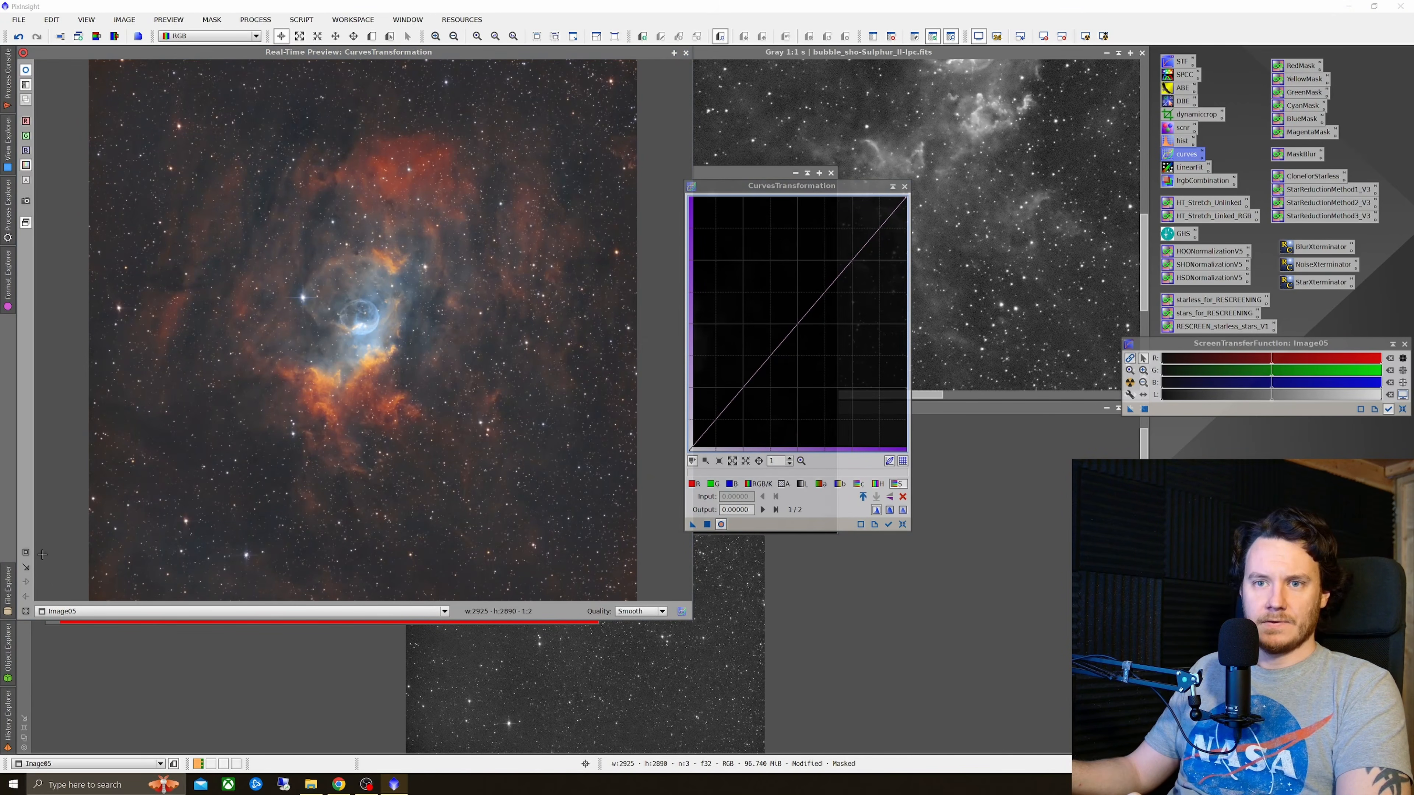
pyautogui.click(28, 555)
pyautogui.moveTo(209, 253); pyautogui.dragTo(489, 415)
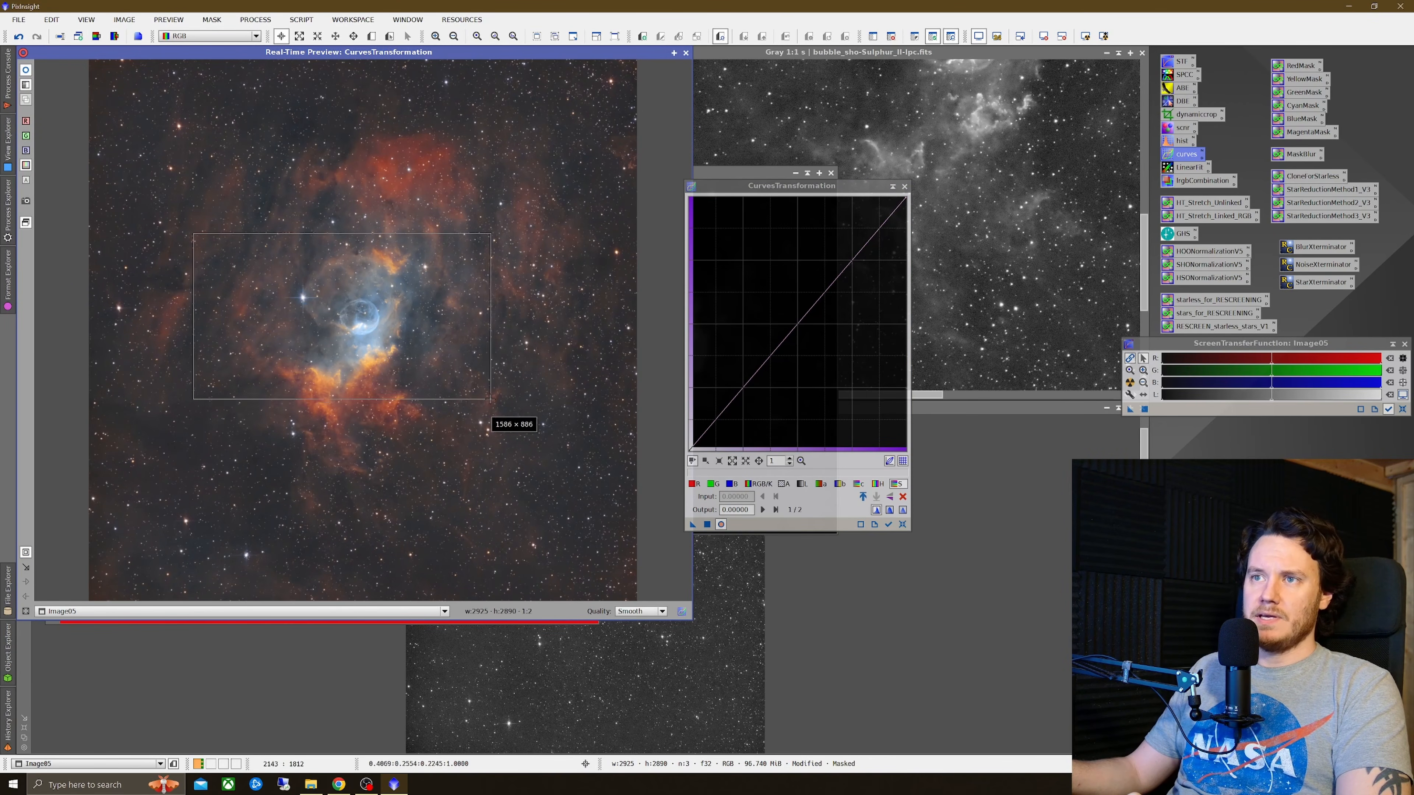
pyautogui.moveTo(792, 330); pyautogui.dragTo(780, 295)
pyautogui.click(898, 485)
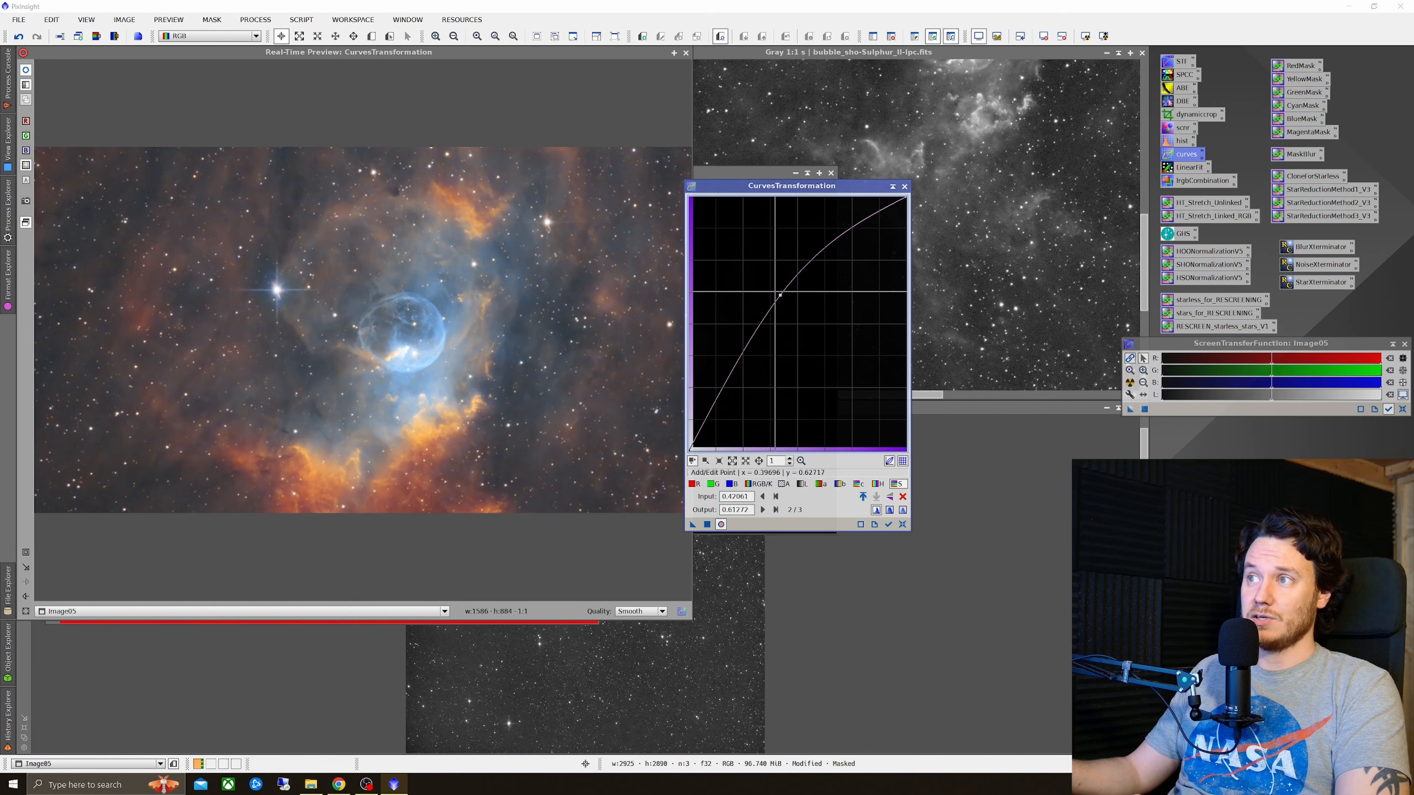
pyautogui.moveTo(780, 295); pyautogui.dragTo(781, 295)
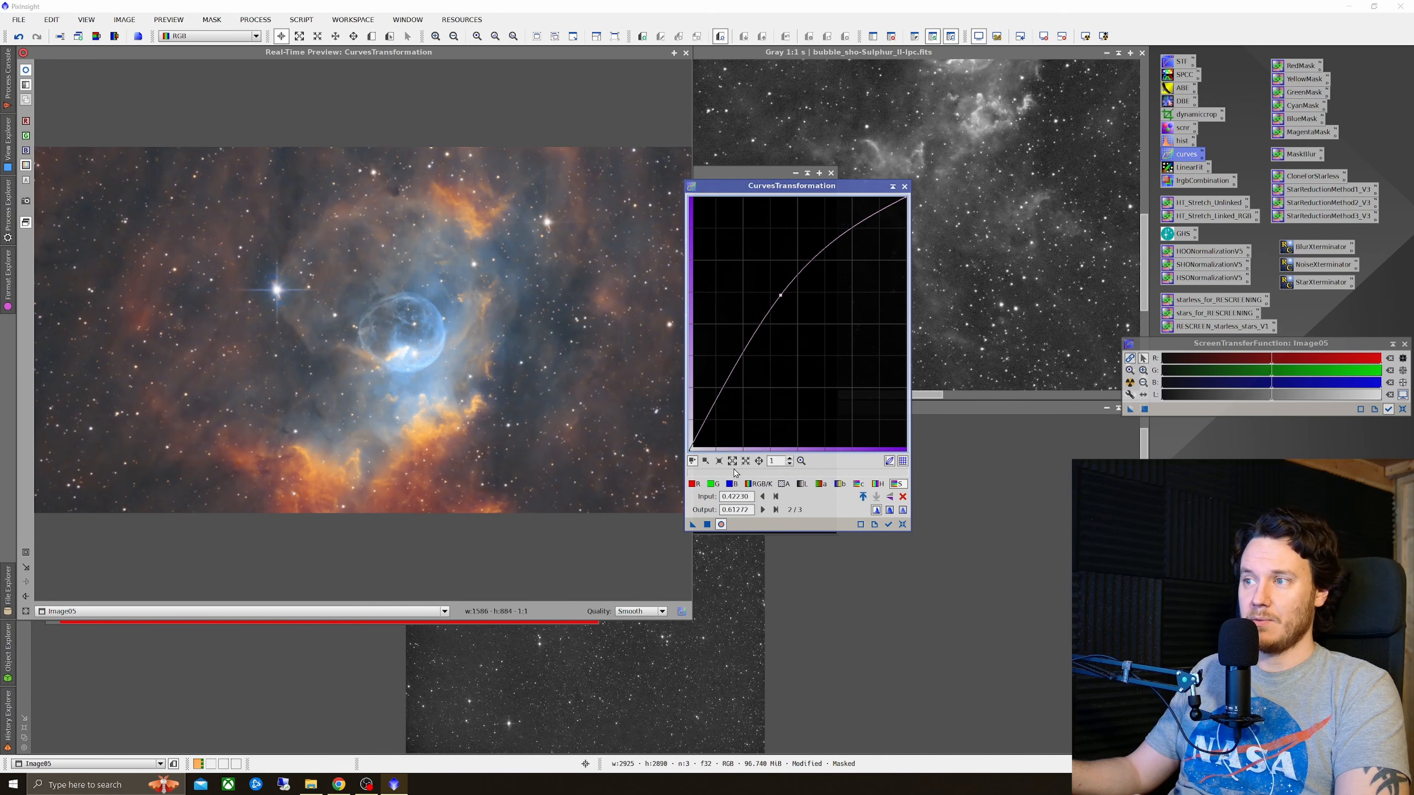
# Step: Lift the blue curve to 0.47466 input, 0.53613 output and the green curve to 0.47804 input, 0.51734 output, apply them and reset
pyautogui.click(732, 484)
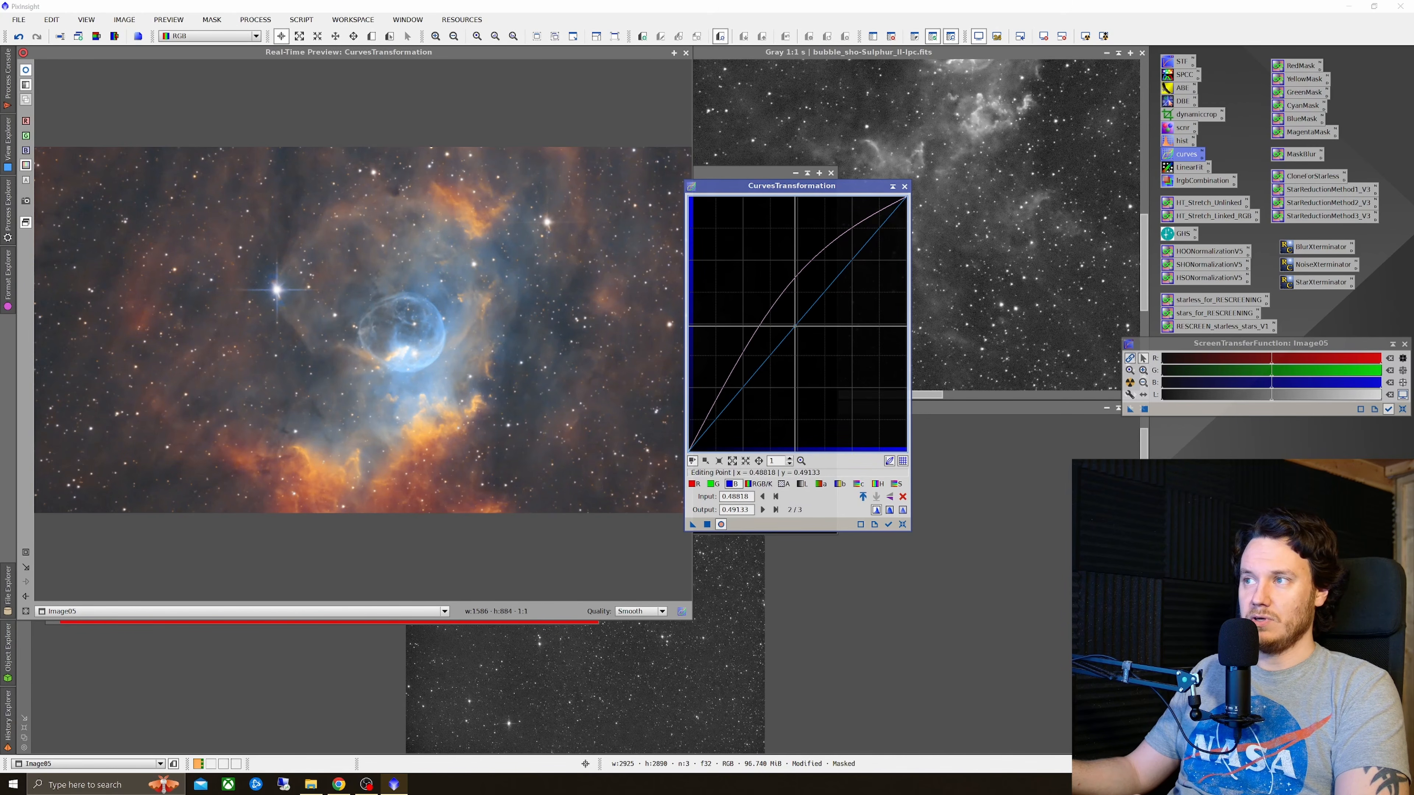
pyautogui.moveTo(795, 325); pyautogui.dragTo(792, 315)
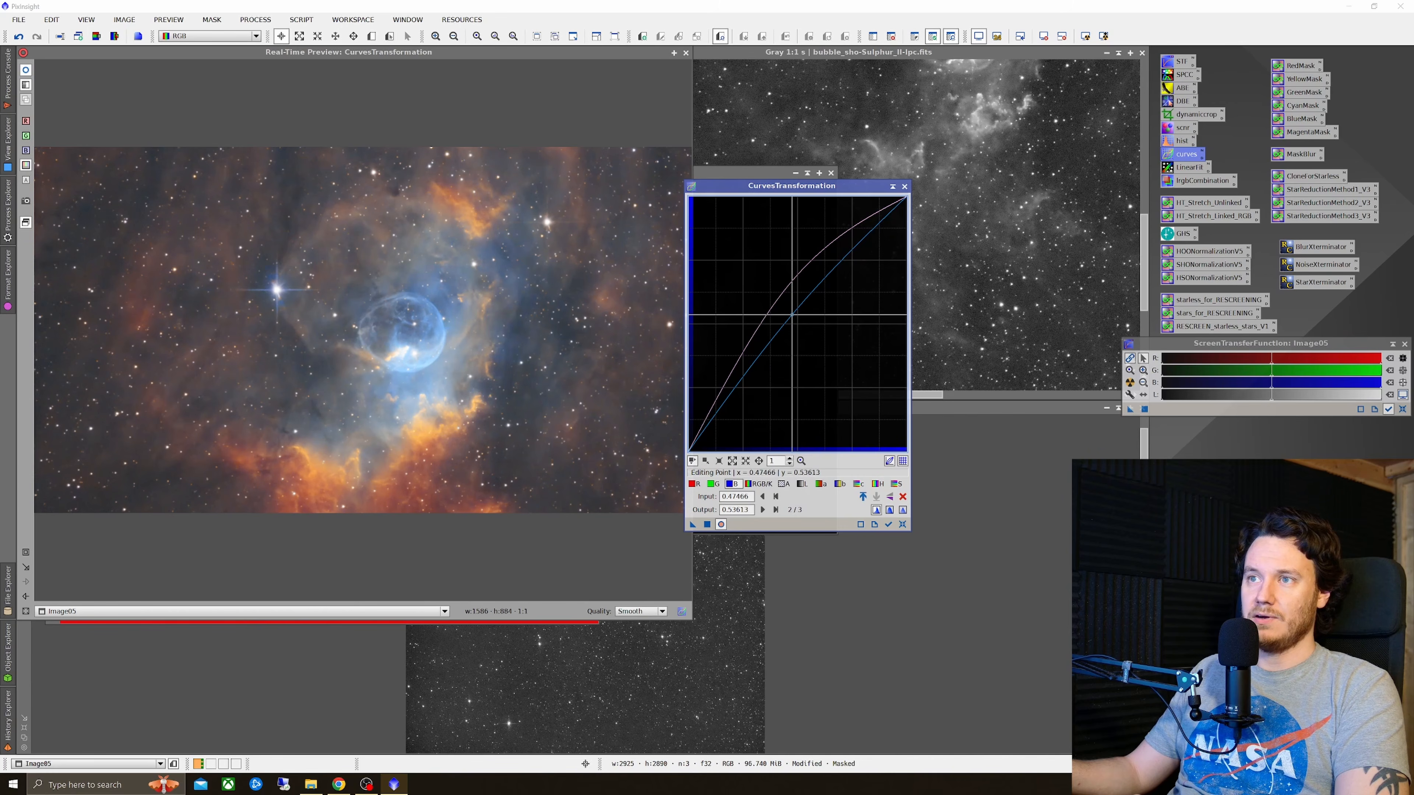
pyautogui.click(723, 484)
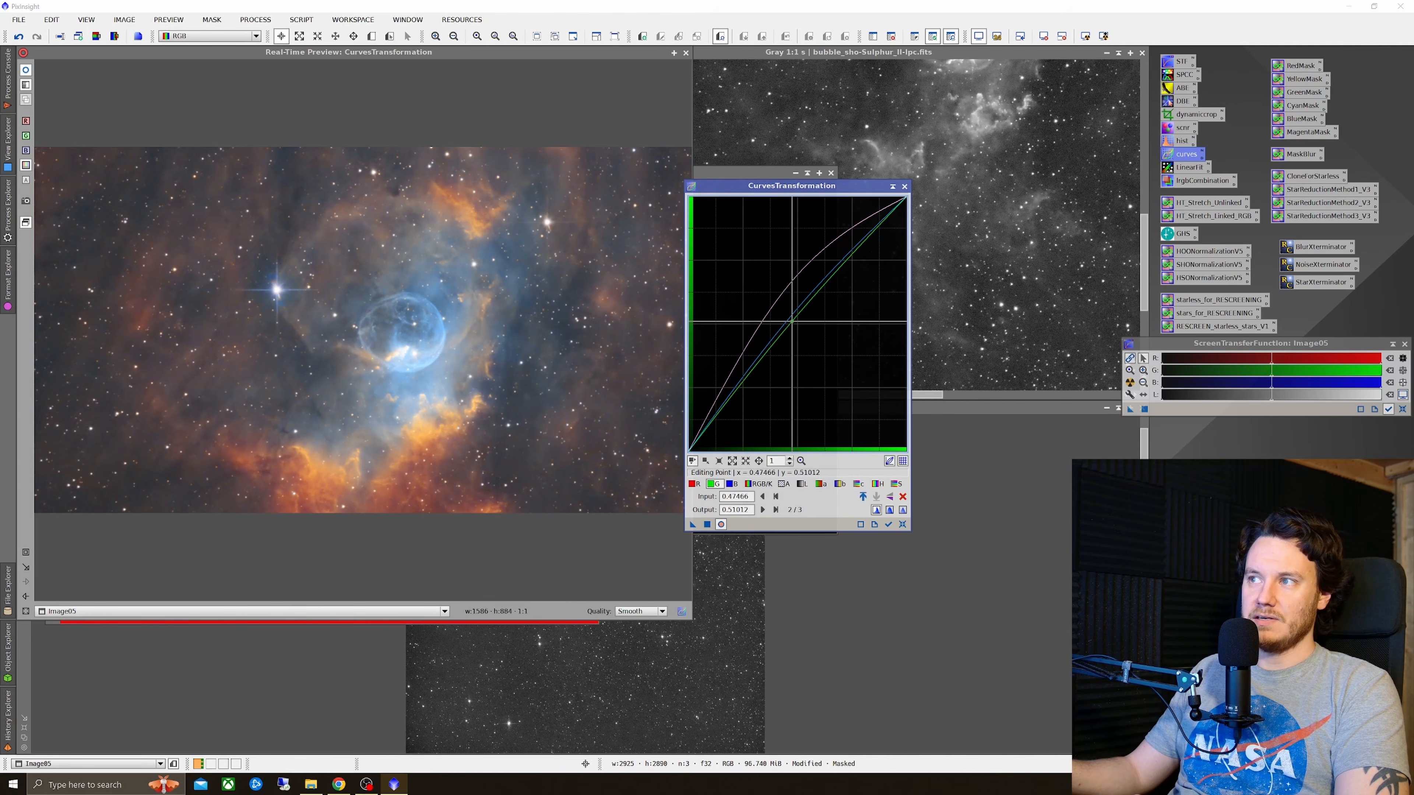
pyautogui.moveTo(790, 321)
pyautogui.mouseDown()
pyautogui.moveTo(757, 298)
pyautogui.moveTo(792, 319)
pyautogui.mouseUp()
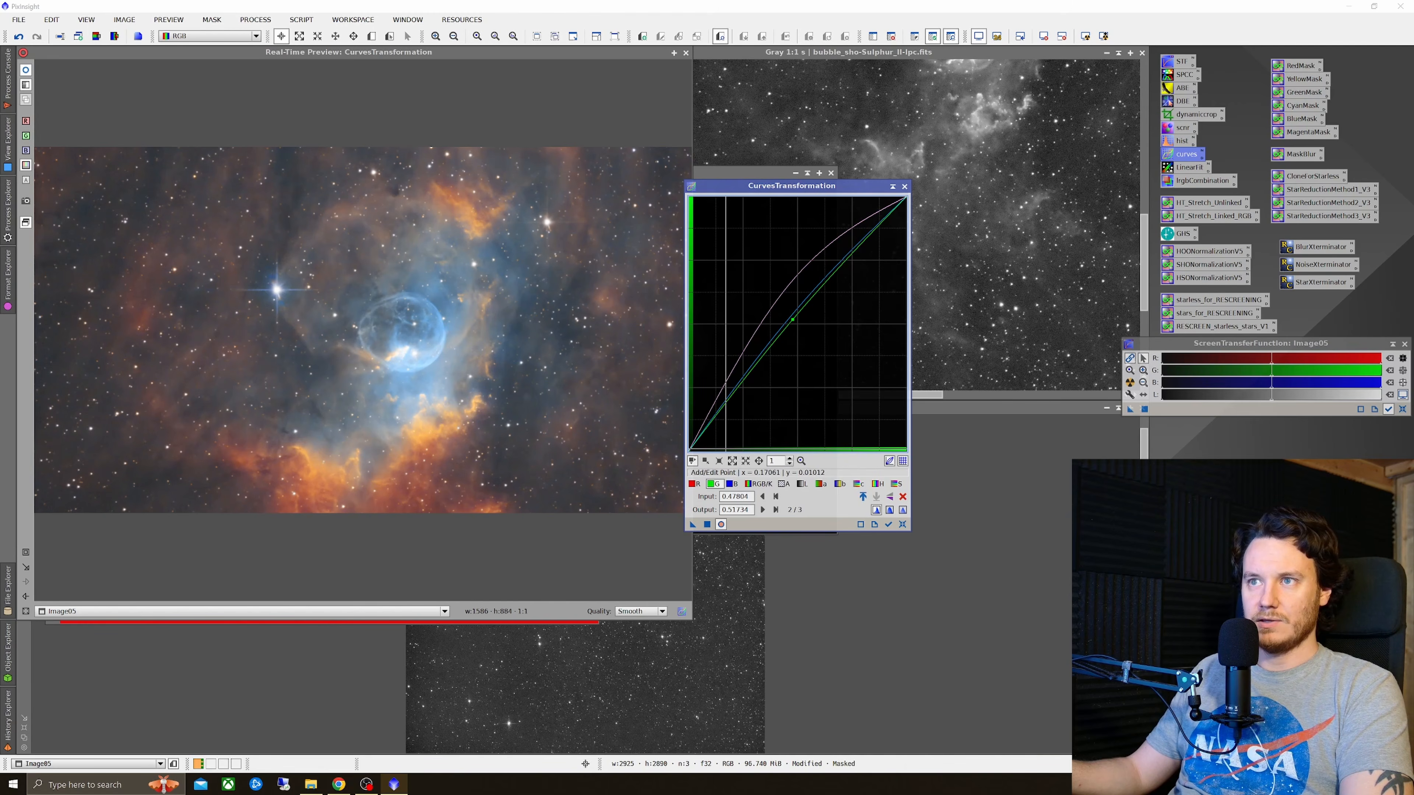
pyautogui.click(707, 524)
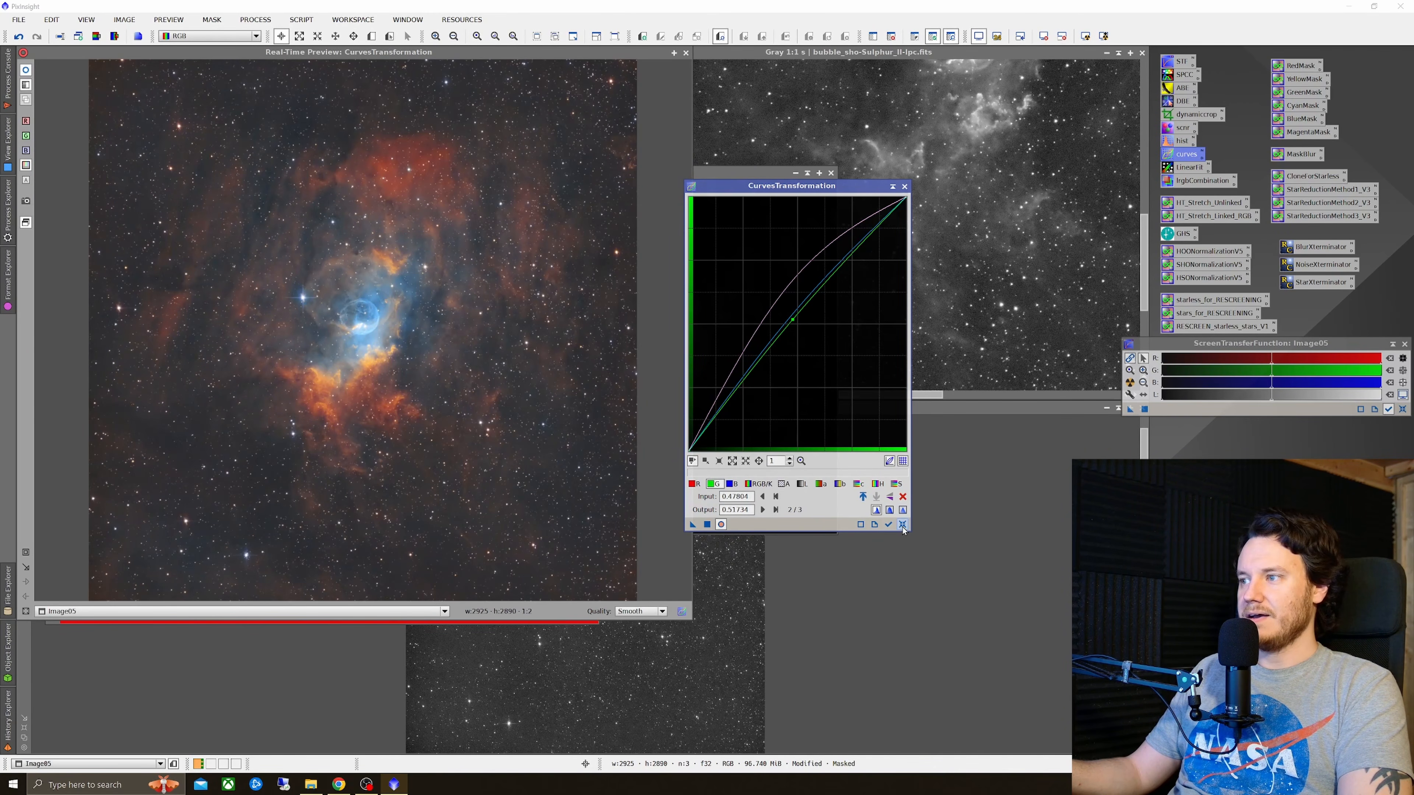
pyautogui.click(903, 525)
# Step: Zoom the preview into the bubble, raise the saturation curve slightly, apply it to Image05 and reset the curves
pyautogui.click(258, 319)
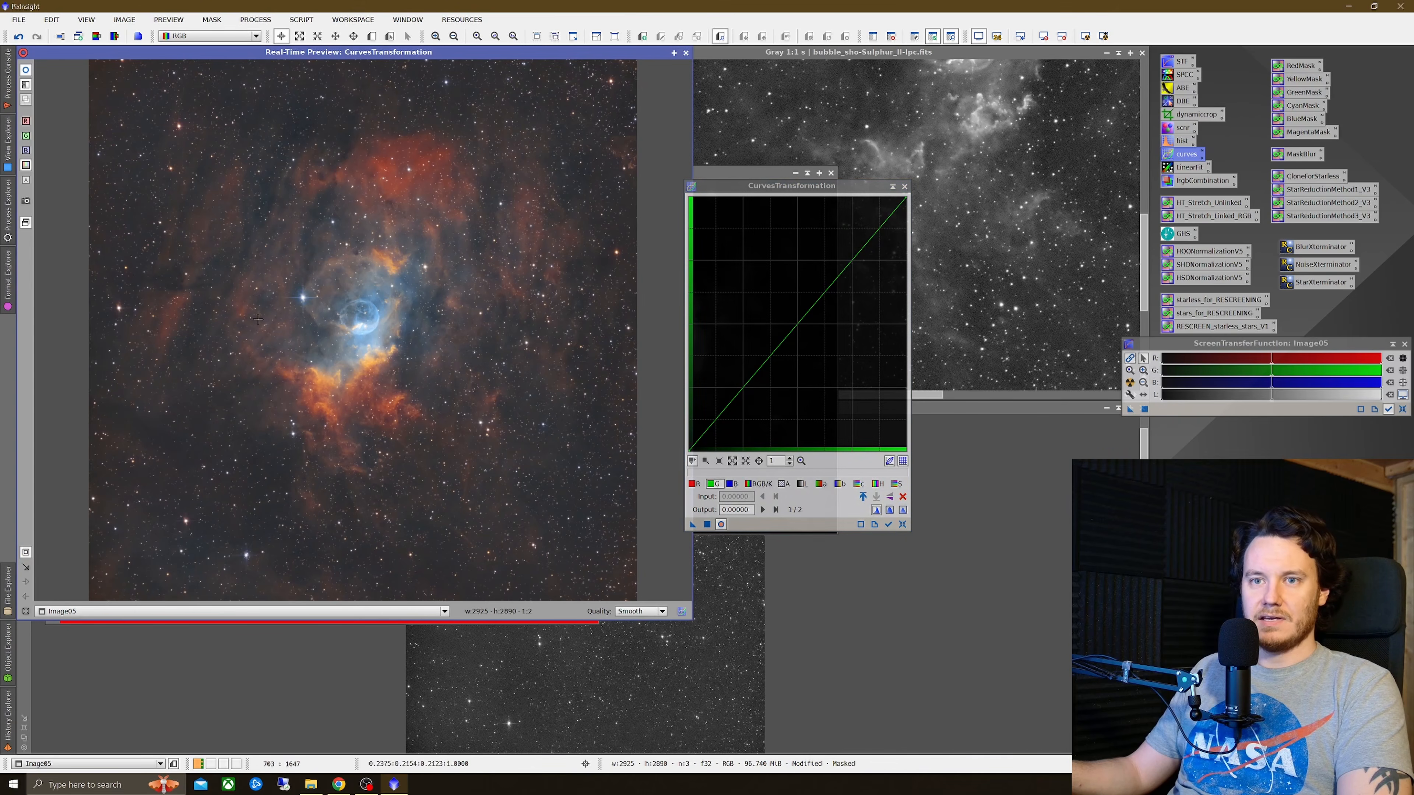
pyautogui.moveTo(231, 255); pyautogui.dragTo(467, 403)
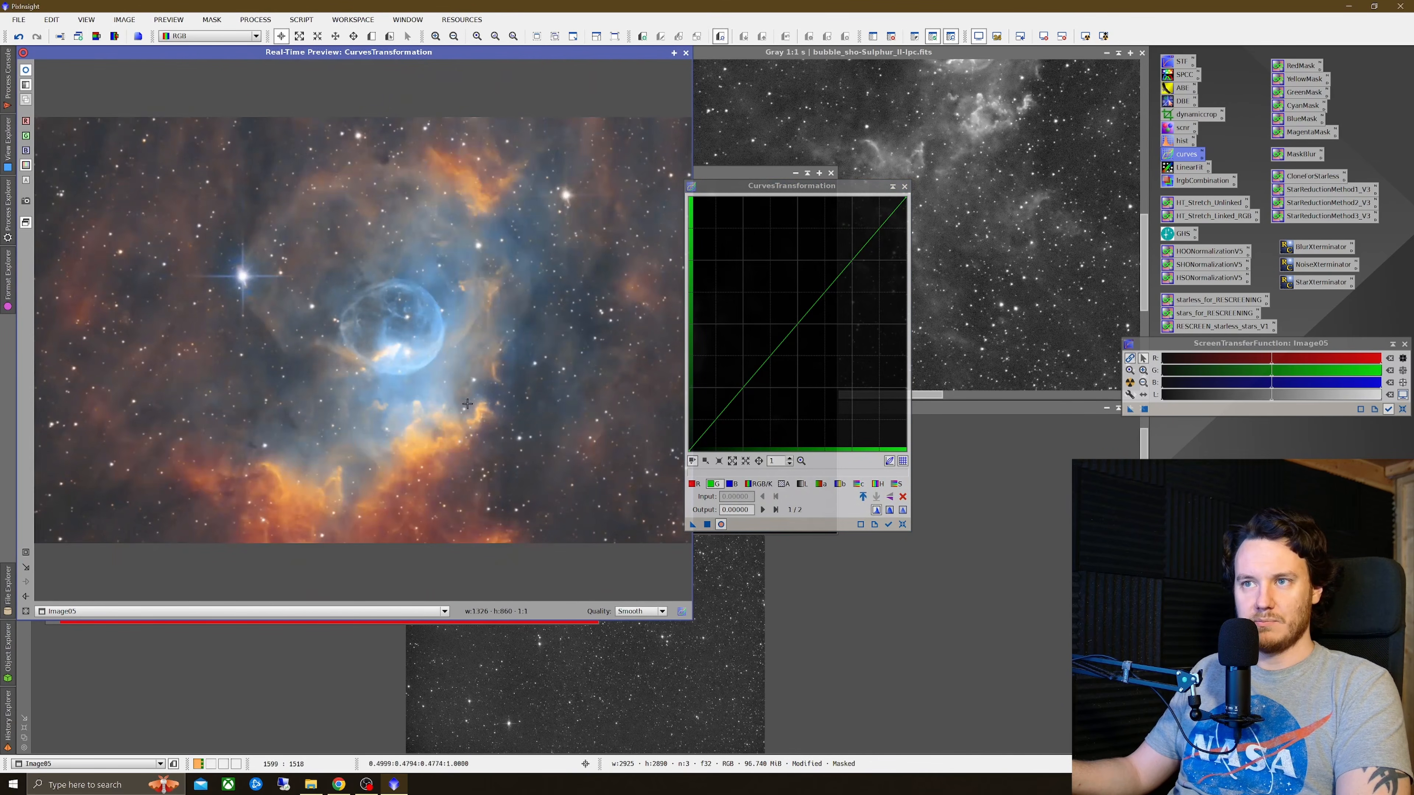
pyautogui.click(894, 485)
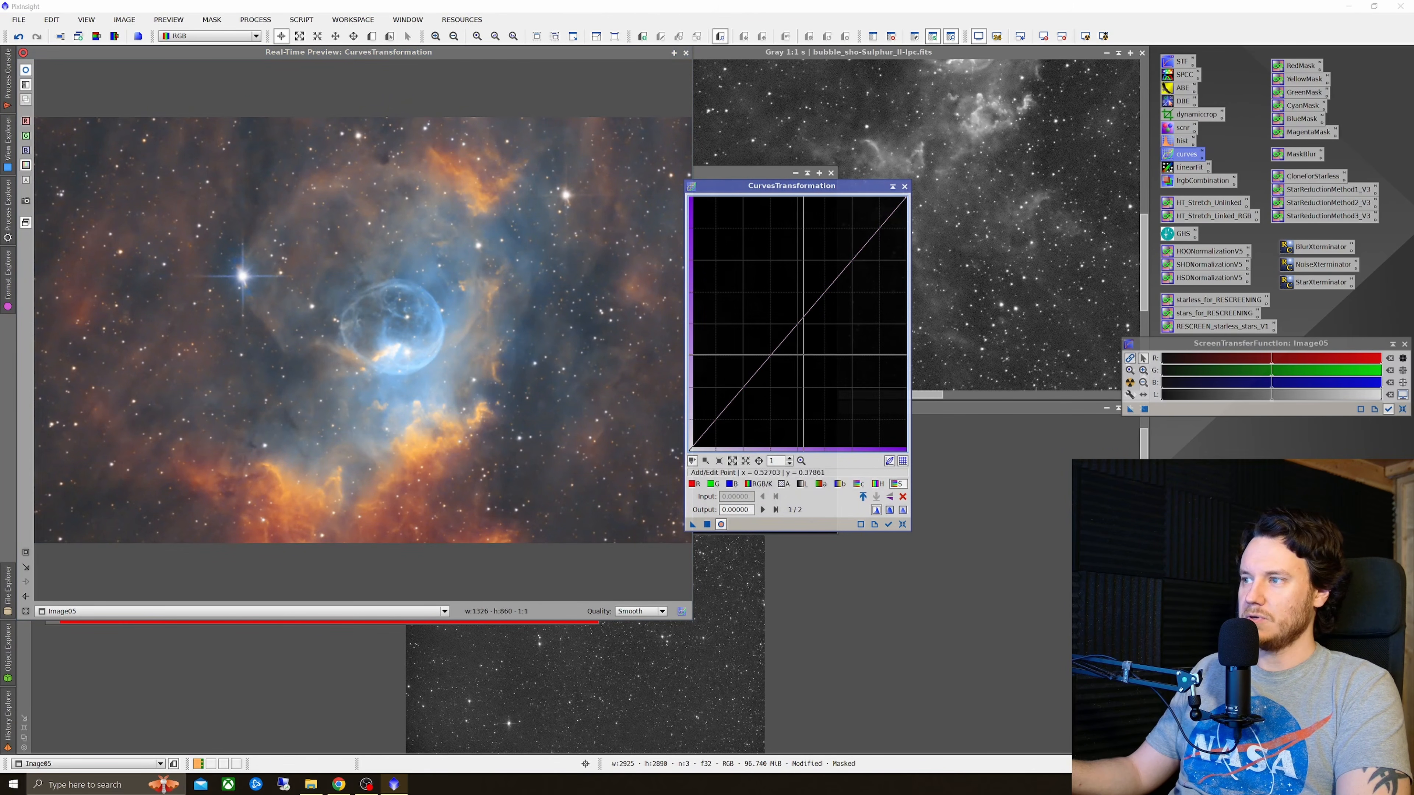
pyautogui.moveTo(789, 318)
pyautogui.mouseDown()
pyautogui.moveTo(779, 290)
pyautogui.moveTo(799, 326)
pyautogui.moveTo(785, 298)
pyautogui.moveTo(792, 310)
pyautogui.mouseUp()
pyautogui.click(706, 524)
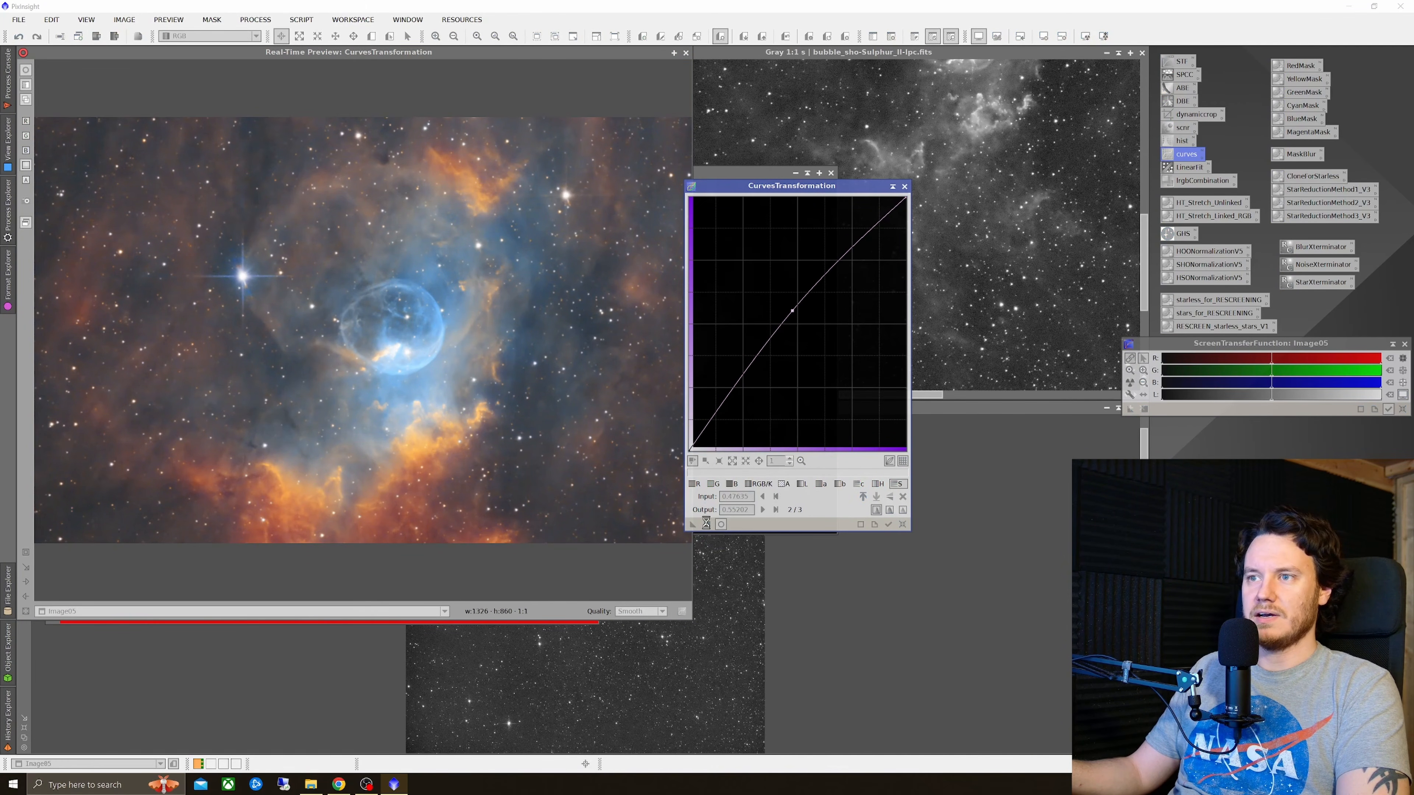
pyautogui.click(901, 524)
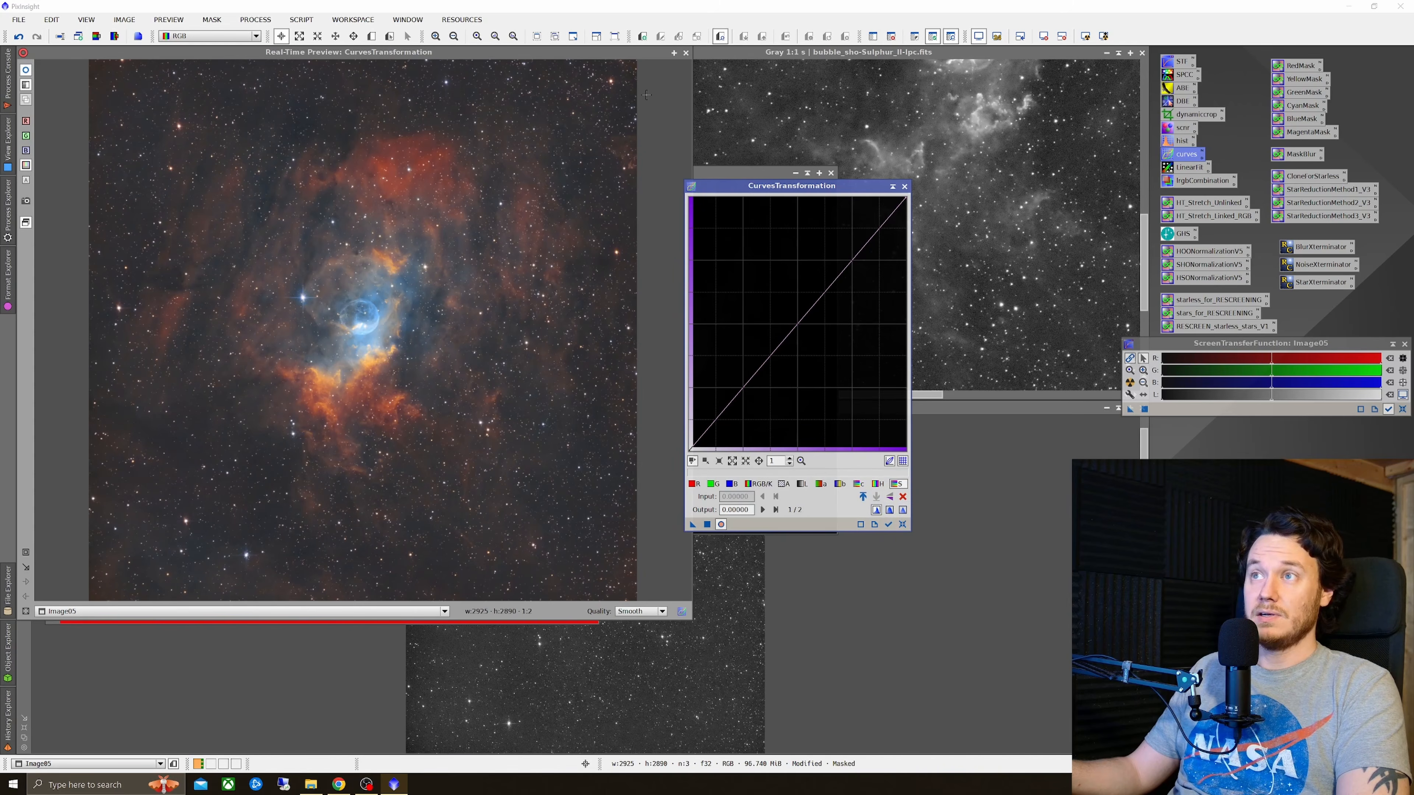
# Step: Close the real-time preview and close the BlueMask image without saving it
pyautogui.click(686, 54)
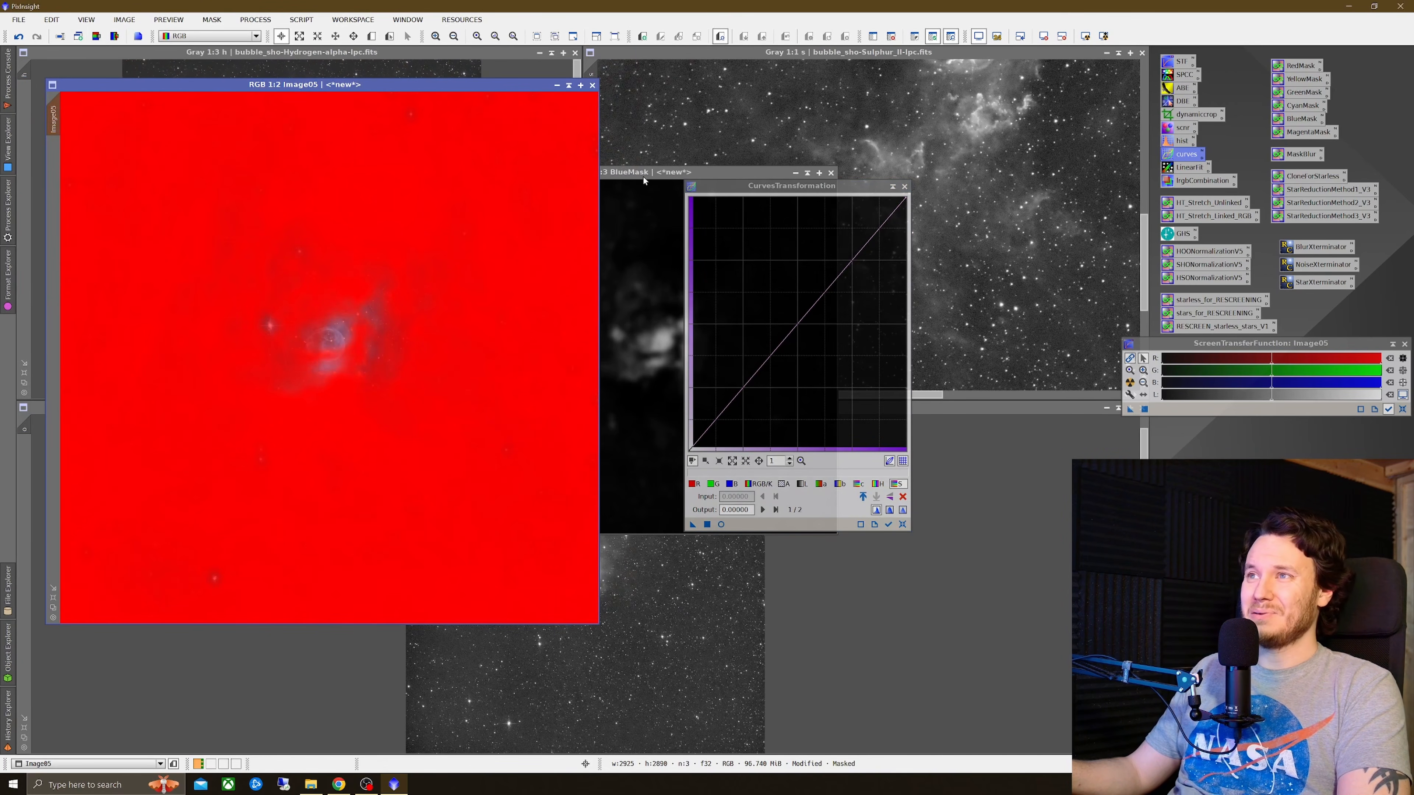
pyautogui.moveTo(644, 180); pyautogui.dragTo(440, 188)
pyautogui.click(629, 182)
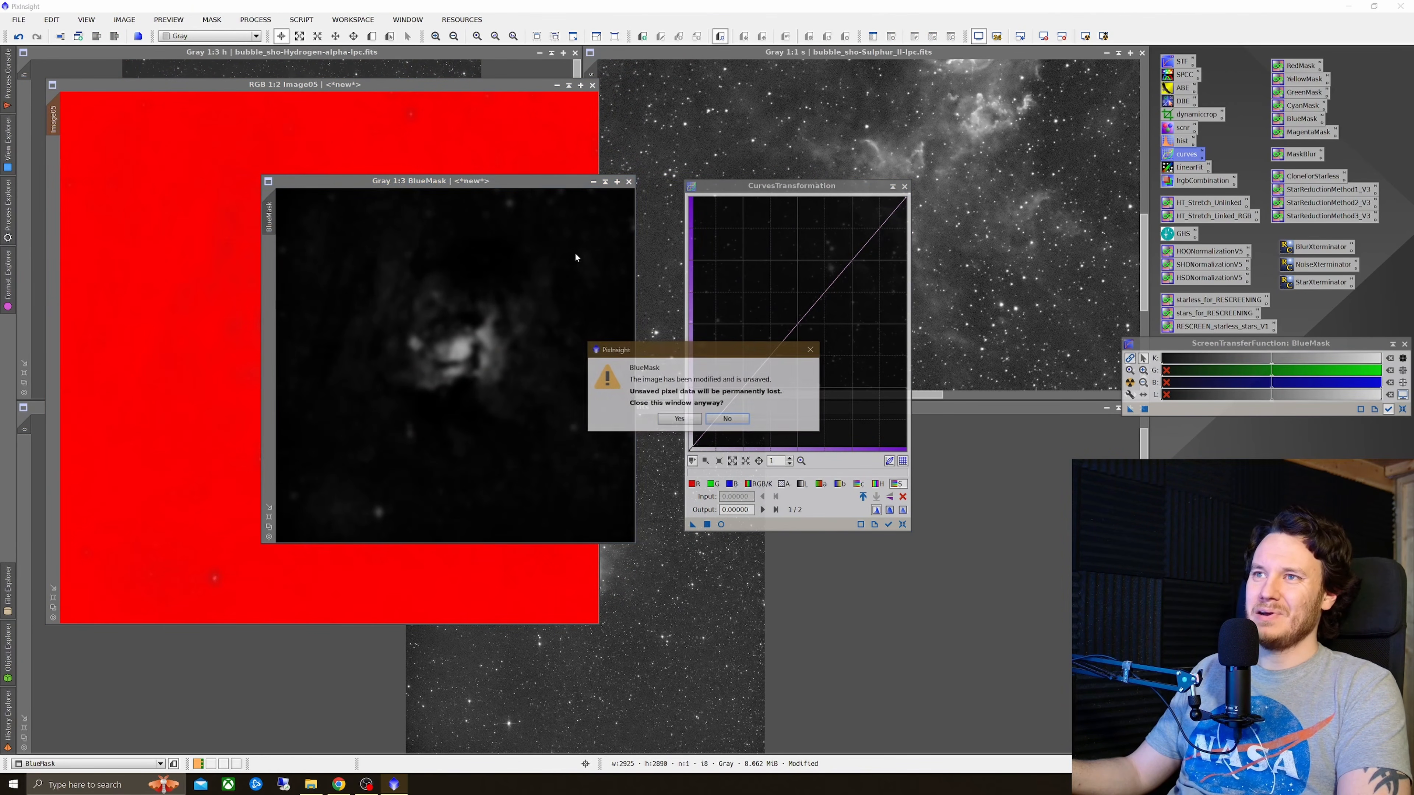
pyautogui.click(678, 420)
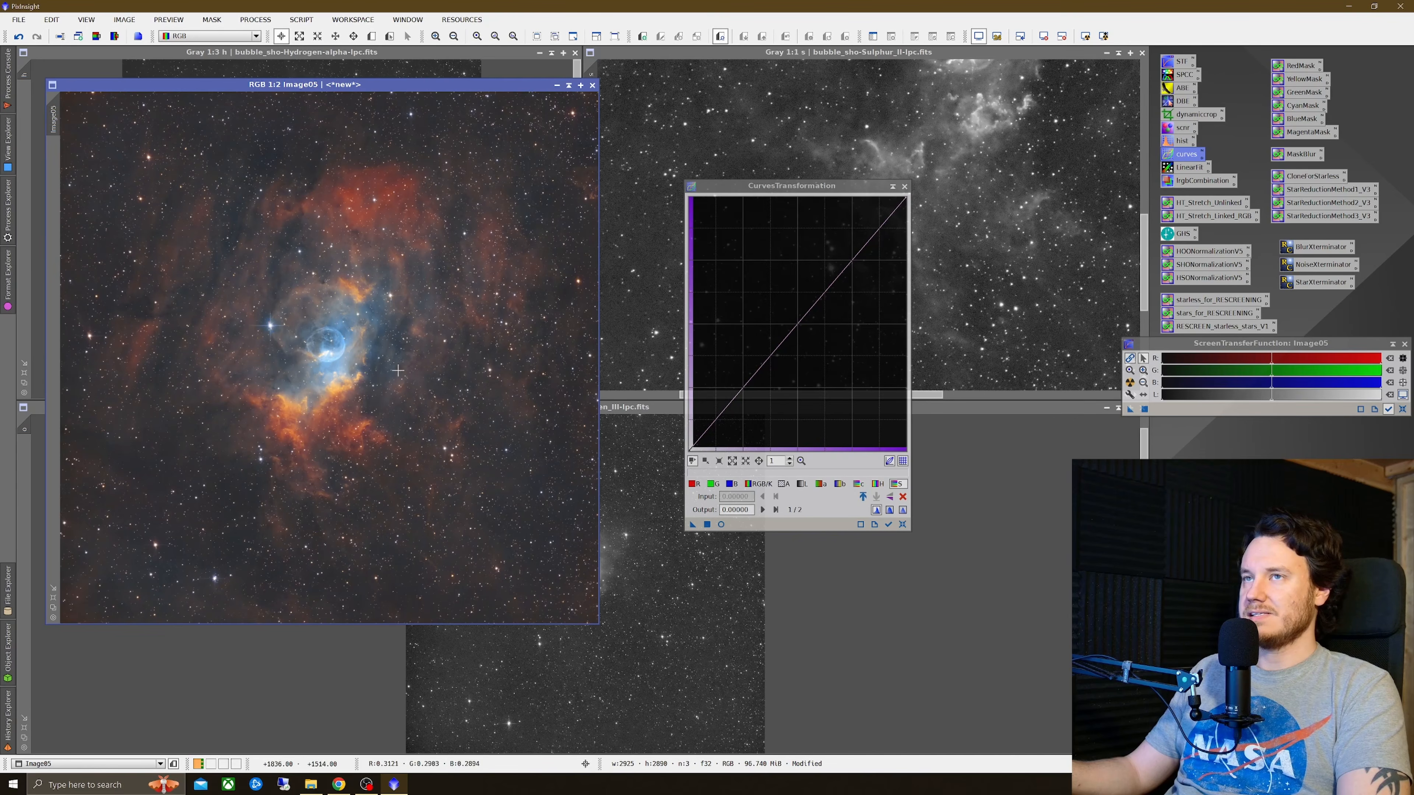
# Step: Open HistogramTransformation for Image05 with real-time preview and set shadows to 0.06937394 and midtones to 0.45636364
pyautogui.doubleClick(1180, 143)
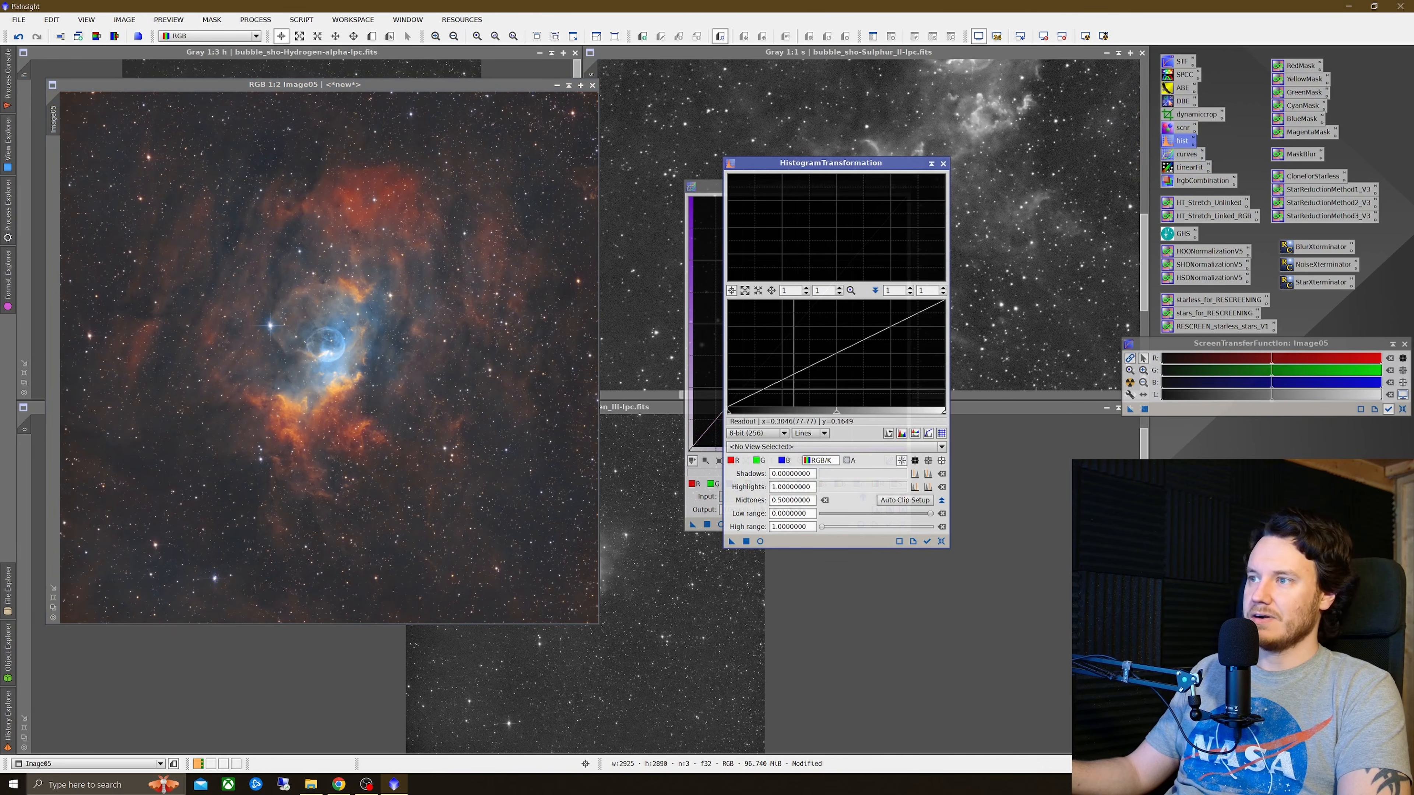
pyautogui.click(783, 447)
pyautogui.click(765, 467)
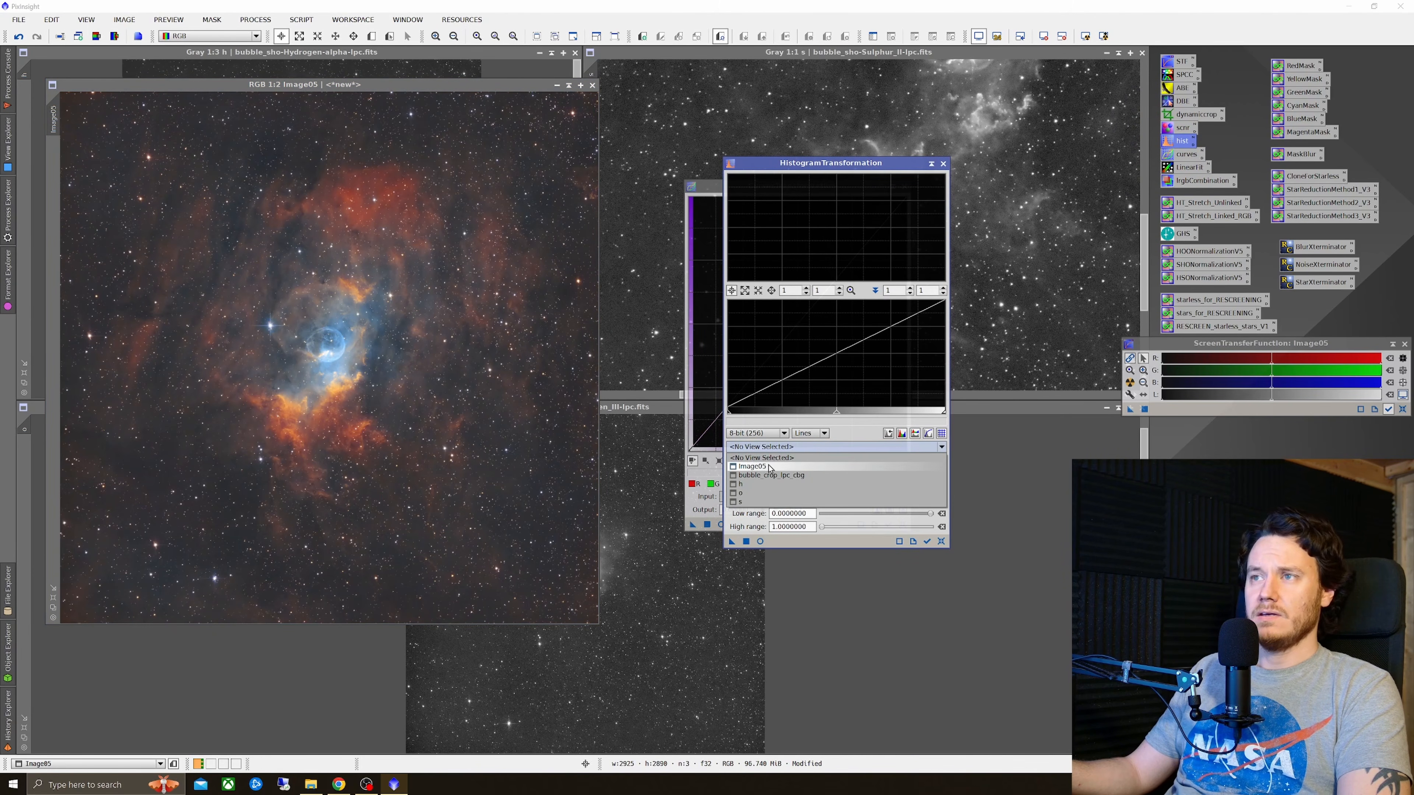
pyautogui.click(760, 541)
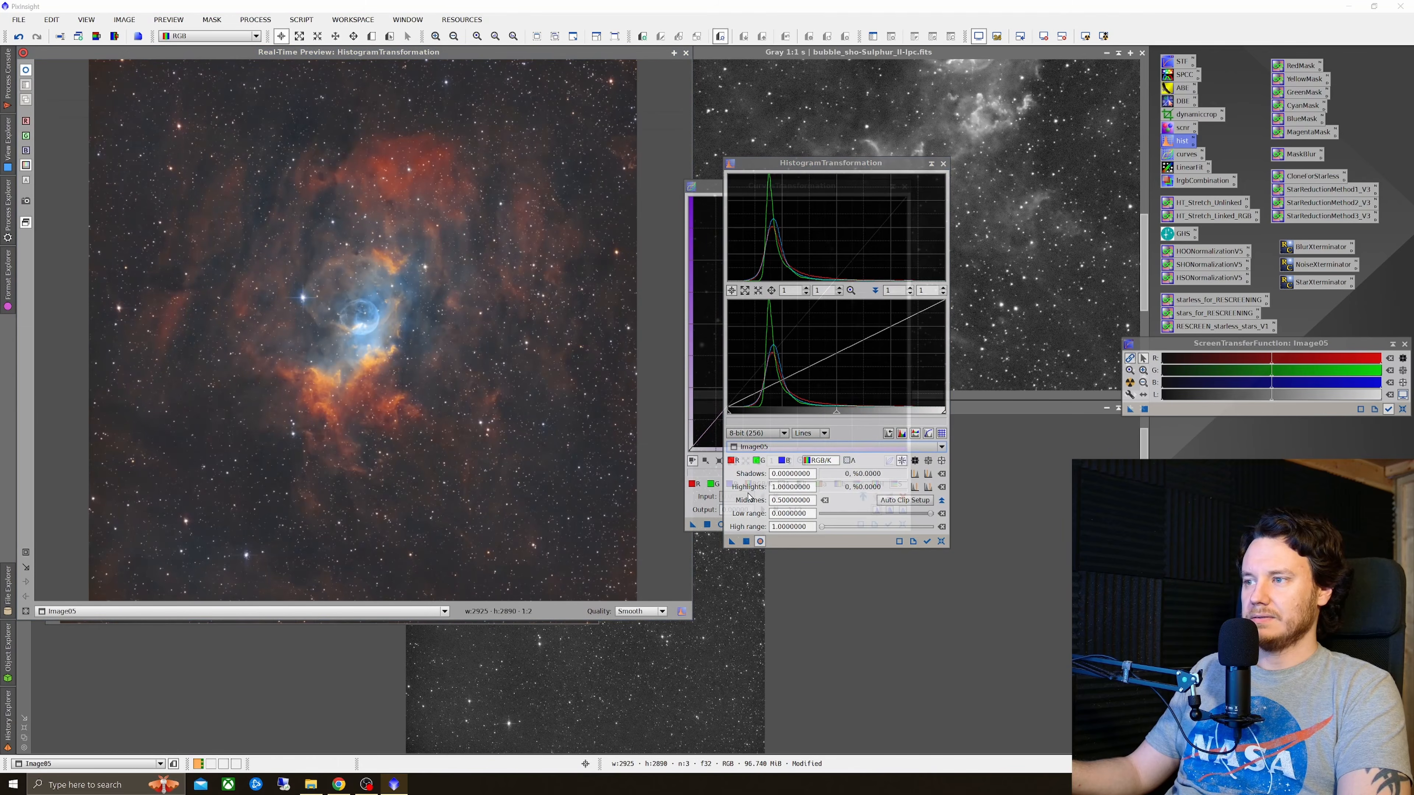
pyautogui.moveTo(728, 415); pyautogui.dragTo(729, 415)
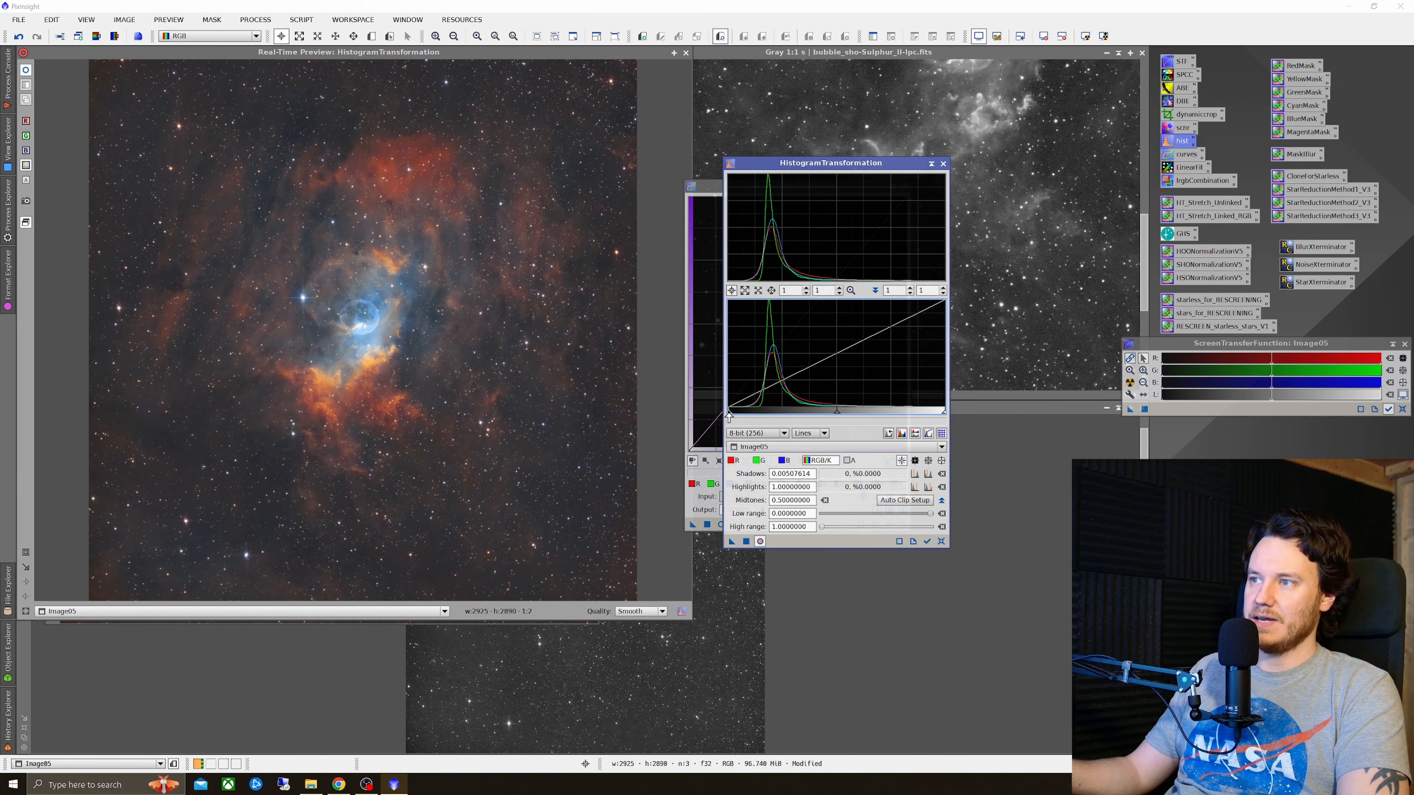
pyautogui.moveTo(728, 417)
pyautogui.mouseDown()
pyautogui.moveTo(771, 434)
pyautogui.moveTo(742, 435)
pyautogui.mouseUp()
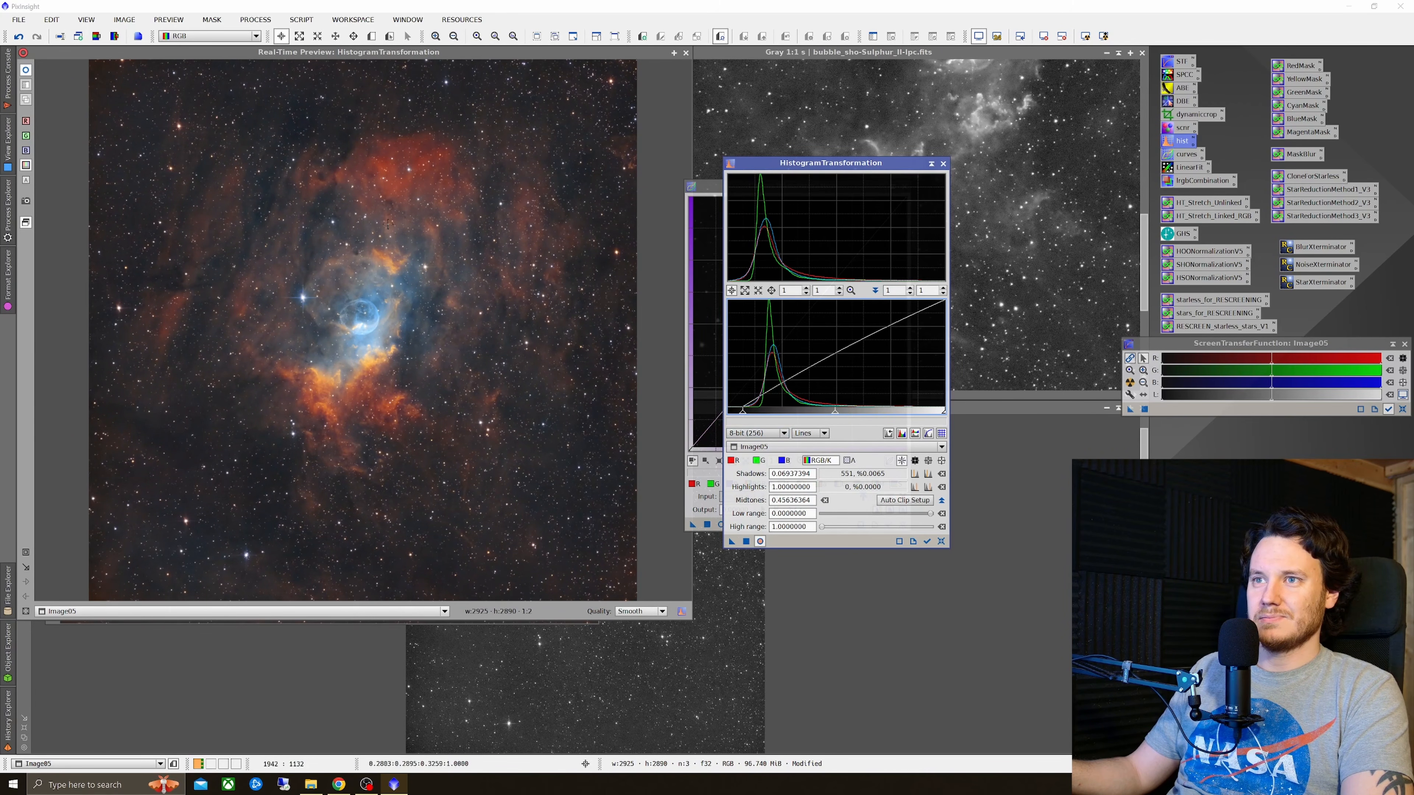
# Step: Compare the preview with and without the histogram adjustment
pyautogui.click(27, 71)
pyautogui.click(27, 71)
pyautogui.click(27, 71)
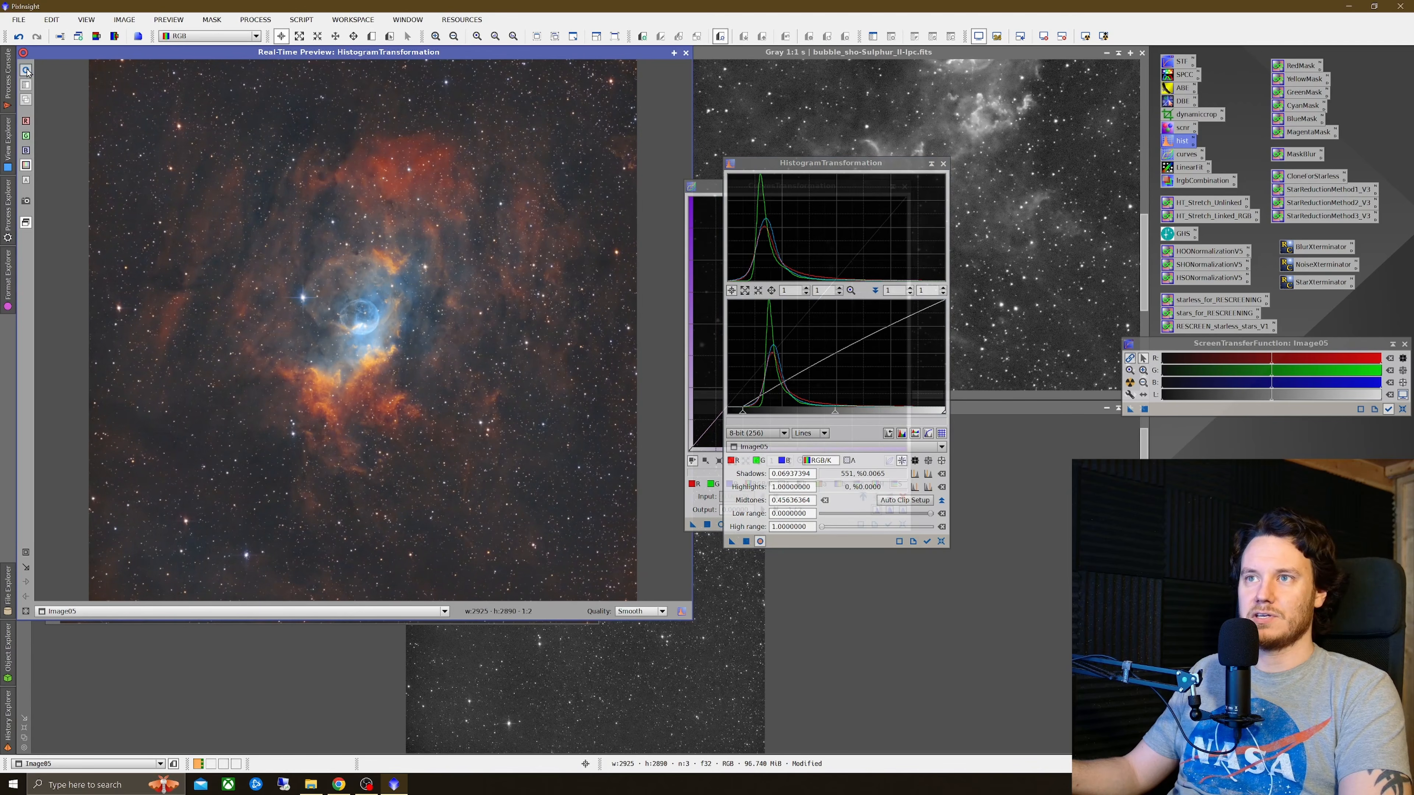
pyautogui.click(27, 70)
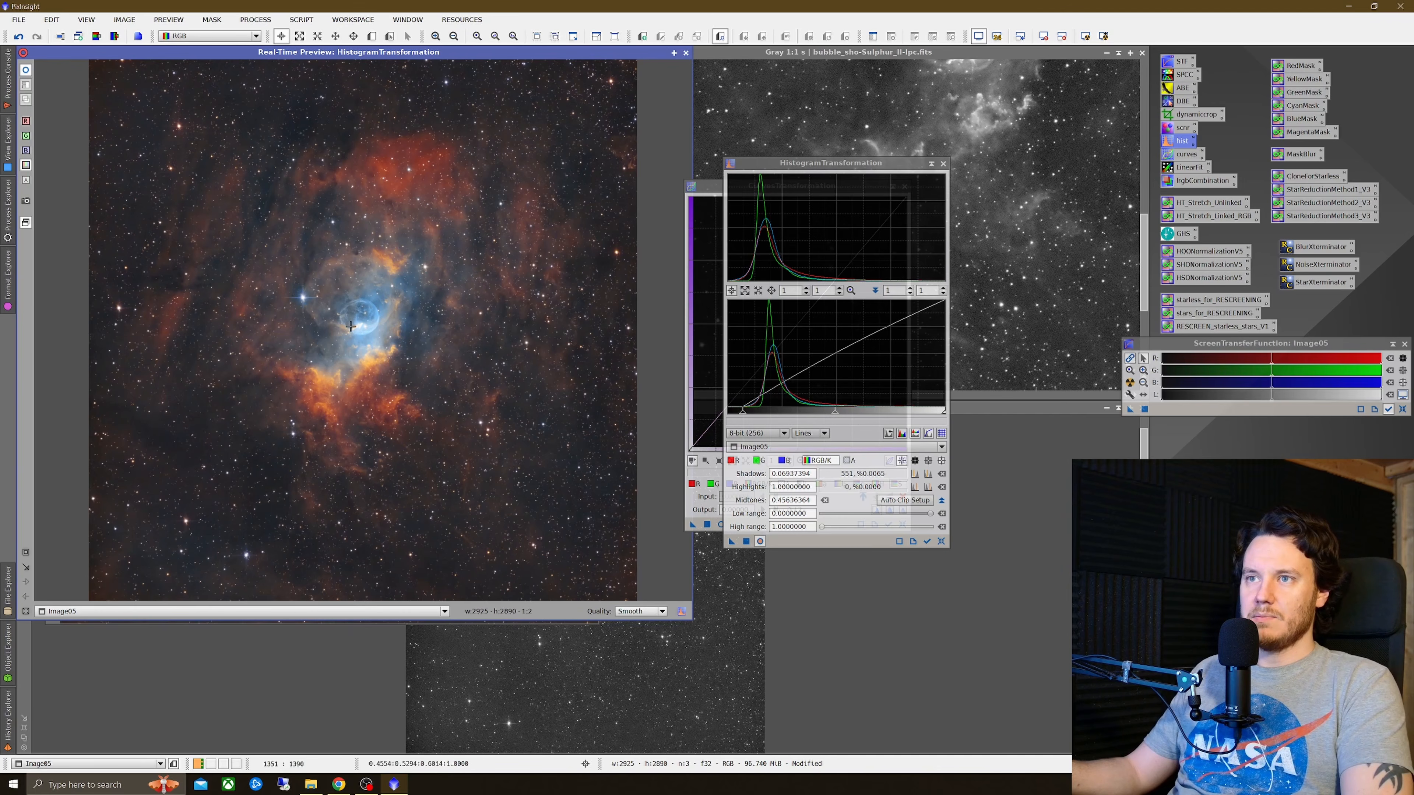
# Step: Apply the histogram adjustment to Image05, reset it, and close the preview and the HistogramTransformation dialog
pyautogui.click(746, 541)
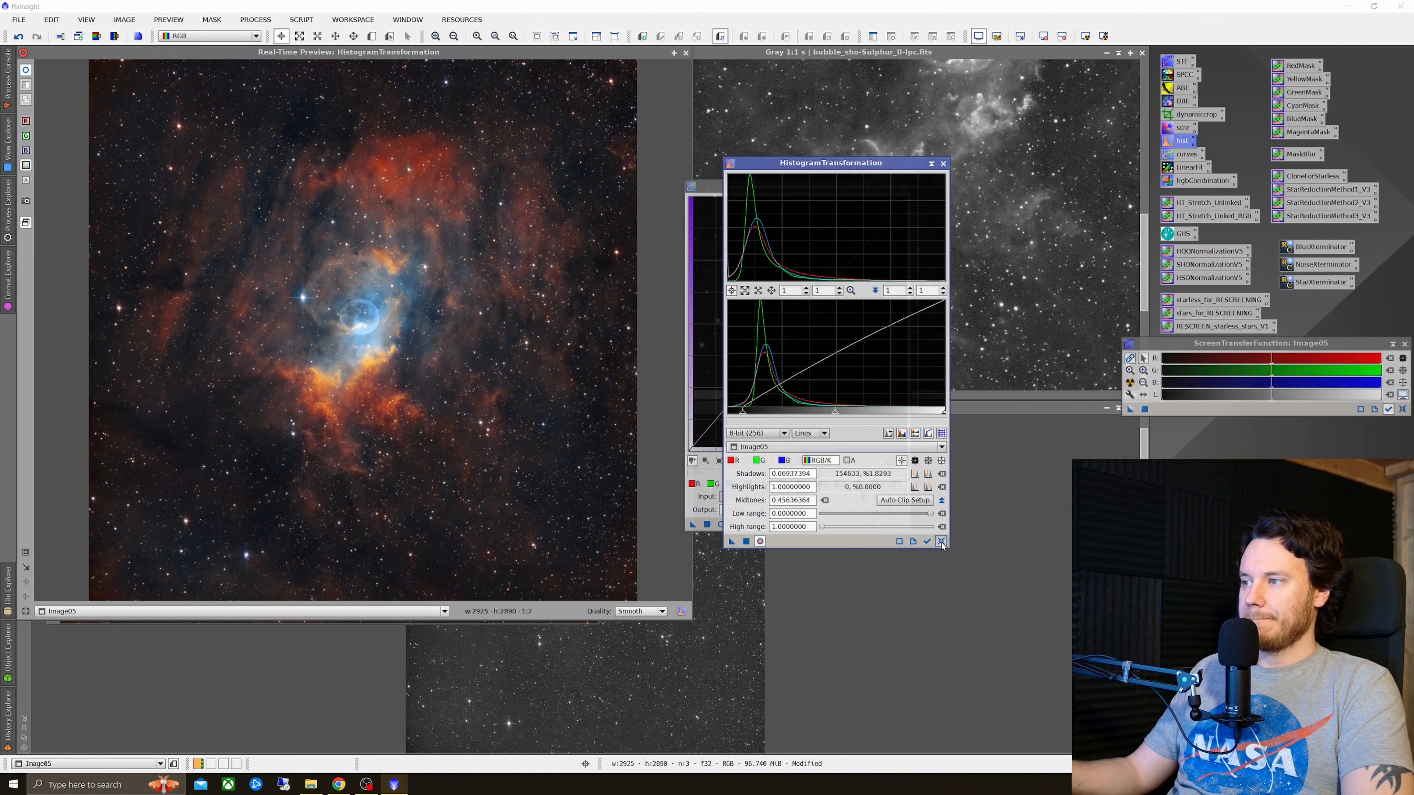
pyautogui.click(940, 541)
pyautogui.click(685, 53)
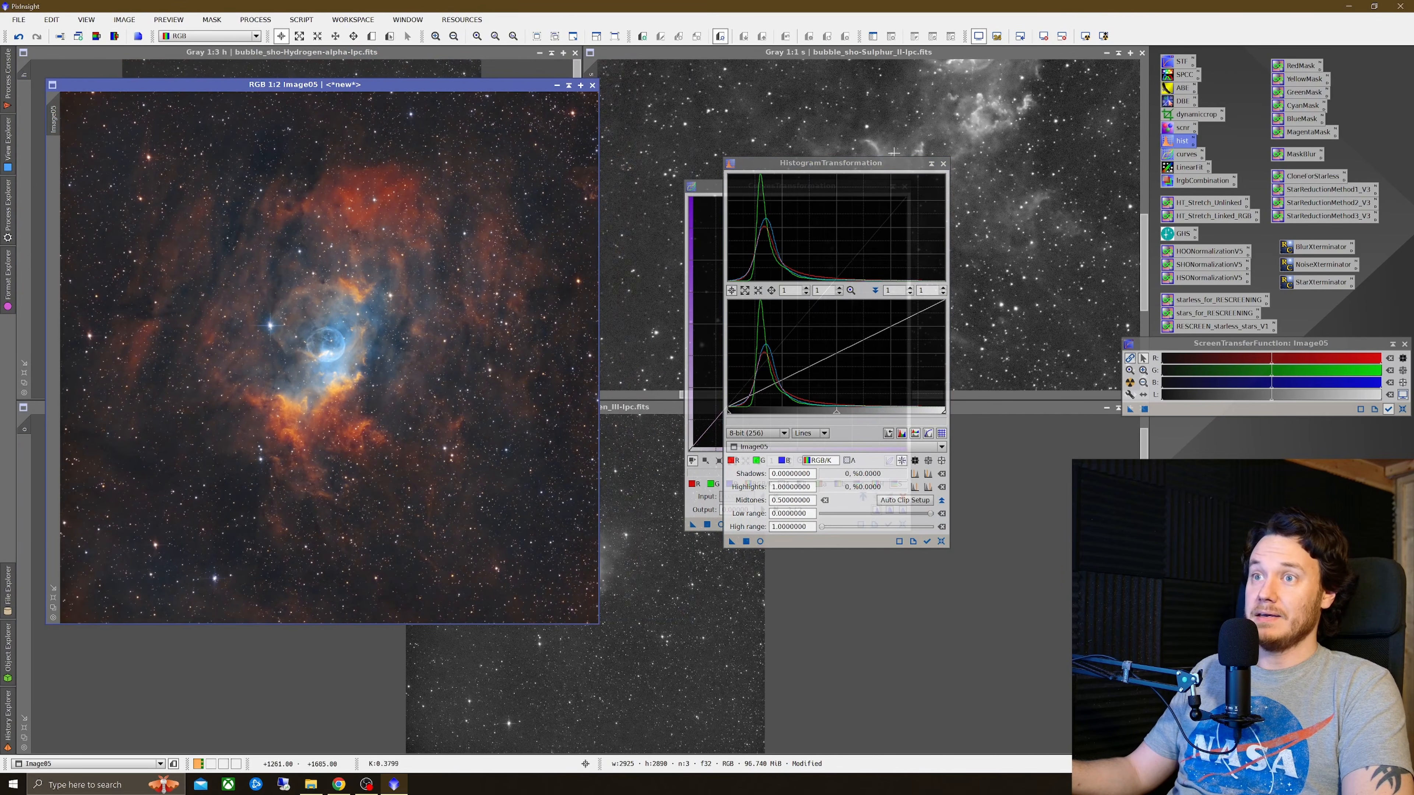
pyautogui.click(943, 163)
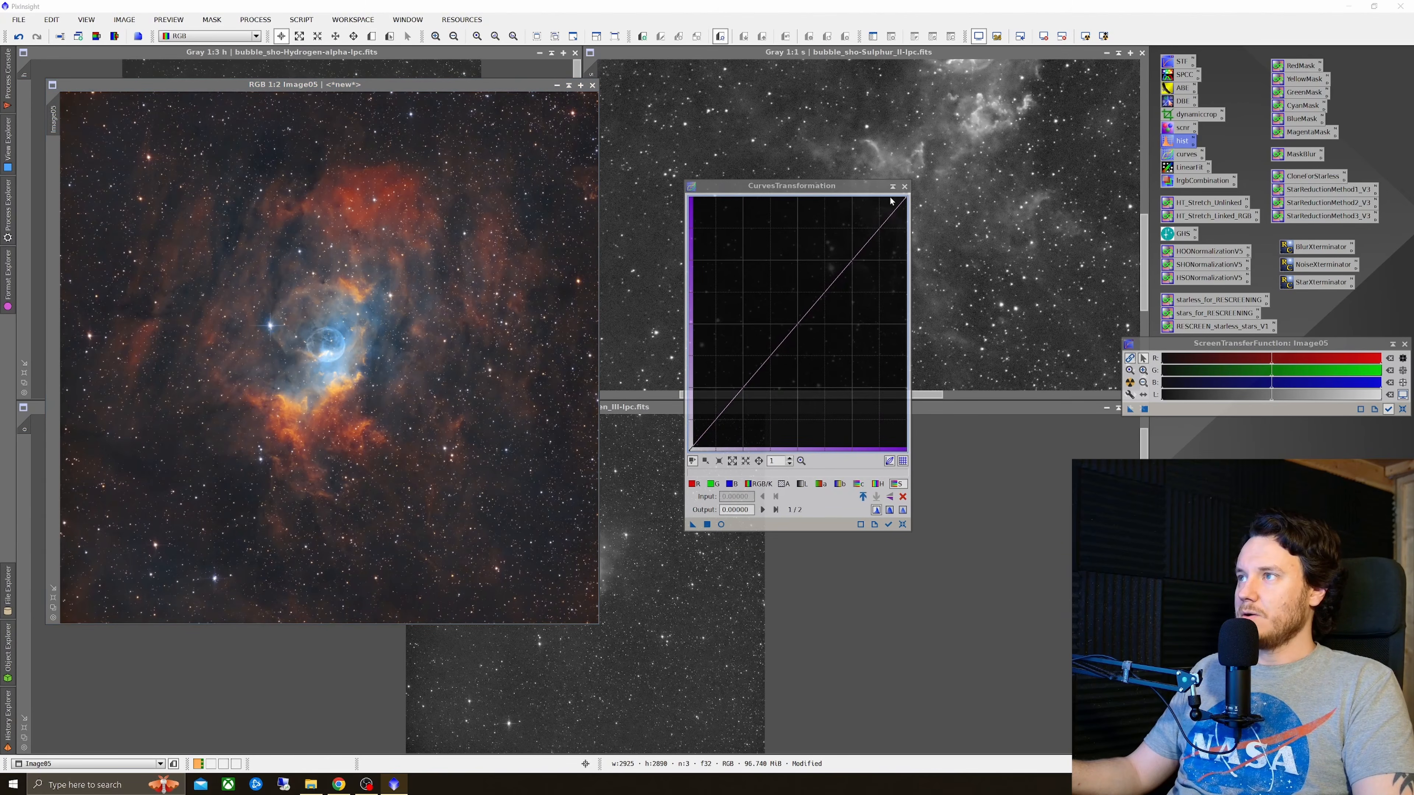
# Step: Close the Curves dialog and enlarge the Image05 window to inspect the nebula's noise up close
pyautogui.click(905, 186)
pyautogui.scroll(2, 327, 349)
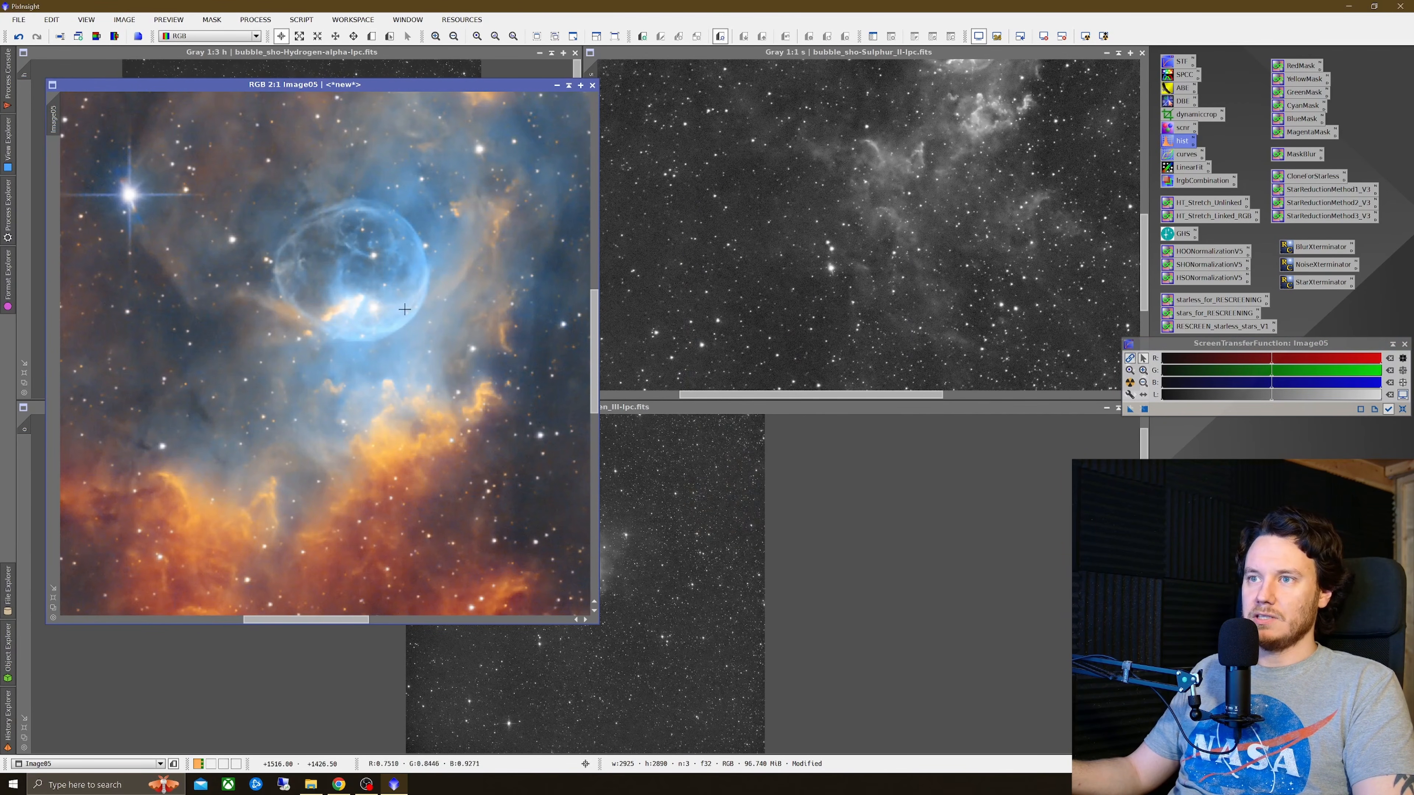
pyautogui.moveTo(594, 330); pyautogui.dragTo(599, 367)
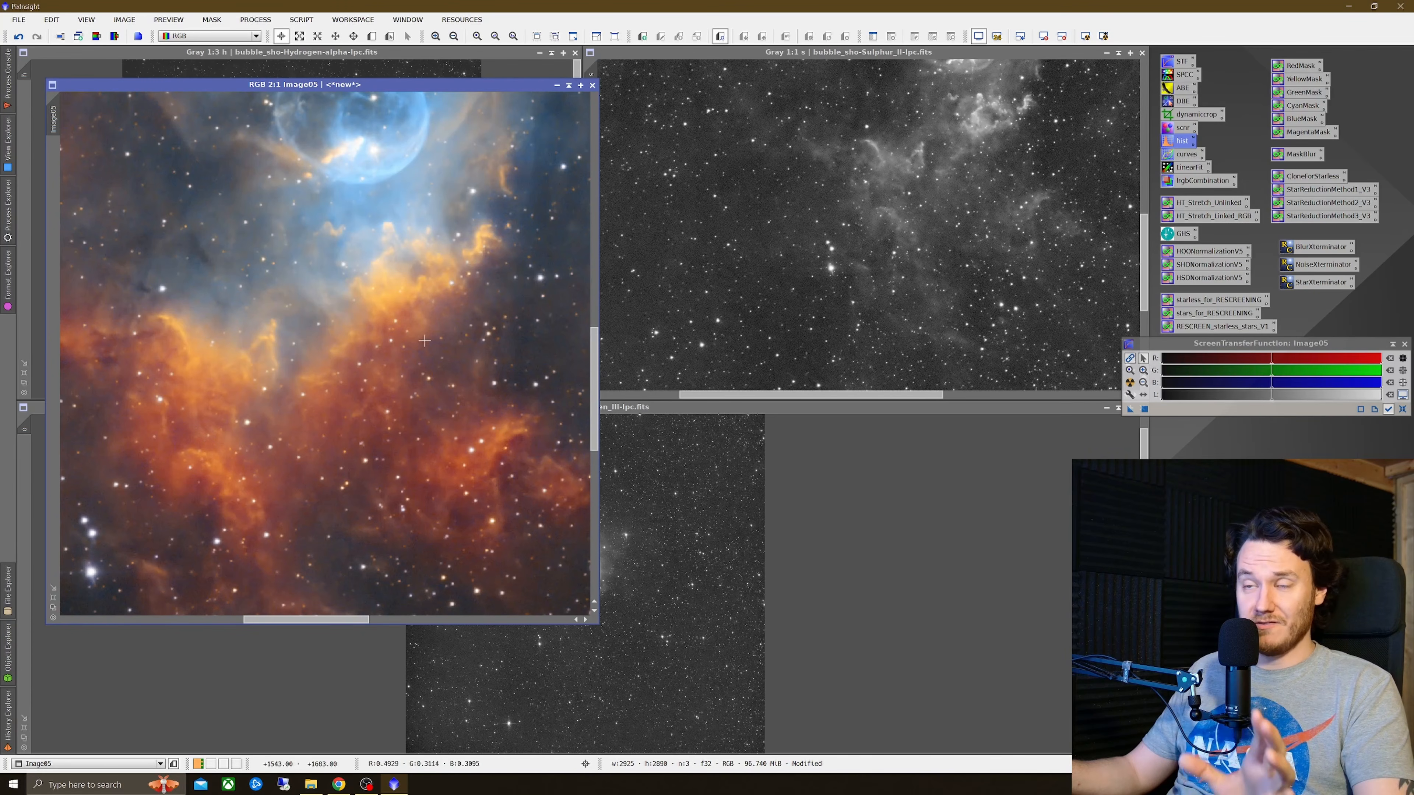
pyautogui.scroll(1, 424, 340)
pyautogui.scroll(1, 423, 341)
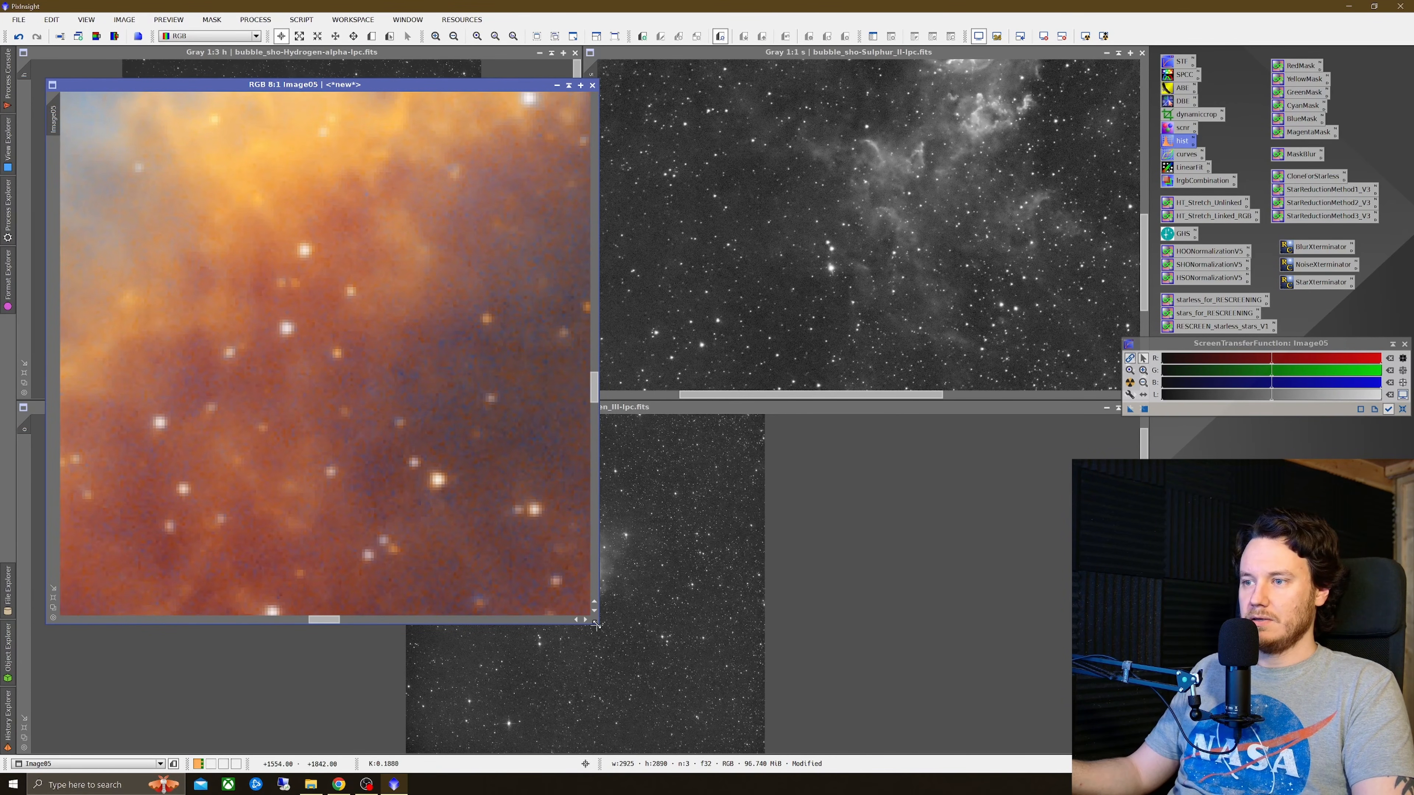
pyautogui.moveTo(599, 624); pyautogui.dragTo(1005, 705)
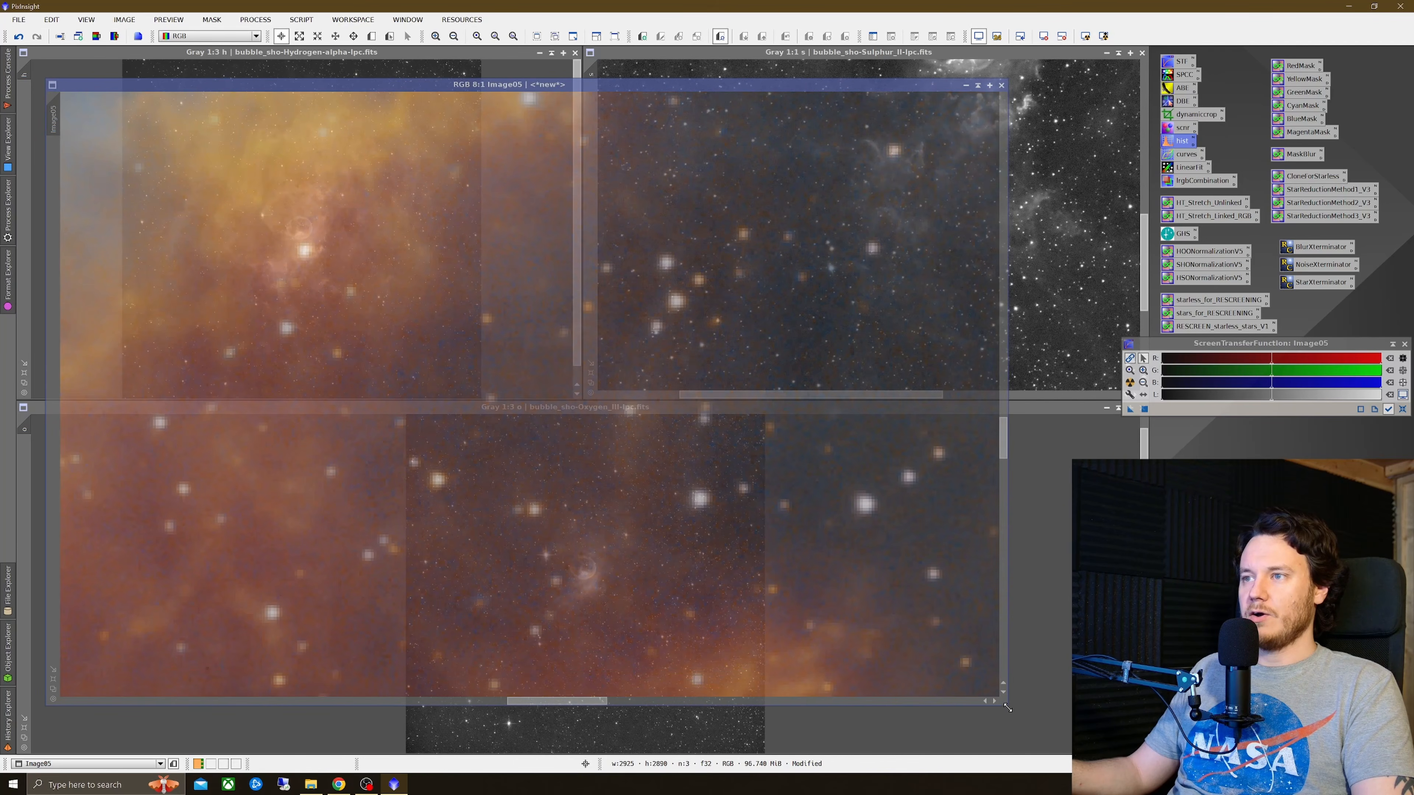
pyautogui.scroll(-1, 543, 411)
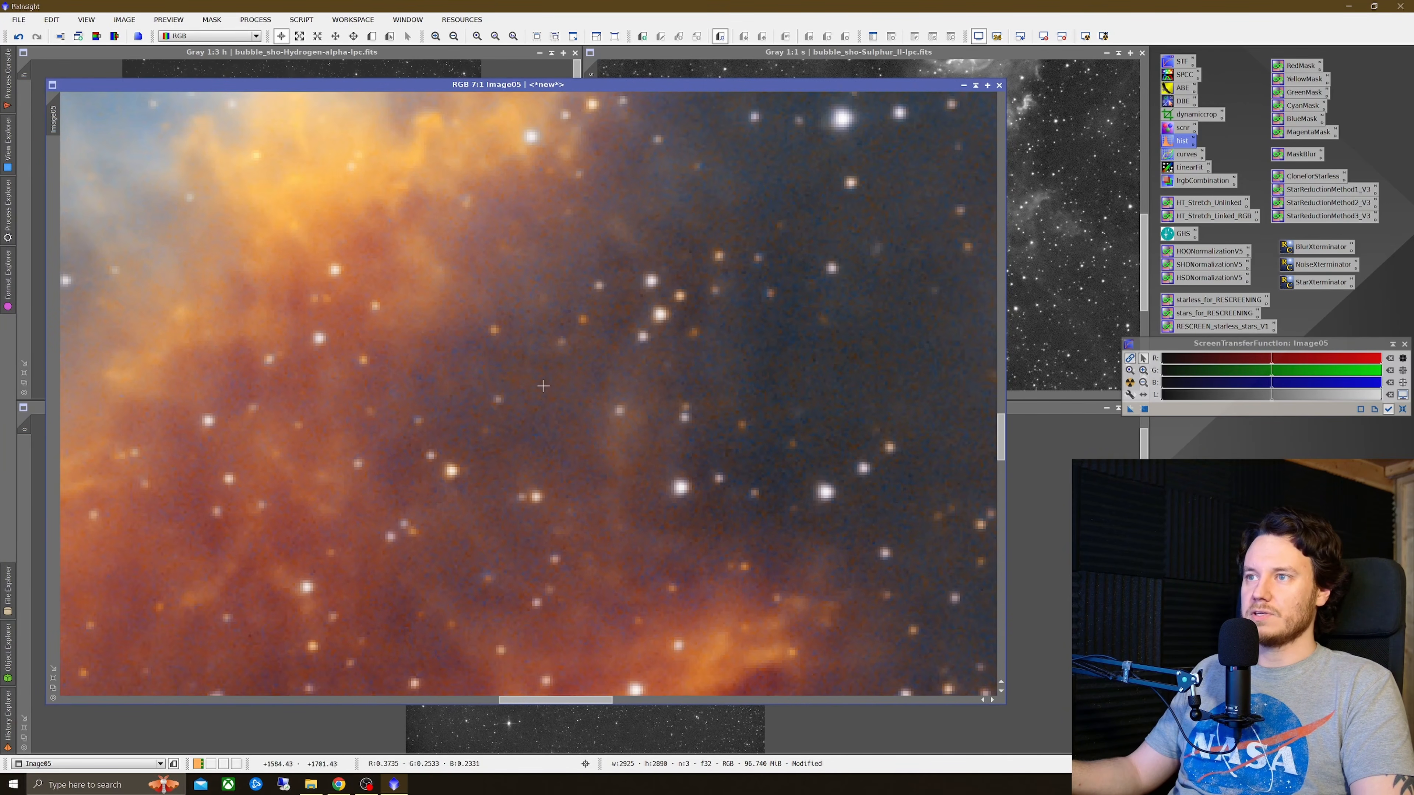
pyautogui.scroll(-1, 542, 385)
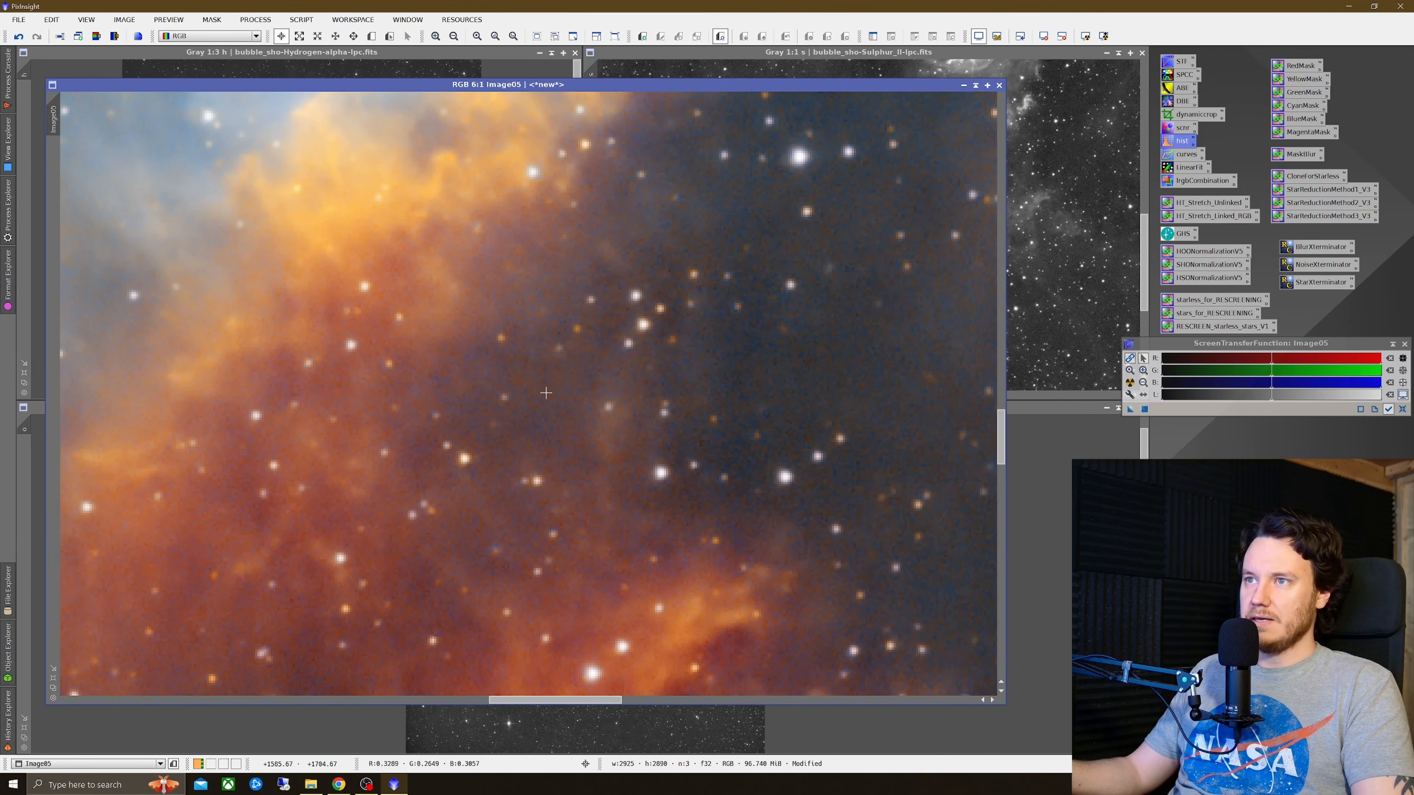
# Step: Run NoiseXTerminator on Image05 with denoise 0.56 and detail 0.15, then close the dialog
pyautogui.click(1318, 266)
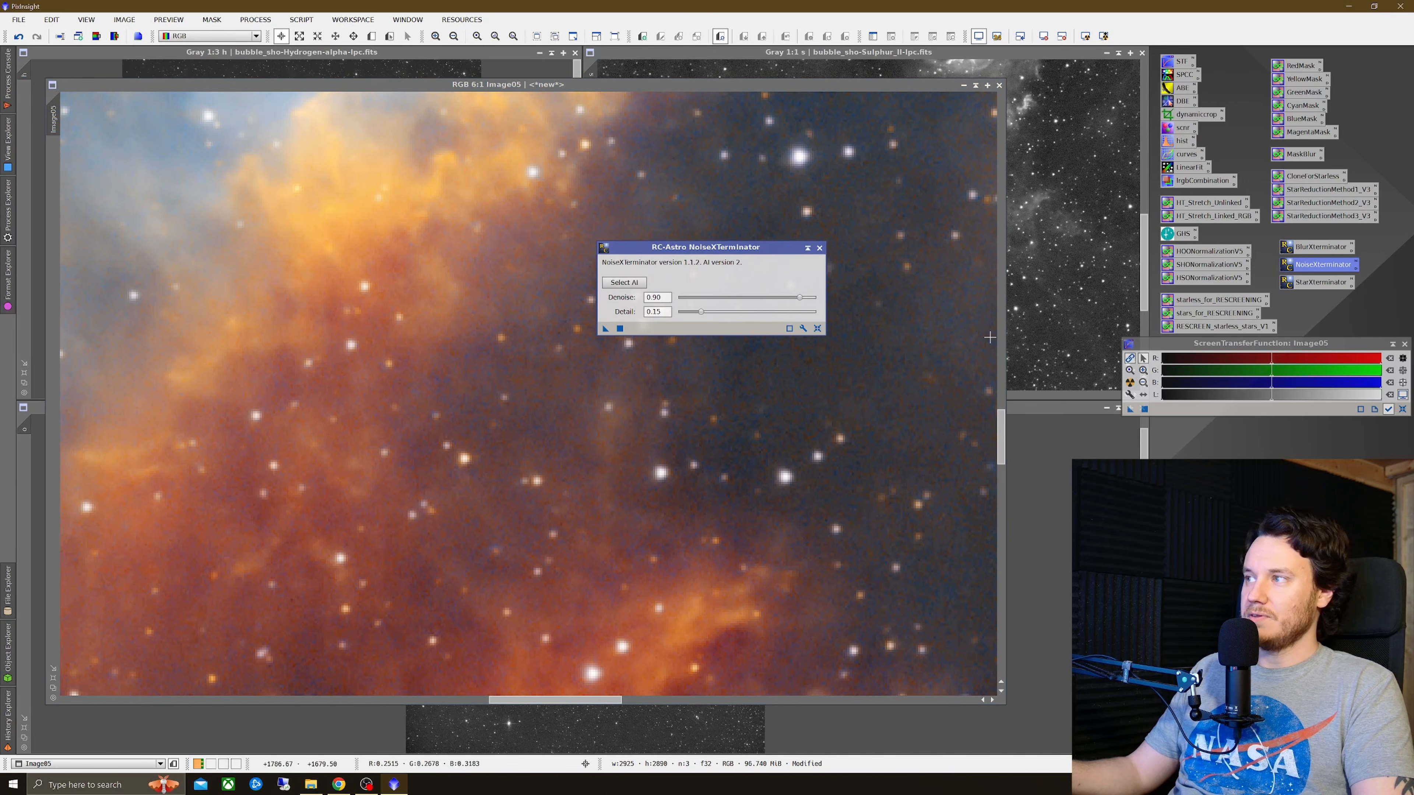
pyautogui.moveTo(805, 302); pyautogui.dragTo(757, 311)
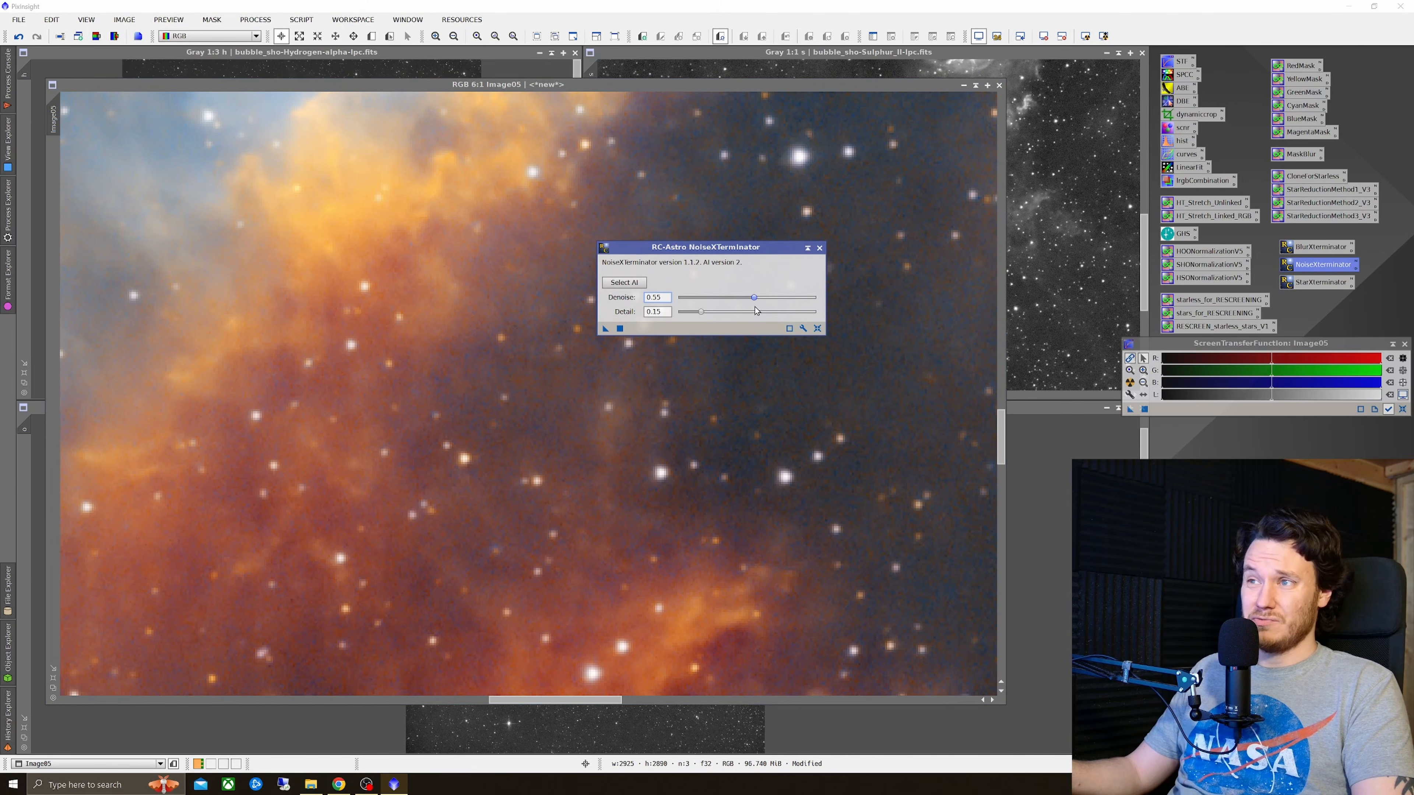
pyautogui.click(605, 329)
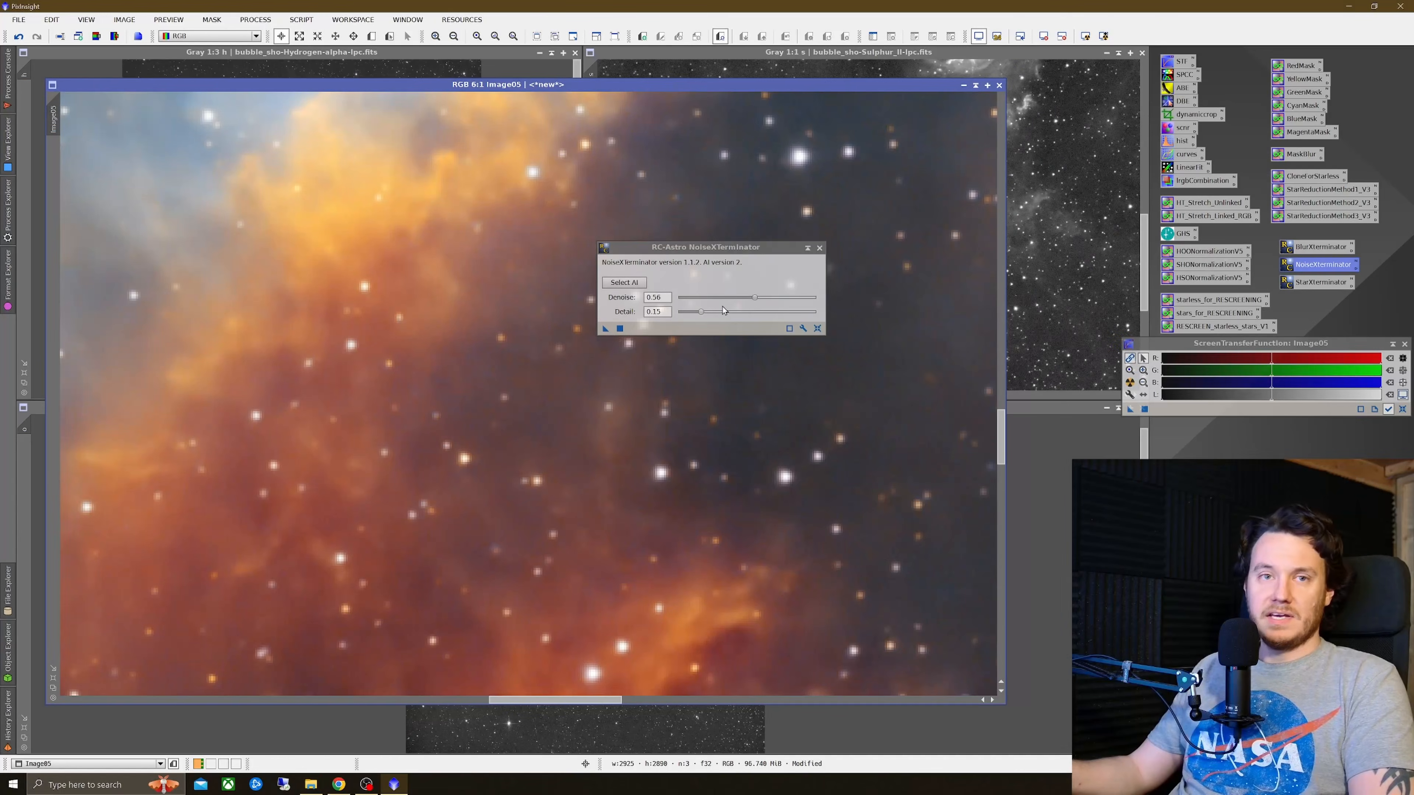
pyautogui.click(818, 248)
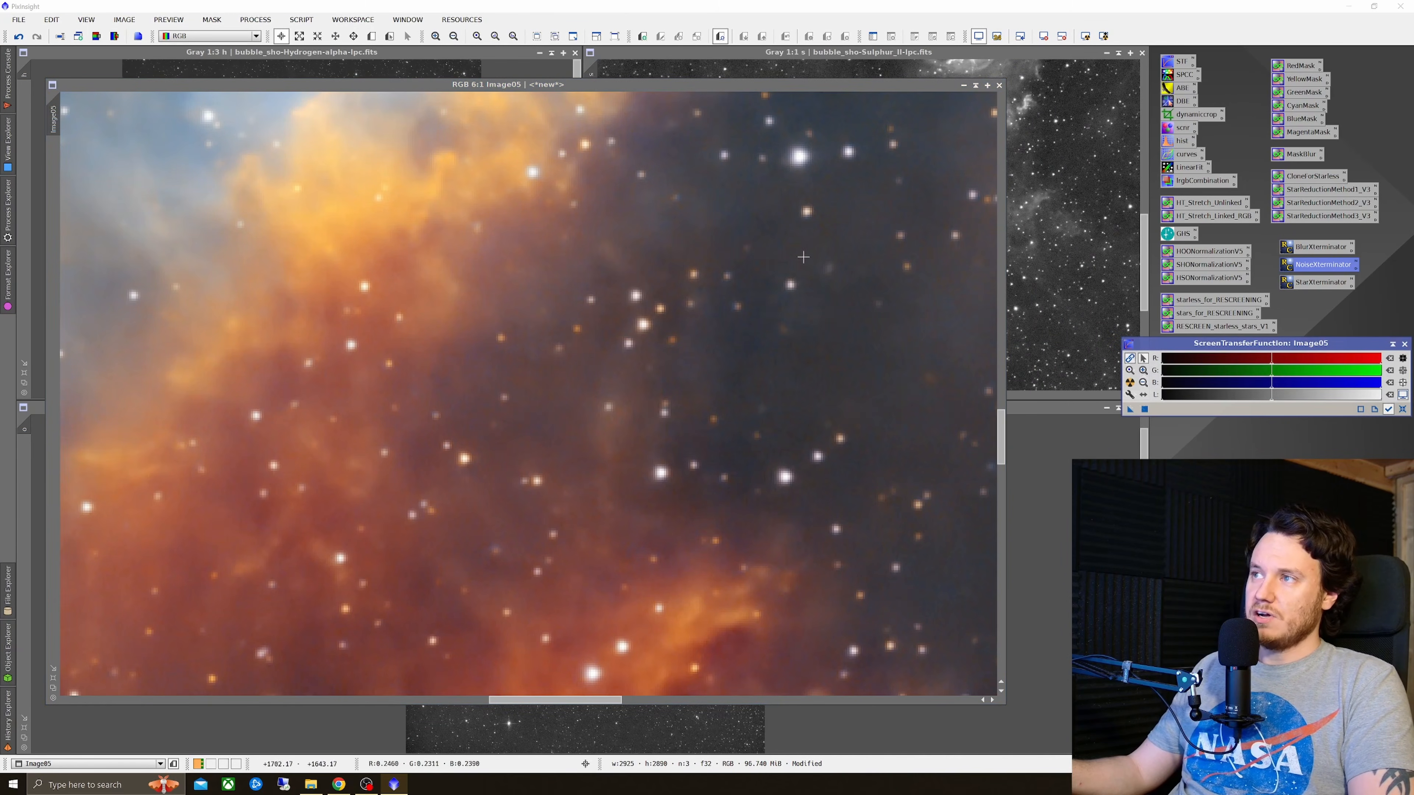
# Step: Compare Image05 with and without the noise reduction by undoing and redoing NoiseXTerminator
pyautogui.rightClick(777, 333)
pyautogui.click(799, 340)
pyautogui.rightClick(790, 339)
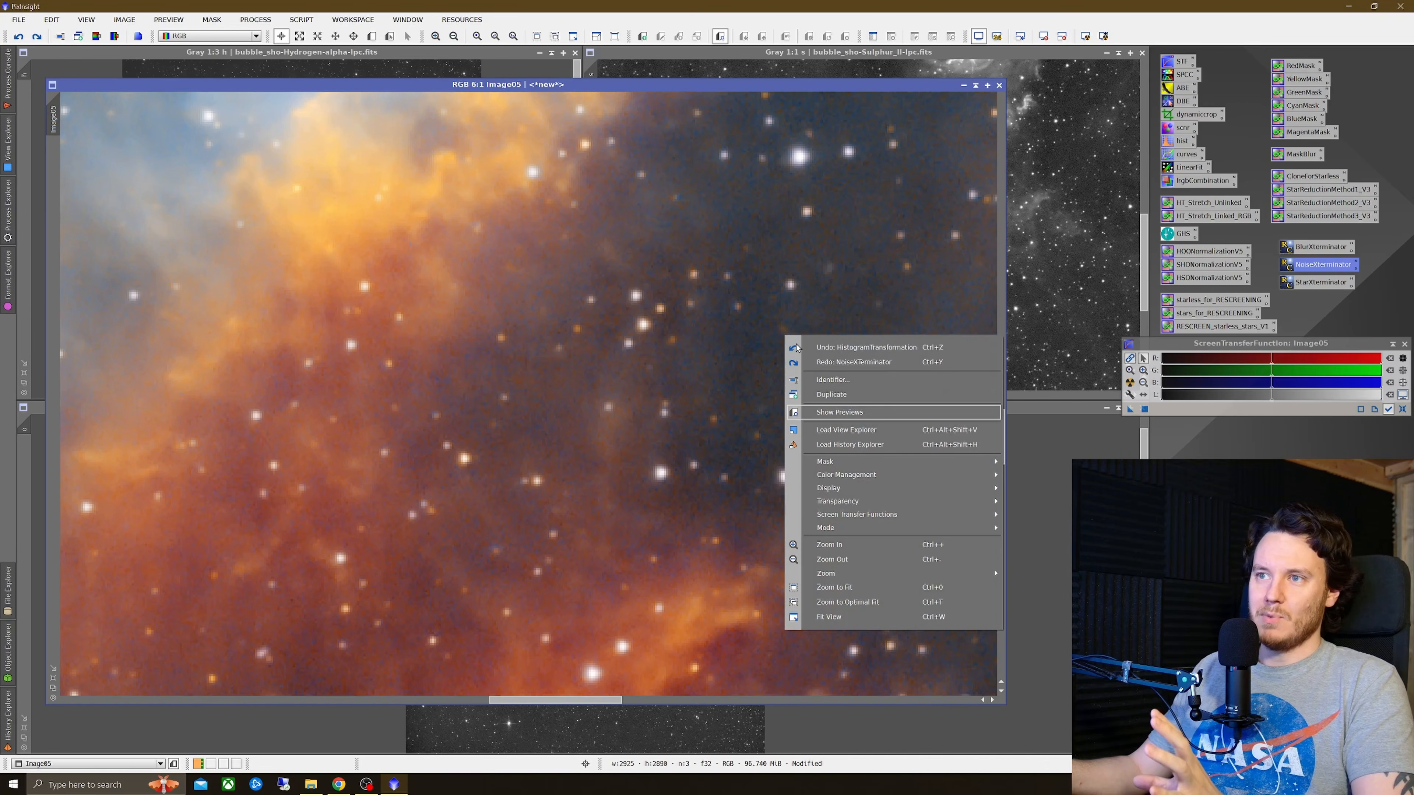
pyautogui.click(813, 361)
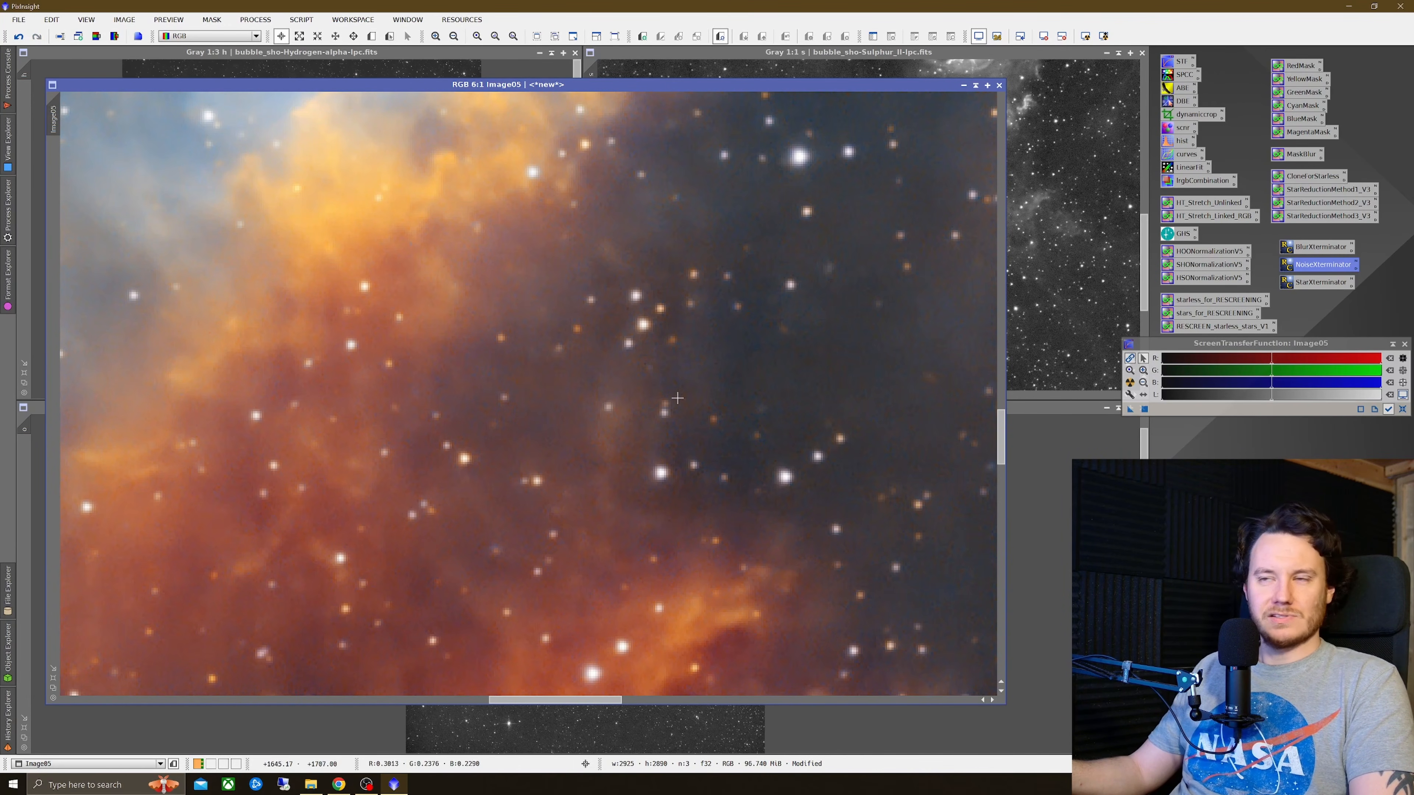
pyautogui.rightClick(716, 402)
pyautogui.click(737, 415)
pyautogui.rightClick(726, 384)
pyautogui.click(753, 412)
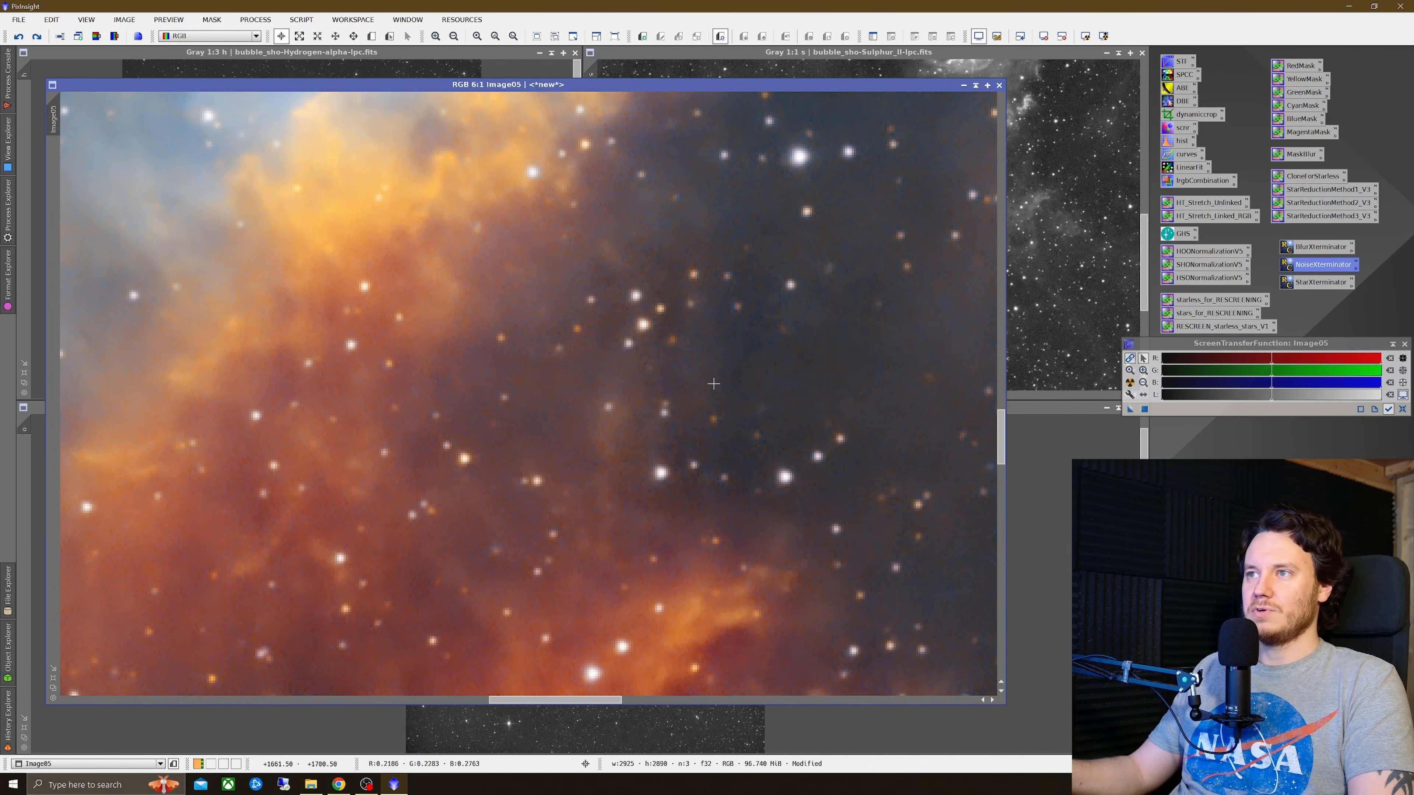
pyautogui.scroll(-5, 713, 384)
pyautogui.scroll(1, 712, 385)
pyautogui.rightClick(651, 359)
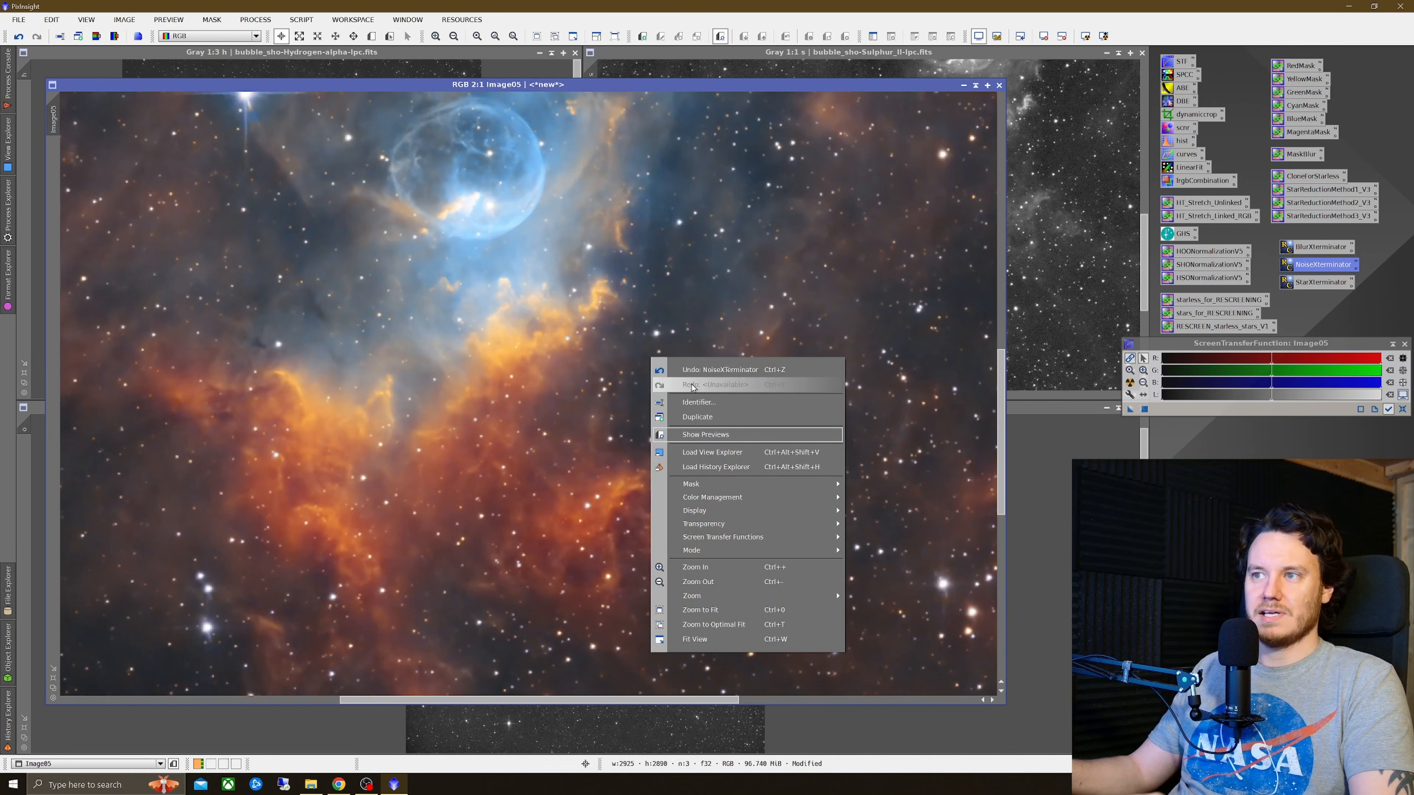
pyautogui.click(696, 369)
pyautogui.rightClick(714, 375)
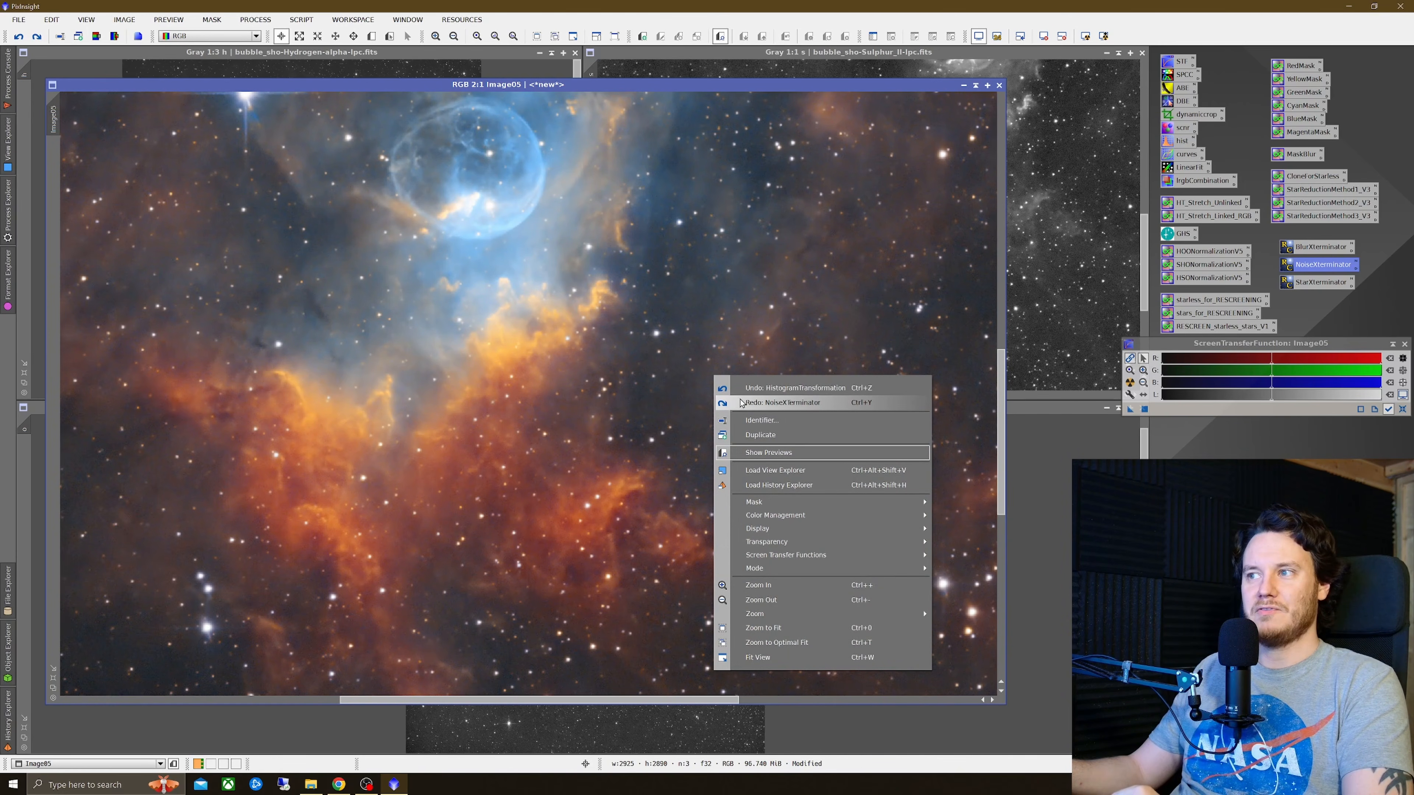
pyautogui.click(741, 402)
# Step: Minimize the Image05 window and move its icon aside
pyautogui.scroll(-1, 633, 387)
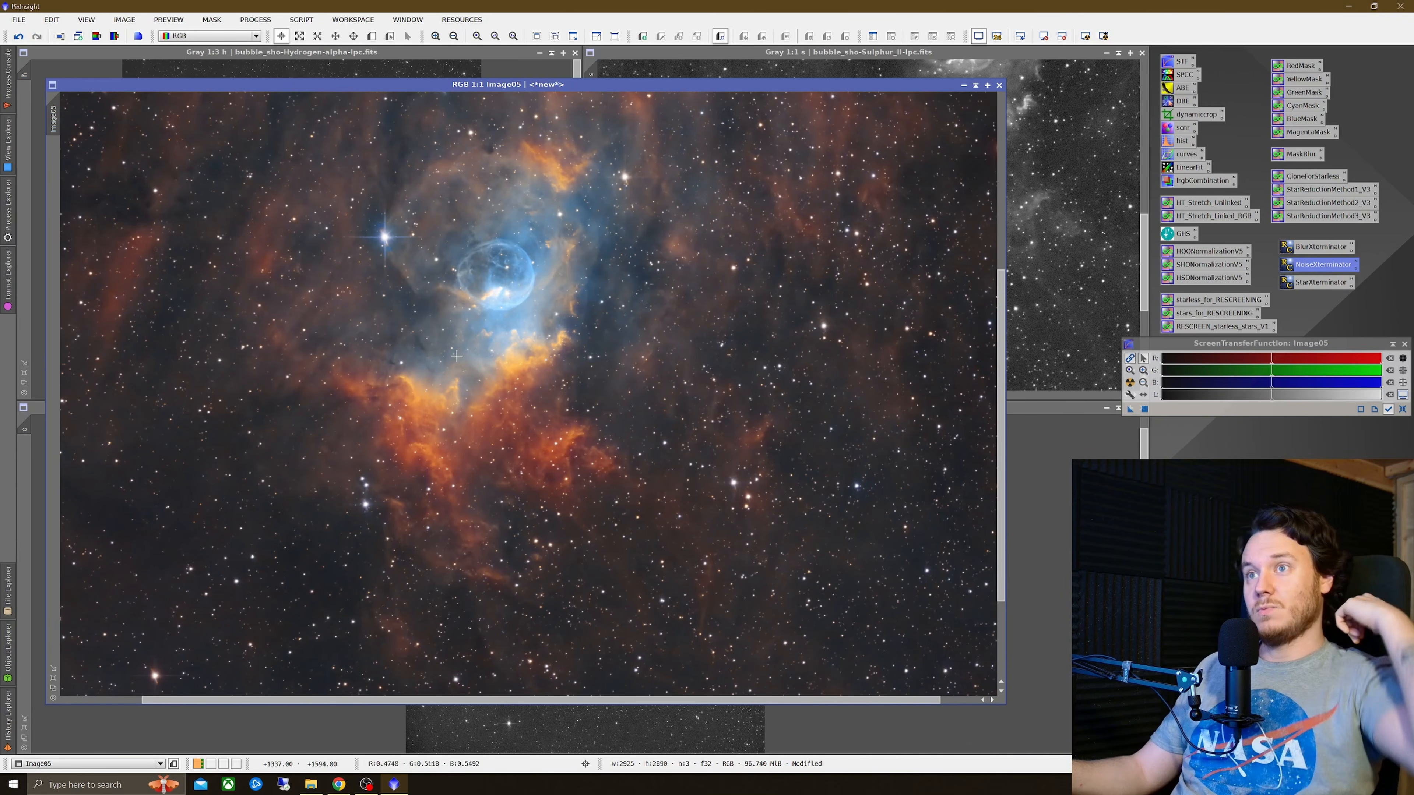
pyautogui.scroll(-1, 470, 379)
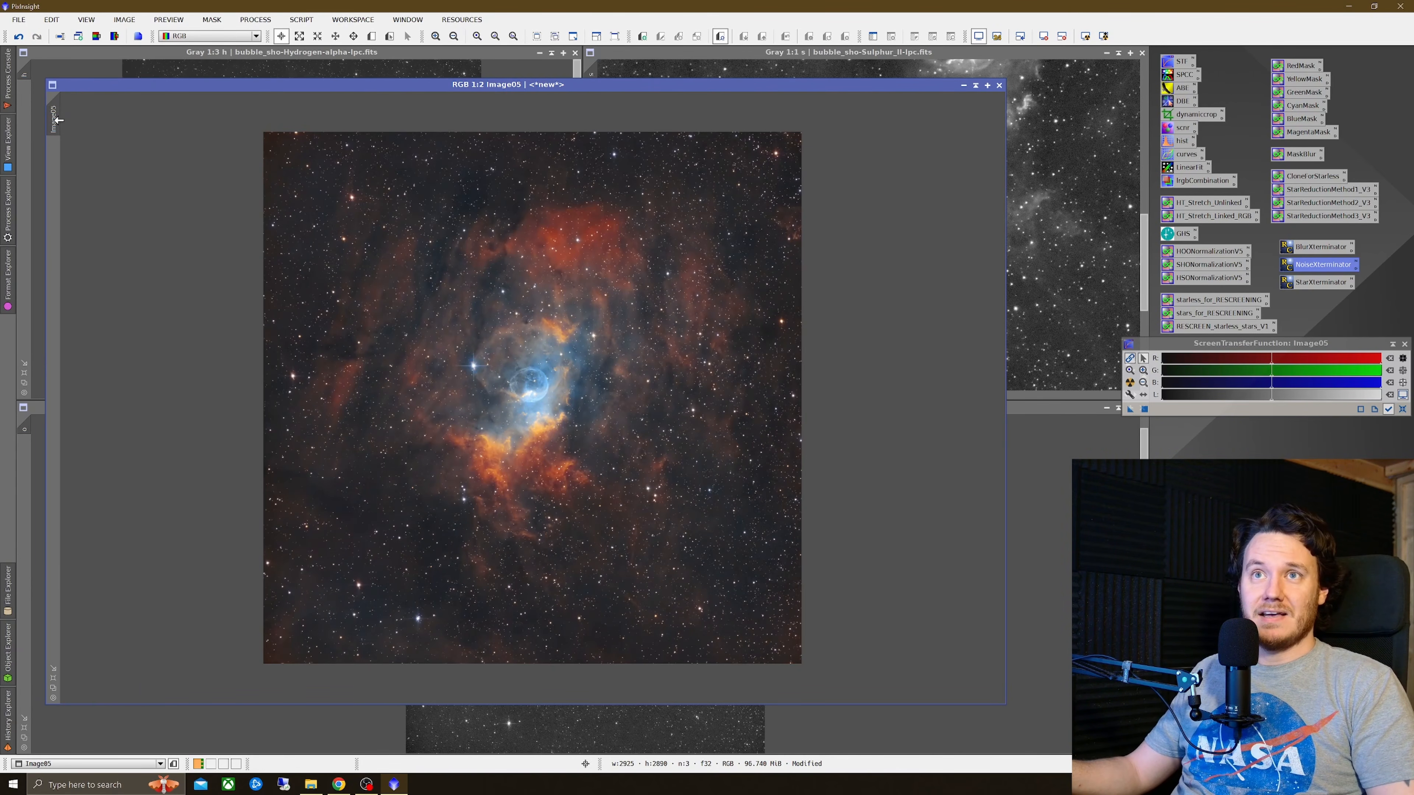
pyautogui.scroll(-1, 447, 325)
pyautogui.scroll(1, 447, 325)
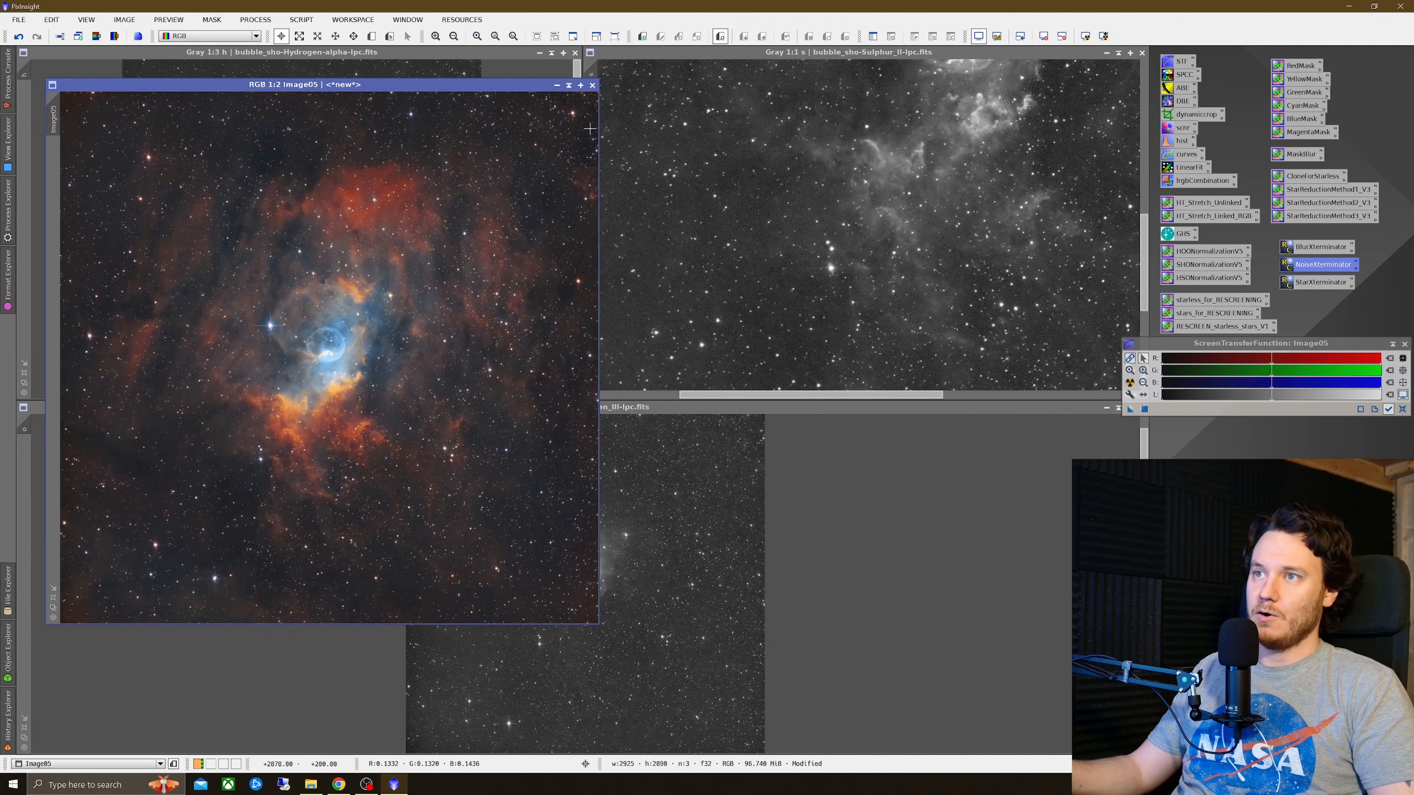
pyautogui.click(558, 85)
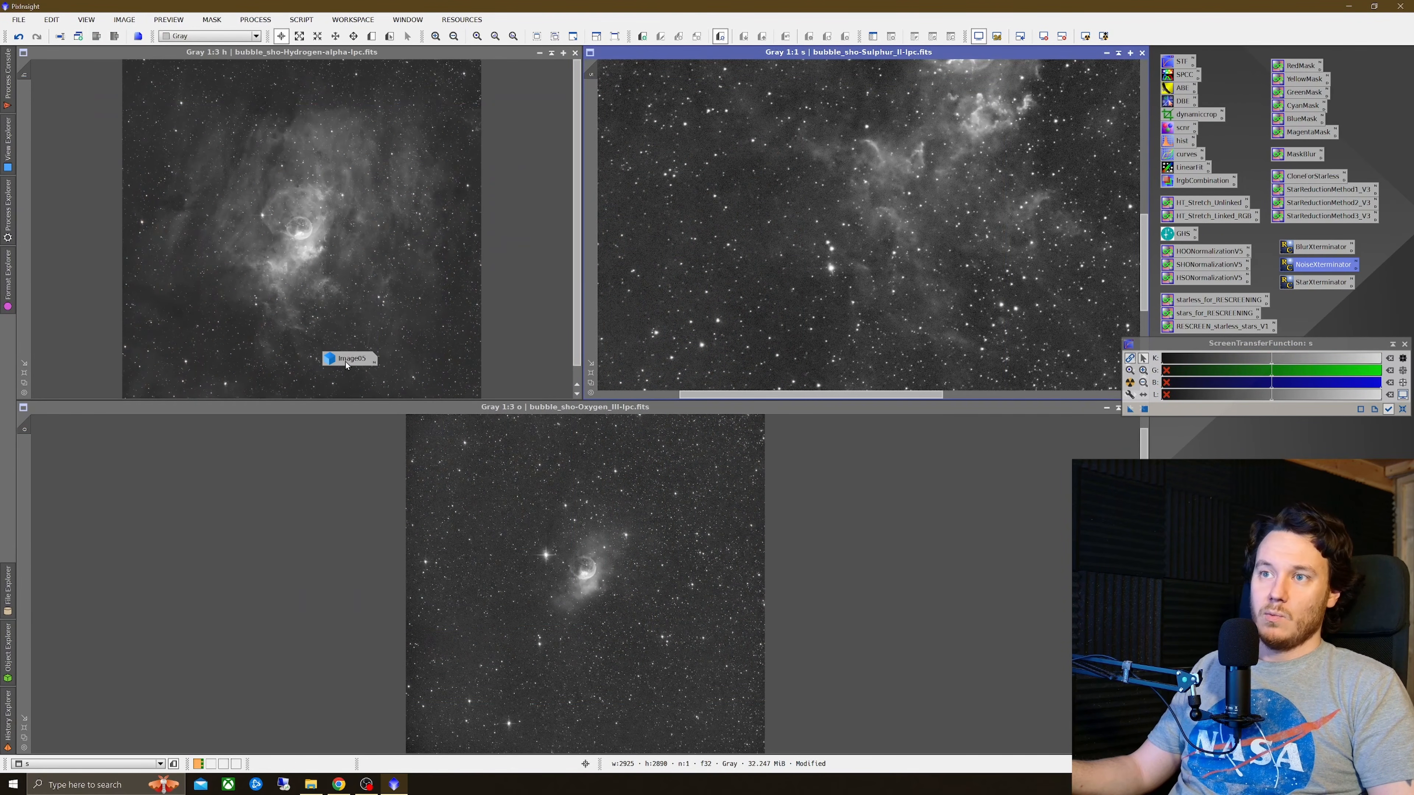
pyautogui.moveTo(346, 361); pyautogui.dragTo(1228, 452)
# Step: Close the Oxygen, Hydrogen-alpha and Sulphur mono images without saving
pyautogui.moveTo(1081, 408); pyautogui.dragTo(998, 412)
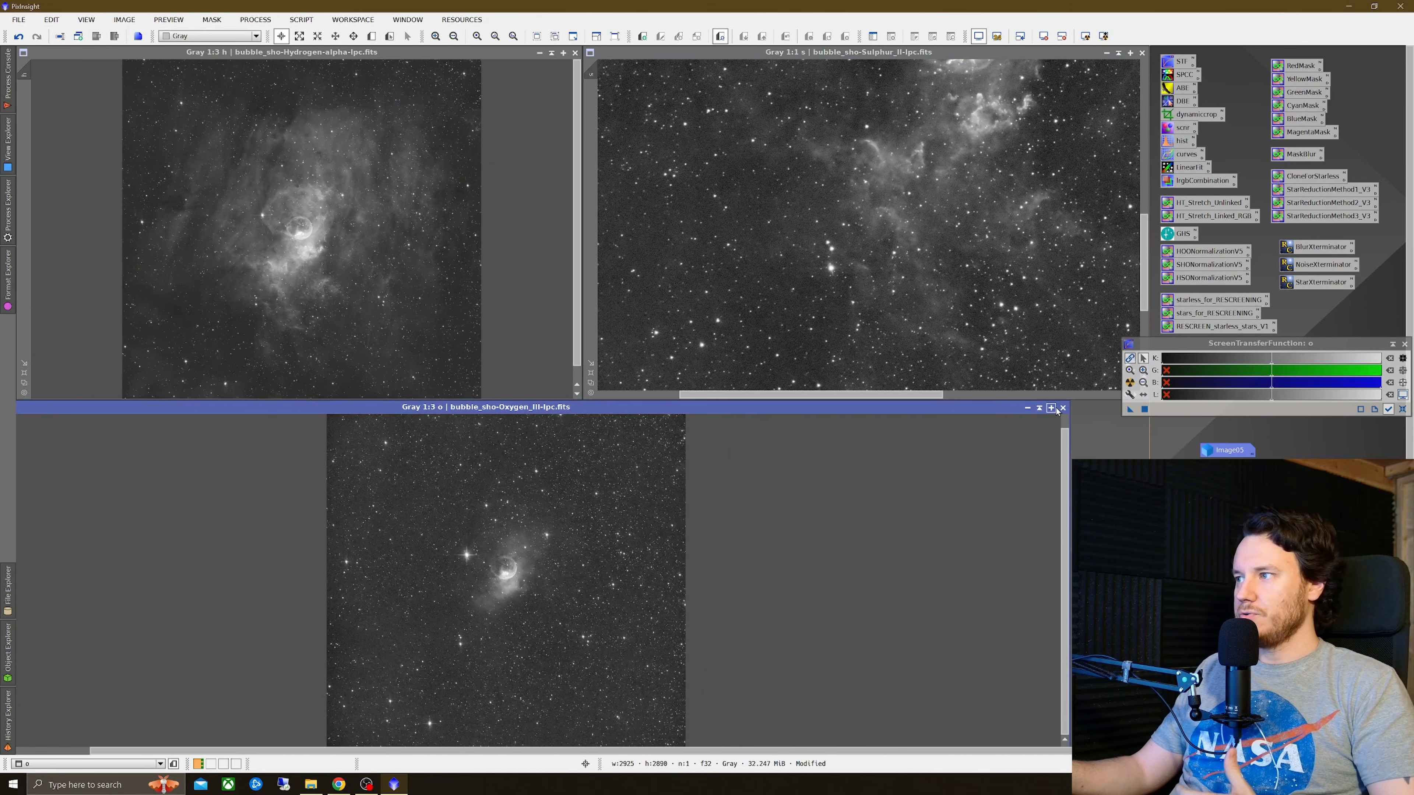
pyautogui.click(1062, 407)
pyautogui.click(679, 419)
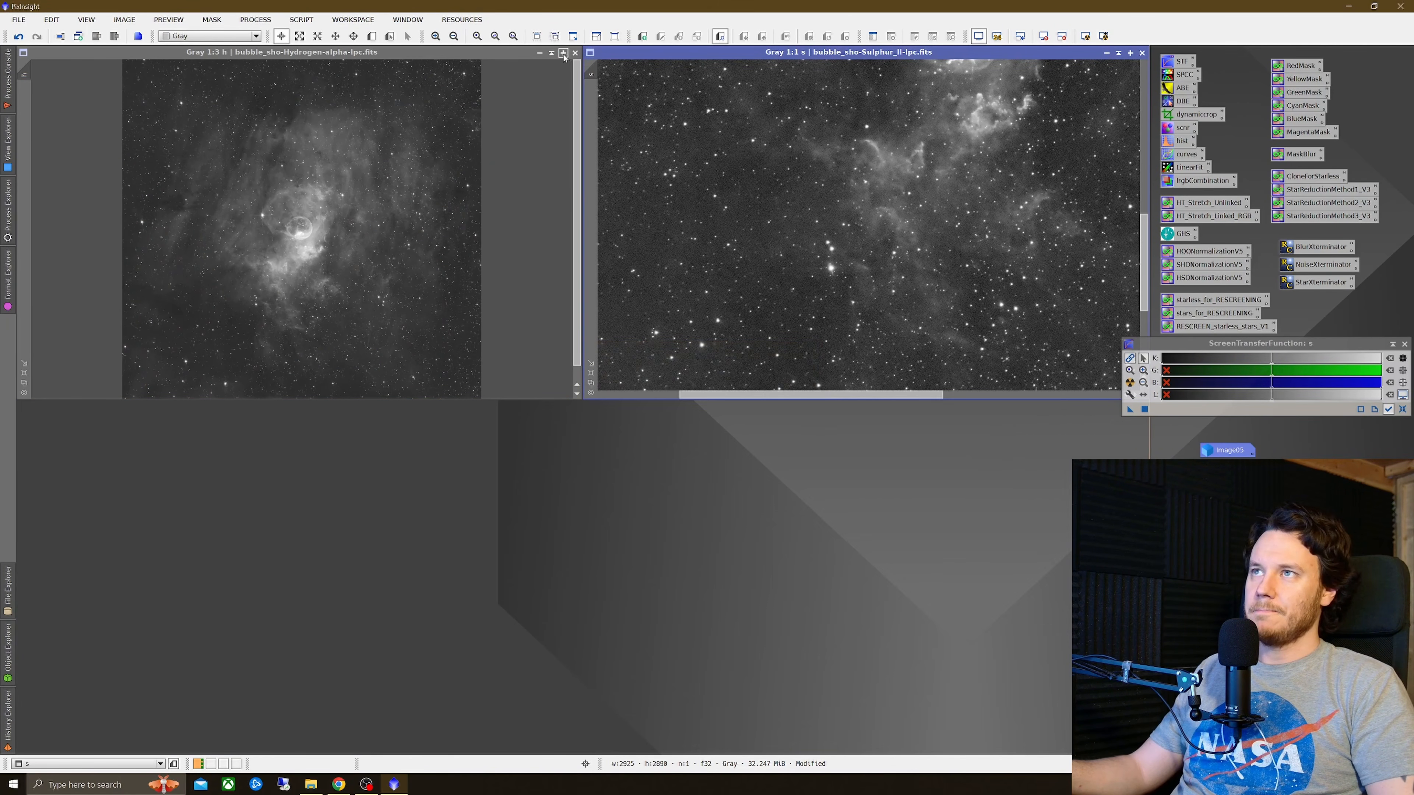
pyautogui.click(575, 53)
pyautogui.click(683, 420)
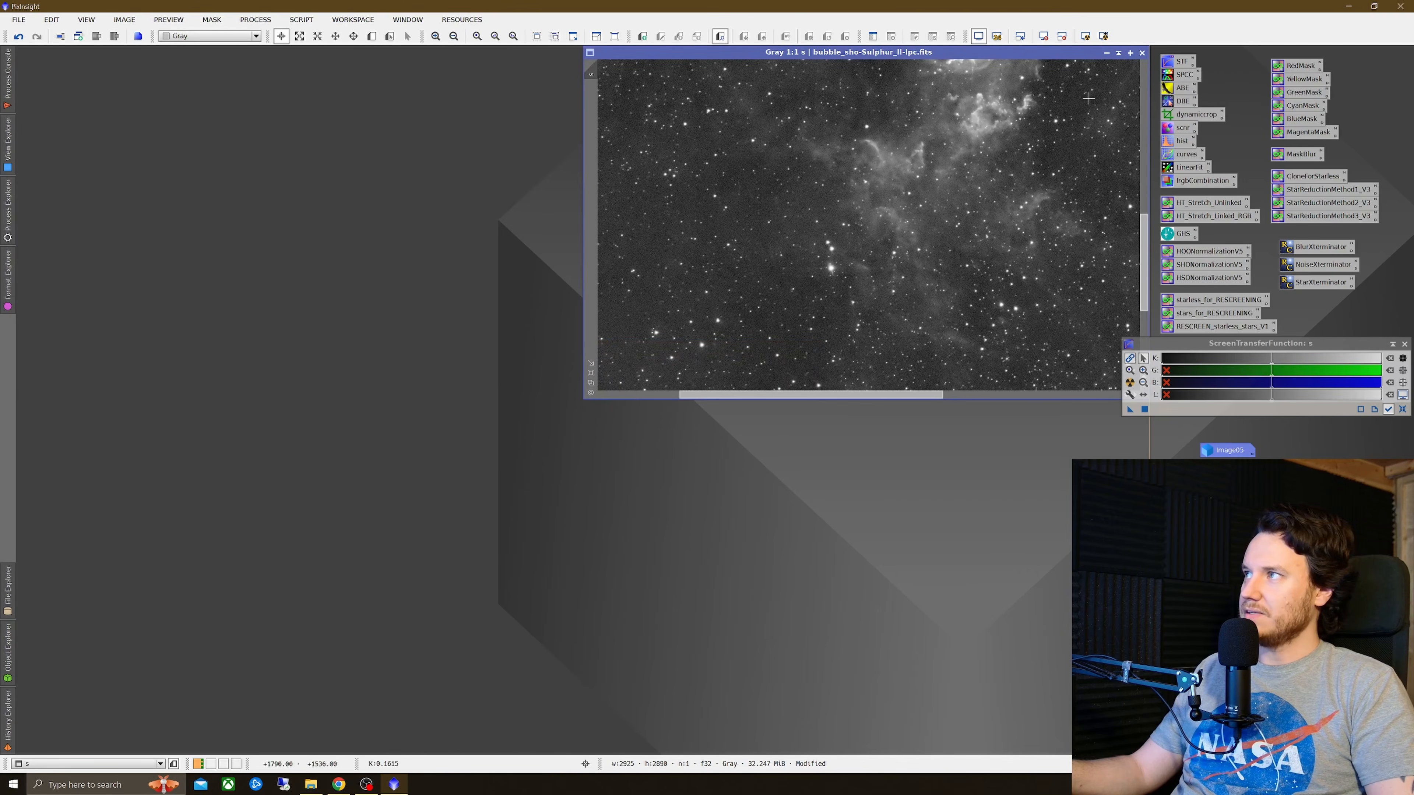
pyautogui.click(1141, 53)
pyautogui.click(687, 422)
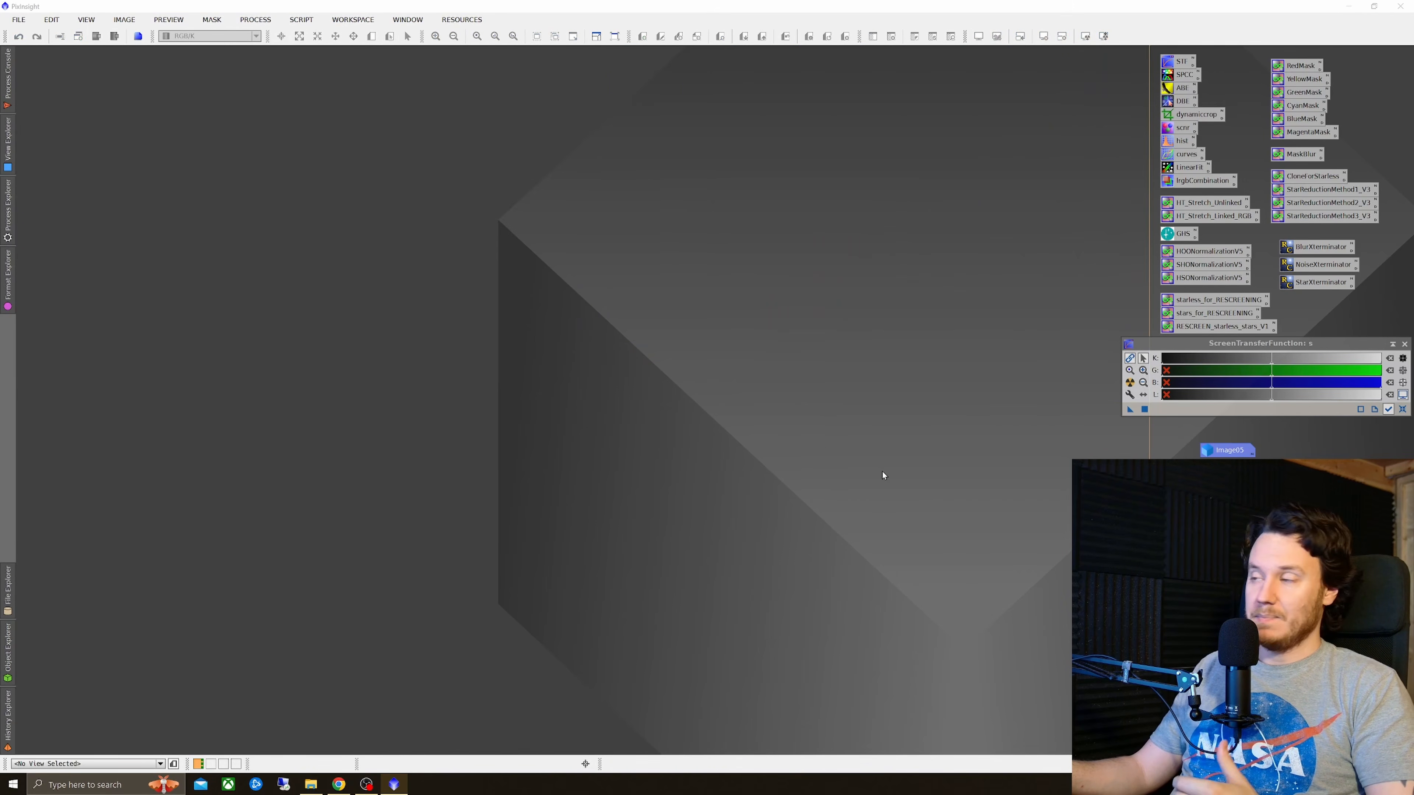
# Step: Open bubble-crop-lpc-cbg.fits and auto-stretch its display
pyautogui.doubleClick(1158, 524)
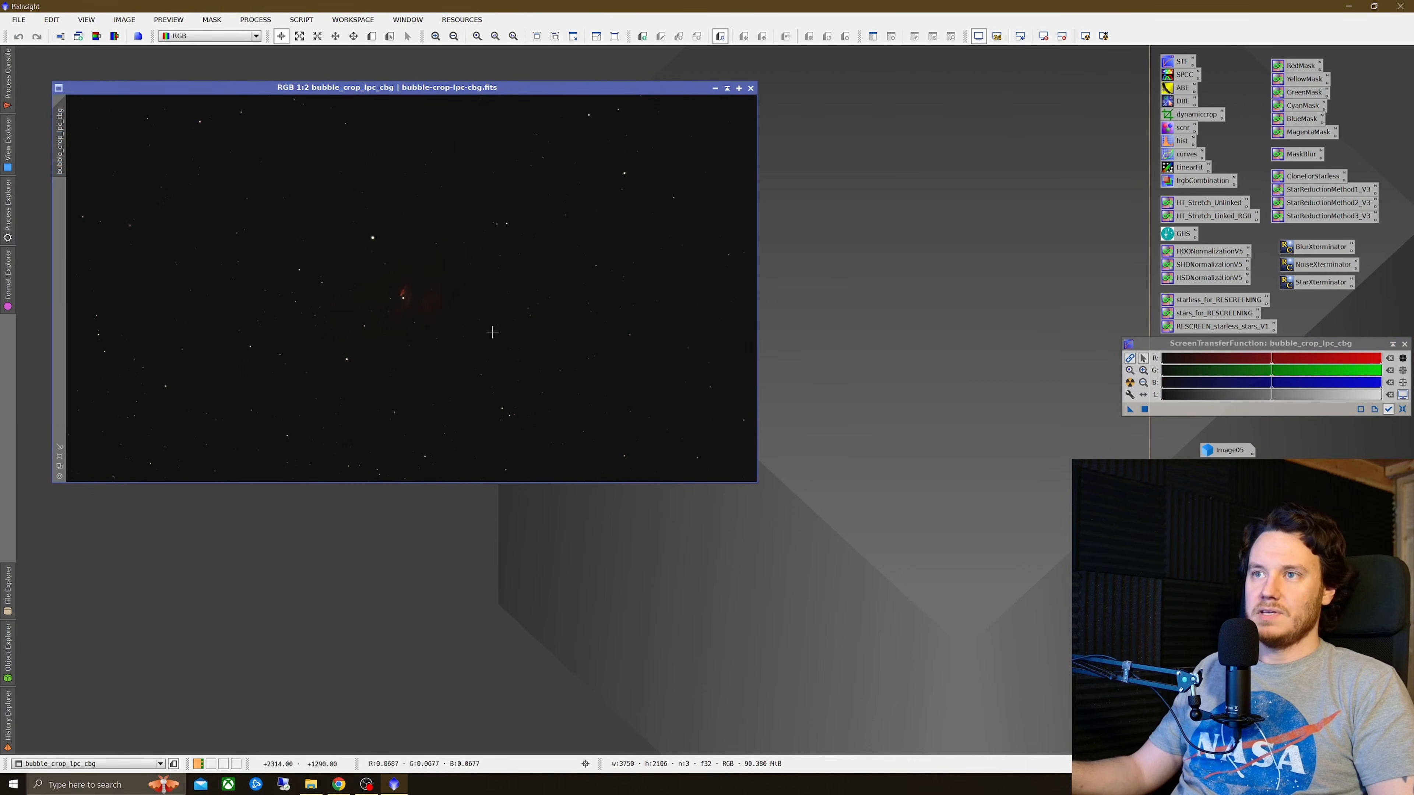
pyautogui.click(1129, 383)
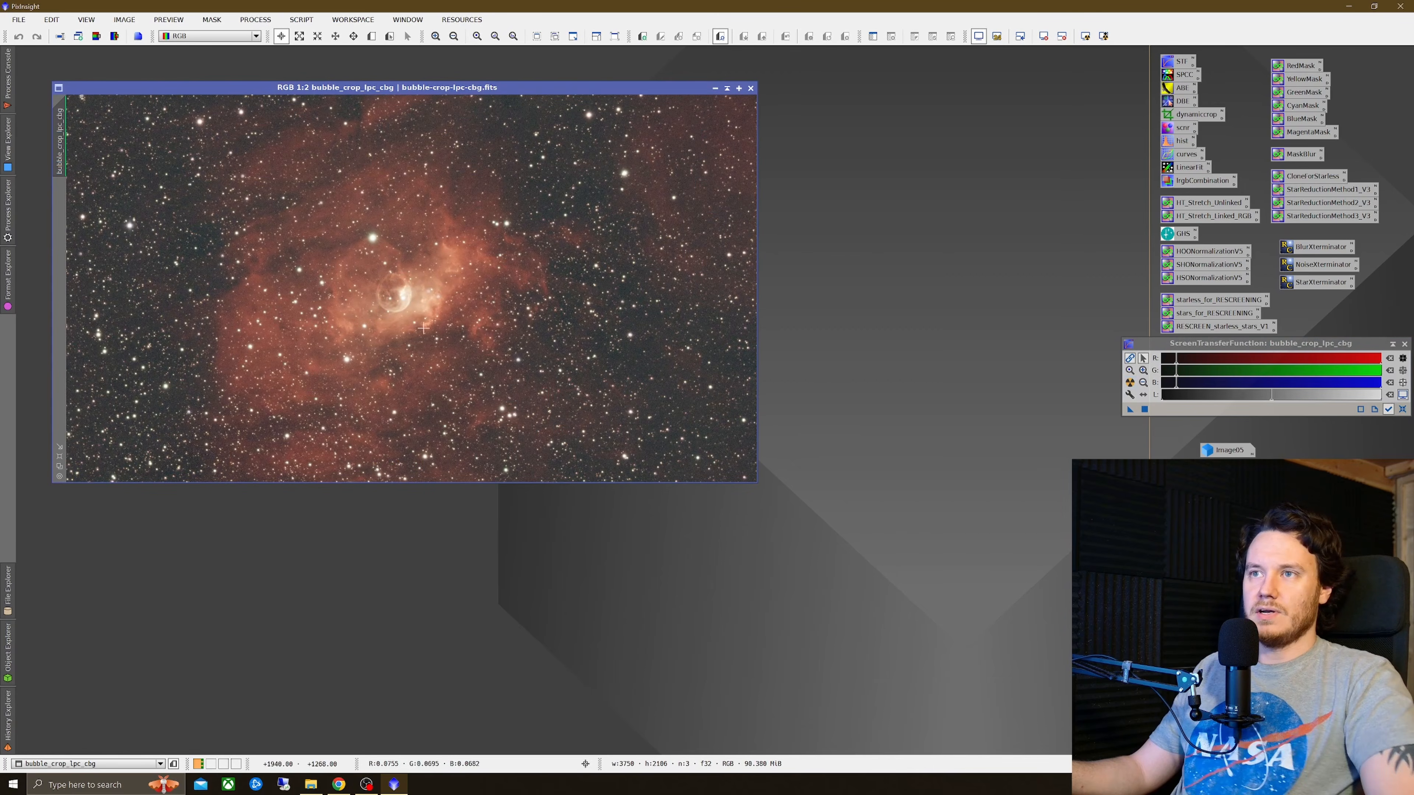
# Step: Flip bubble_crop_lpc_cbg with FastRotation using Vertical Mirror, then close the dialog
pyautogui.click(261, 21)
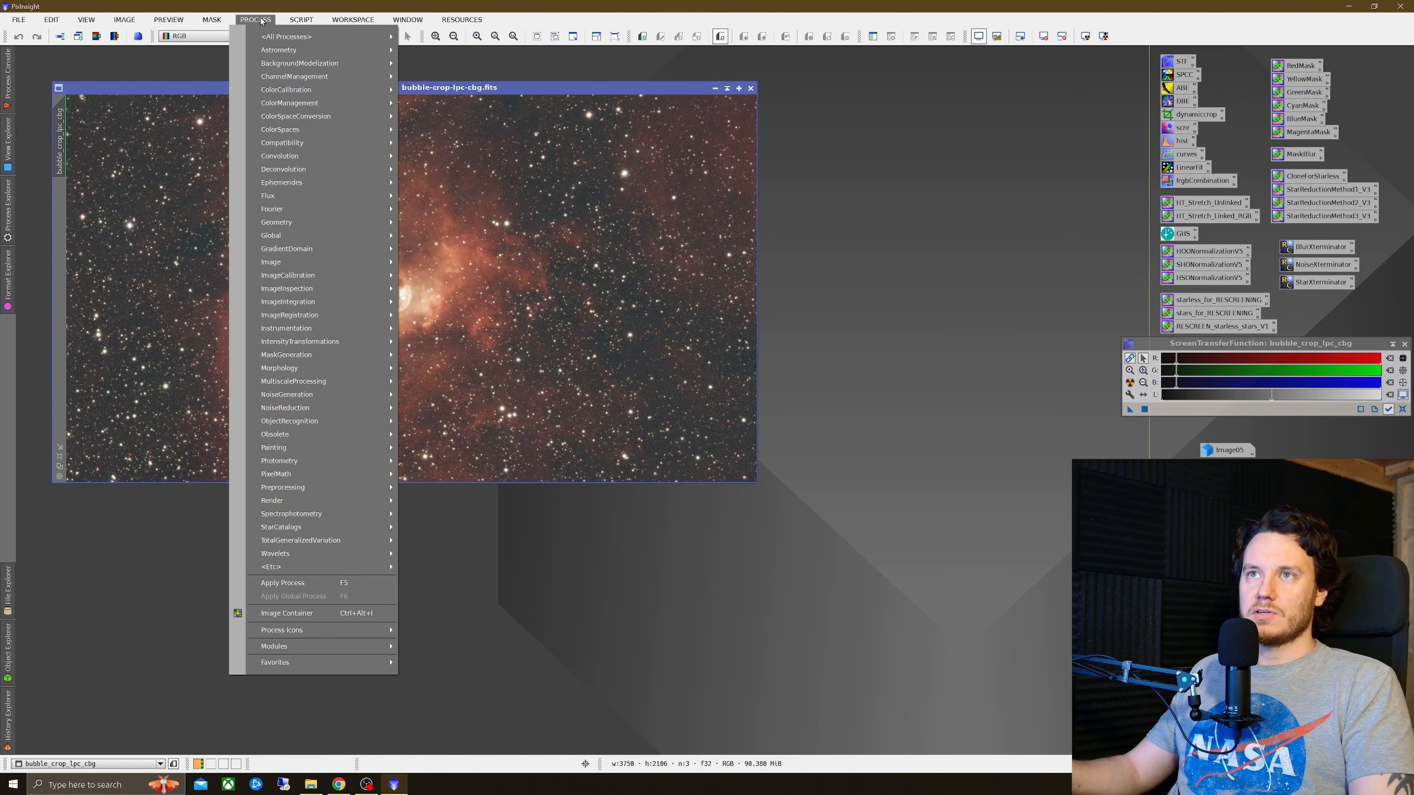
pyautogui.moveTo(298, 226)
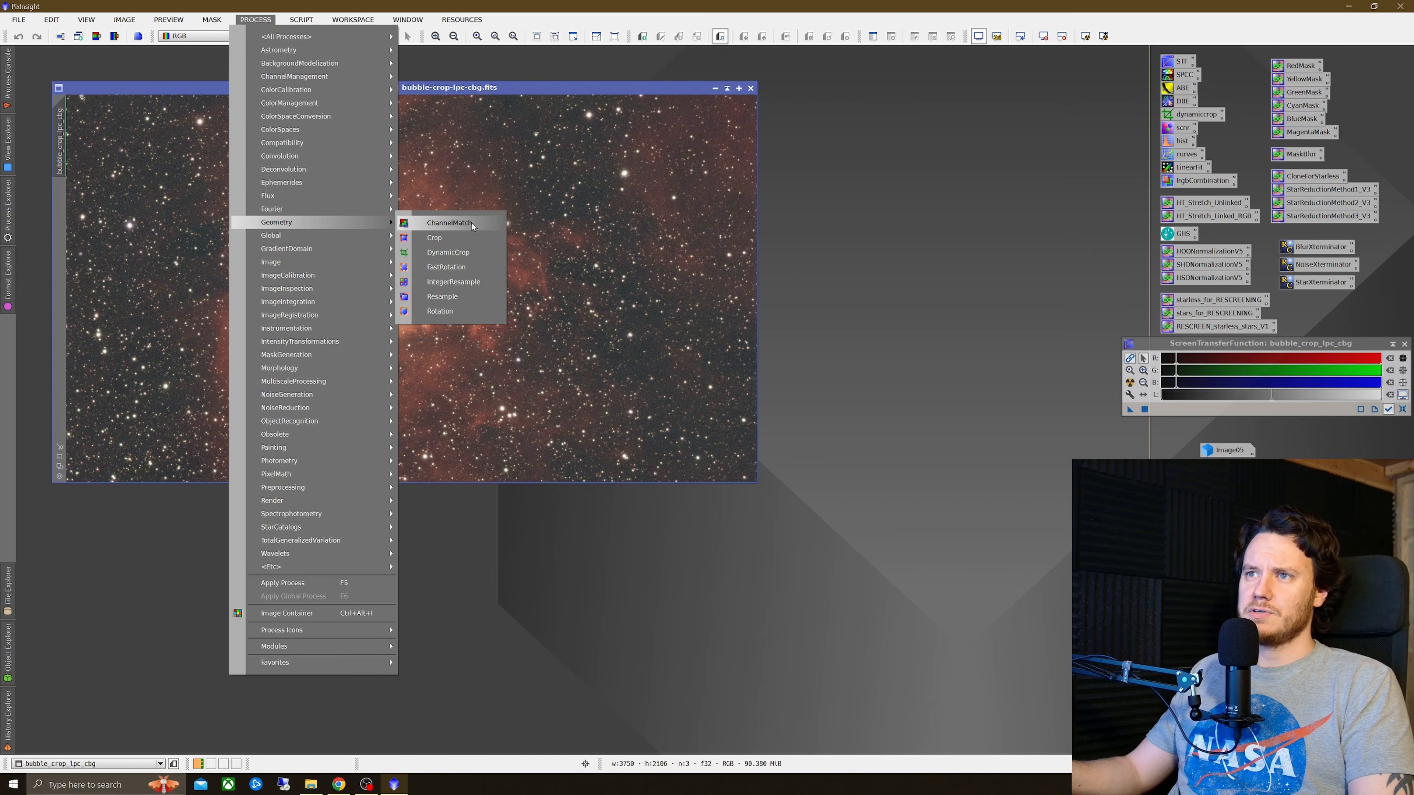
pyautogui.click(446, 267)
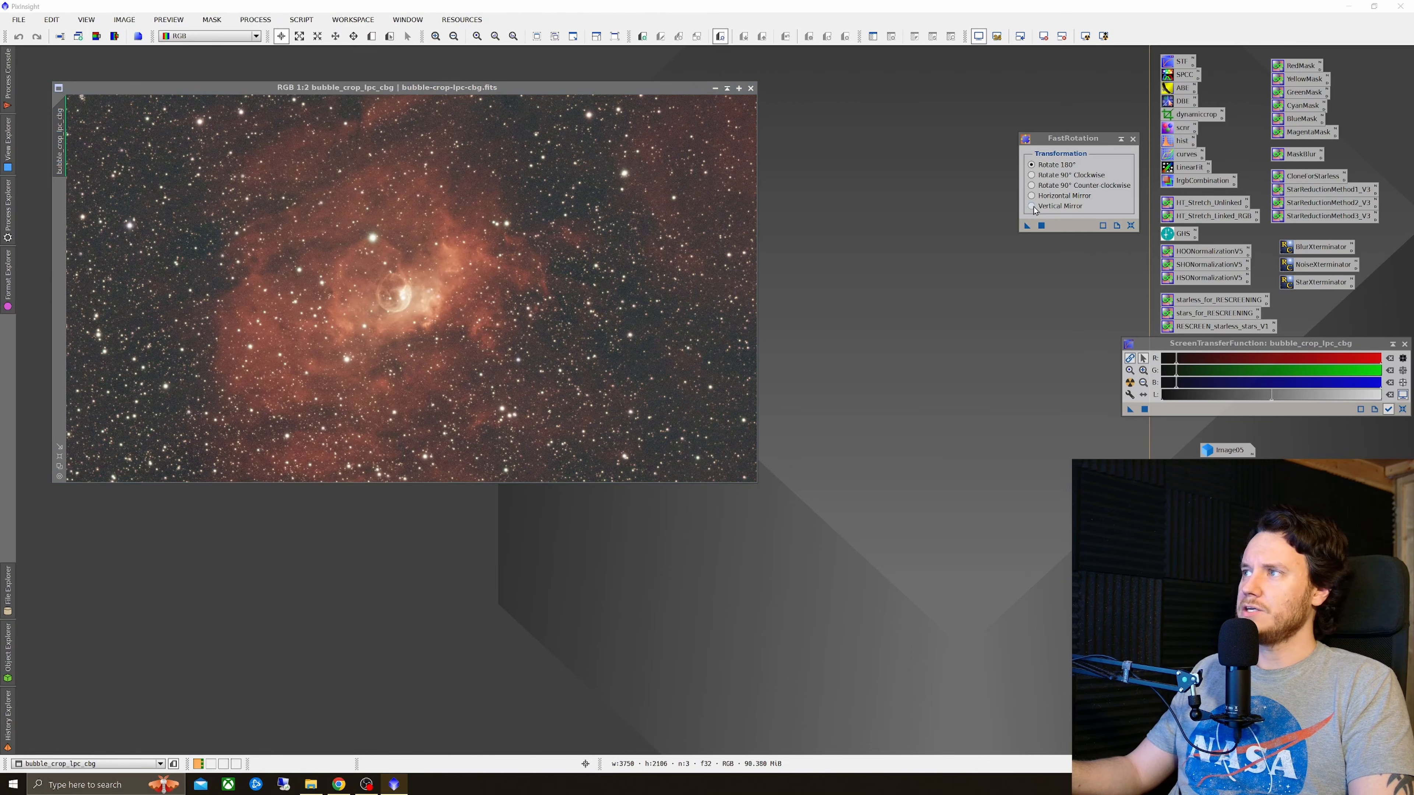
pyautogui.moveTo(1027, 226); pyautogui.dragTo(327, 396)
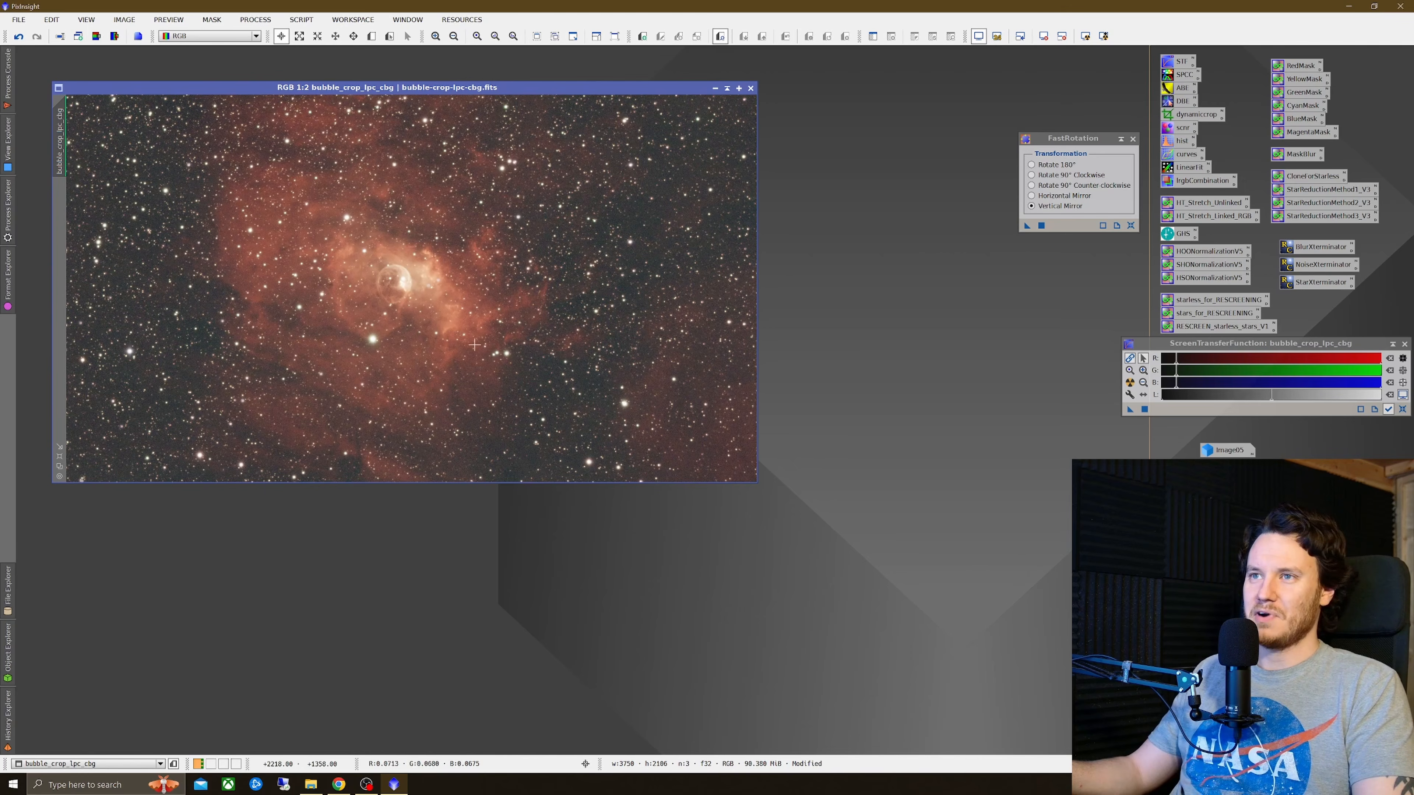
pyautogui.click(1133, 140)
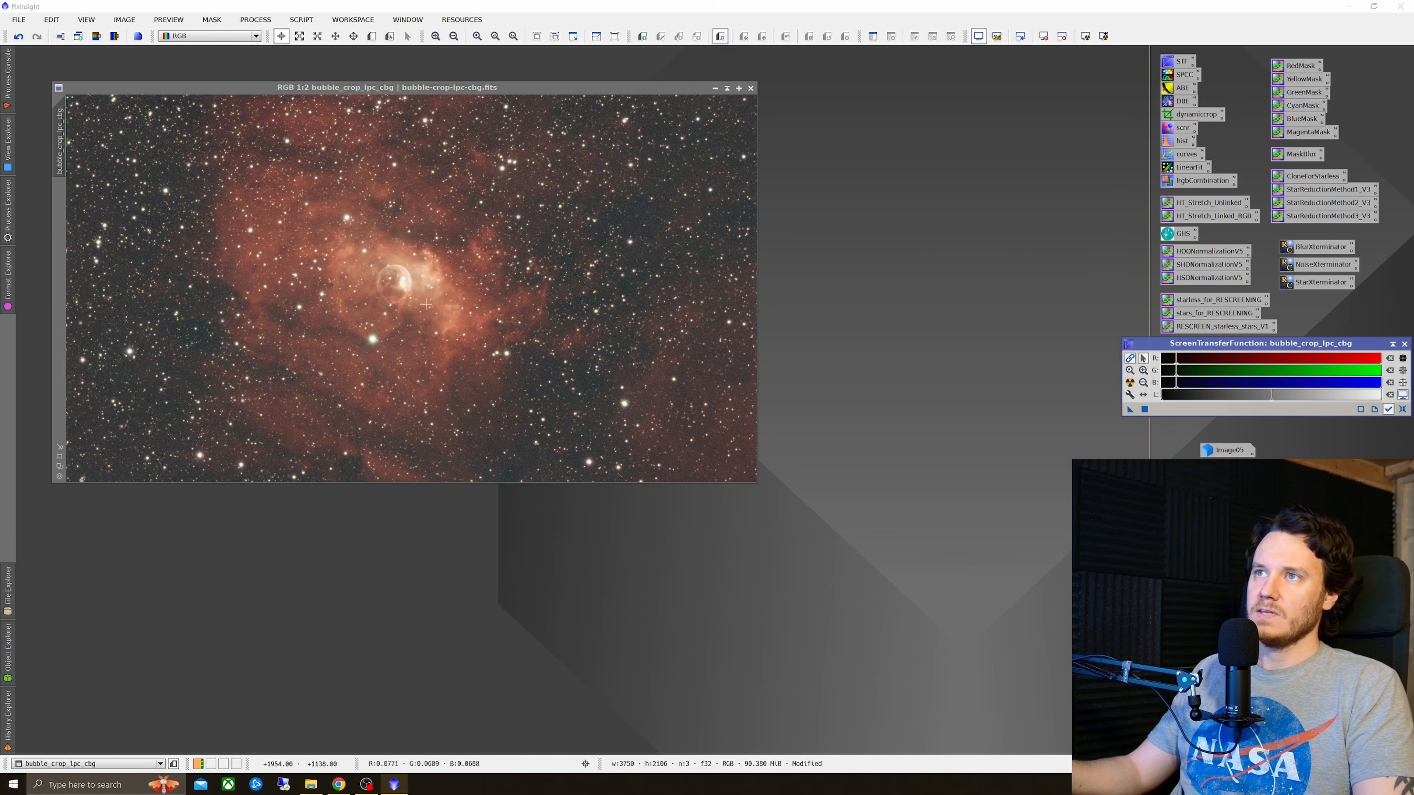
# Step: Apply BlurXTerminator to bubble_crop_lpc_cbg with Sharpen Stars 0.25, Adjust Star Halos 0.00, Sharpen Nonstellar 0.90 and automatic PSF, then close it
pyautogui.scroll(1, 373, 299)
pyautogui.scroll(1, 451, 271)
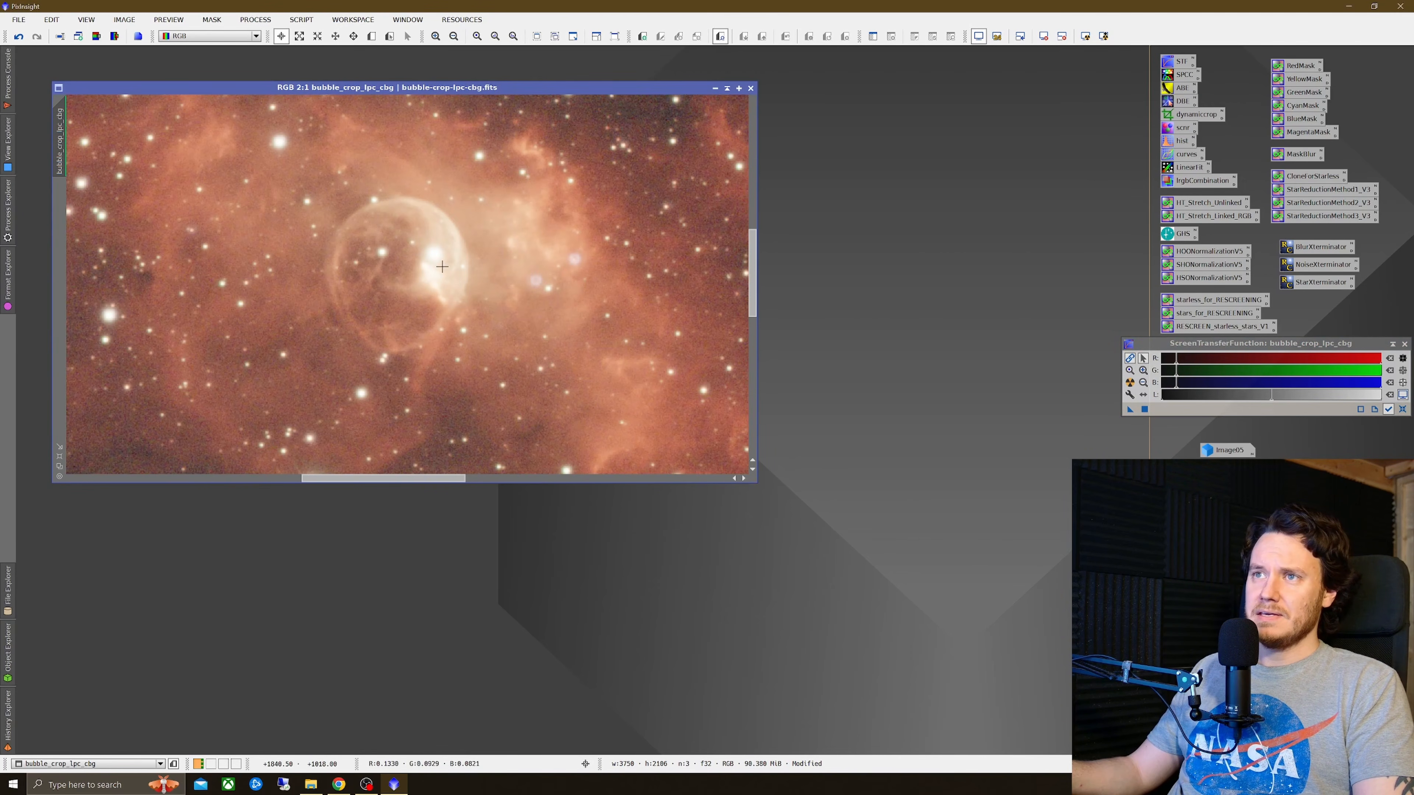
pyautogui.scroll(-3, 442, 267)
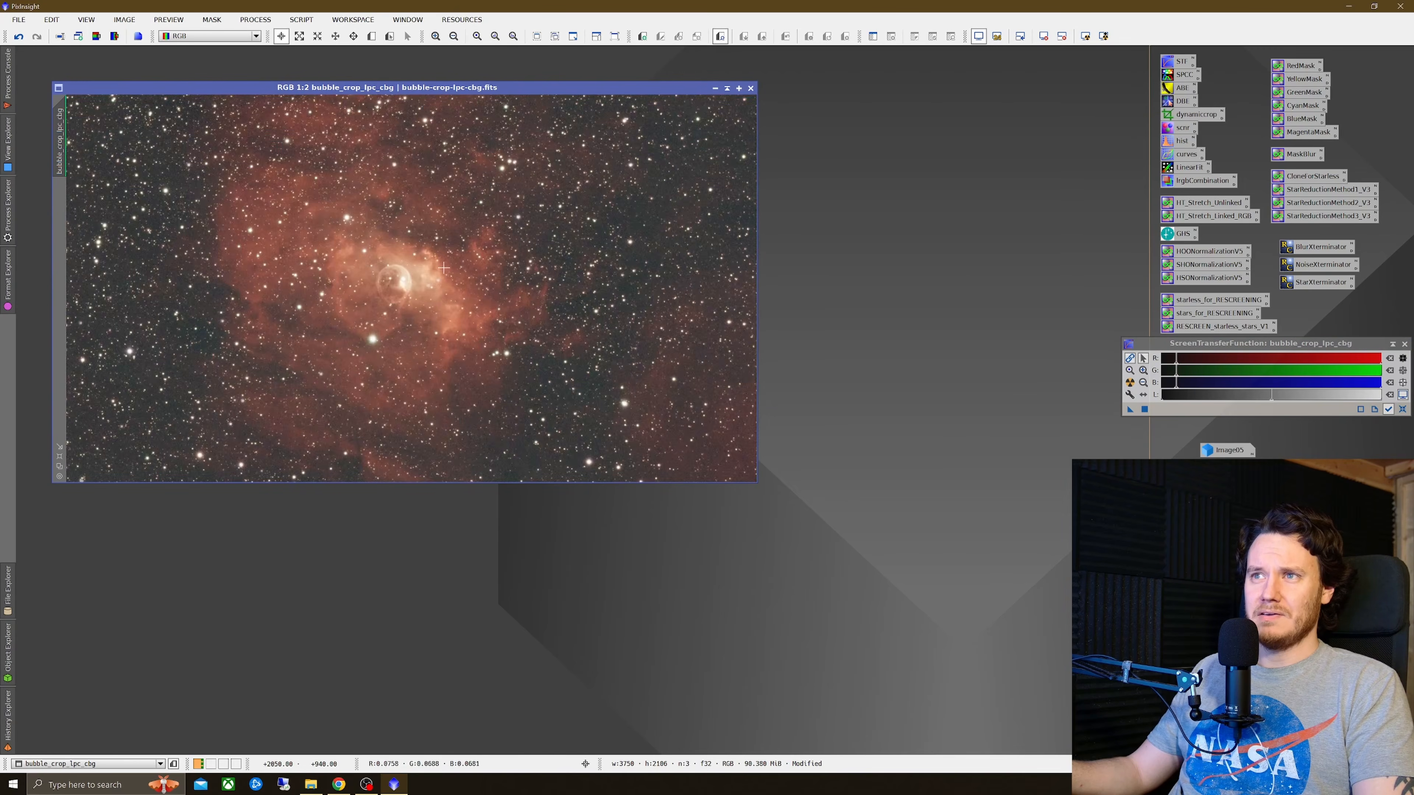
pyautogui.scroll(1, 397, 289)
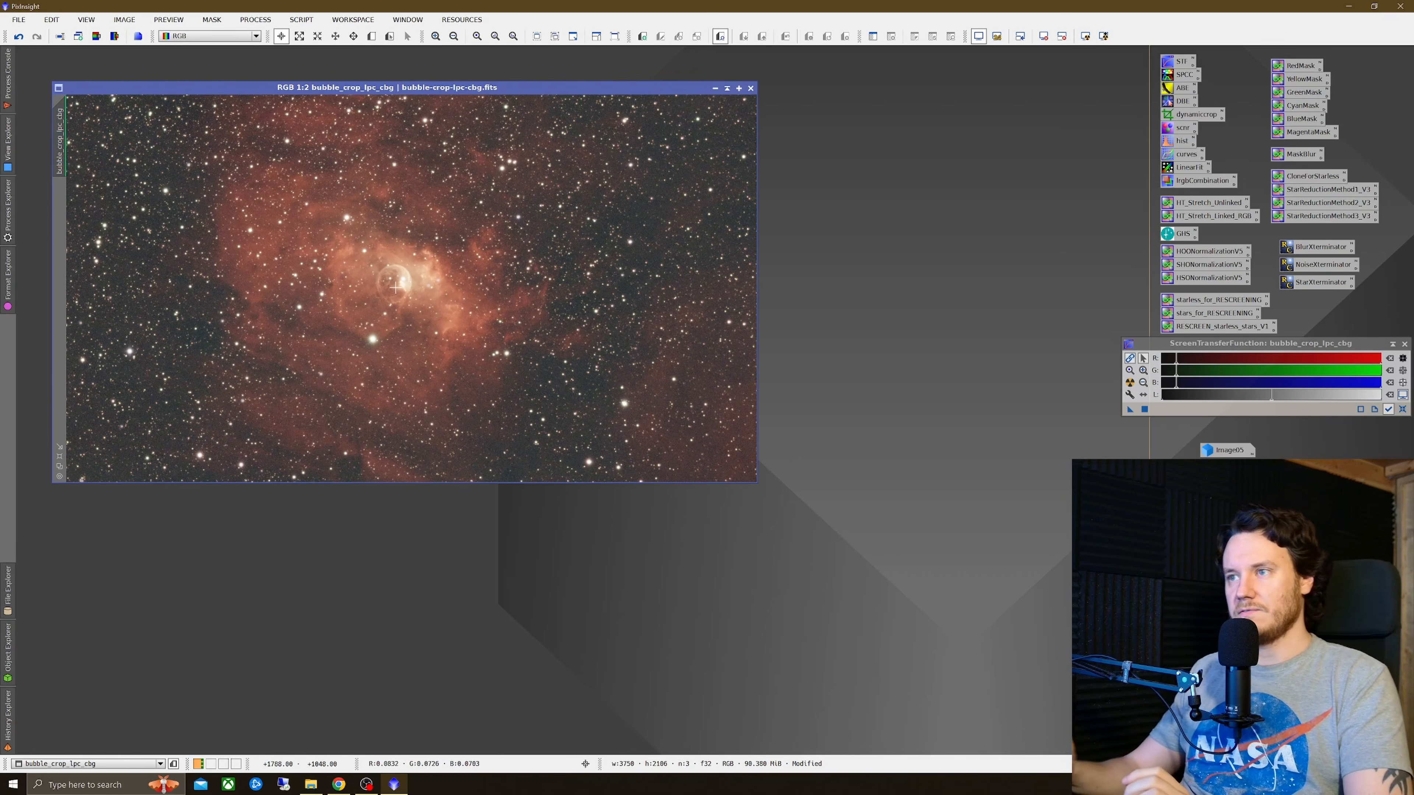
pyautogui.scroll(1, 394, 287)
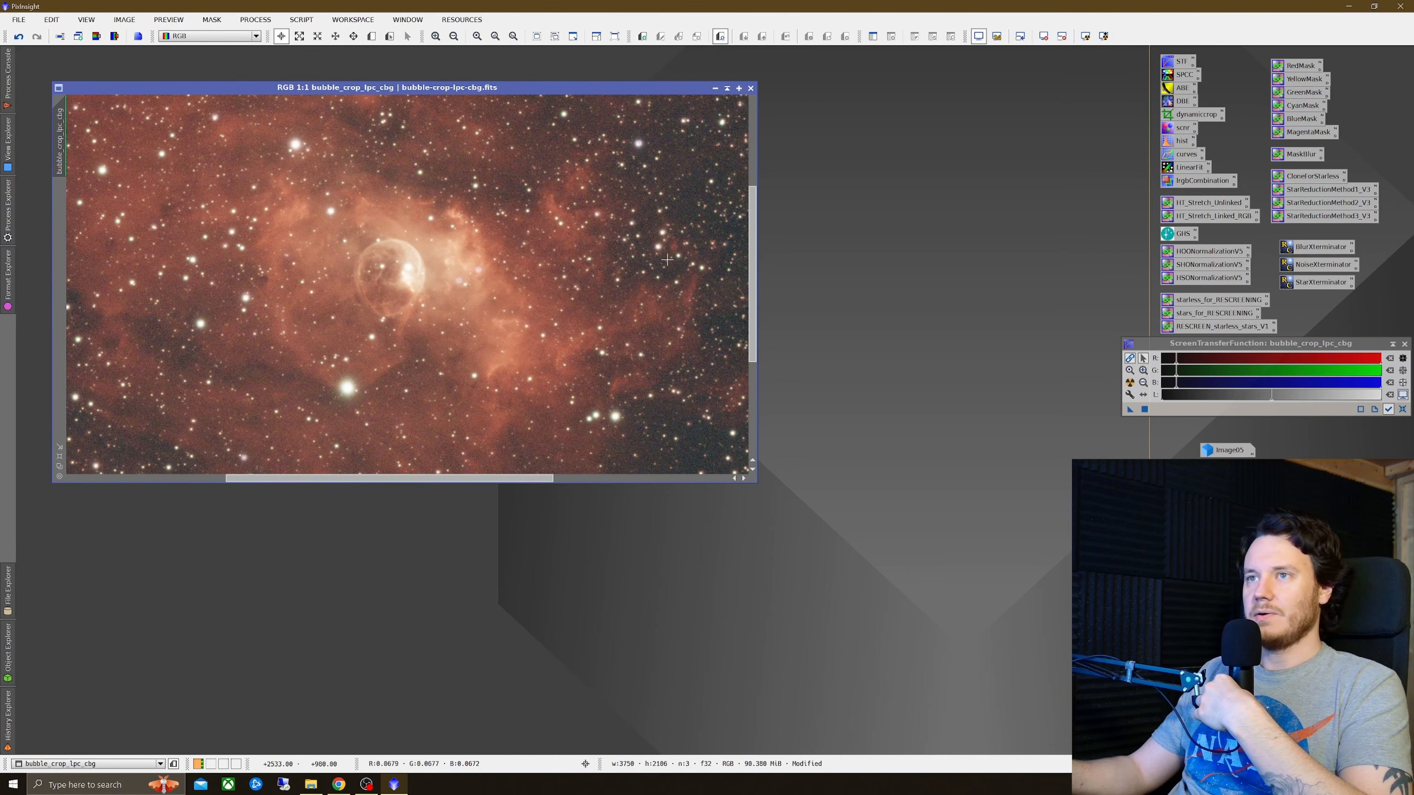
pyautogui.click(1306, 252)
pyautogui.scroll(1, 418, 288)
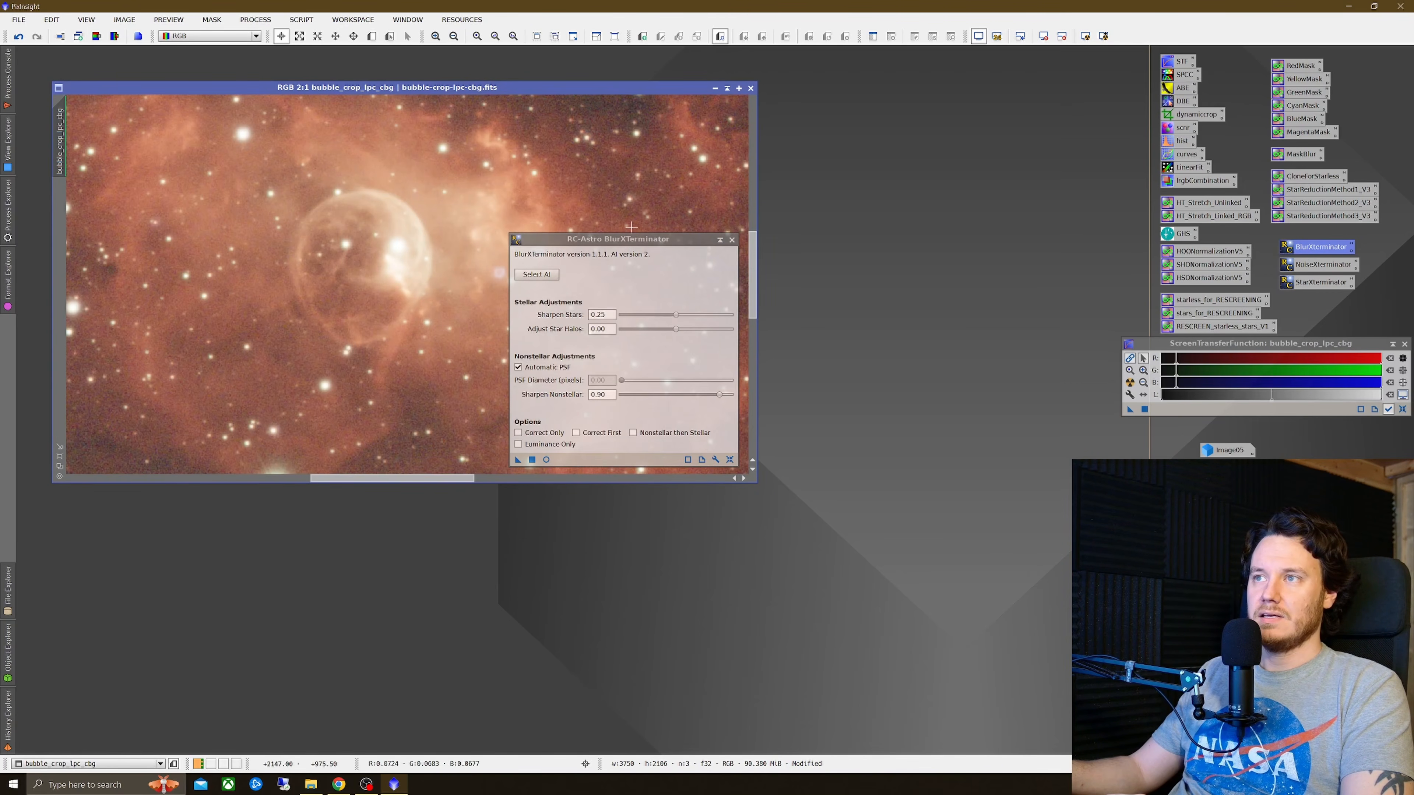
pyautogui.moveTo(631, 238); pyautogui.dragTo(840, 169)
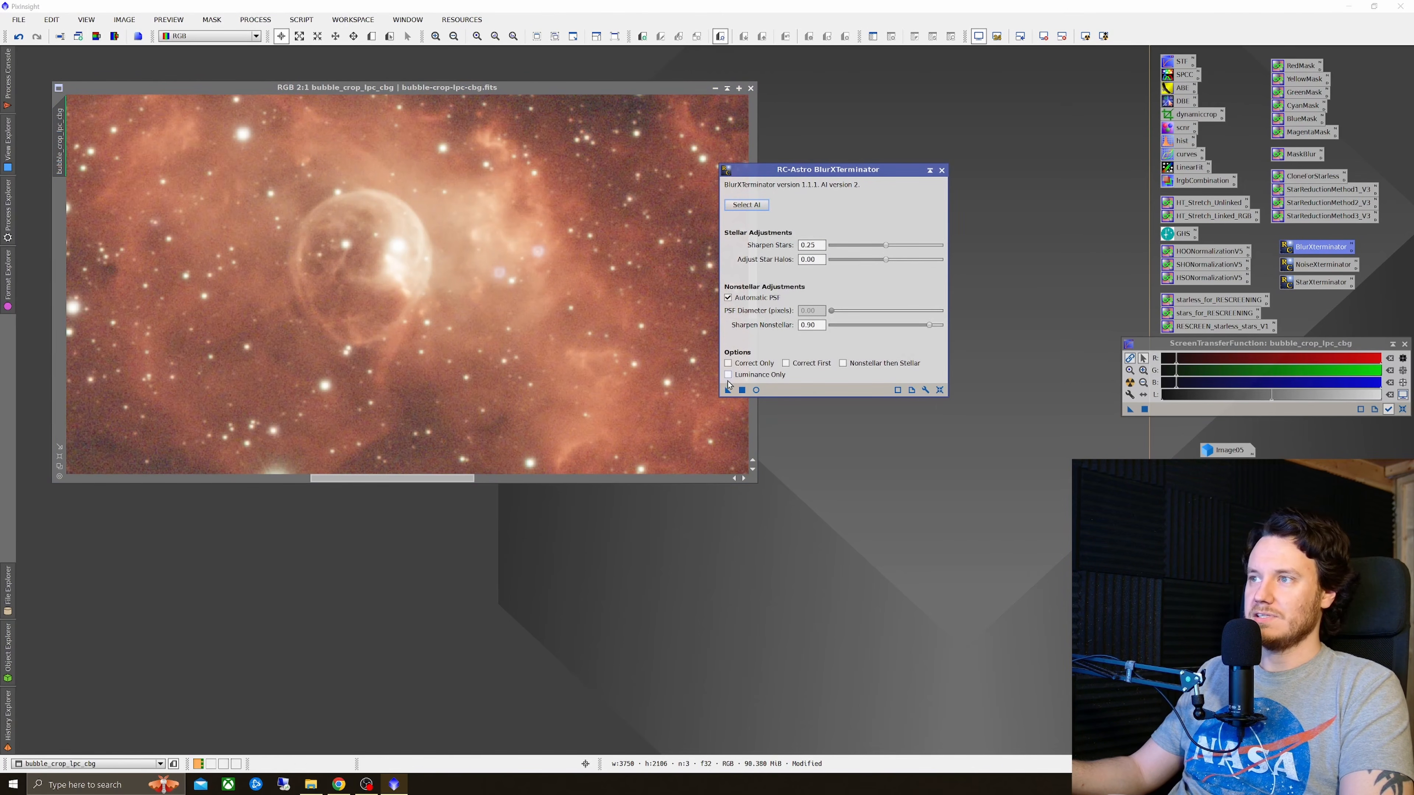
pyautogui.moveTo(728, 393); pyautogui.dragTo(617, 329)
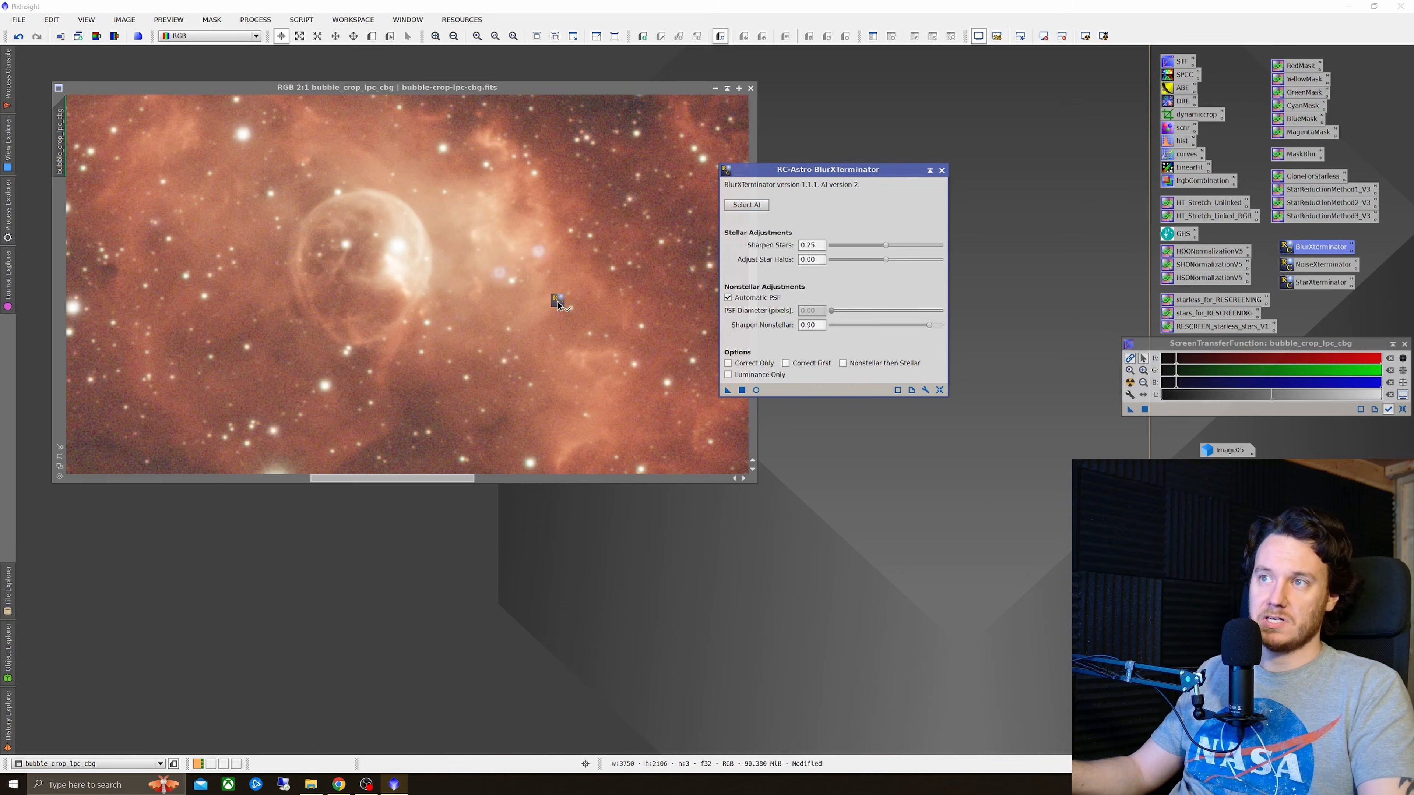
pyautogui.moveTo(534, 292); pyautogui.dragTo(532, 291)
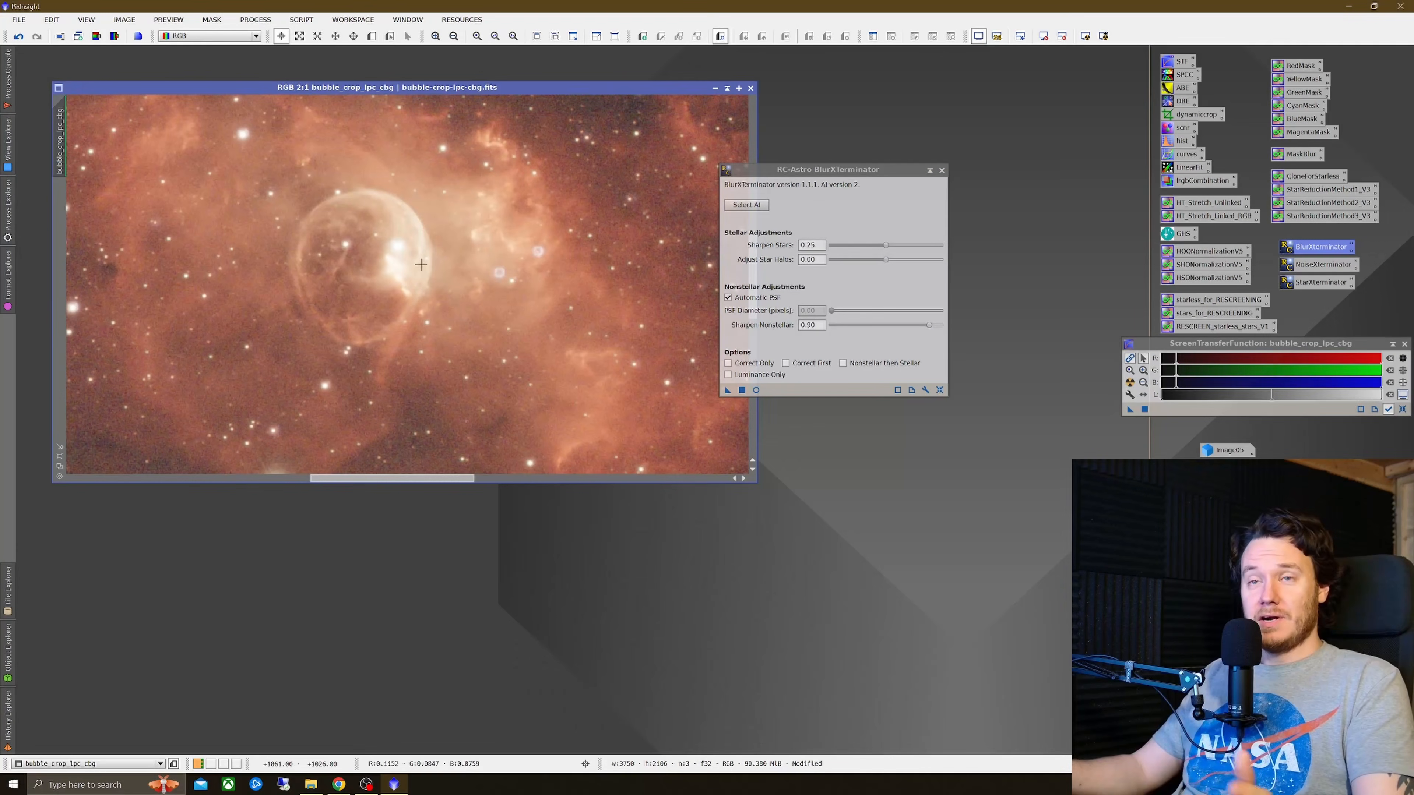
pyautogui.click(943, 170)
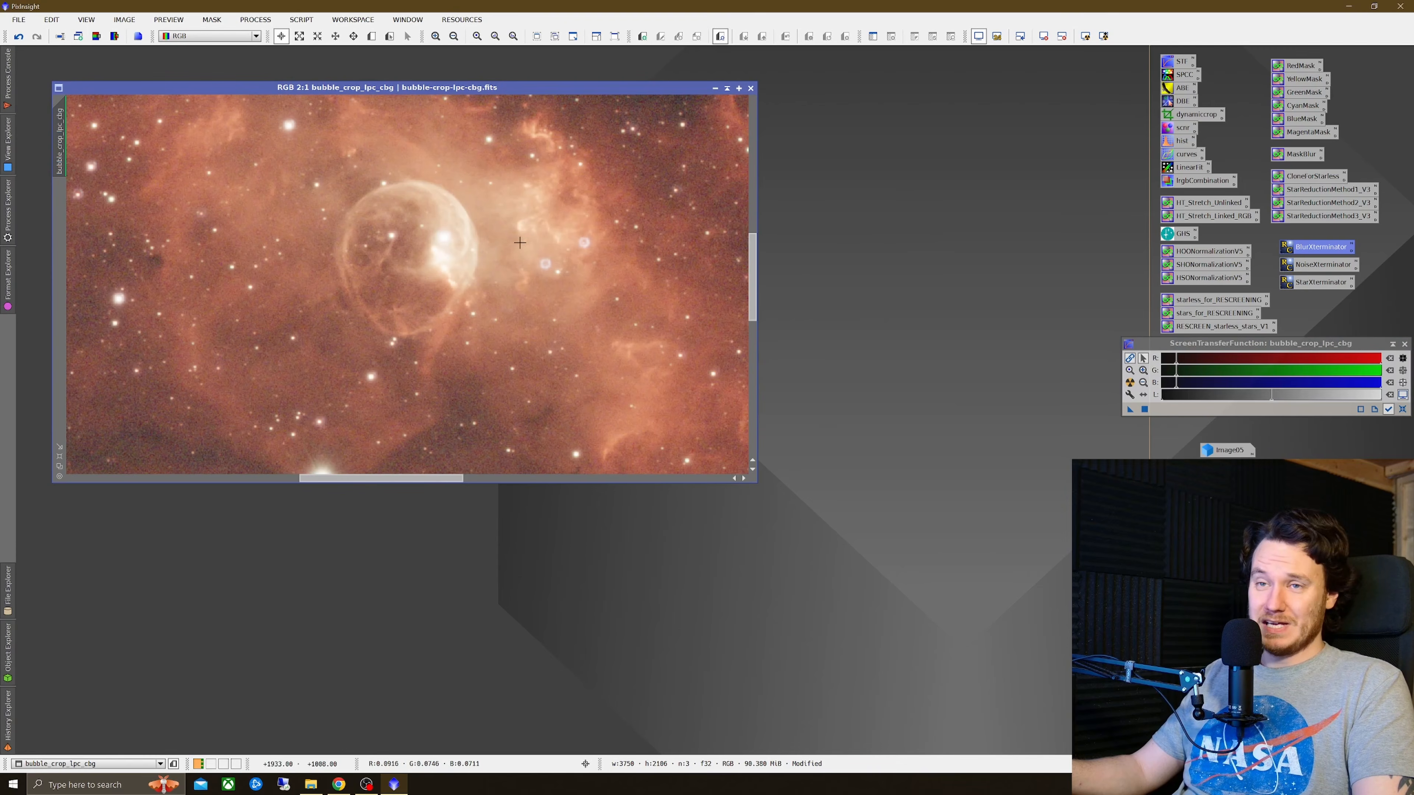
# Step: Zoom in near the bubble and toggle undo and redo of BlurXTerminator to compare the sharpened and original image
pyautogui.moveTo(441, 480); pyautogui.dragTo(458, 480)
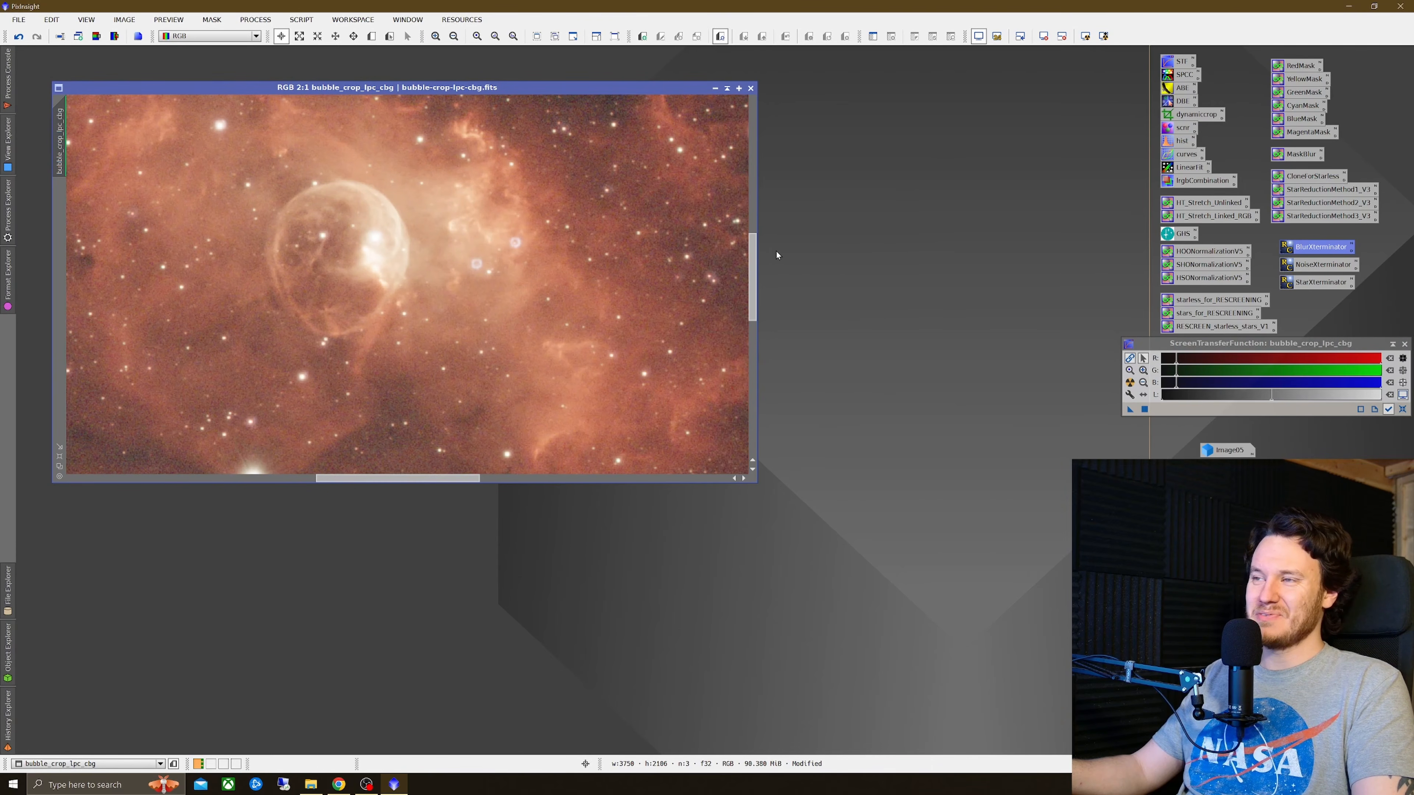
pyautogui.moveTo(752, 272); pyautogui.dragTo(770, 249)
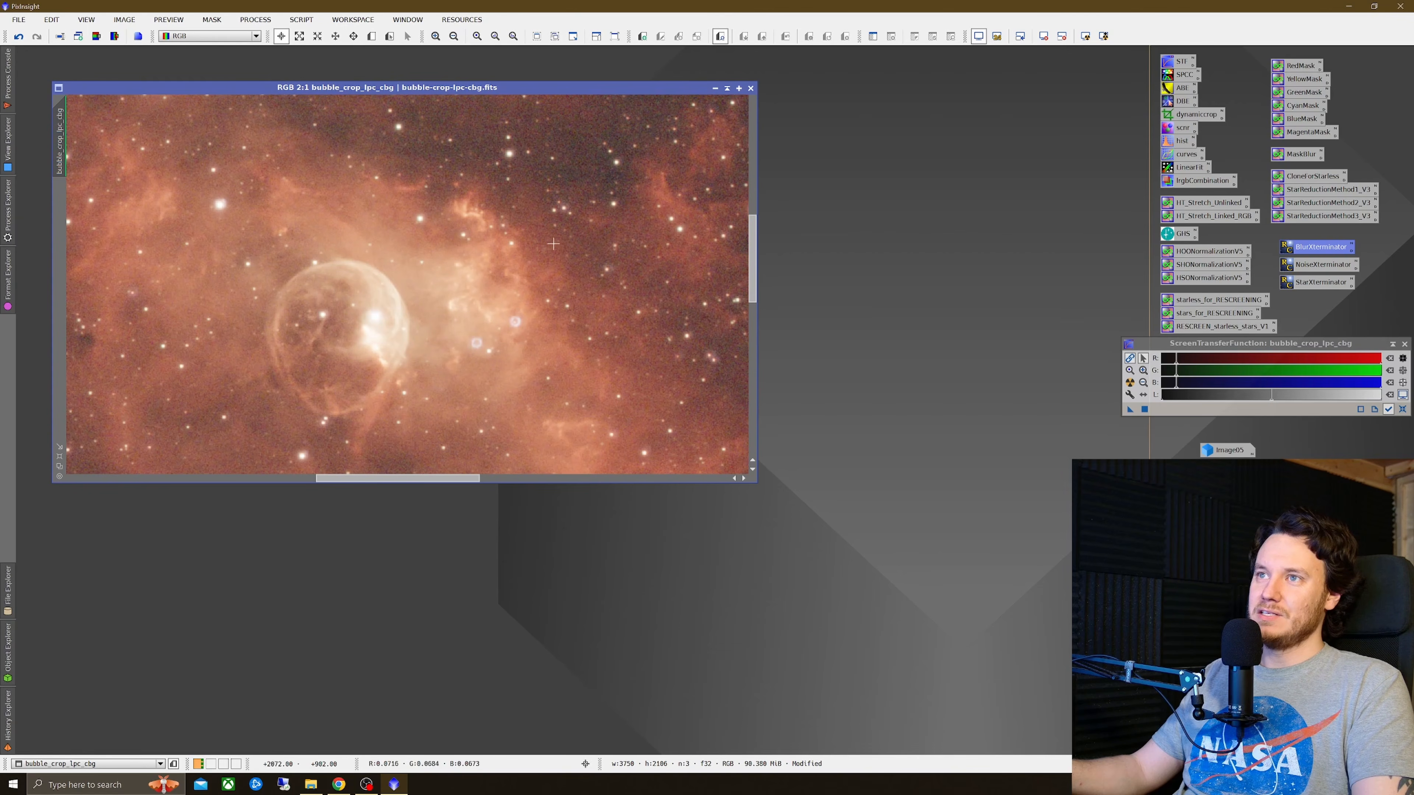
pyautogui.scroll(1, 513, 251)
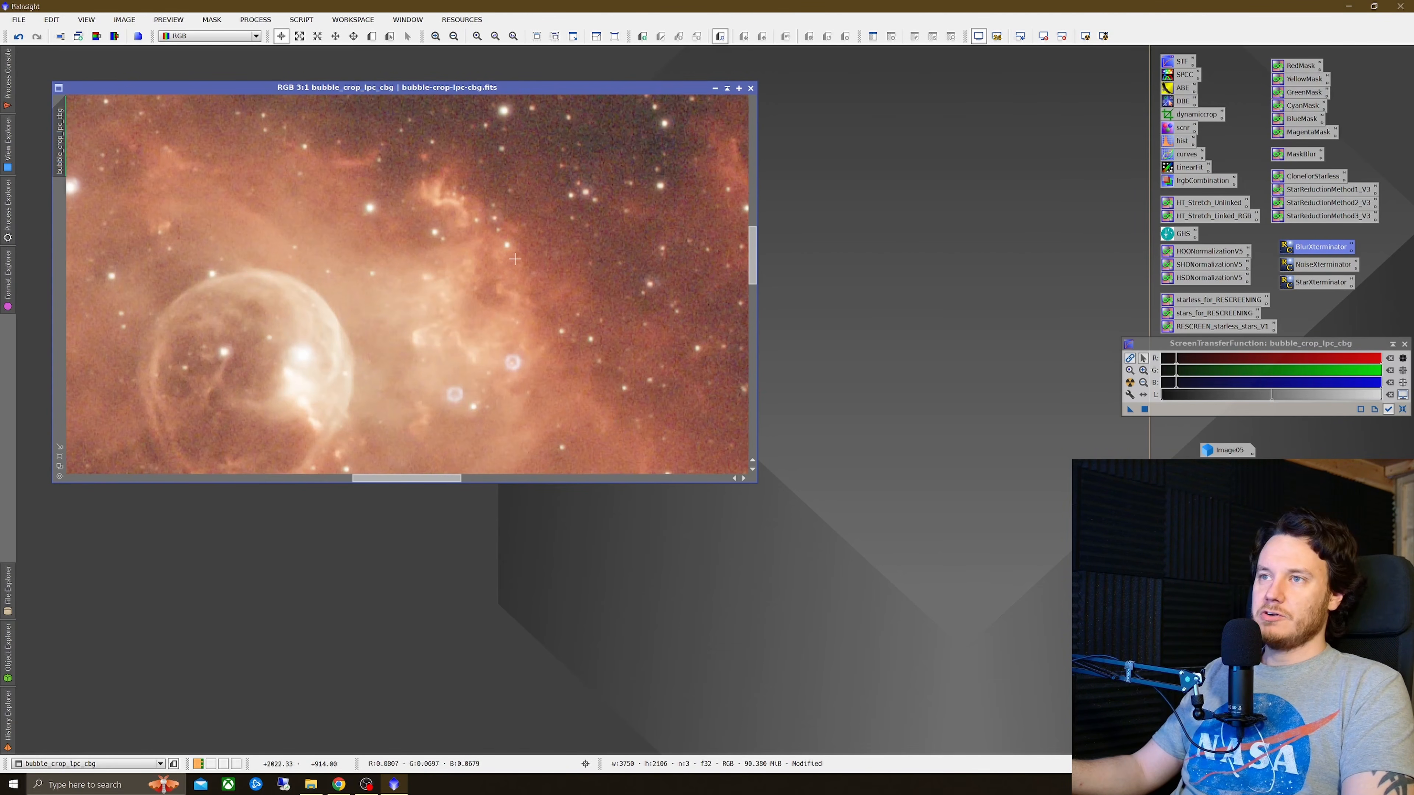
pyautogui.rightClick(515, 259)
pyautogui.press('Escape')
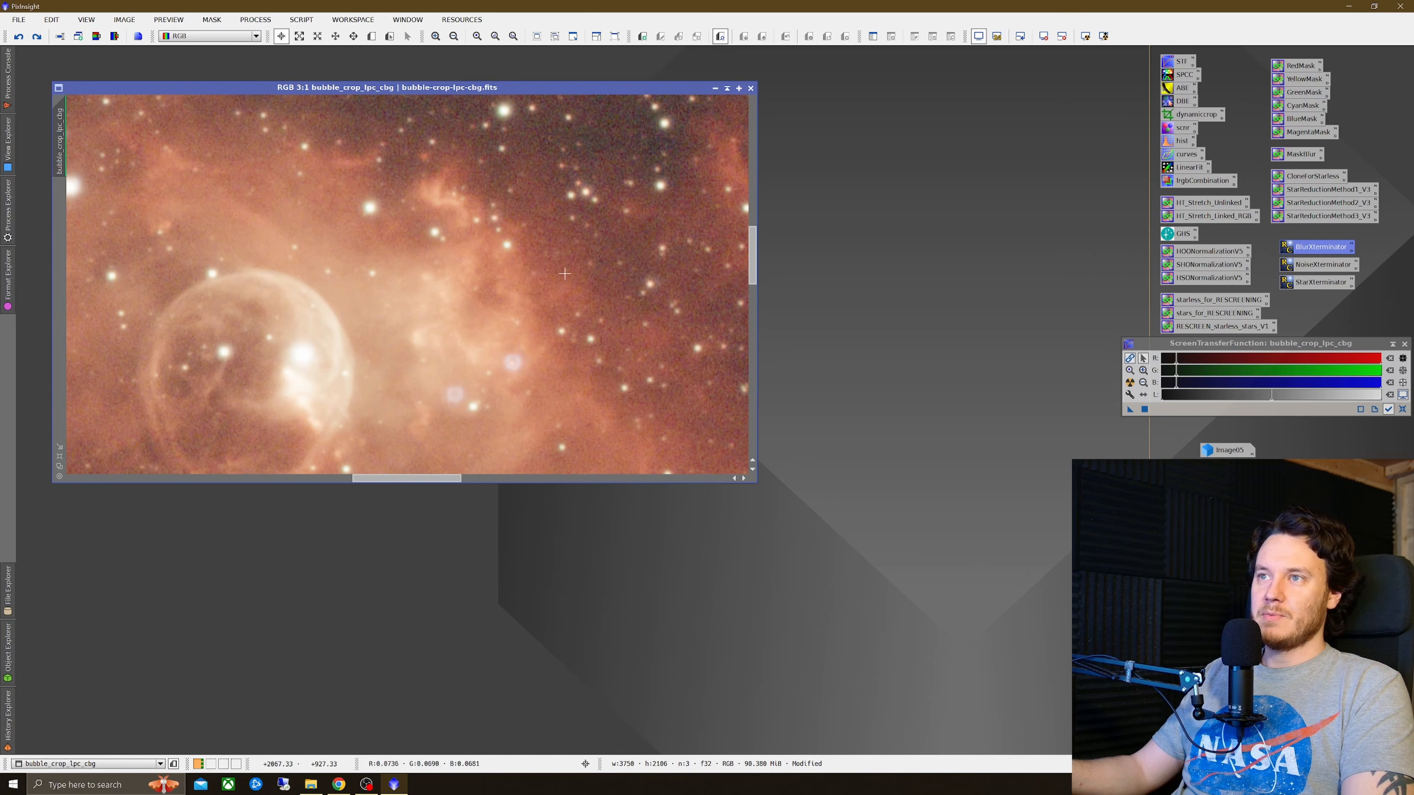
pyautogui.rightClick(565, 274)
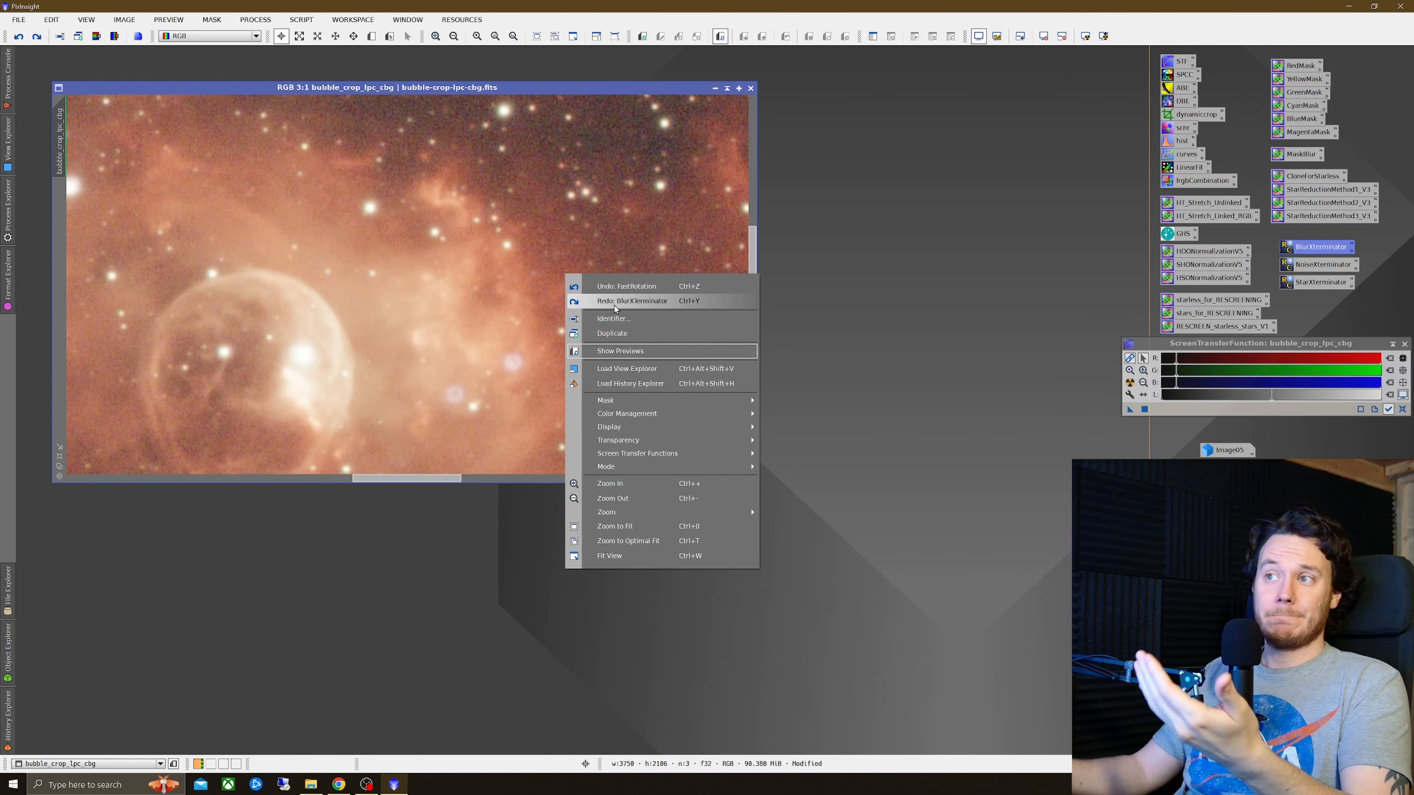
pyautogui.click(616, 301)
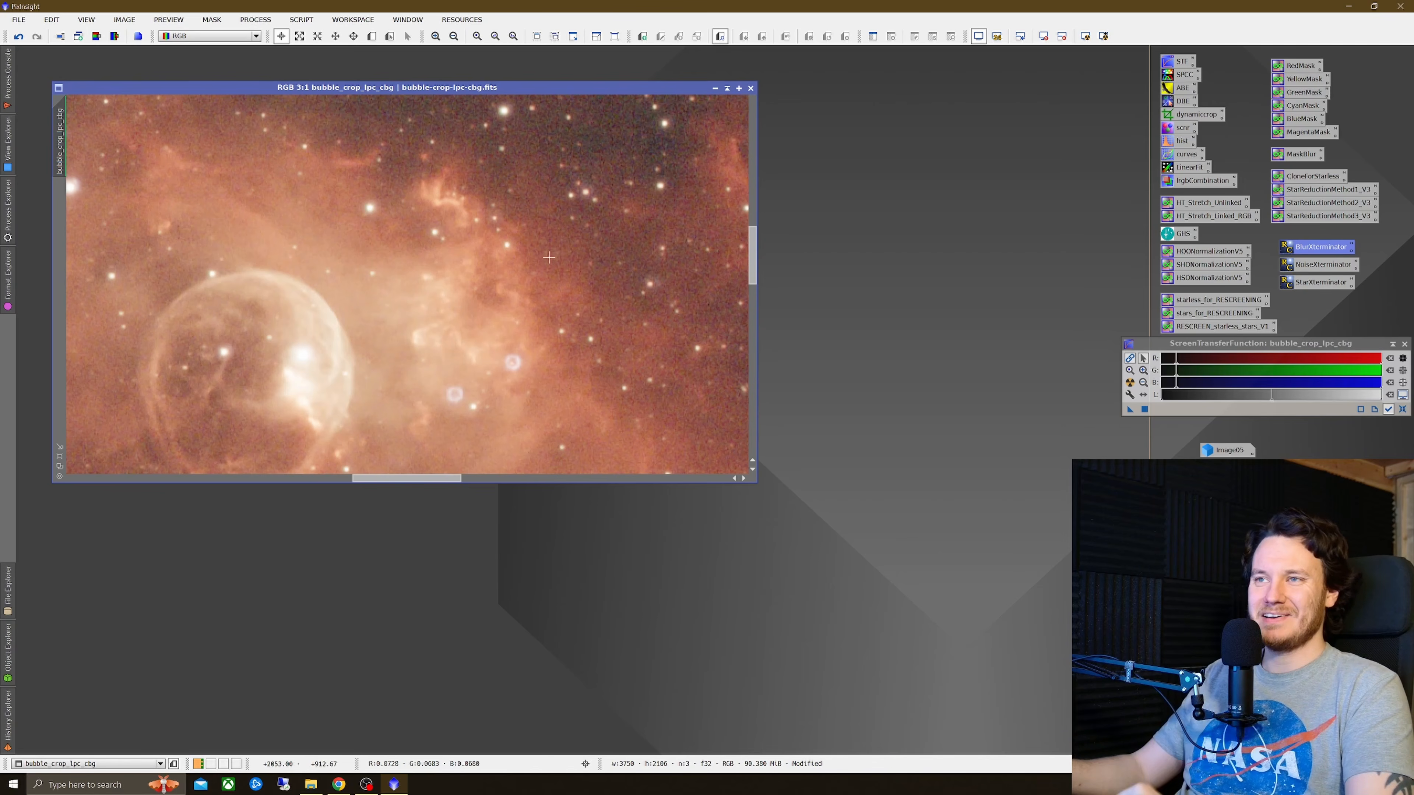
pyautogui.rightClick(544, 248)
pyautogui.click(596, 257)
pyautogui.rightClick(598, 254)
pyautogui.click(632, 278)
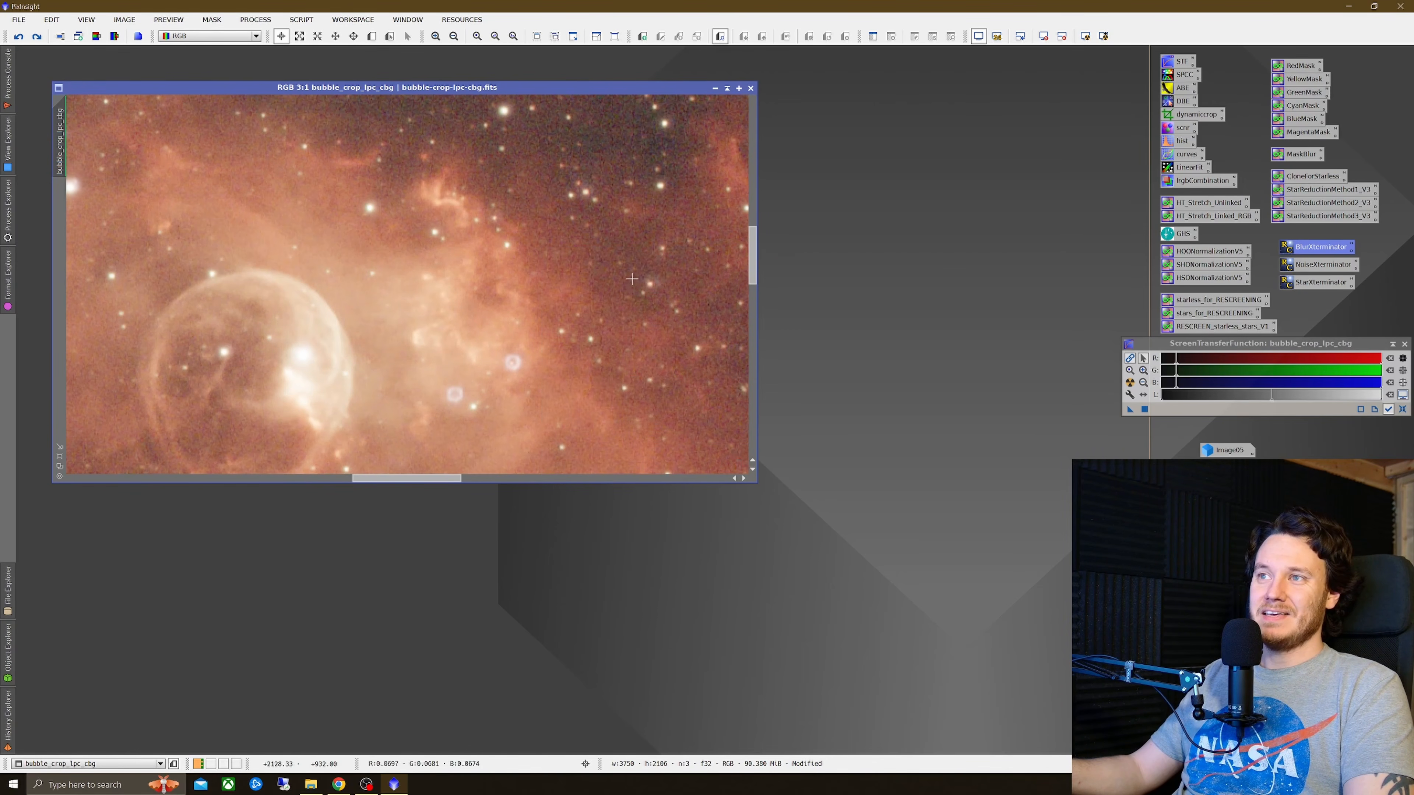
pyautogui.rightClick(581, 280)
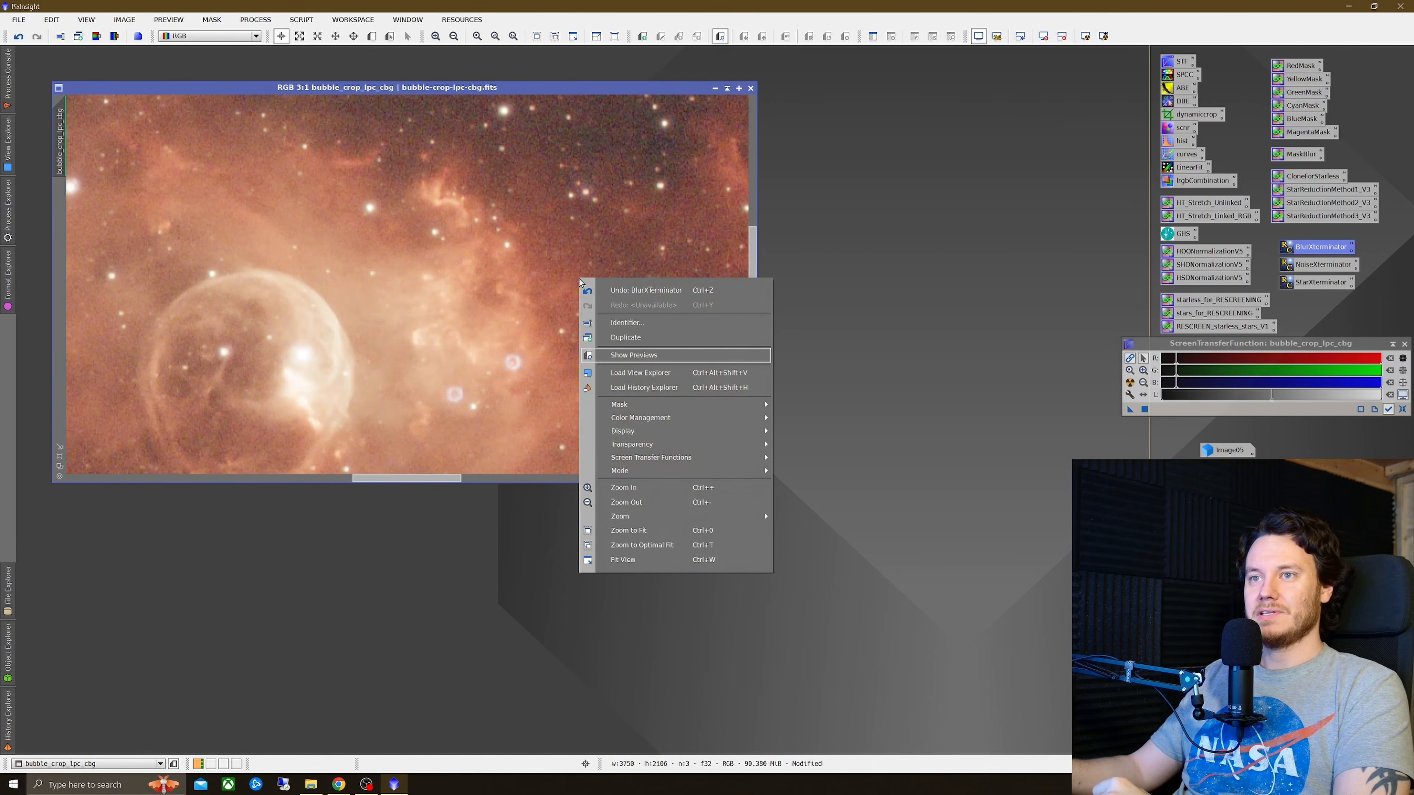
pyautogui.click(607, 291)
pyautogui.rightClick(593, 281)
pyautogui.click(603, 307)
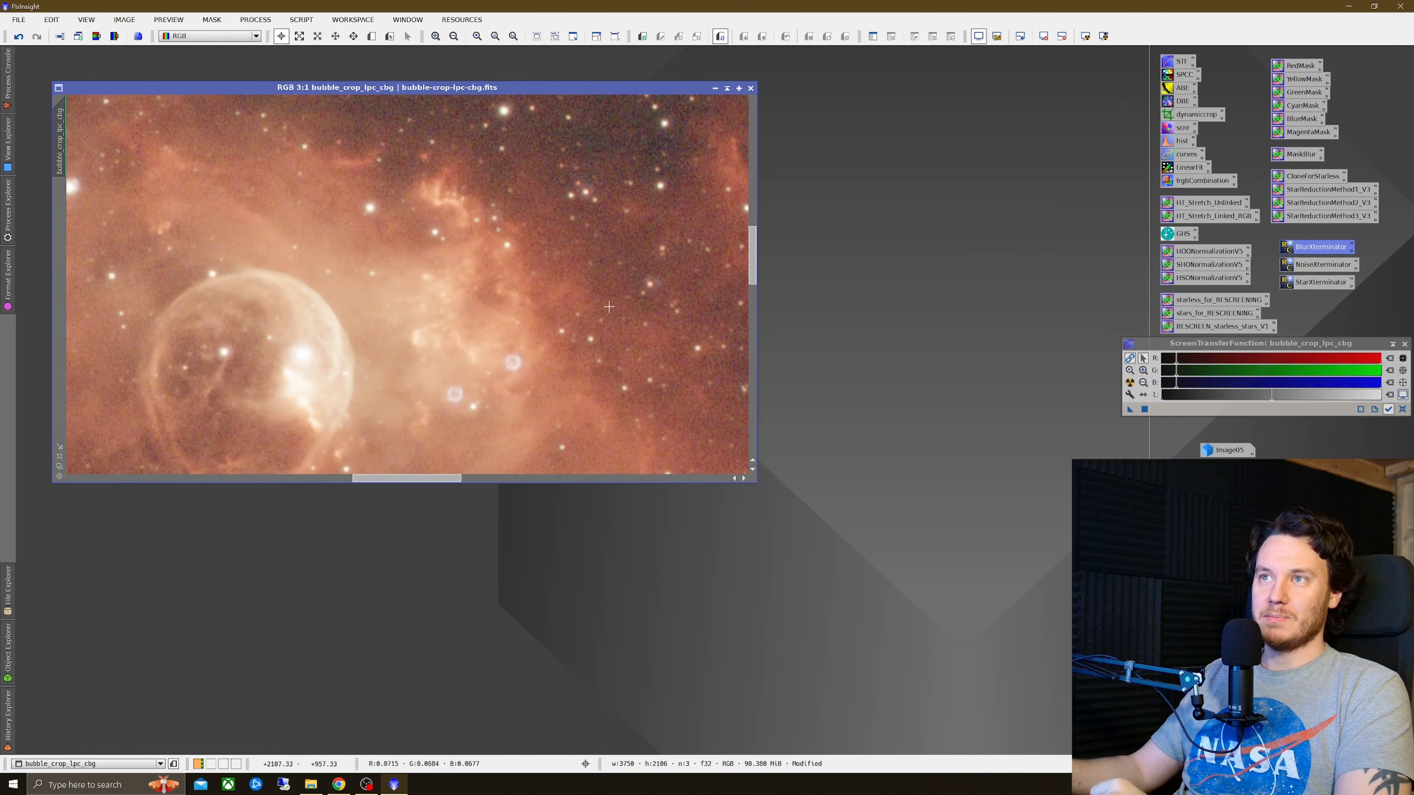
# Step: Apply NoiseXTerminator to bubble_crop_lpc_cbg with Denoise set to 0.78 and Detail 0.15
pyautogui.scroll(-1, 562, 310)
pyautogui.scroll(1, 504, 314)
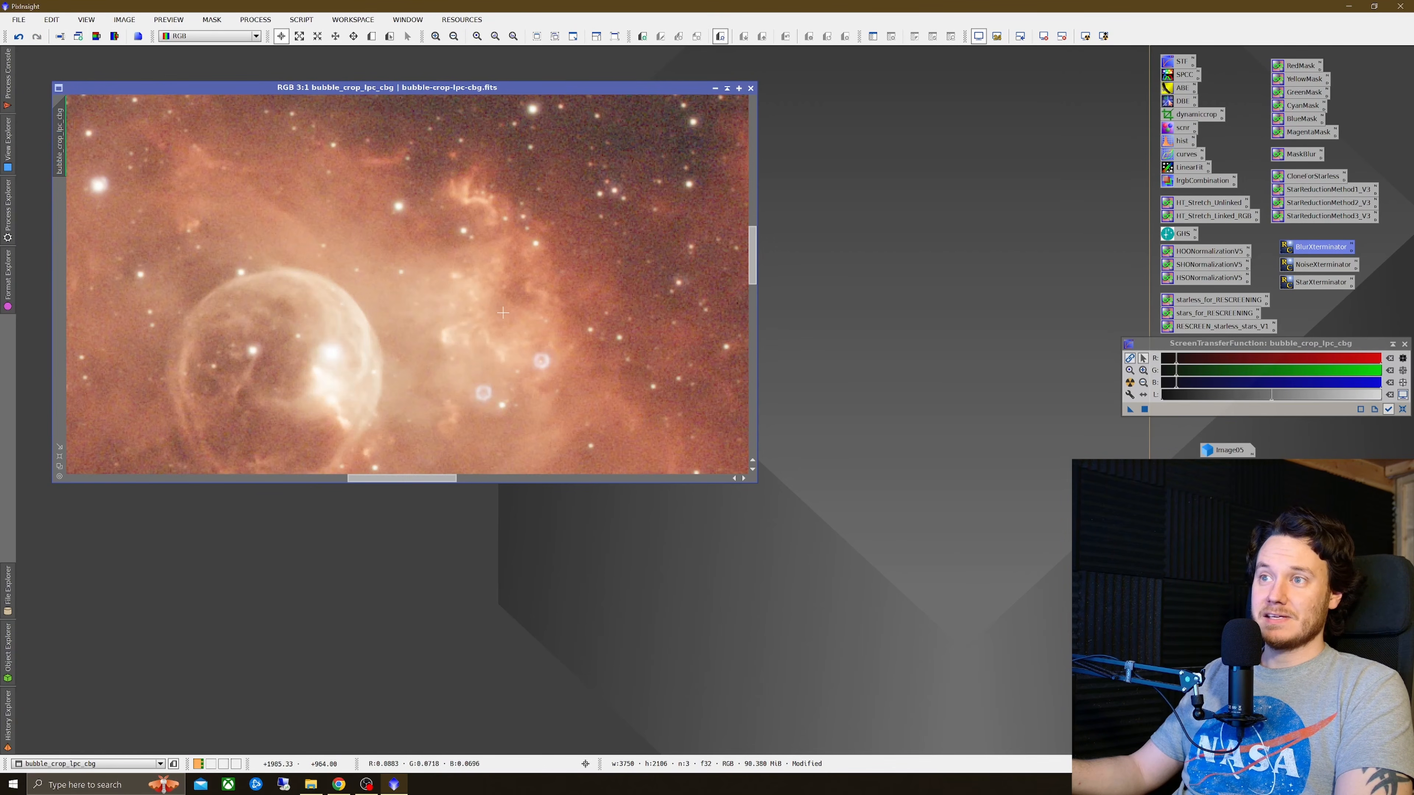
pyautogui.scroll(-2, 502, 313)
pyautogui.scroll(-1, 543, 308)
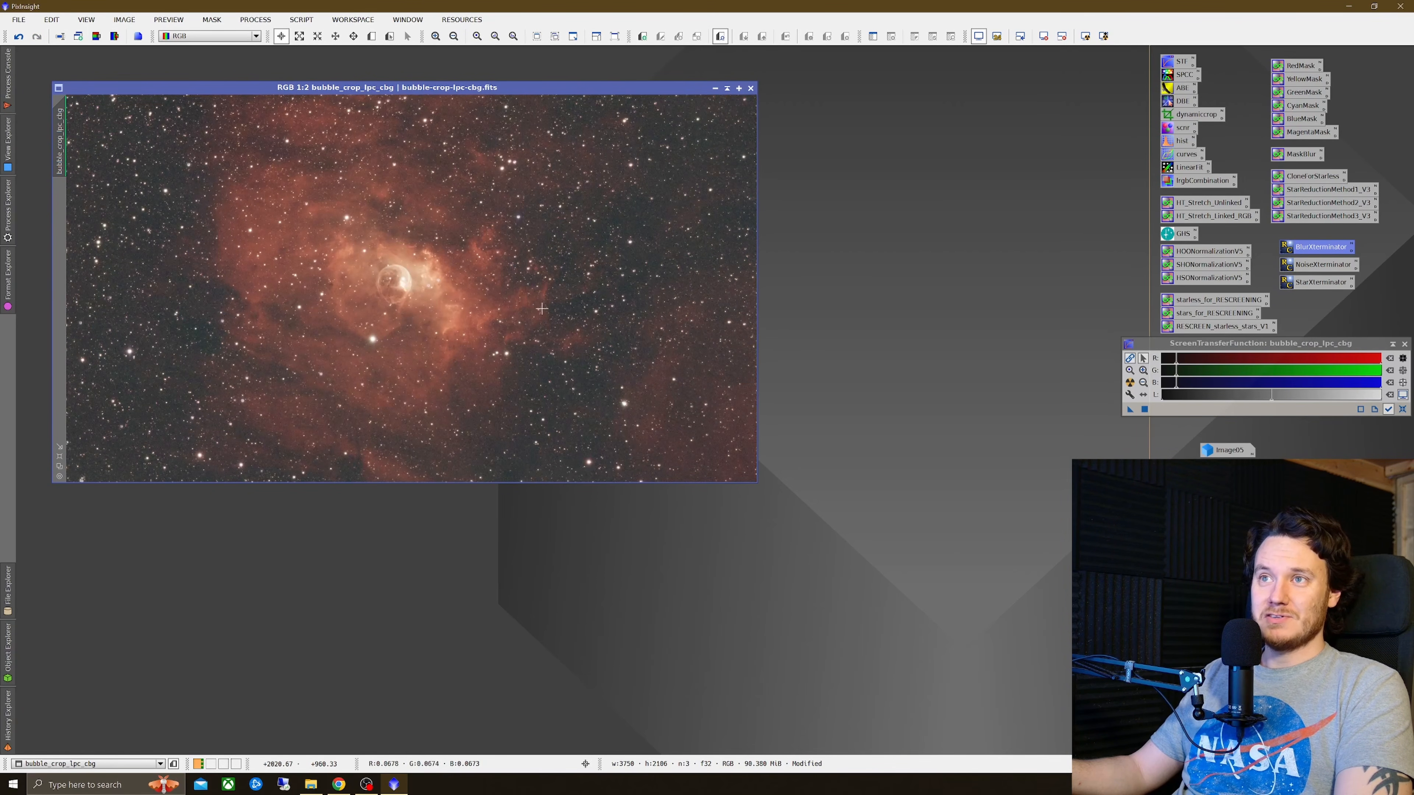
pyautogui.scroll(2, 424, 308)
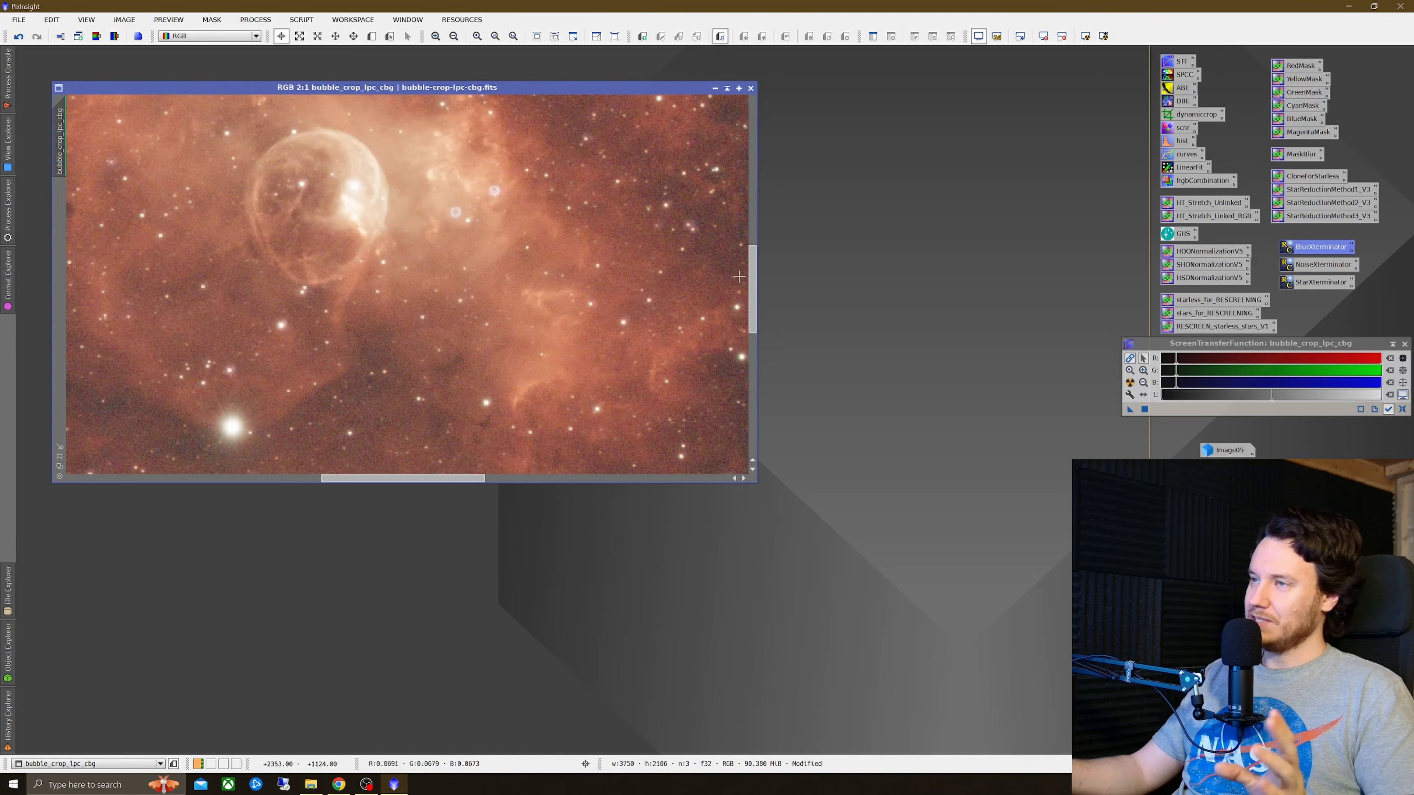
pyautogui.scroll(3, 577, 304)
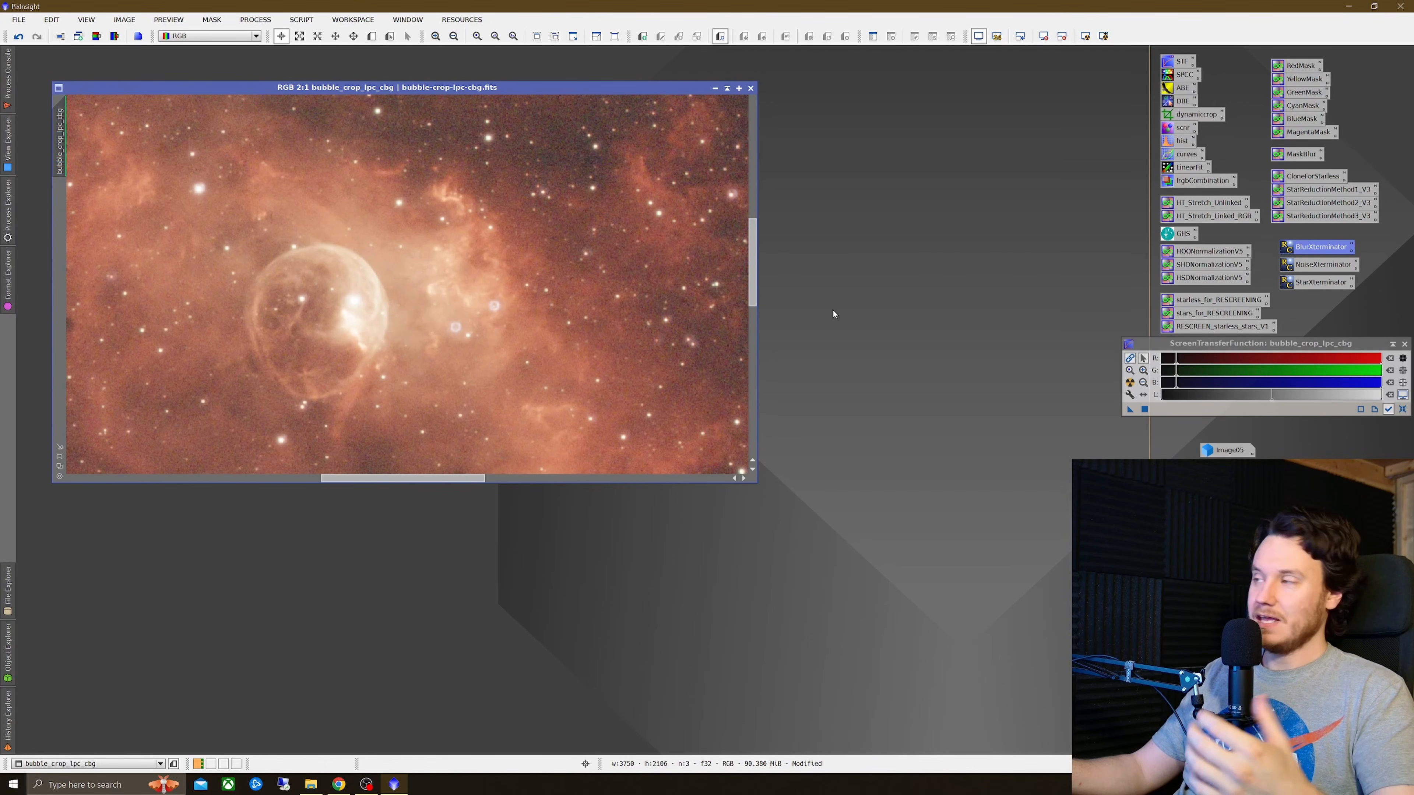
pyautogui.doubleClick(1303, 266)
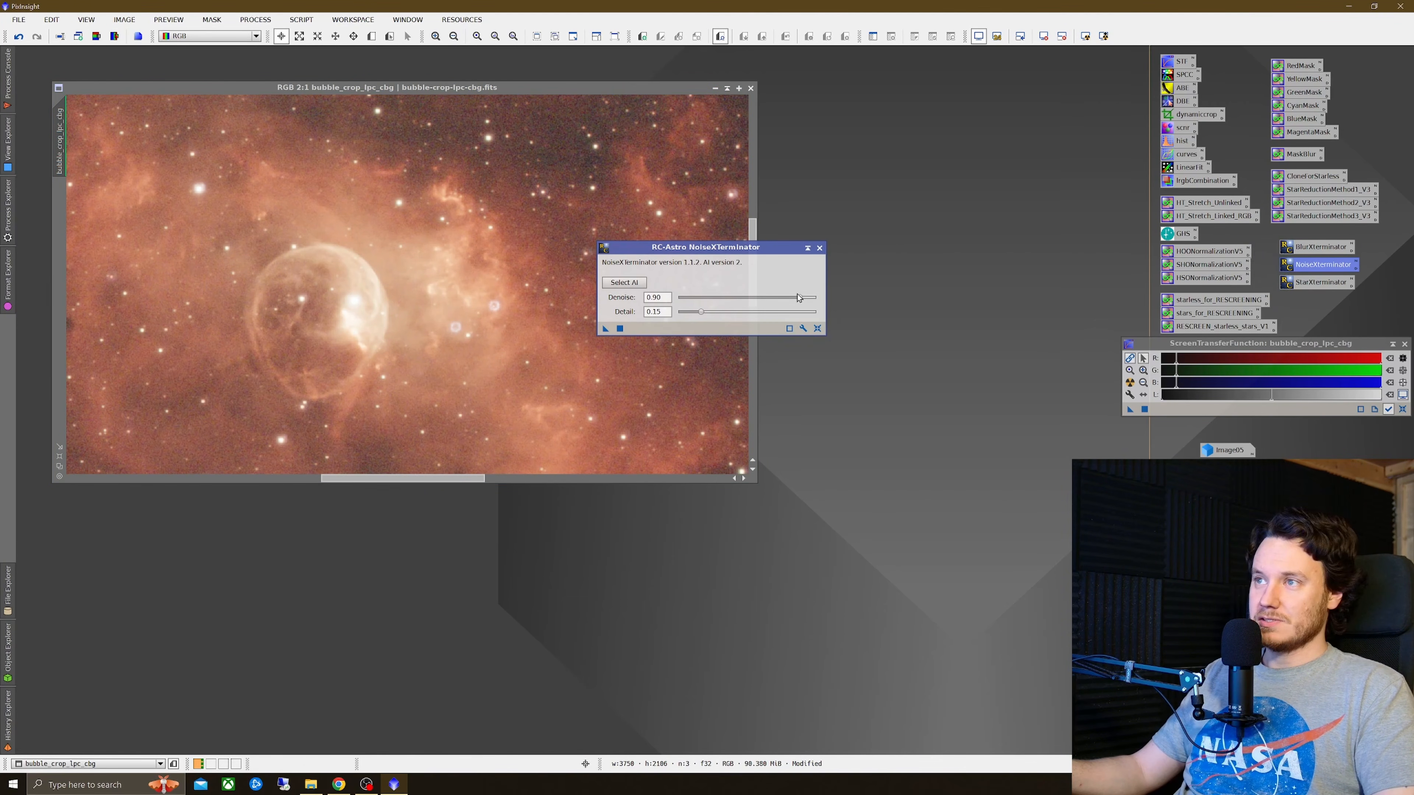
pyautogui.moveTo(802, 300); pyautogui.dragTo(783, 301)
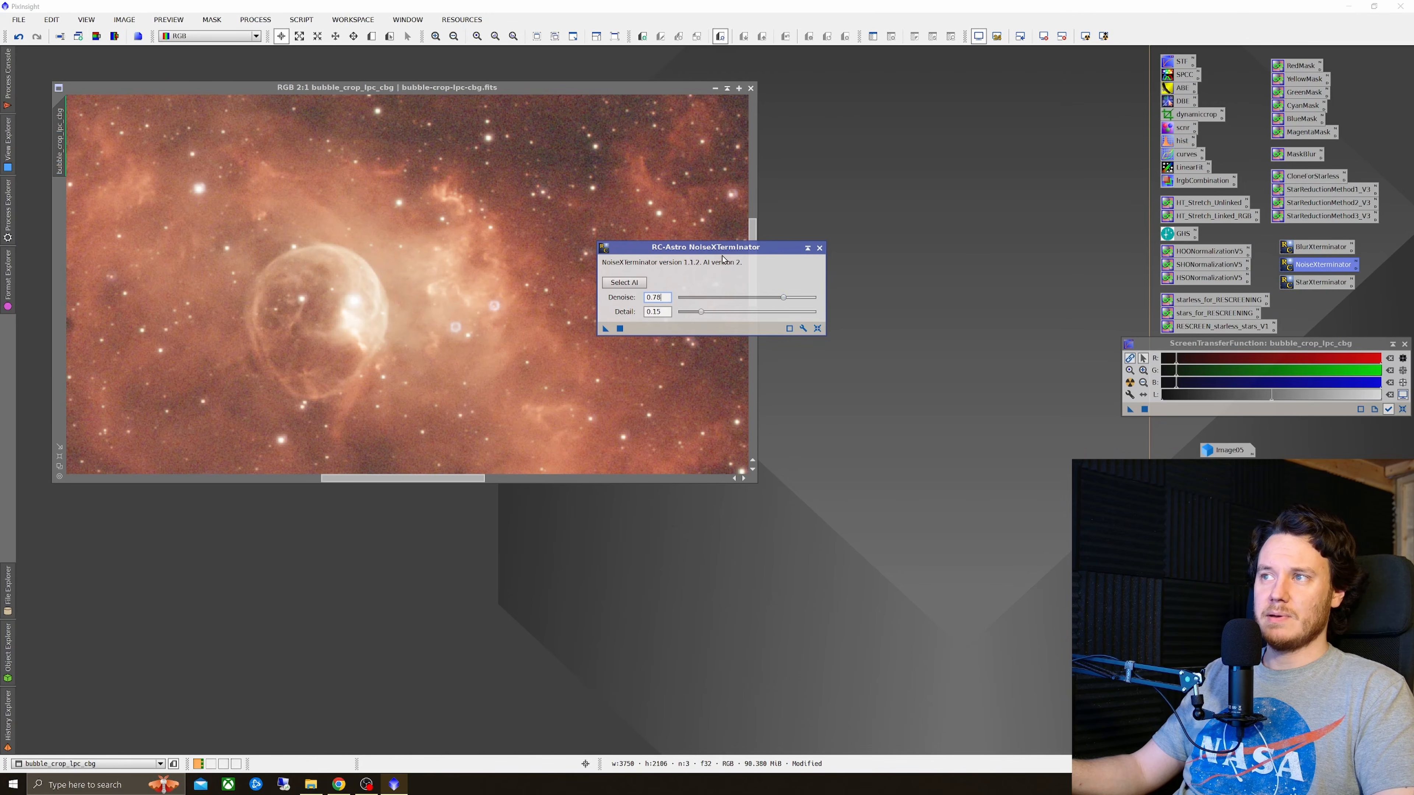
pyautogui.moveTo(723, 256); pyautogui.dragTo(877, 246)
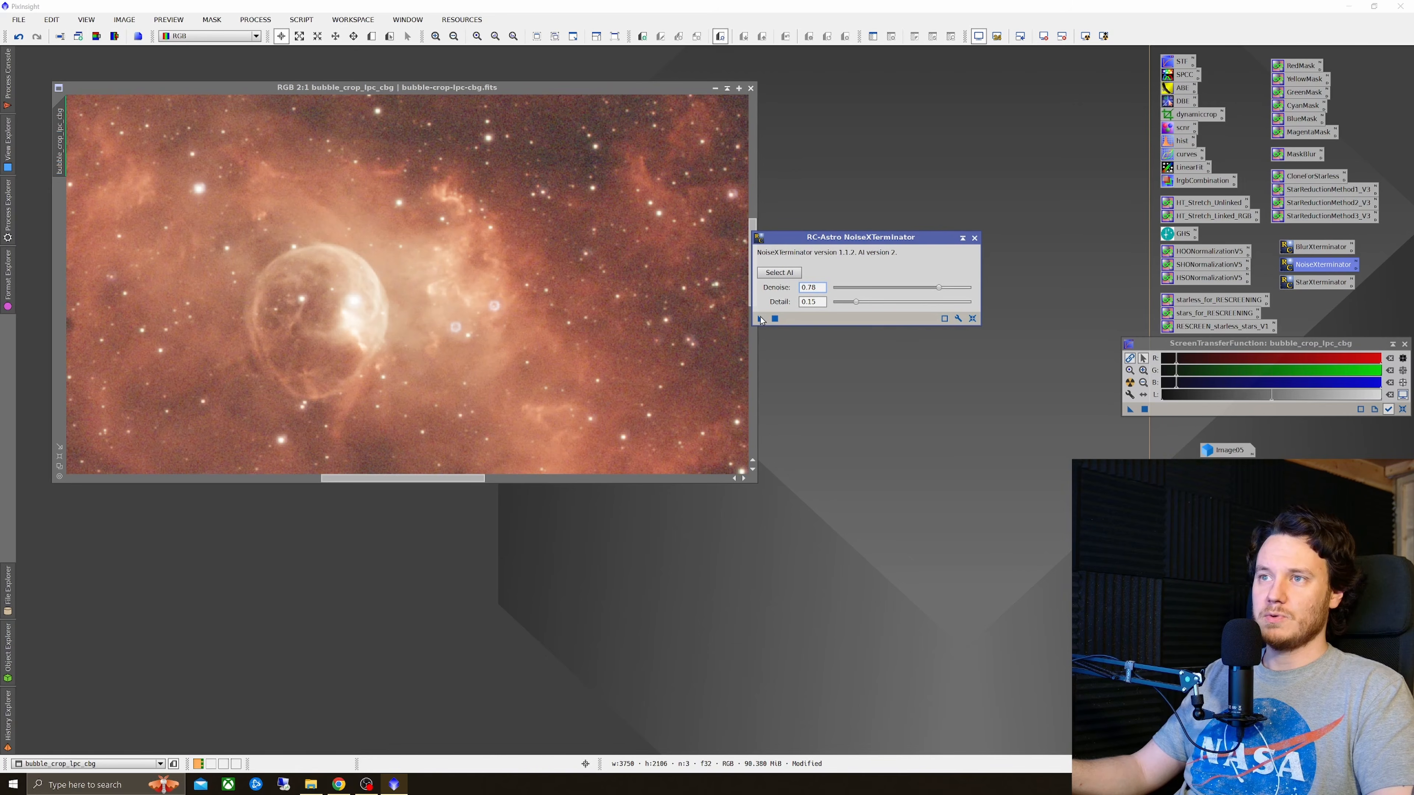
pyautogui.moveTo(761, 320); pyautogui.dragTo(532, 280)
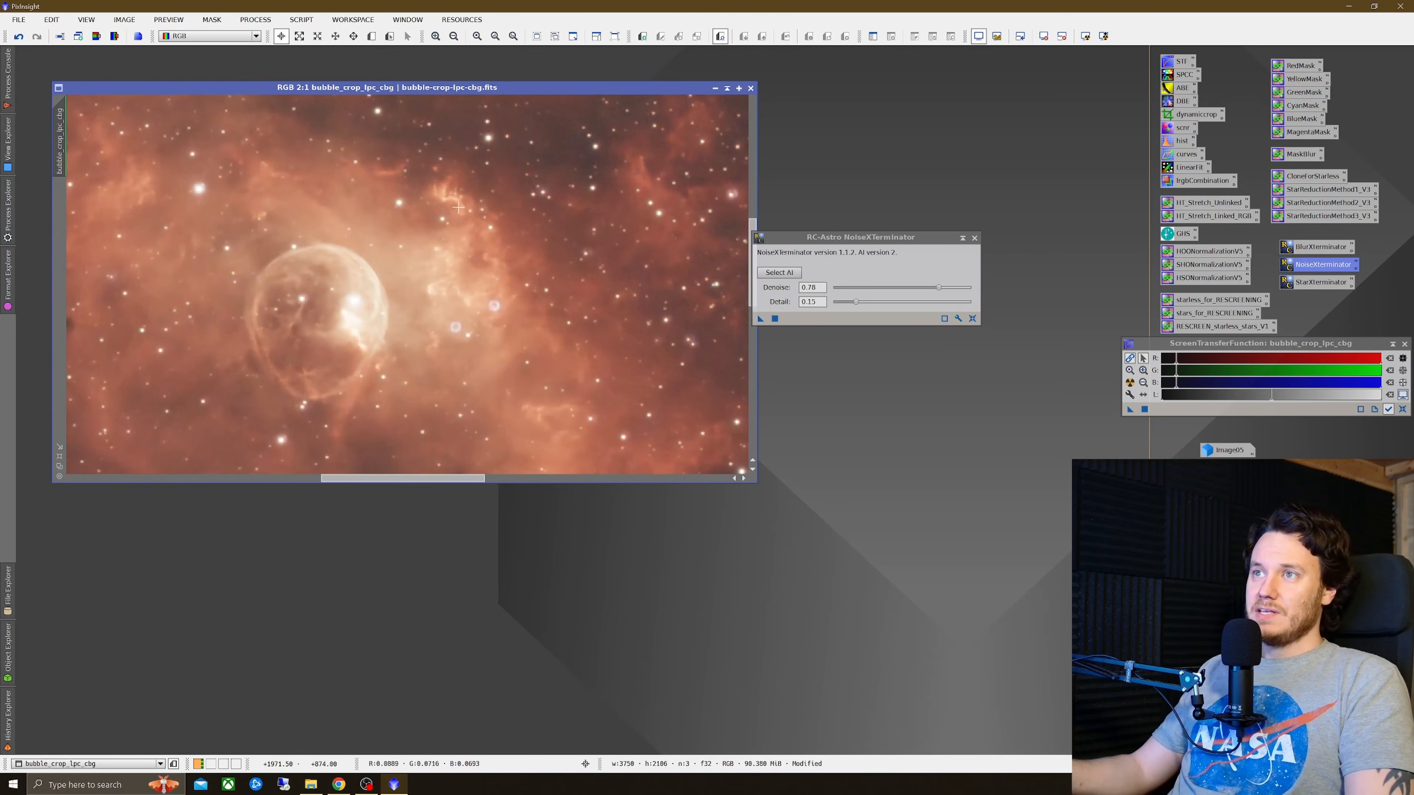
# Step: Toggle undo and redo of NoiseXTerminator on the nebula around the bubble to compare the noise reduction
pyautogui.scroll(1, 461, 259)
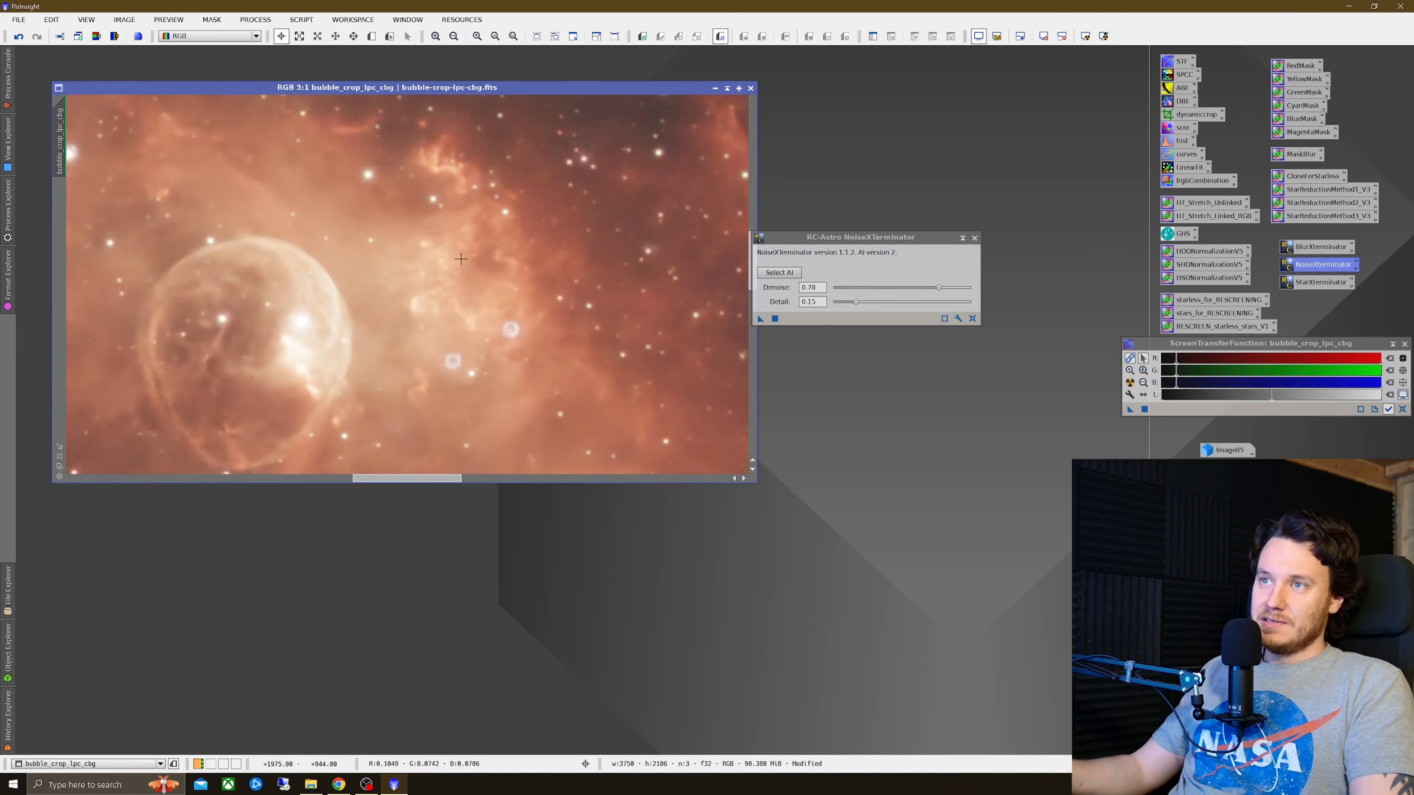
pyautogui.rightClick(491, 278)
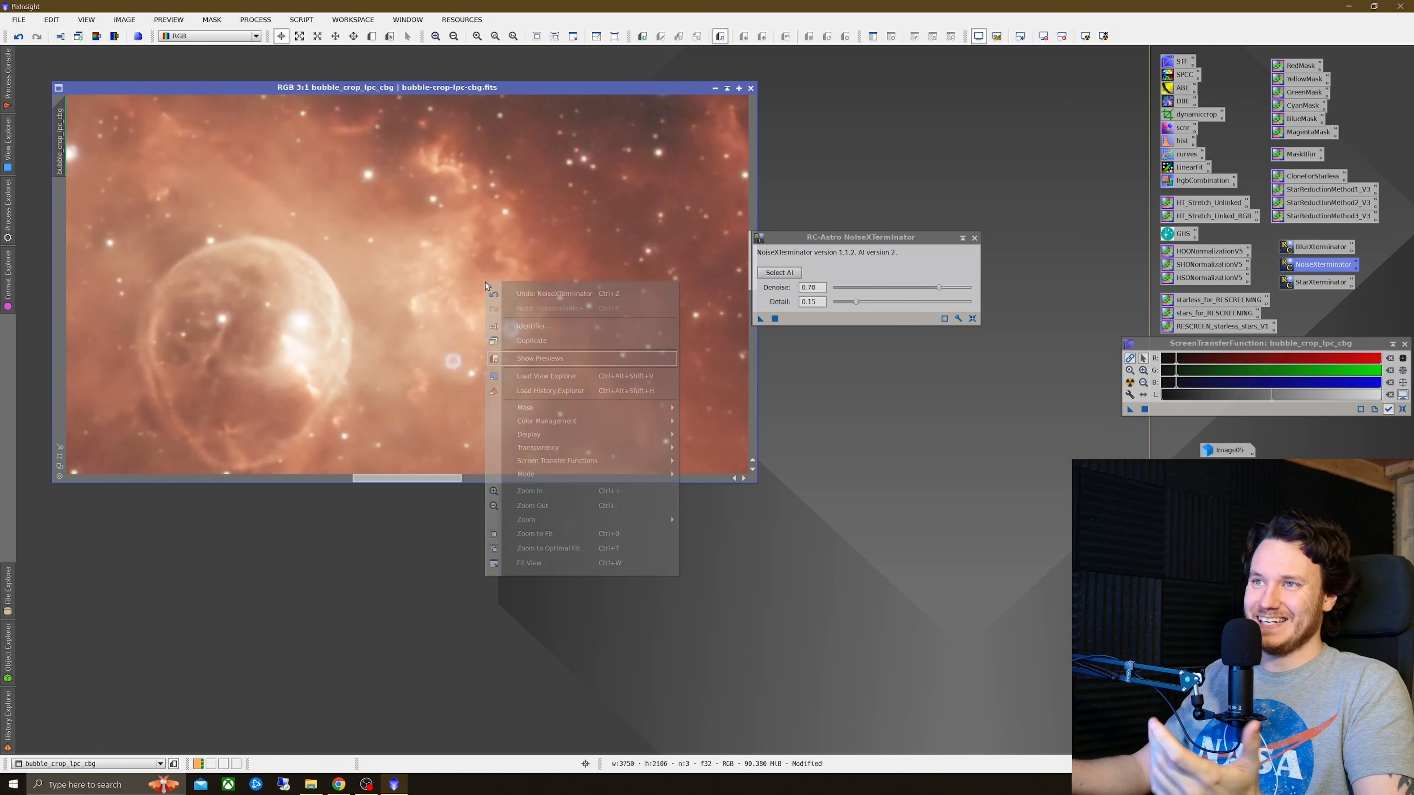
pyautogui.click(550, 284)
pyautogui.rightClick(586, 272)
pyautogui.click(624, 305)
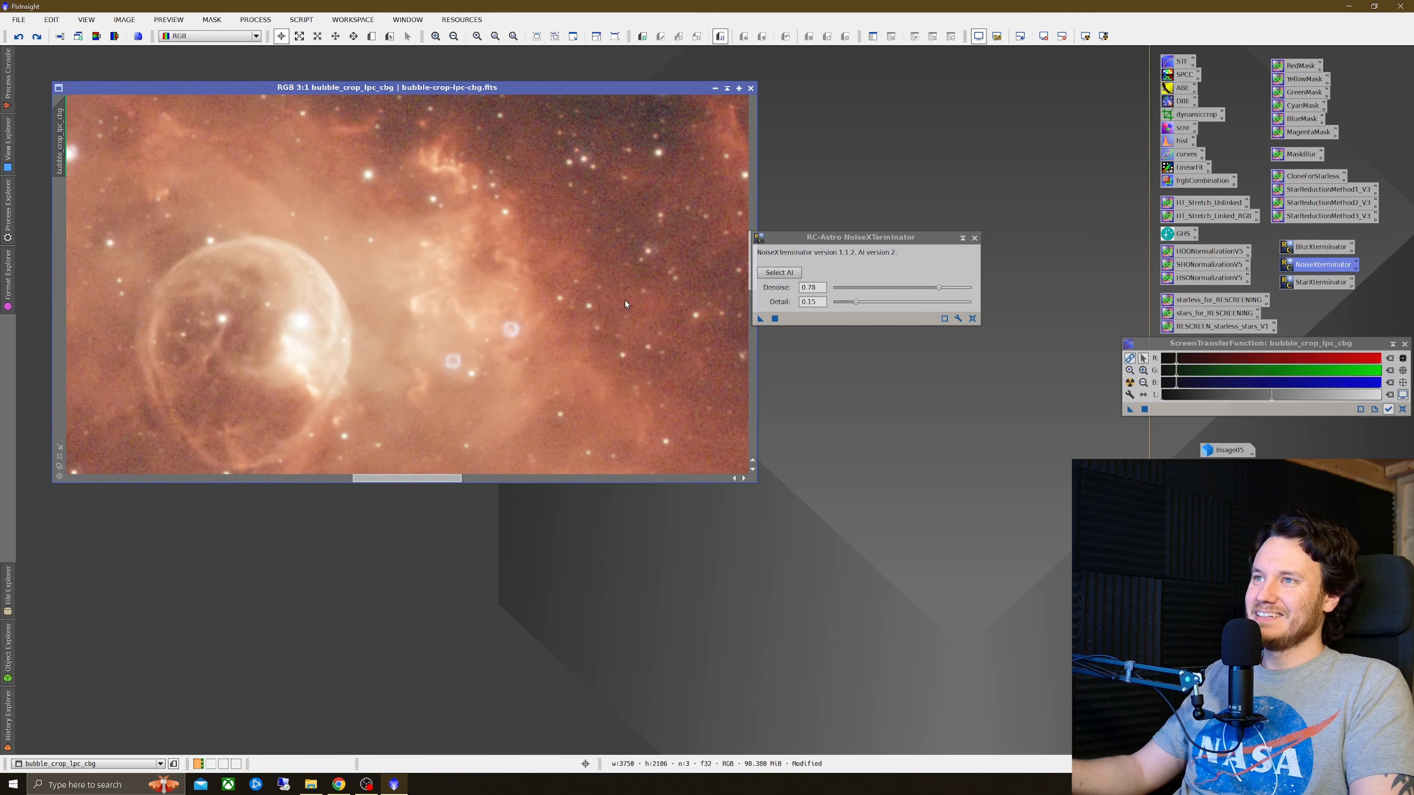
pyautogui.moveTo(792, 240); pyautogui.dragTo(865, 238)
pyautogui.scroll(3, 575, 258)
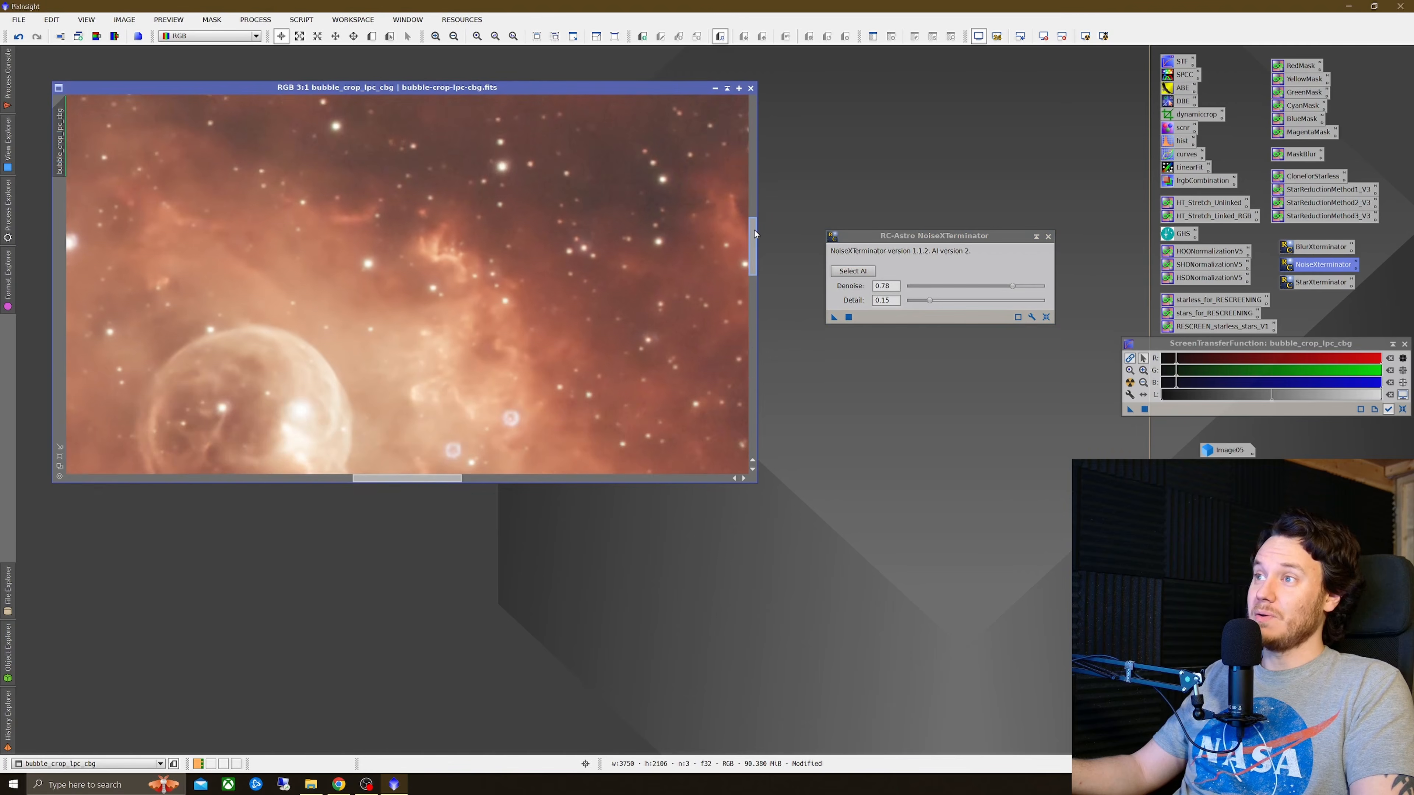
# Step: Zoom into the star field background and toggle undo and redo of NoiseXTerminator to compare background noise
pyautogui.scroll(-4, 575, 259)
pyautogui.scroll(6, 323, 236)
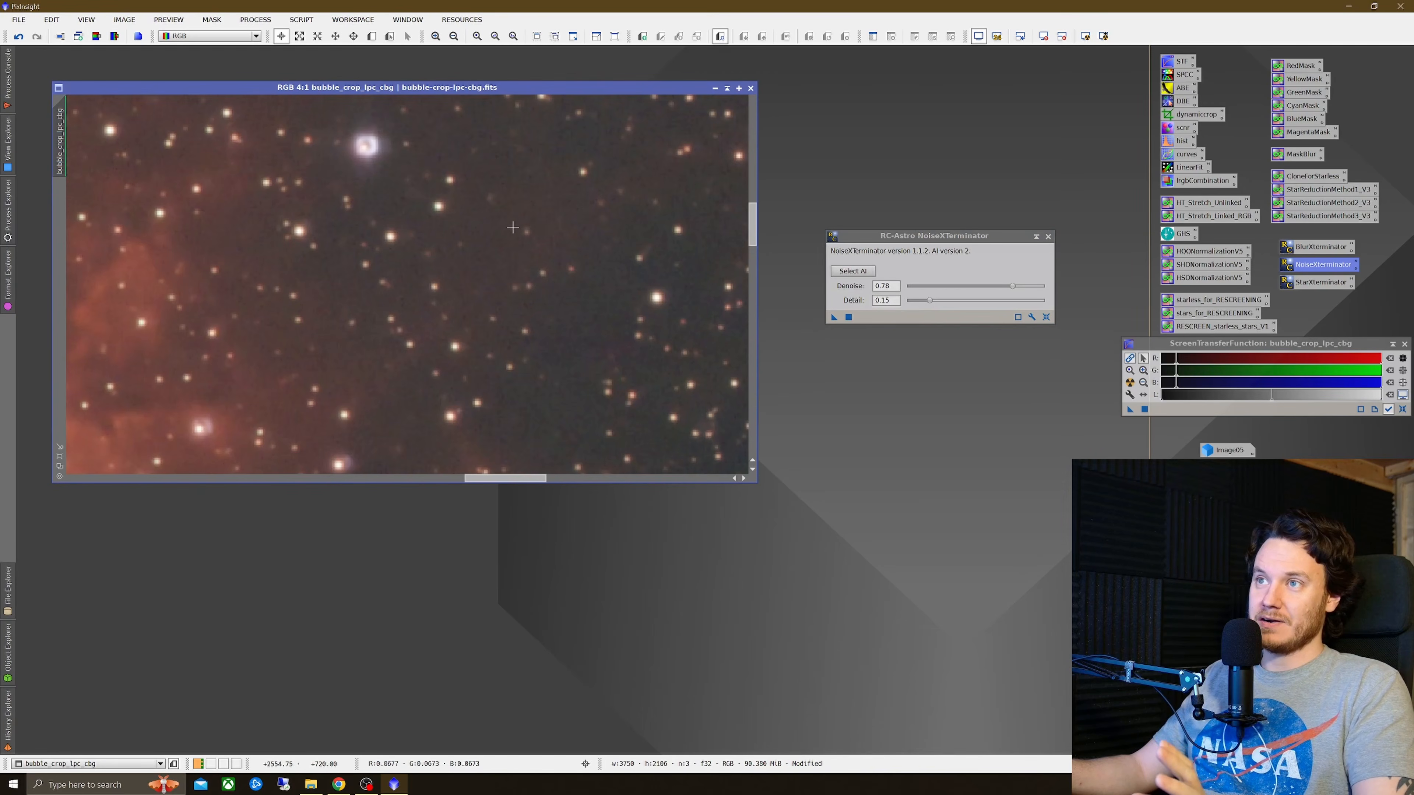
pyautogui.scroll(2, 364, 276)
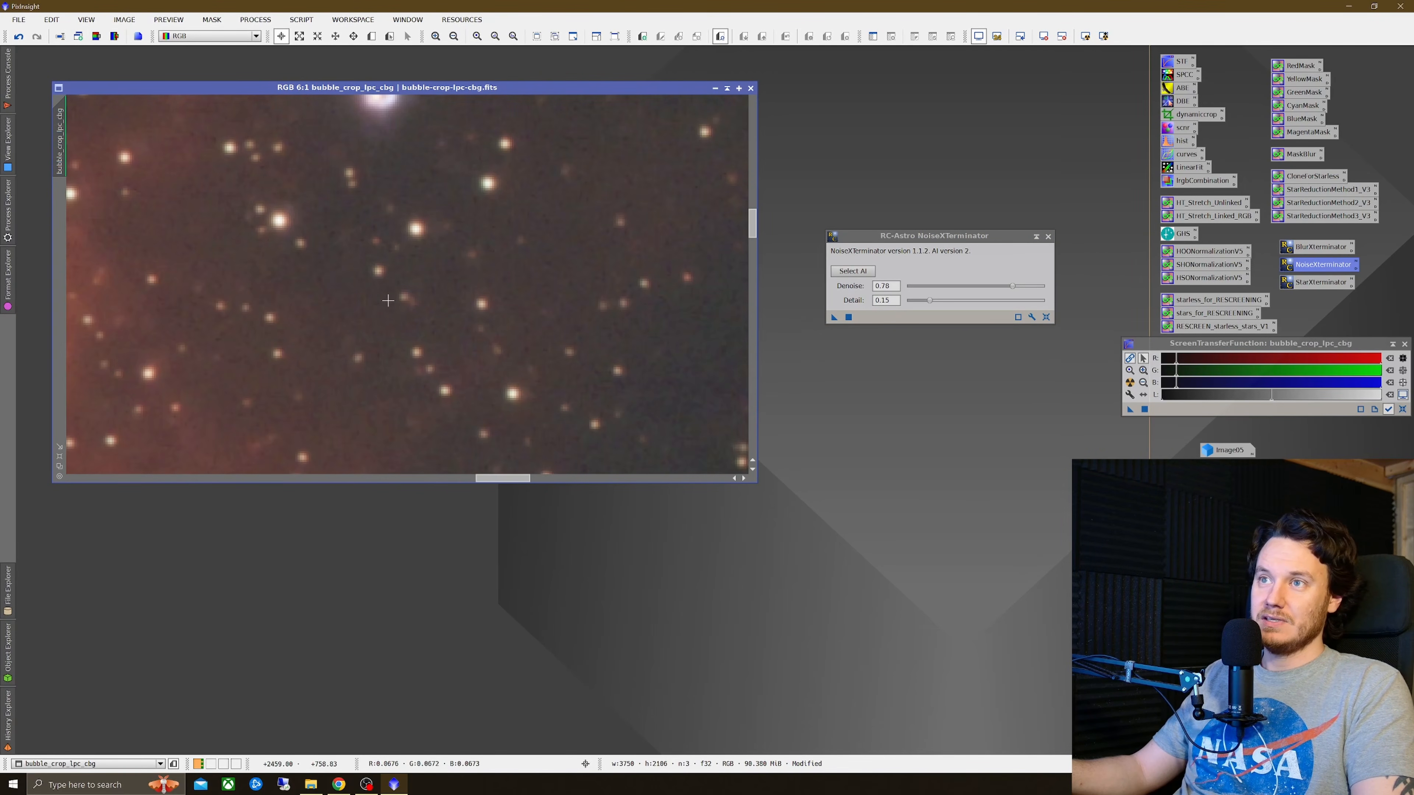
pyautogui.rightClick(444, 281)
pyautogui.click(507, 292)
pyautogui.rightClick(509, 291)
pyautogui.click(546, 319)
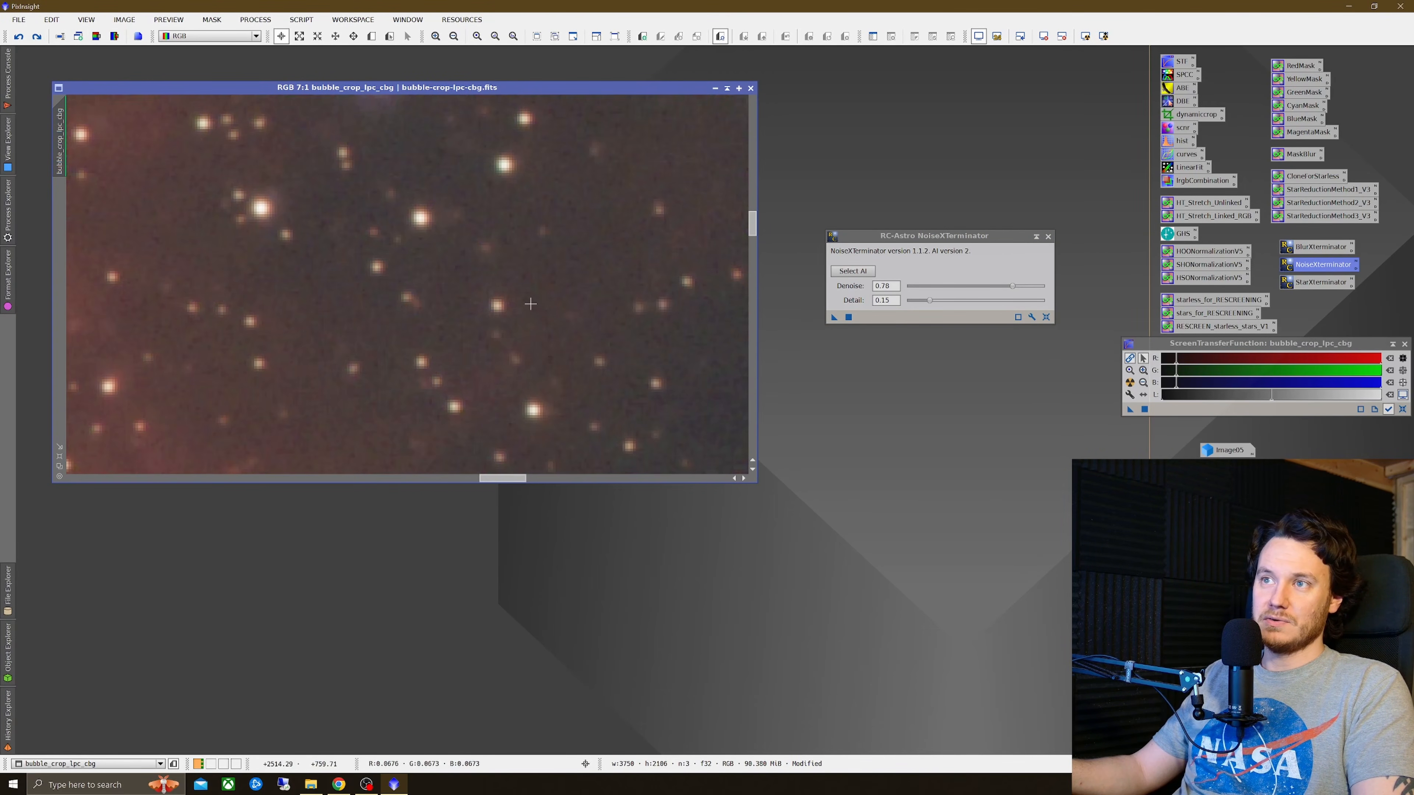
pyautogui.rightClick(524, 297)
pyautogui.click(548, 311)
pyautogui.rightClick(553, 308)
pyautogui.click(562, 334)
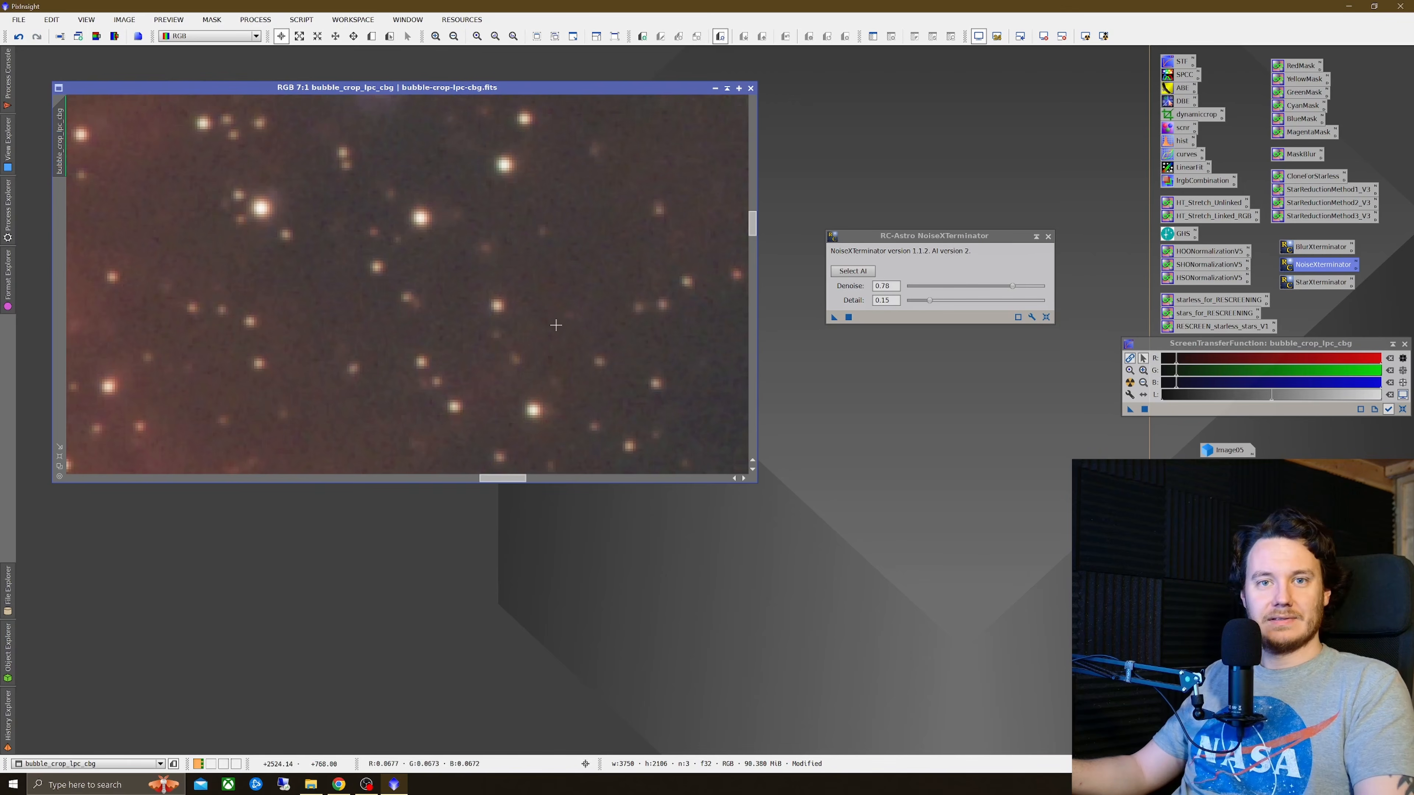
pyautogui.scroll(-2, 555, 325)
pyautogui.scroll(-5, 487, 329)
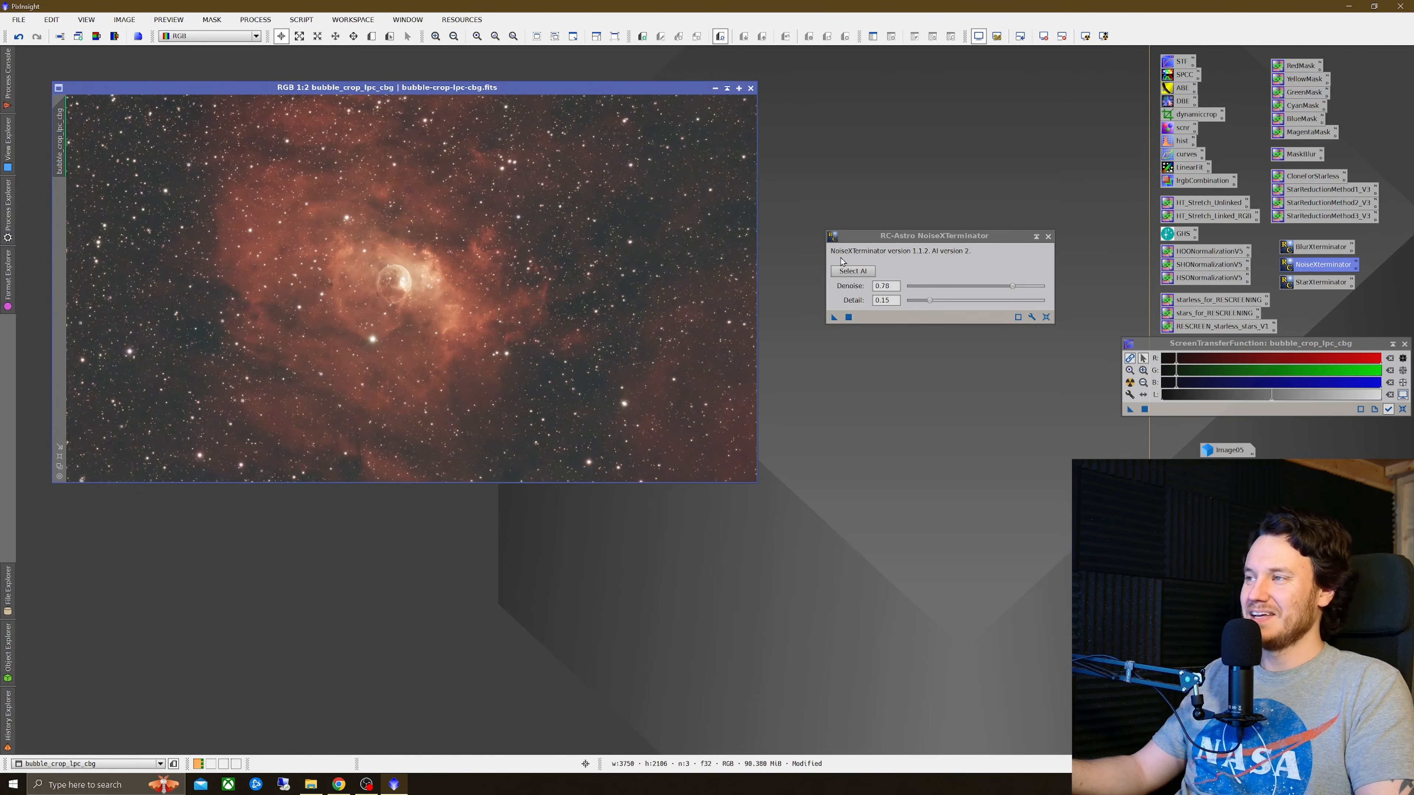
# Step: Close NoiseXTerminator and reset the screen stretch on bubble_crop_lpc_cbg
pyautogui.click(1046, 237)
pyautogui.moveTo(568, 89)
pyautogui.mouseDown()
pyautogui.moveTo(557, 77)
pyautogui.moveTo(562, 89)
pyautogui.mouseUp()
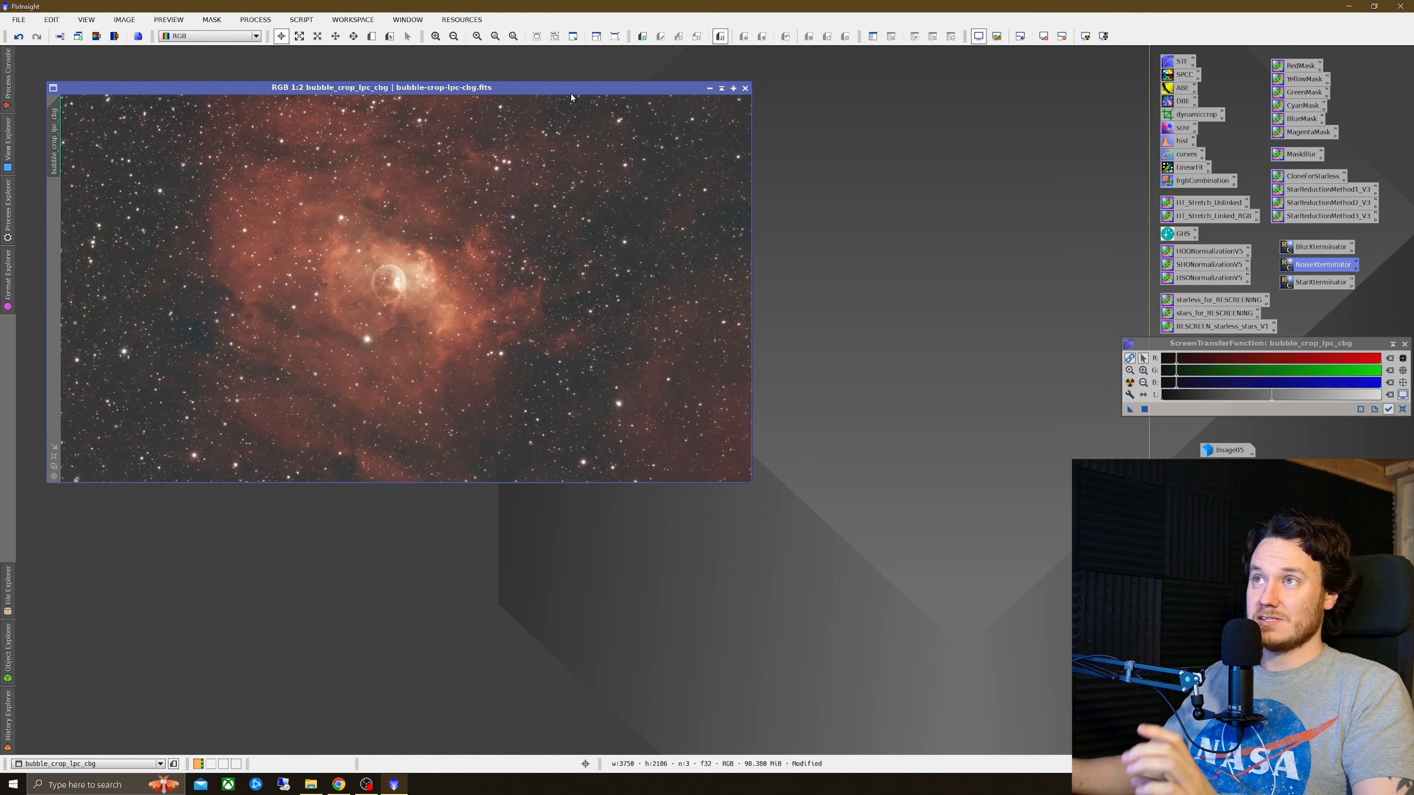
pyautogui.click(1403, 410)
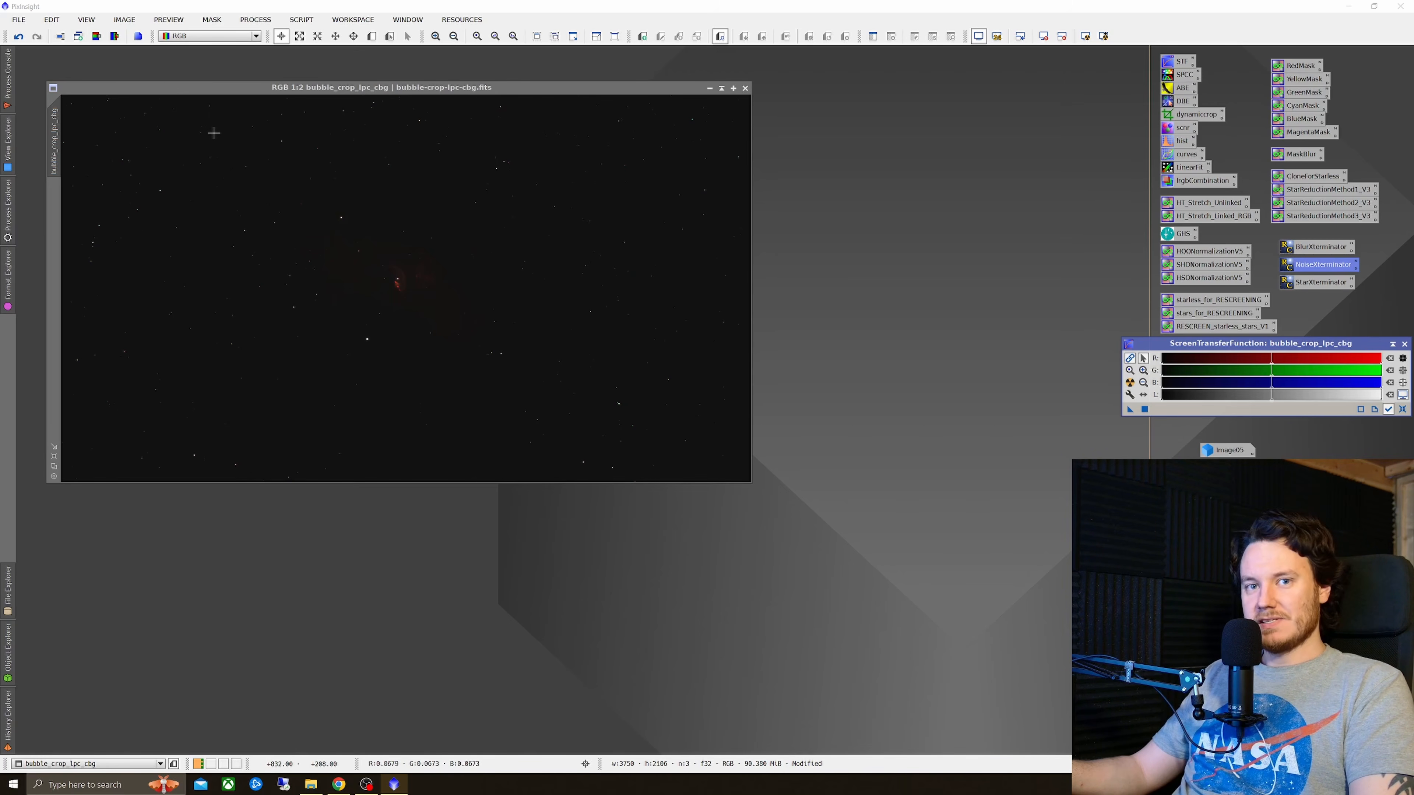
# Step: Split bubble_crop_lpc_cbg into separate R, G and B channel images and tile the windows
pyautogui.click(114, 35)
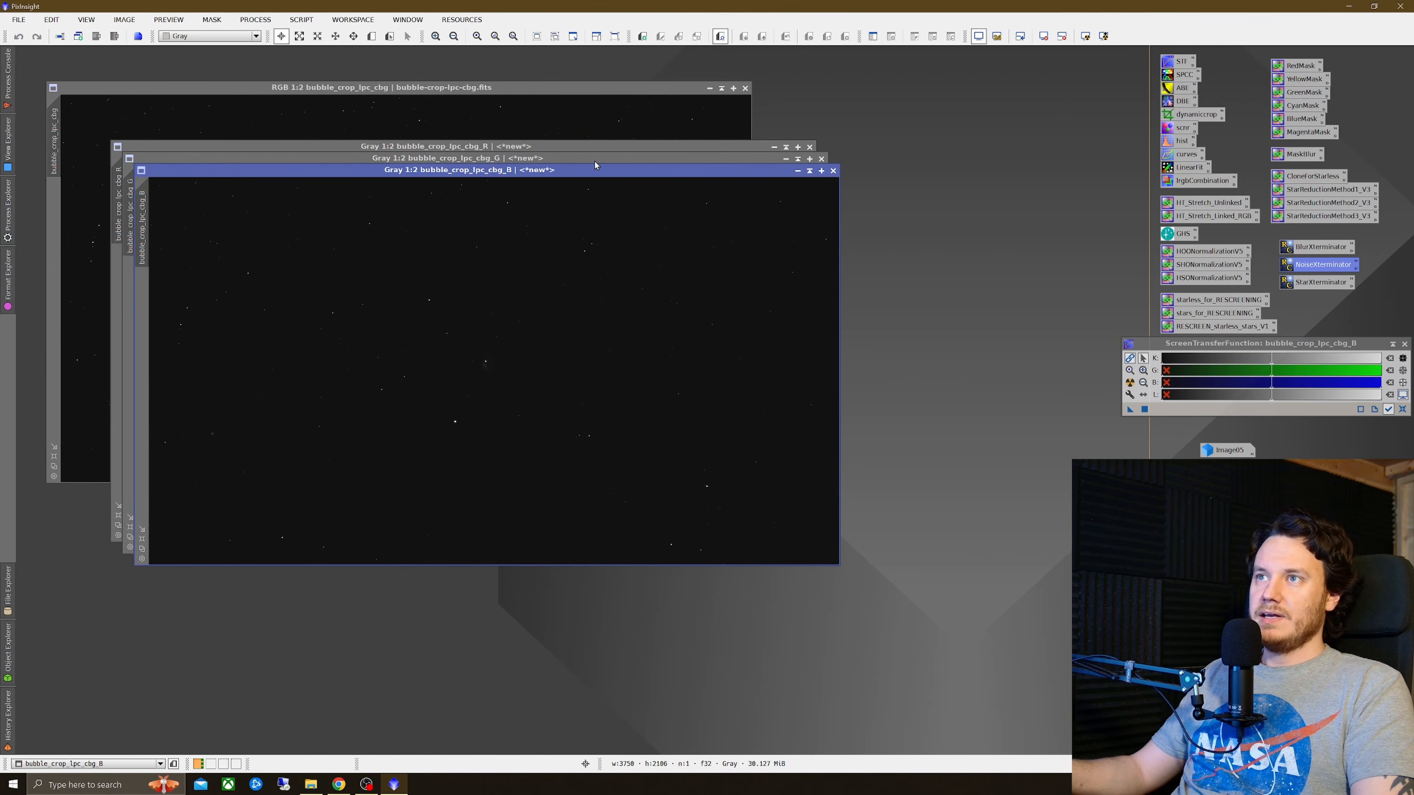
pyautogui.click(710, 88)
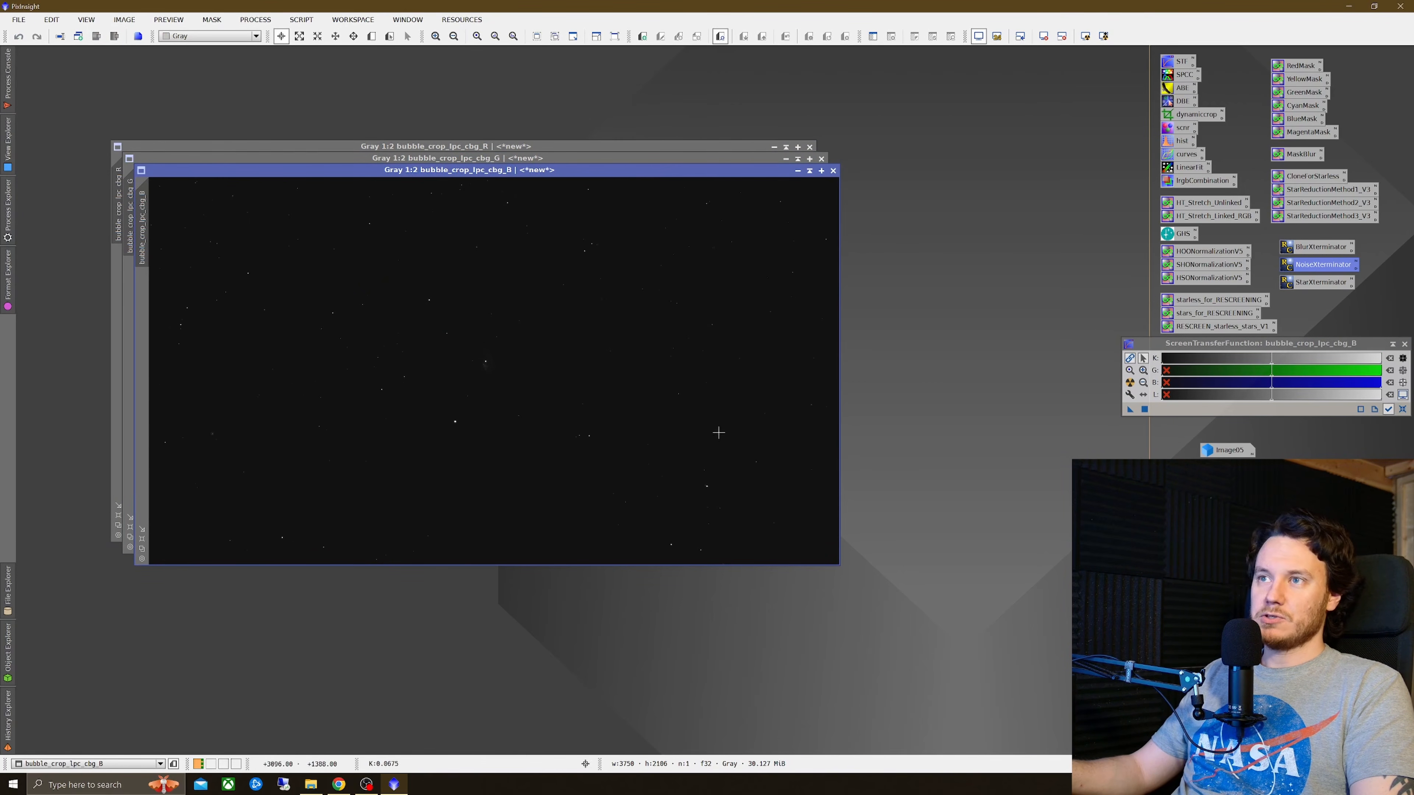
pyautogui.moveTo(532, 148); pyautogui.dragTo(466, 89)
pyautogui.click(407, 19)
pyautogui.click(434, 66)
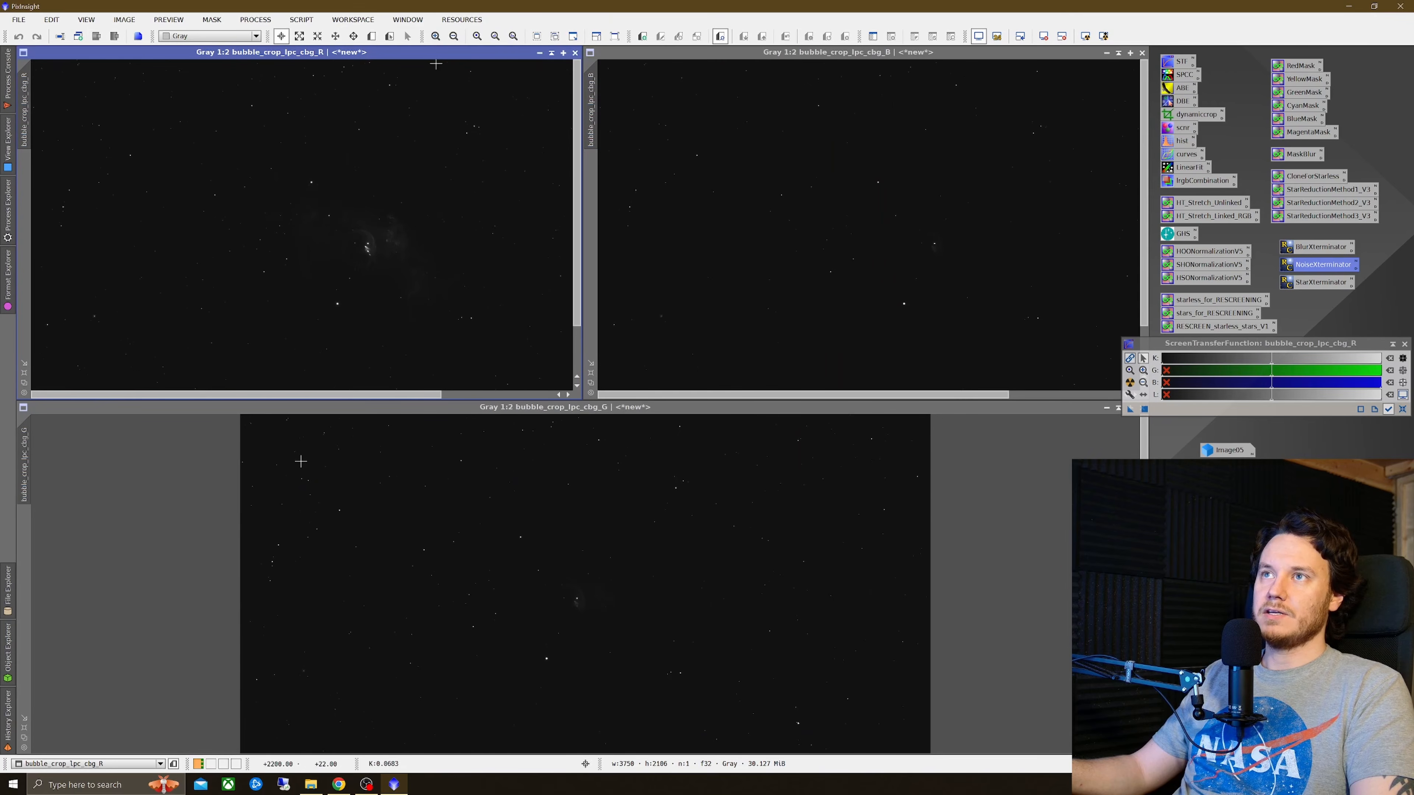
# Step: Apply an automatic screen stretch to each of the three channel images
pyautogui.scroll(-1, 591, 490)
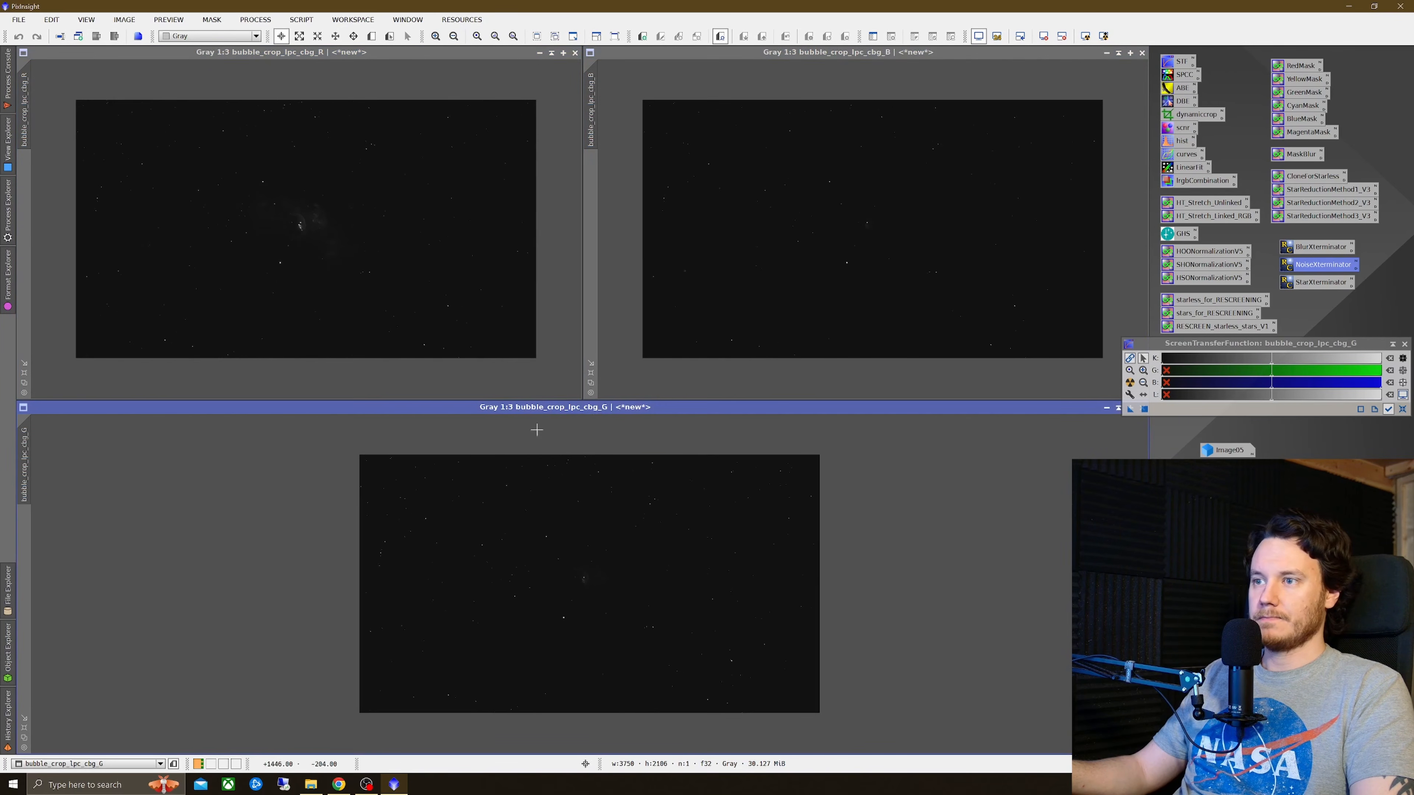
pyautogui.click(514, 250)
pyautogui.click(1130, 382)
pyautogui.click(1002, 250)
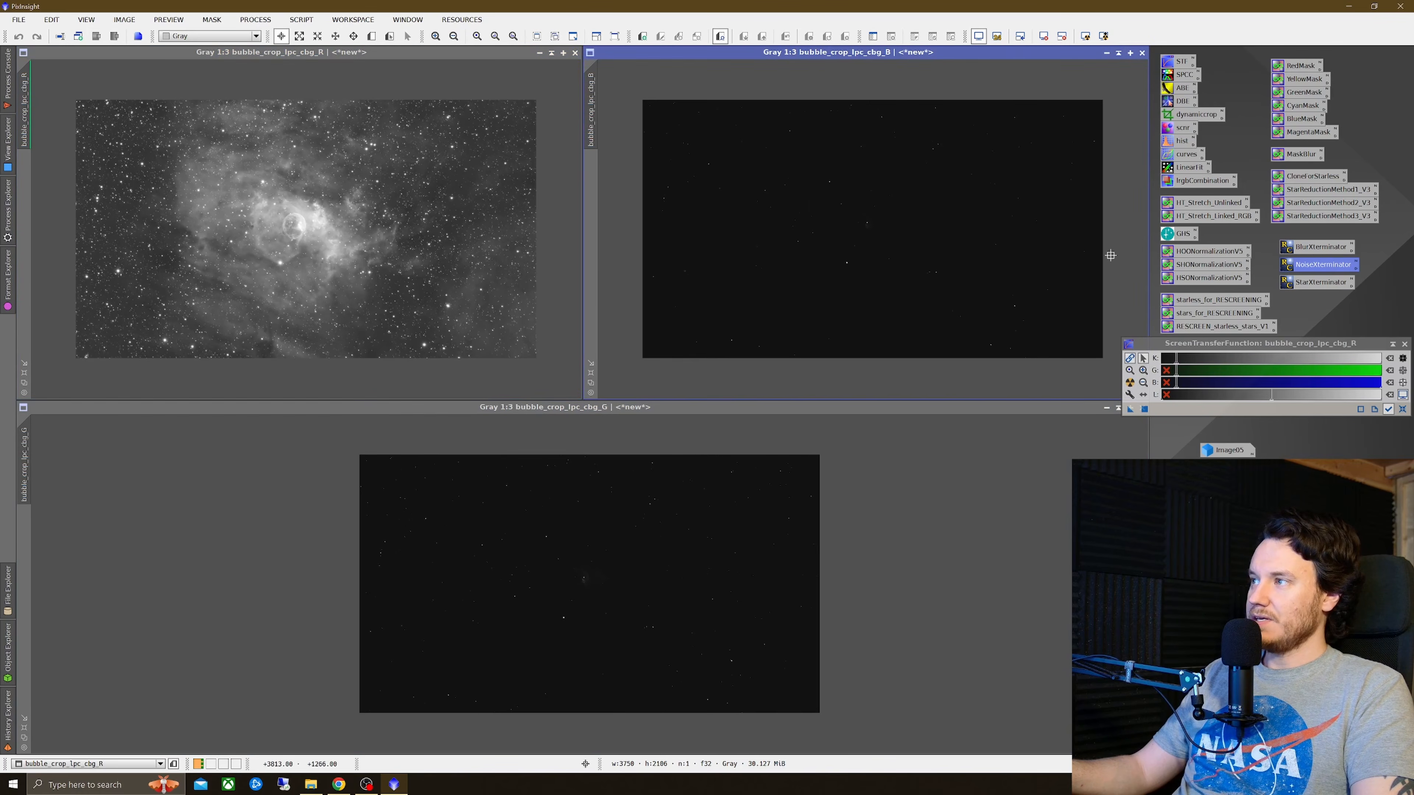
pyautogui.click(1130, 382)
pyautogui.click(767, 527)
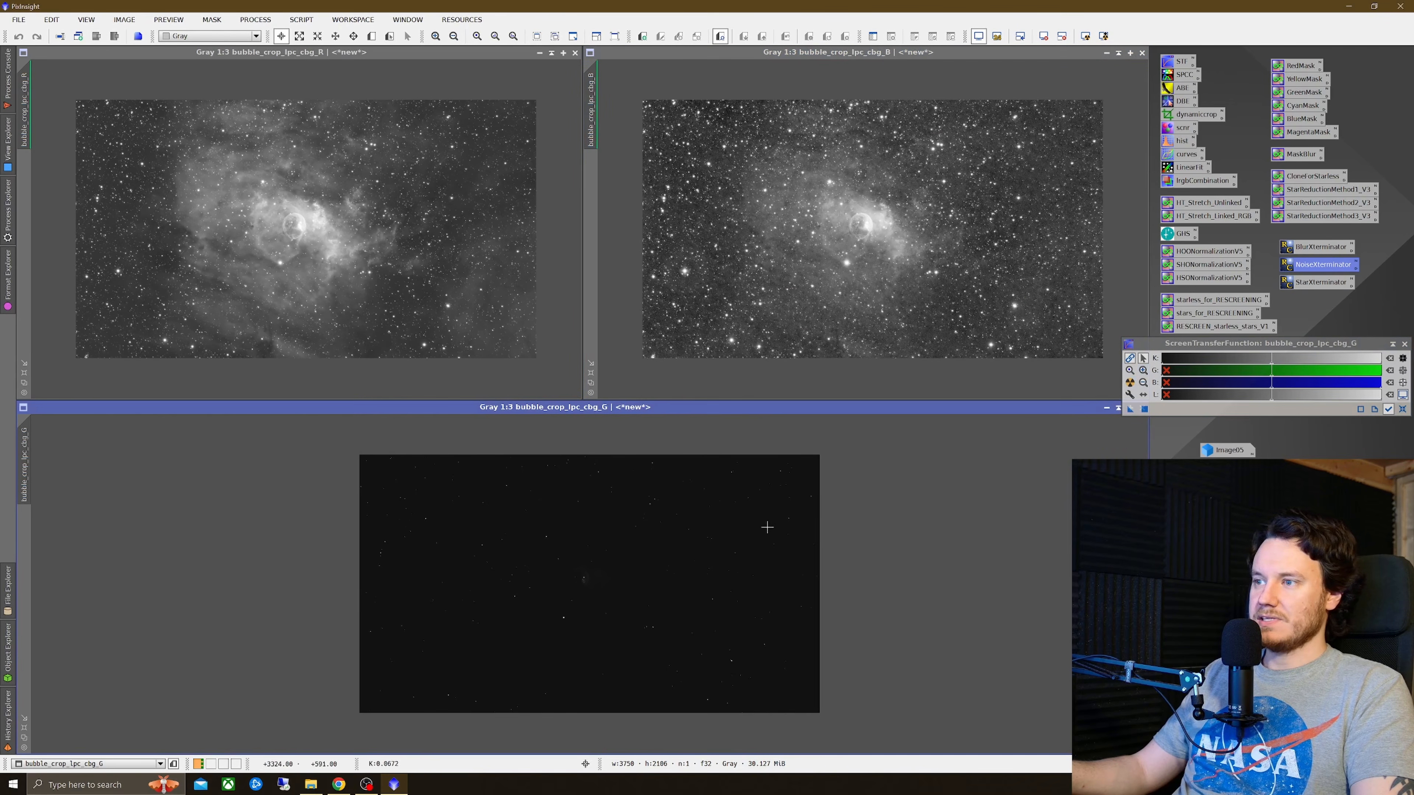
pyautogui.click(1130, 382)
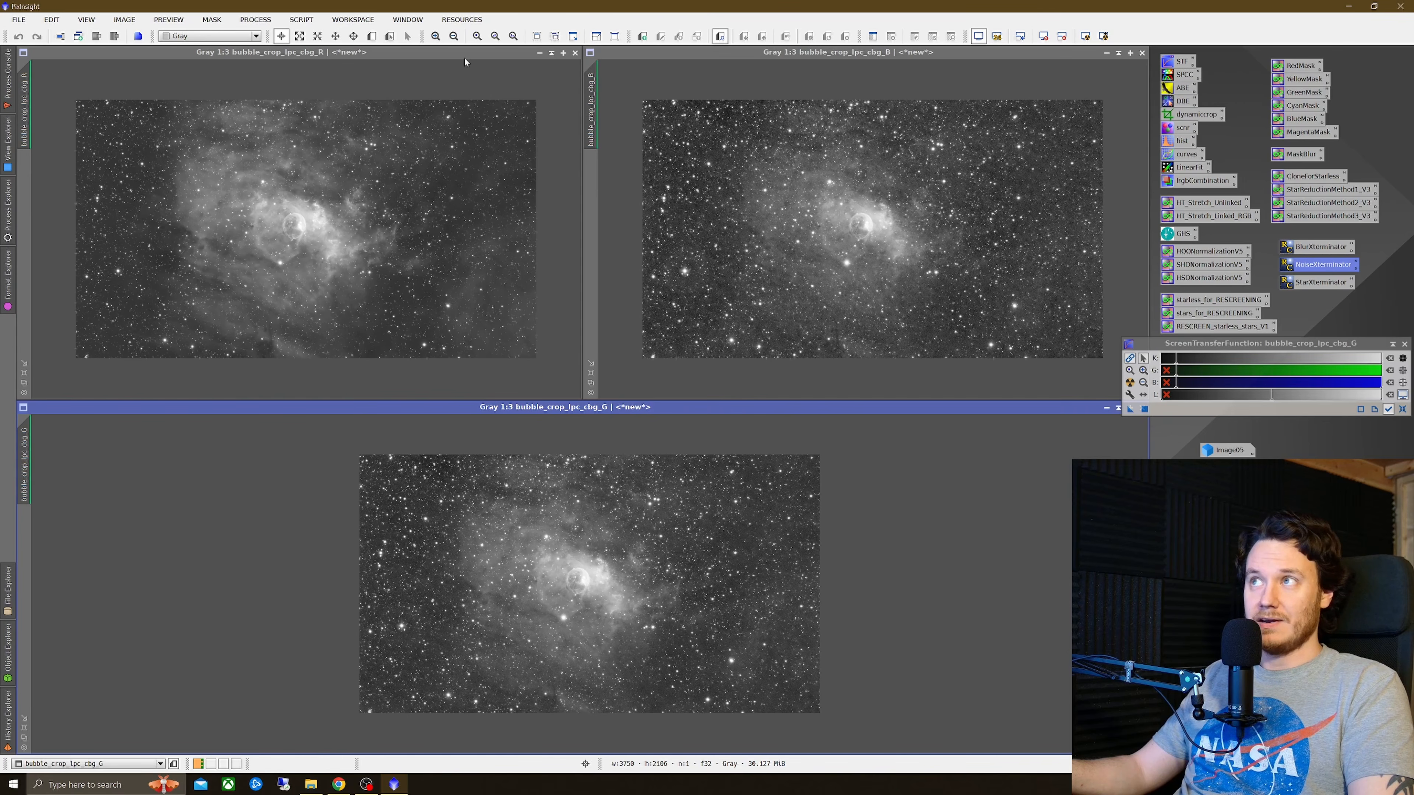
# Step: Rename the red, green and blue channel images to r, g and b
pyautogui.rightClick(264, 202)
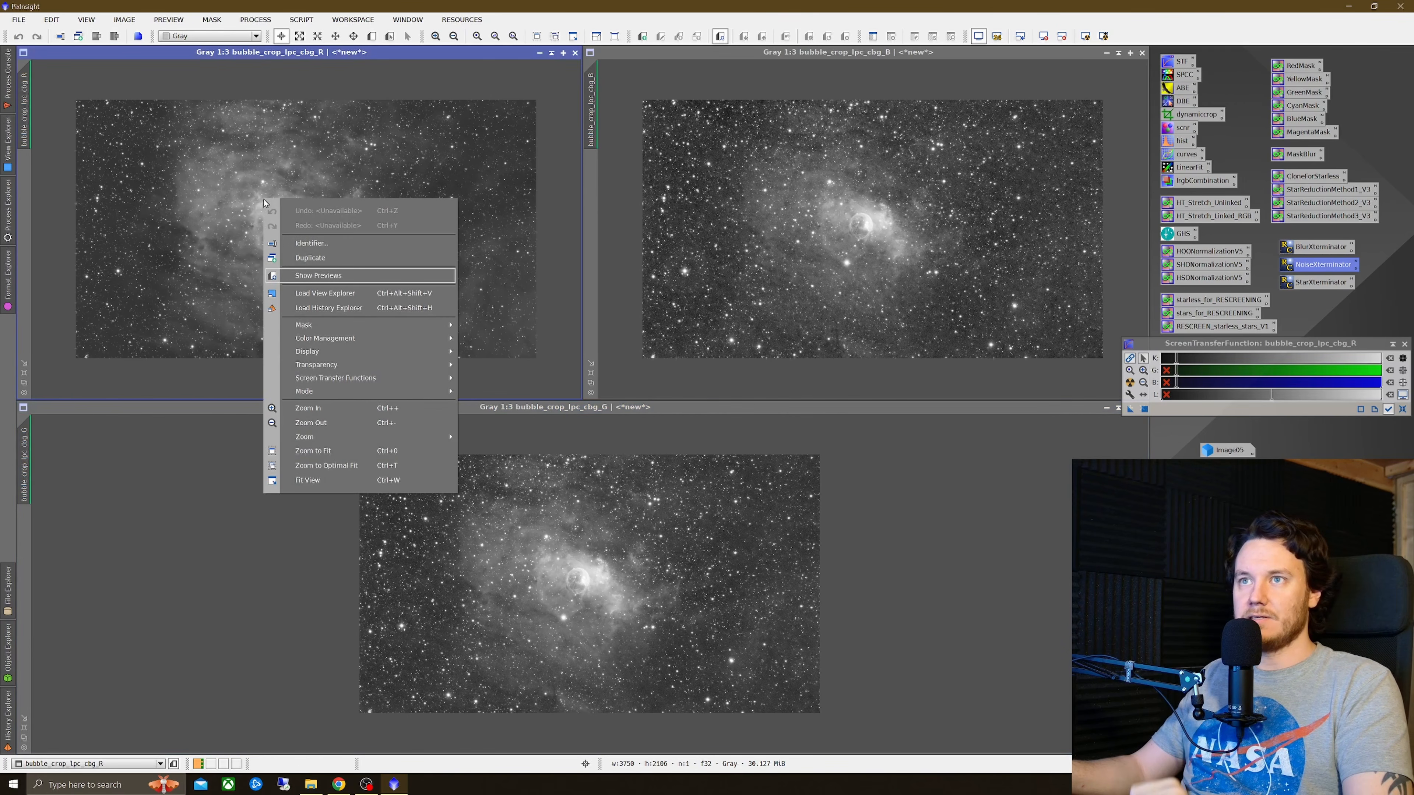
pyautogui.click(310, 243)
pyautogui.write('r')
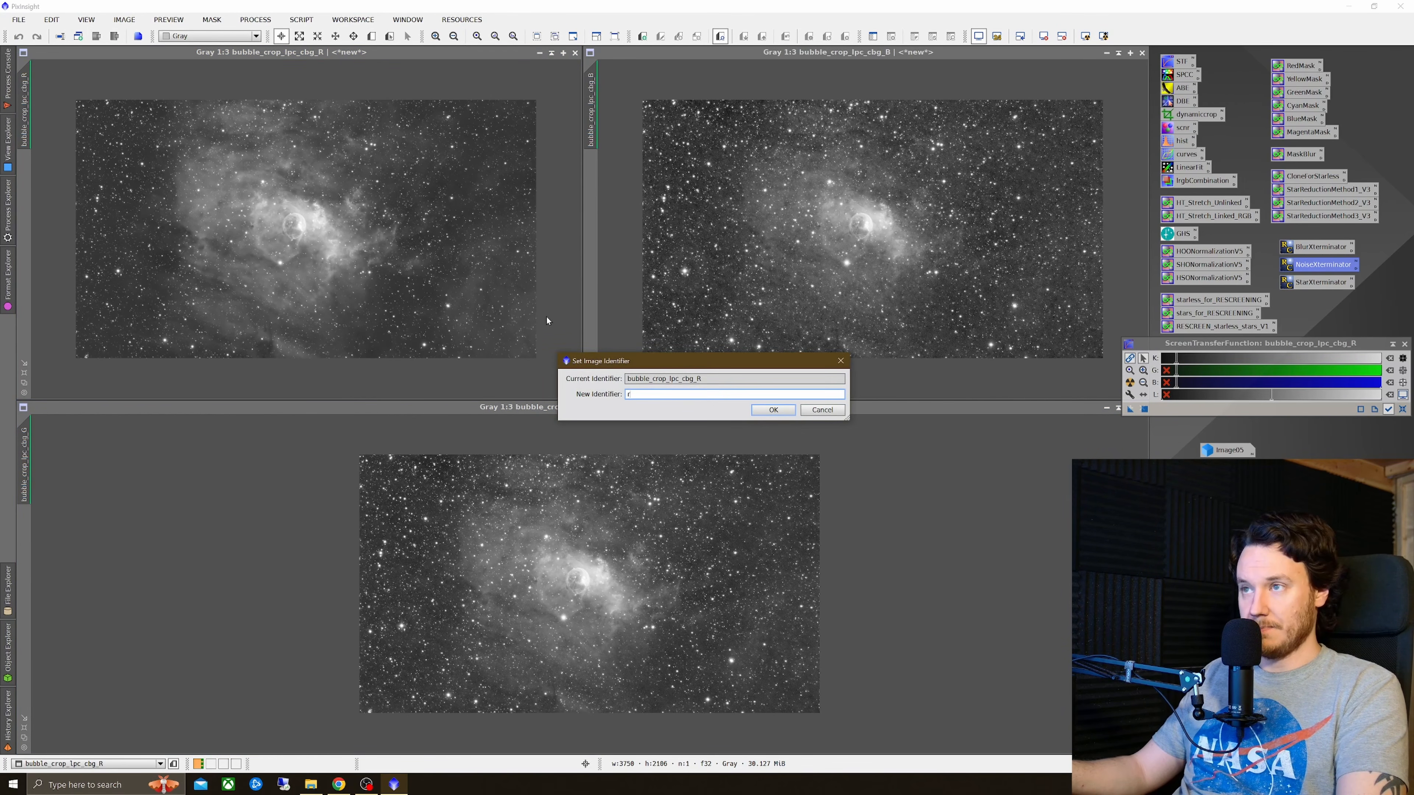
pyautogui.click(774, 410)
pyautogui.rightClick(741, 433)
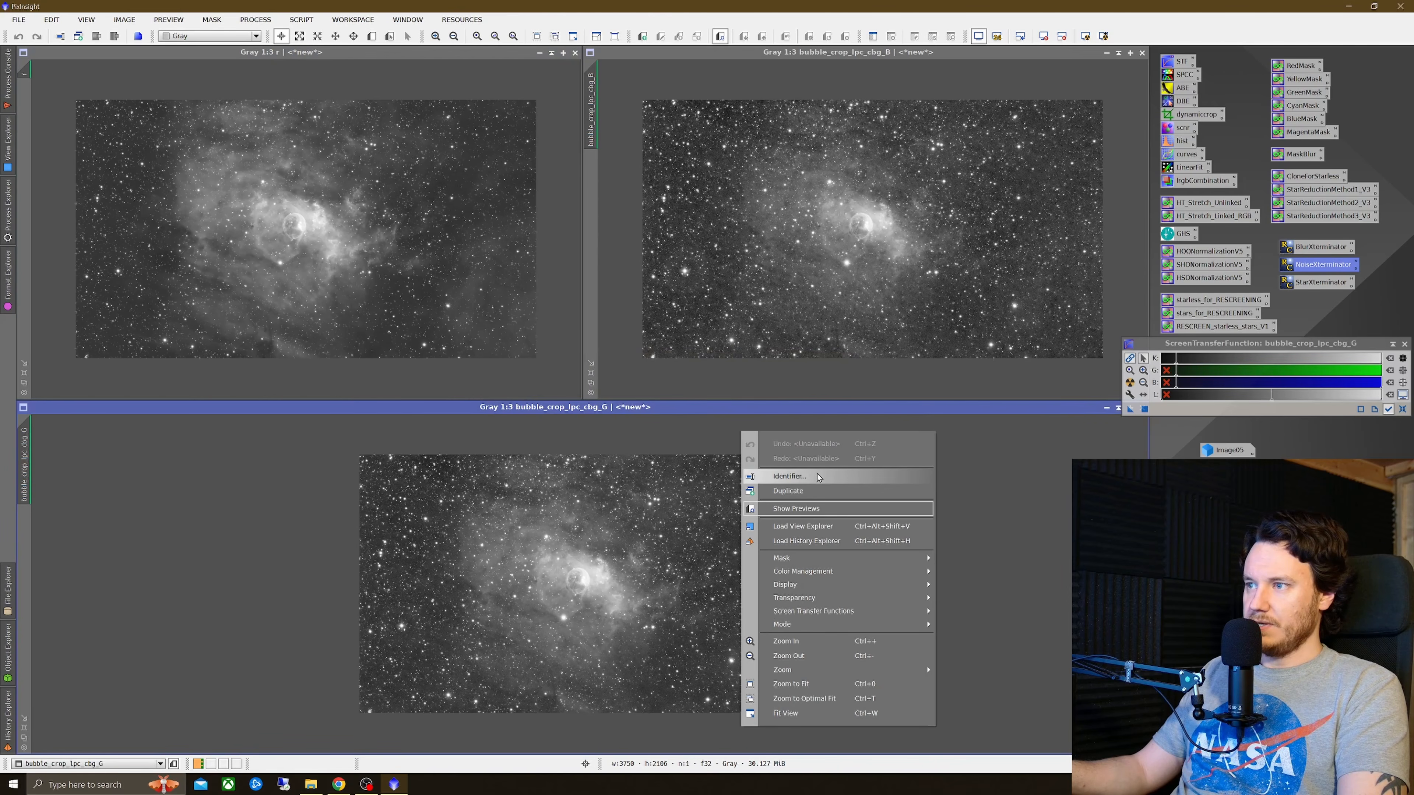
pyautogui.click(789, 476)
pyautogui.write('g')
pyautogui.click(773, 410)
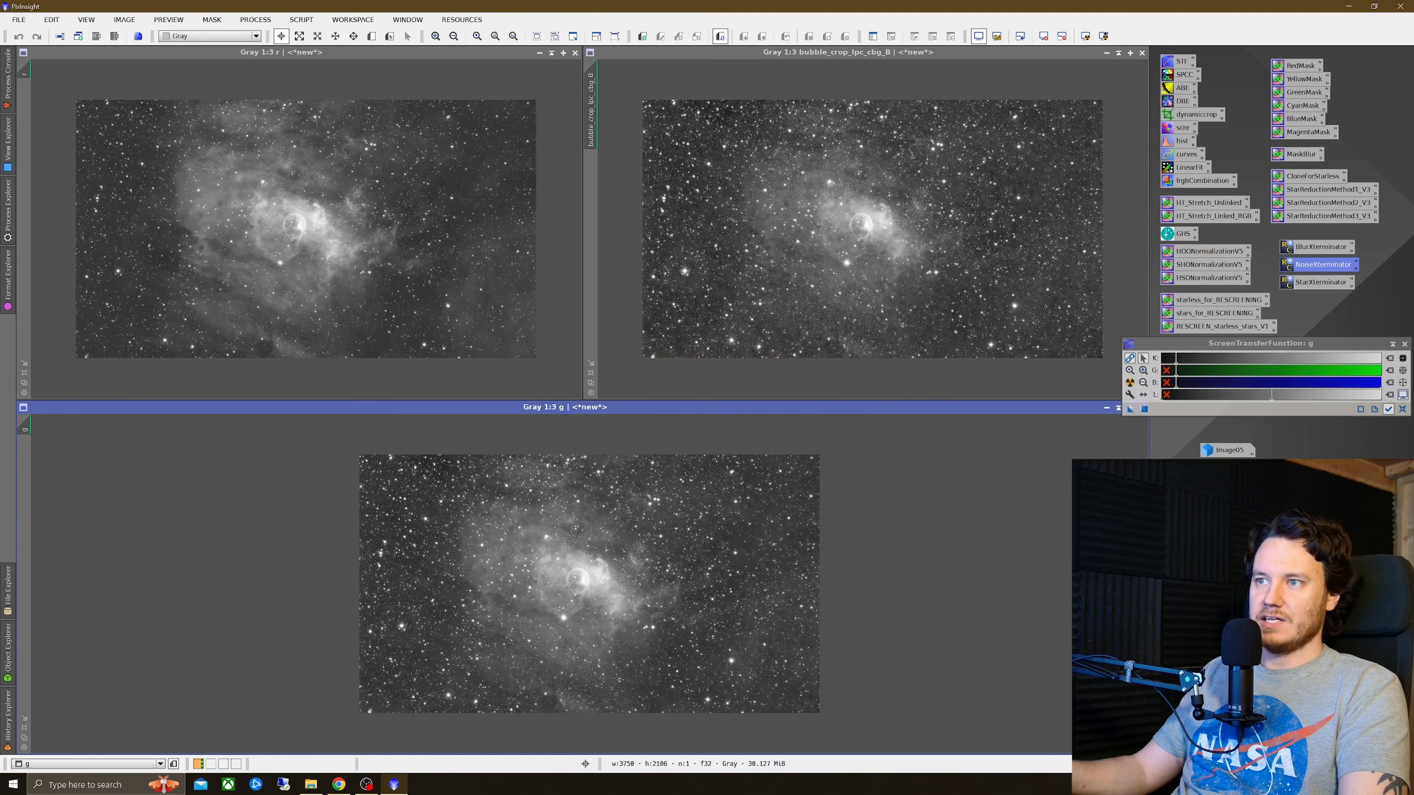
pyautogui.rightClick(785, 209)
pyautogui.click(844, 255)
pyautogui.write('b')
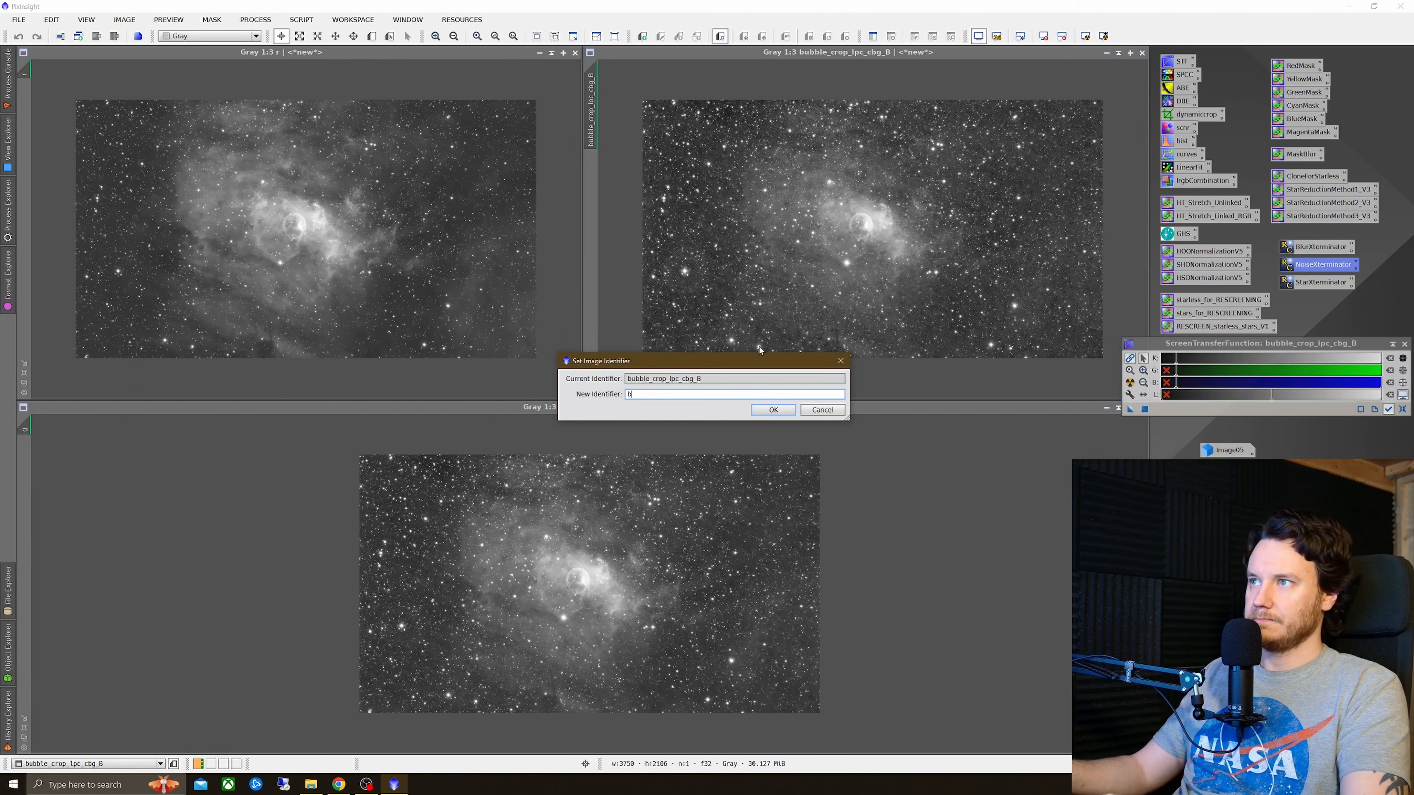
pyautogui.click(773, 410)
# Step: Zoom into the channel images around the bubble and compare their detail and noise
pyautogui.scroll(3, 267, 238)
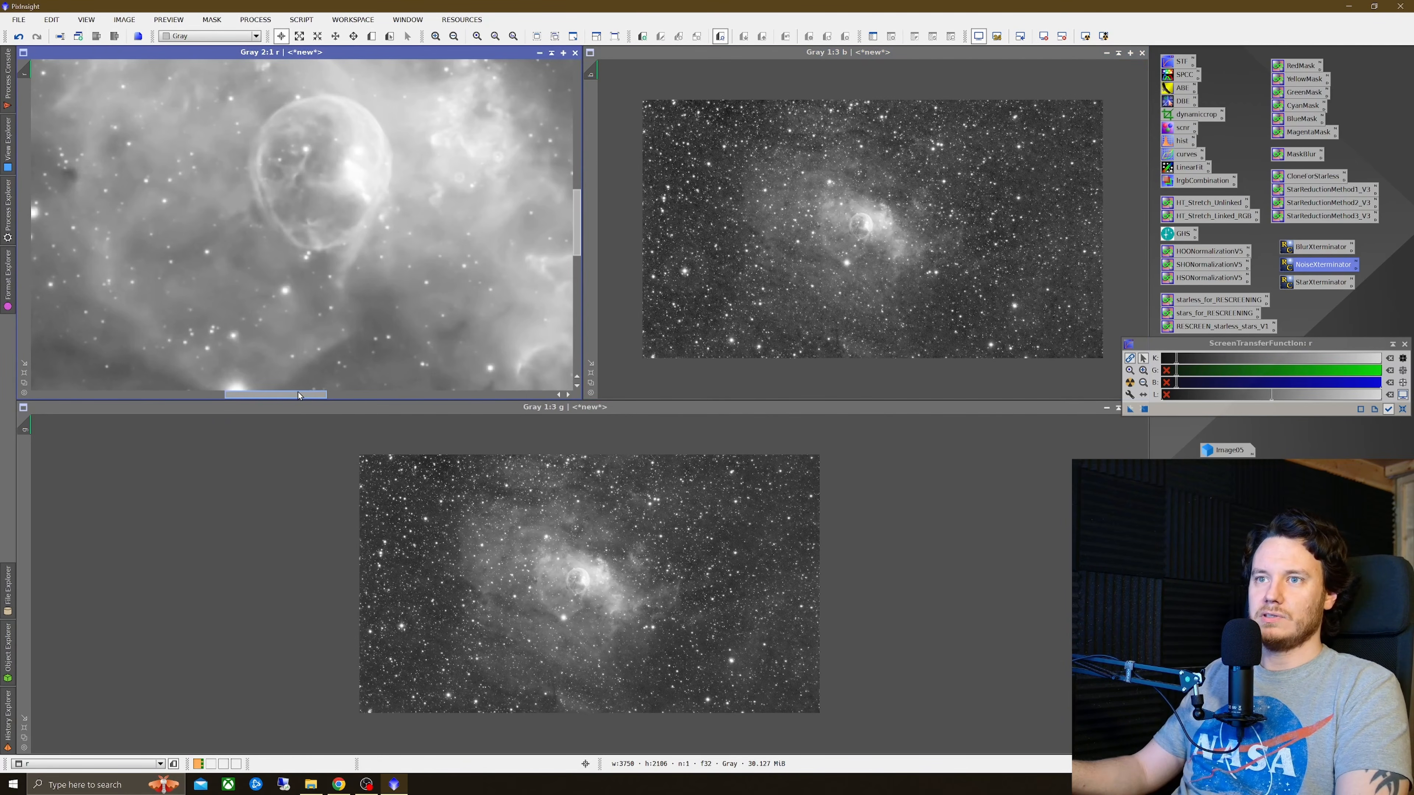
pyautogui.moveTo(299, 394); pyautogui.dragTo(336, 400)
pyautogui.scroll(-1, 359, 245)
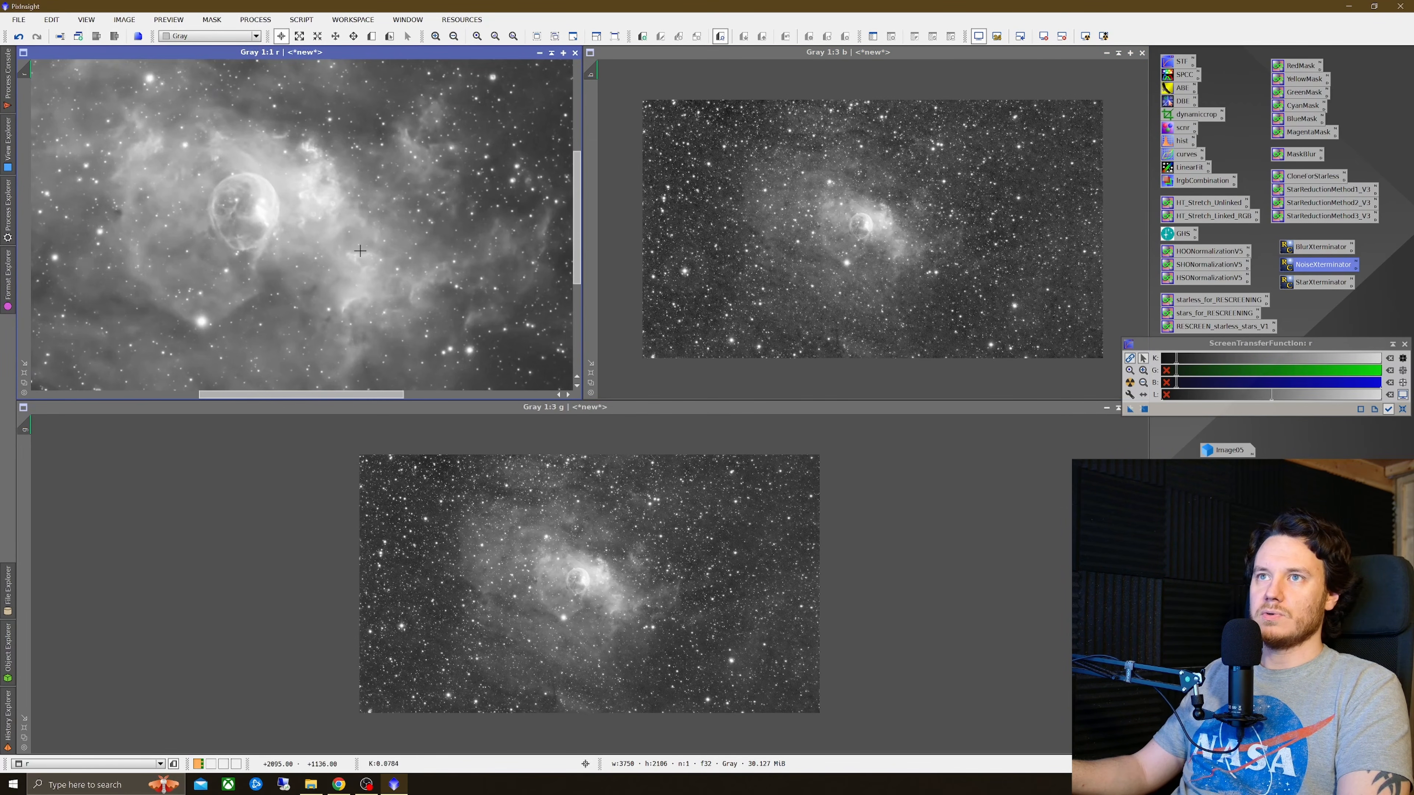
pyautogui.scroll(1, 355, 200)
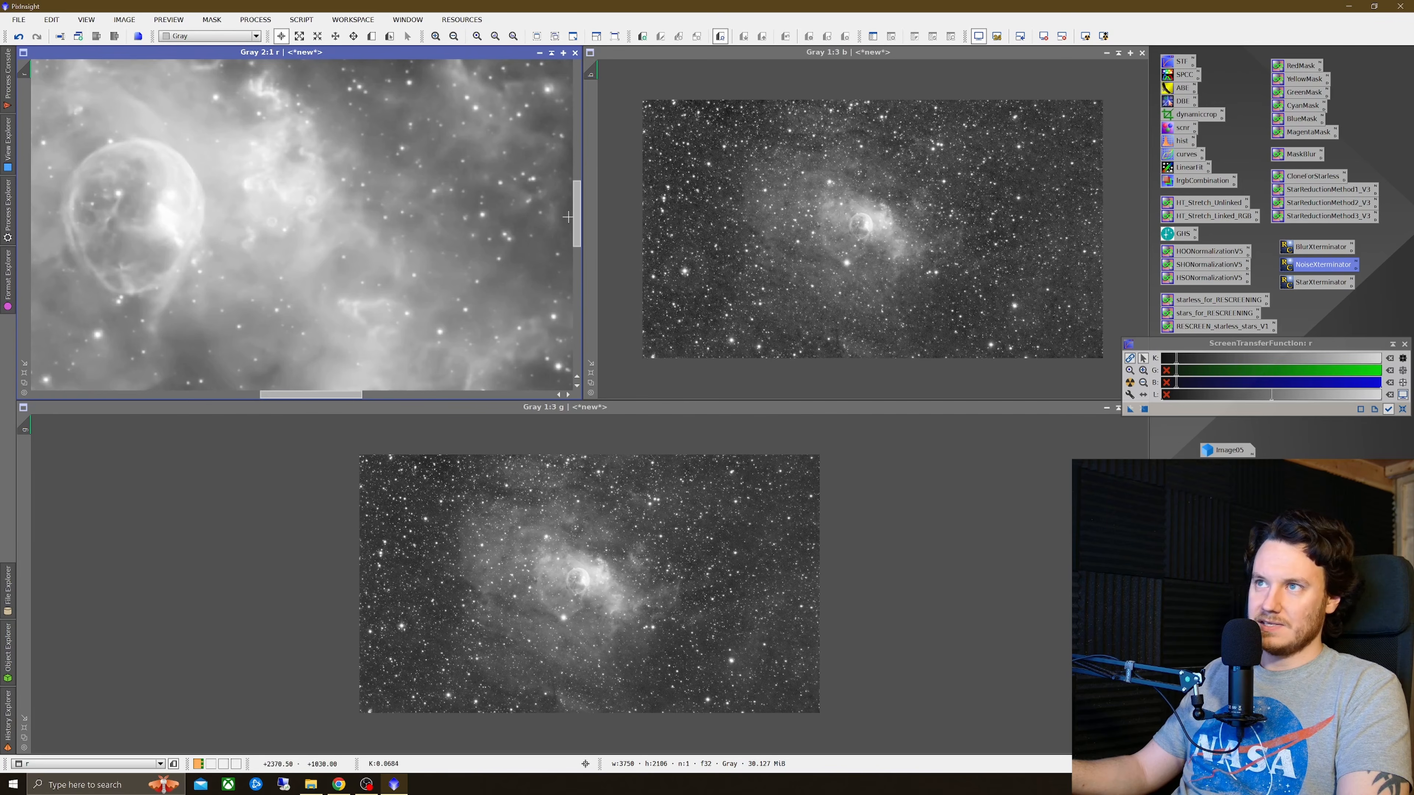
pyautogui.moveTo(578, 222); pyautogui.dragTo(579, 195)
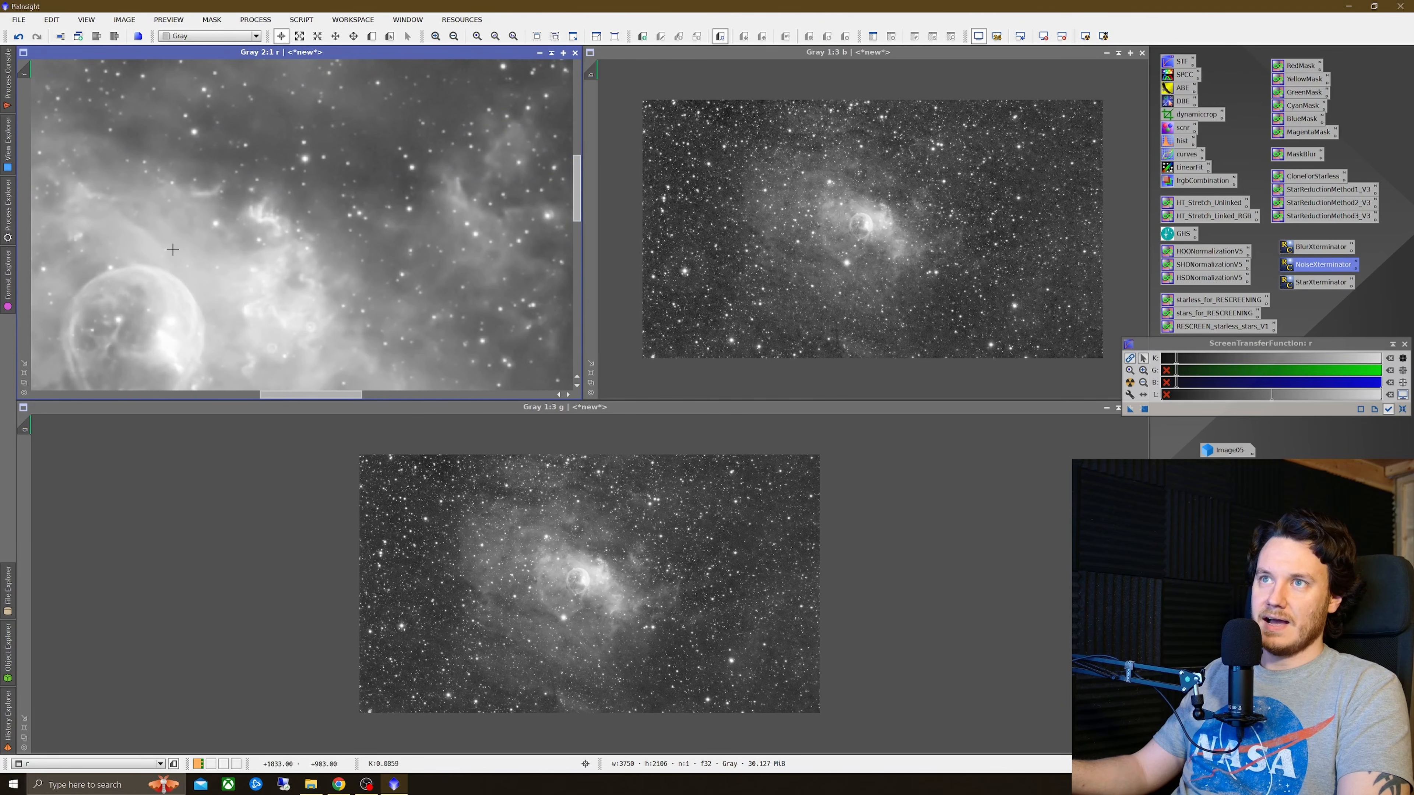
pyautogui.moveTo(553, 101); pyautogui.dragTo(25, 429)
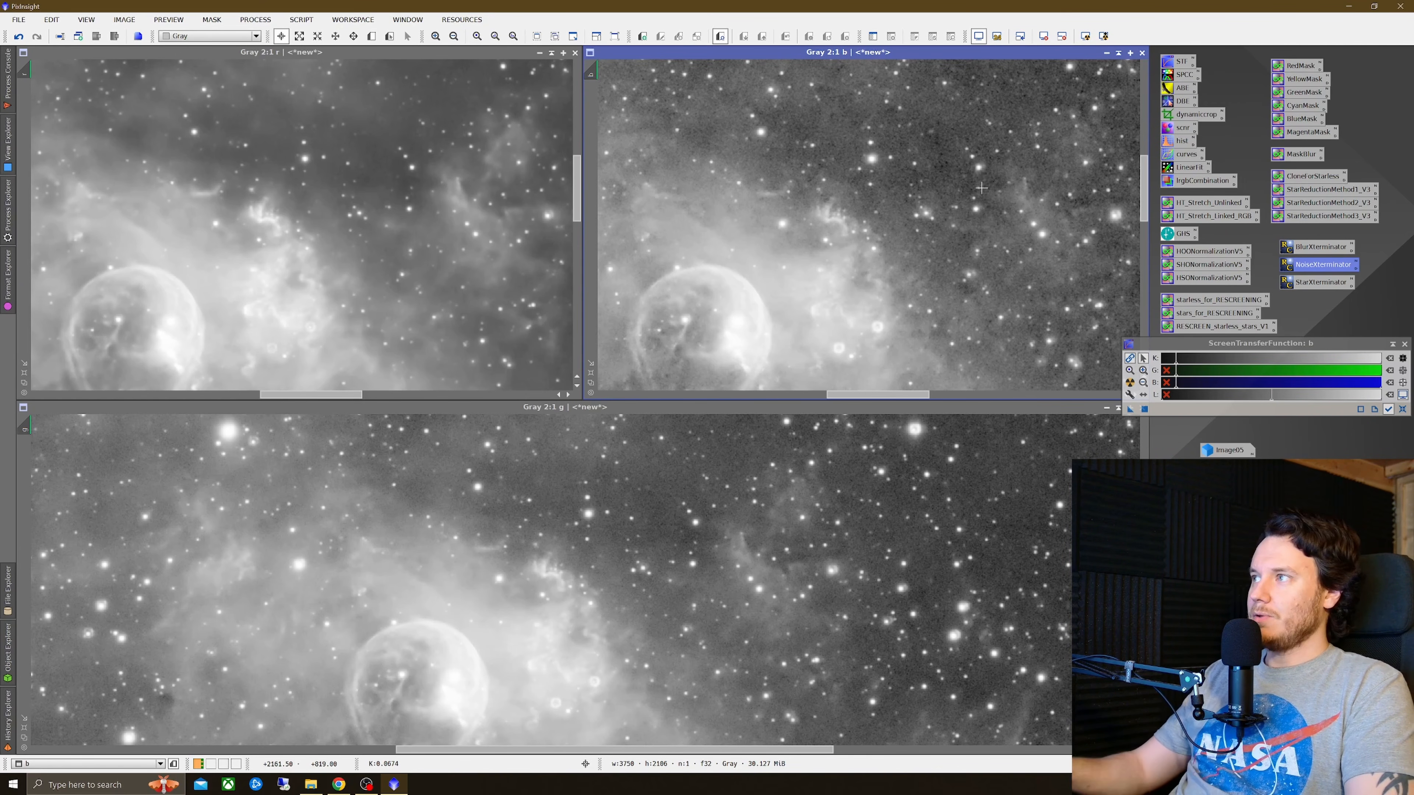
pyautogui.moveTo(1146, 193); pyautogui.dragTo(1146, 123)
pyautogui.scroll(-3, 992, 179)
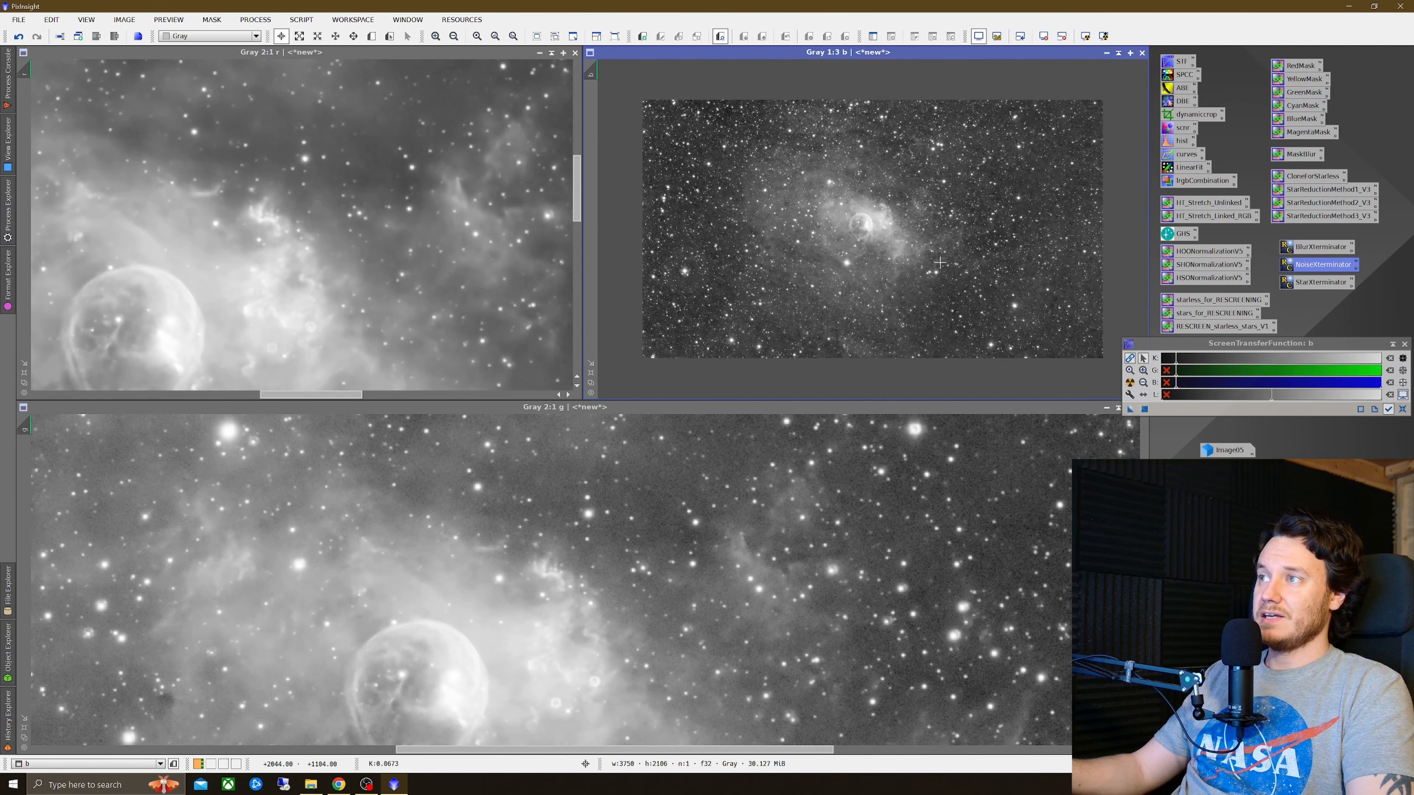
# Step: Close the blue channel image, zoom r and g back out and reset their screen stretch
pyautogui.click(1142, 53)
pyautogui.click(788, 432)
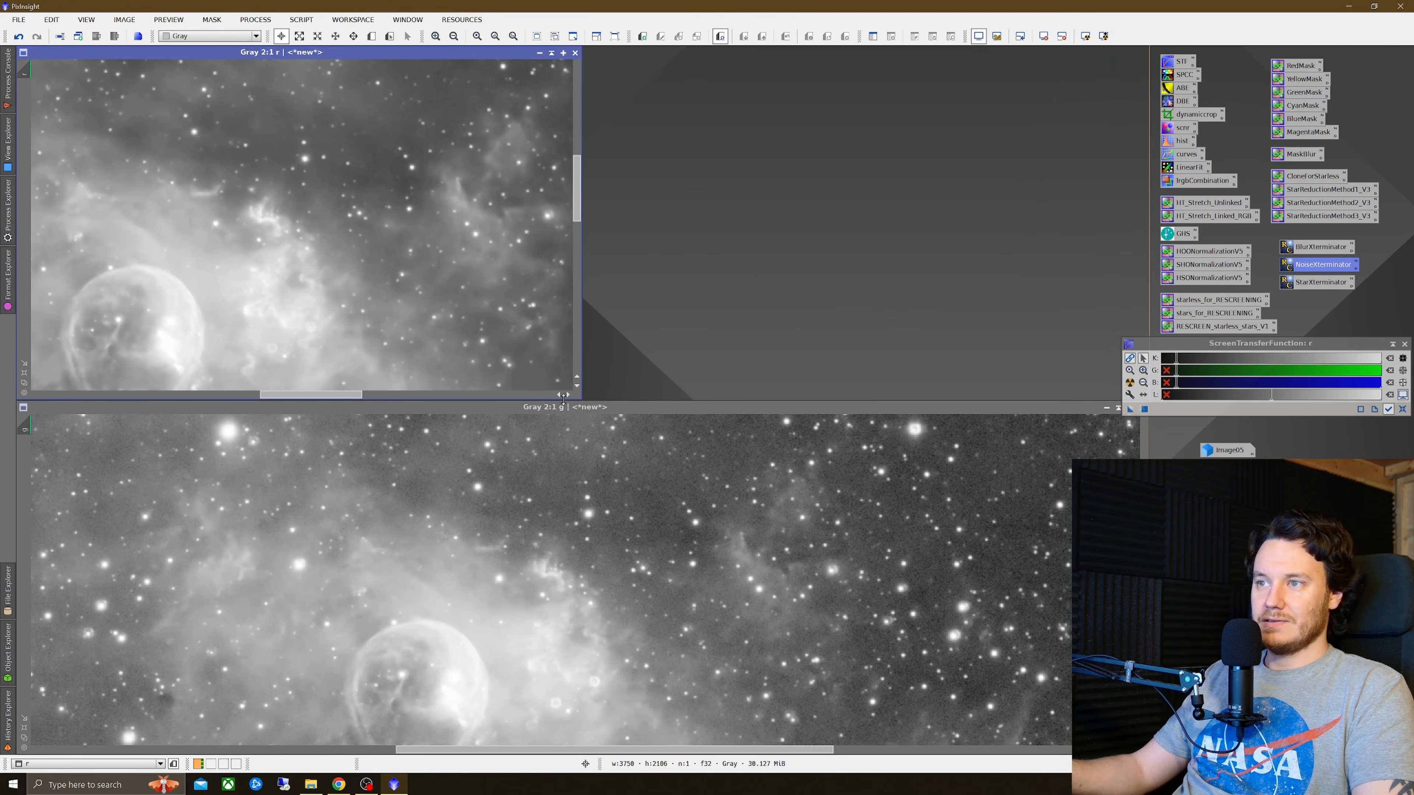
pyautogui.scroll(-3, 350, 281)
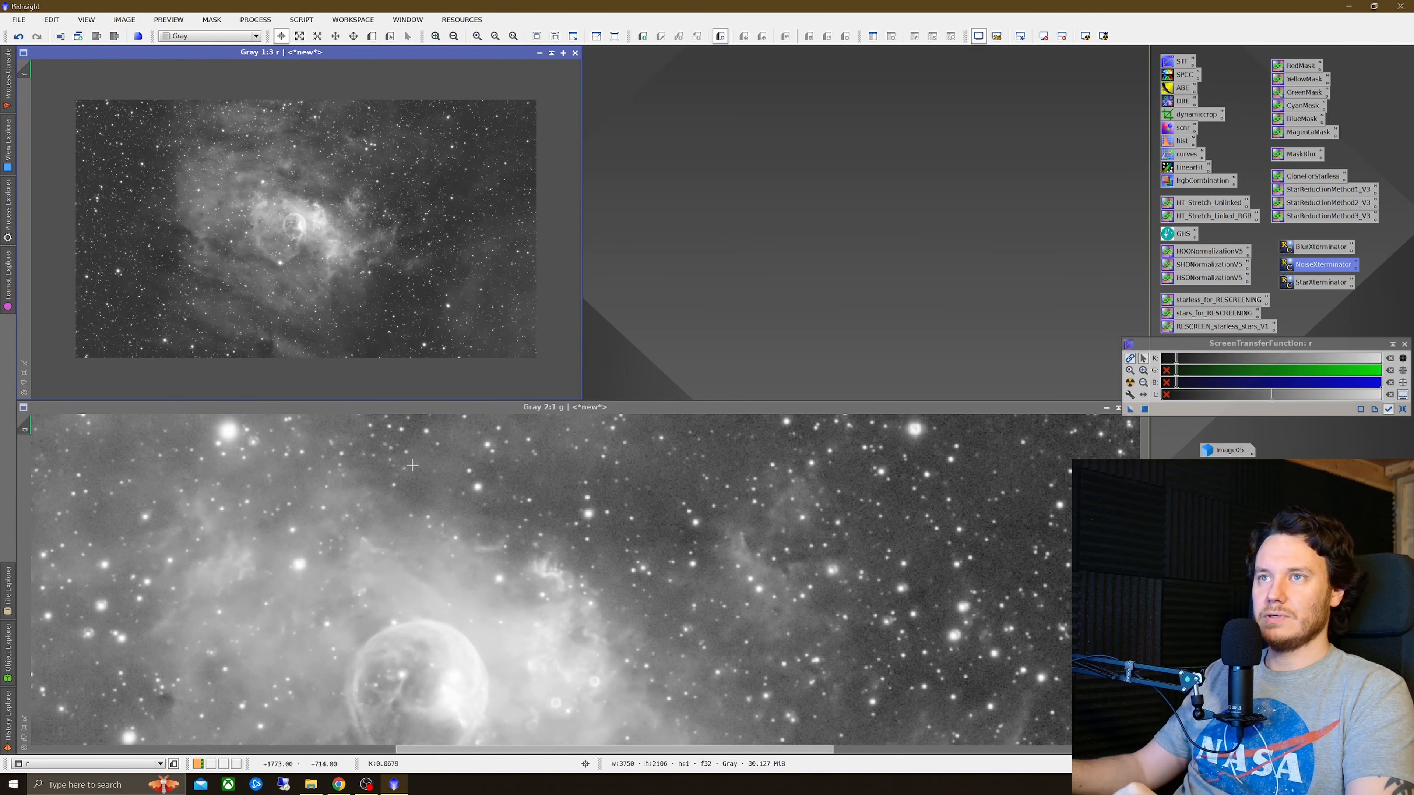
pyautogui.click(519, 521)
pyautogui.scroll(-3, 519, 522)
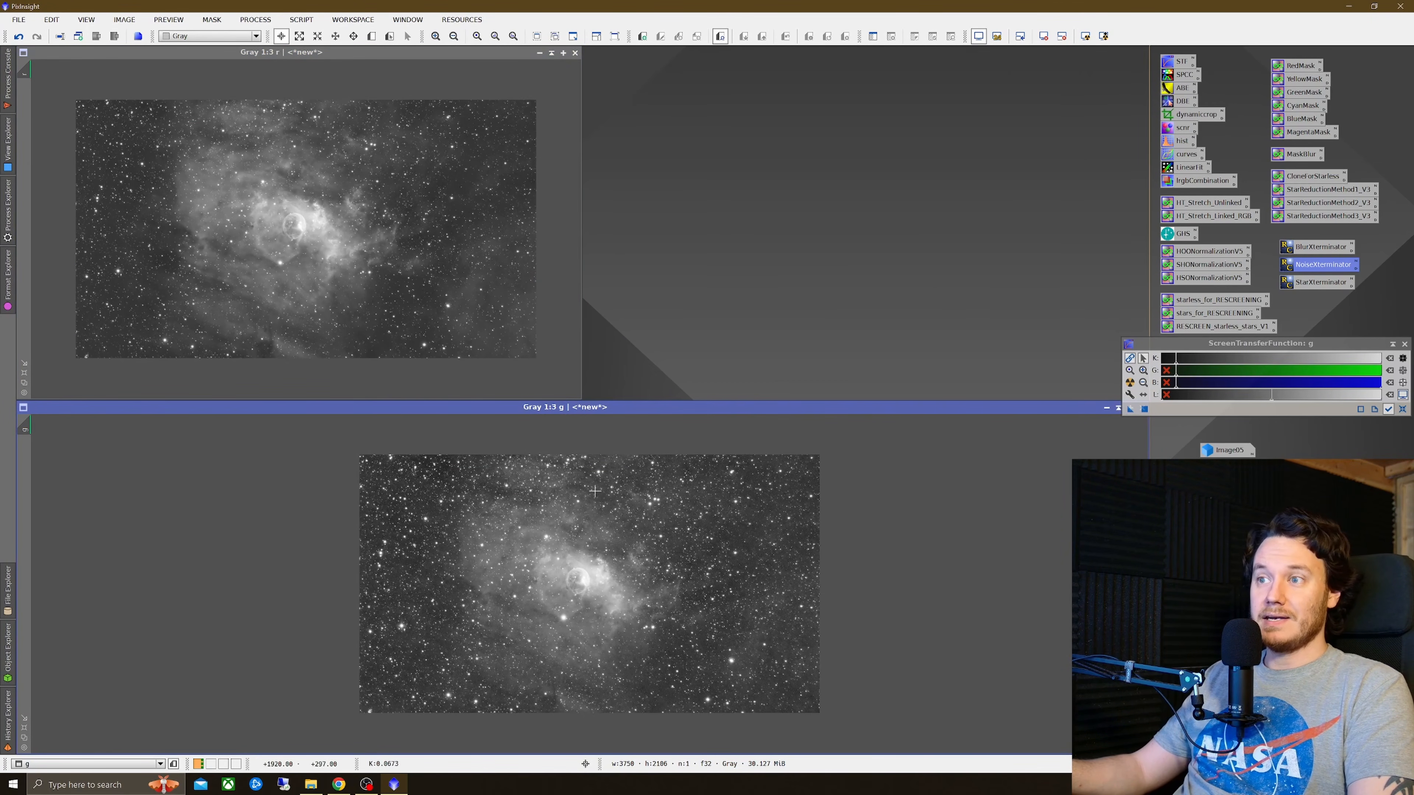
pyautogui.click(1403, 410)
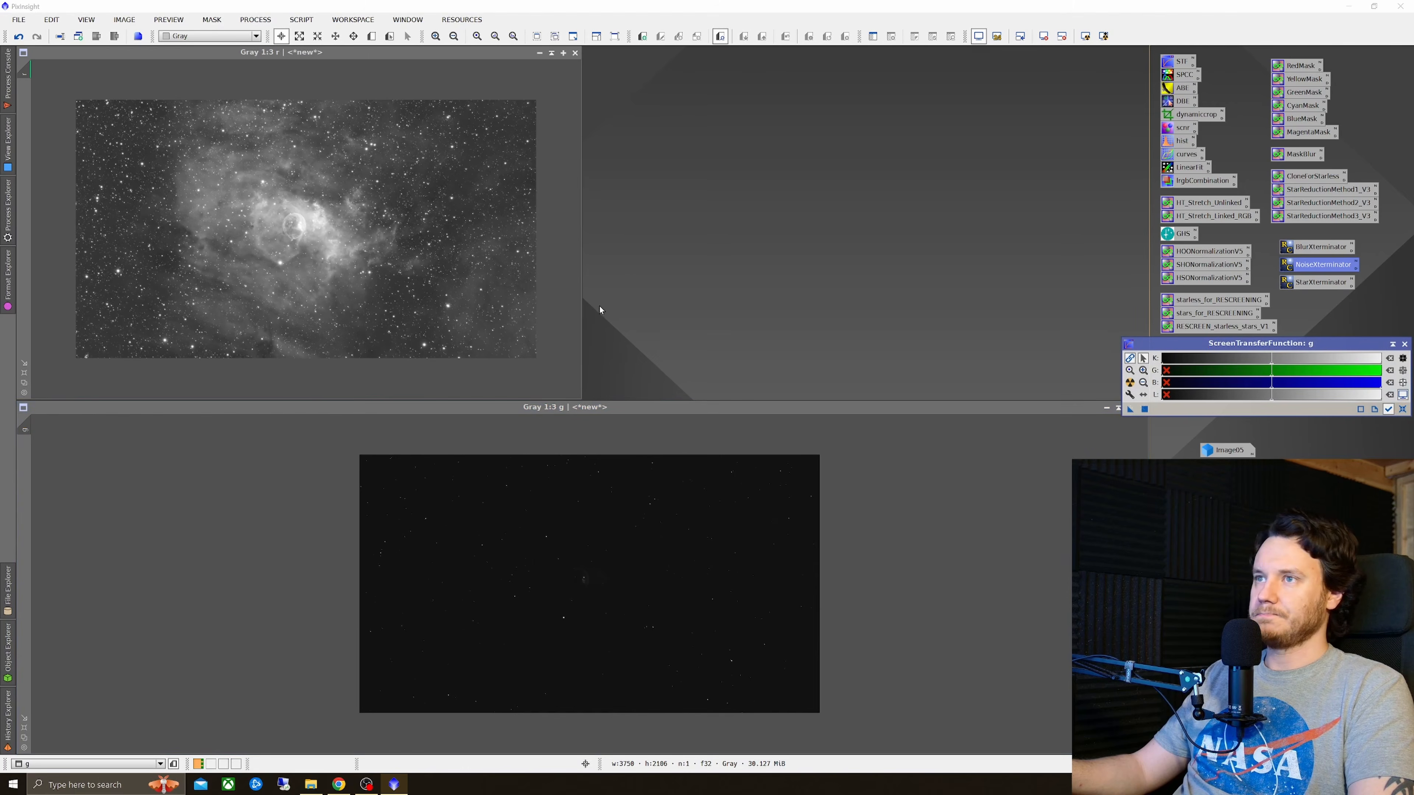
pyautogui.click(542, 252)
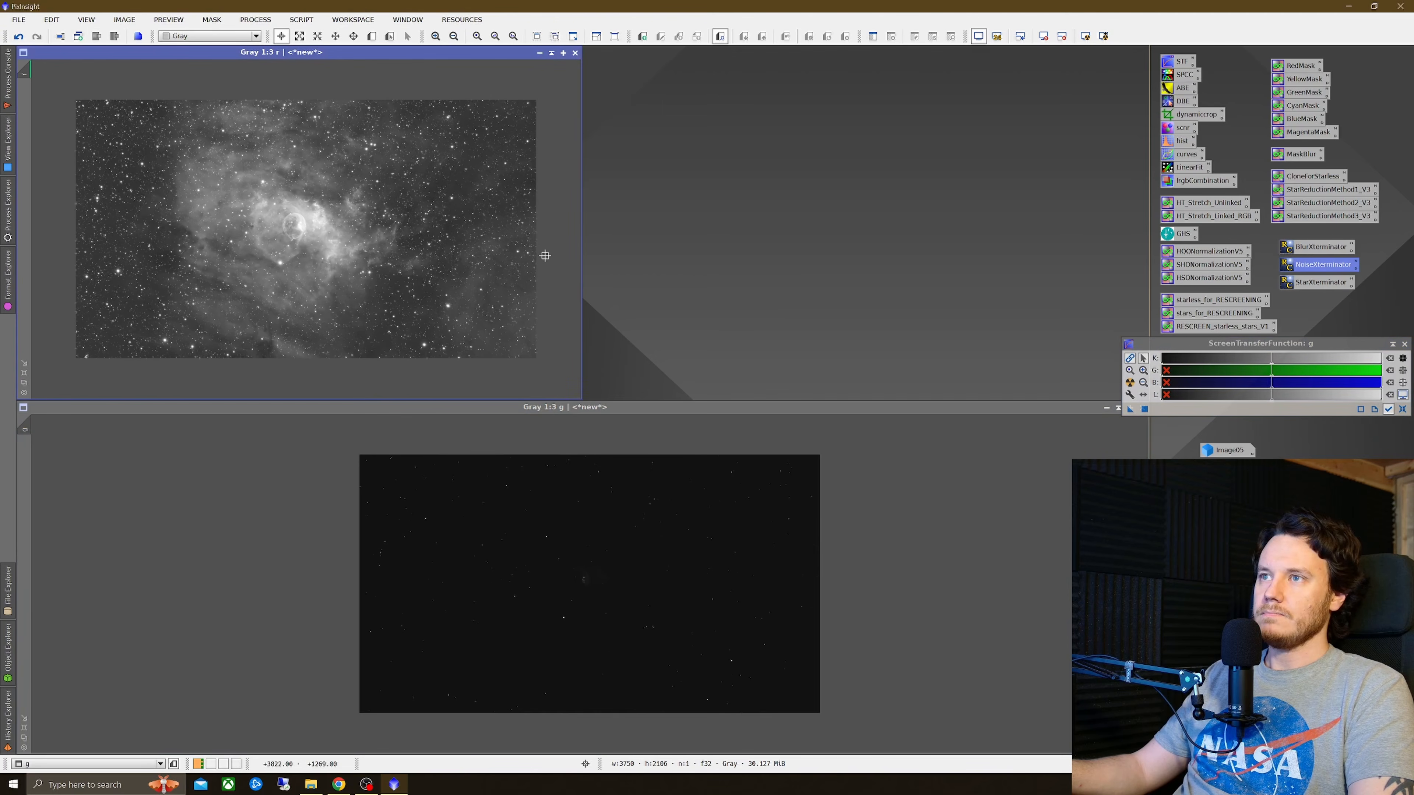
pyautogui.click(1402, 410)
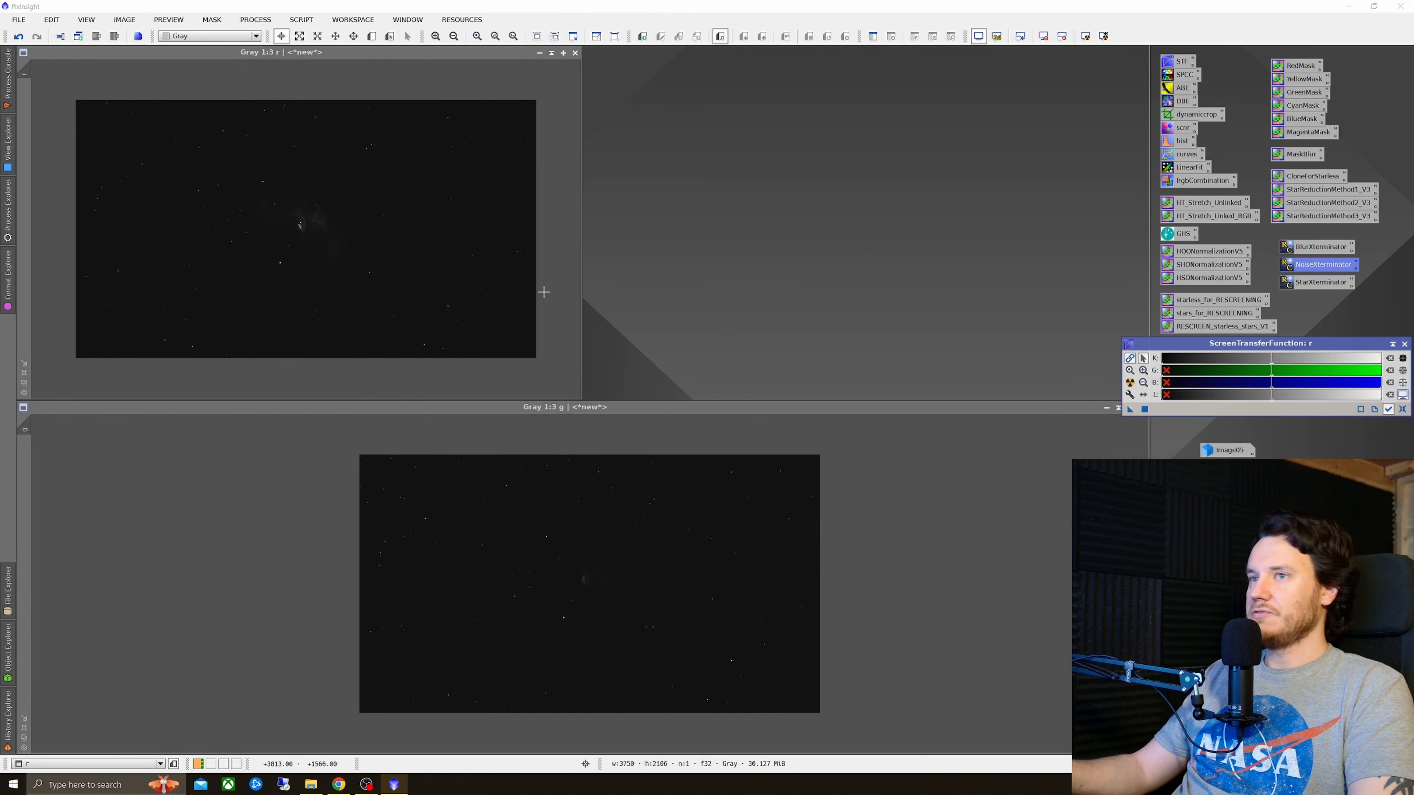
# Step: Use PixelMath with expression r*0.6+g*0.4 to create a new image with identifier b
pyautogui.click(256, 20)
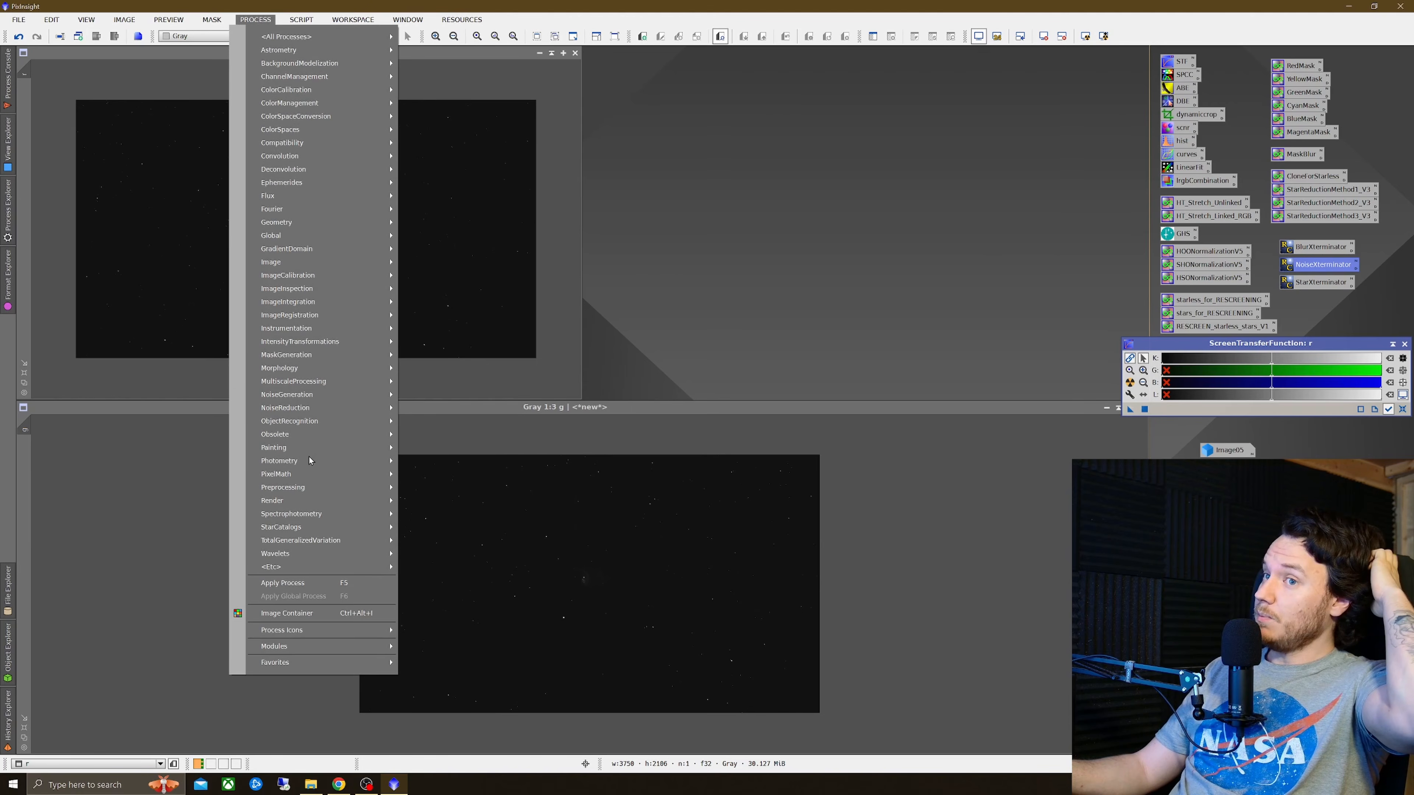
pyautogui.moveTo(310, 474)
pyautogui.click(426, 473)
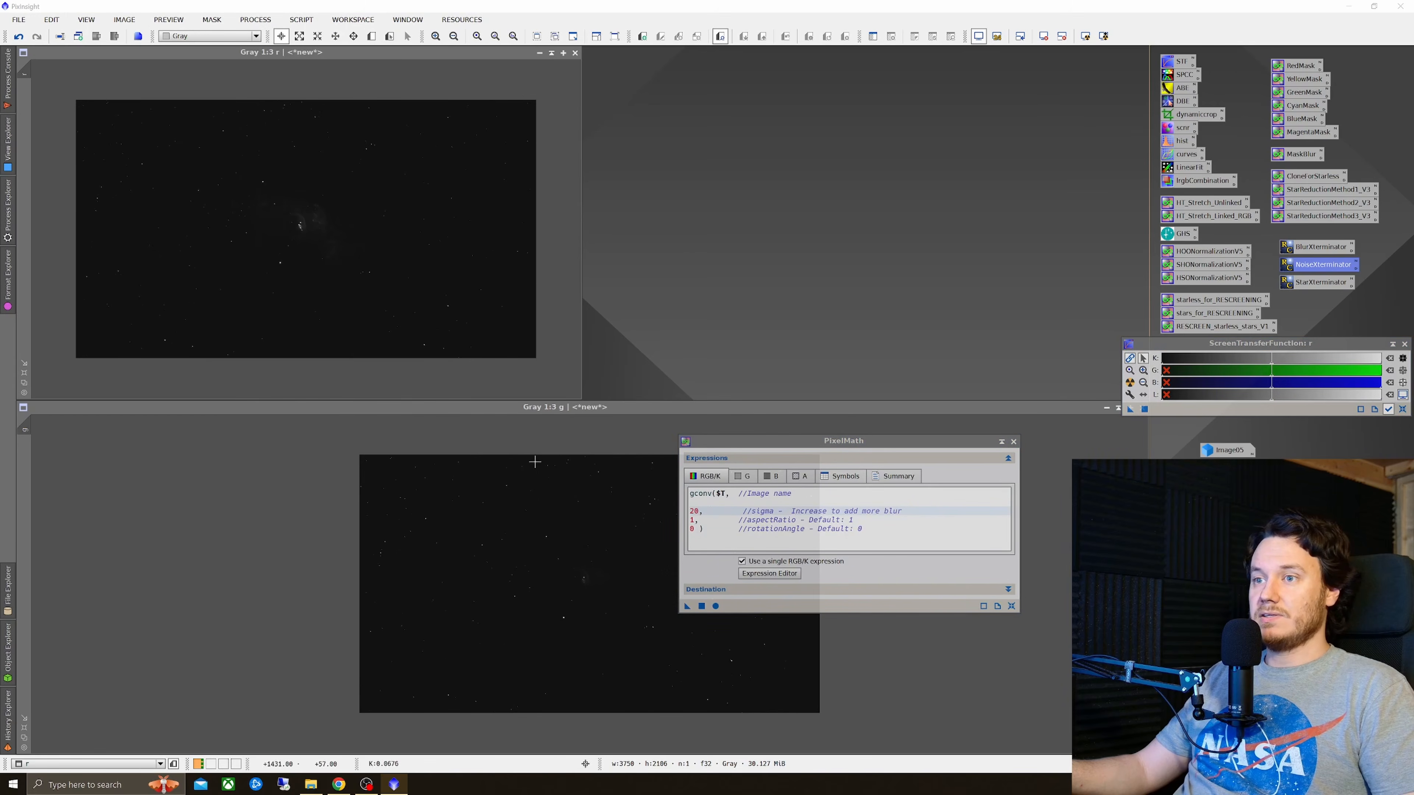
pyautogui.click(1011, 606)
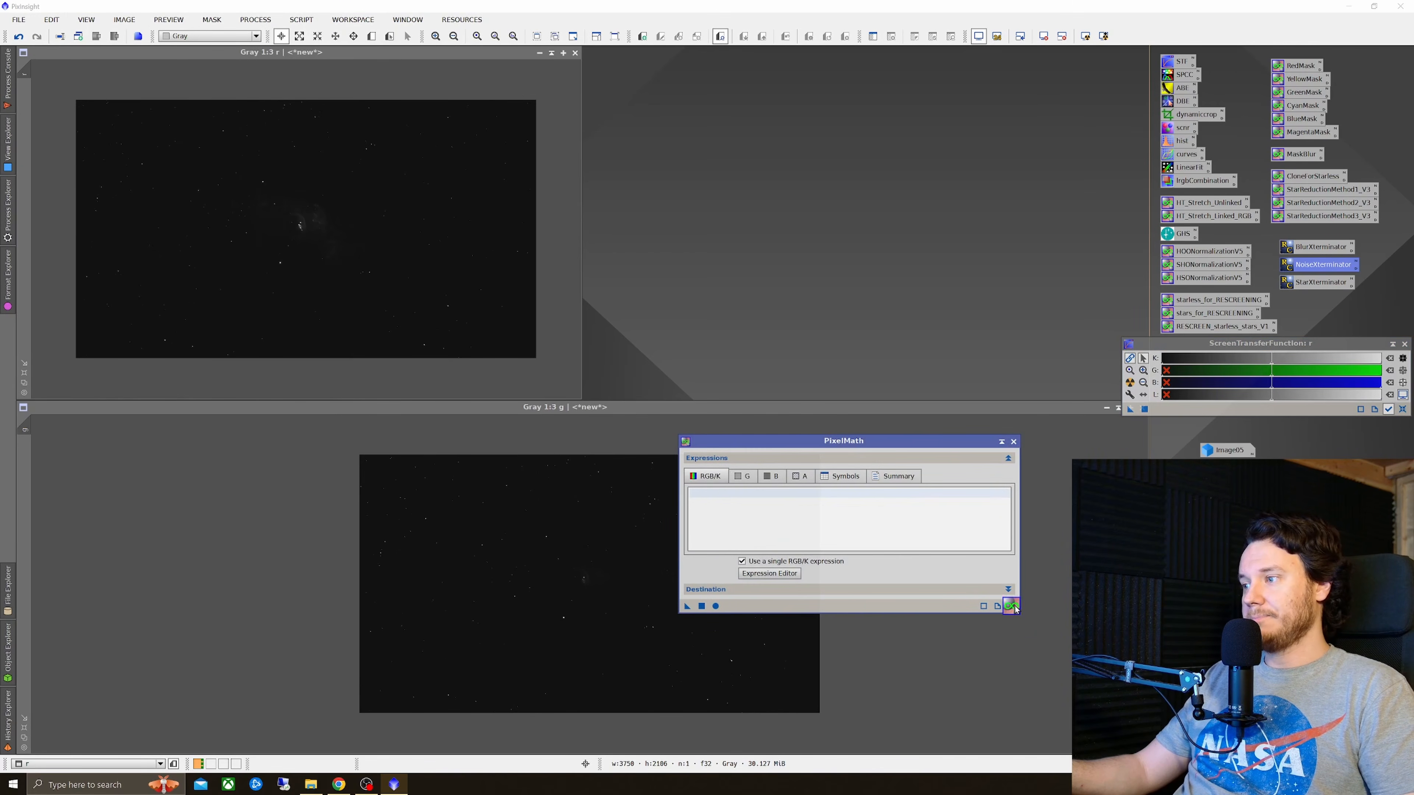
pyautogui.click(725, 592)
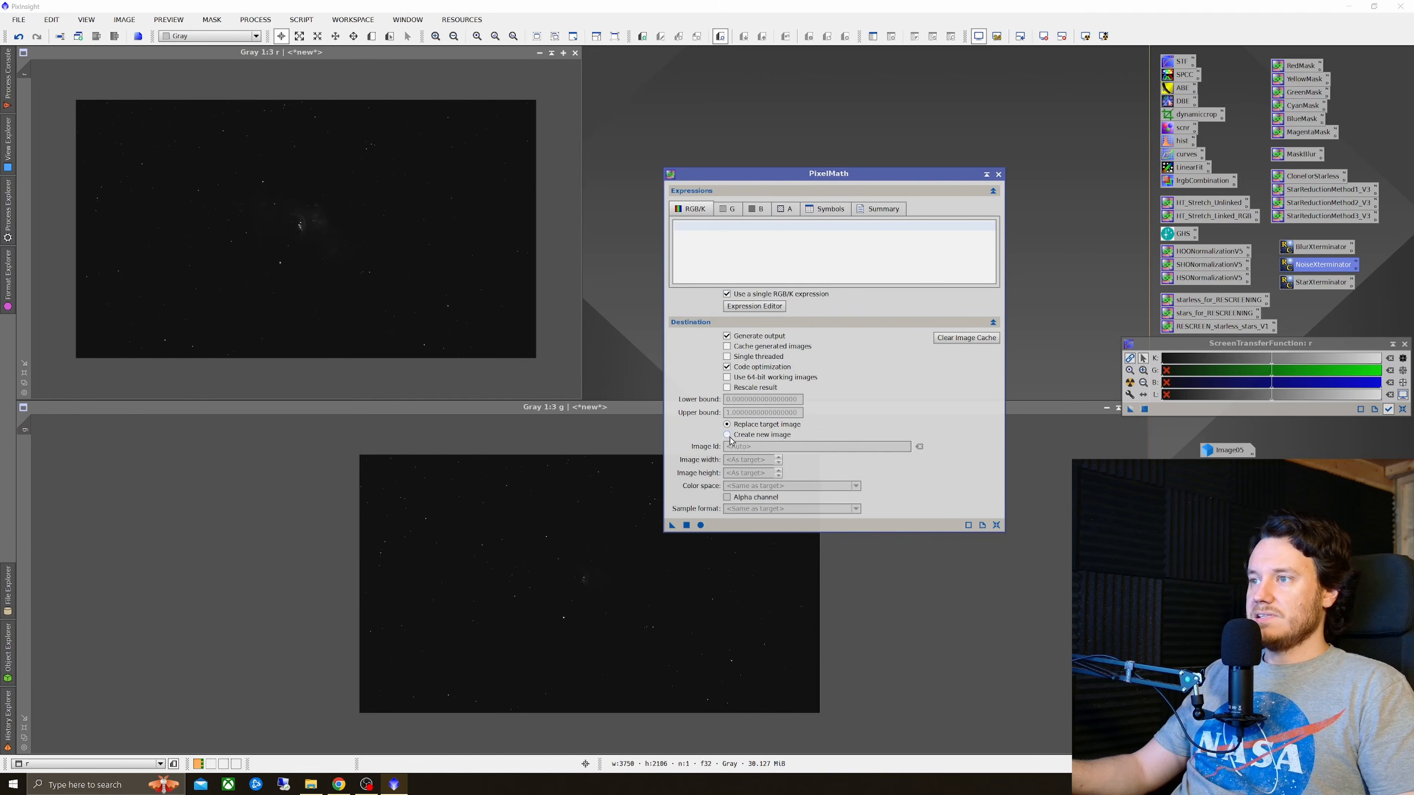
pyautogui.click(728, 436)
pyautogui.click(759, 447)
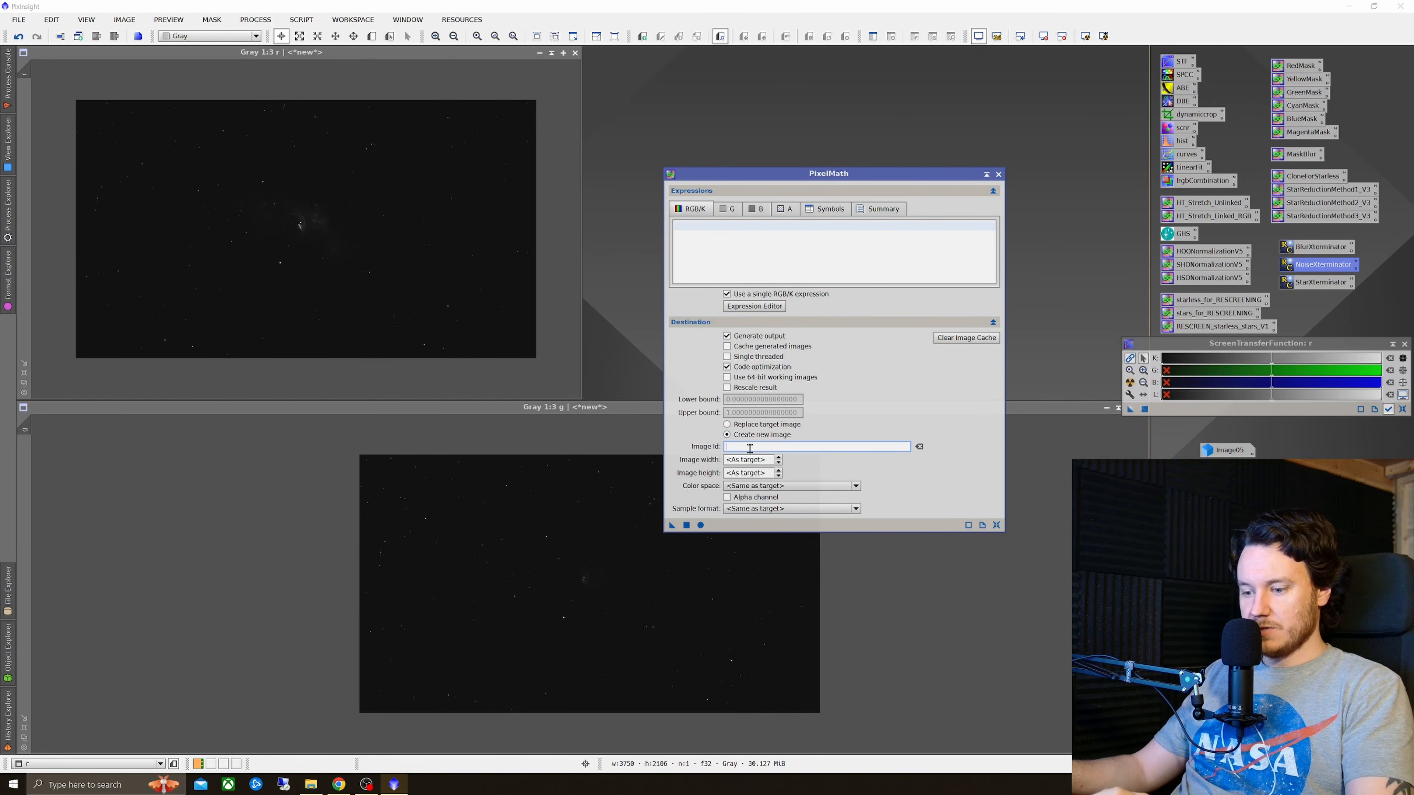
pyautogui.click(702, 234)
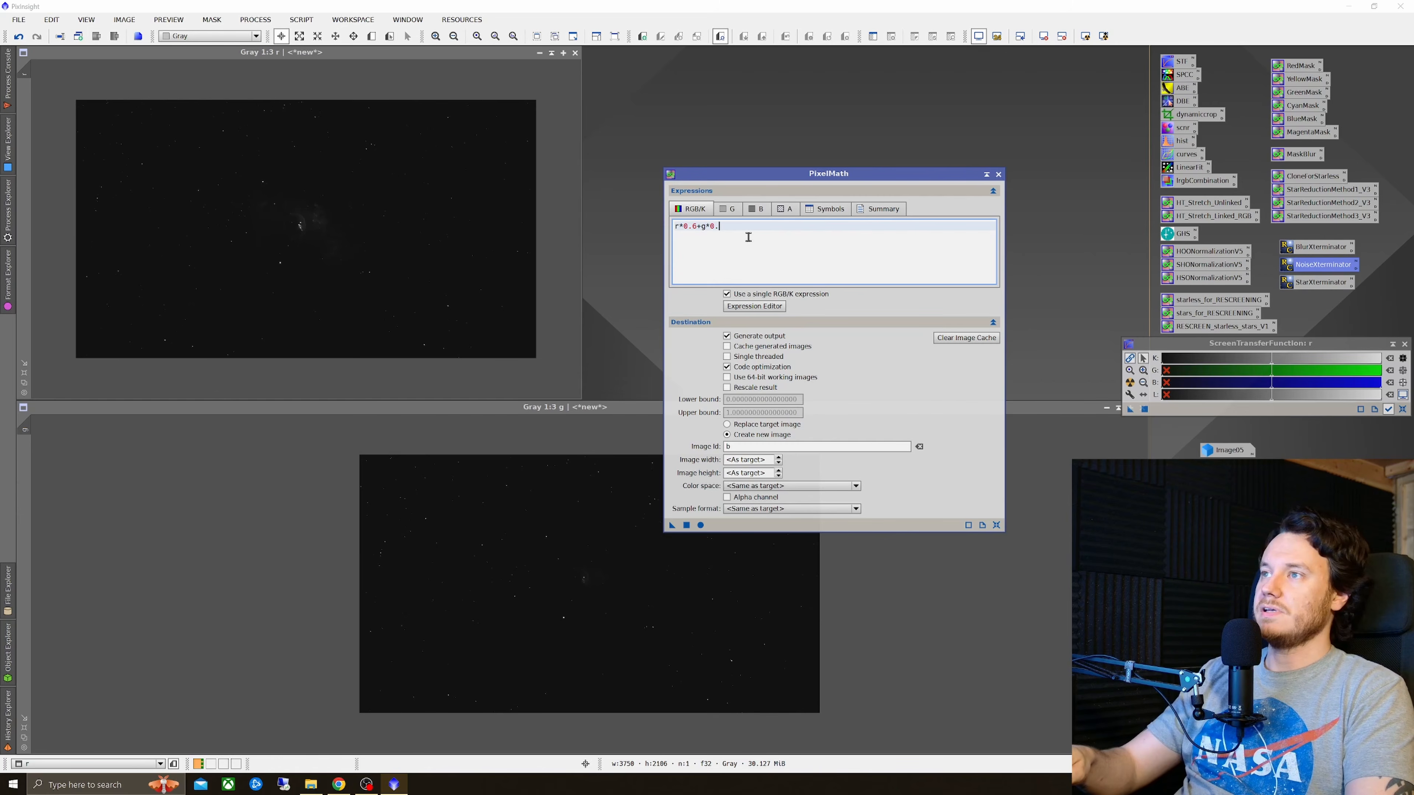
pyautogui.click(686, 525)
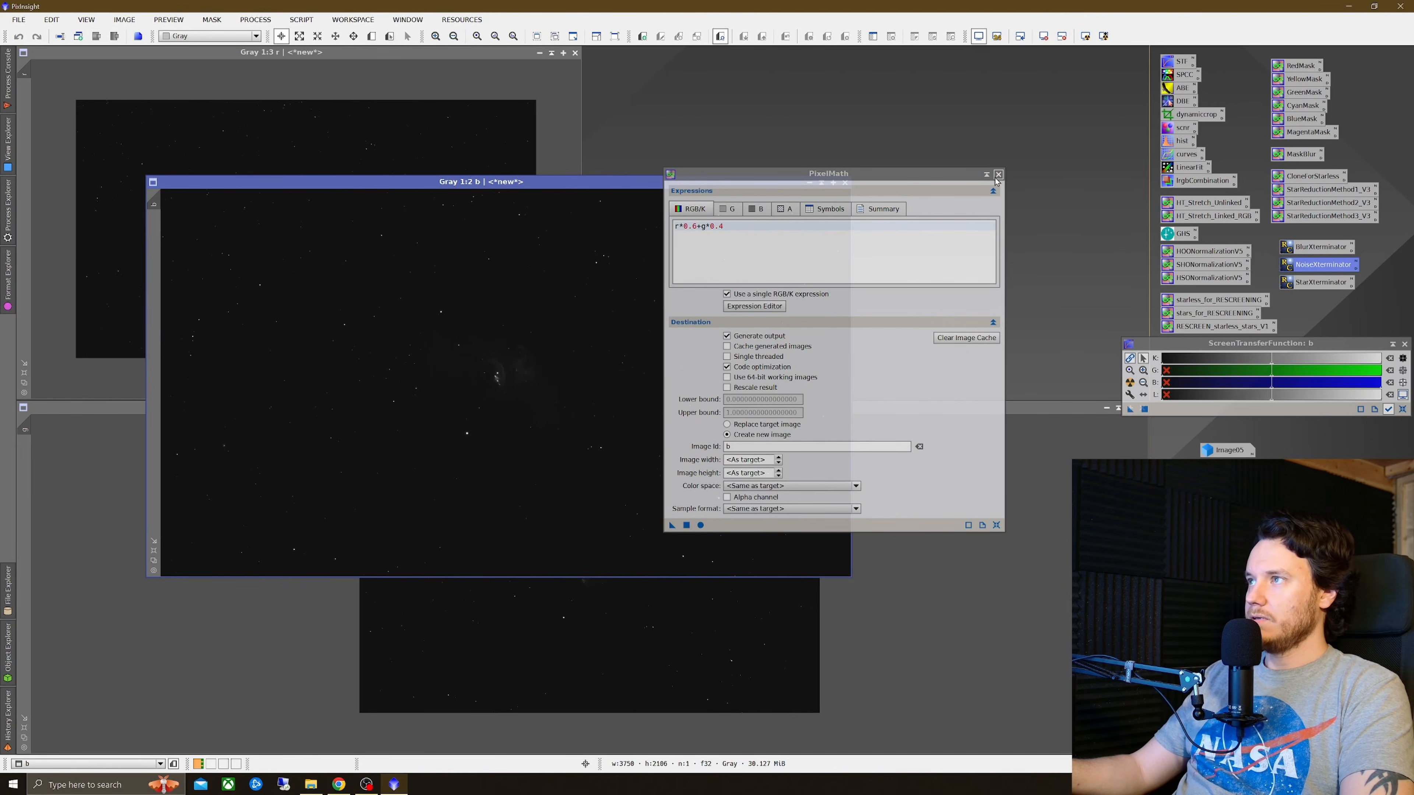
pyautogui.click(998, 175)
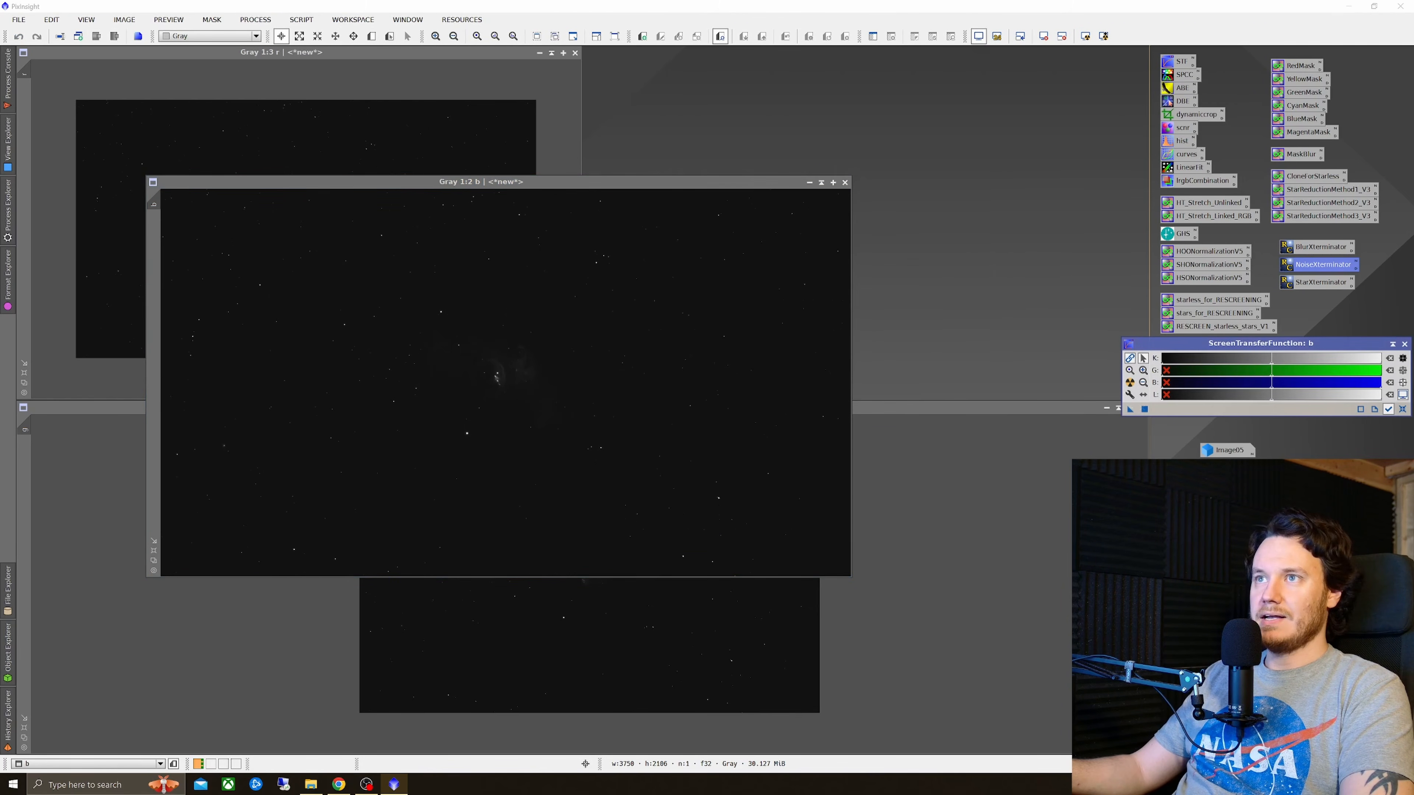
# Step: Auto-stretch the new b image and move its window aside
pyautogui.click(1130, 383)
pyautogui.moveTo(613, 183); pyautogui.dragTo(848, 105)
pyautogui.click(267, 151)
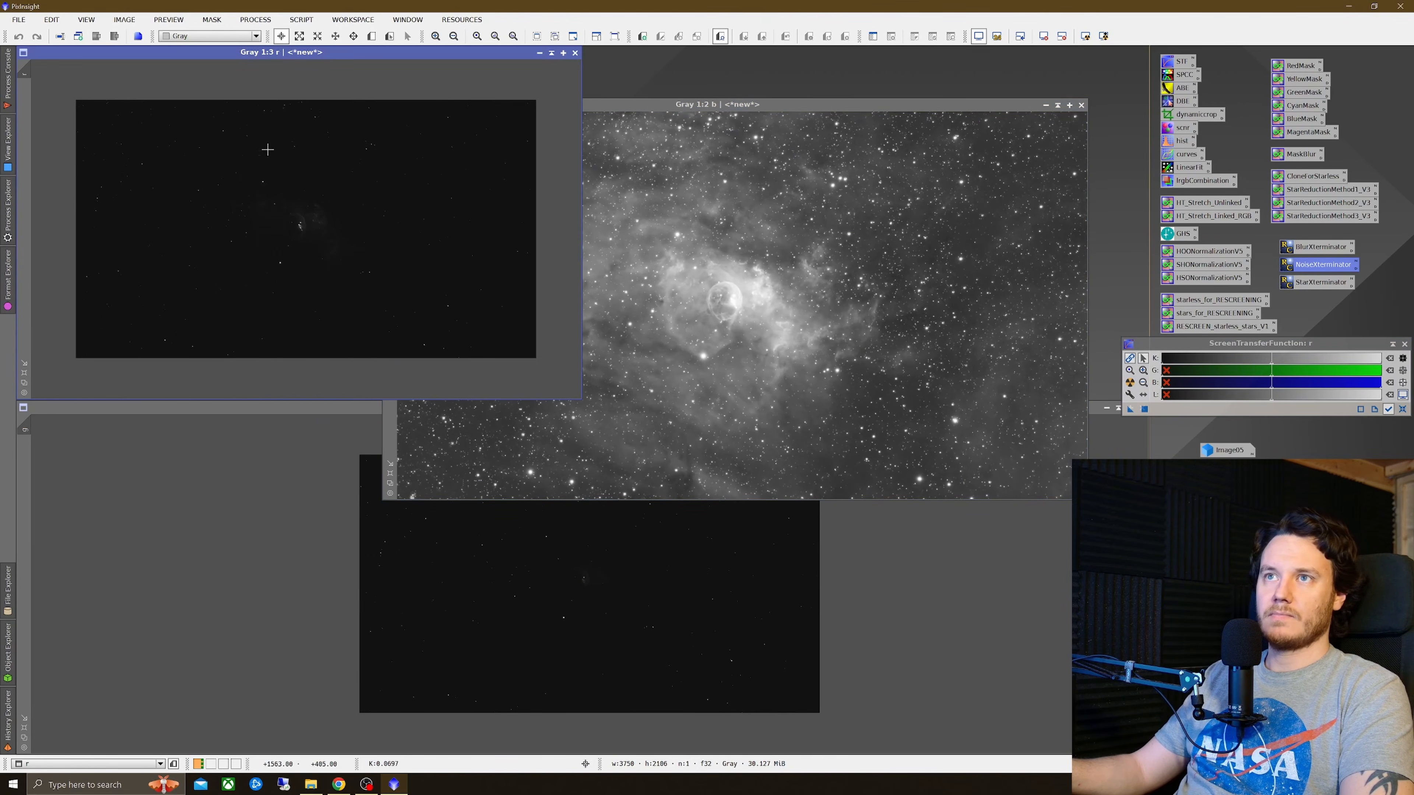
# Step: Auto-stretch the r and g channel images, then make the stretch permanent on r, b and g with the HT_Stretch_Unlinked icon
pyautogui.click(1130, 383)
pyautogui.click(1115, 406)
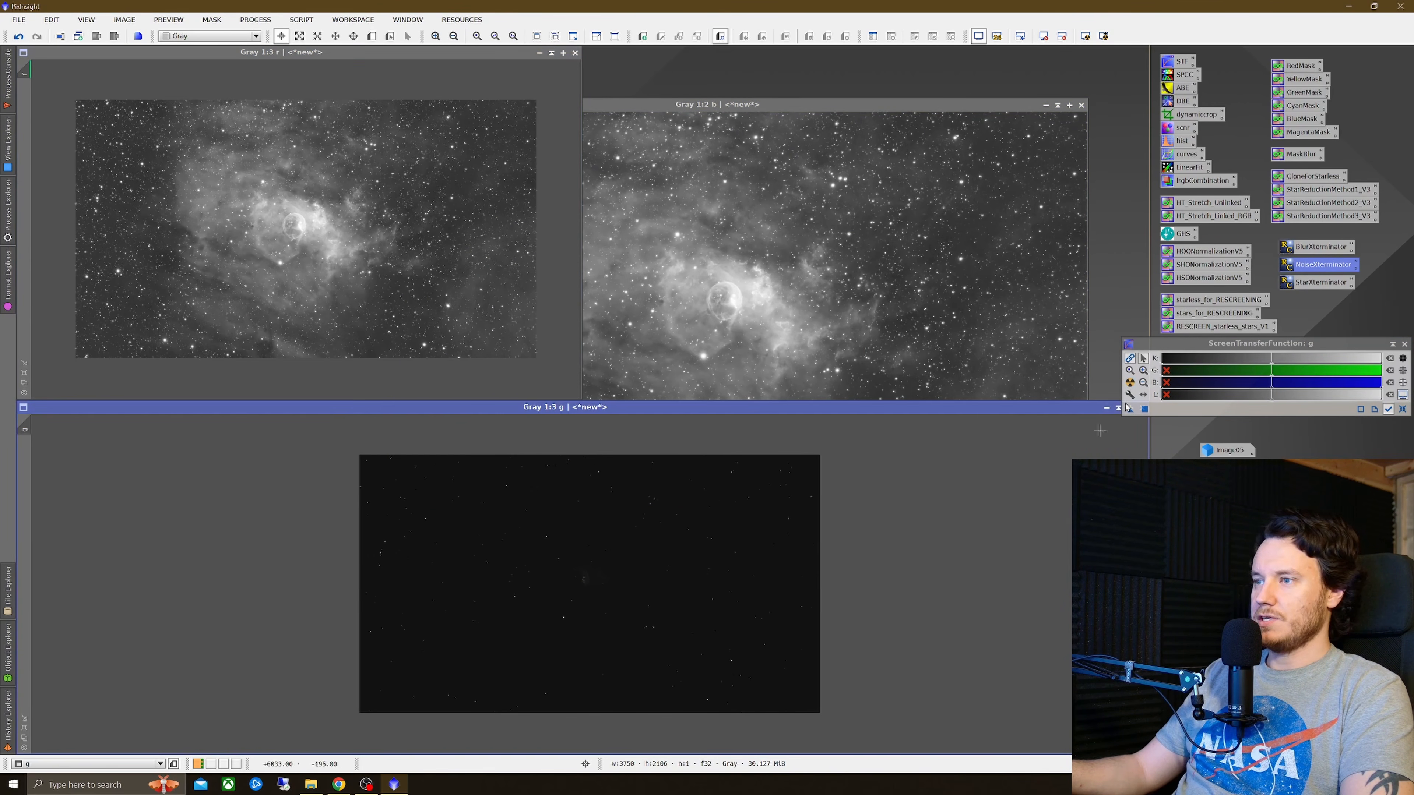
pyautogui.click(1130, 383)
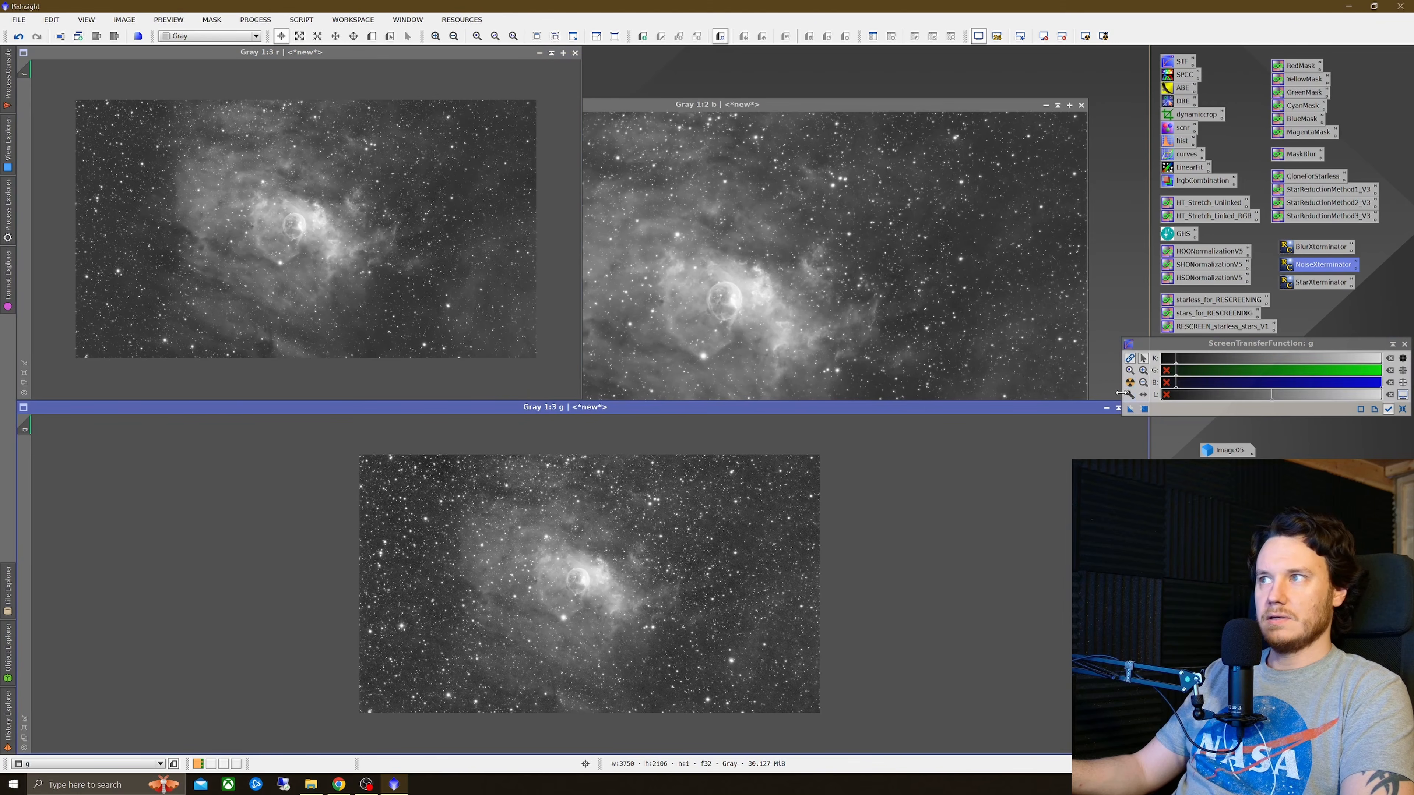
pyautogui.scroll(-1, 735, 330)
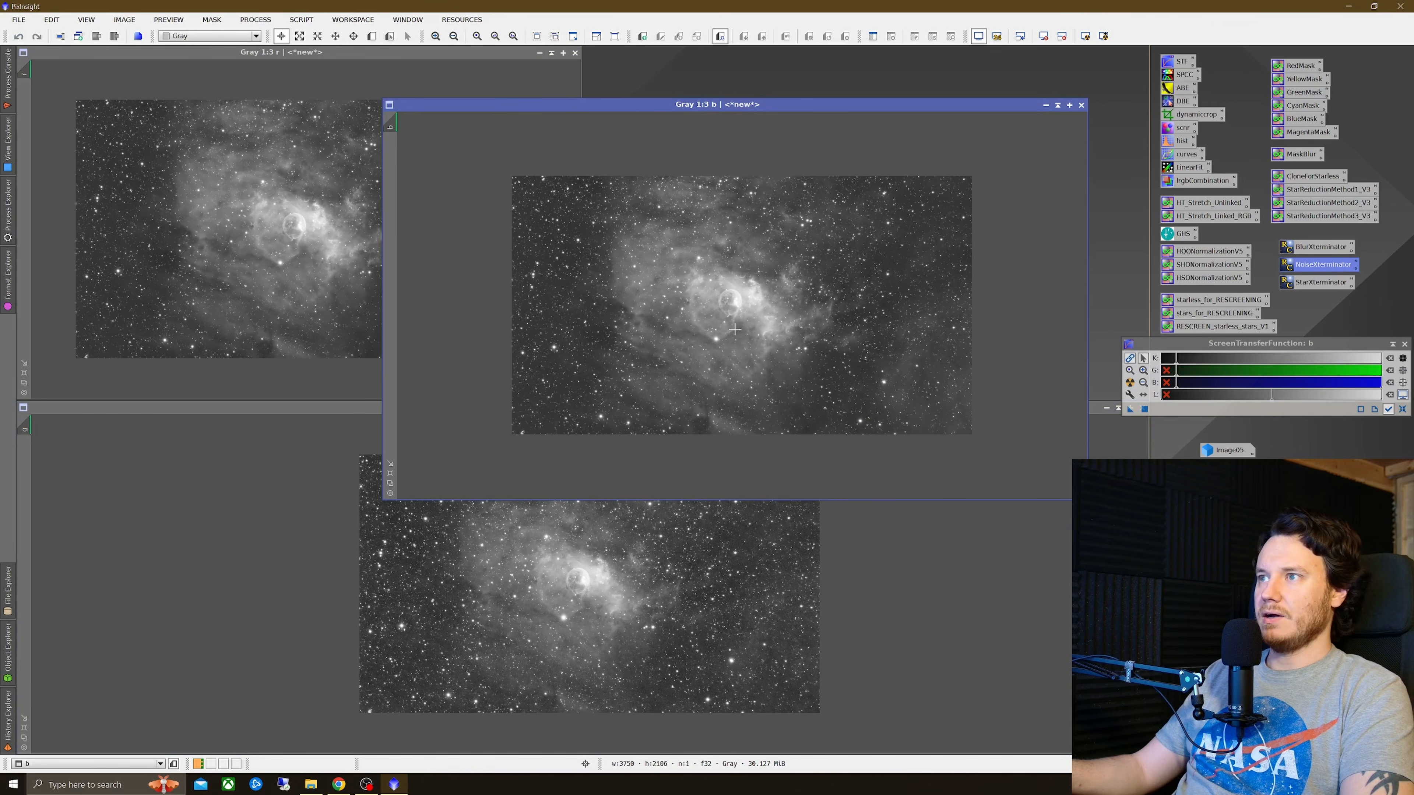
pyautogui.click(381, 276)
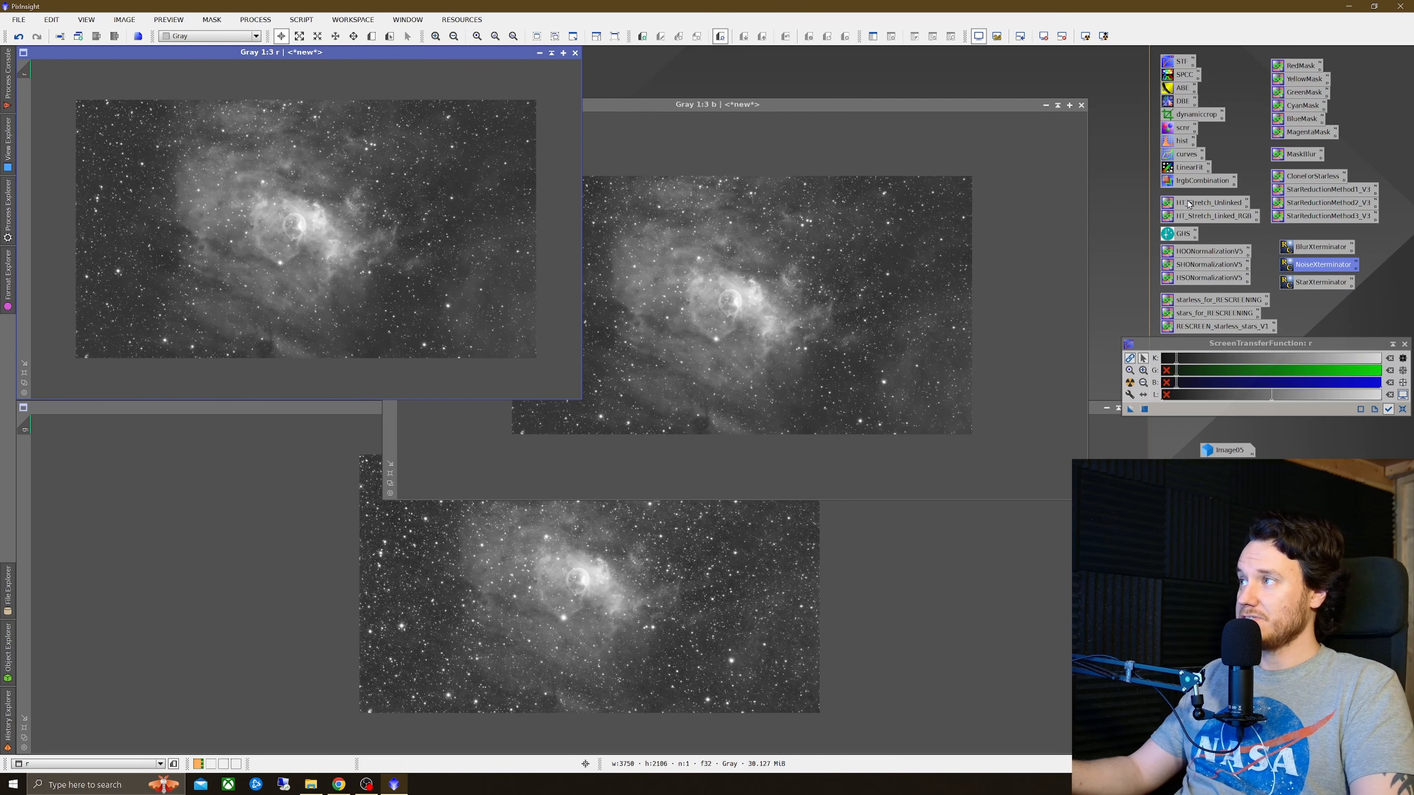
pyautogui.moveTo(1201, 208); pyautogui.dragTo(309, 215)
pyautogui.moveTo(1171, 214); pyautogui.dragTo(853, 275)
pyautogui.moveTo(1213, 209); pyautogui.dragTo(616, 555)
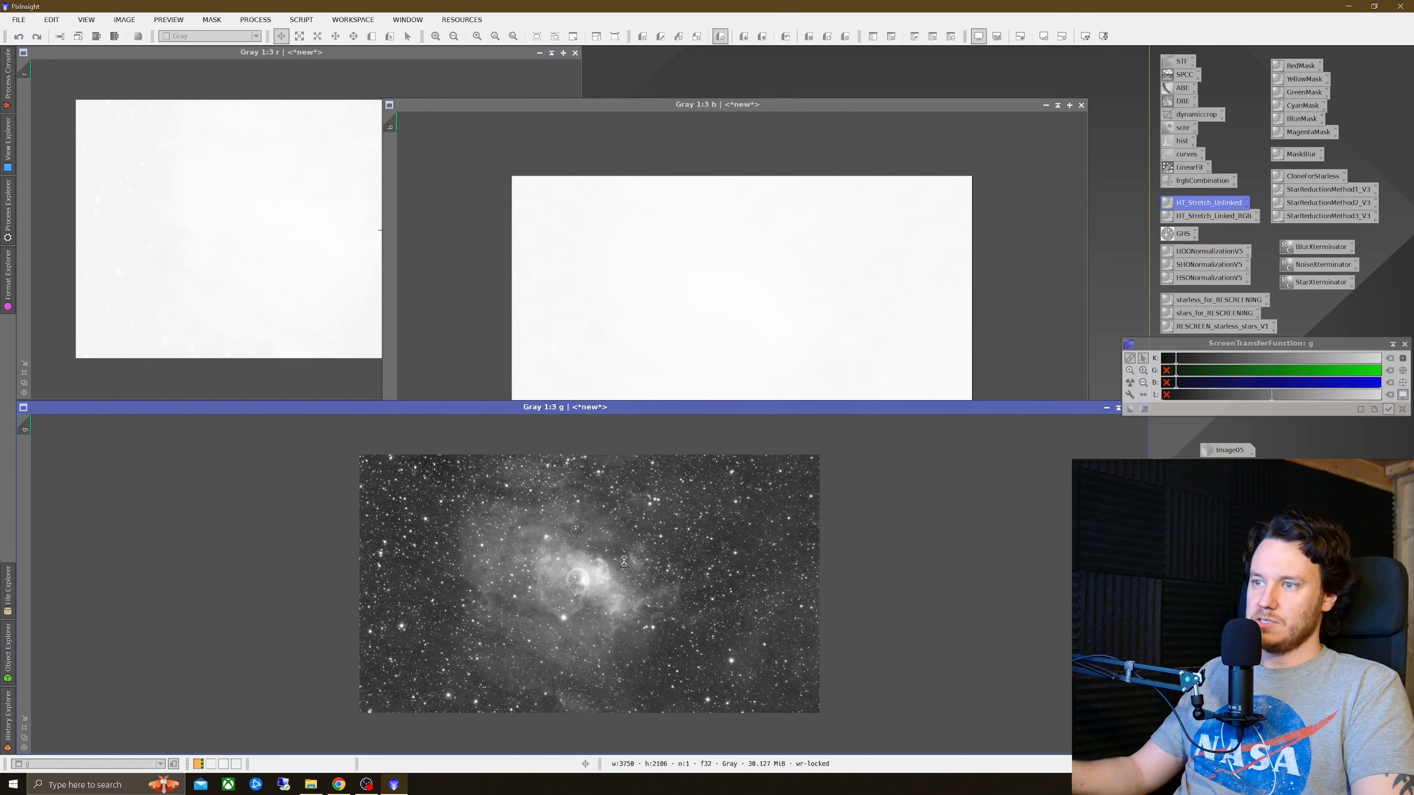
# Step: Reset the screen stretch on the g, b and r images
pyautogui.click(1402, 409)
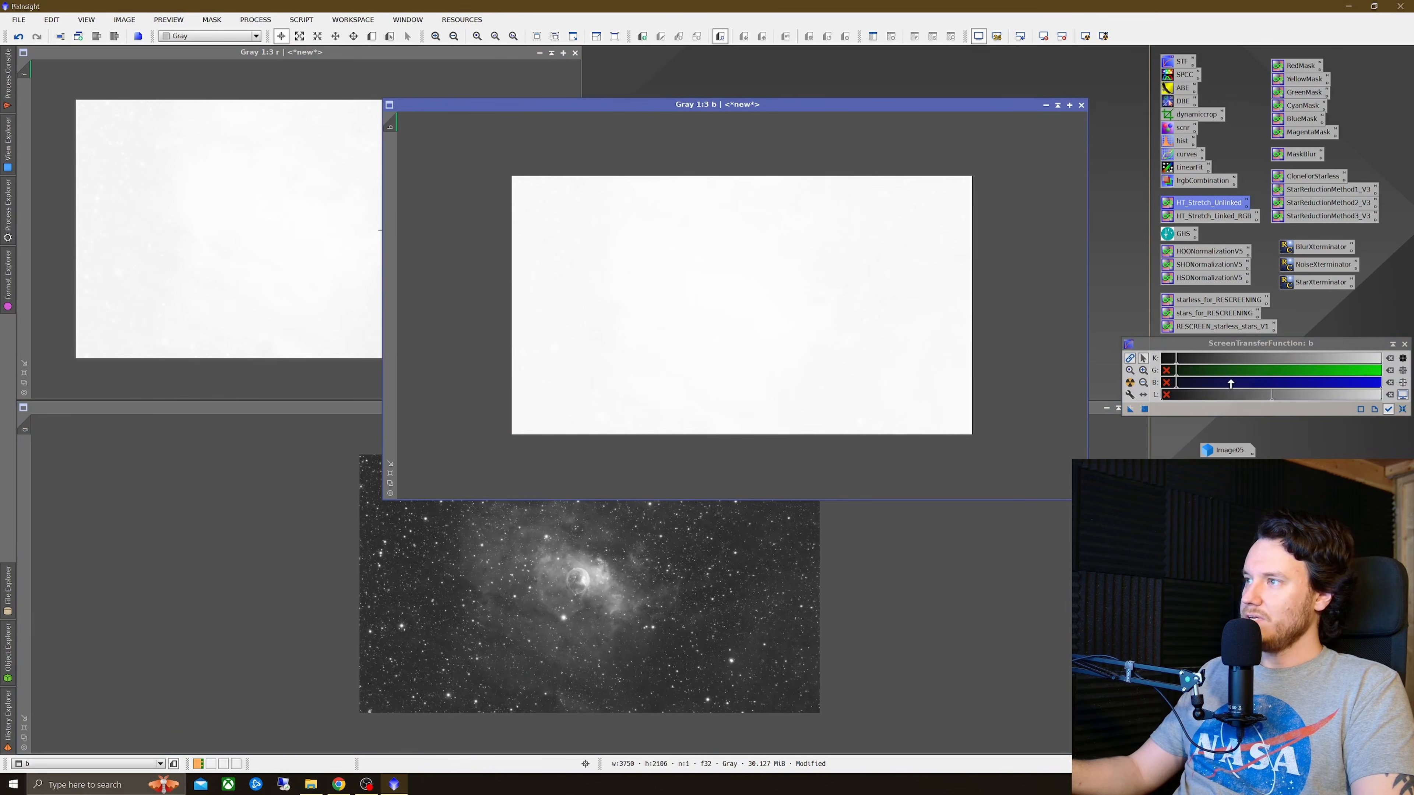
pyautogui.hotkey('ctrl', 'Tab')
pyautogui.click(1403, 409)
pyautogui.click(286, 209)
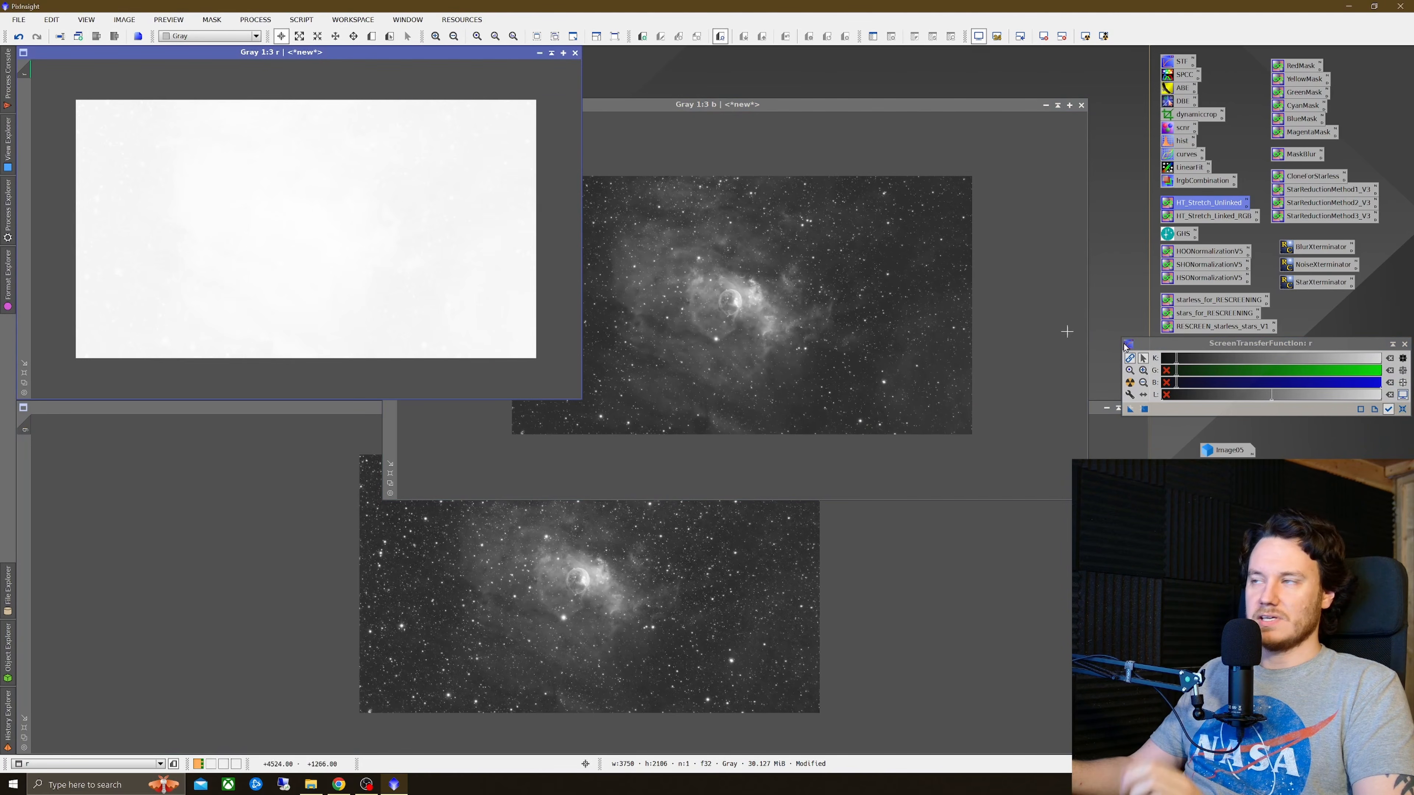
pyautogui.click(1403, 410)
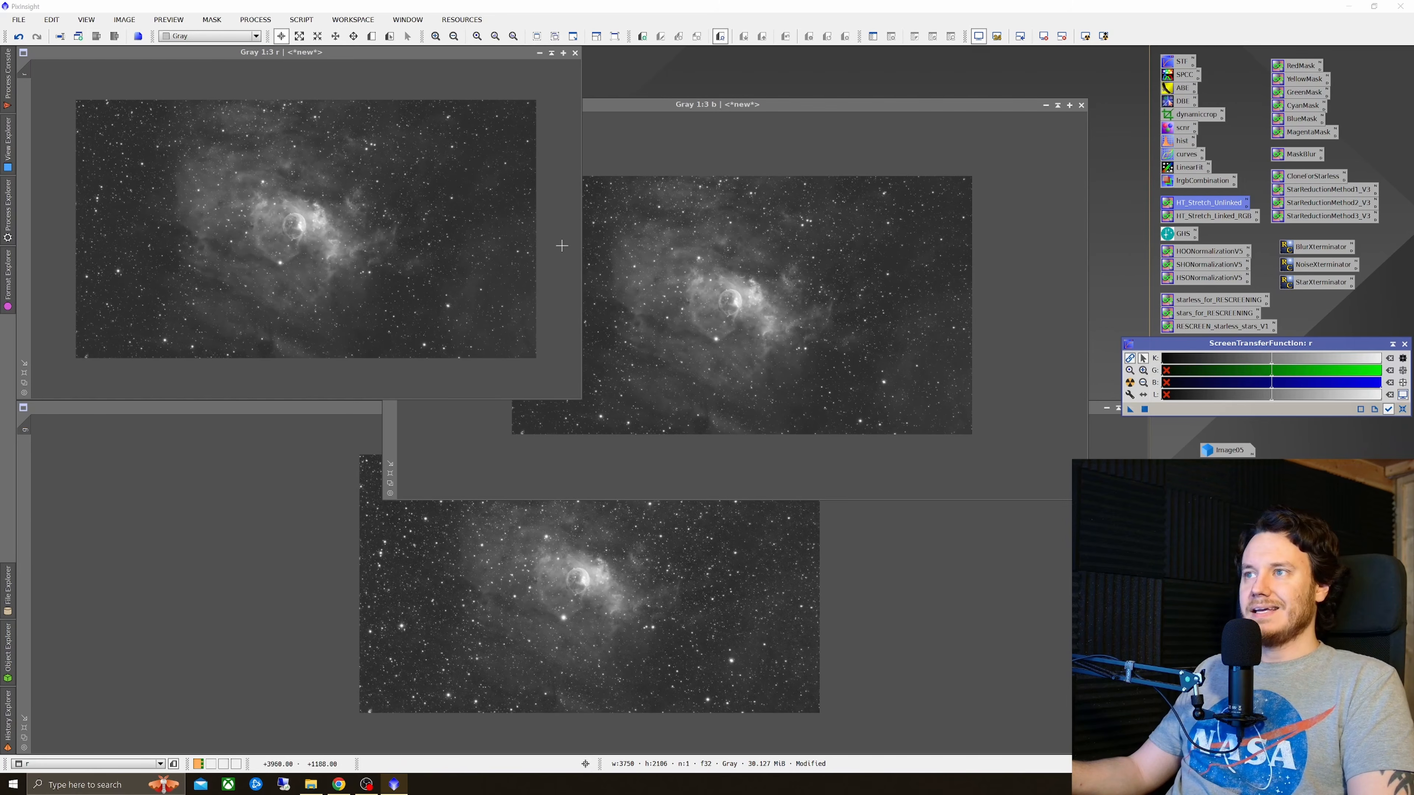
# Step: Combine the channels with LRGBCombination using r as R, b as G and g as B into a new colour image
pyautogui.moveTo(1007, 105); pyautogui.dragTo(785, 72)
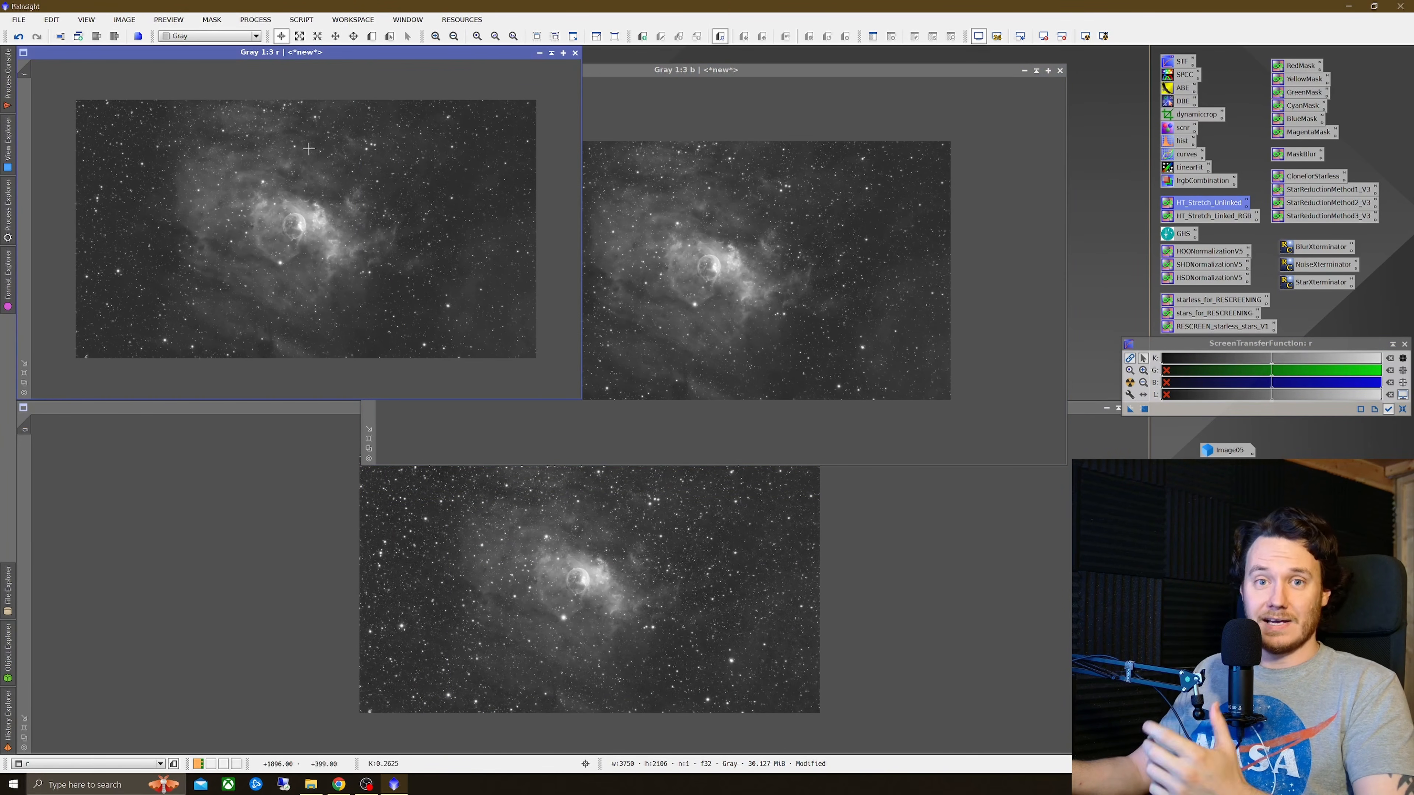
pyautogui.doubleClick(1191, 181)
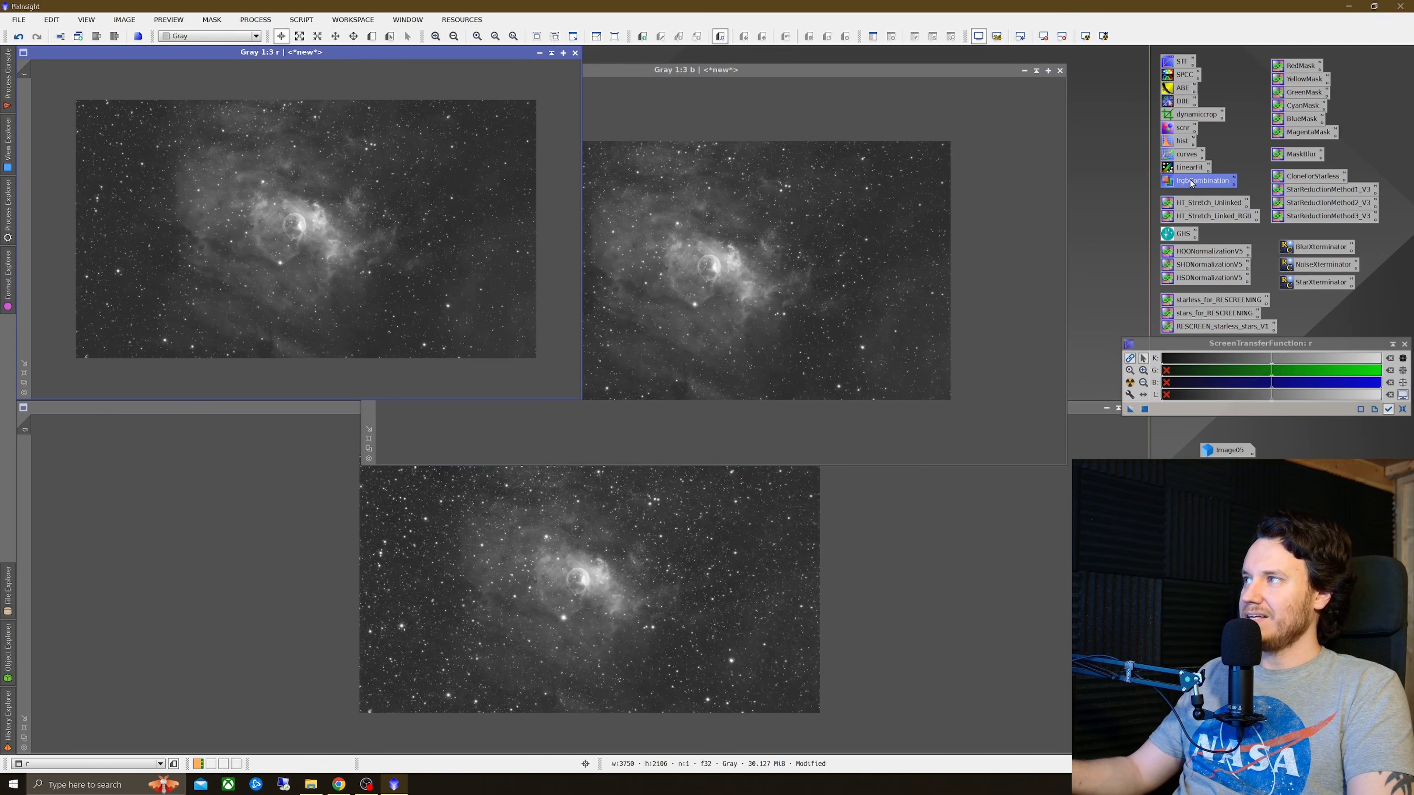
pyautogui.click(659, 313)
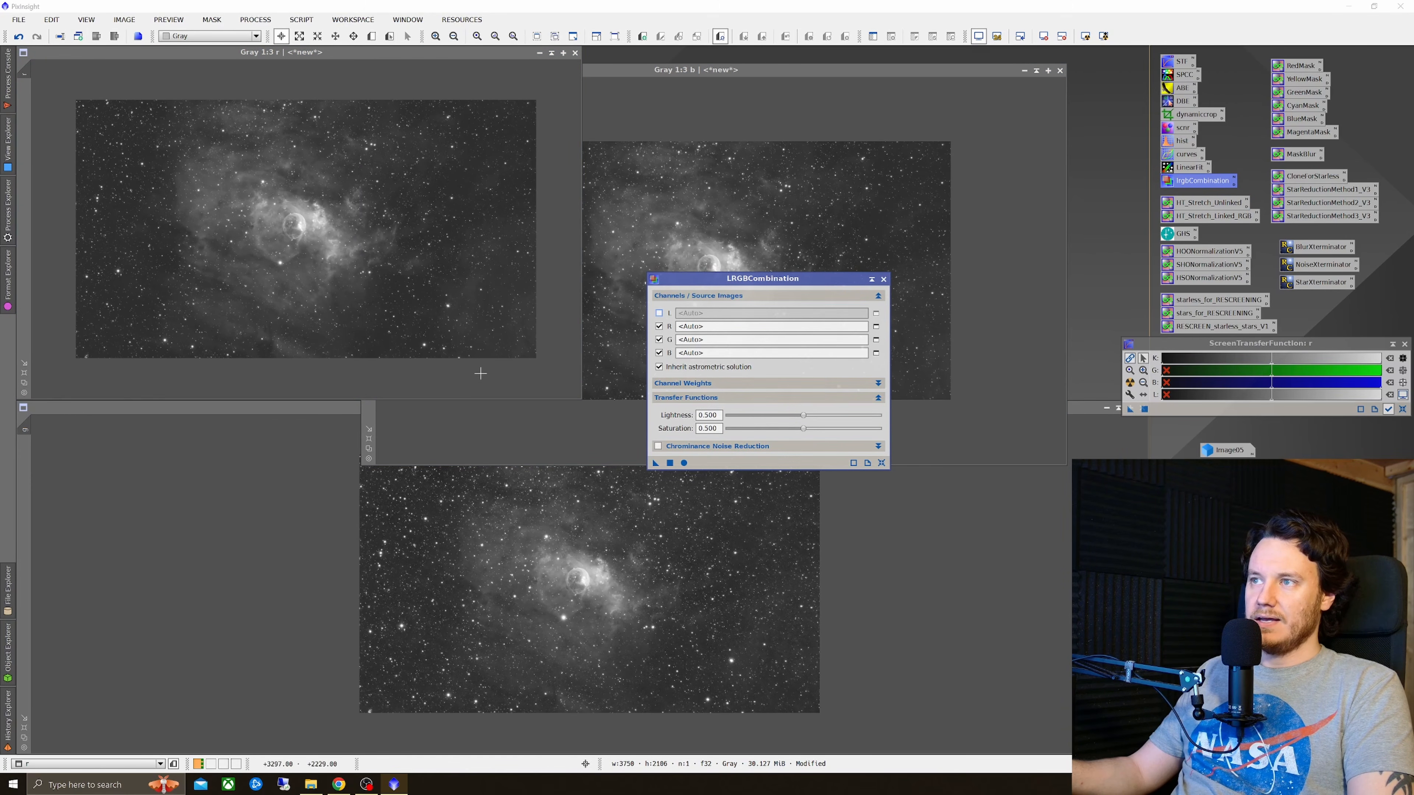
pyautogui.click(699, 327)
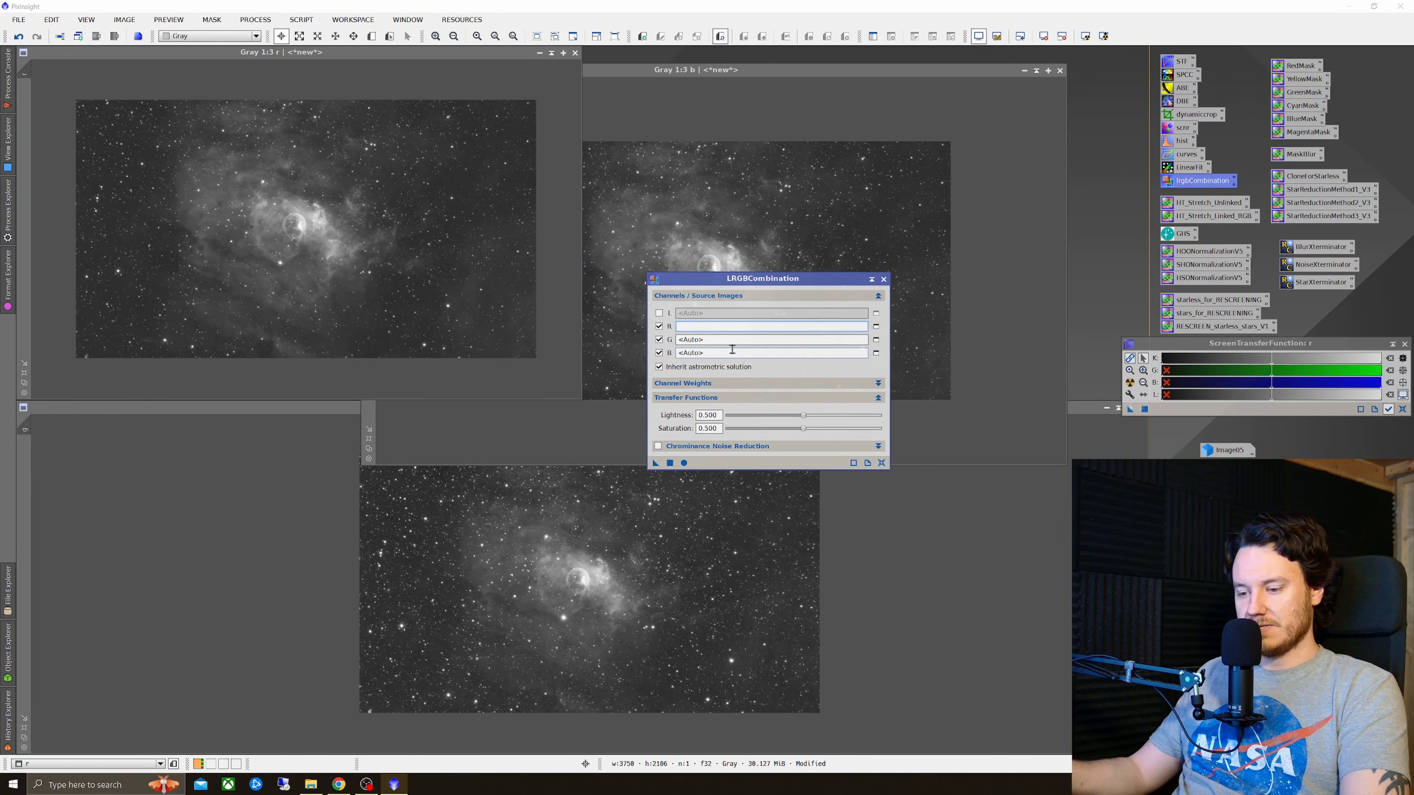
pyautogui.moveTo(800, 284); pyautogui.dragTo(649, 258)
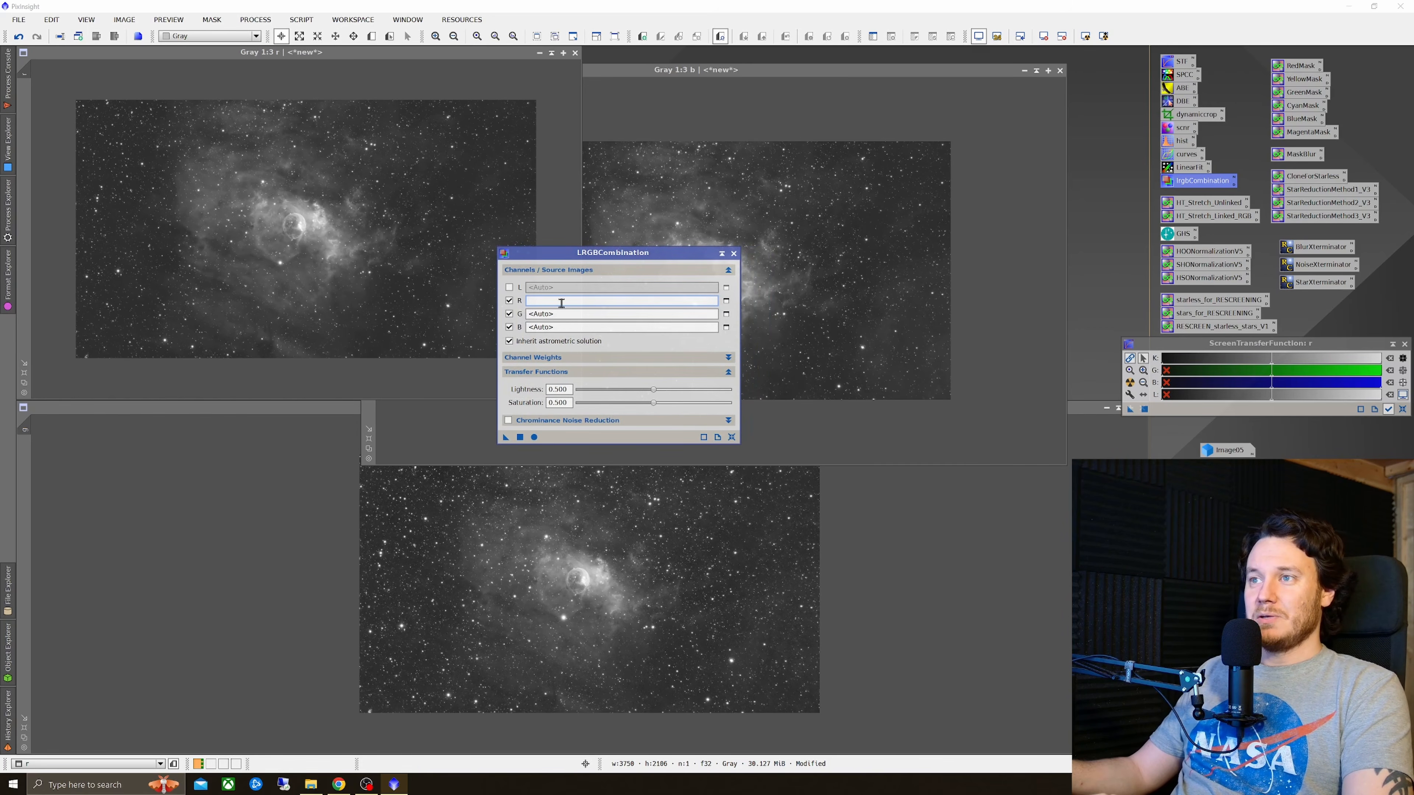
pyautogui.click(569, 314)
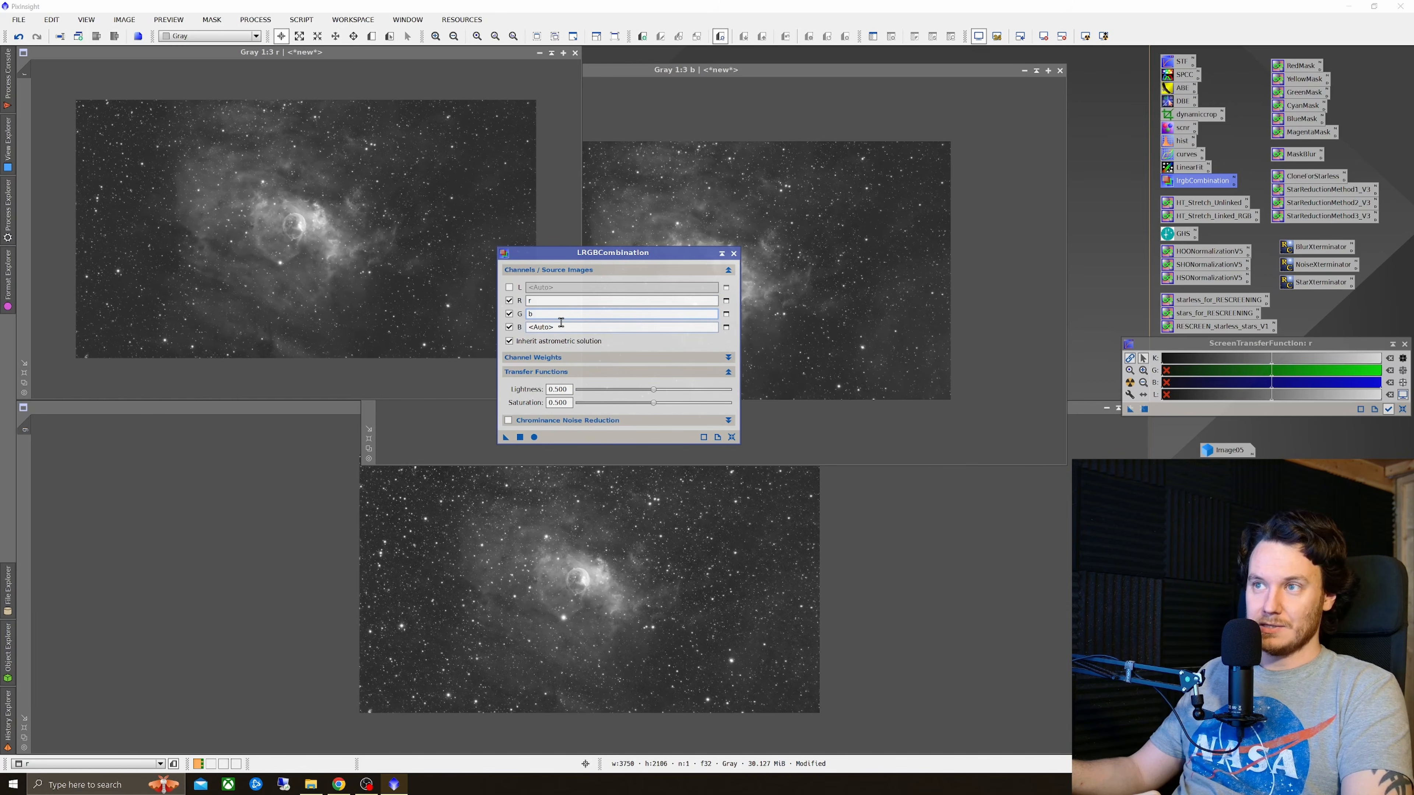
pyautogui.click(561, 323)
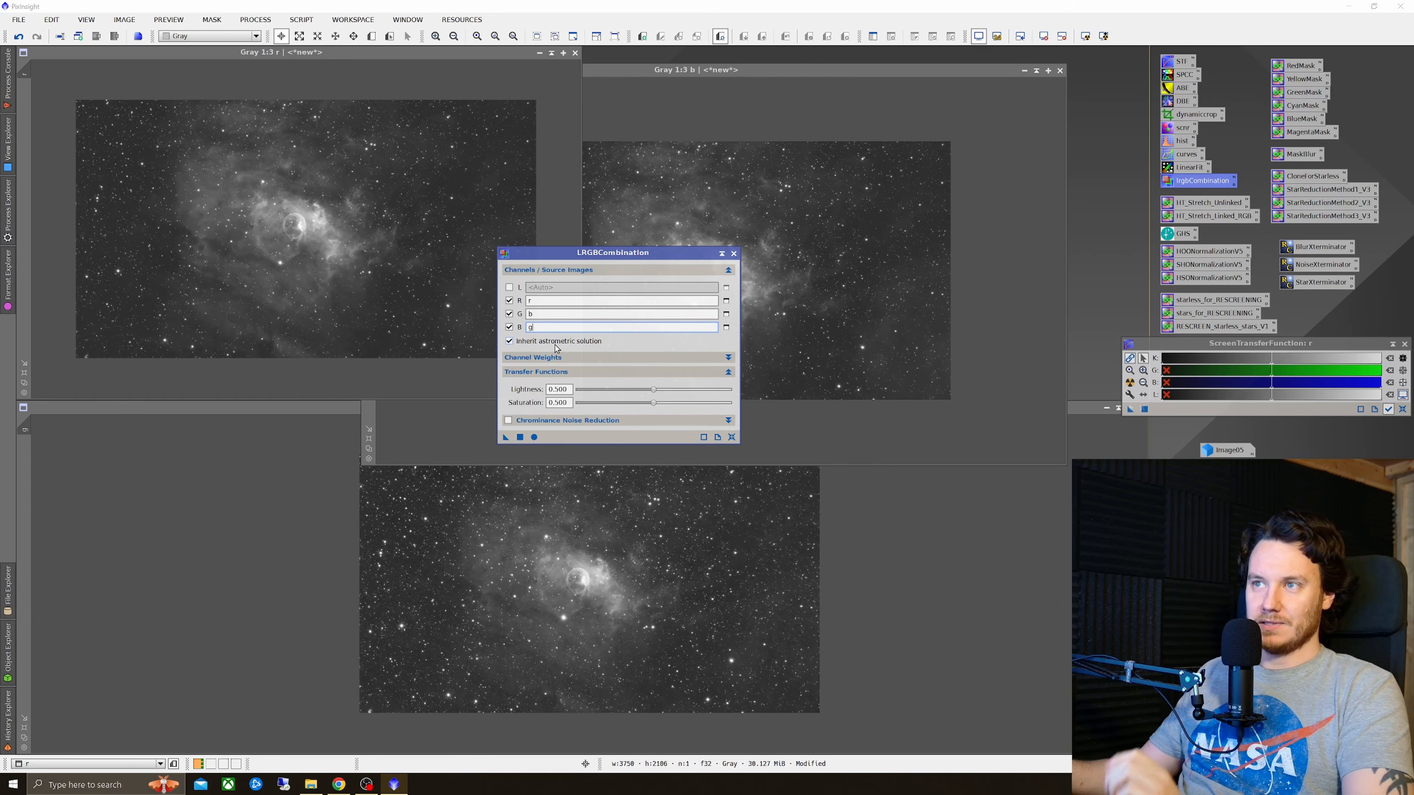
pyautogui.click(536, 439)
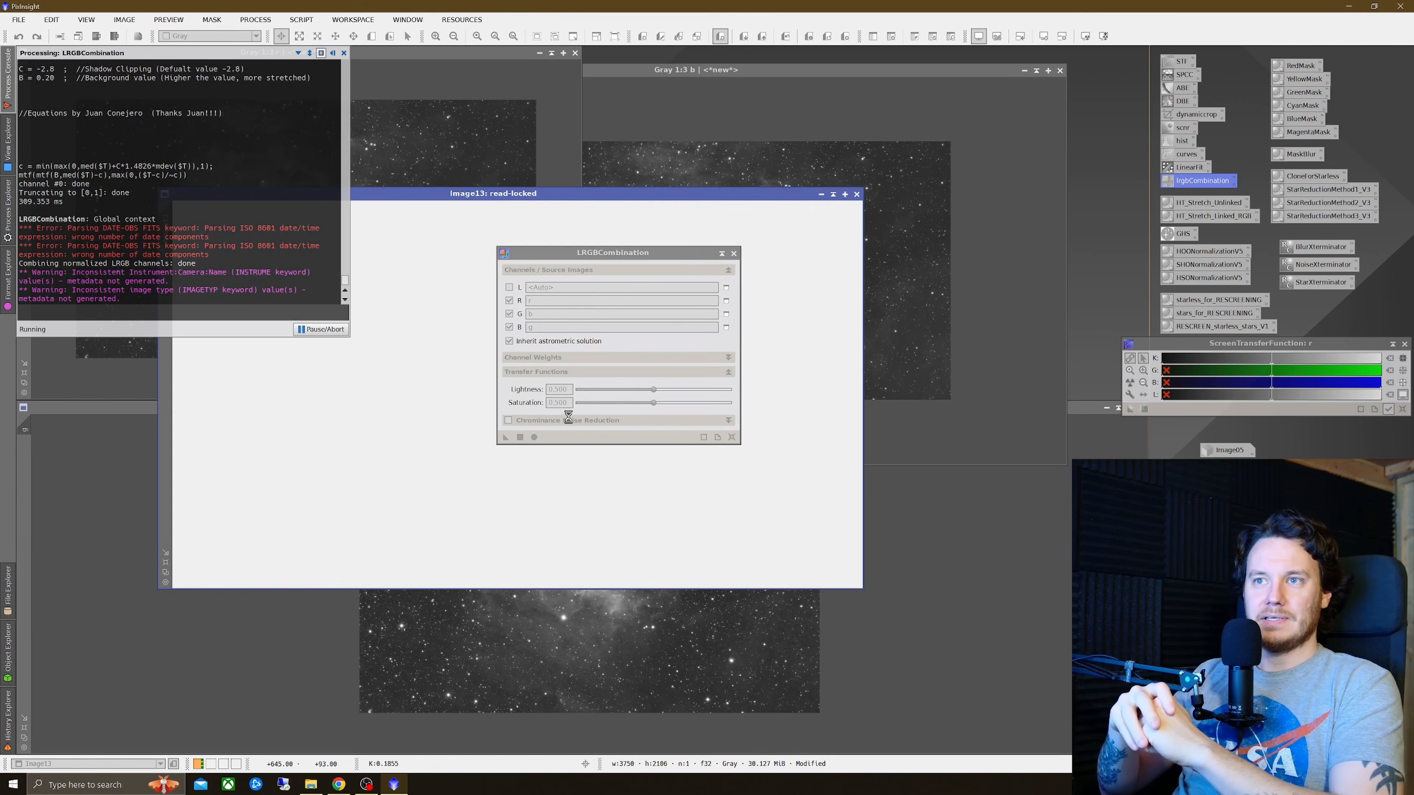
pyautogui.click(733, 254)
# Step: Minimize the r, b and g channel windows and move their icons aside
pyautogui.scroll(2, 518, 402)
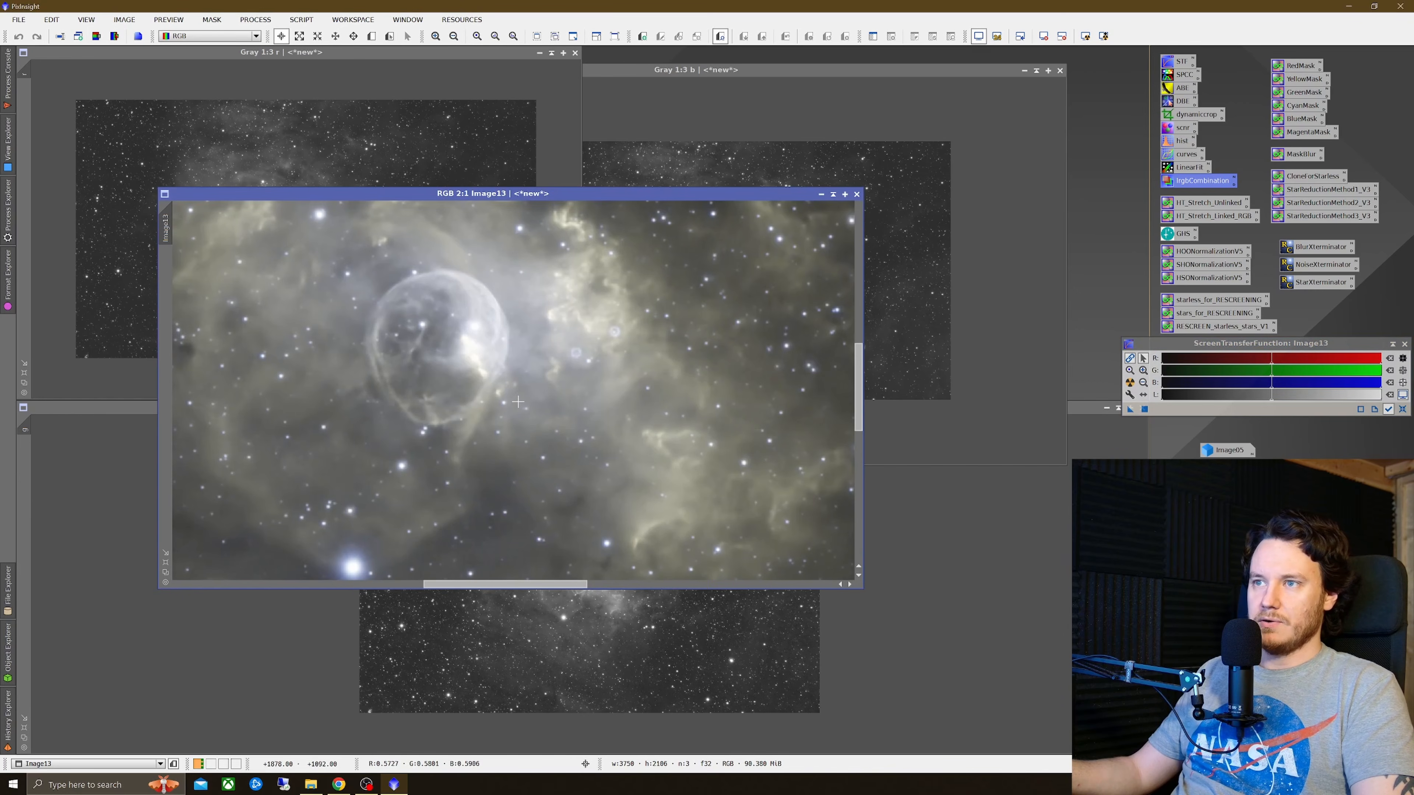
pyautogui.scroll(-2, 517, 402)
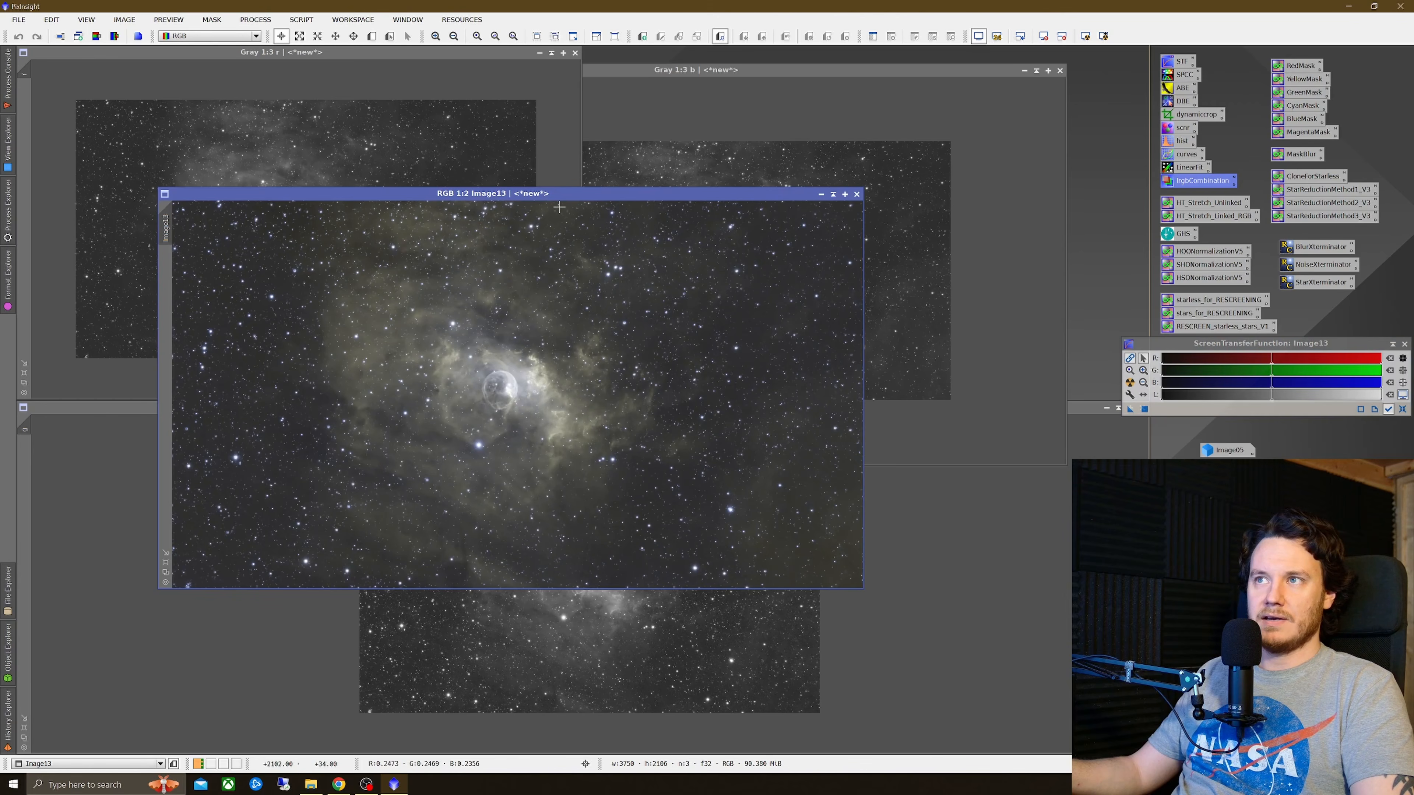
pyautogui.moveTo(575, 195); pyautogui.dragTo(544, 179)
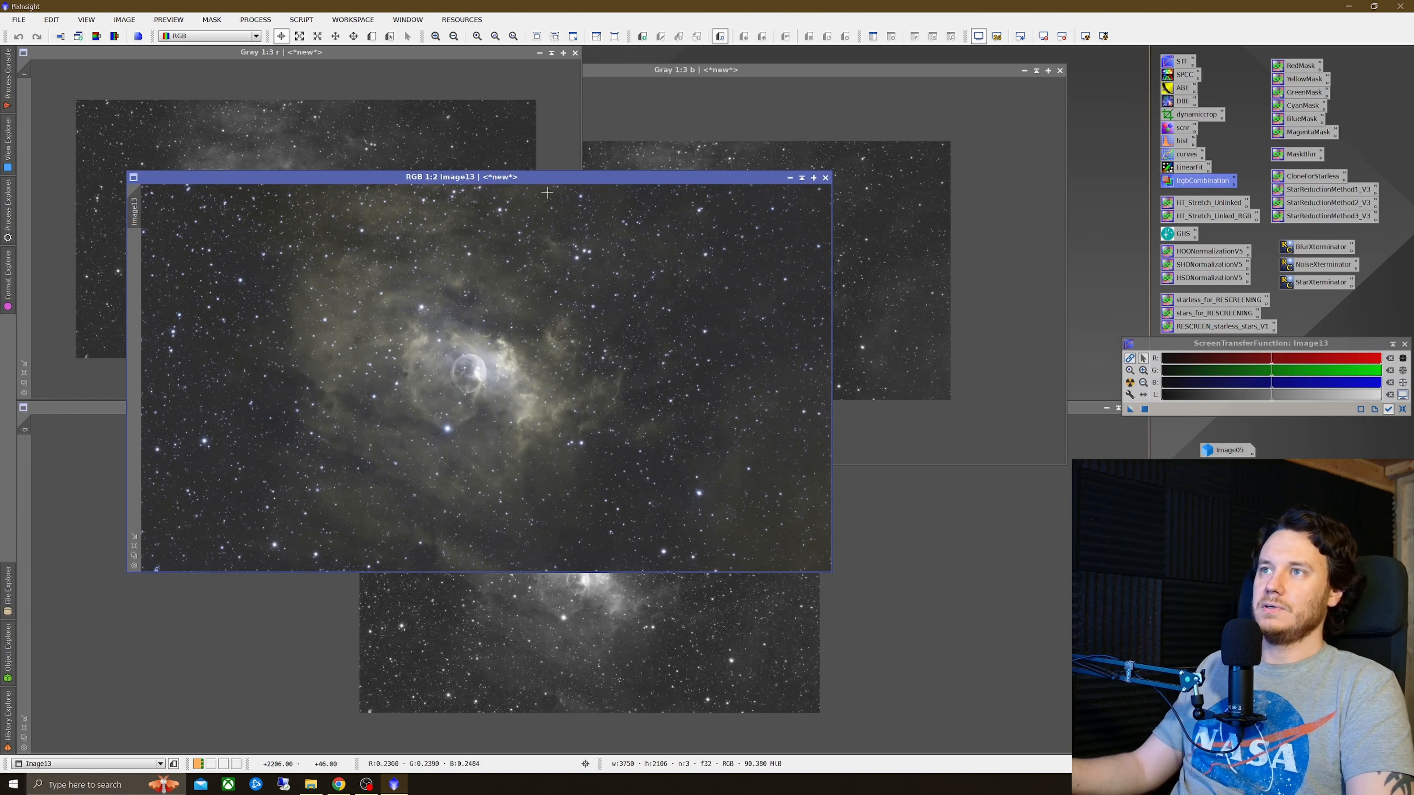
pyautogui.click(538, 53)
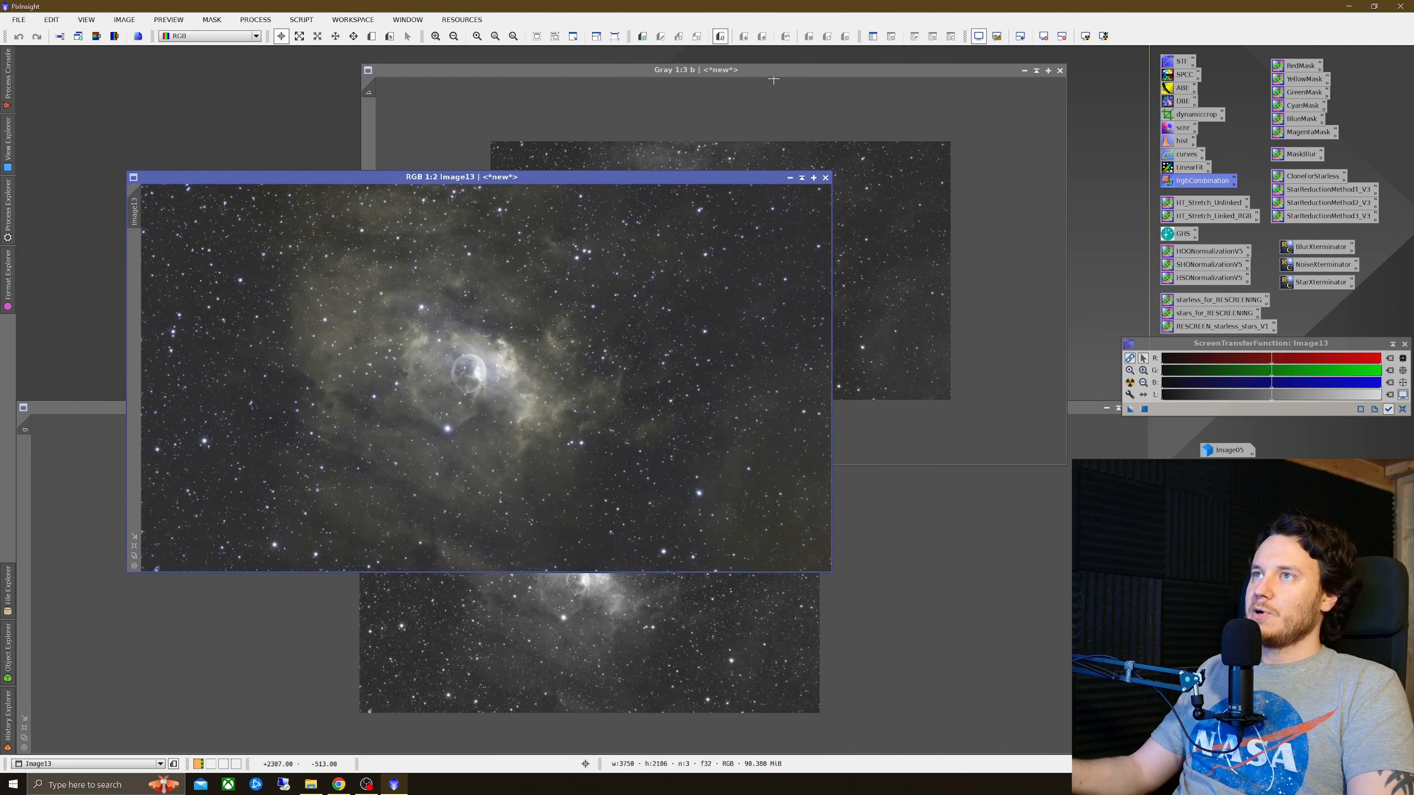
pyautogui.click(1024, 70)
pyautogui.moveTo(320, 228); pyautogui.dragTo(1219, 515)
pyautogui.moveTo(721, 273); pyautogui.dragTo(1219, 518)
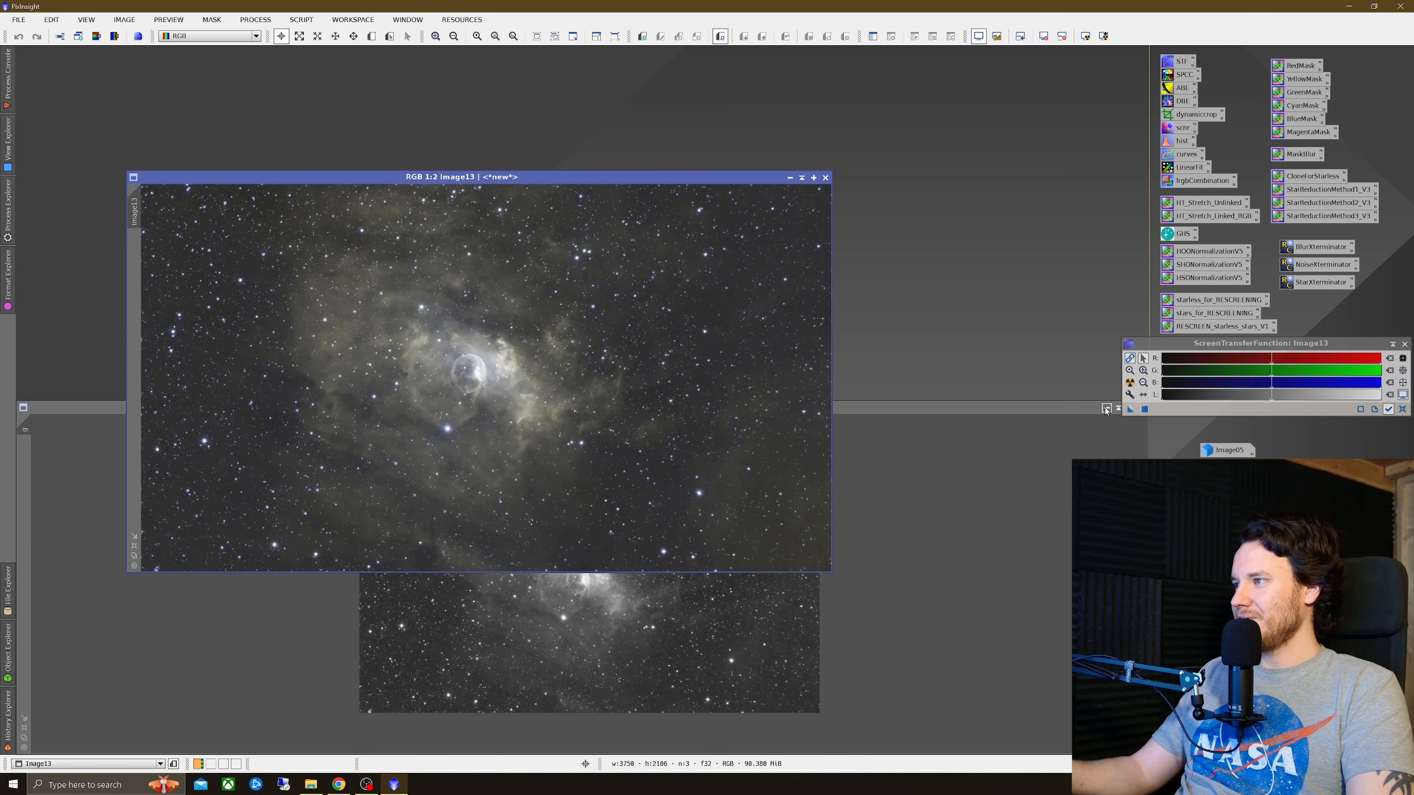
pyautogui.click(1106, 409)
pyautogui.moveTo(591, 587); pyautogui.dragTo(1213, 691)
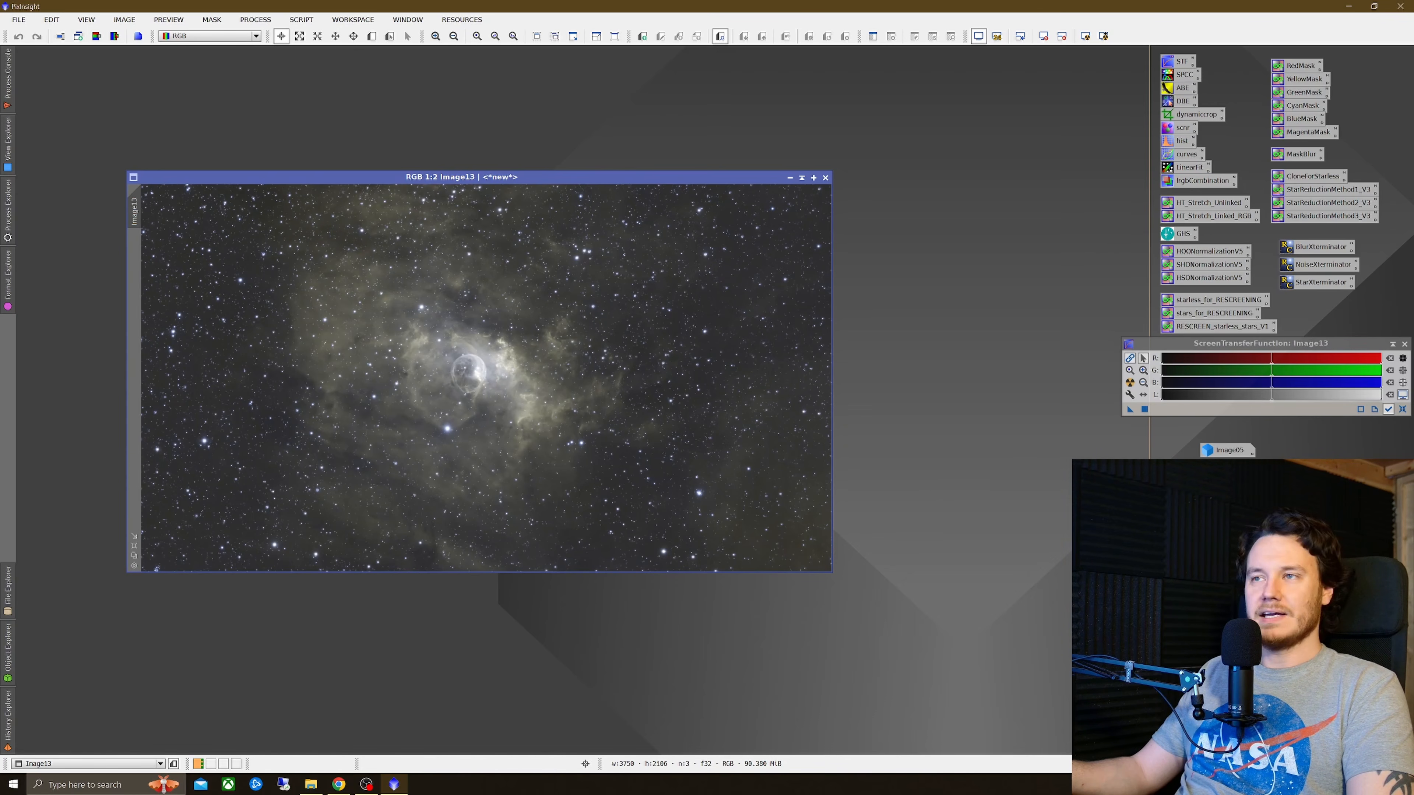
# Step: Clone the combined image and apply a Curves boost with a point at input 0.32432, output 0.67775
pyautogui.moveTo(618, 182); pyautogui.dragTo(521, 72)
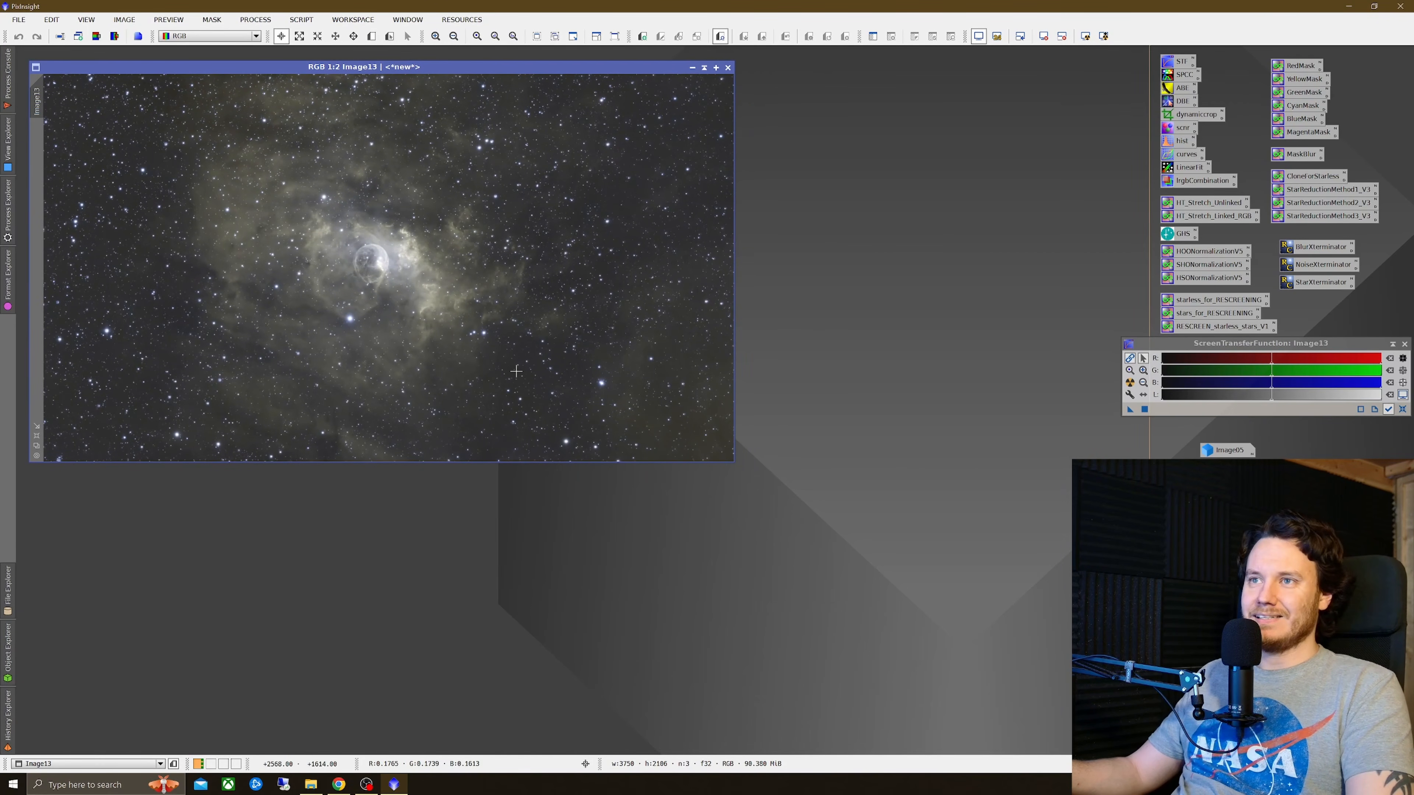
pyautogui.moveTo(37, 96); pyautogui.dragTo(97, 129)
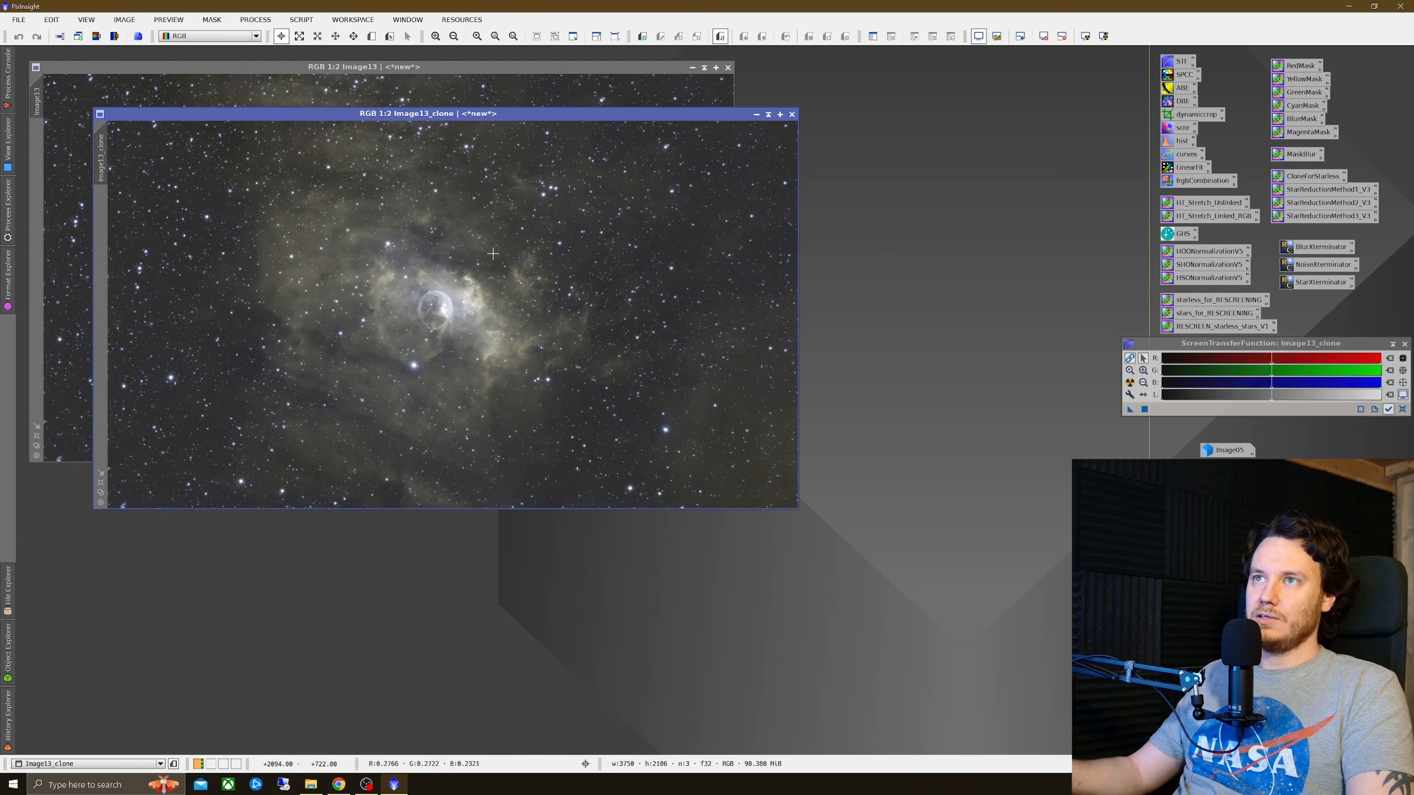
pyautogui.doubleClick(1167, 156)
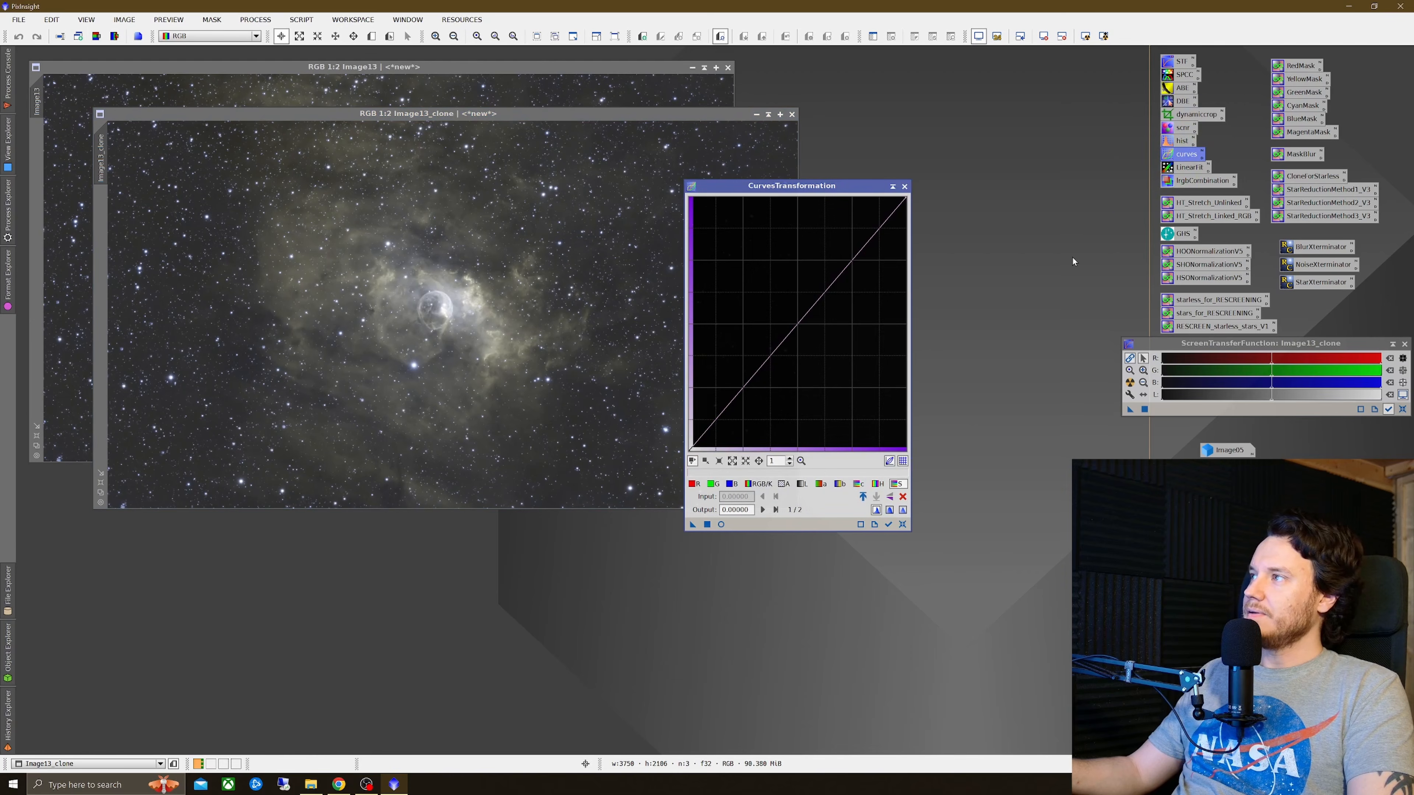
pyautogui.click(721, 523)
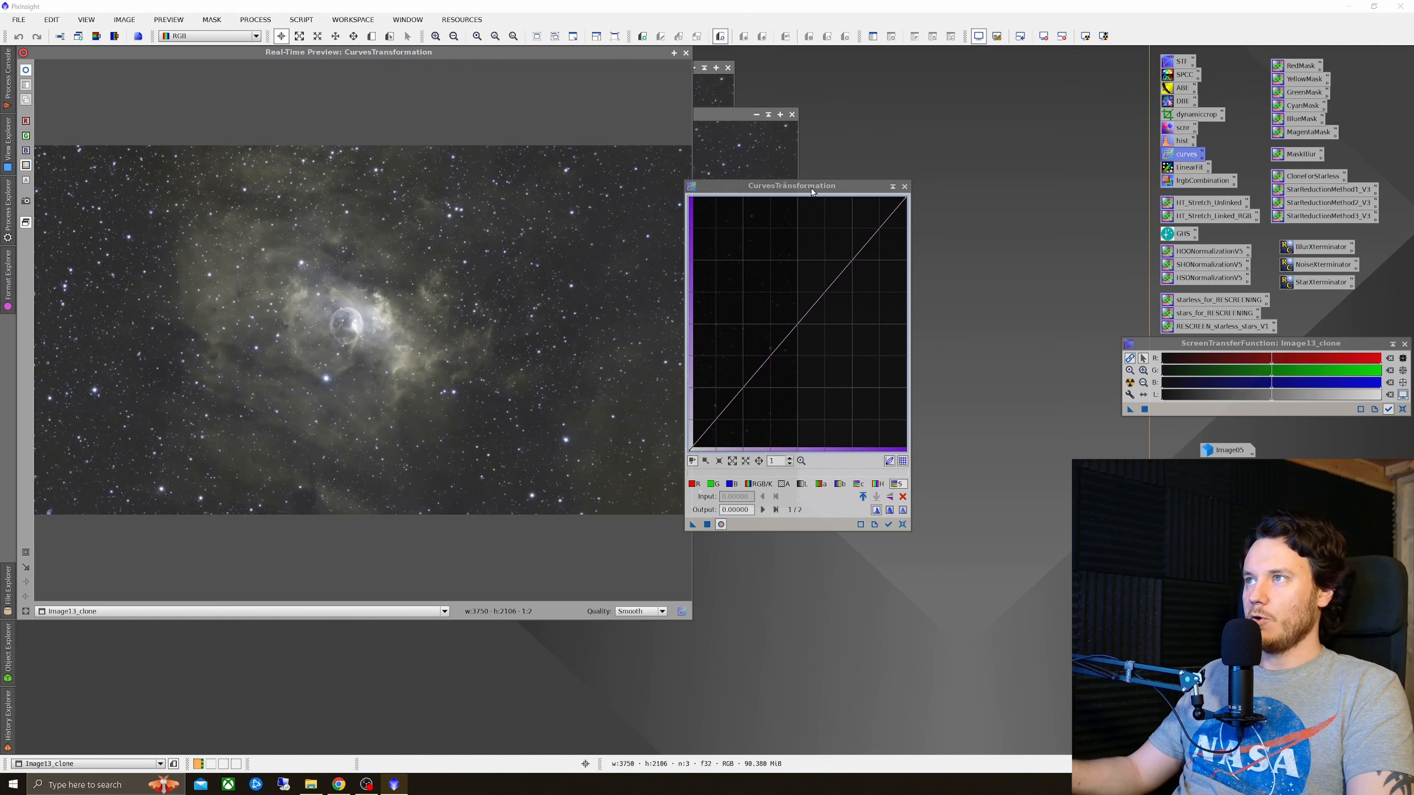
pyautogui.moveTo(816, 189); pyautogui.dragTo(904, 222)
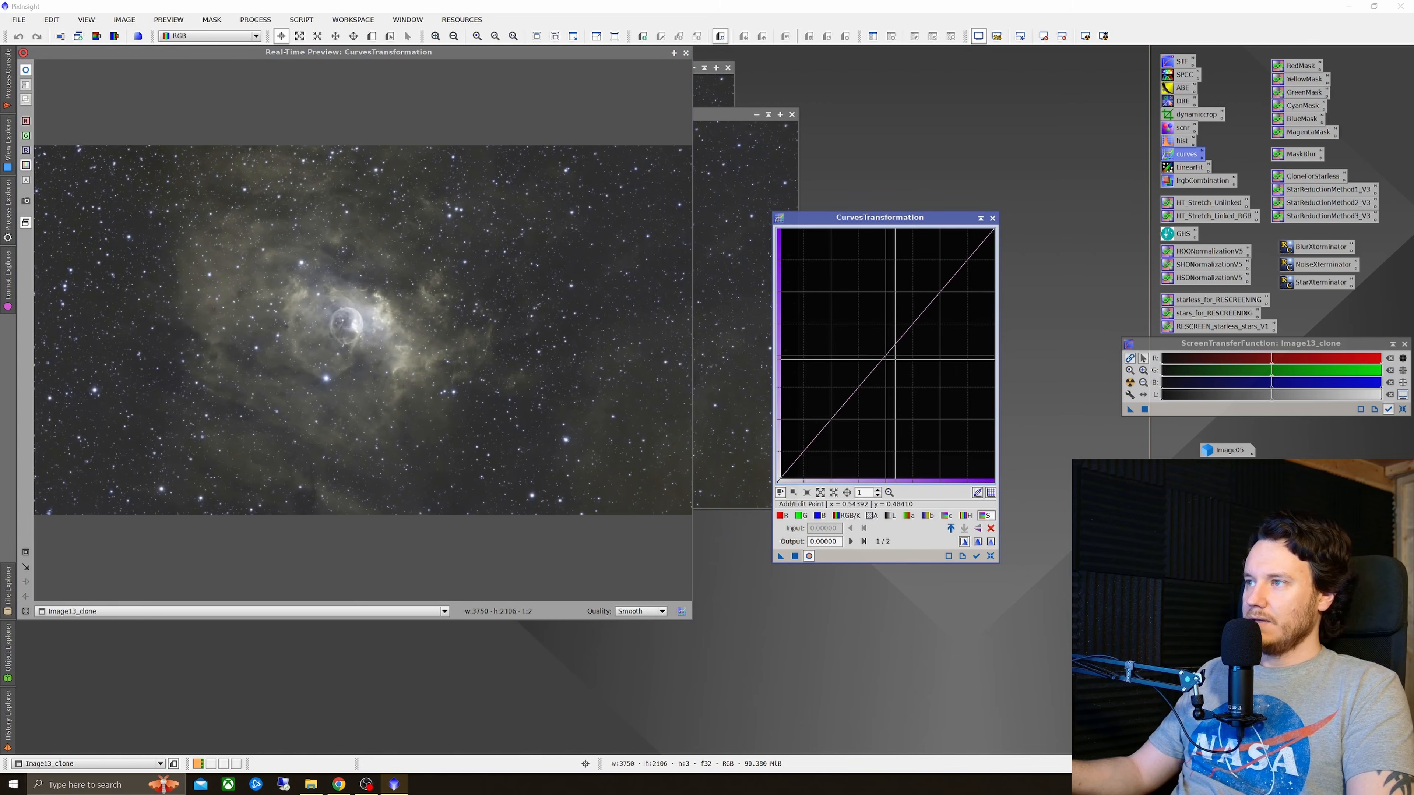
pyautogui.moveTo(884, 357); pyautogui.dragTo(875, 336)
pyautogui.moveTo(866, 323); pyautogui.dragTo(846, 310)
pyautogui.click(809, 557)
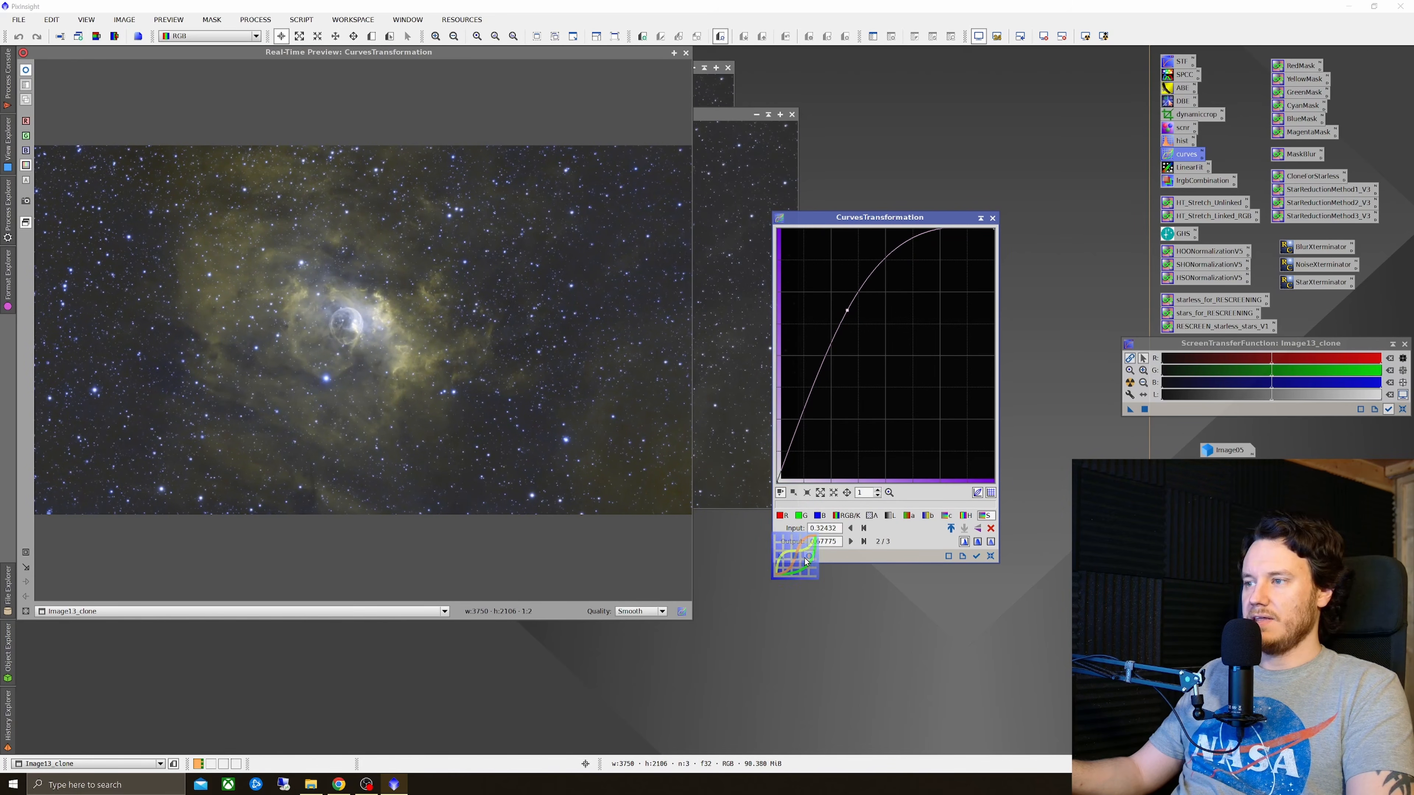
pyautogui.click(686, 53)
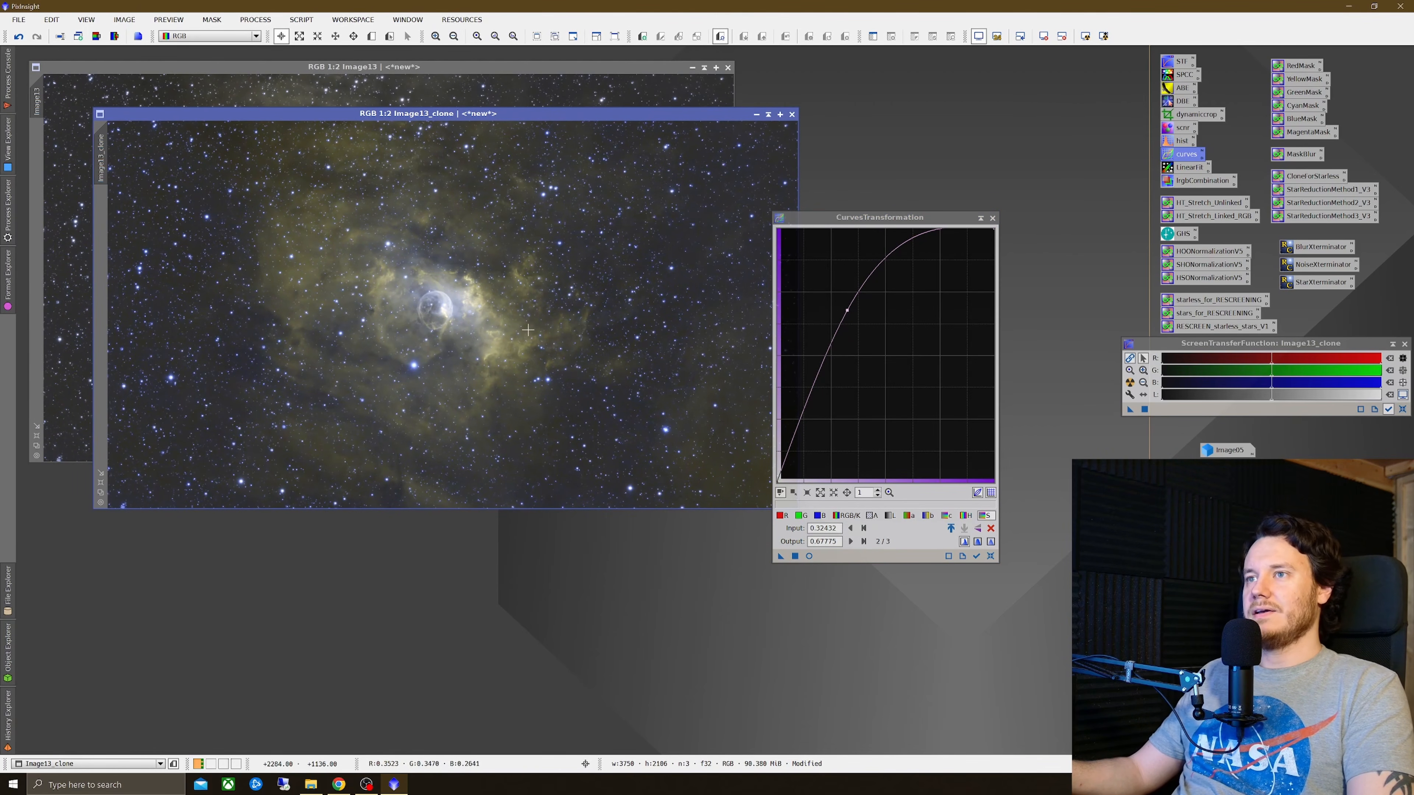
# Step: Run the YellowMask script on the curved clone to create a yellow mask and arrange the windows
pyautogui.moveTo(1303, 78); pyautogui.dragTo(265, 416)
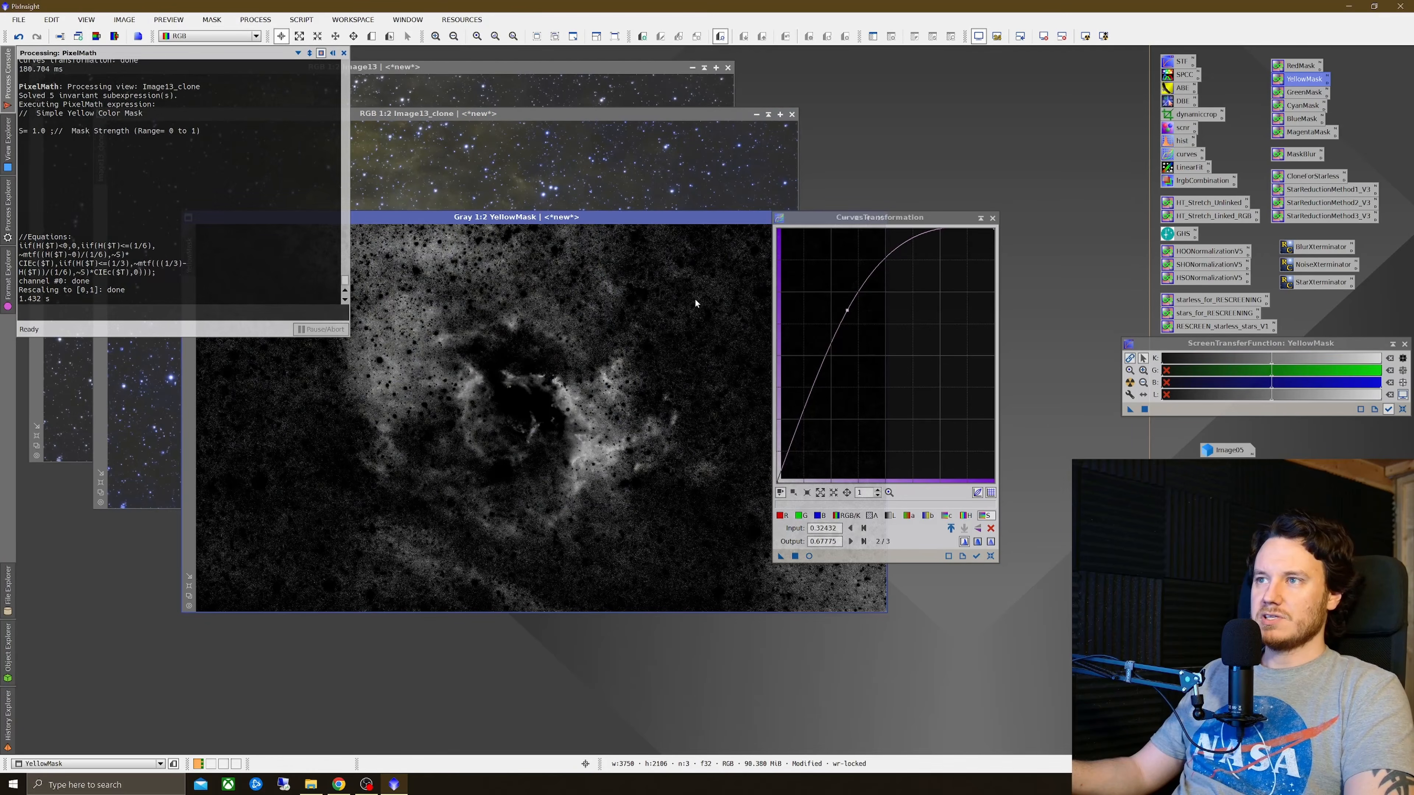
pyautogui.moveTo(884, 221); pyautogui.dragTo(1005, 136)
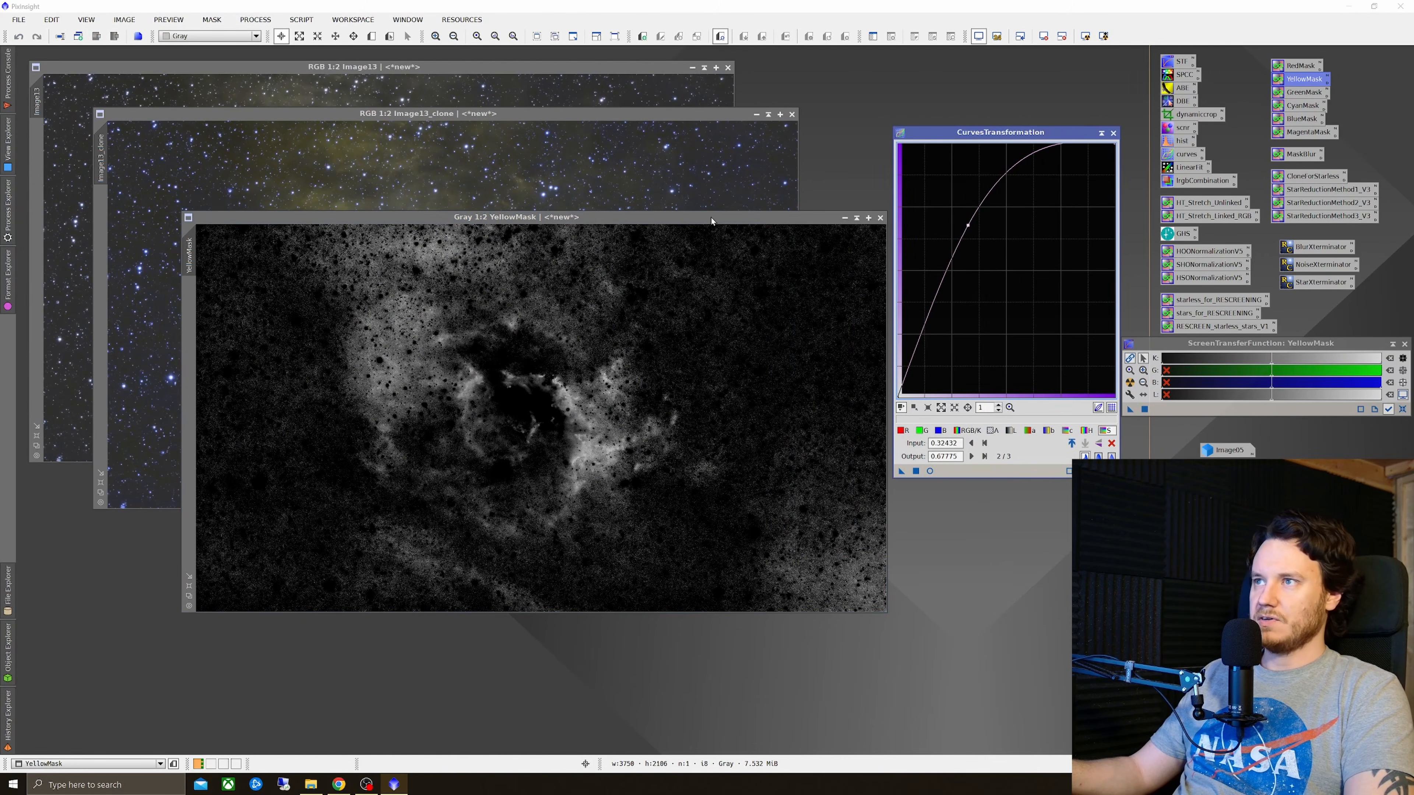
pyautogui.moveTo(711, 222); pyautogui.dragTo(628, 347)
# Step: Close the curved clone, discarding its changes
pyautogui.click(604, 114)
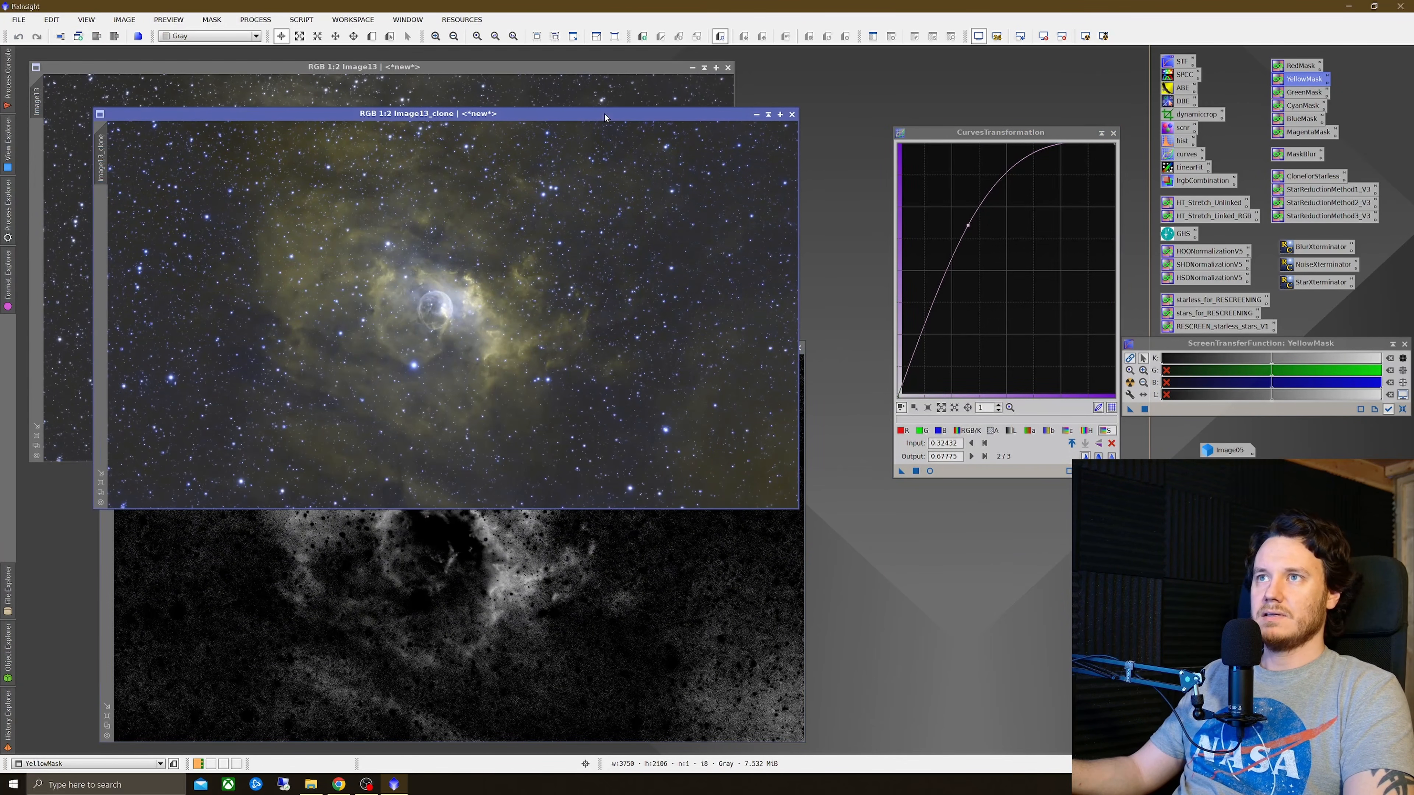
pyautogui.click(792, 114)
pyautogui.click(678, 418)
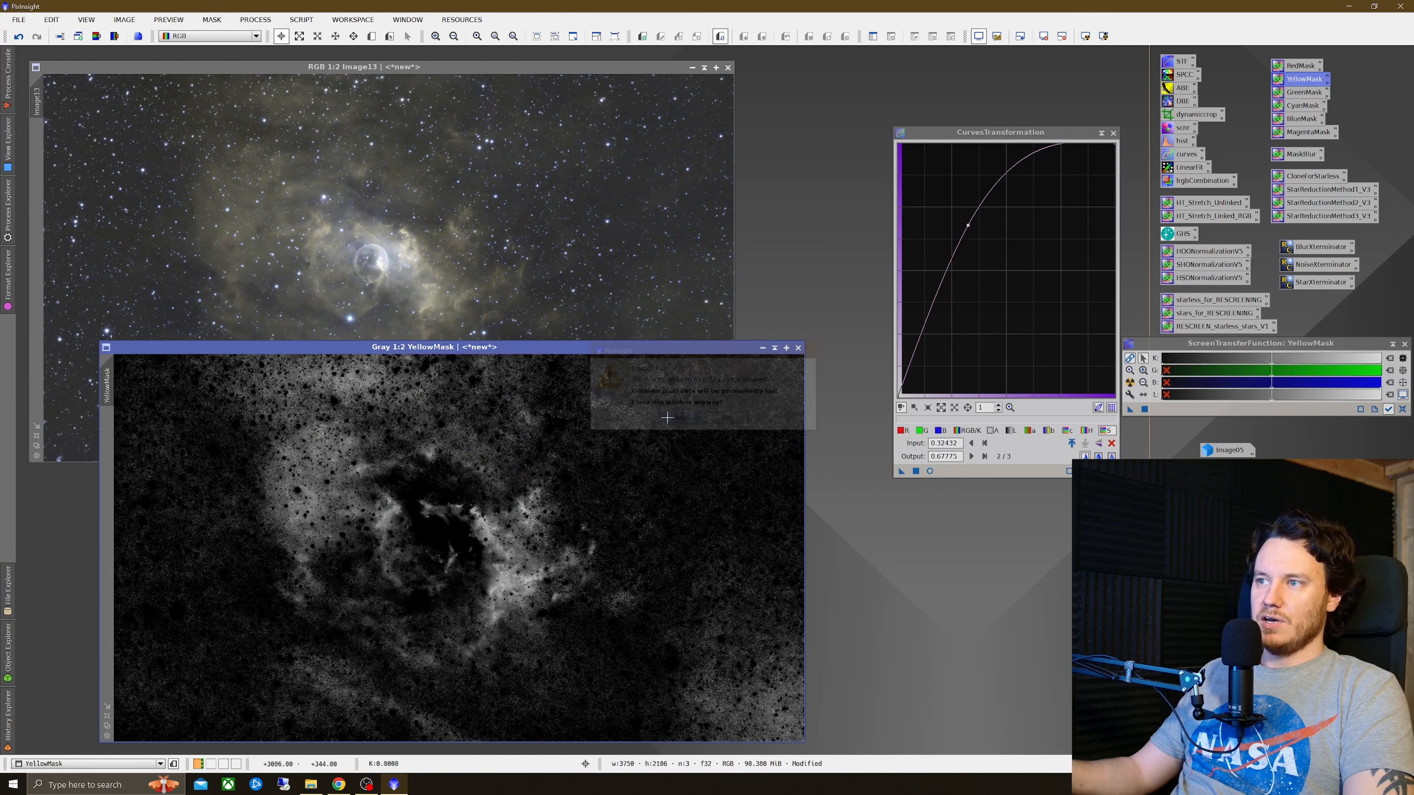
# Step: Clone the combined image again and, with real-time preview on, shape an S-curve on the blue channel
pyautogui.moveTo(42, 95); pyautogui.dragTo(85, 120)
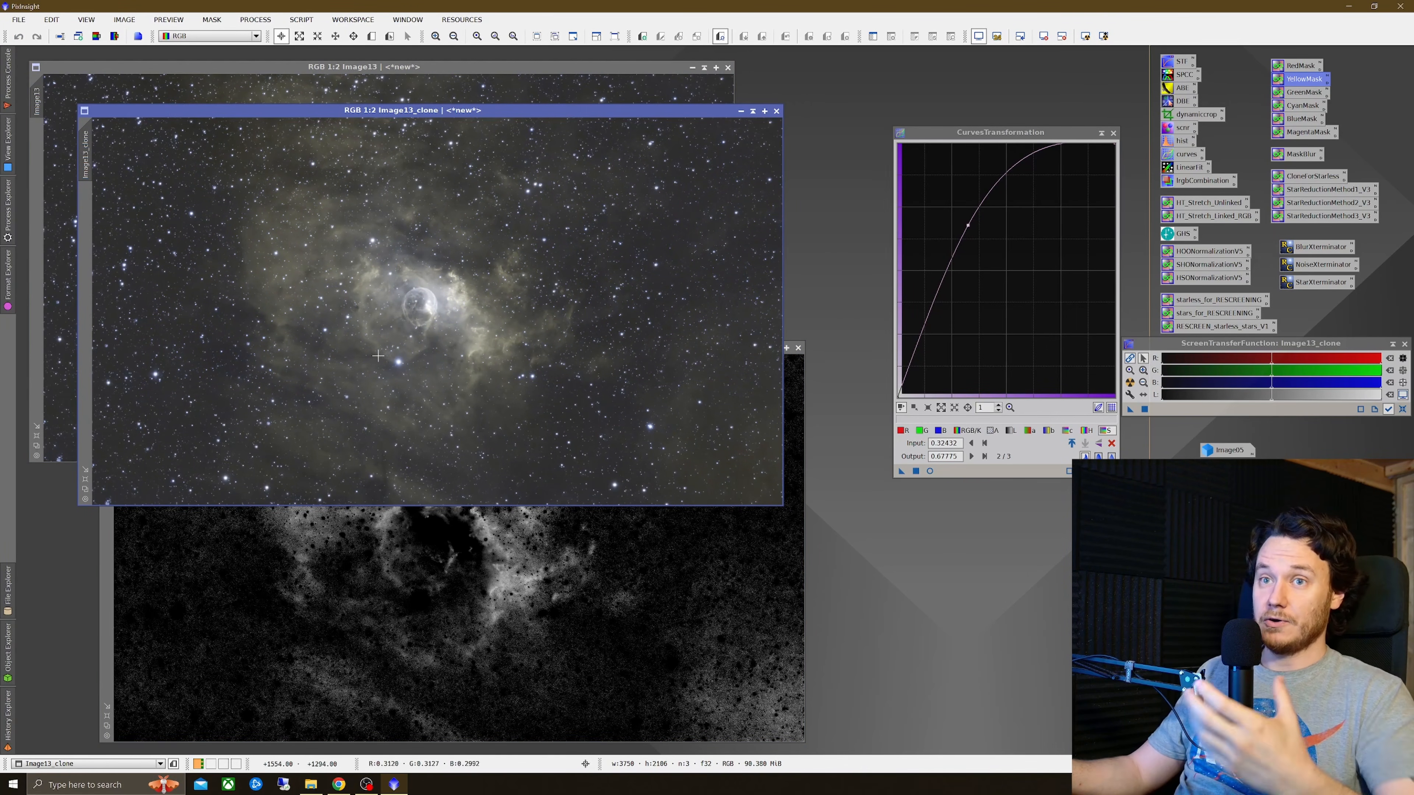
pyautogui.click(929, 470)
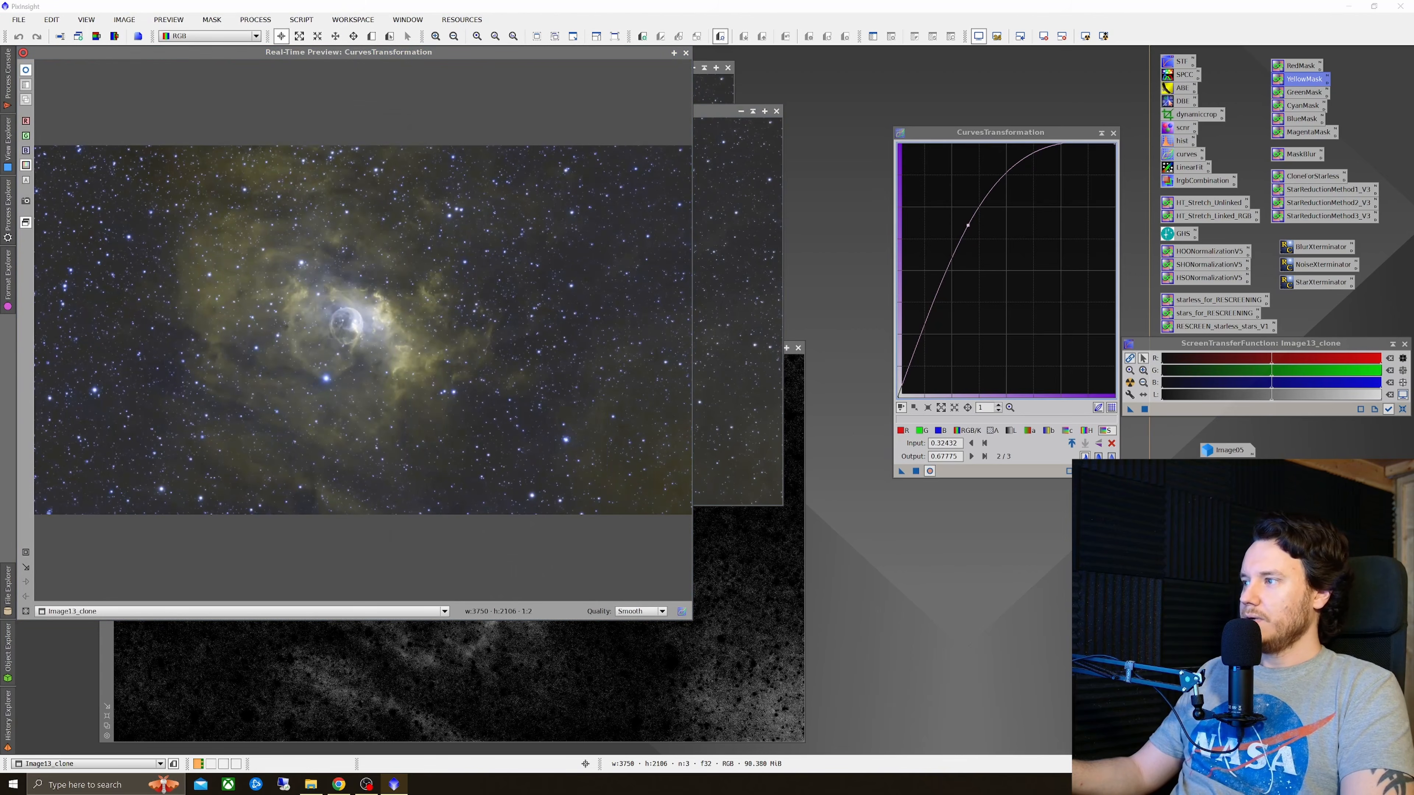
pyautogui.click(939, 430)
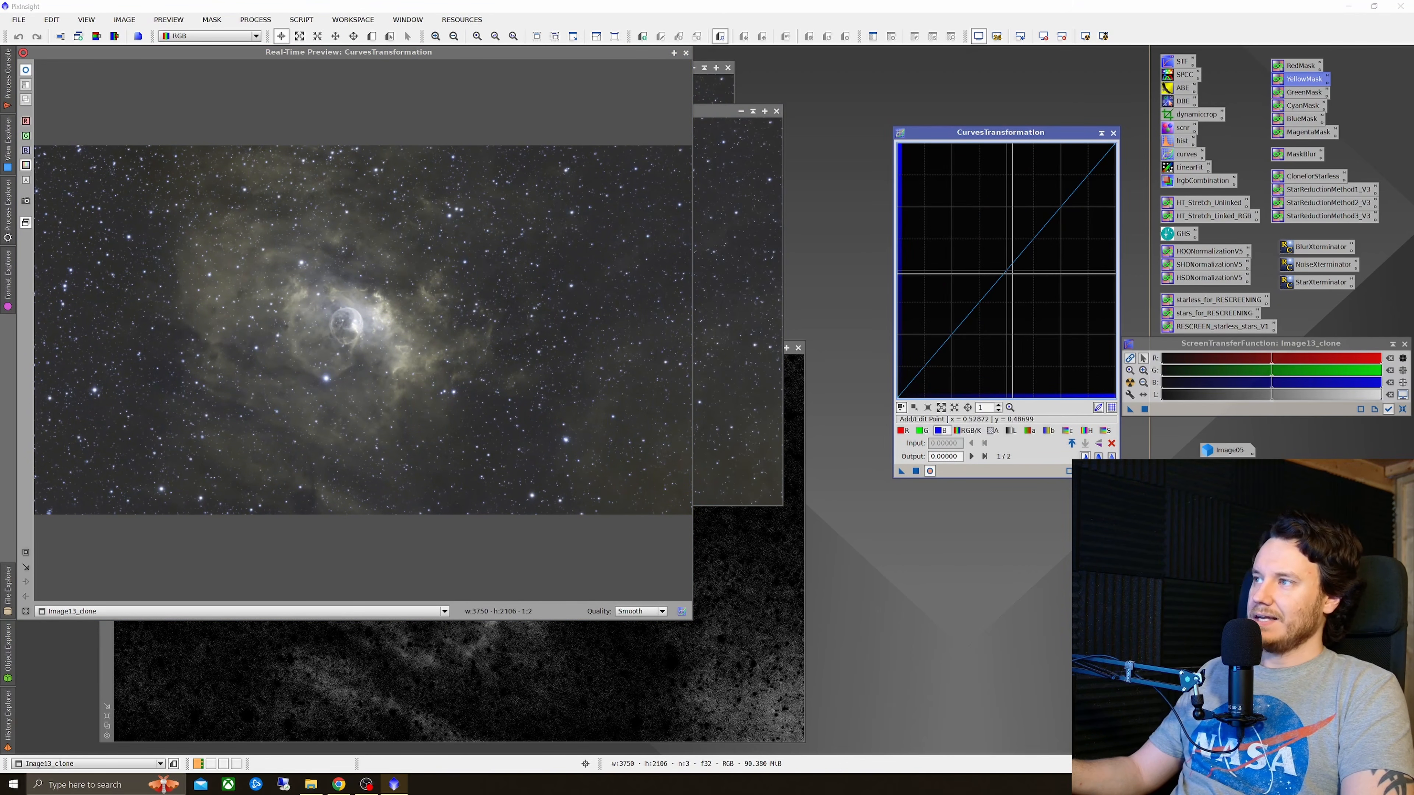
pyautogui.moveTo(1011, 270); pyautogui.dragTo(1010, 240)
pyautogui.moveTo(939, 340); pyautogui.dragTo(937, 356)
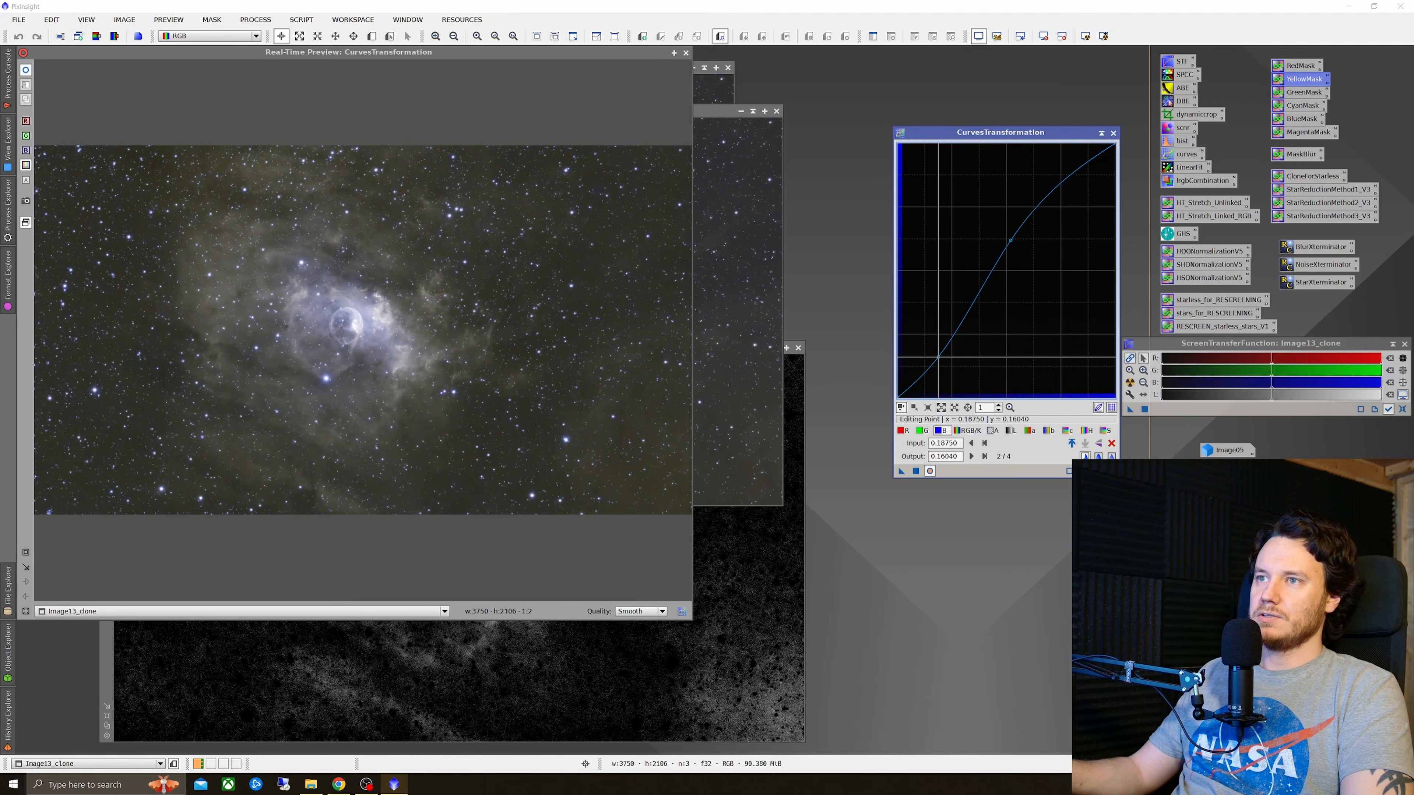
# Step: Shape a similar S-curve on the green channel, raising midtones and lowering shadows
pyautogui.click(921, 430)
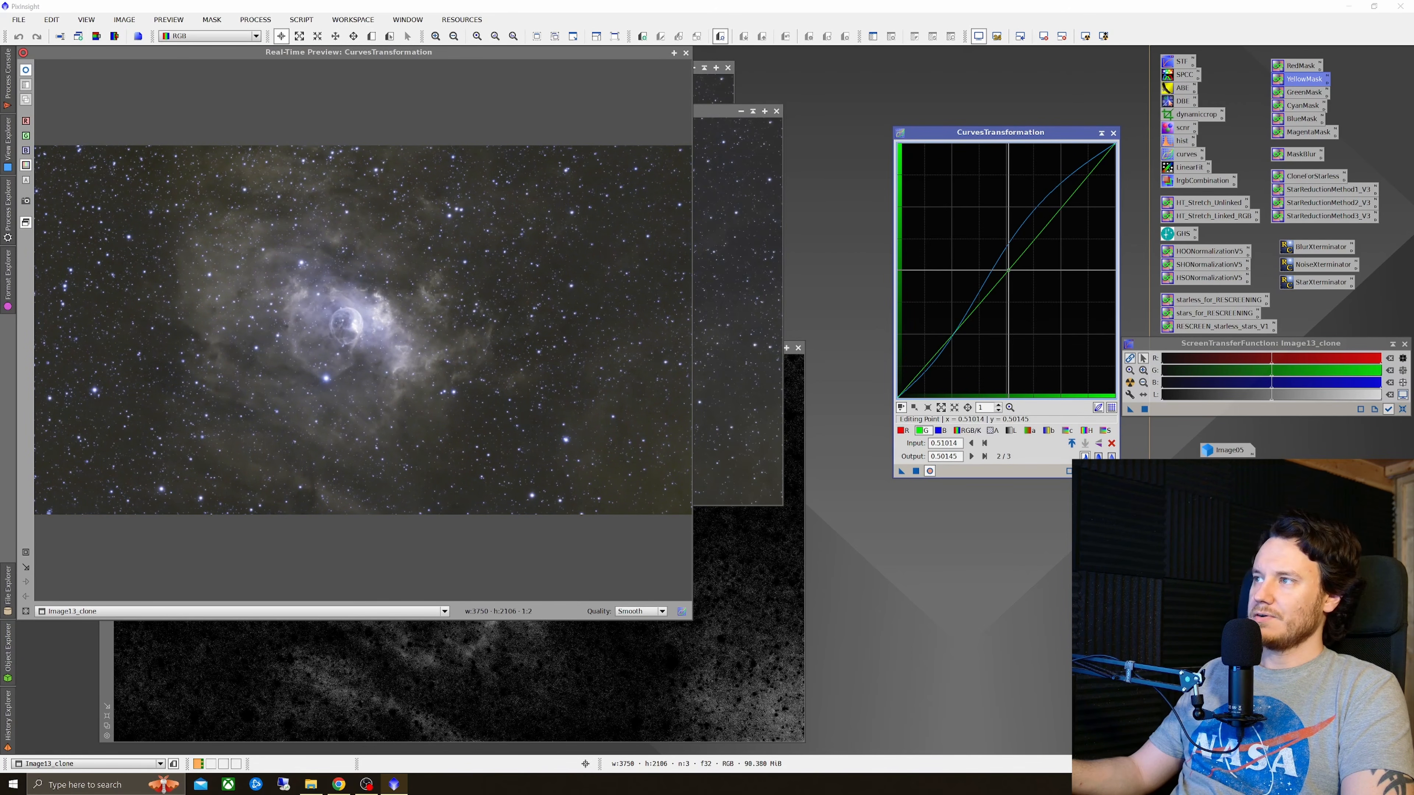
pyautogui.moveTo(998, 279); pyautogui.dragTo(998, 249)
pyautogui.moveTo(937, 338); pyautogui.dragTo(937, 358)
pyautogui.moveTo(1000, 250); pyautogui.dragTo(1003, 262)
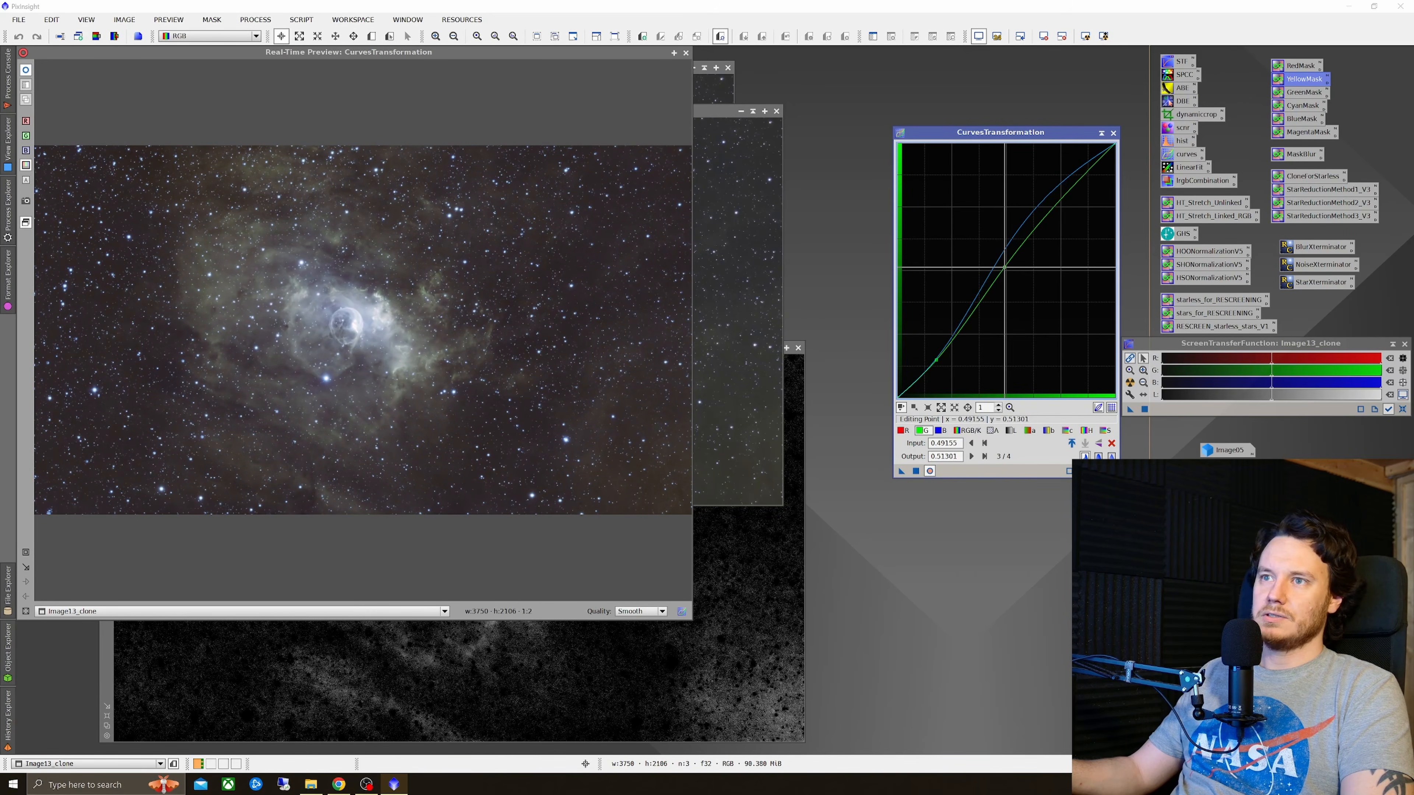
pyautogui.moveTo(936, 360); pyautogui.dragTo(938, 360)
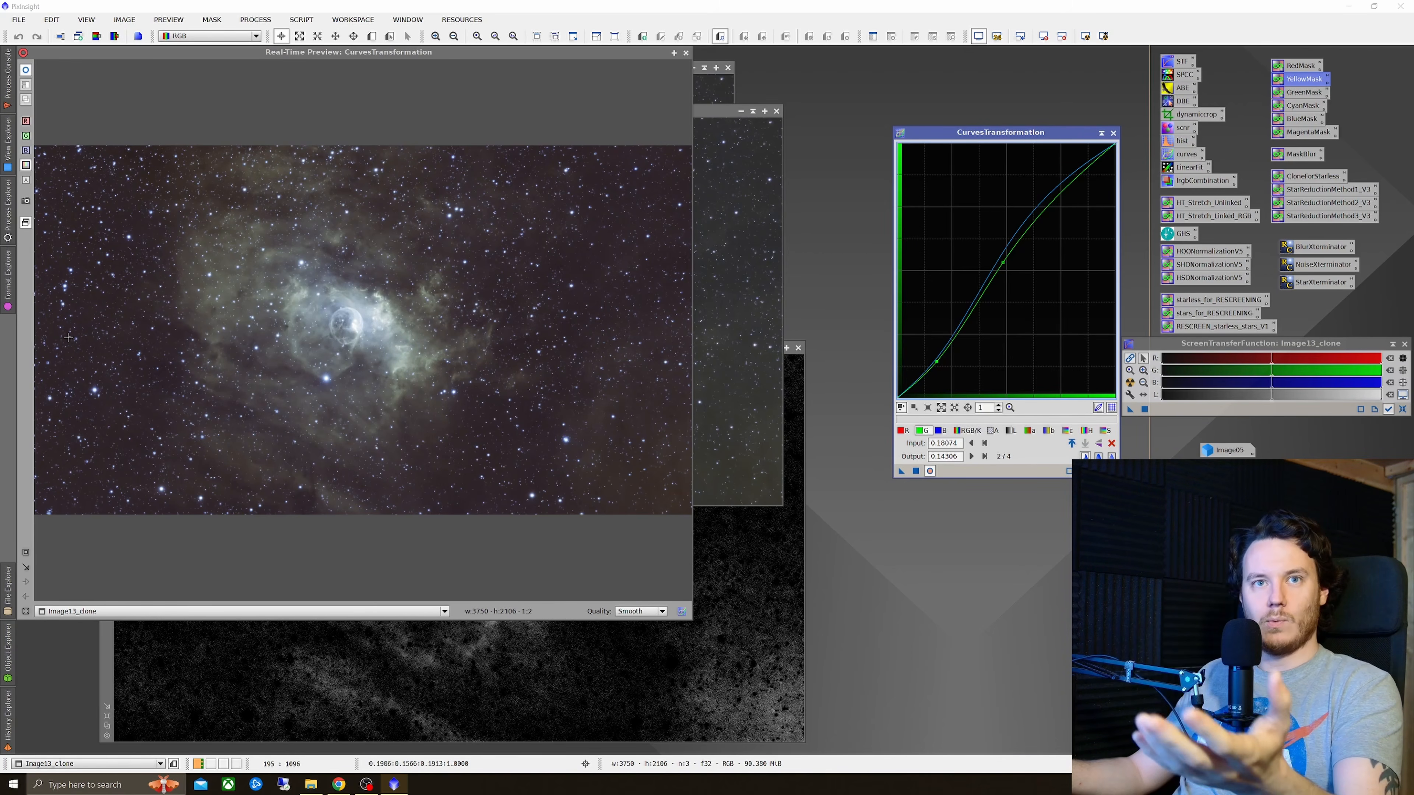
# Step: Boost saturation with a curve point at input 0.32432, output 0.63127
pyautogui.click(1106, 430)
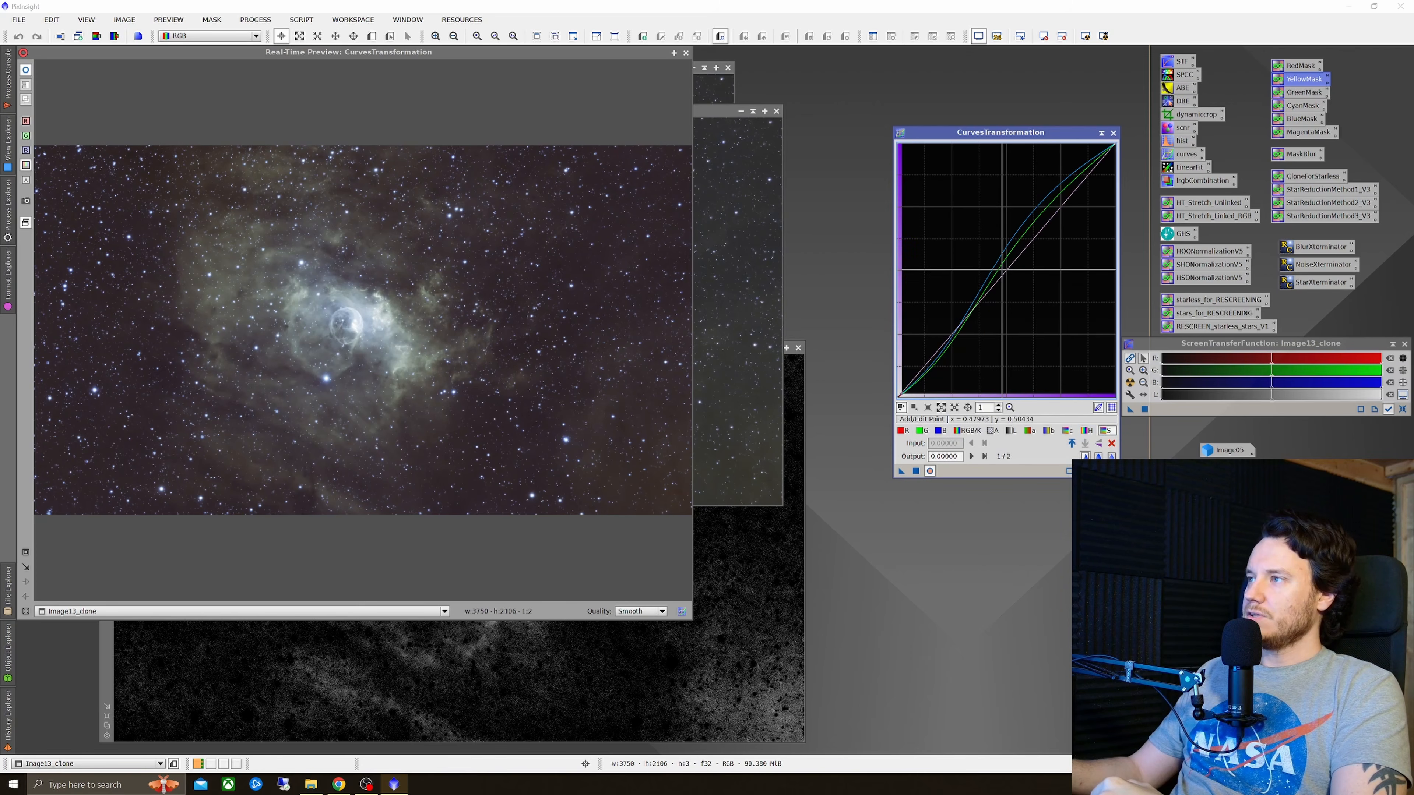
pyautogui.moveTo(1007, 273); pyautogui.dragTo(968, 242)
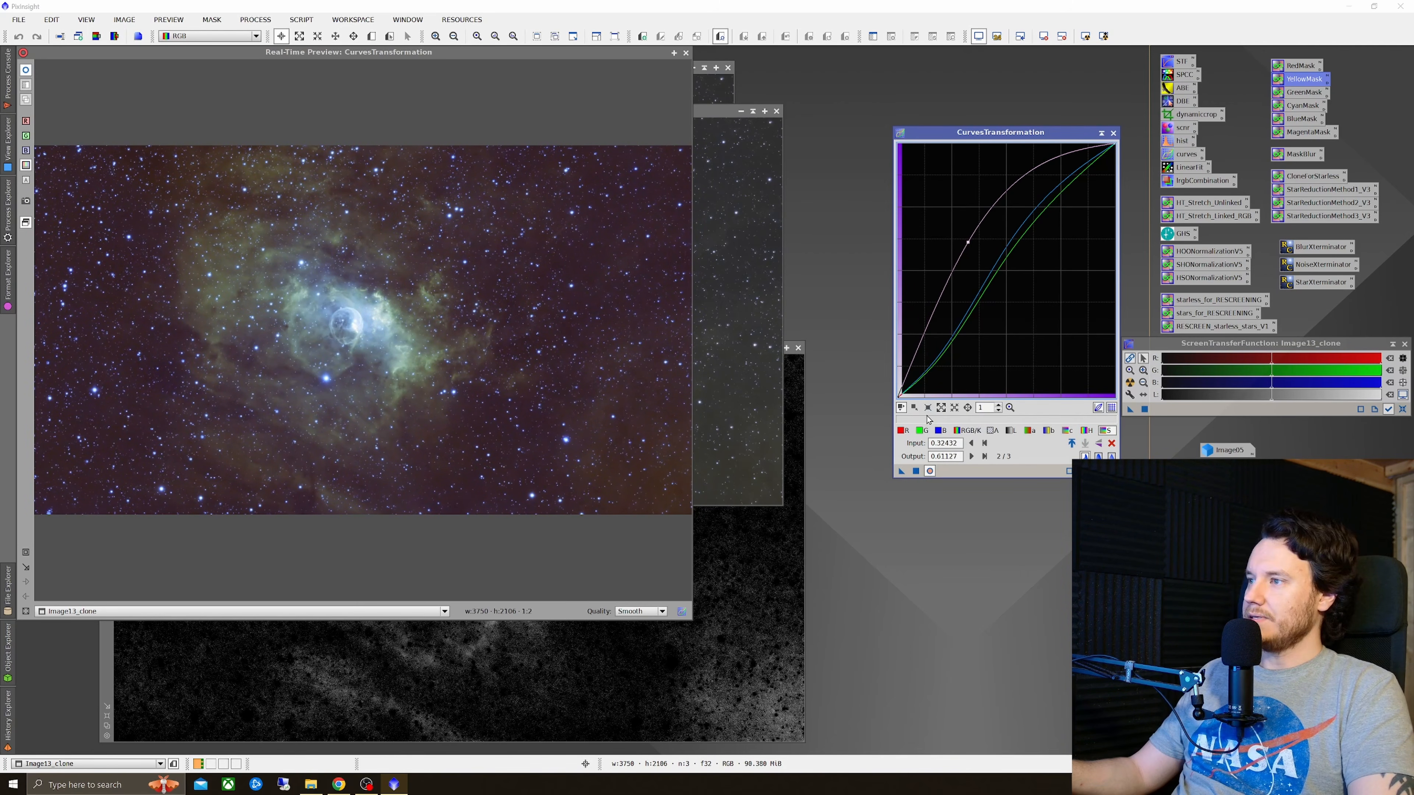
# Step: Lower the shadow points on the blue and green channel curves a little further
pyautogui.click(938, 432)
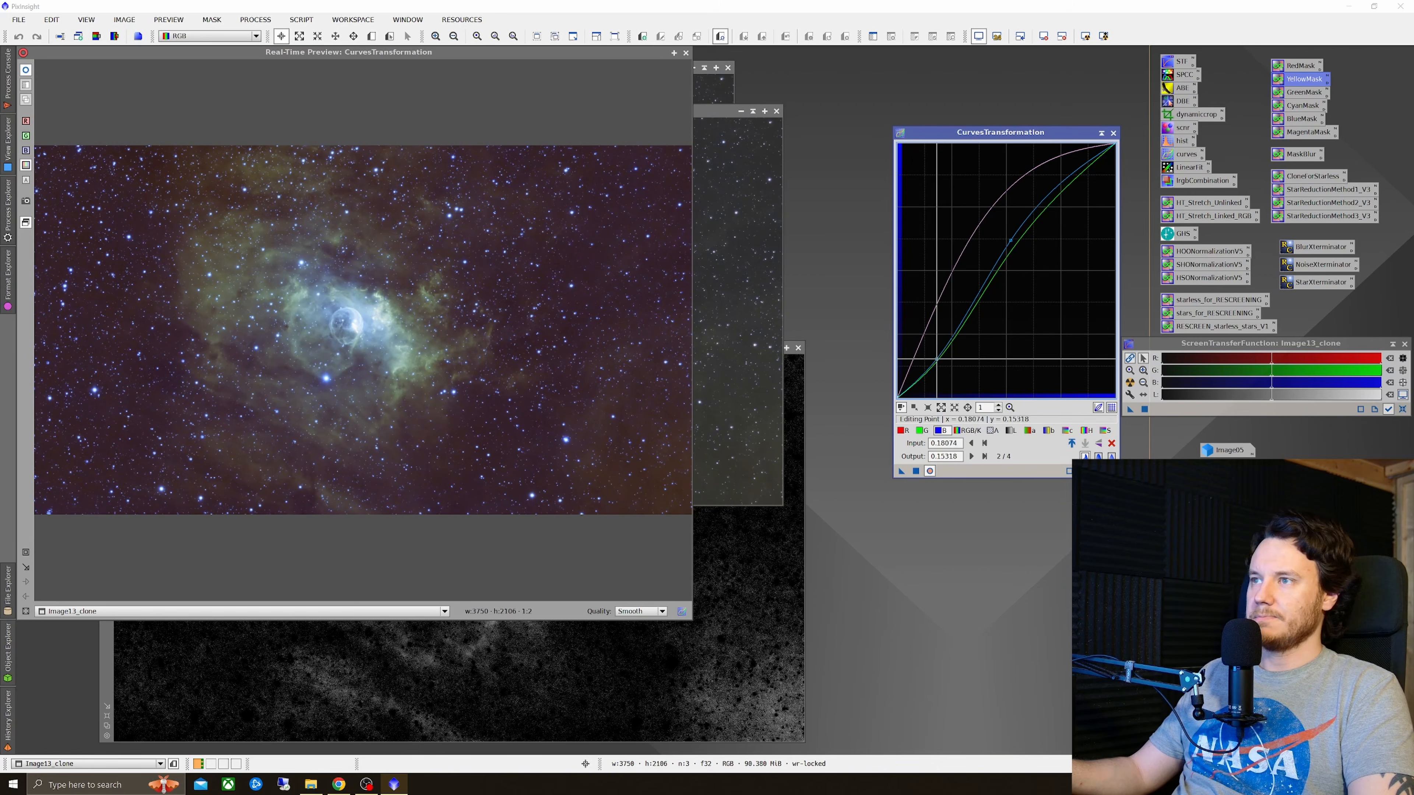
pyautogui.click(933, 356)
pyautogui.moveTo(933, 356); pyautogui.dragTo(938, 363)
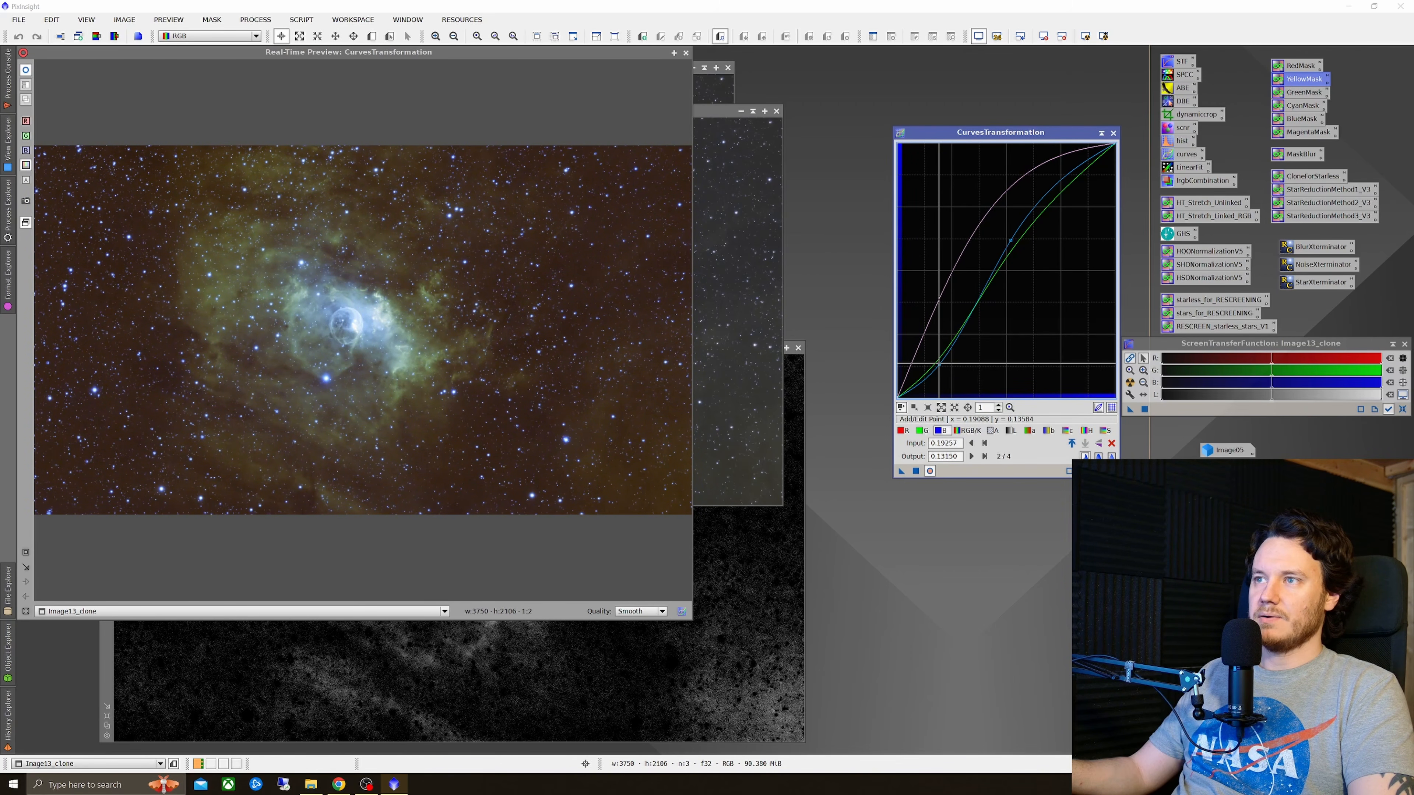
pyautogui.click(921, 430)
pyautogui.moveTo(936, 362); pyautogui.dragTo(937, 367)
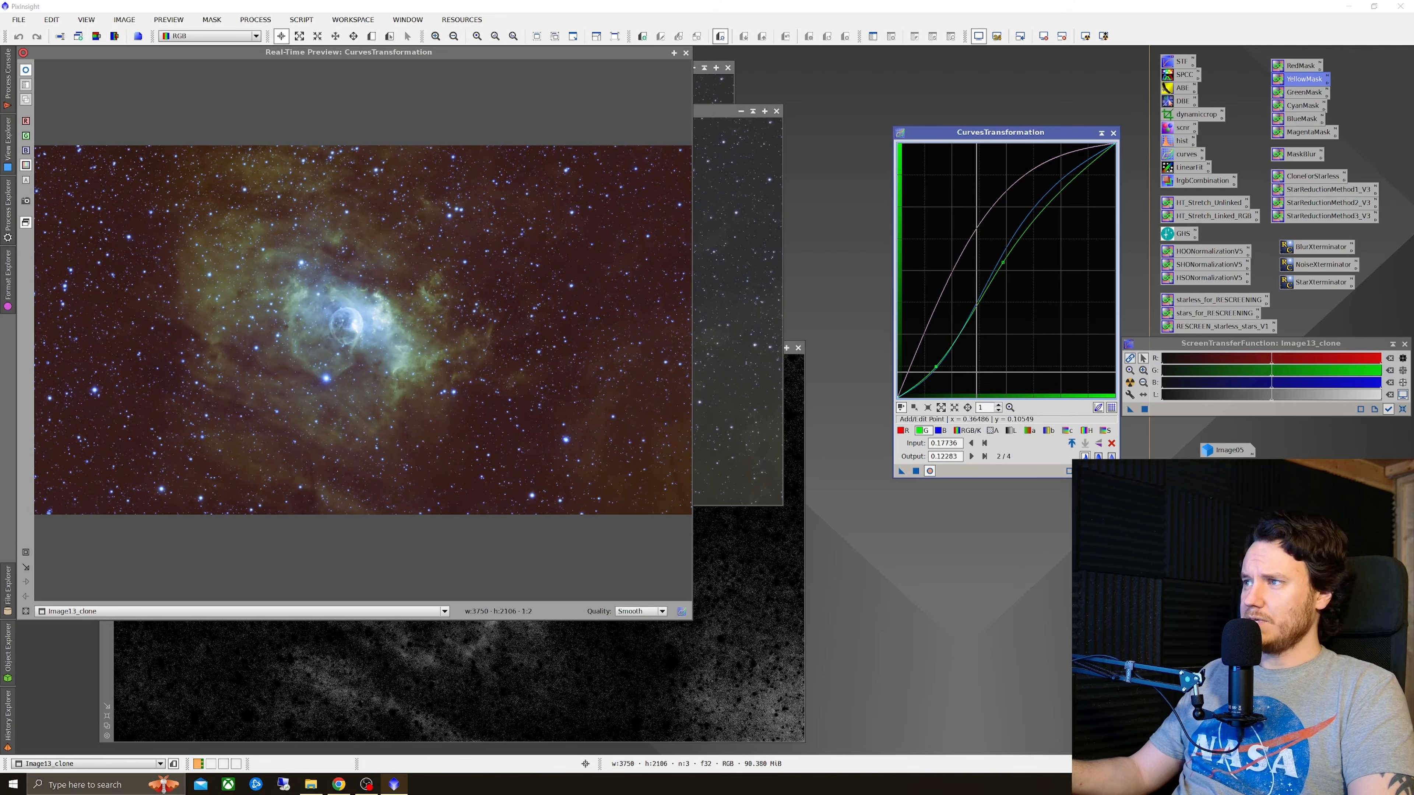
# Step: Add a midtone lift and a shadow point to the combined RGB/K curve
pyautogui.click(967, 431)
pyautogui.click(1013, 267)
pyautogui.moveTo(1012, 267); pyautogui.dragTo(1011, 231)
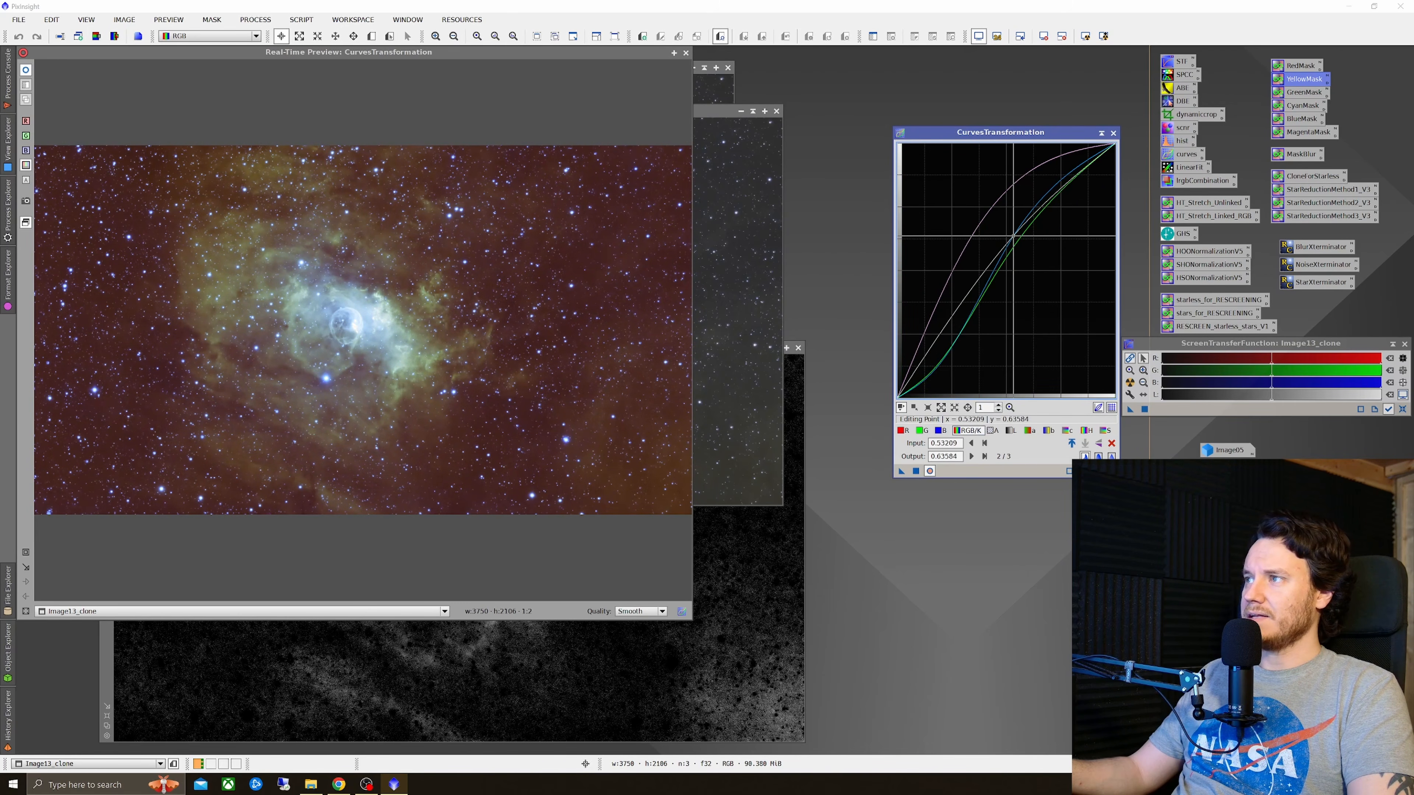
pyautogui.click(944, 345)
pyautogui.moveTo(943, 345); pyautogui.dragTo(946, 356)
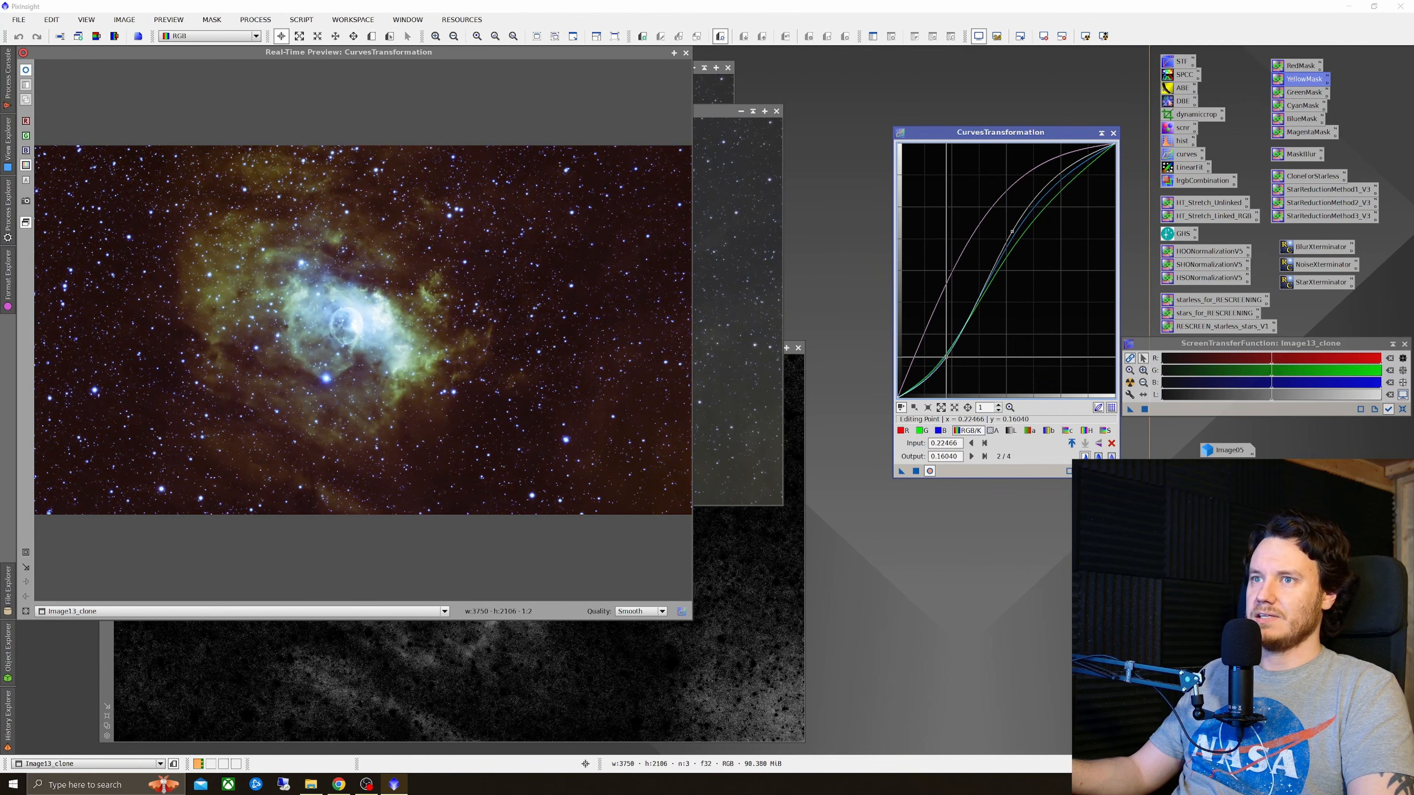
# Step: Move the saturation point to input 0.27365, output 0.62861, apply the curves to the clone, and close the preview
pyautogui.moveTo(1011, 231); pyautogui.dragTo(956, 238)
pyautogui.click(1106, 431)
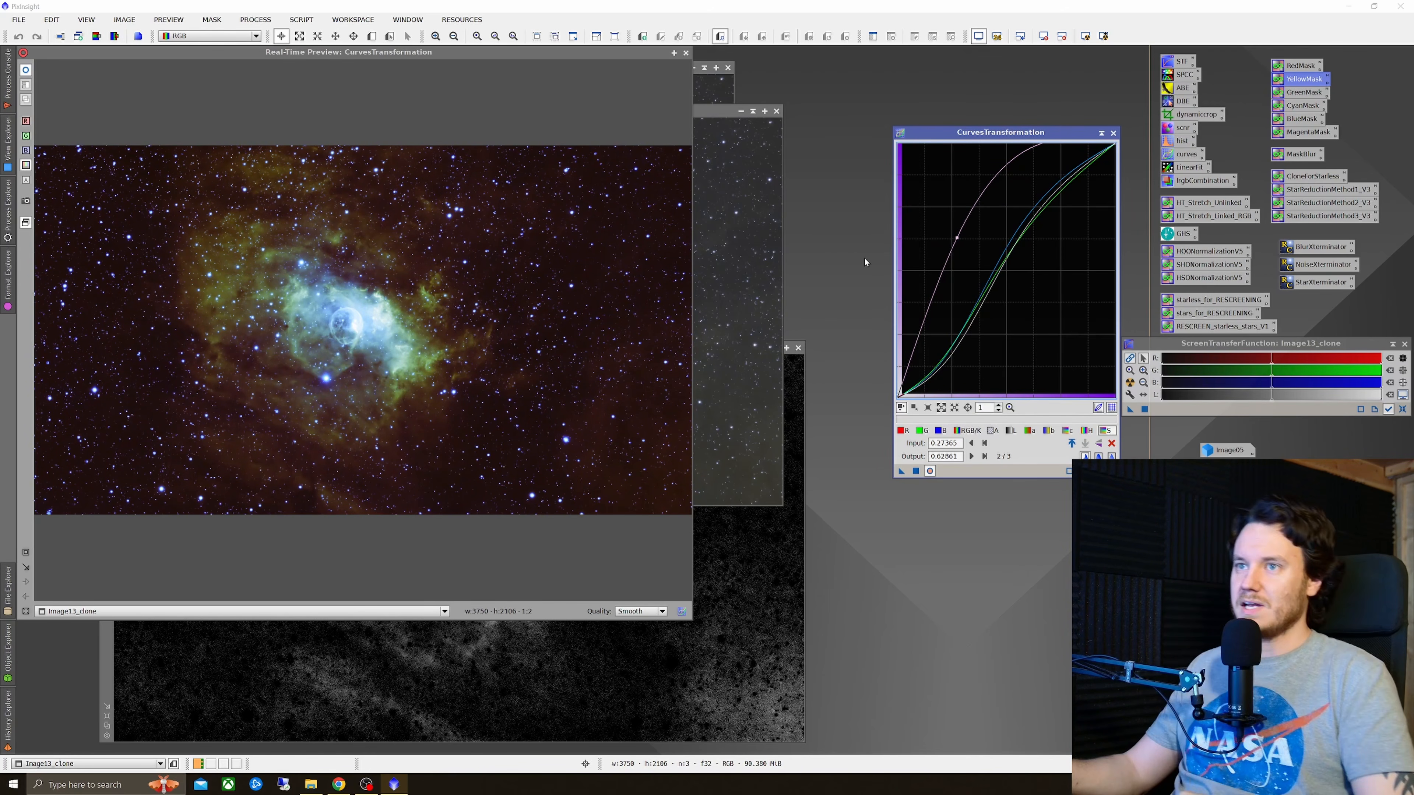
pyautogui.click(916, 472)
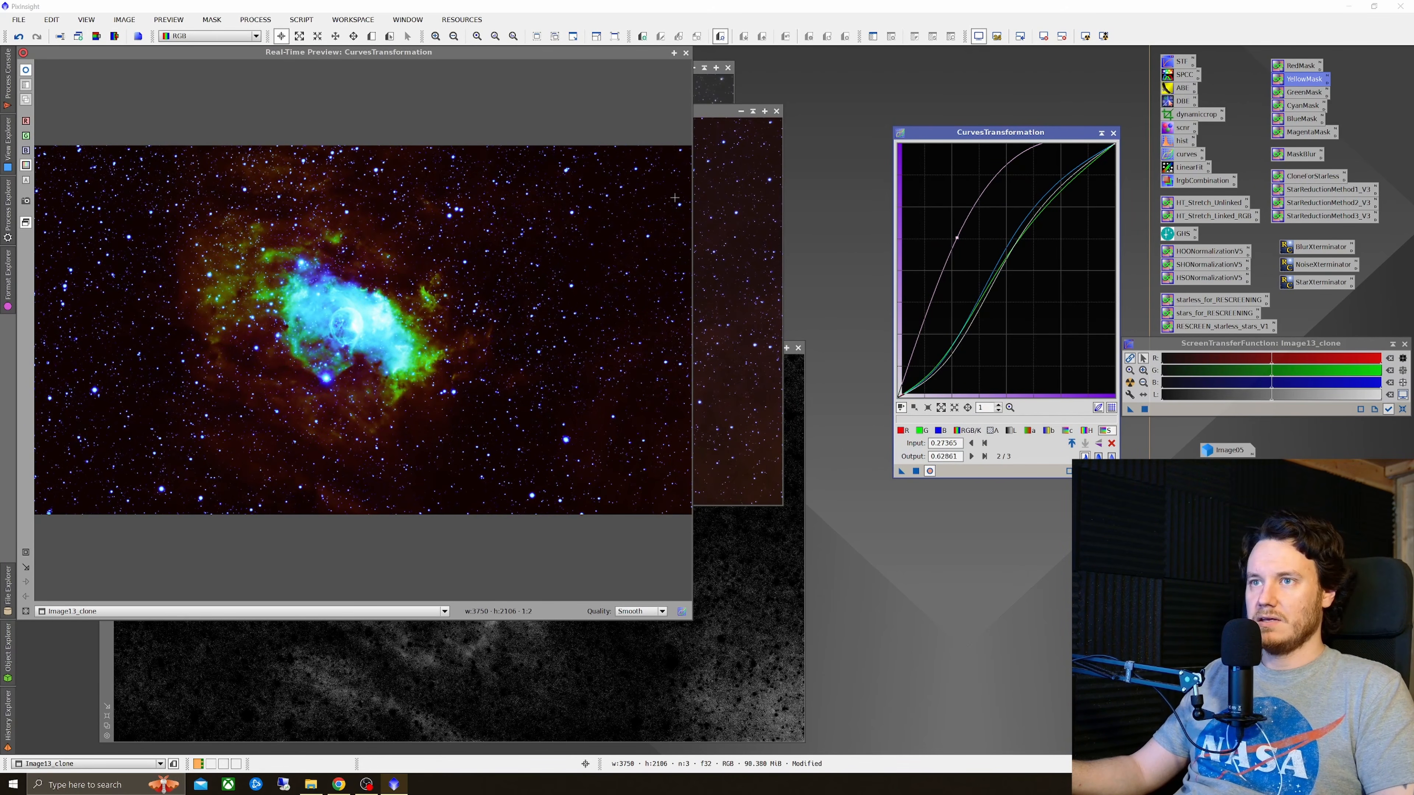
pyautogui.click(685, 52)
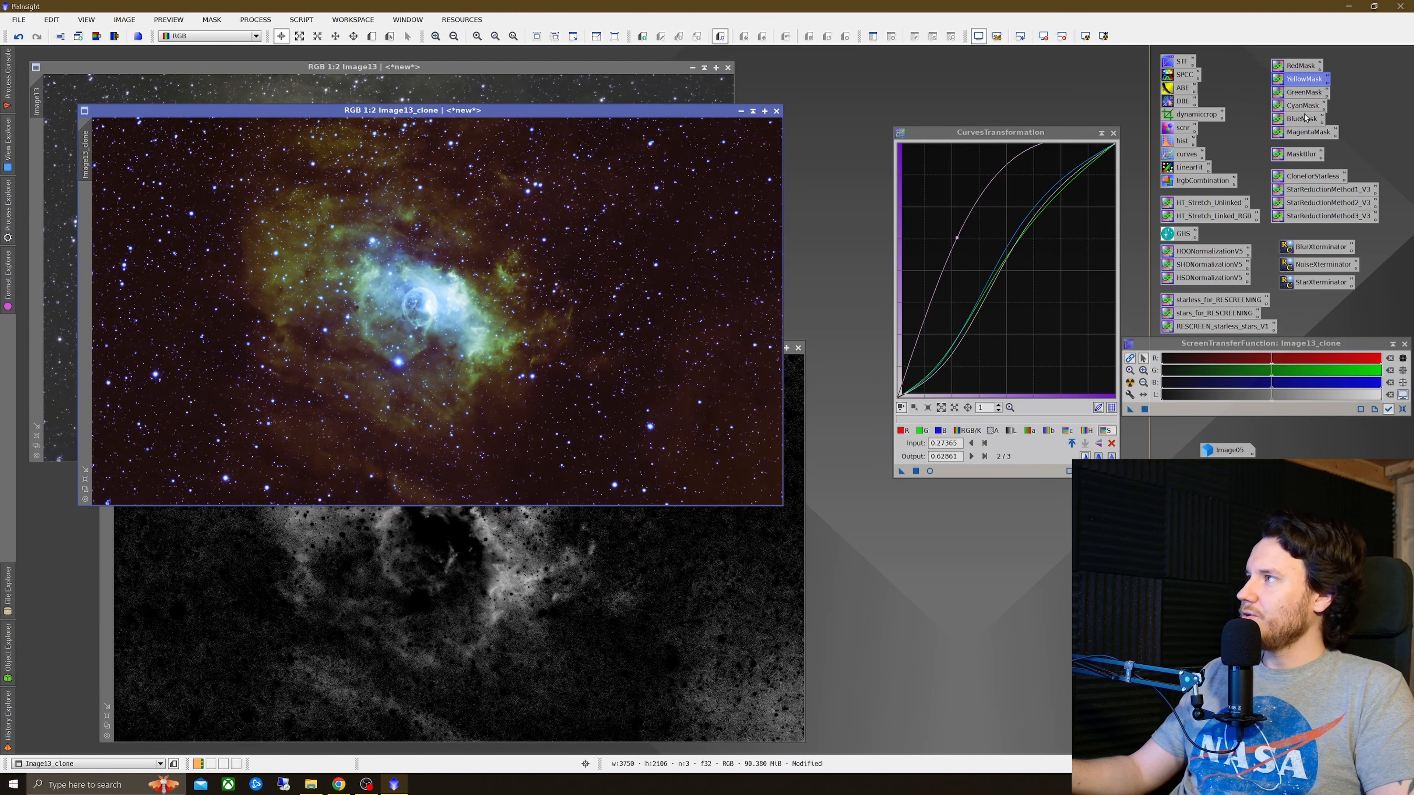
# Step: Run the BlueMask script on the clone and move the resulting mask window aside
pyautogui.moveTo(1304, 120); pyautogui.dragTo(529, 275)
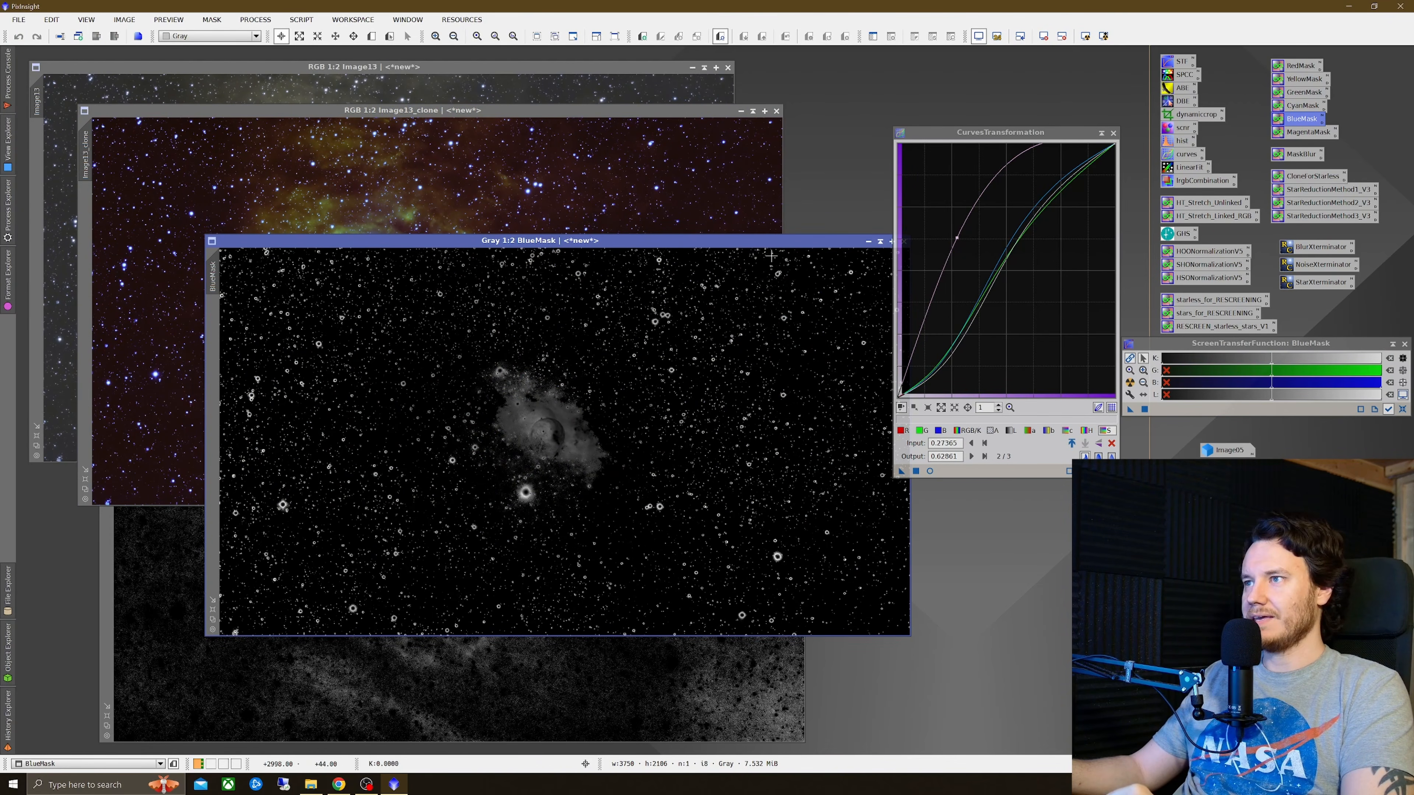
pyautogui.moveTo(781, 243); pyautogui.dragTo(705, 309)
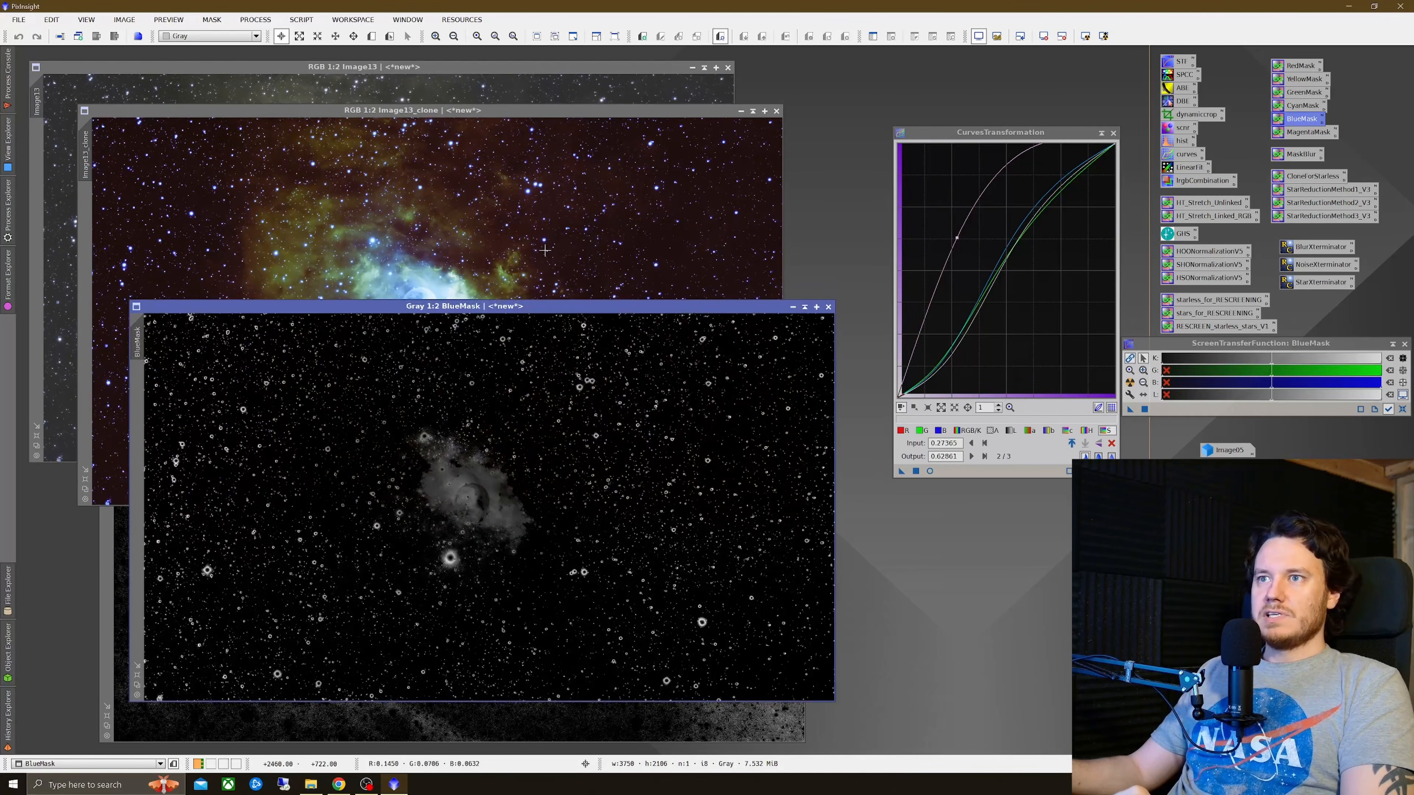
# Step: Apply the same curves to the clone a second time, then reset and close the Curves window
pyautogui.click(593, 113)
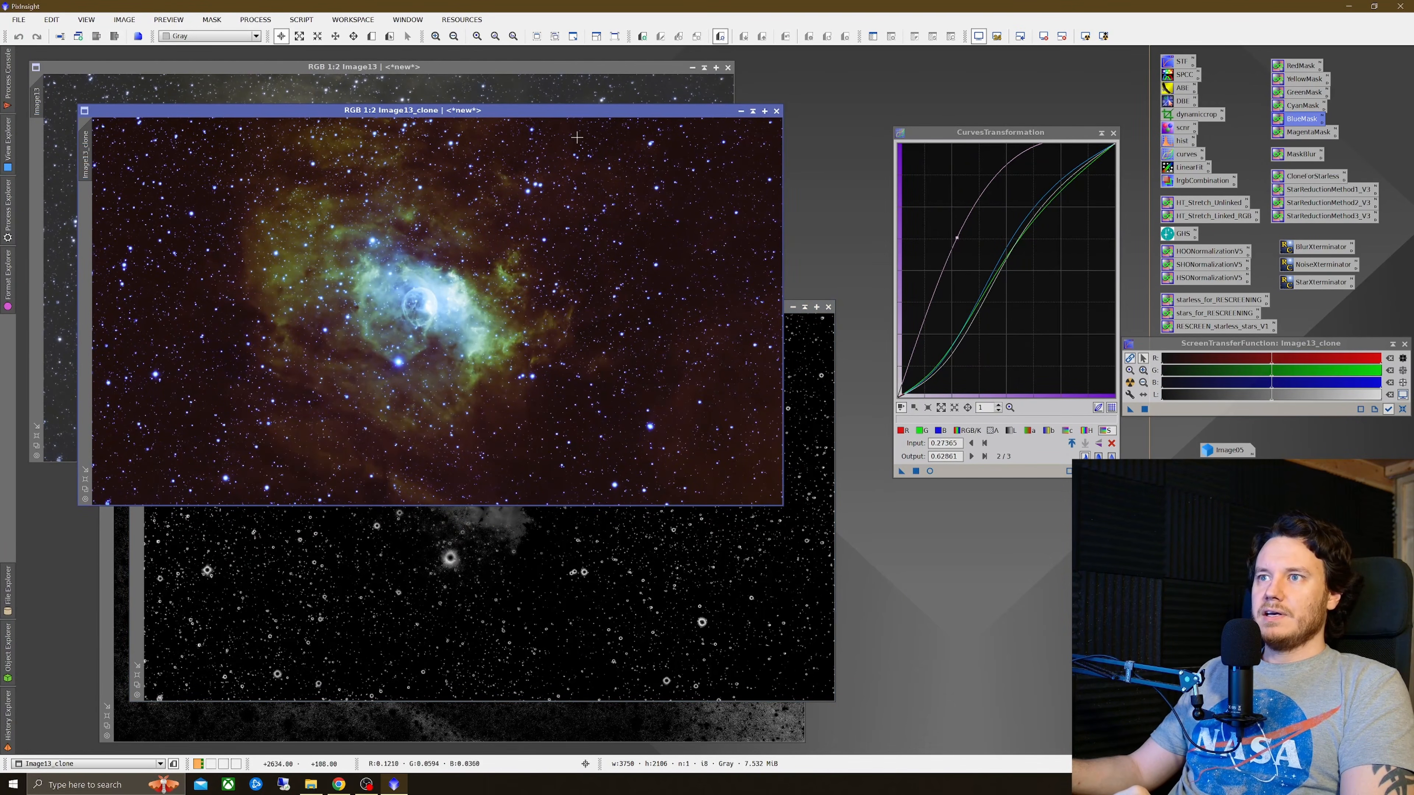
pyautogui.click(916, 471)
pyautogui.click(1111, 471)
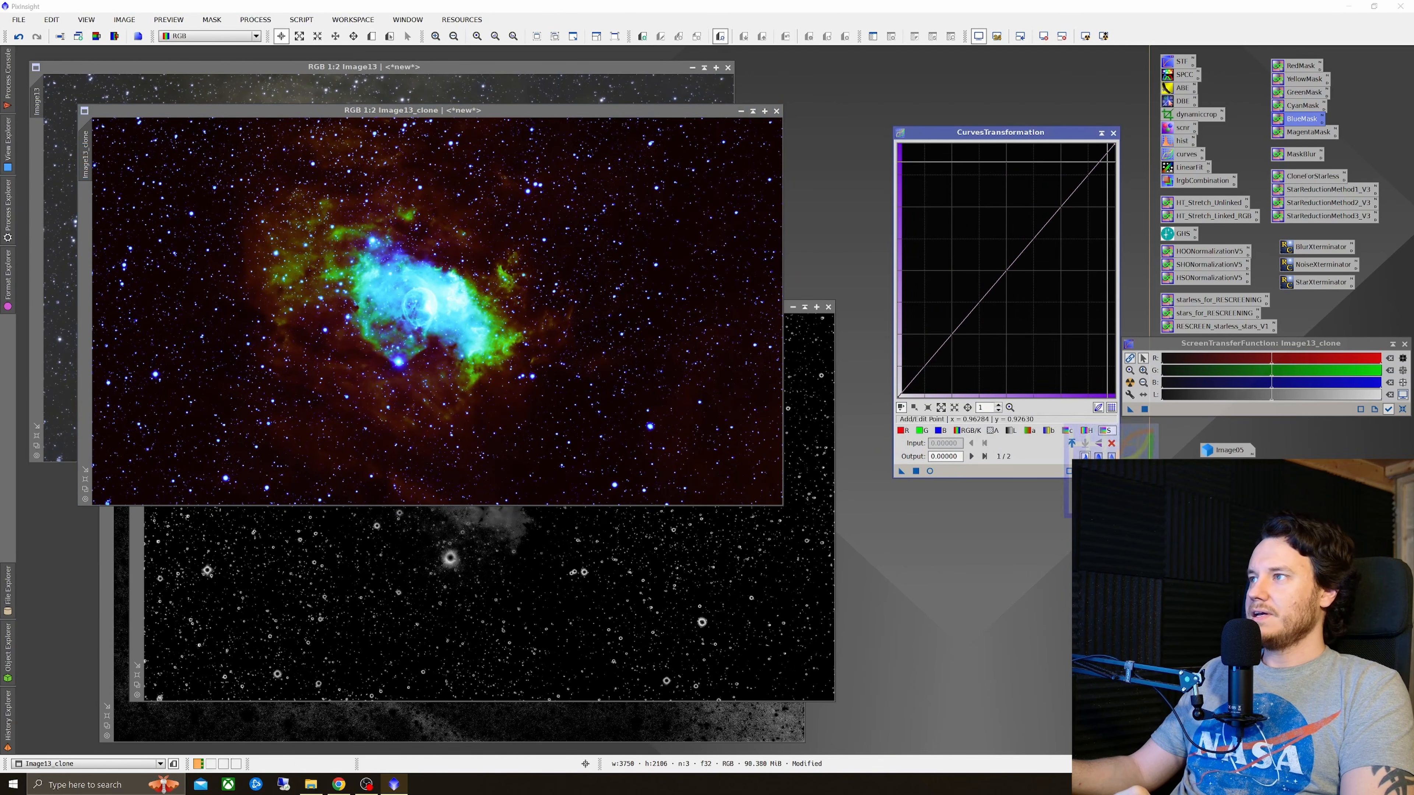
pyautogui.click(1113, 133)
# Step: Run the BlueMask script again for a second blue mask and minimize it
pyautogui.doubleClick(1298, 119)
pyautogui.moveTo(543, 281); pyautogui.dragTo(542, 281)
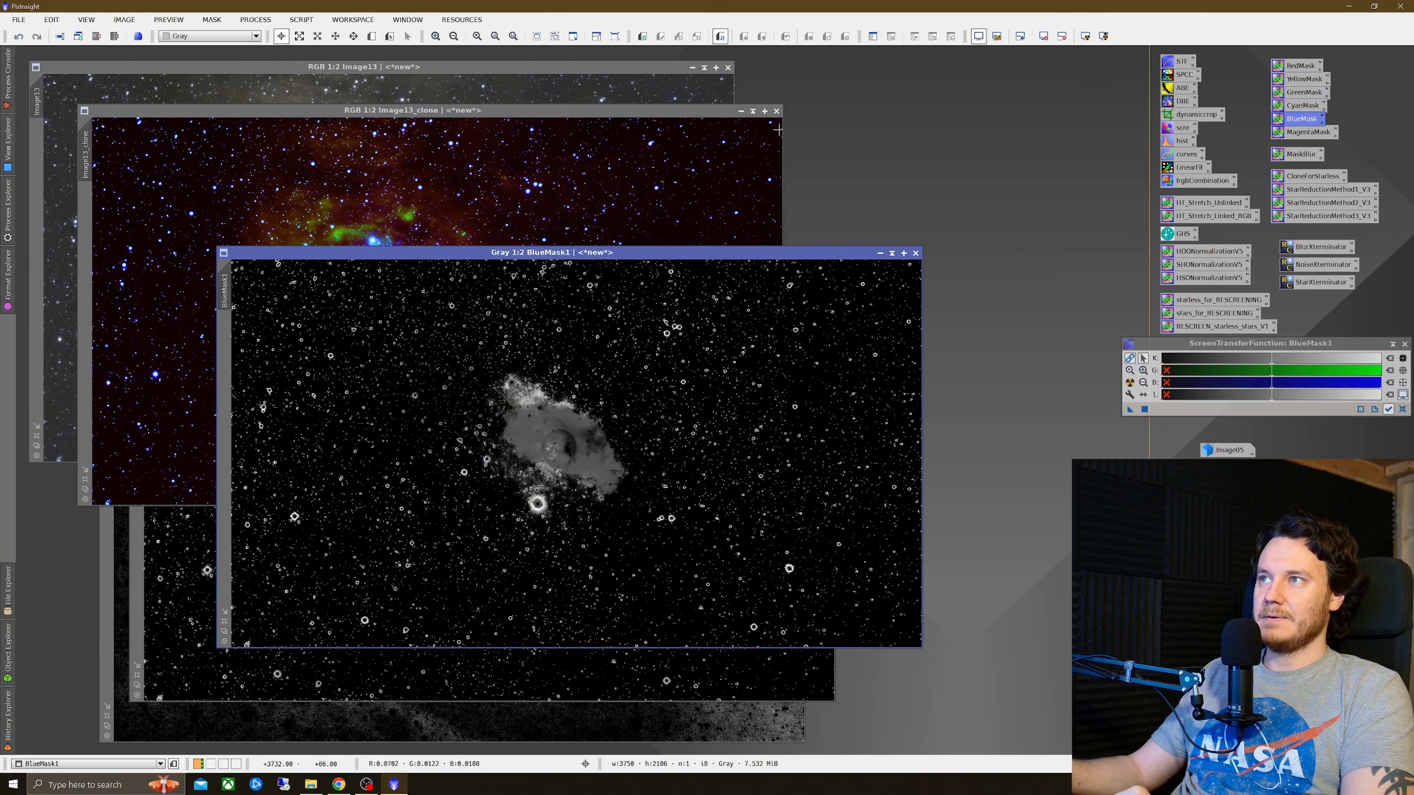
pyautogui.click(679, 419)
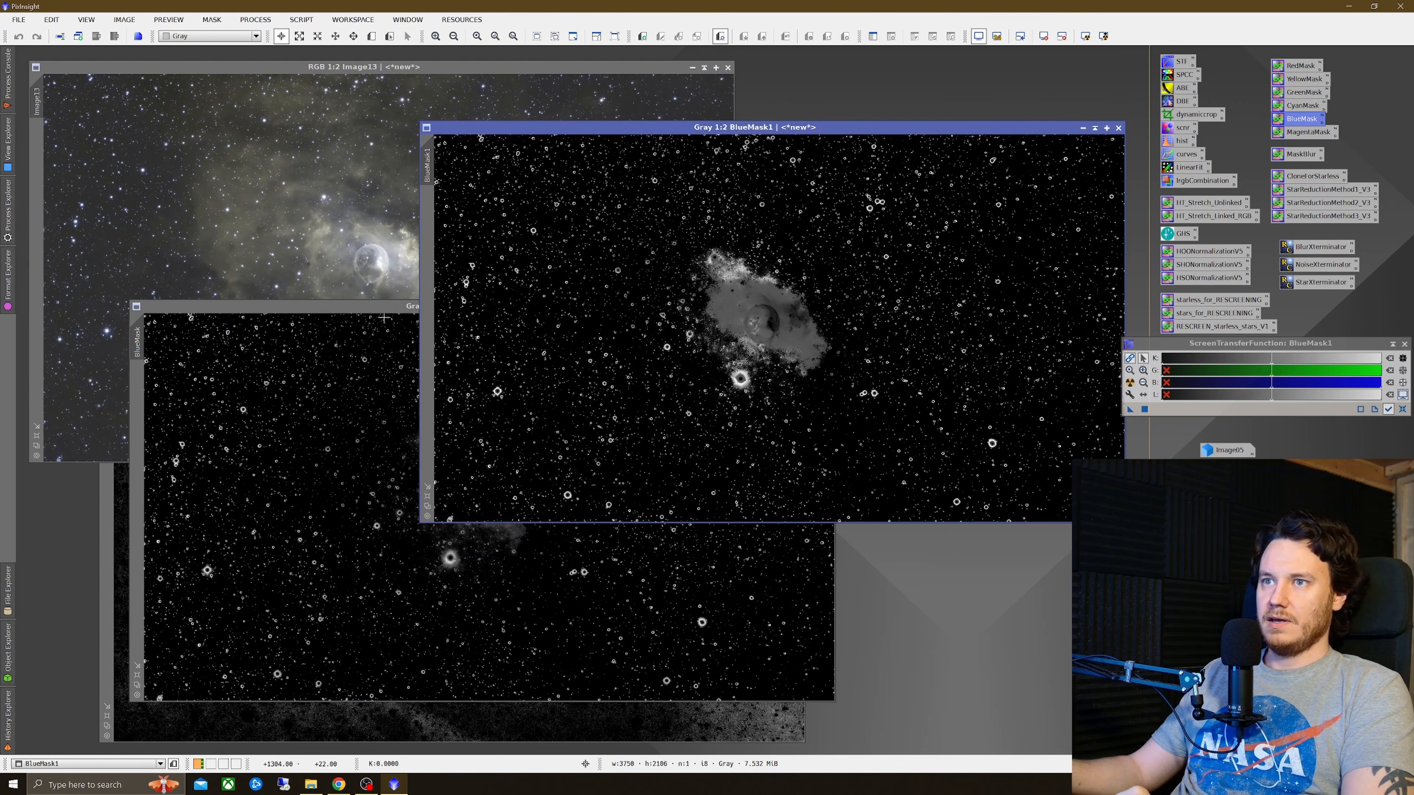
pyautogui.click(384, 318)
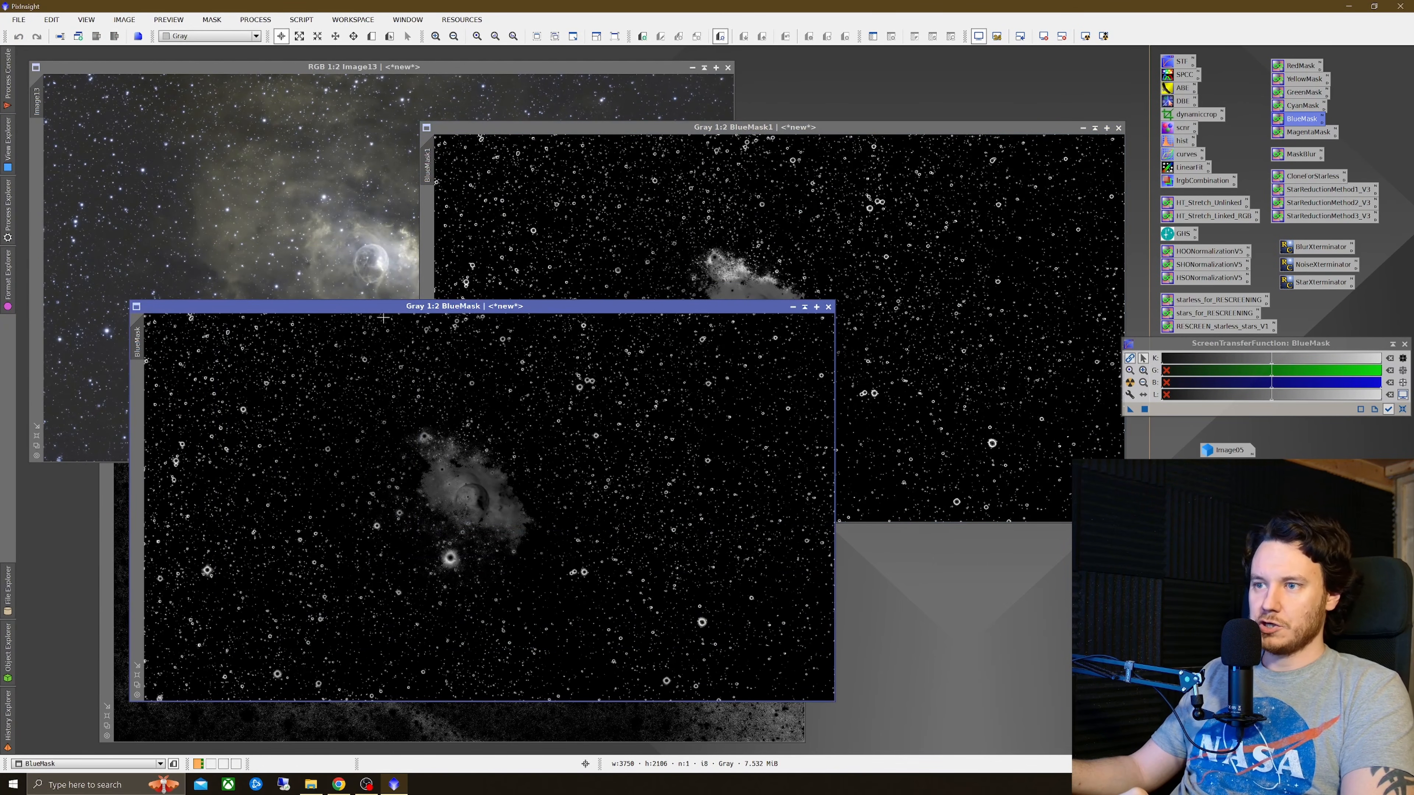
pyautogui.click(903, 215)
pyautogui.click(1083, 129)
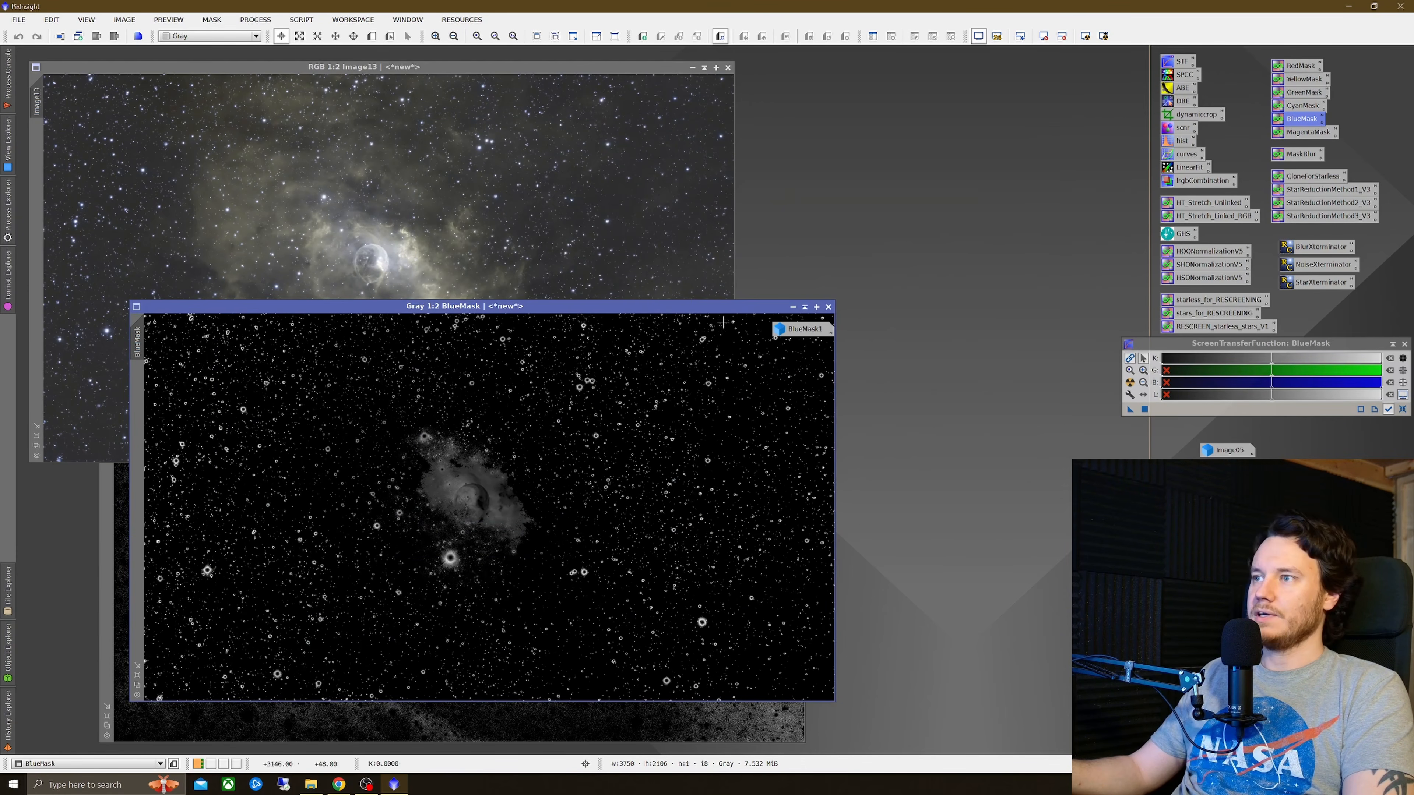
pyautogui.click(797, 333)
# Step: Rearrange the blue mask and yellow mask windows so both are visible
pyautogui.moveTo(629, 315); pyautogui.dragTo(821, 75)
pyautogui.click(485, 538)
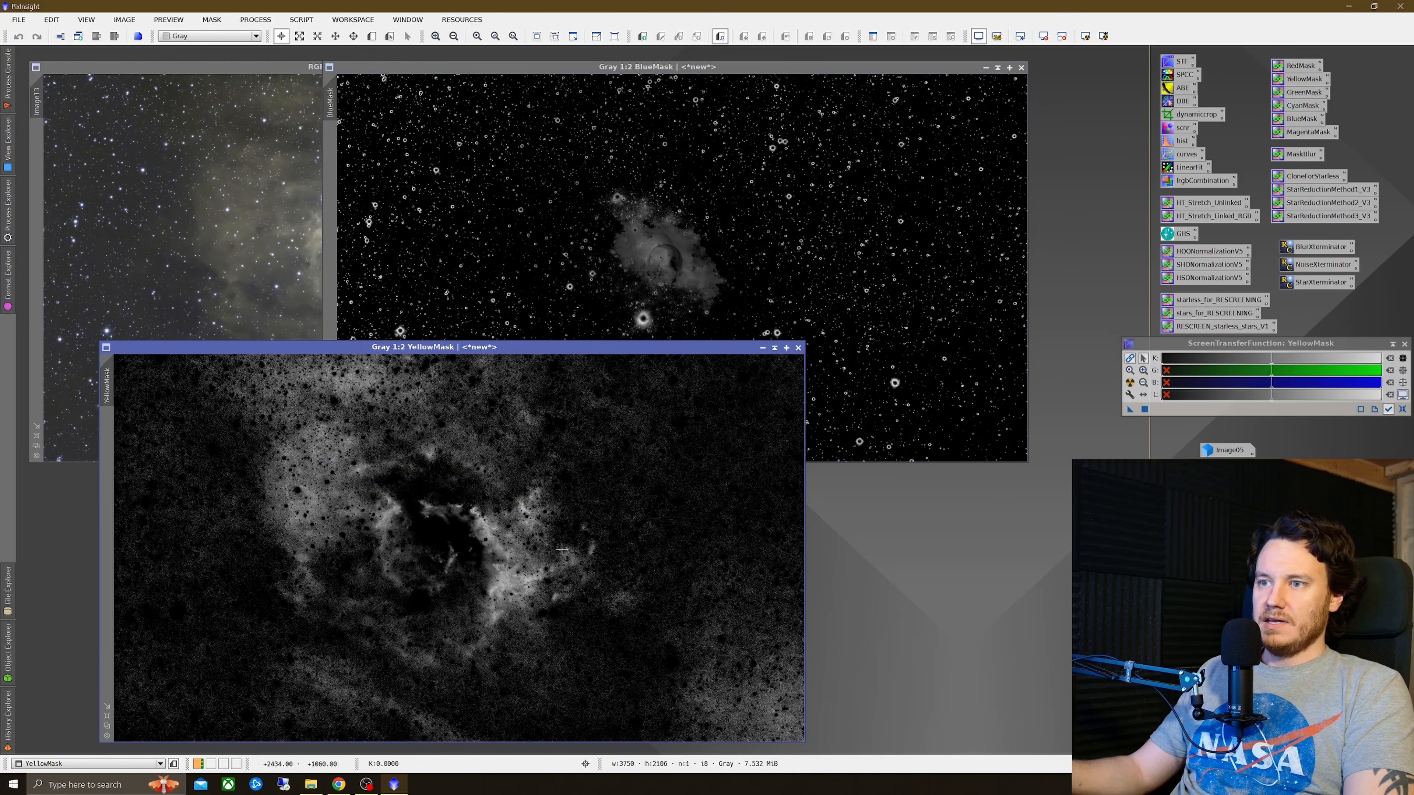
pyautogui.click(805, 263)
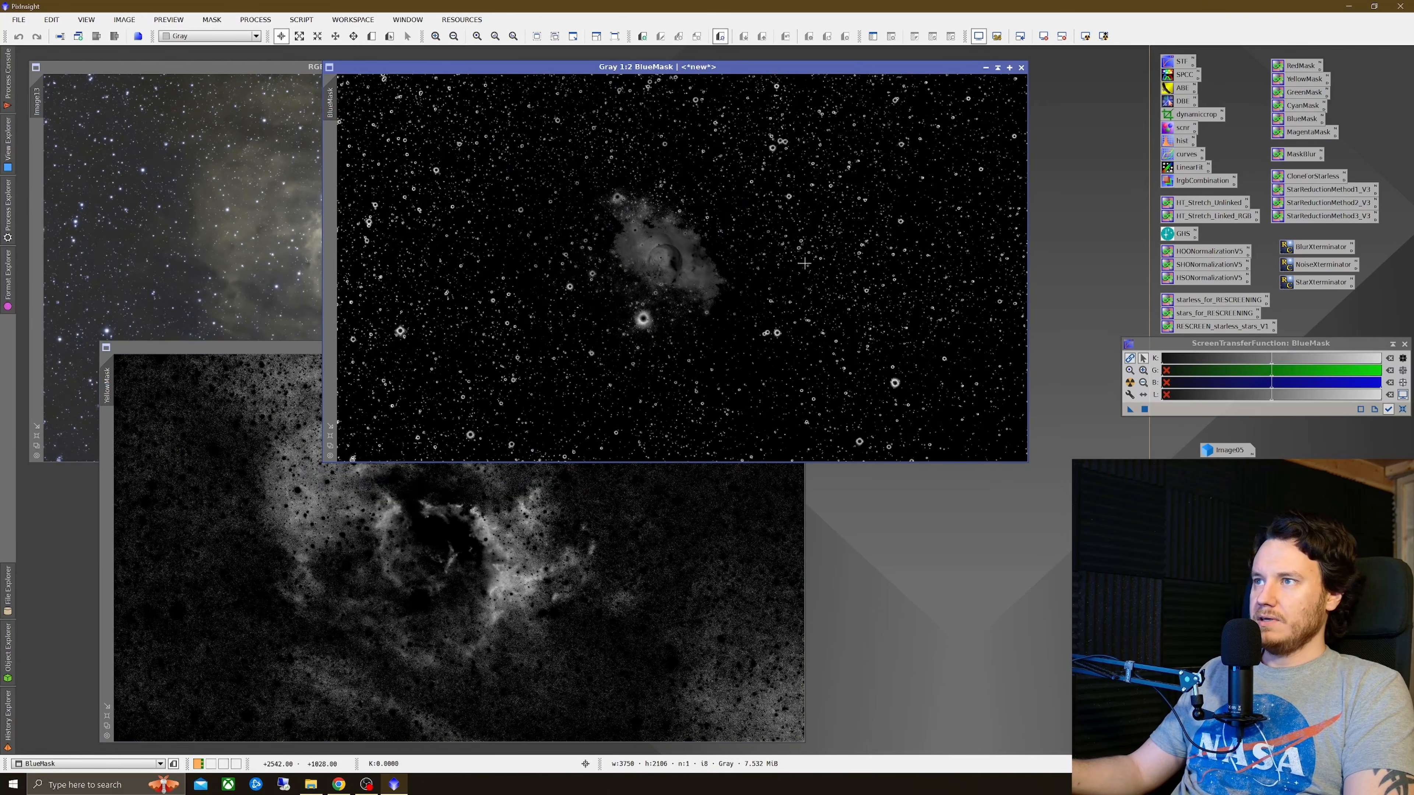
# Step: Open the MaskBlur PixelMath, set sigma to 20, and apply it to both the blue and yellow masks
pyautogui.doubleClick(1297, 156)
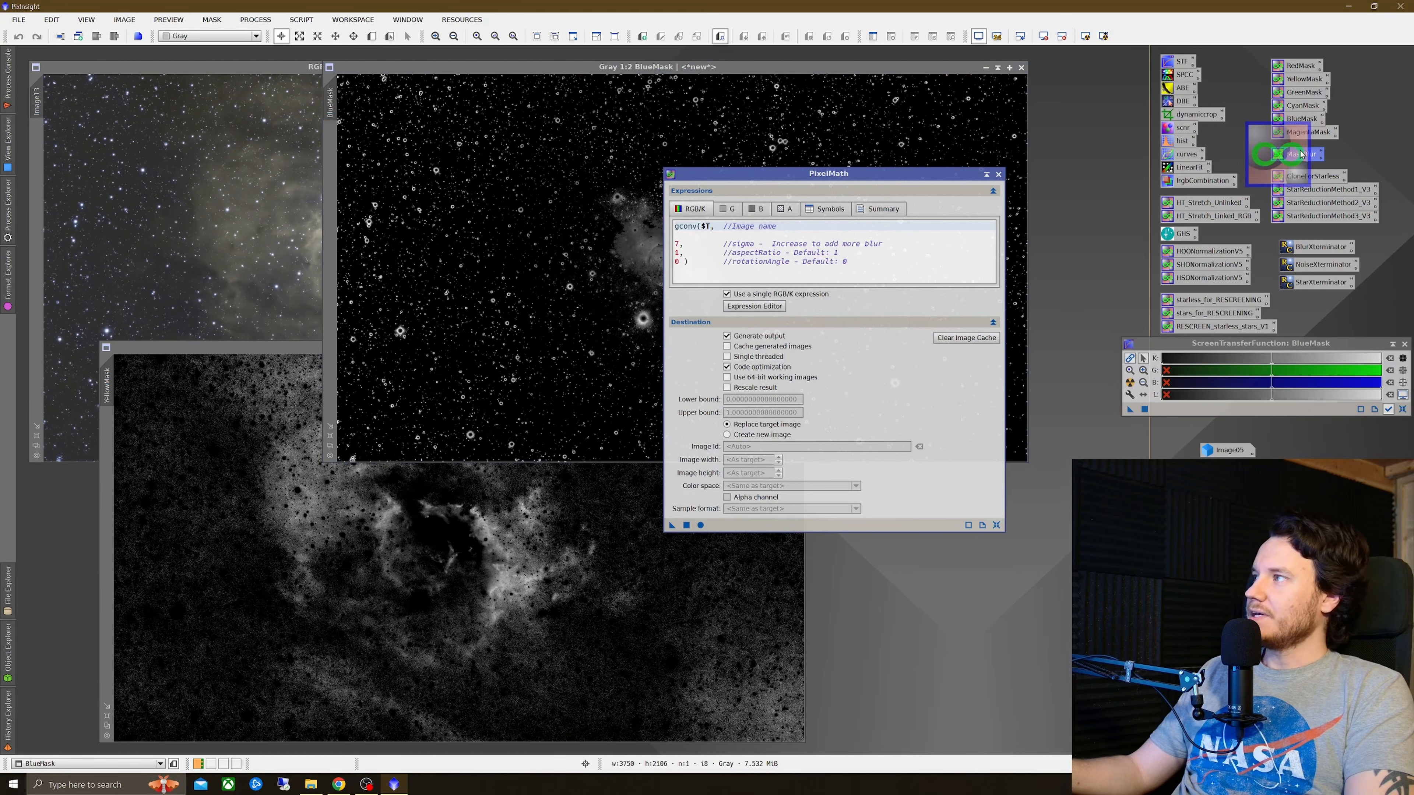
pyautogui.doubleClick(678, 242)
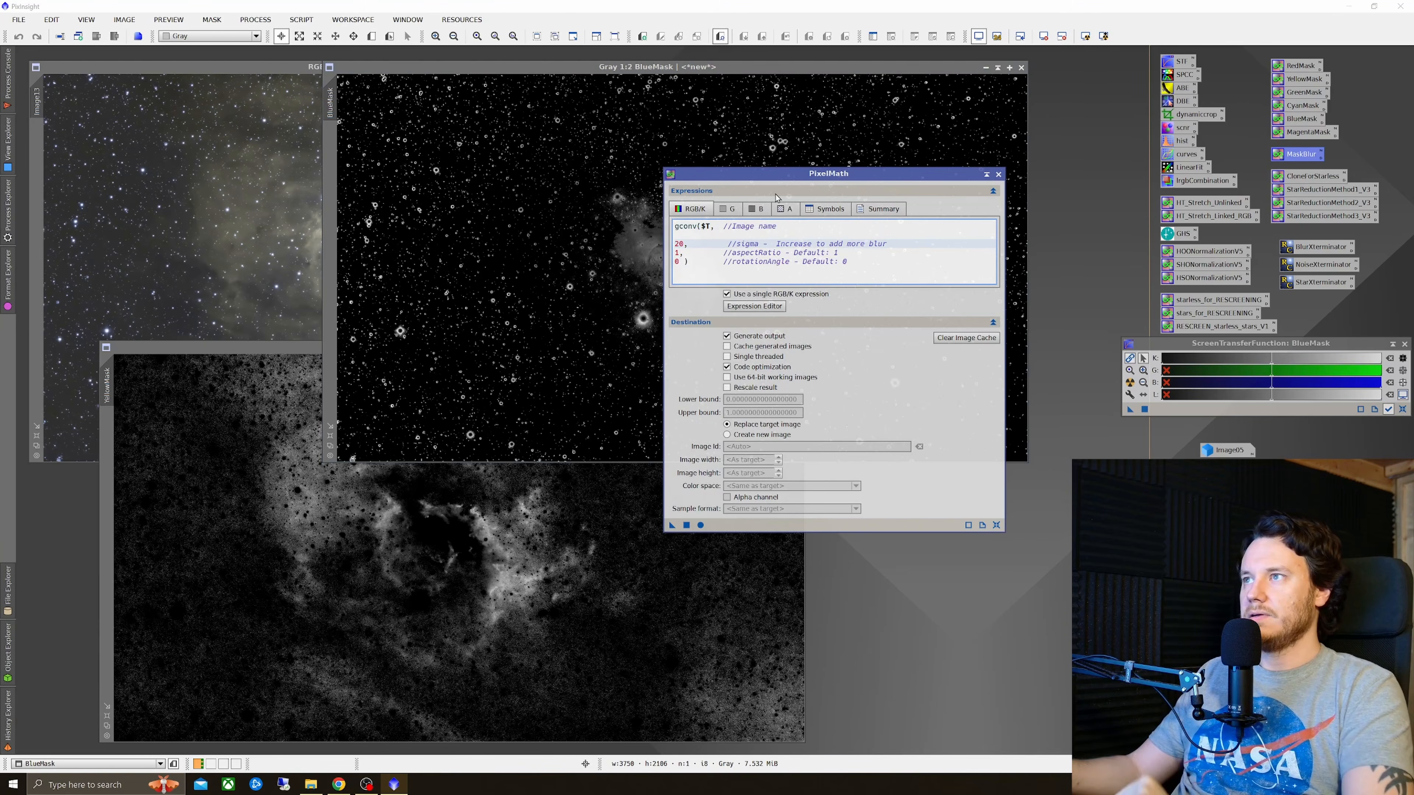
pyautogui.moveTo(780, 174); pyautogui.dragTo(999, 194)
pyautogui.moveTo(890, 544); pyautogui.dragTo(704, 272)
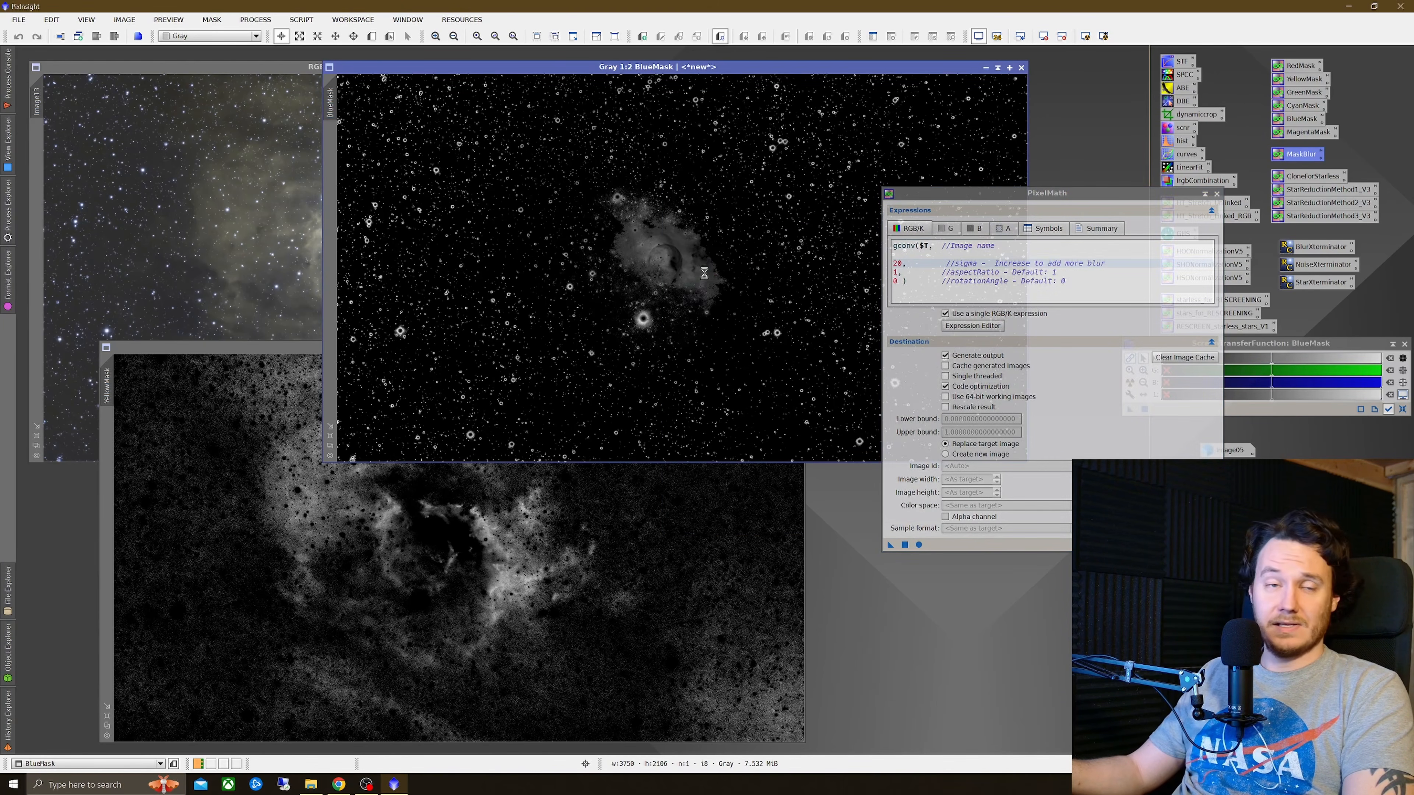
pyautogui.moveTo(889, 544); pyautogui.dragTo(651, 588)
pyautogui.click(1216, 194)
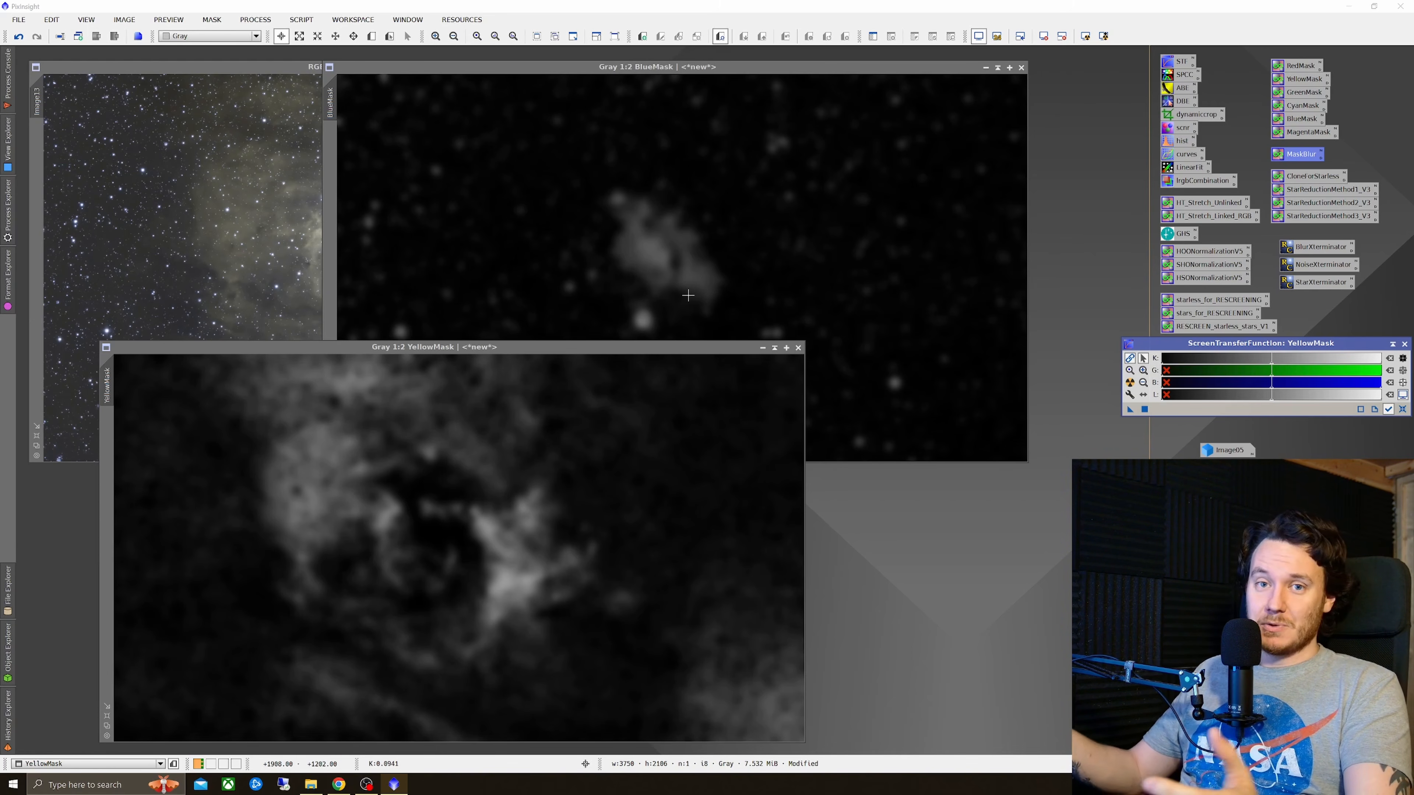
# Step: Rearrange the yellow mask, blue mask and combined image windows
pyautogui.moveTo(631, 353); pyautogui.dragTo(594, 319)
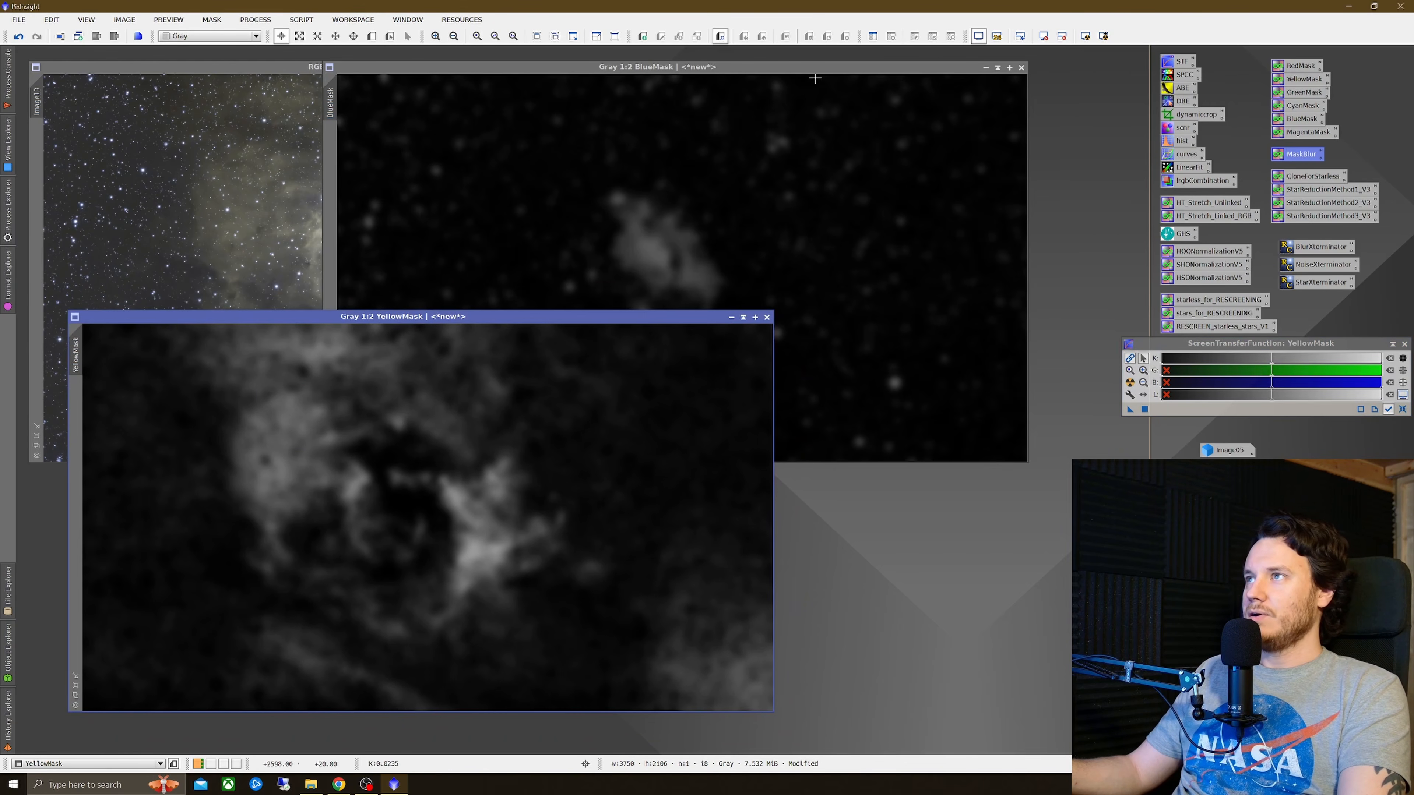
pyautogui.click(818, 97)
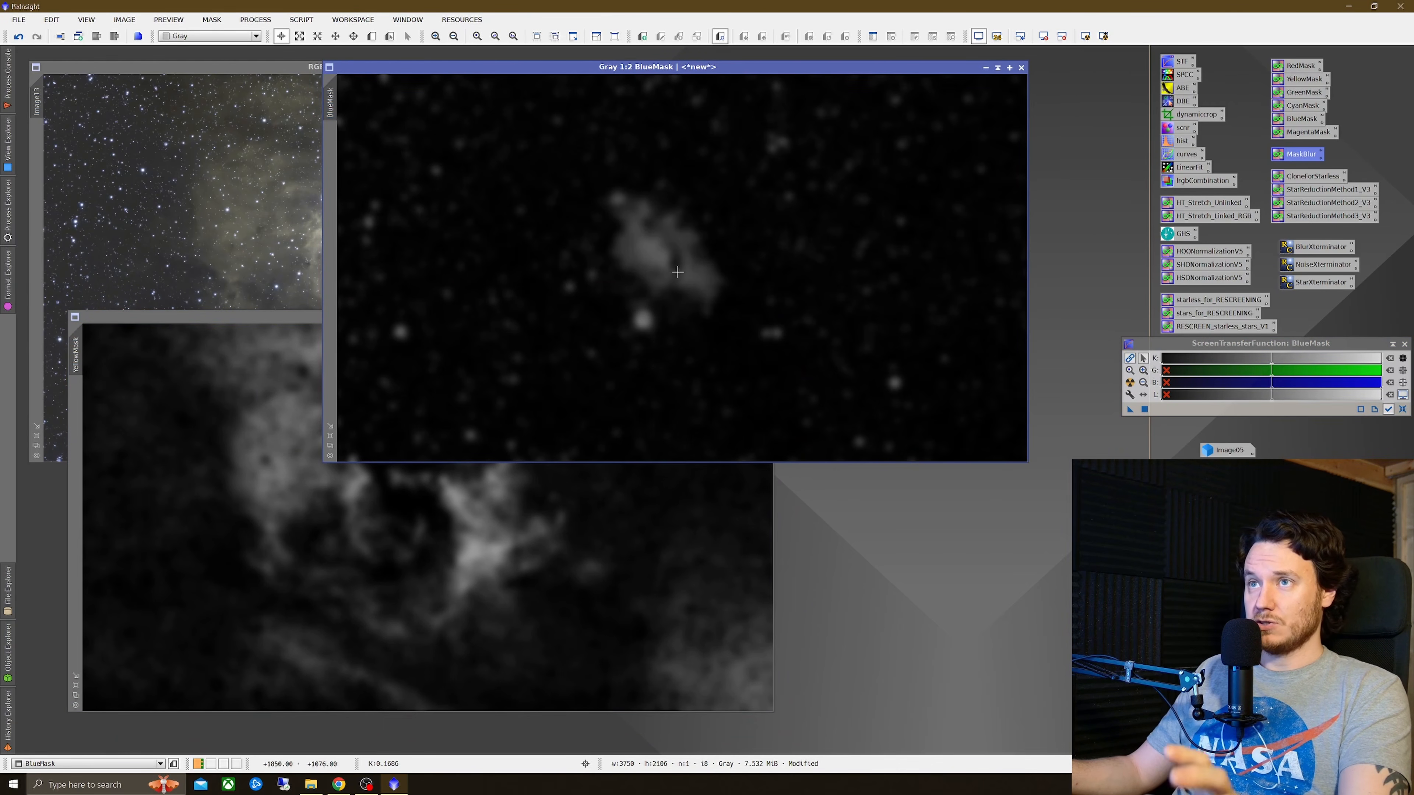
pyautogui.moveTo(289, 318); pyautogui.dragTo(367, 359)
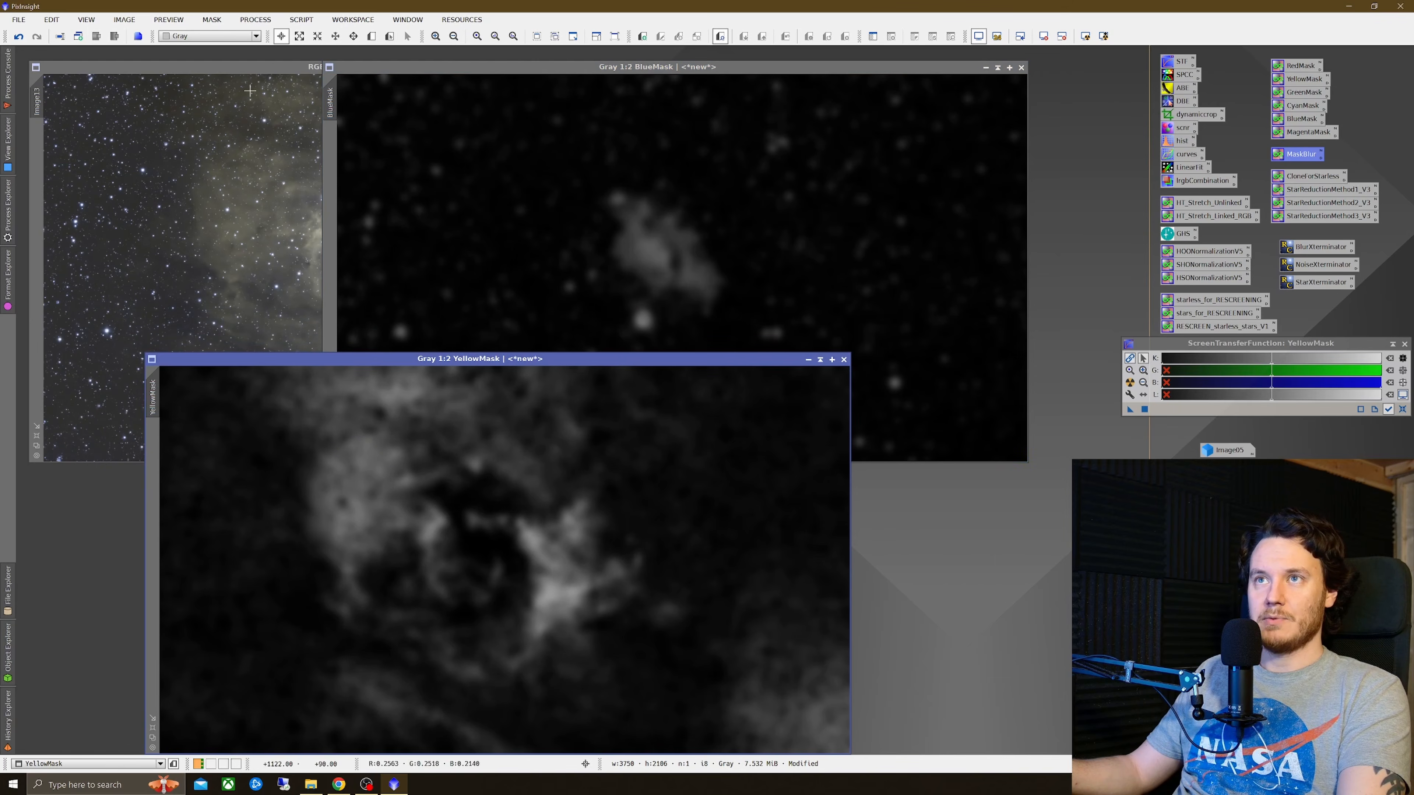
pyautogui.moveTo(278, 71); pyautogui.dragTo(286, 99)
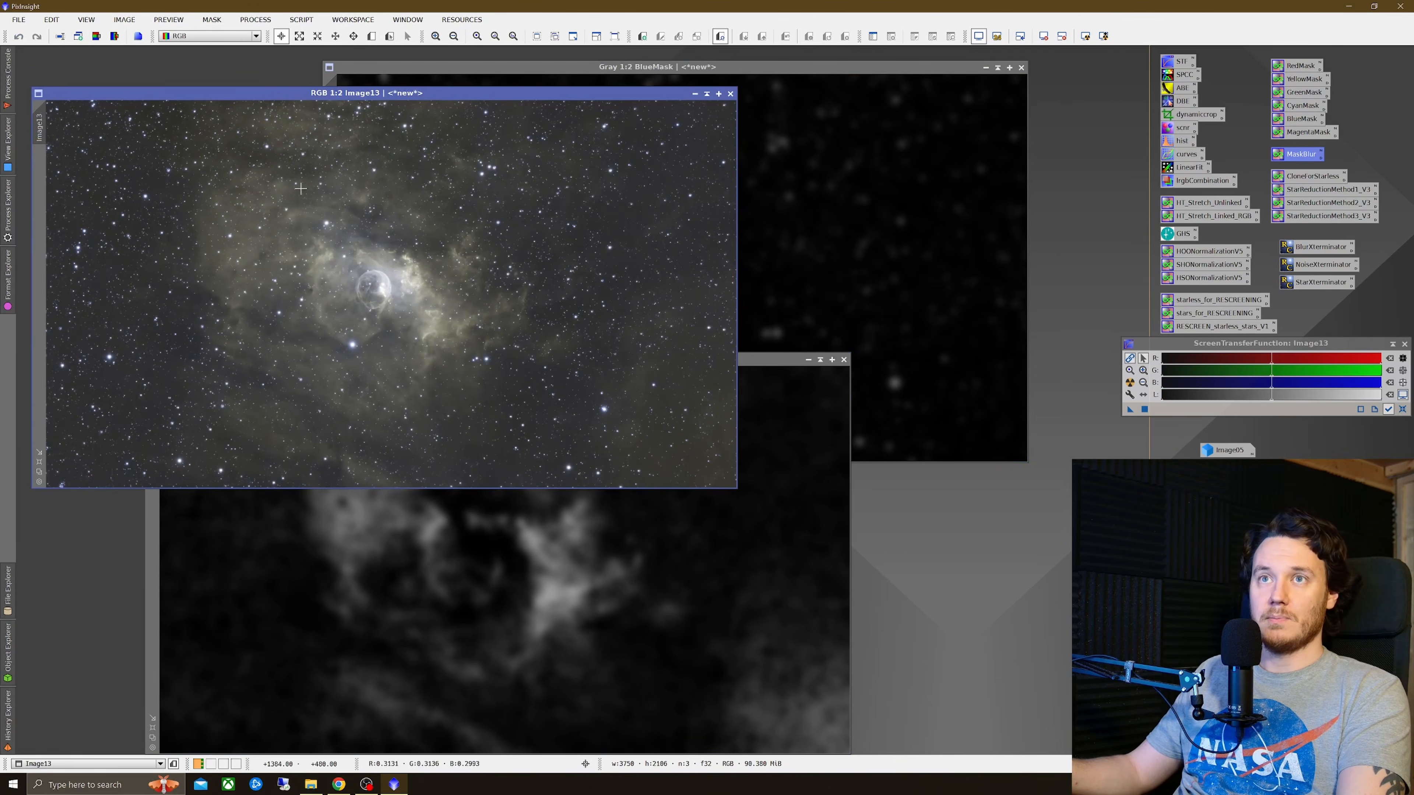
# Step: Apply the yellow mask to the combined colour image
pyautogui.click(222, 585)
pyautogui.moveTo(132, 331); pyautogui.dragTo(46, 190)
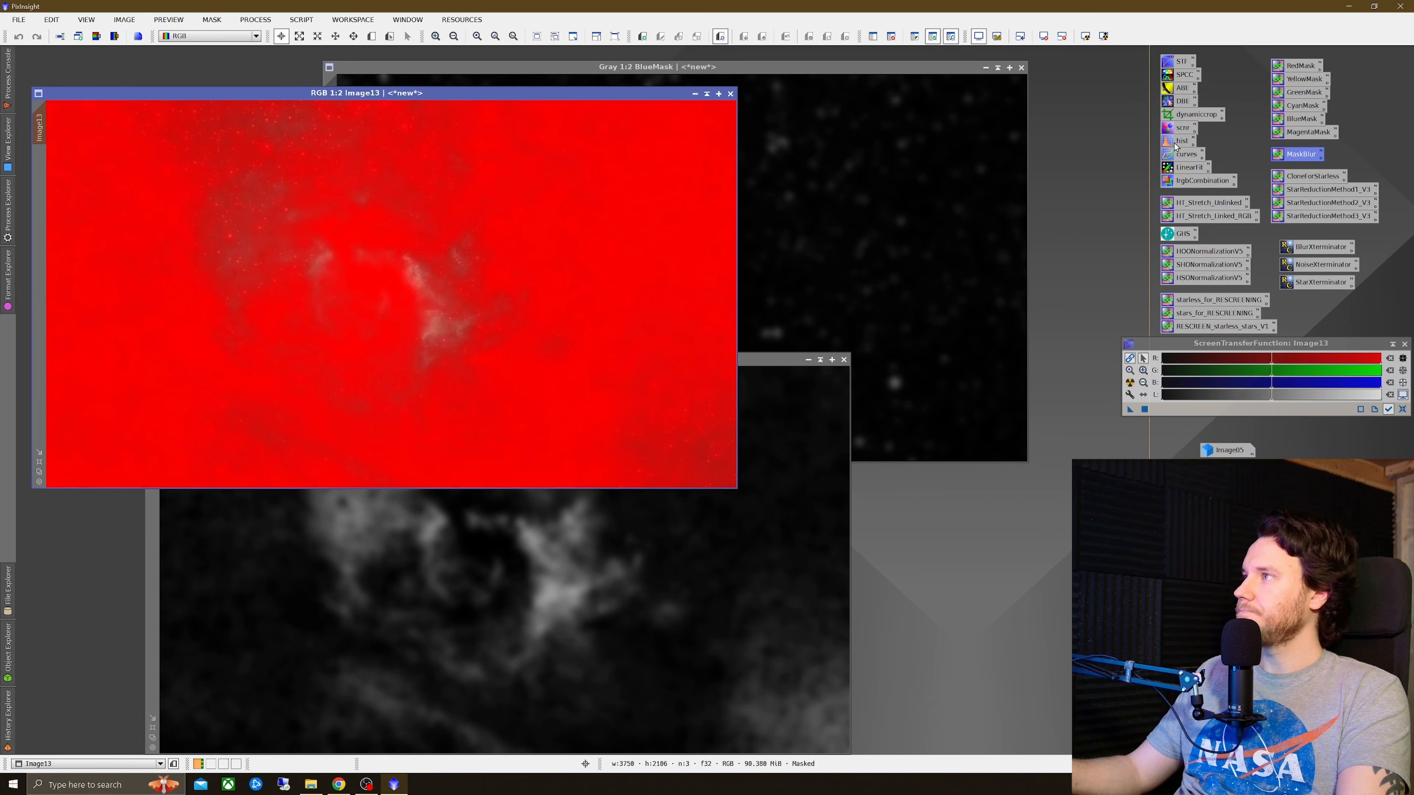
# Step: Open CurvesTransformation with a real-time preview, lift the RGB/K and red curves, and zoom the preview into the nebula
pyautogui.doubleClick(1184, 156)
pyautogui.click(929, 470)
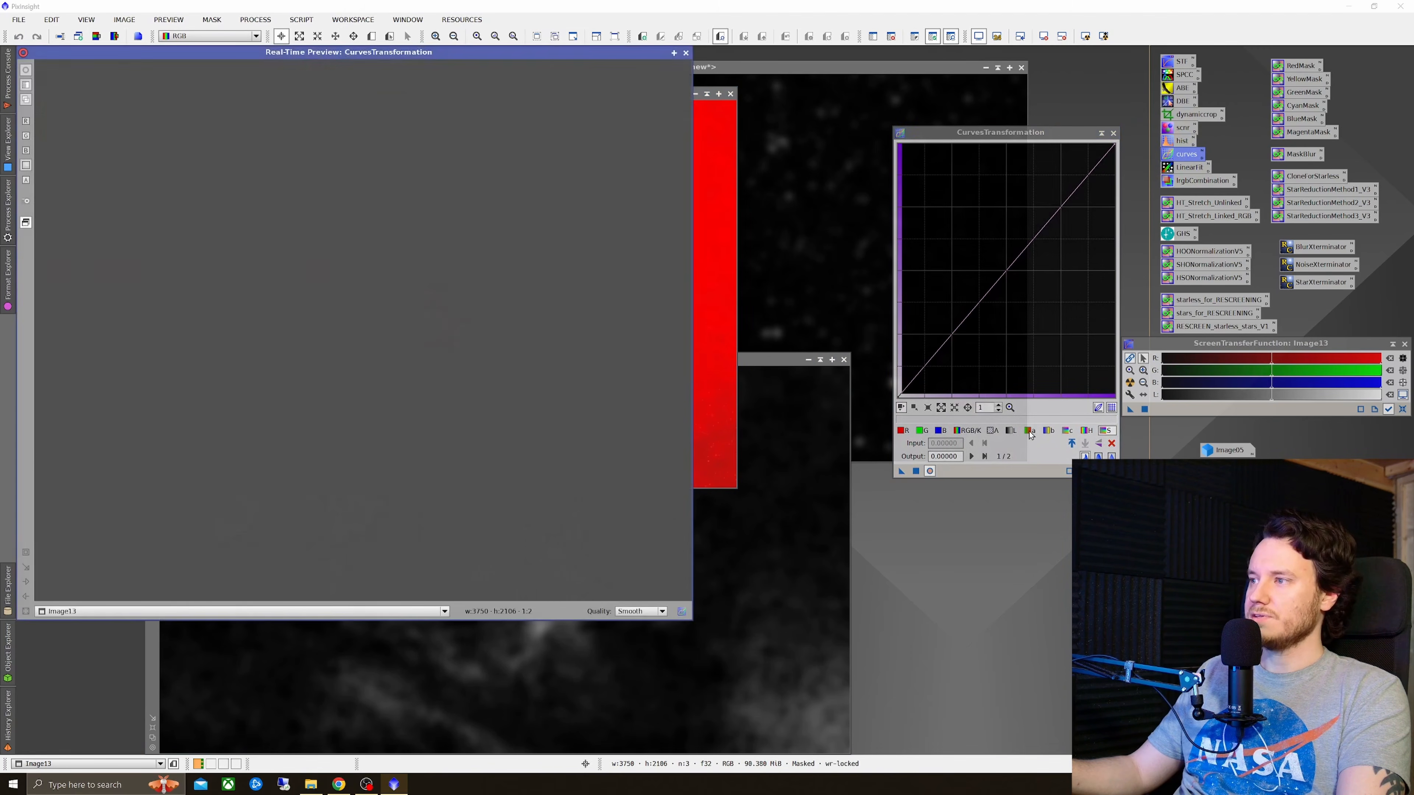
pyautogui.moveTo(1000, 278); pyautogui.dragTo(988, 231)
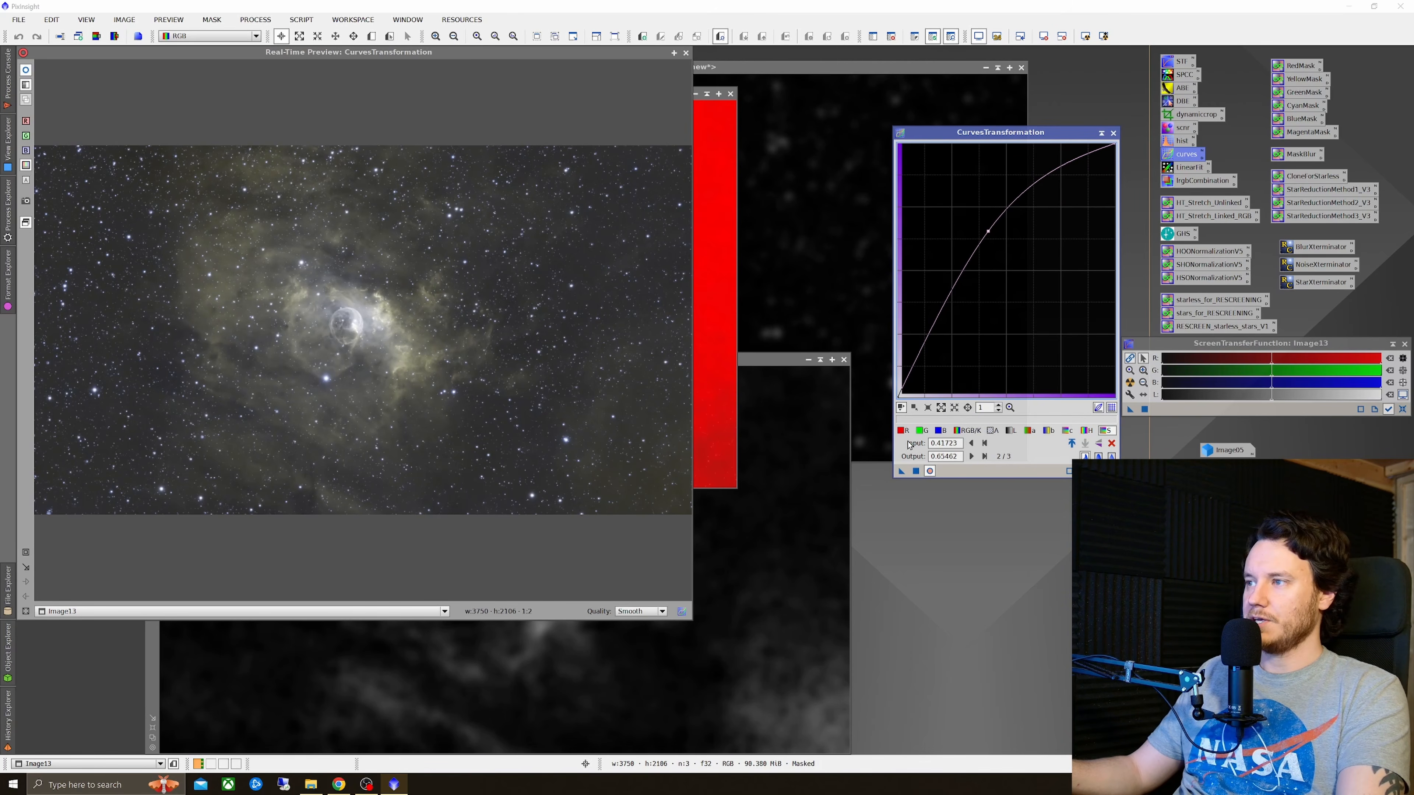
pyautogui.click(903, 430)
pyautogui.click(1007, 252)
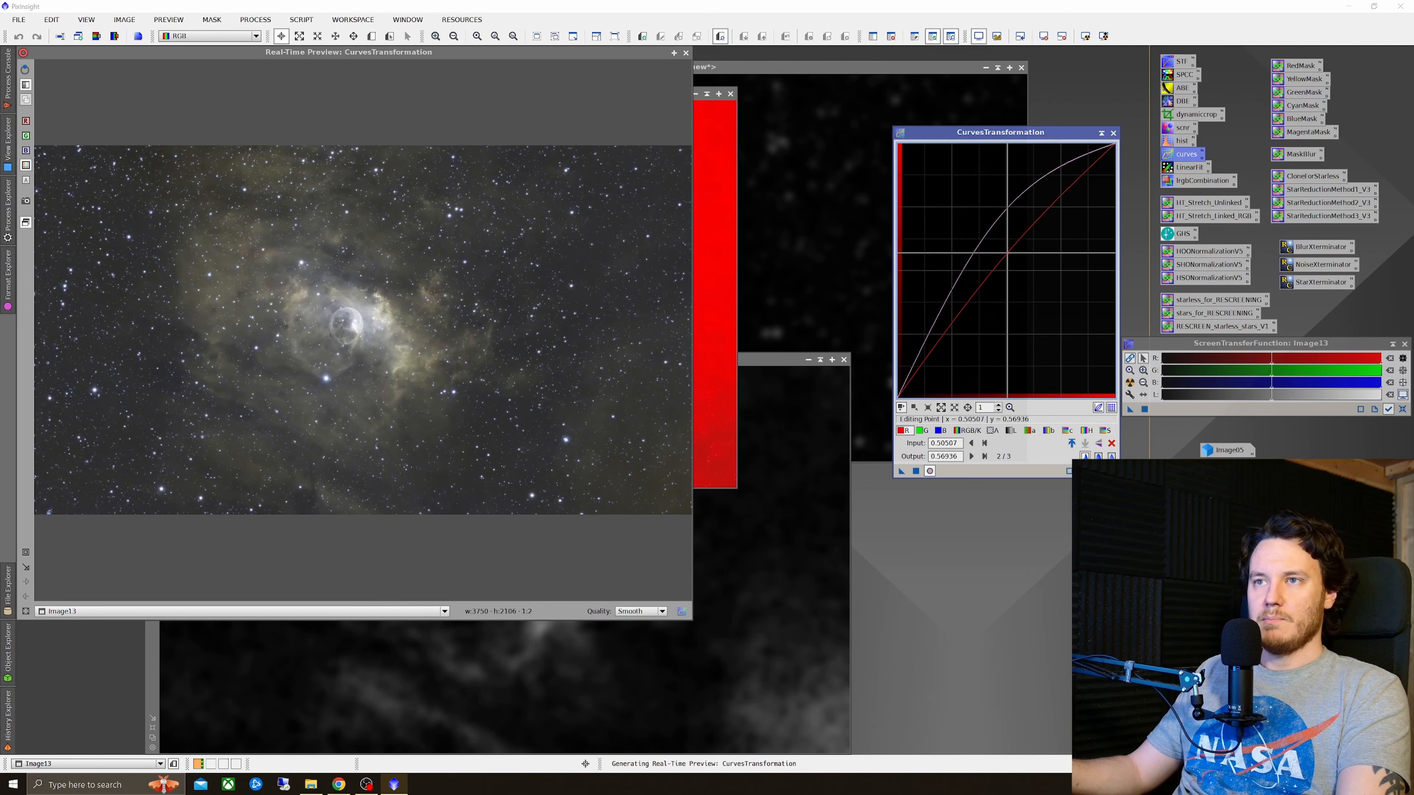
pyautogui.moveTo(1007, 252); pyautogui.dragTo(994, 238)
pyautogui.click(25, 552)
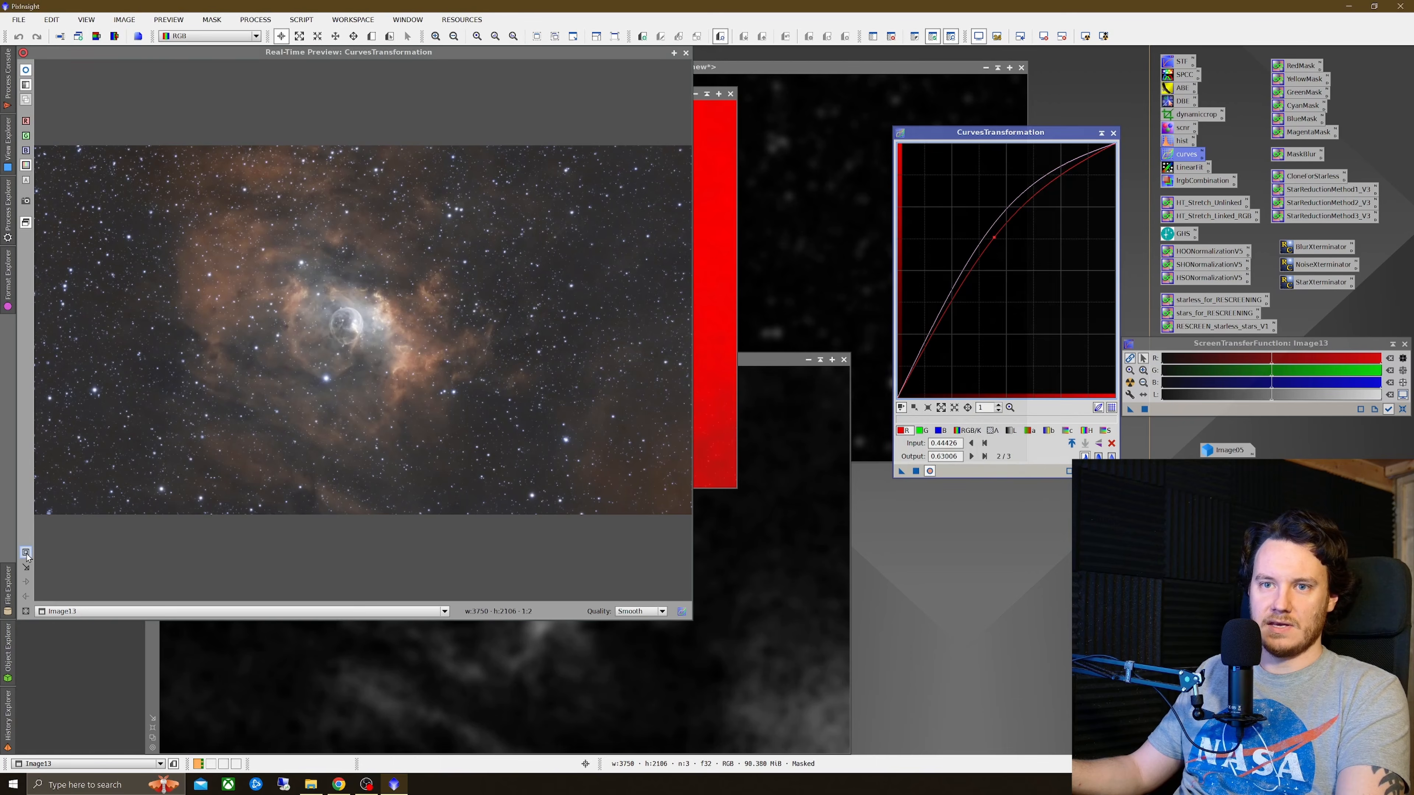
pyautogui.moveTo(198, 268); pyautogui.dragTo(479, 401)
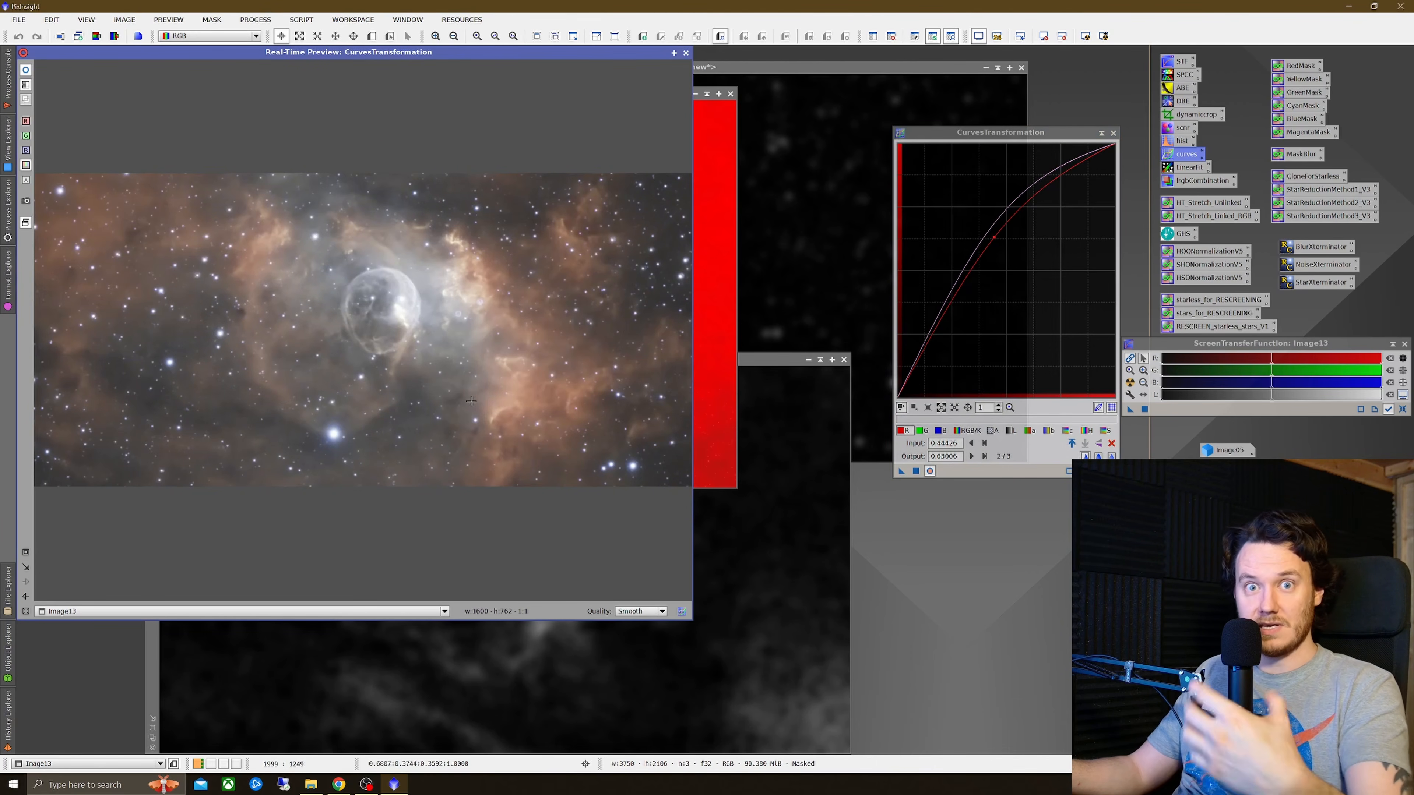
# Step: Pull the green curve's shadows down into an S-shape, compare with the original, and apply the curves to the masked image
pyautogui.click(921, 430)
pyautogui.moveTo(1015, 259); pyautogui.dragTo(1012, 252)
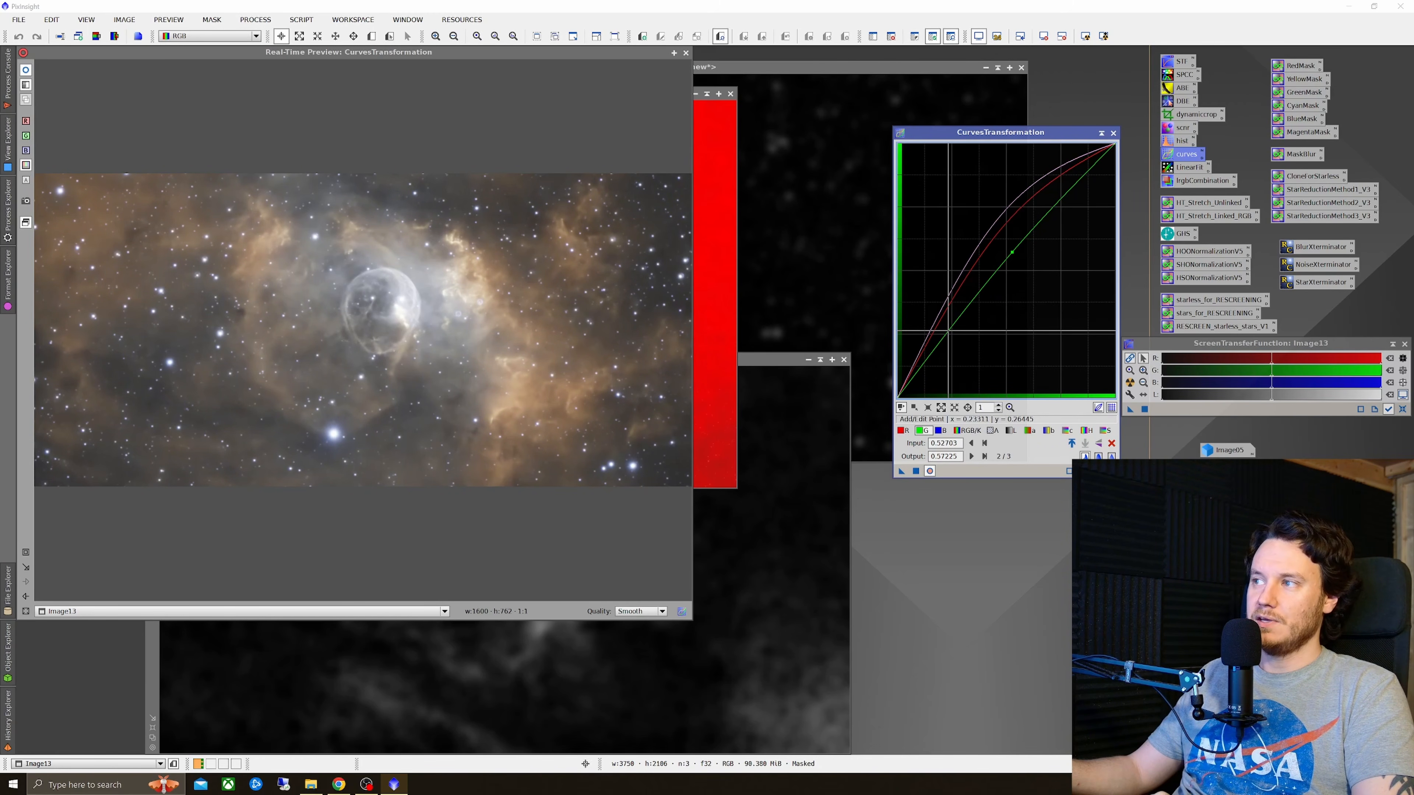
pyautogui.moveTo(948, 331); pyautogui.dragTo(953, 350)
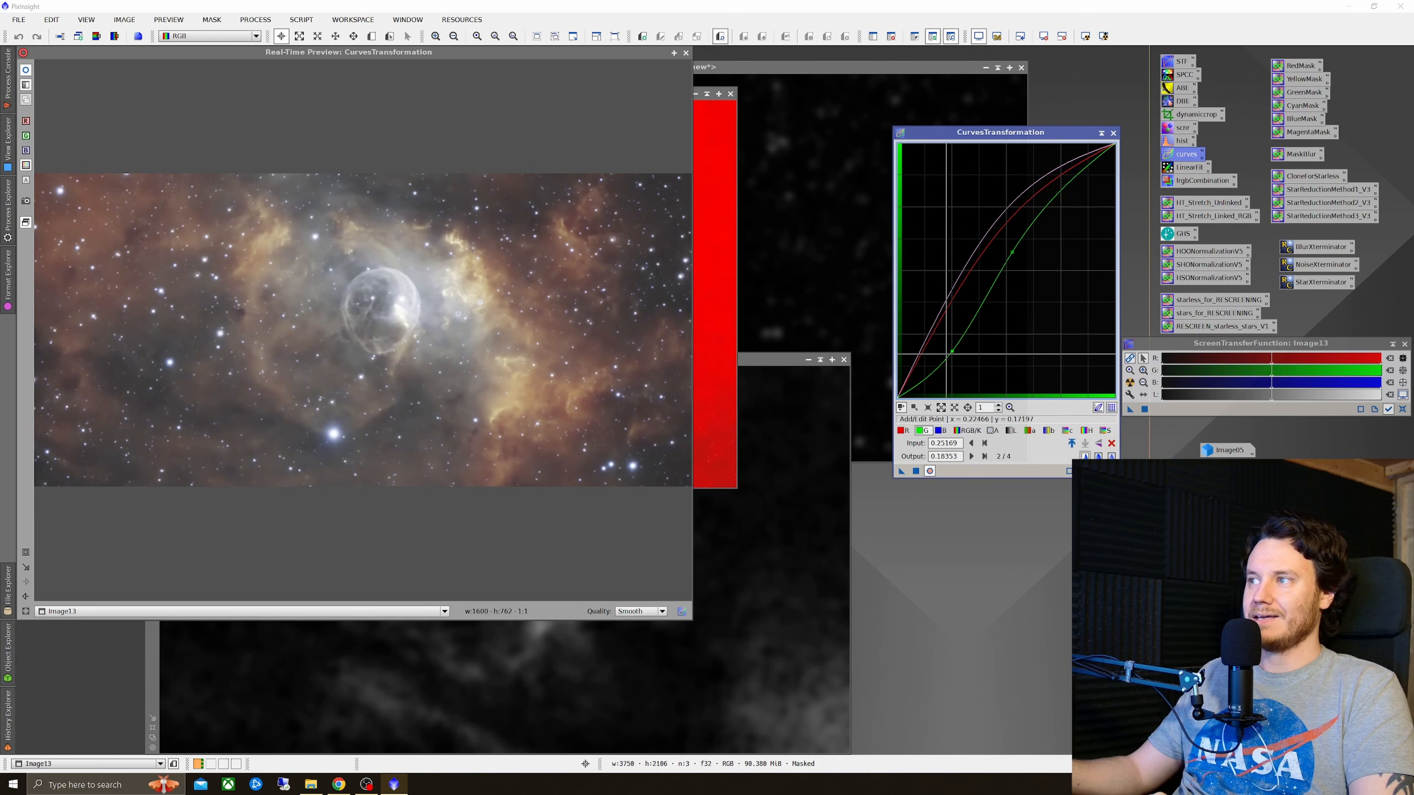
pyautogui.moveTo(951, 352); pyautogui.dragTo(952, 353)
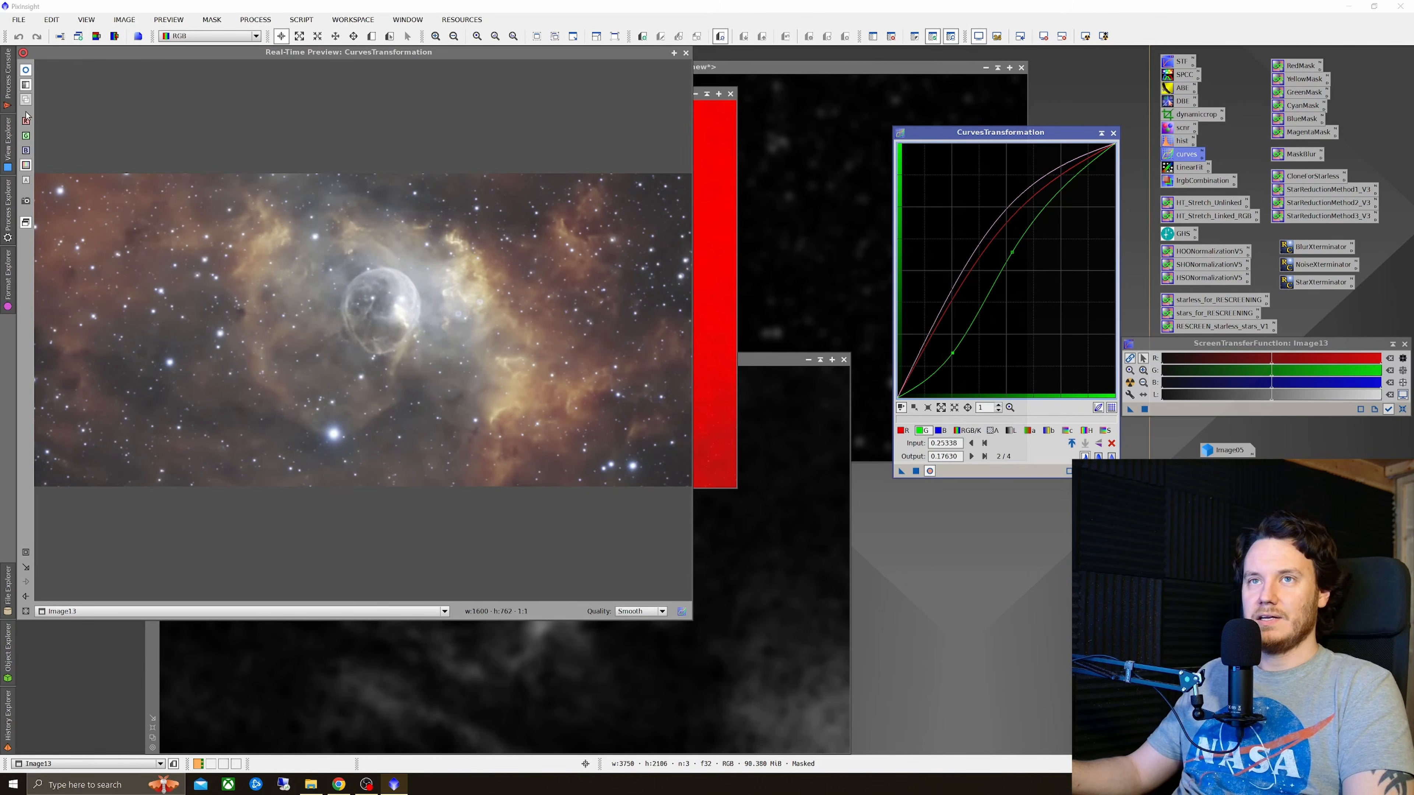
pyautogui.click(27, 70)
pyautogui.click(26, 70)
pyautogui.click(26, 70)
pyautogui.click(26, 70)
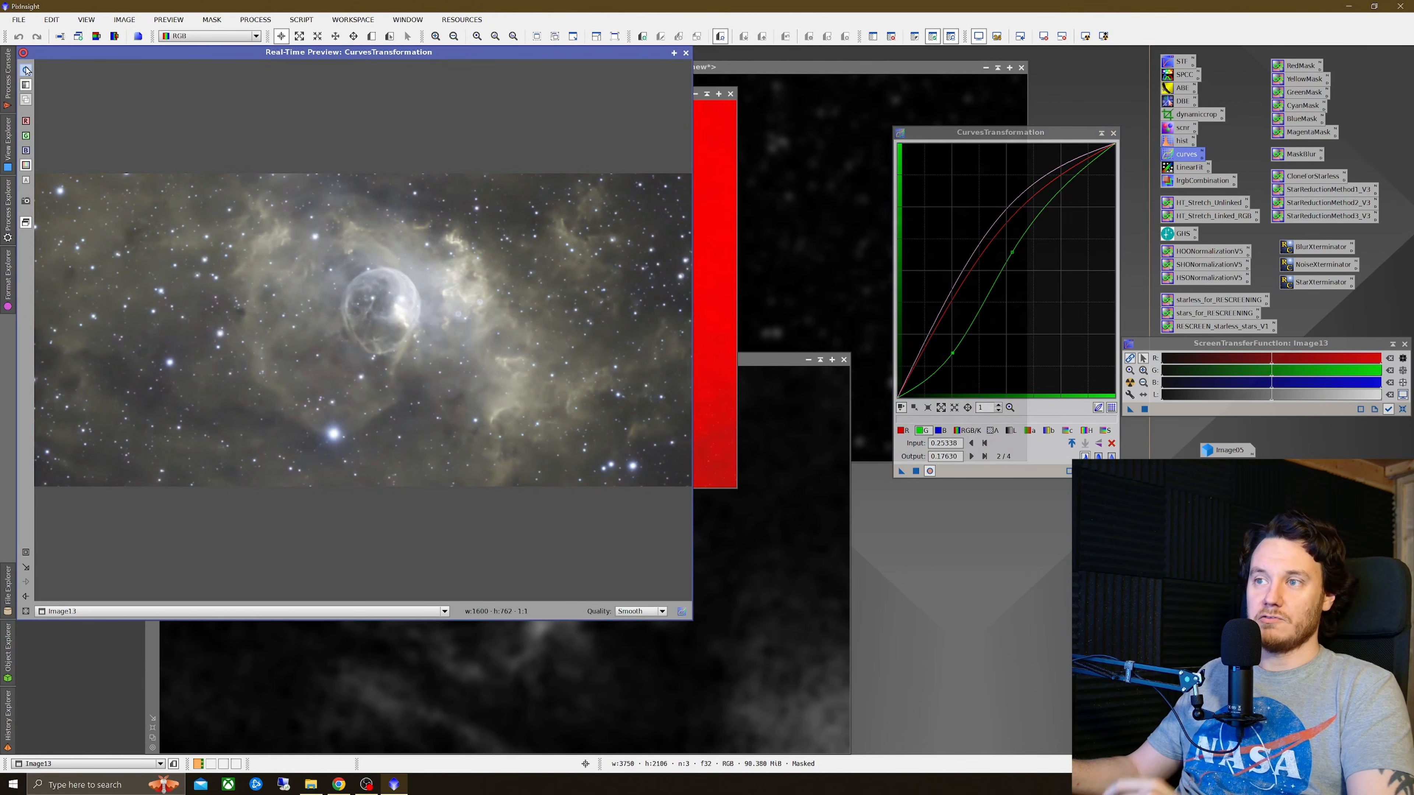
pyautogui.click(26, 70)
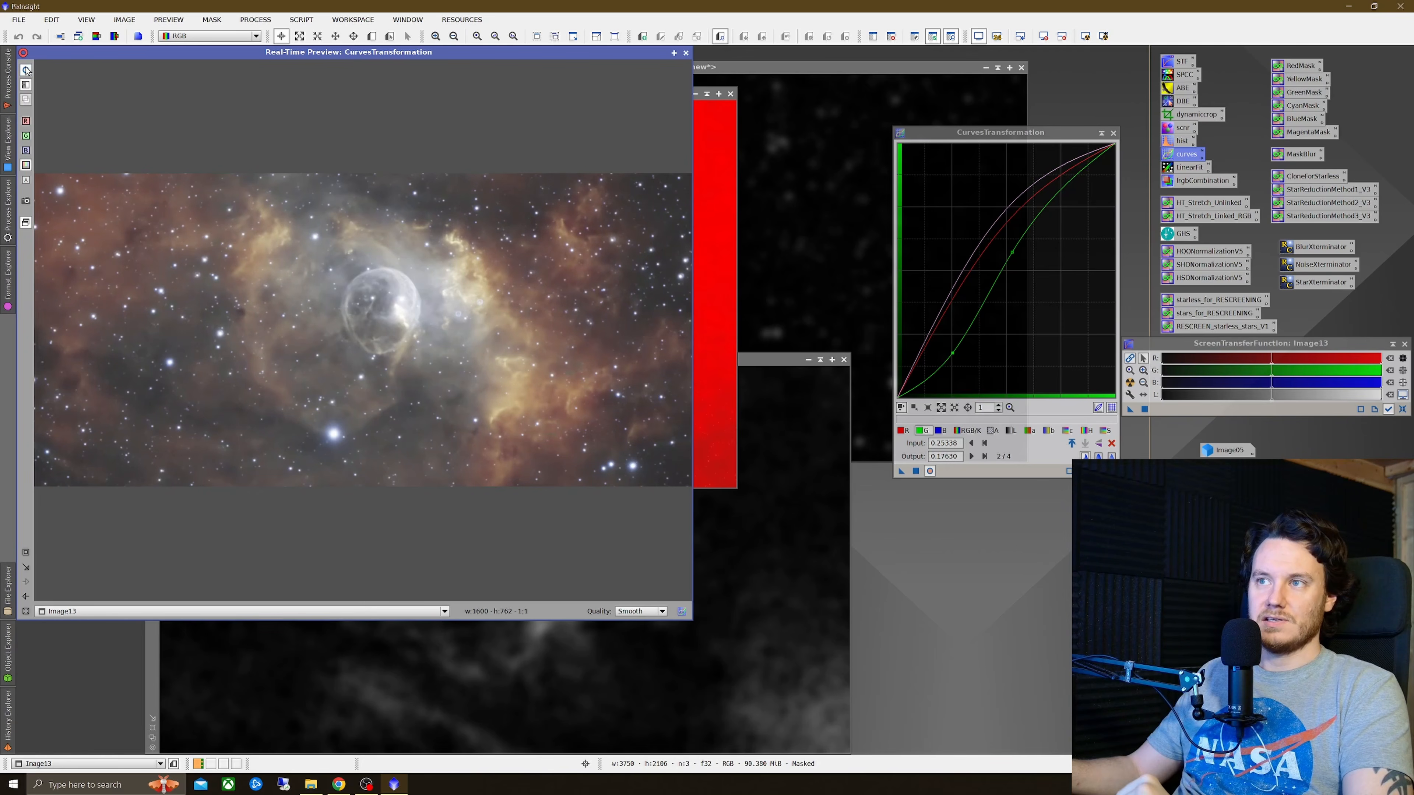
pyautogui.click(915, 471)
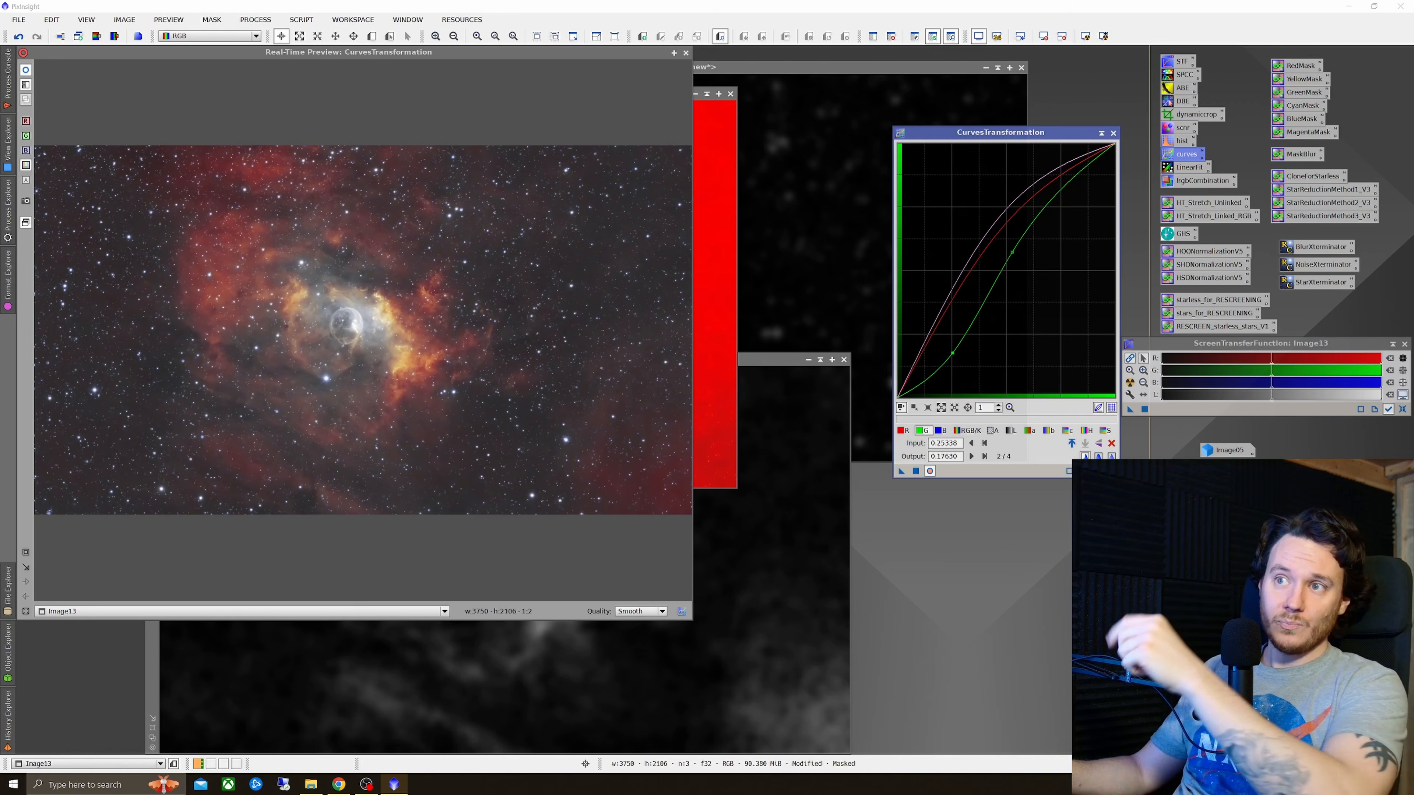
# Step: Reset the curves, then boost red, lower green shadows and lift RGB/K, and apply this second curves pass
pyautogui.click(1112, 471)
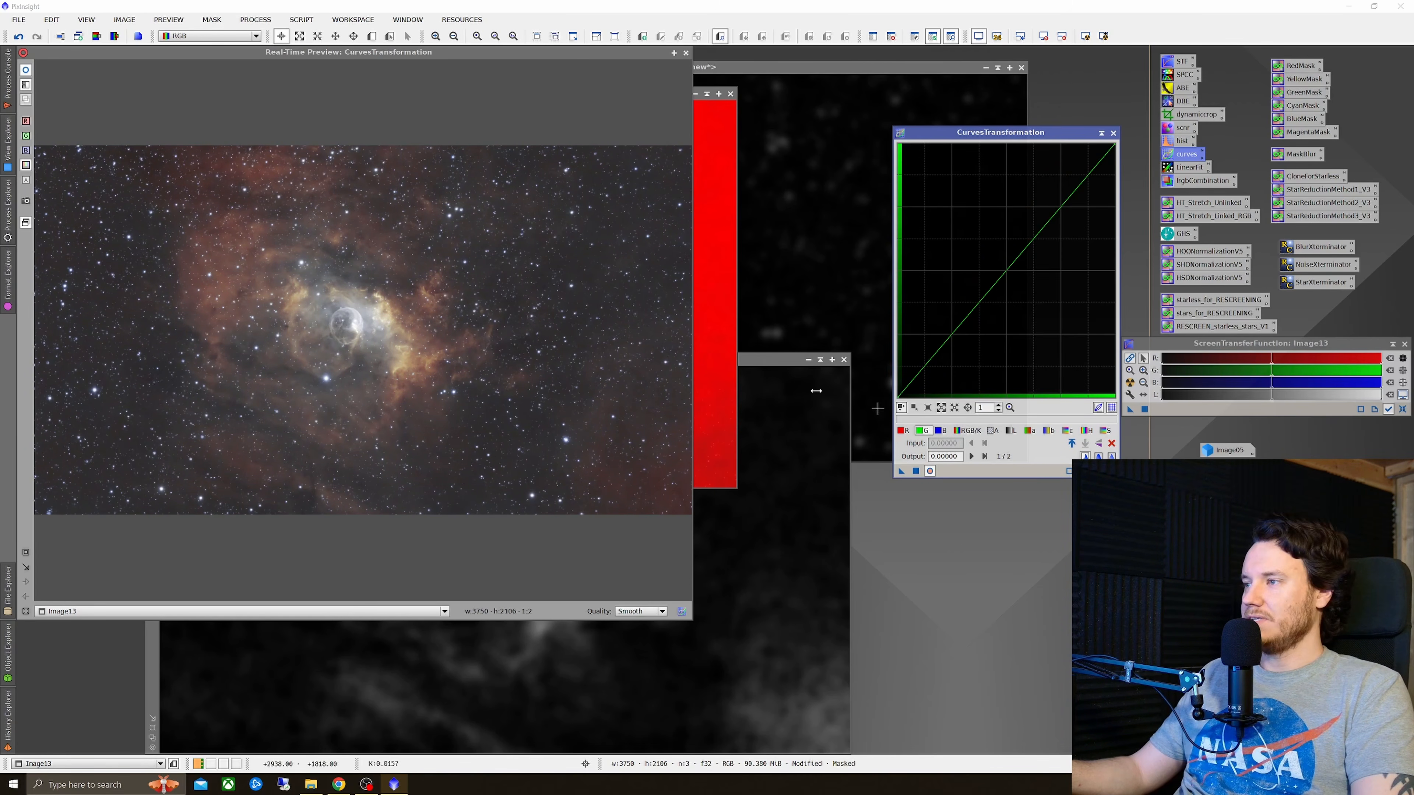
pyautogui.click(26, 556)
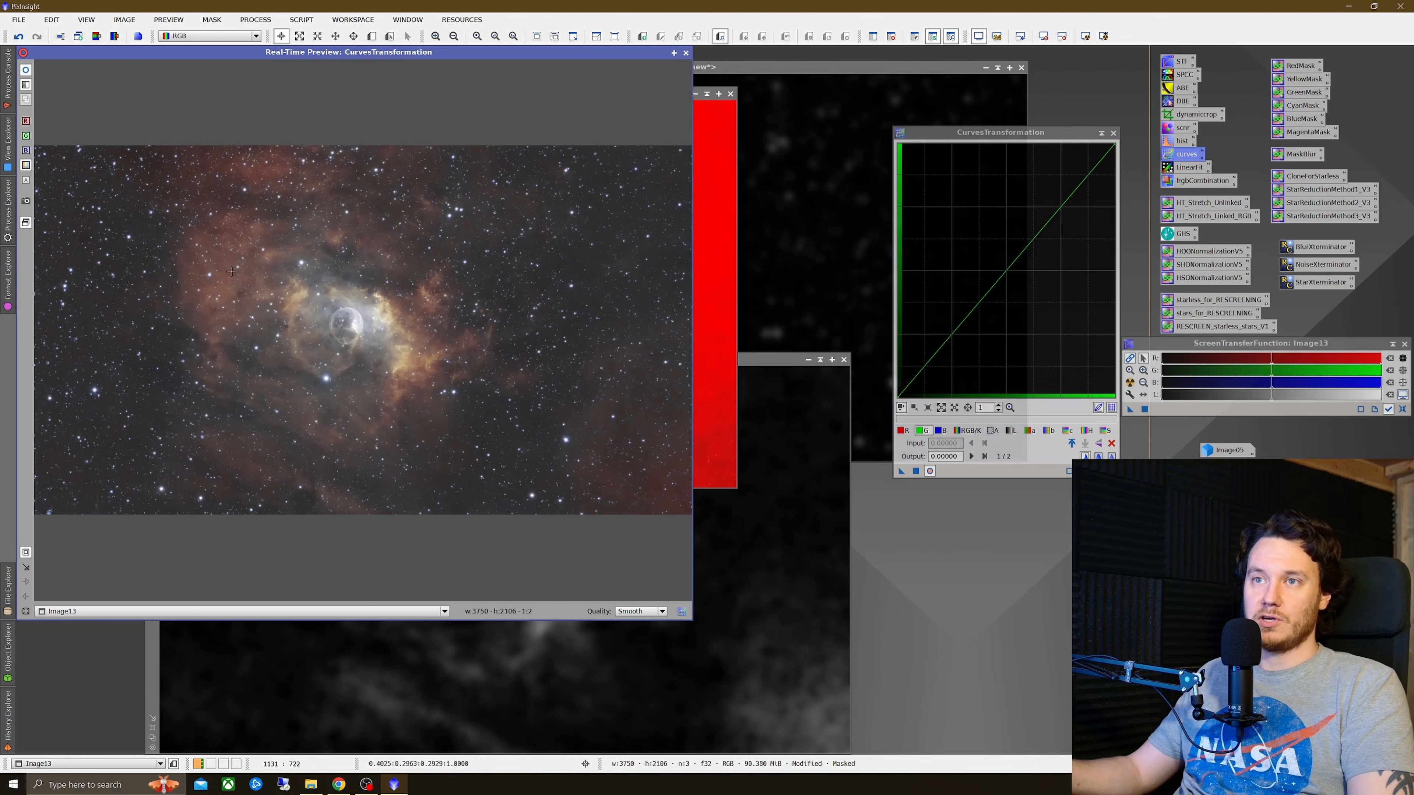
pyautogui.moveTo(278, 267); pyautogui.dragTo(485, 413)
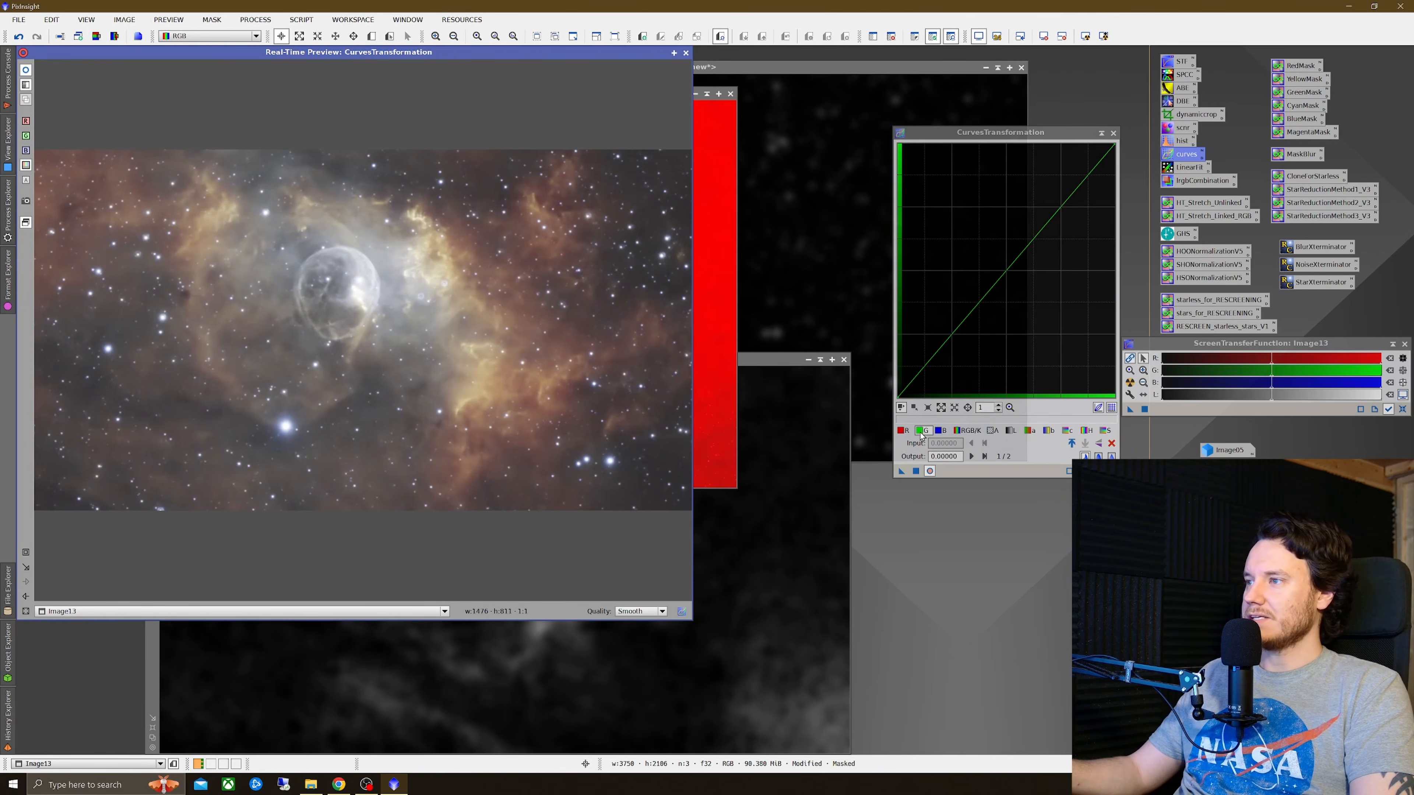
pyautogui.click(902, 431)
pyautogui.moveTo(996, 281)
pyautogui.mouseDown()
pyautogui.moveTo(997, 249)
pyautogui.moveTo(1008, 261)
pyautogui.mouseUp()
pyautogui.click(923, 430)
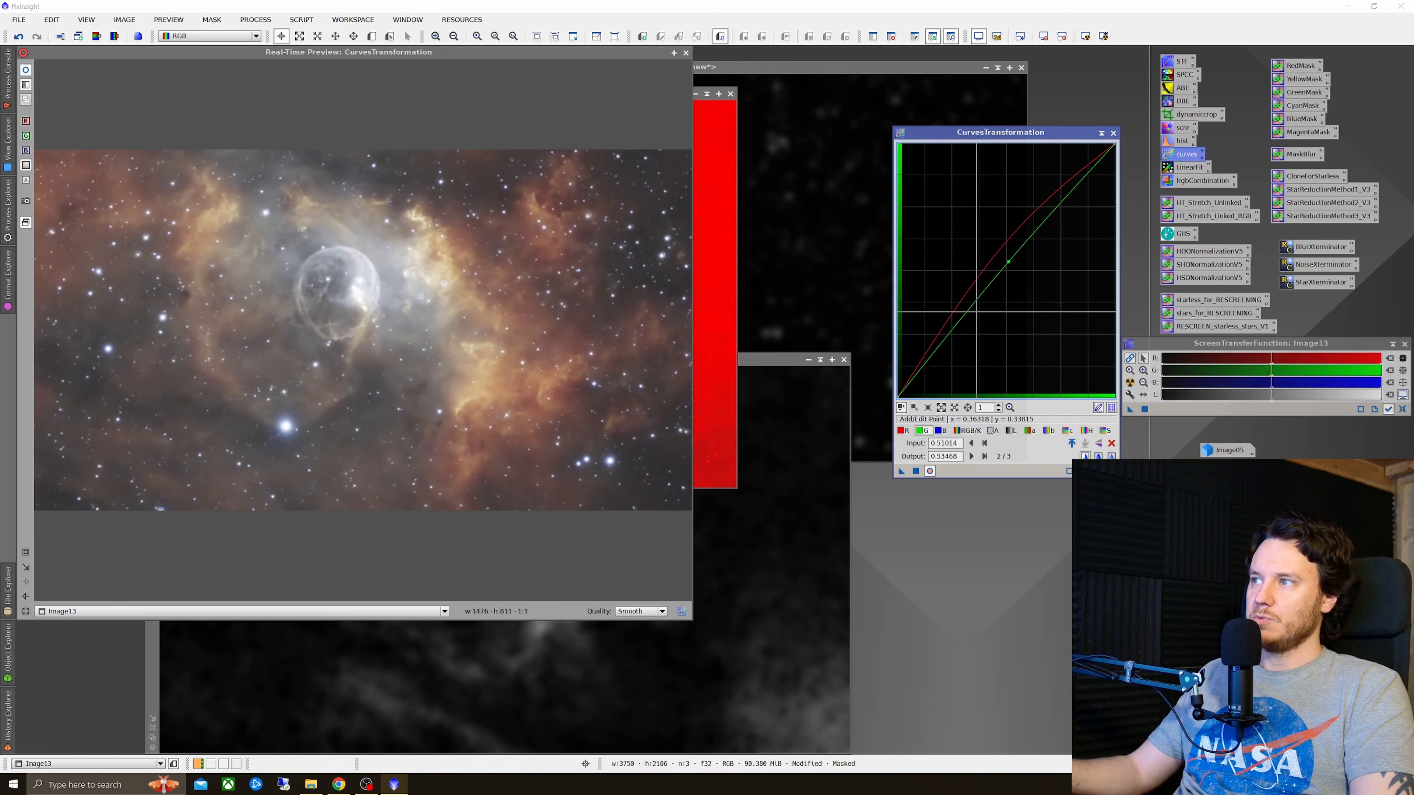
pyautogui.moveTo(942, 345); pyautogui.dragTo(942, 353)
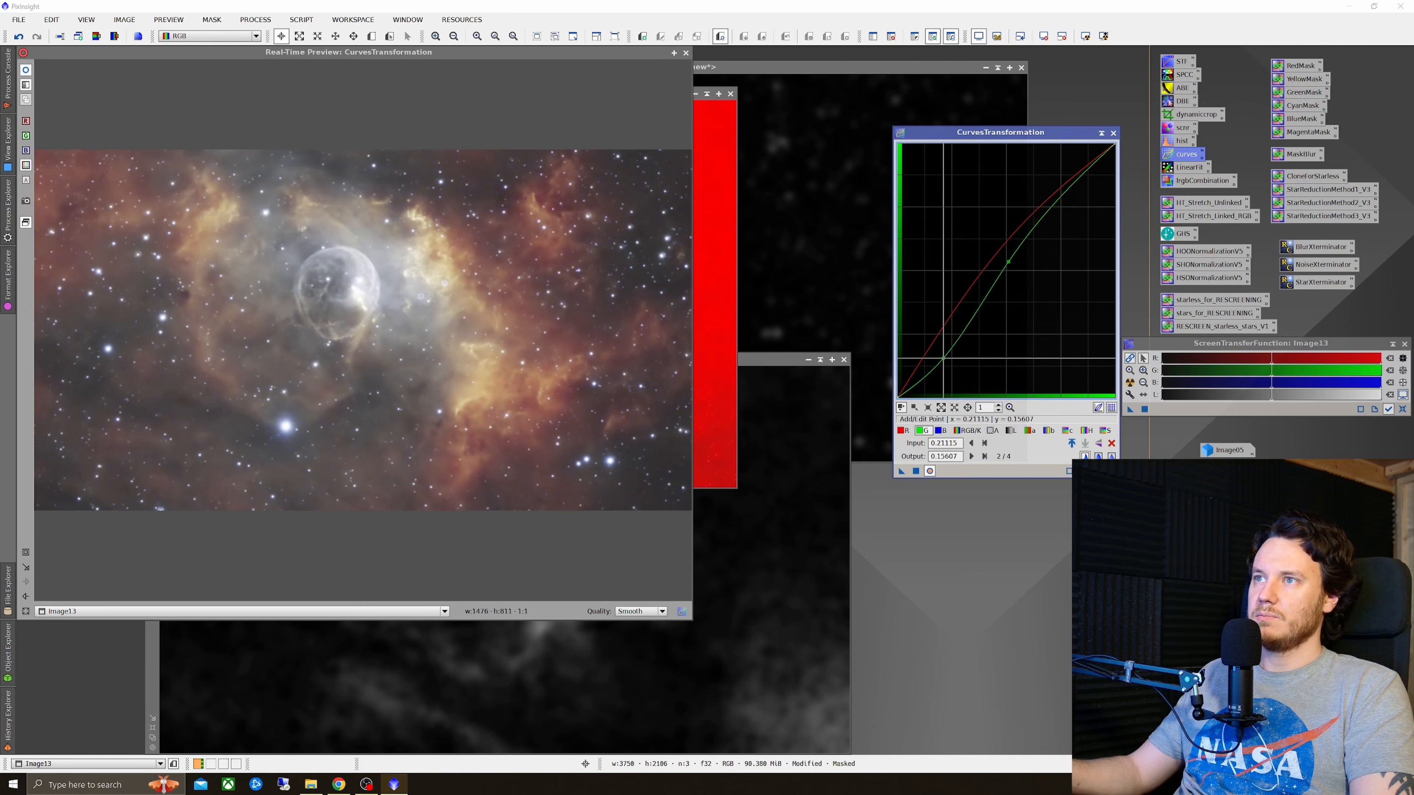
pyautogui.click(1105, 431)
pyautogui.moveTo(985, 295); pyautogui.dragTo(988, 251)
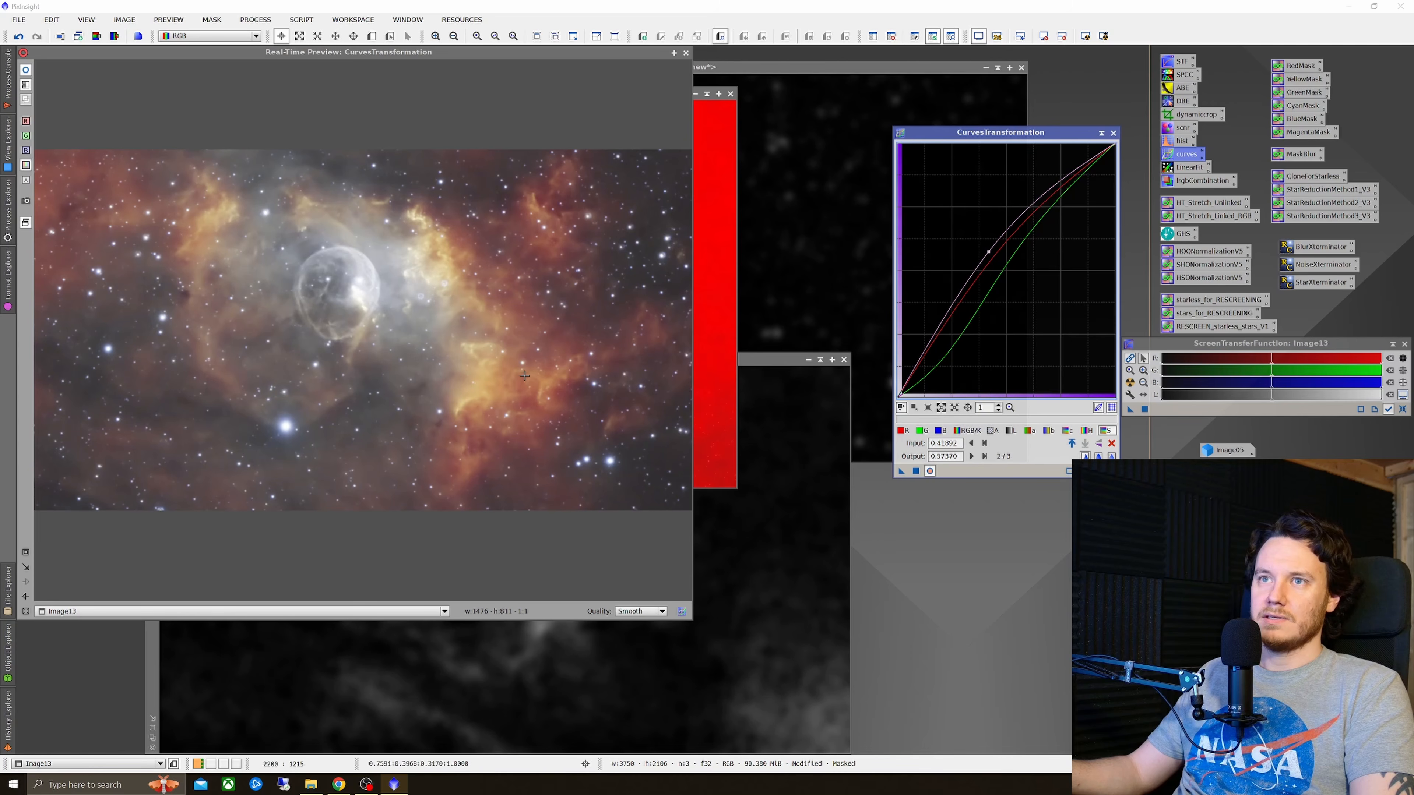
pyautogui.click(23, 71)
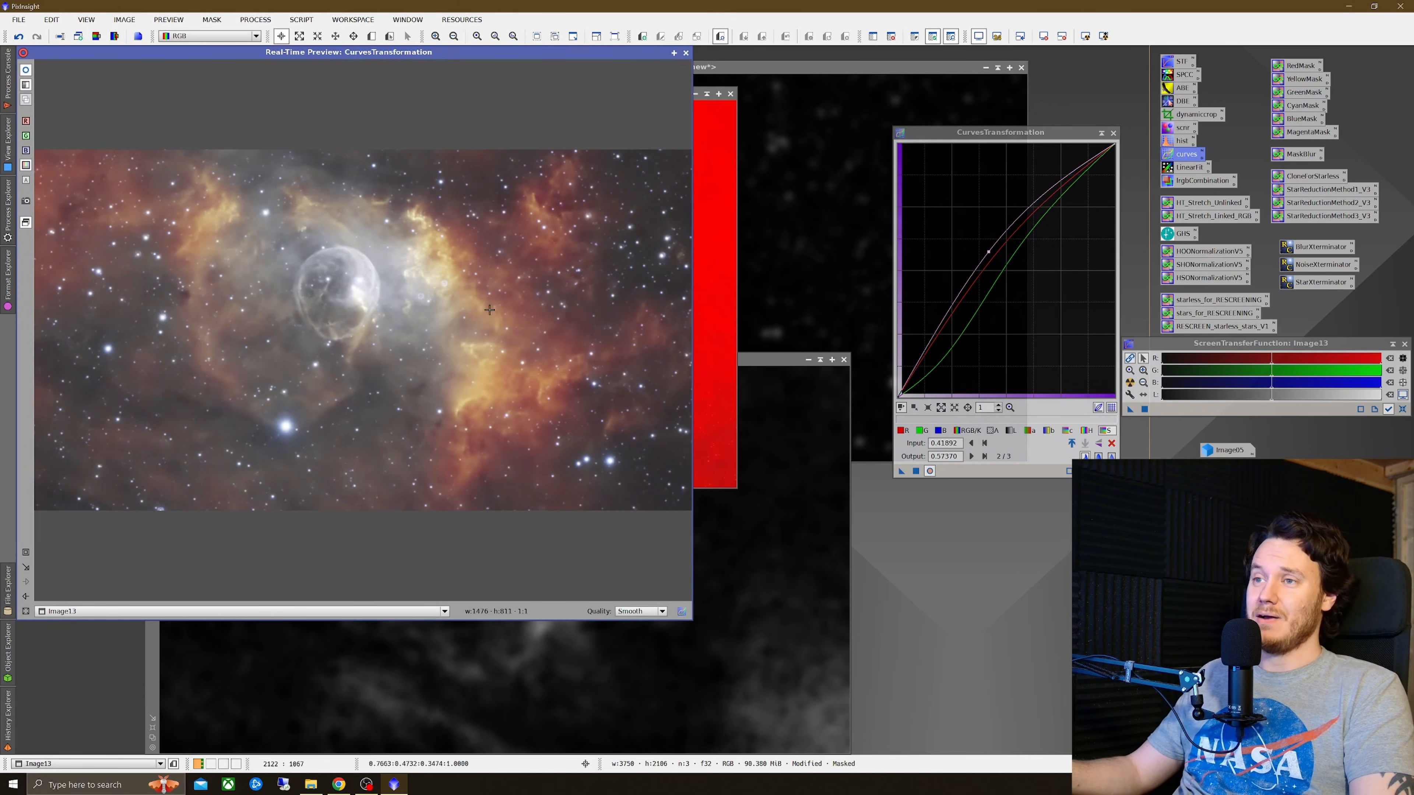
pyautogui.click(916, 471)
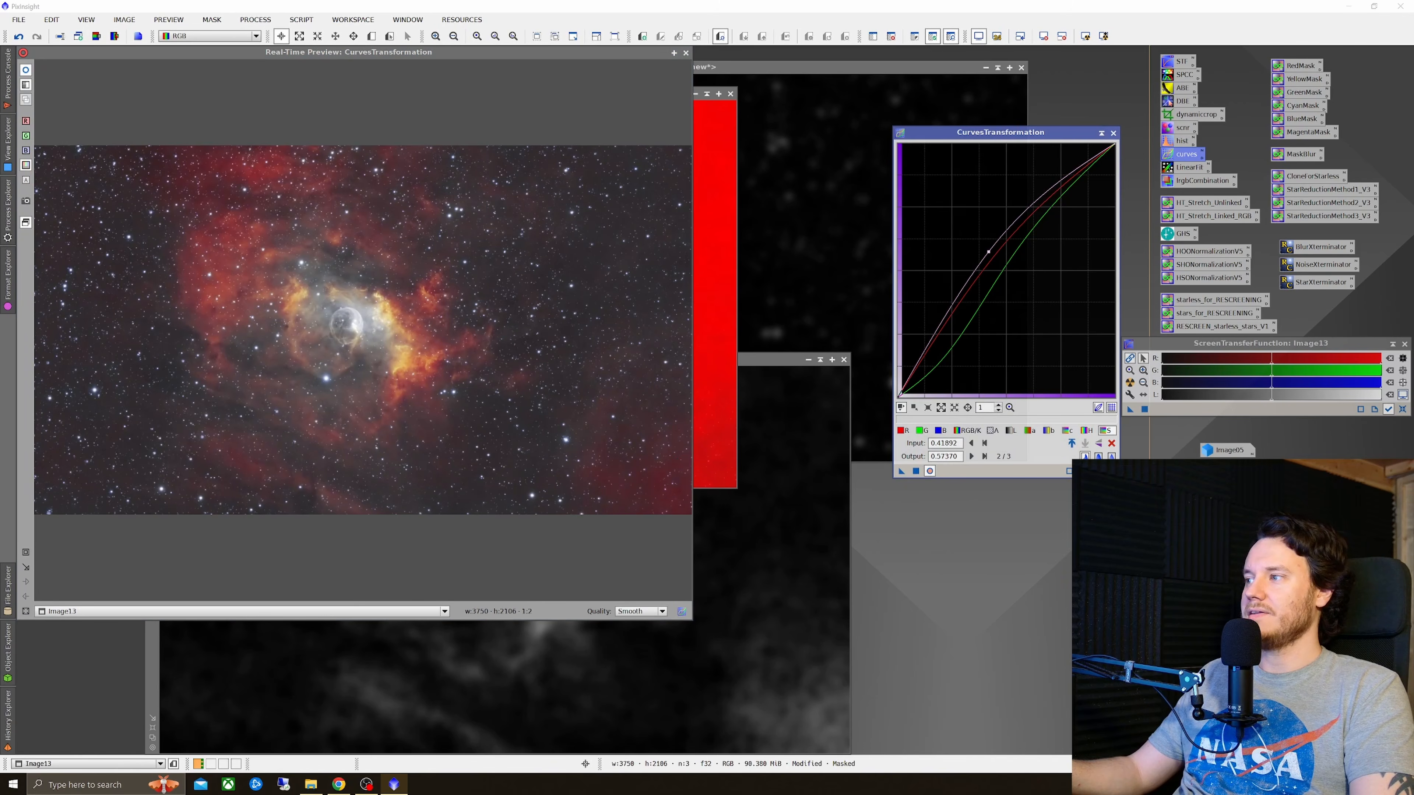
# Step: Reset the curves, close the real-time preview, and close the yellow mask window without saving
pyautogui.click(1111, 472)
pyautogui.click(685, 53)
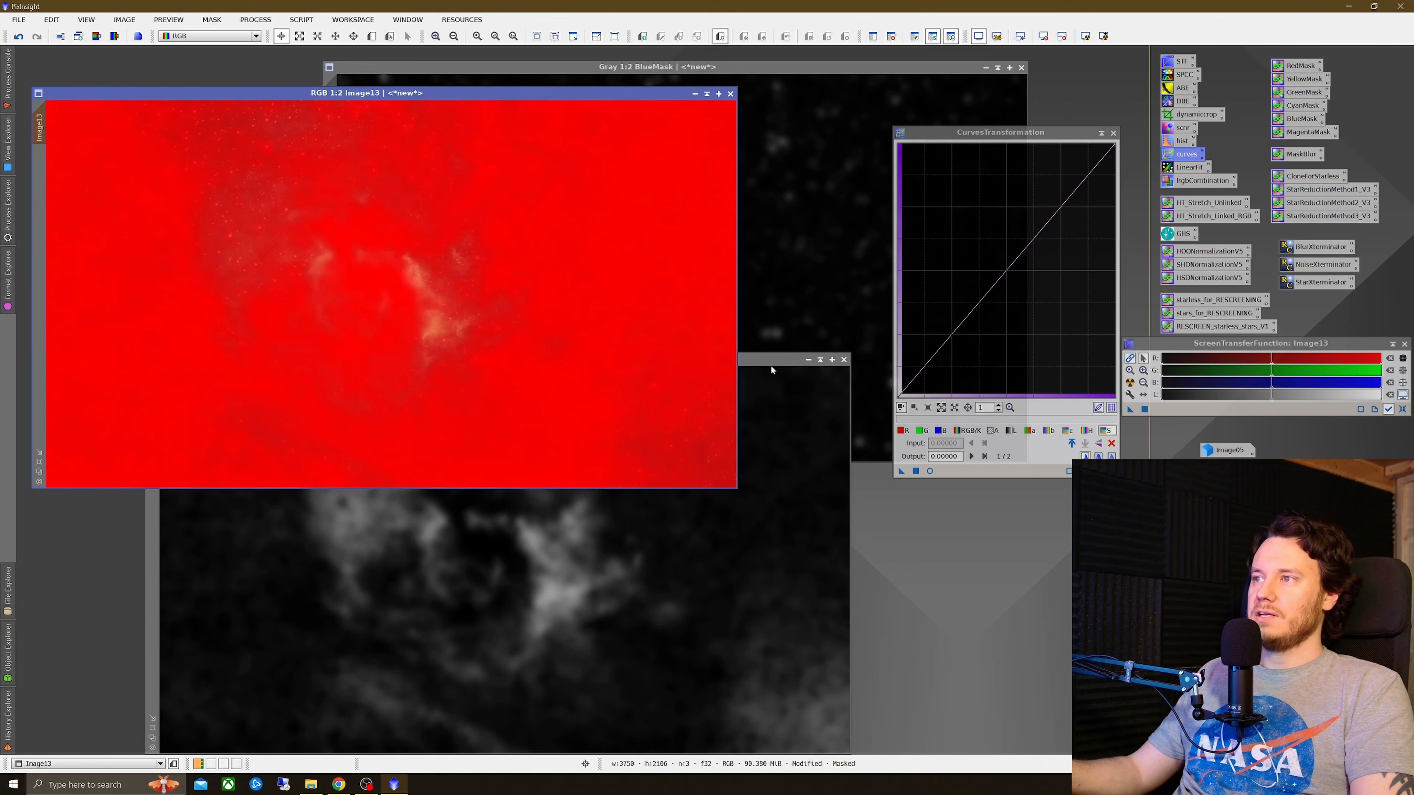
pyautogui.moveTo(771, 366); pyautogui.dragTo(676, 286)
pyautogui.click(746, 286)
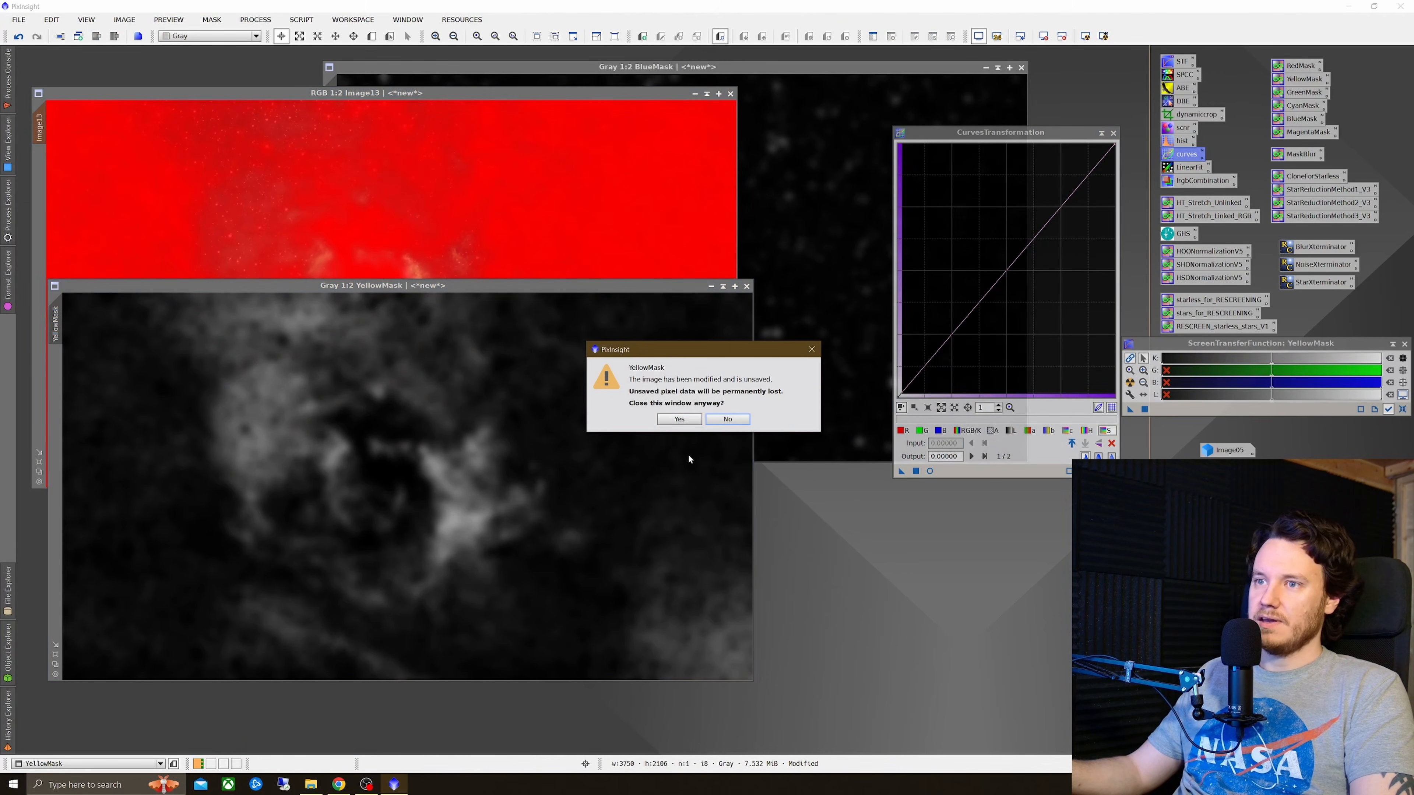
pyautogui.click(679, 419)
# Step: Apply the blue mask to the combined image, discarding an accidental clone of the mask
pyautogui.click(790, 207)
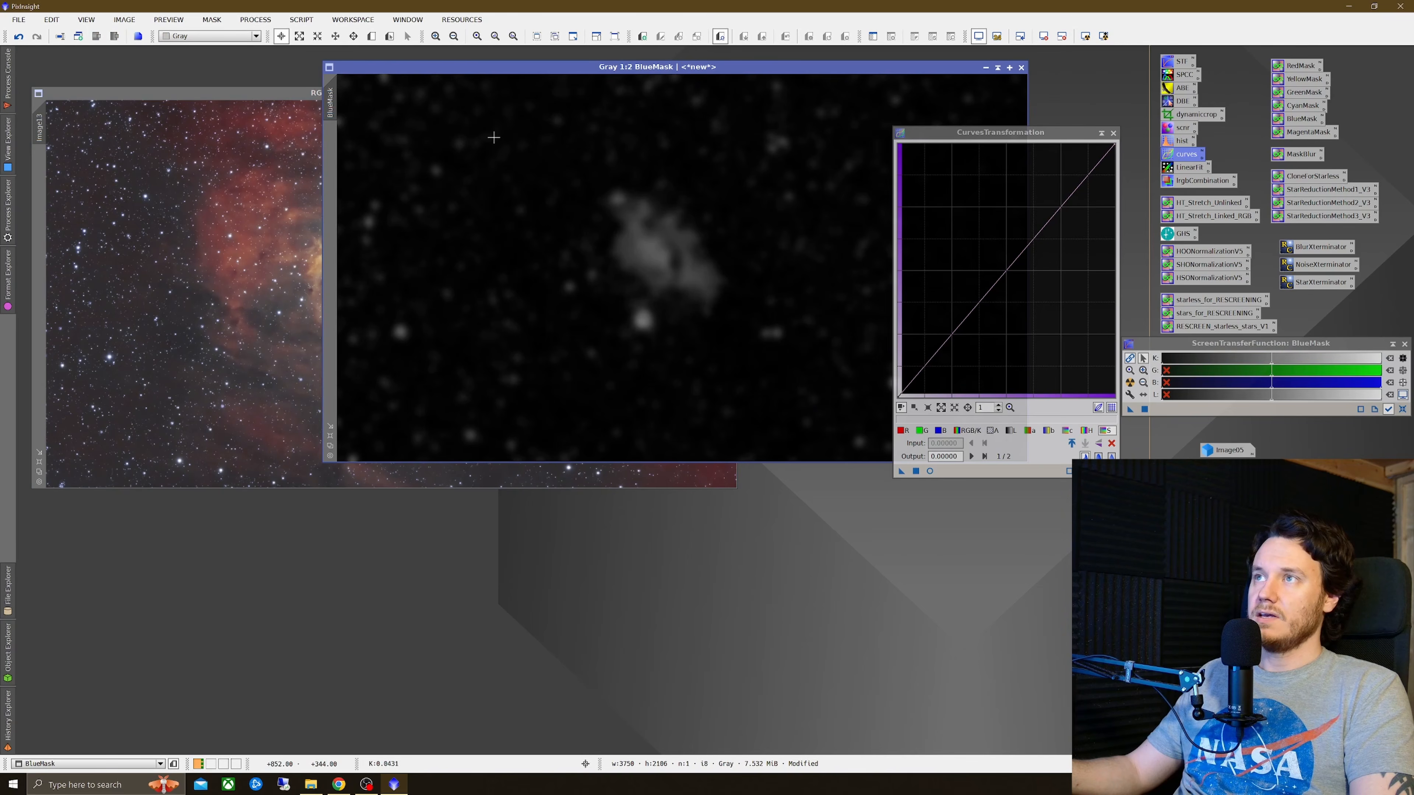
pyautogui.moveTo(103, 205); pyautogui.dragTo(49, 173)
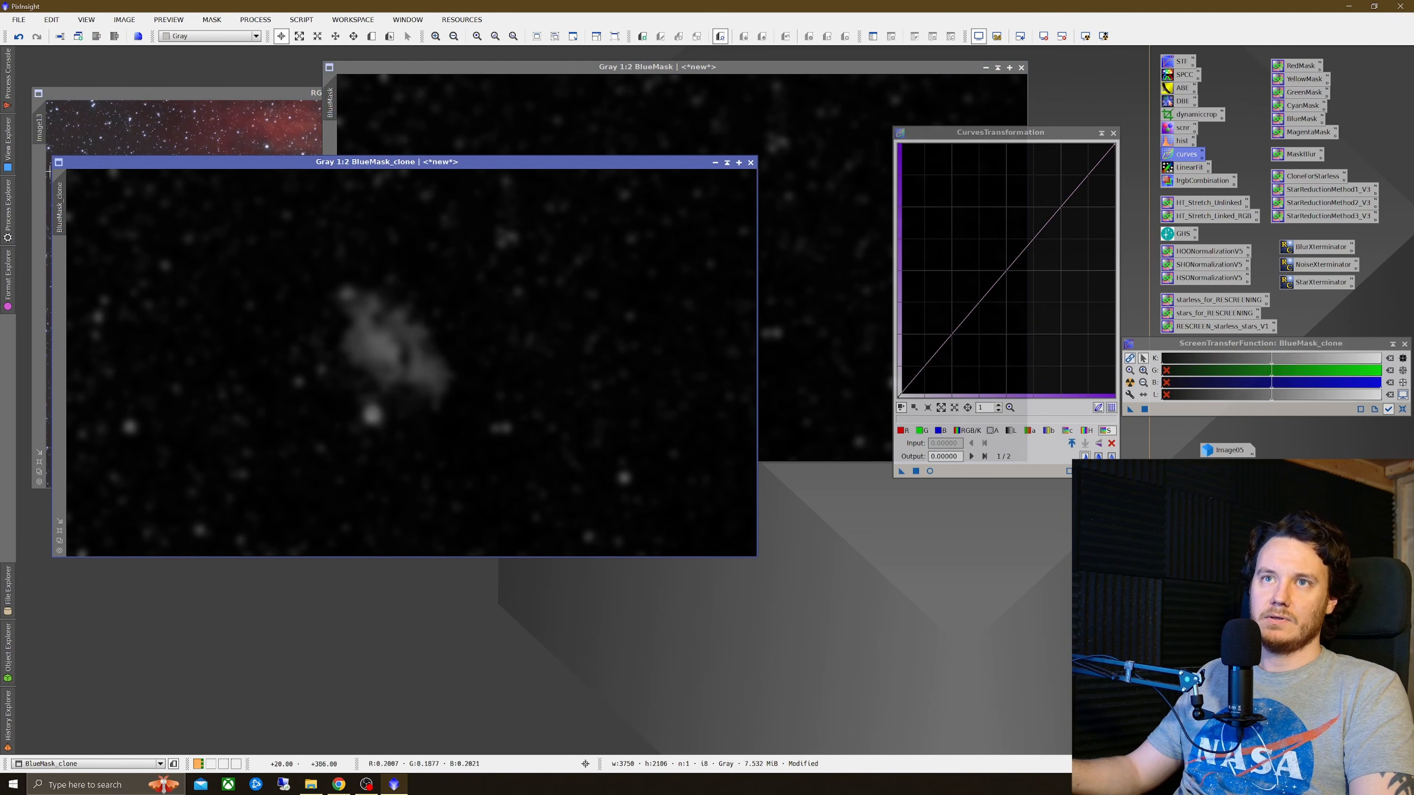
pyautogui.click(749, 163)
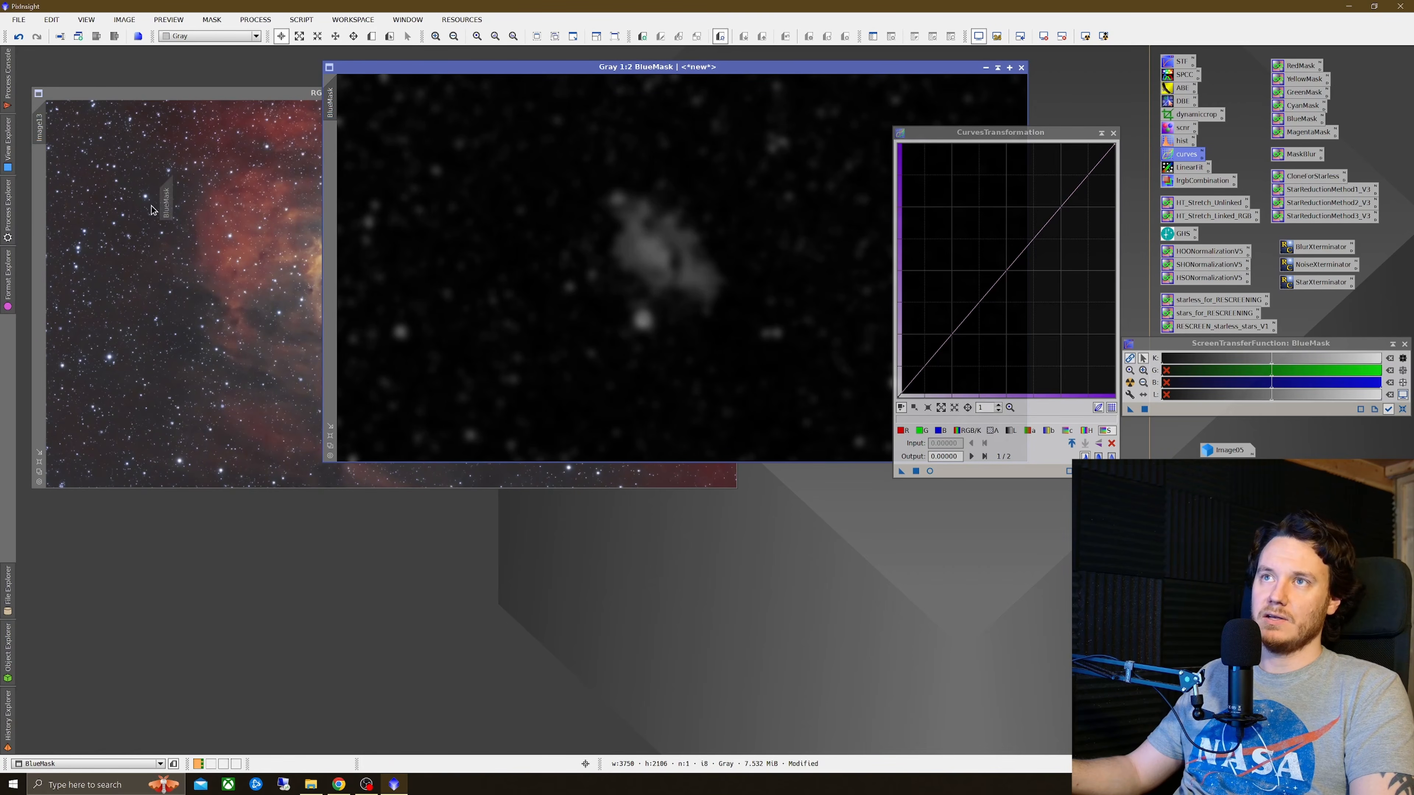
pyautogui.moveTo(38, 186); pyautogui.dragTo(39, 184)
pyautogui.click(268, 96)
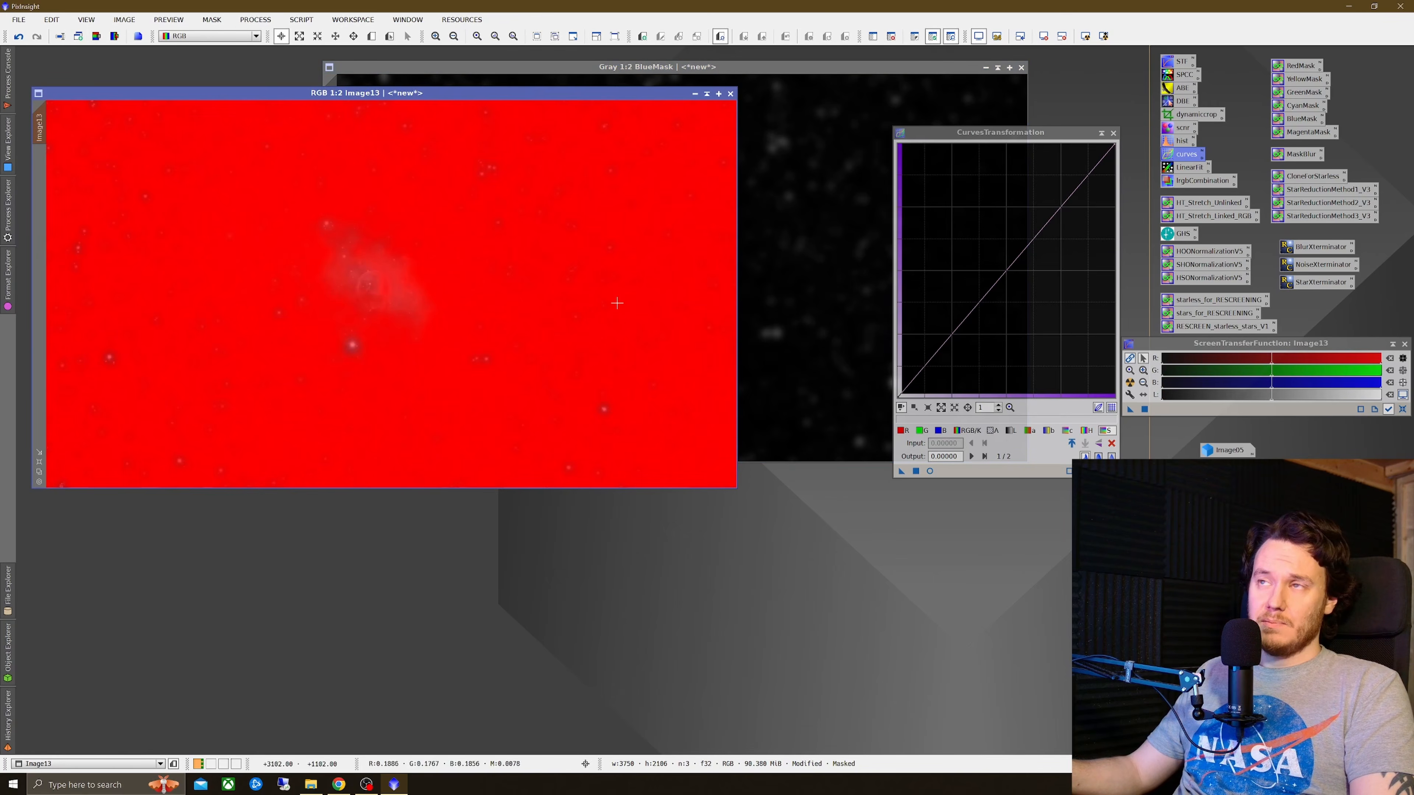
# Step: With the blue mask active, raise the blue and saturation curves, adjust green, apply to the image, and reset the curves
pyautogui.click(930, 472)
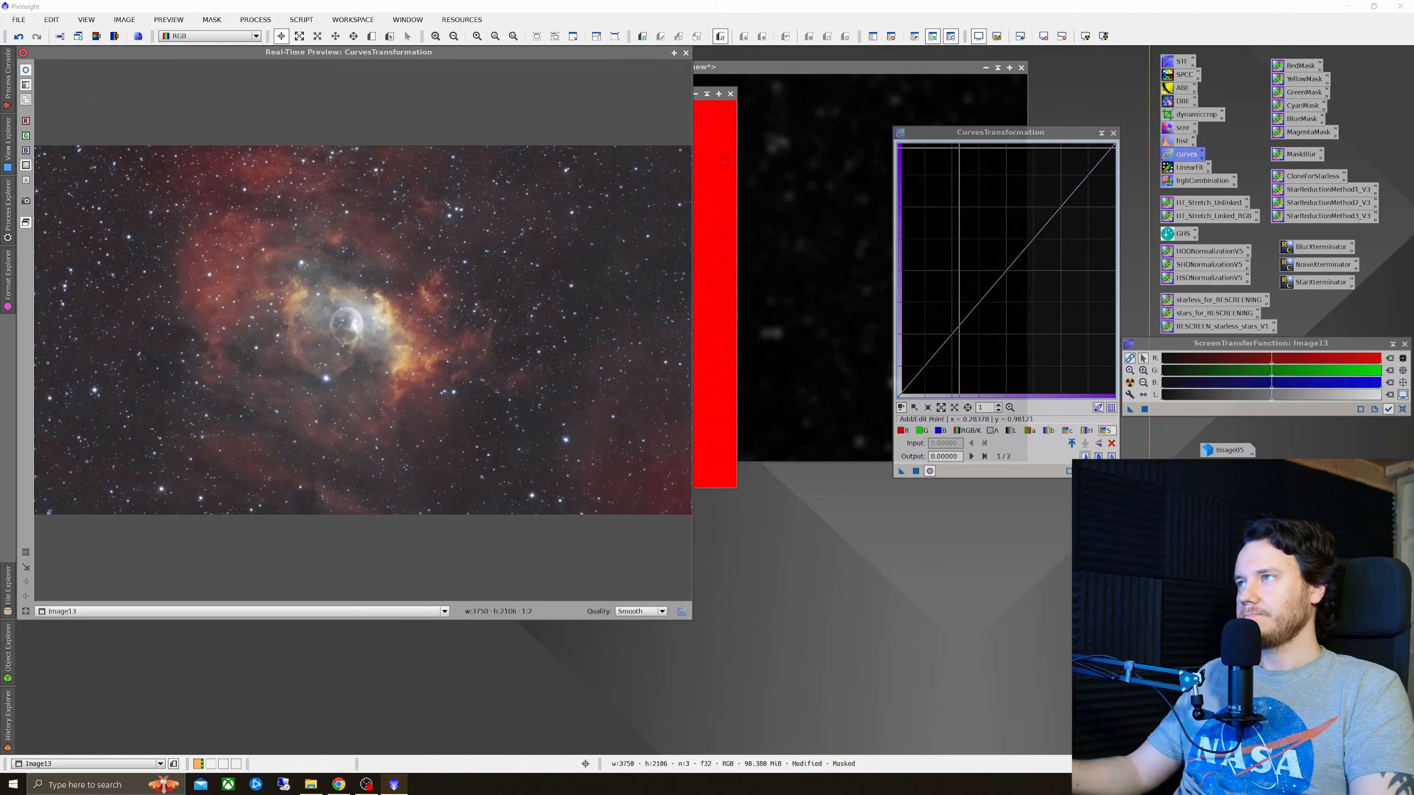
pyautogui.moveTo(1001, 131); pyautogui.dragTo(879, 171)
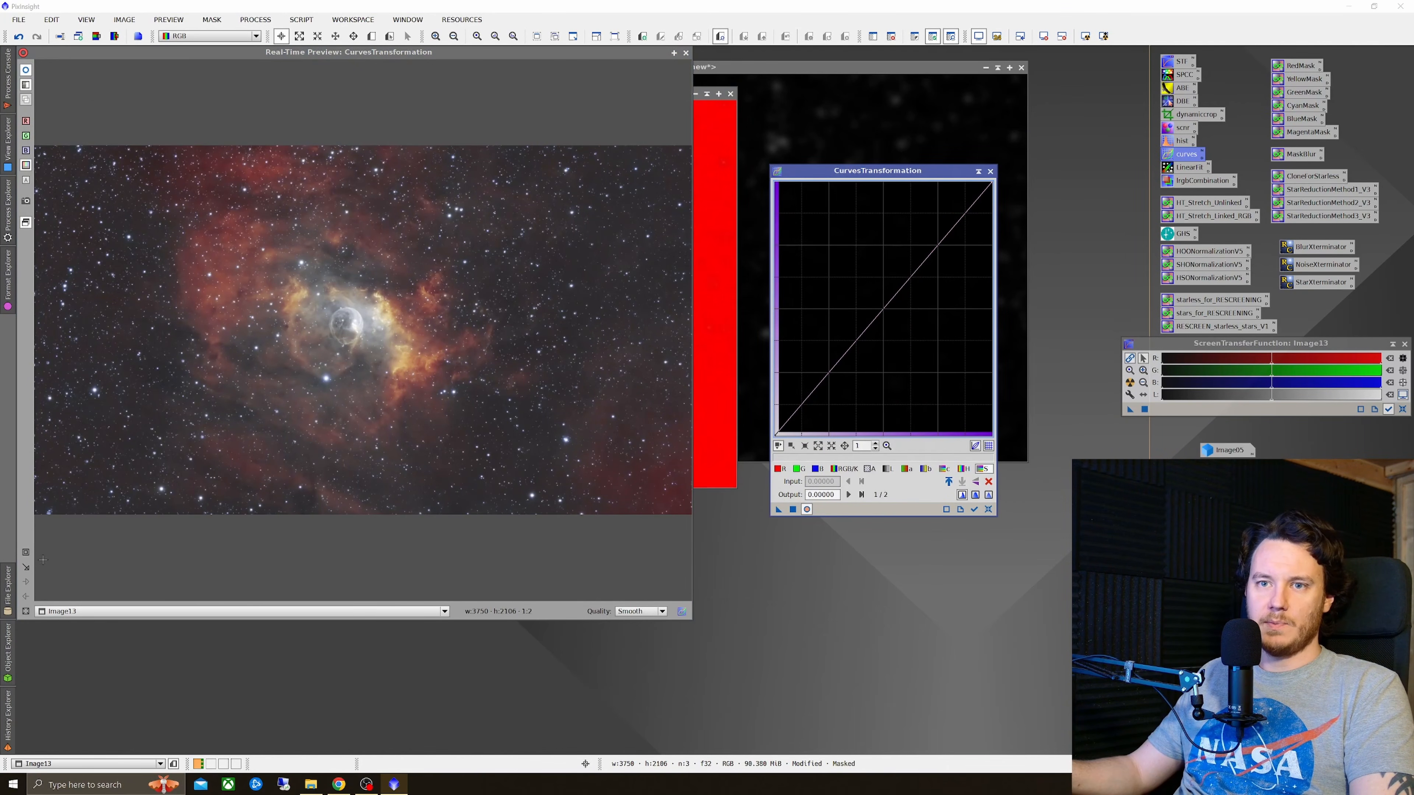
pyautogui.click(28, 553)
pyautogui.moveTo(221, 258); pyautogui.dragTo(522, 385)
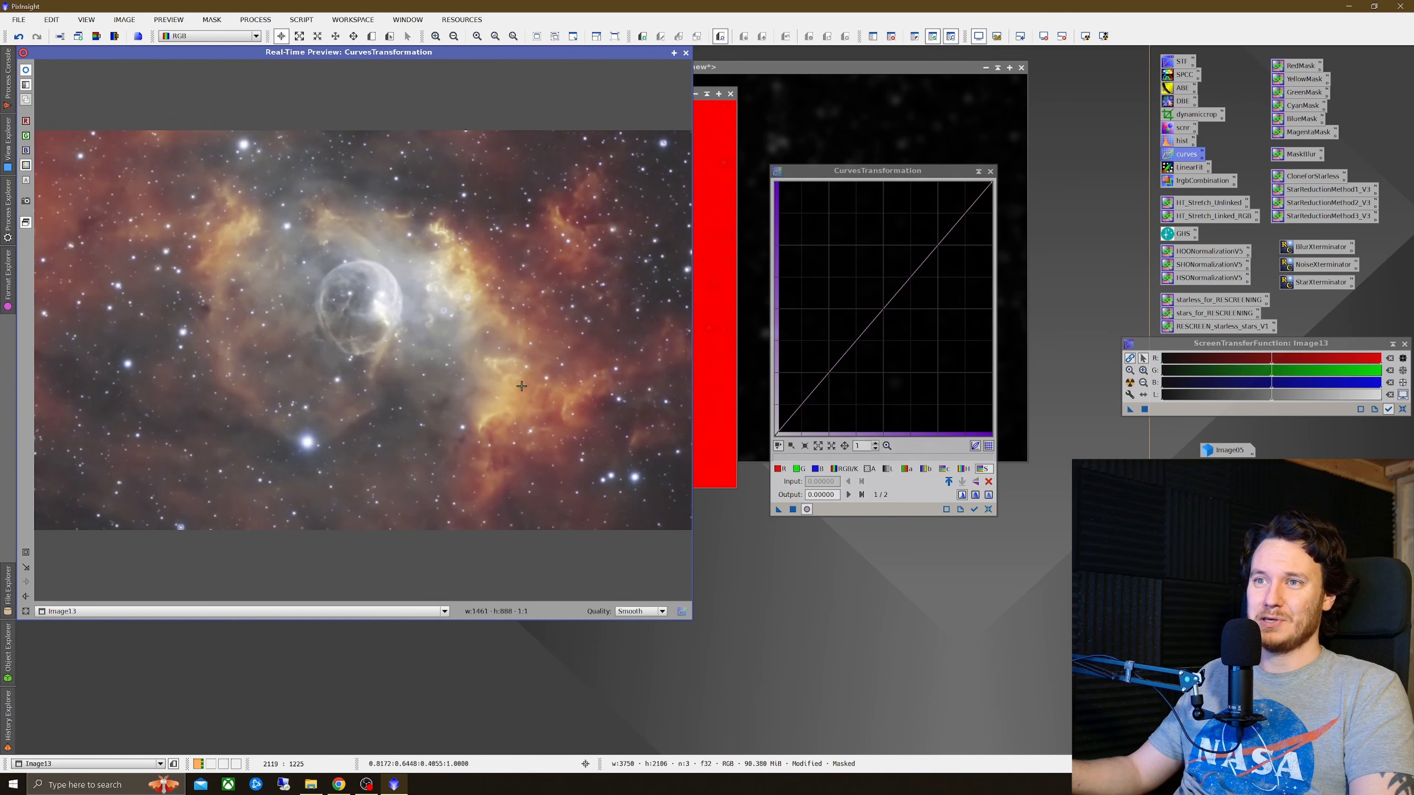
pyautogui.click(816, 469)
pyautogui.moveTo(877, 315)
pyautogui.mouseDown()
pyautogui.moveTo(845, 277)
pyautogui.moveTo(874, 301)
pyautogui.mouseUp()
pyautogui.click(982, 469)
pyautogui.click(798, 469)
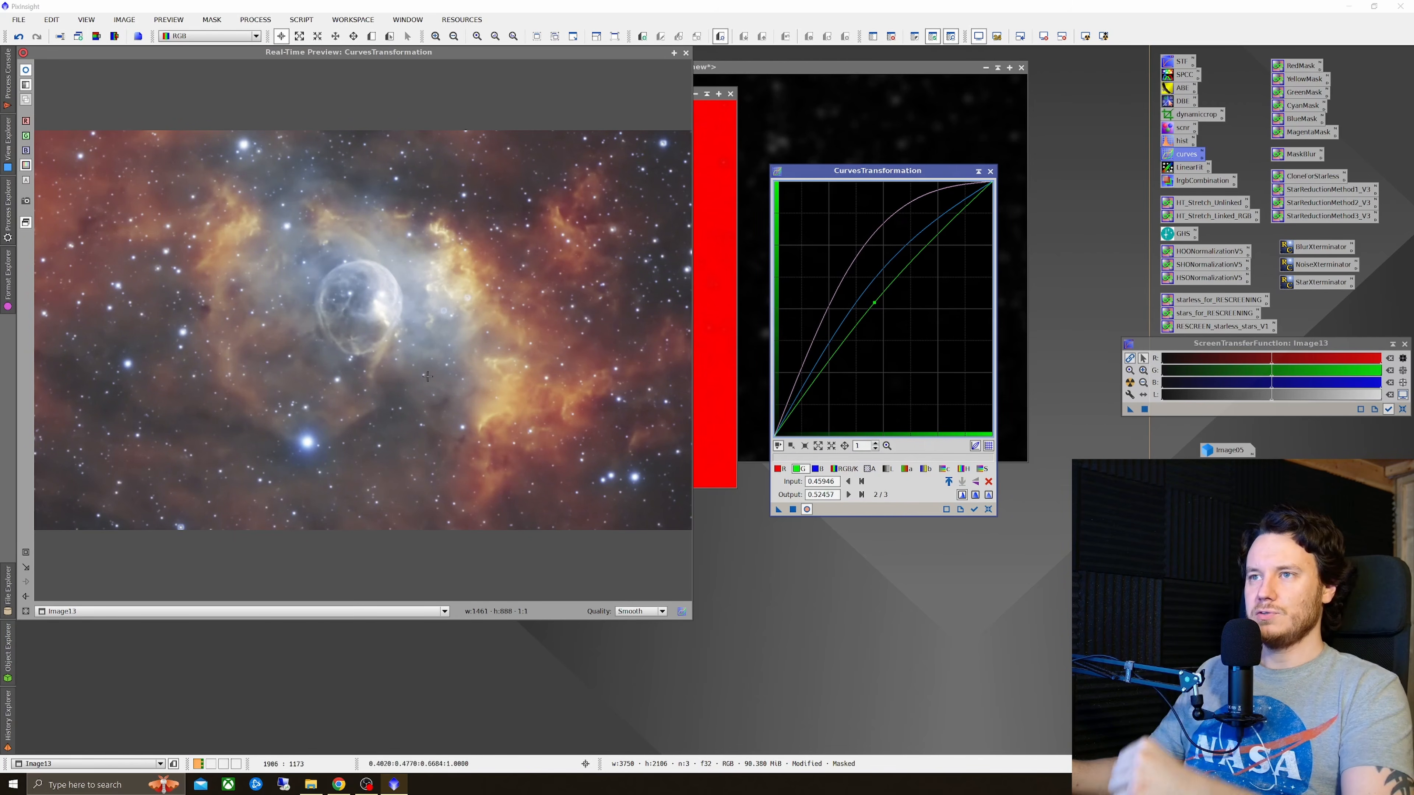
pyautogui.click(793, 509)
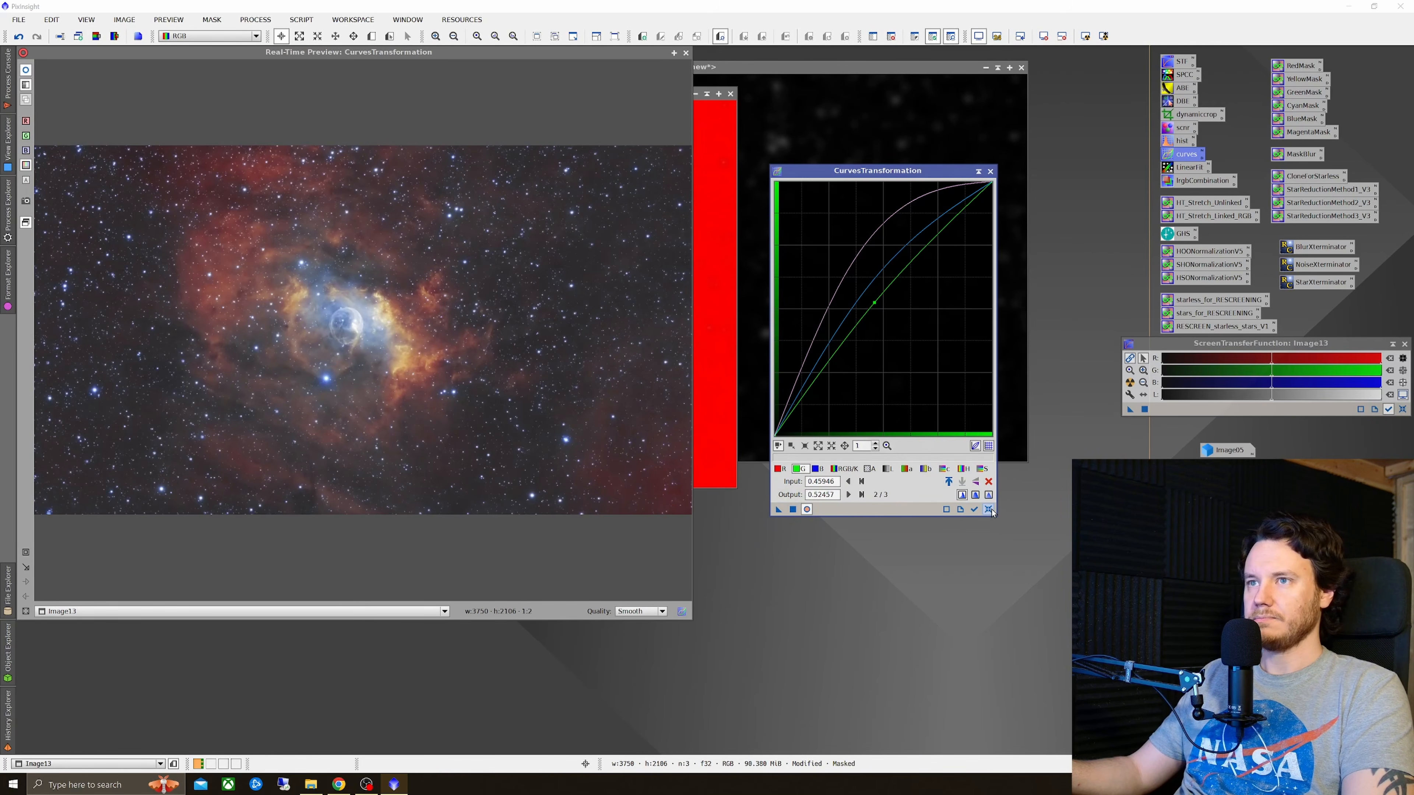
pyautogui.click(989, 509)
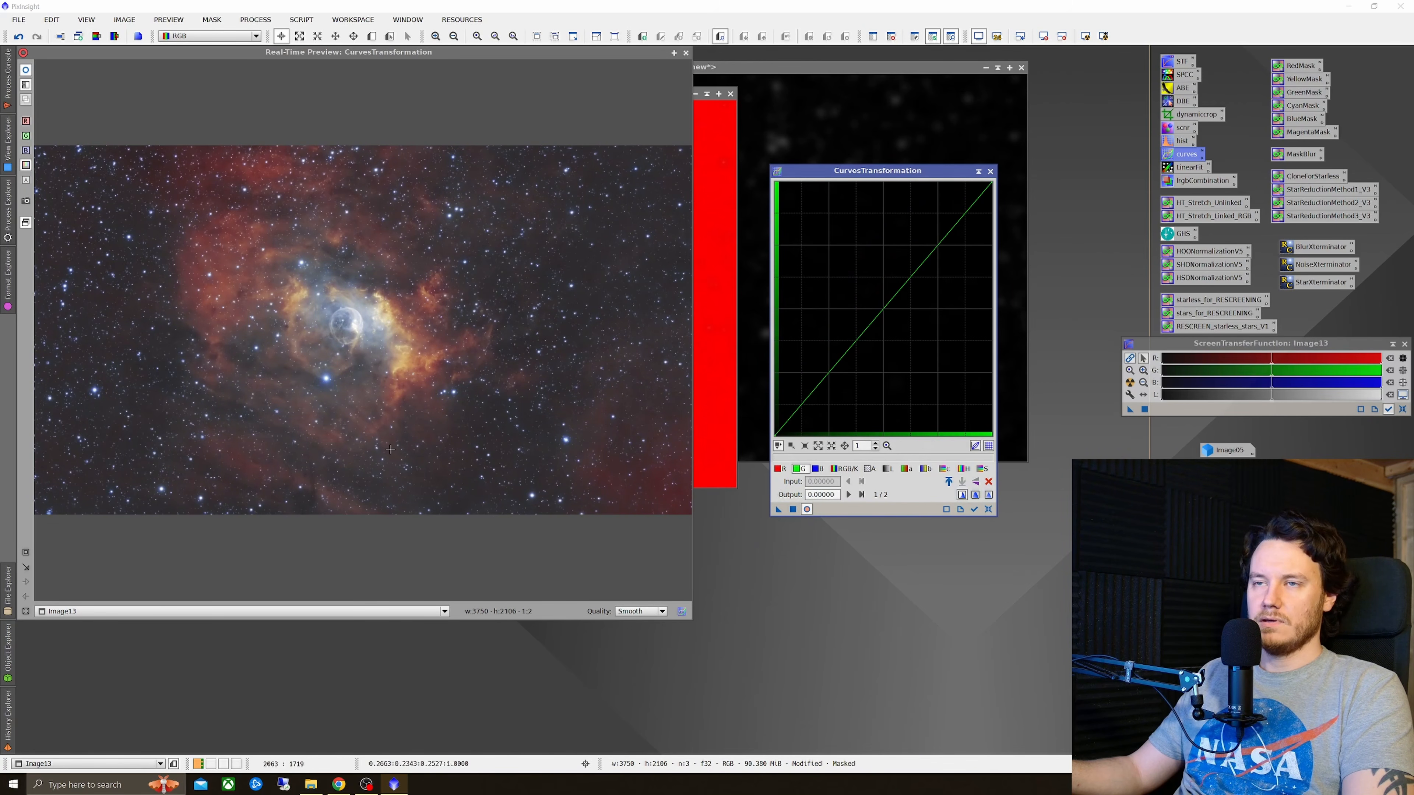
# Step: With the blue mask active, lower the RGB/K and blue curves, tweak green, boost saturation strongly, and apply the curves to the image
pyautogui.moveTo(351, 323); pyautogui.dragTo(460, 373)
pyautogui.click(846, 469)
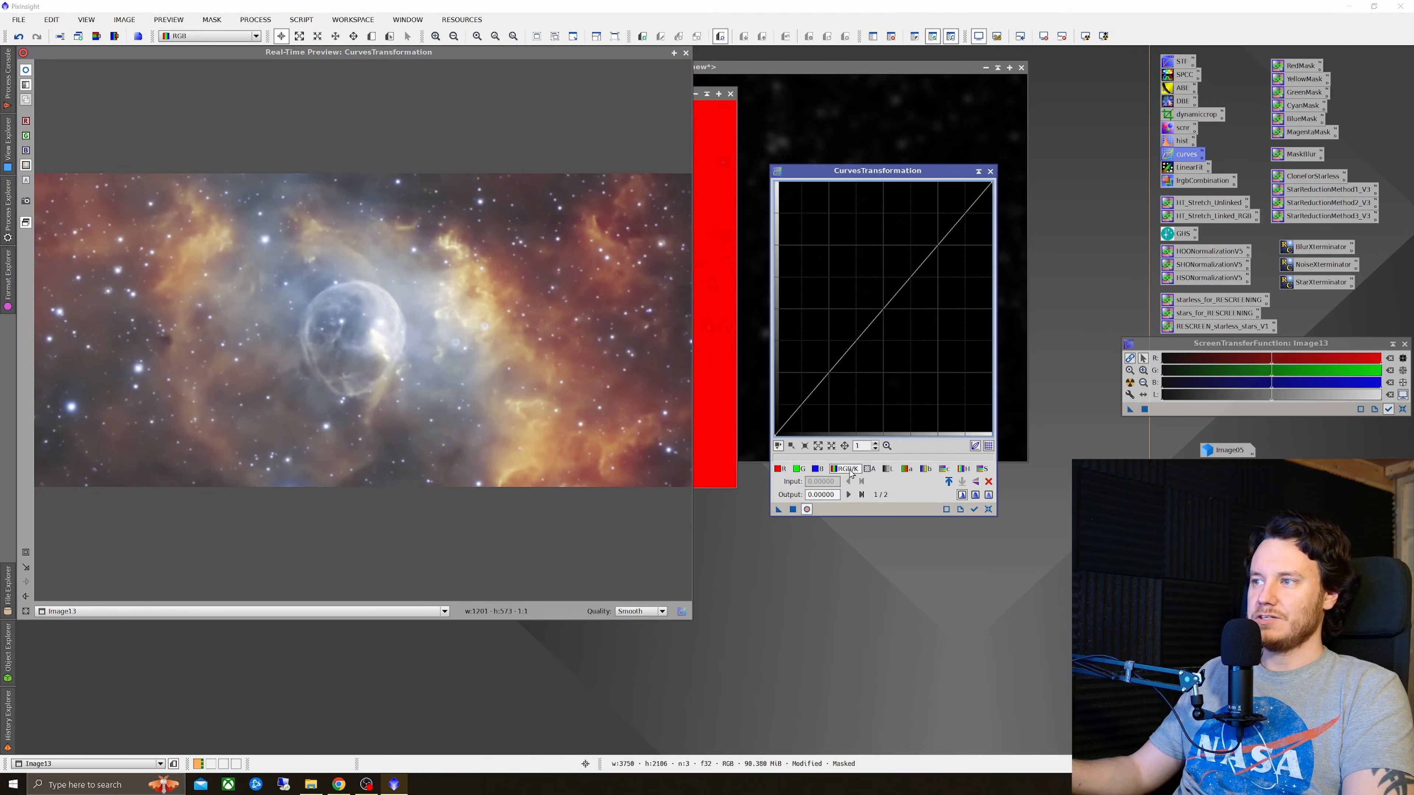
pyautogui.moveTo(888, 300)
pyautogui.mouseDown()
pyautogui.moveTo(963, 384)
pyautogui.moveTo(835, 245)
pyautogui.moveTo(789, 269)
pyautogui.moveTo(909, 324)
pyautogui.moveTo(897, 312)
pyautogui.mouseUp()
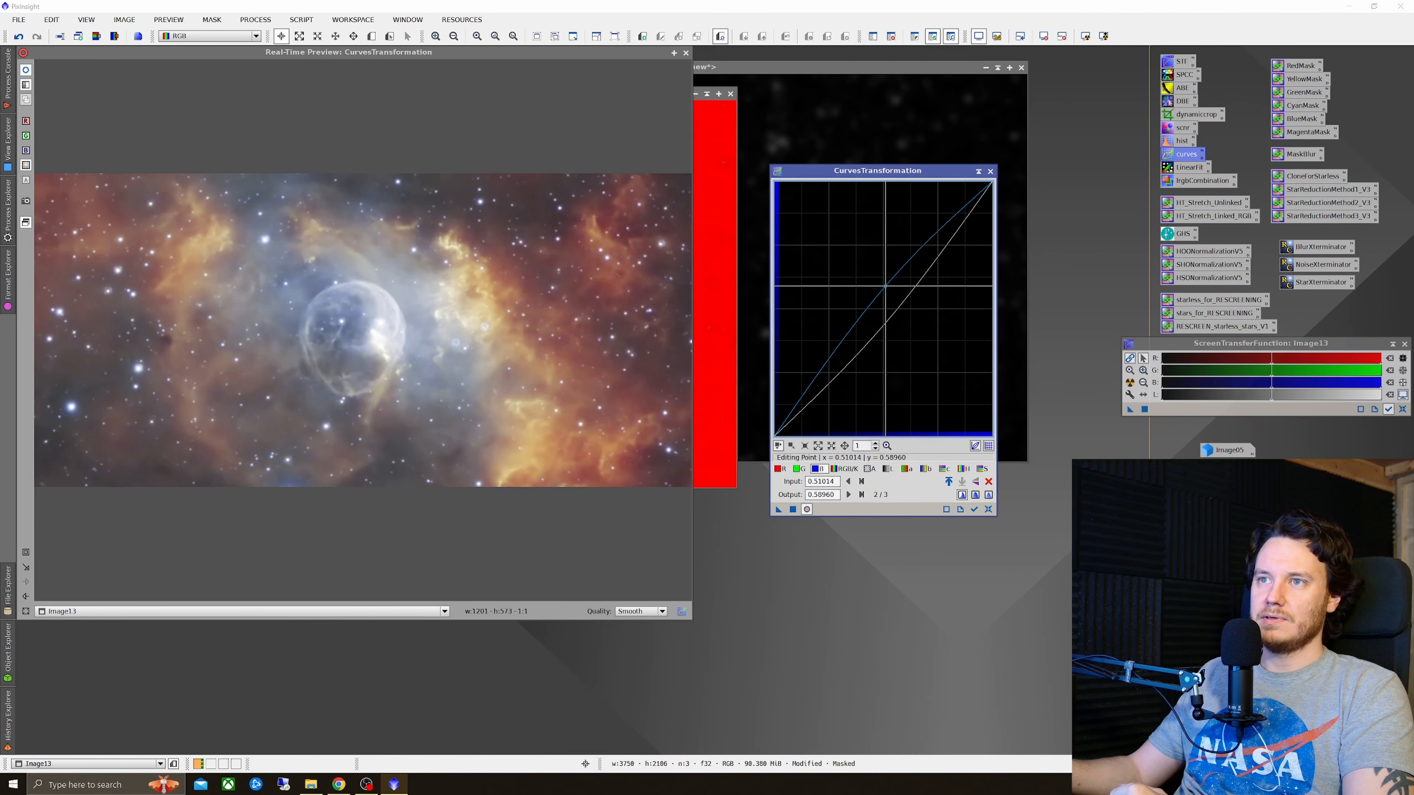
pyautogui.moveTo(885, 286); pyautogui.dragTo(882, 302)
pyautogui.click(797, 473)
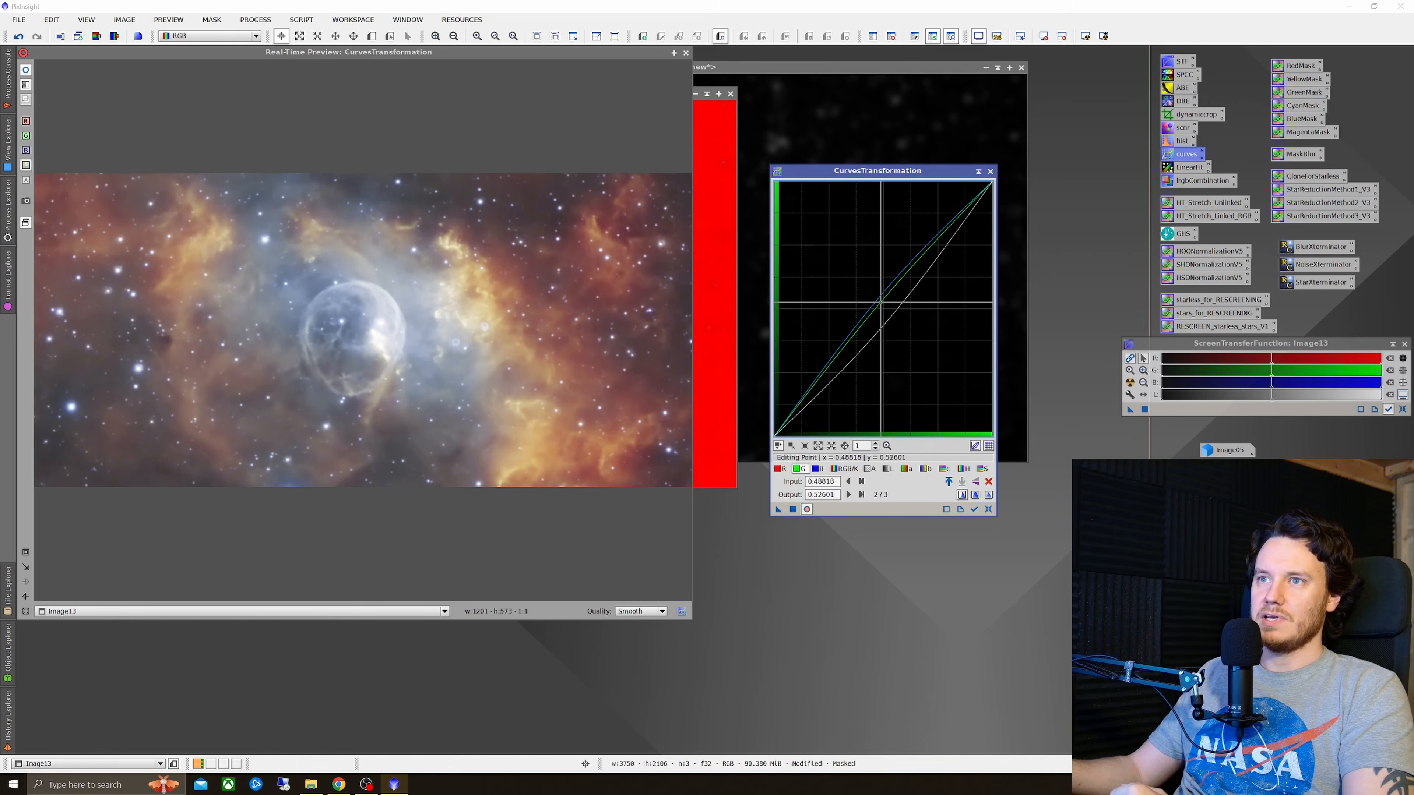
pyautogui.click(981, 470)
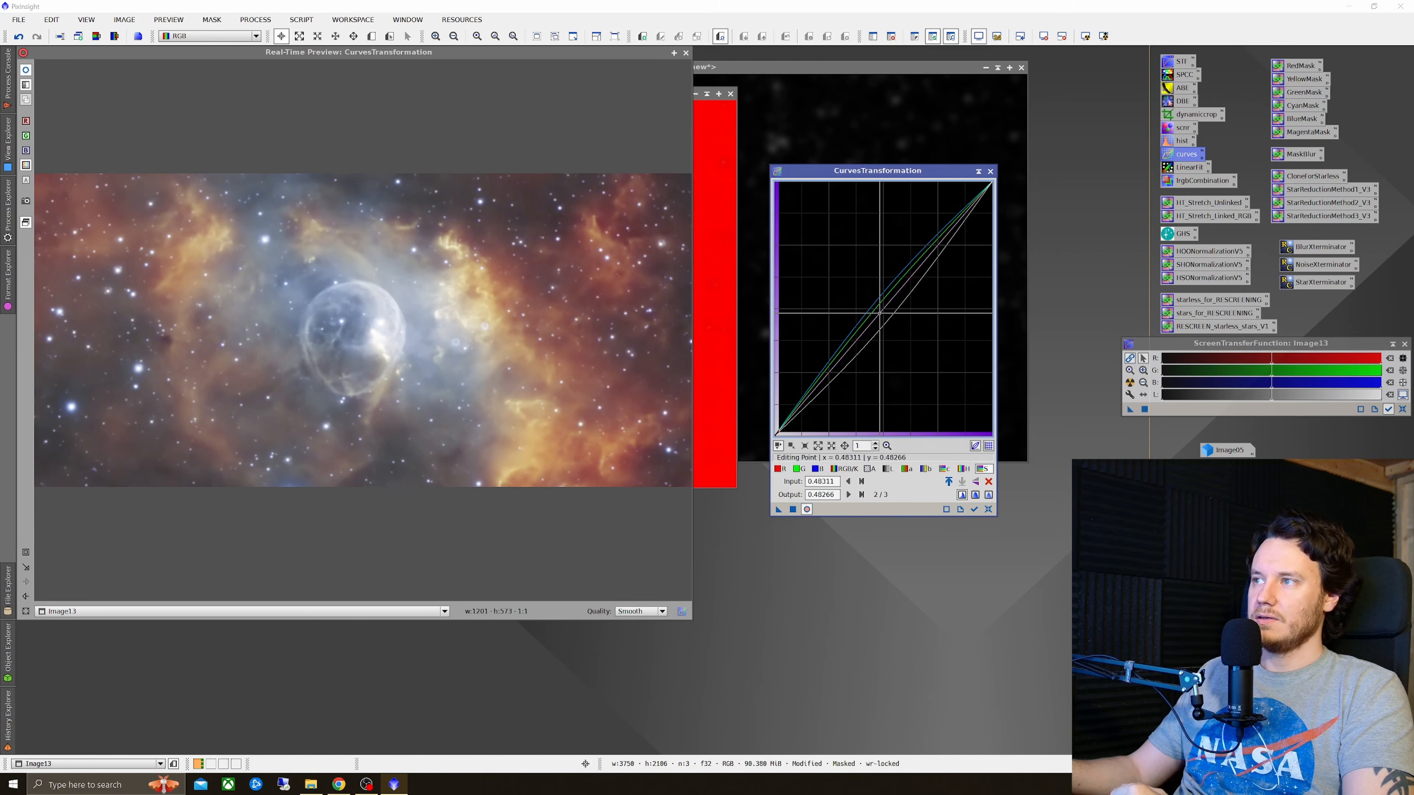
pyautogui.moveTo(880, 312); pyautogui.dragTo(821, 268)
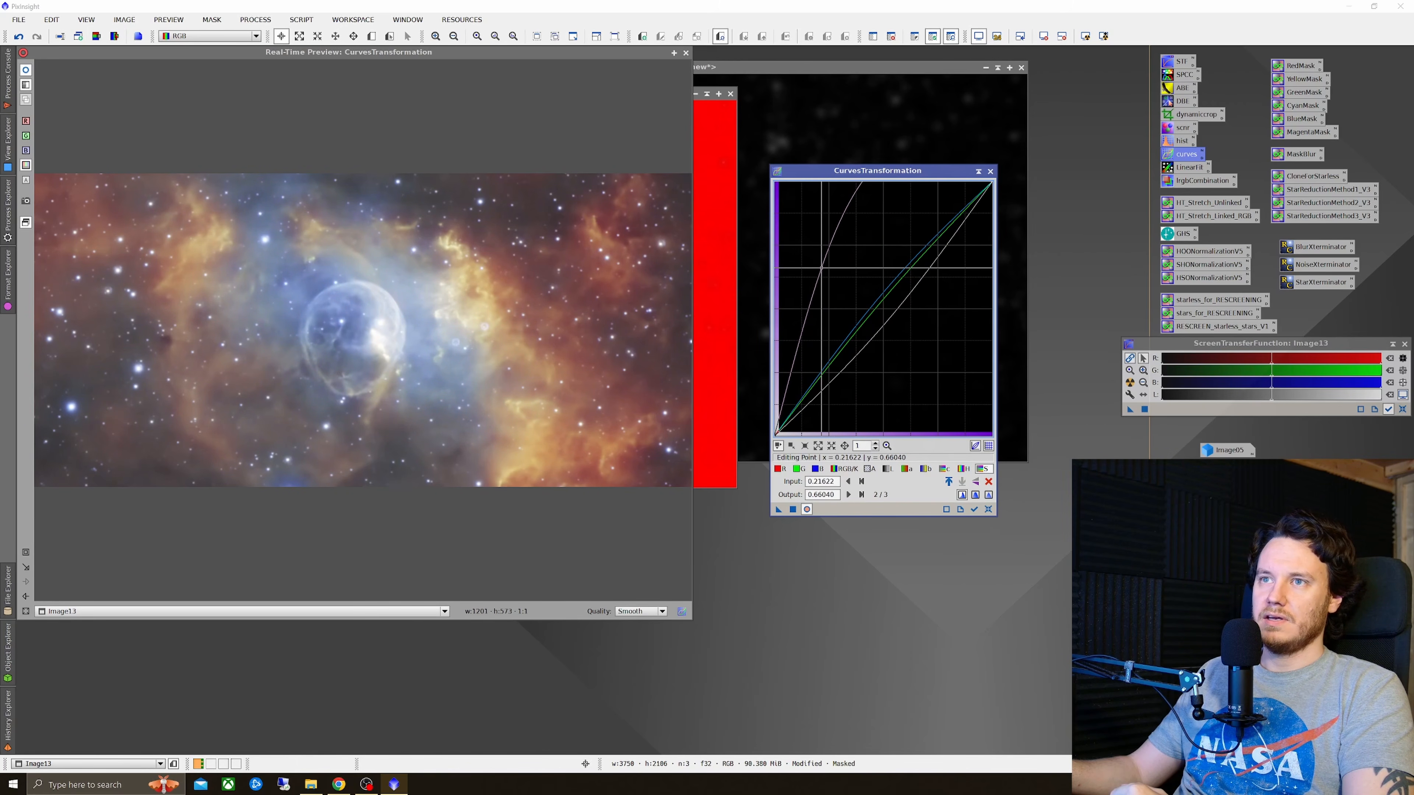
pyautogui.click(793, 509)
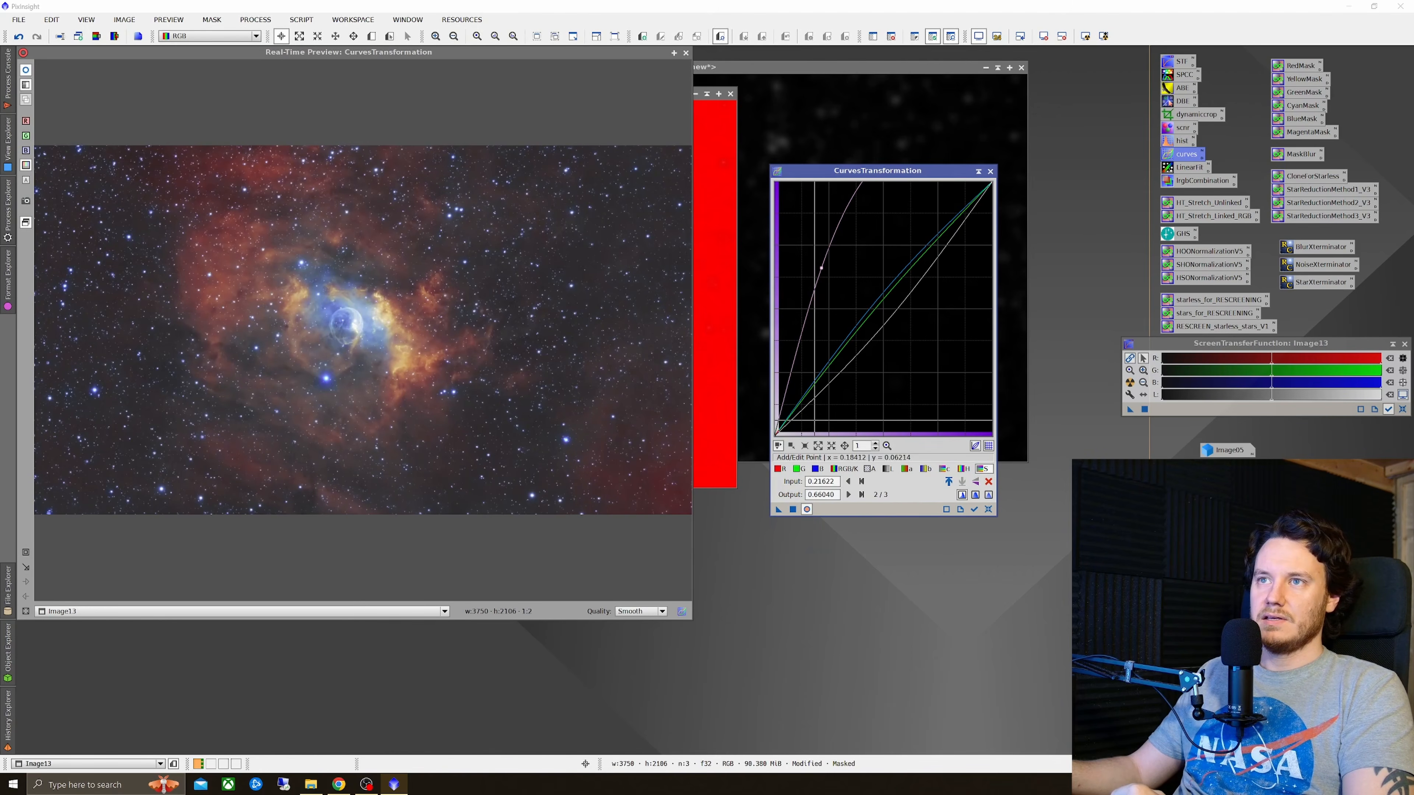
# Step: Reset the curves, close the real-time preview, and close the blue mask window to remove the mask from the image
pyautogui.click(988, 509)
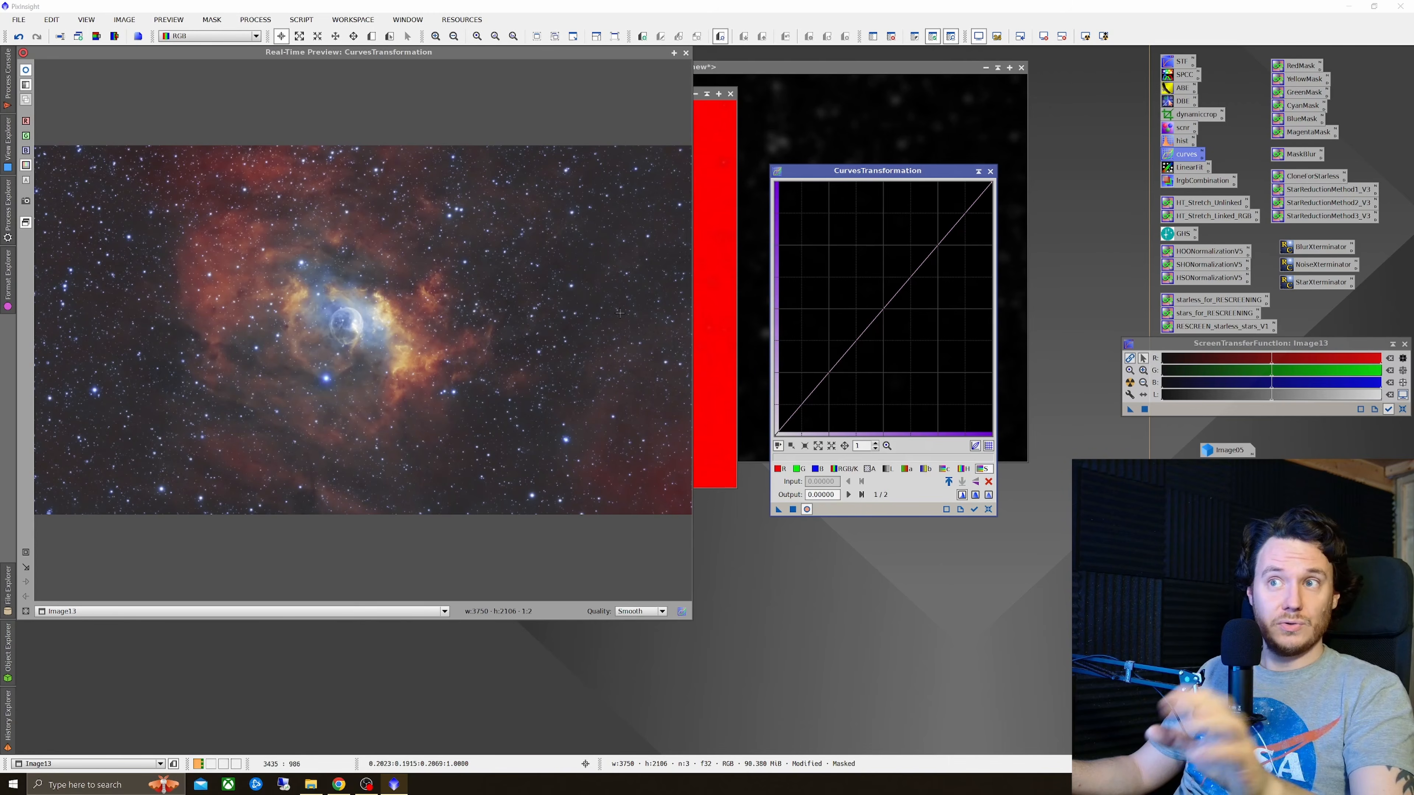
pyautogui.click(685, 53)
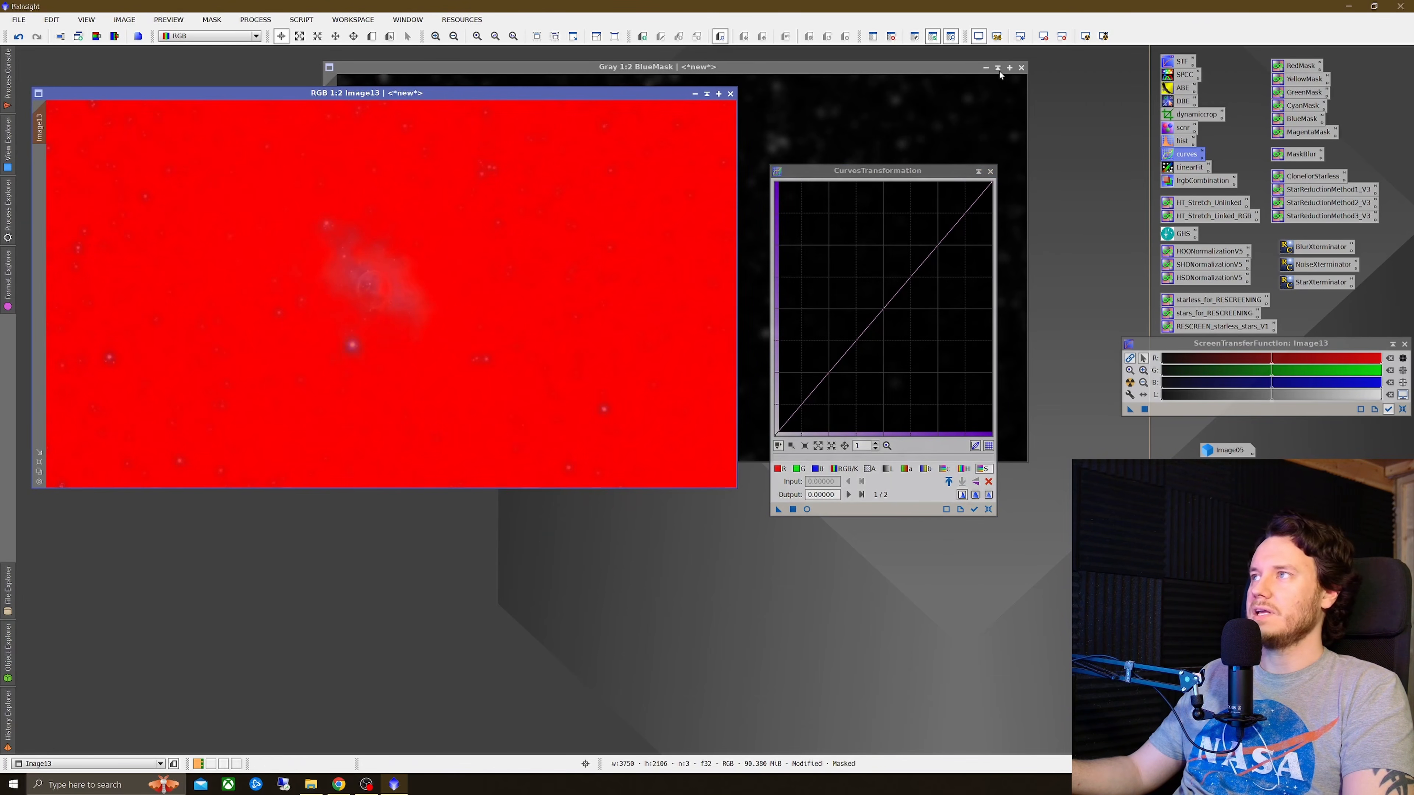
pyautogui.click(1022, 69)
pyautogui.click(662, 422)
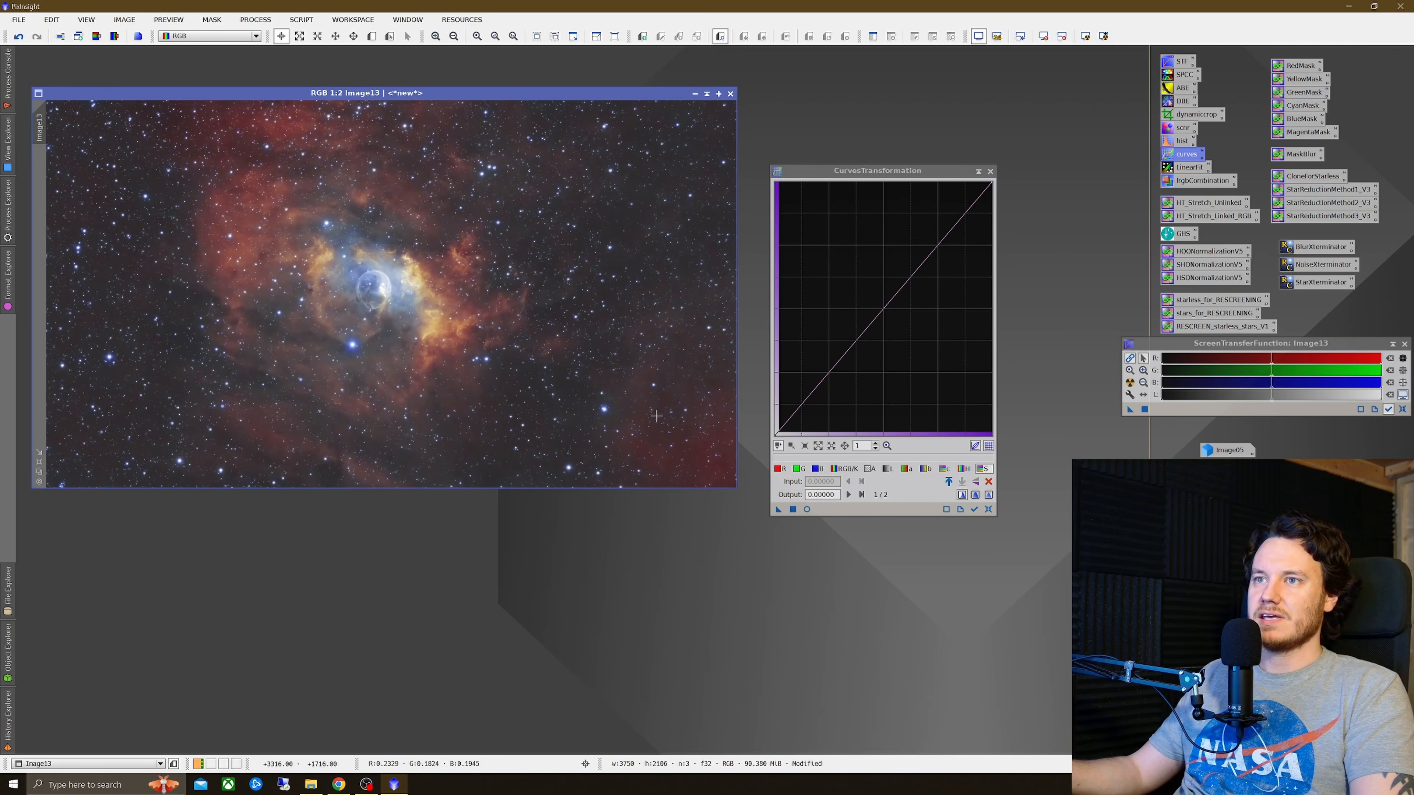
# Step: Apply an S-shaped RGB/K curve lifting midtones and darkening shadows to the unmasked image, then reset and close the curves tool
pyautogui.click(806, 509)
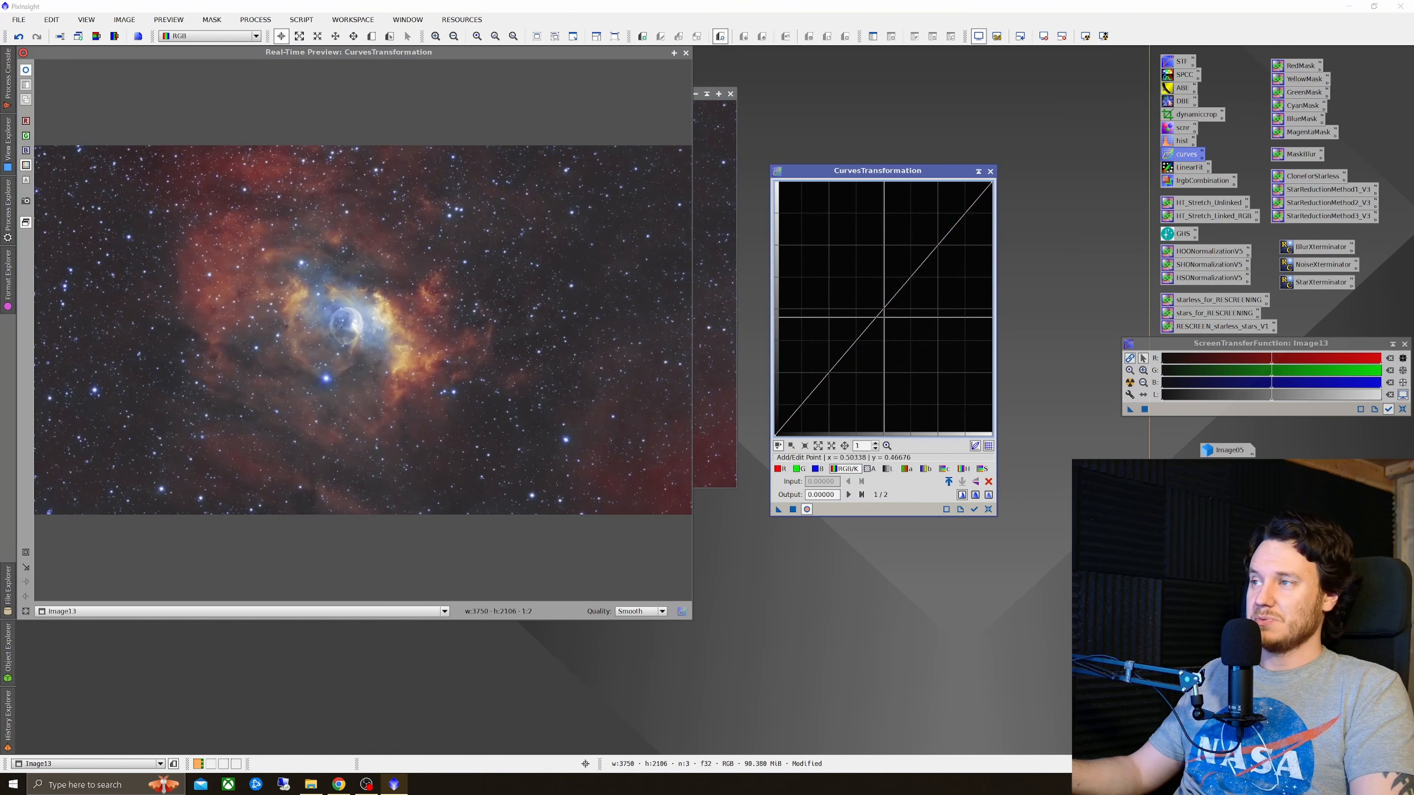
pyautogui.moveTo(899, 296); pyautogui.dragTo(901, 270)
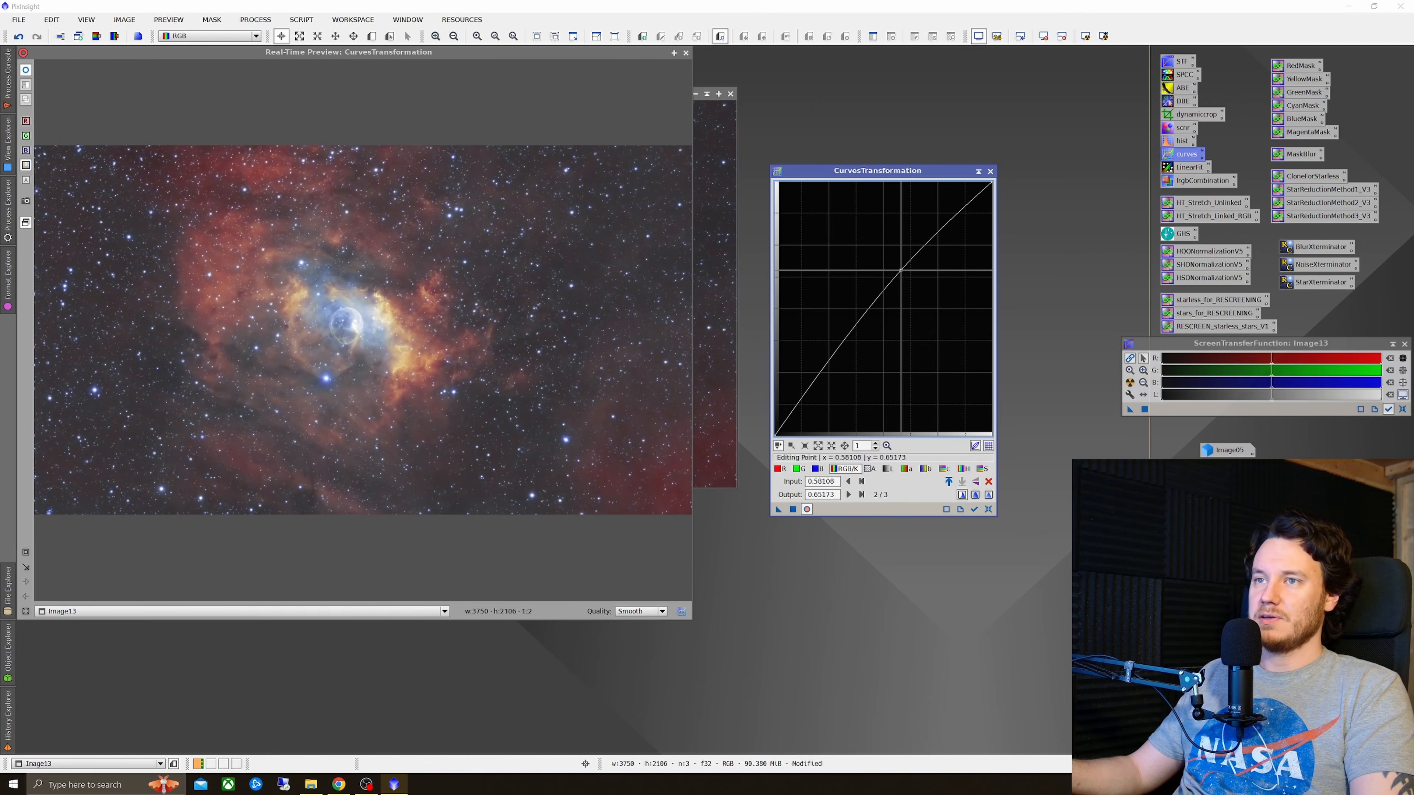
pyautogui.moveTo(811, 374); pyautogui.dragTo(813, 404)
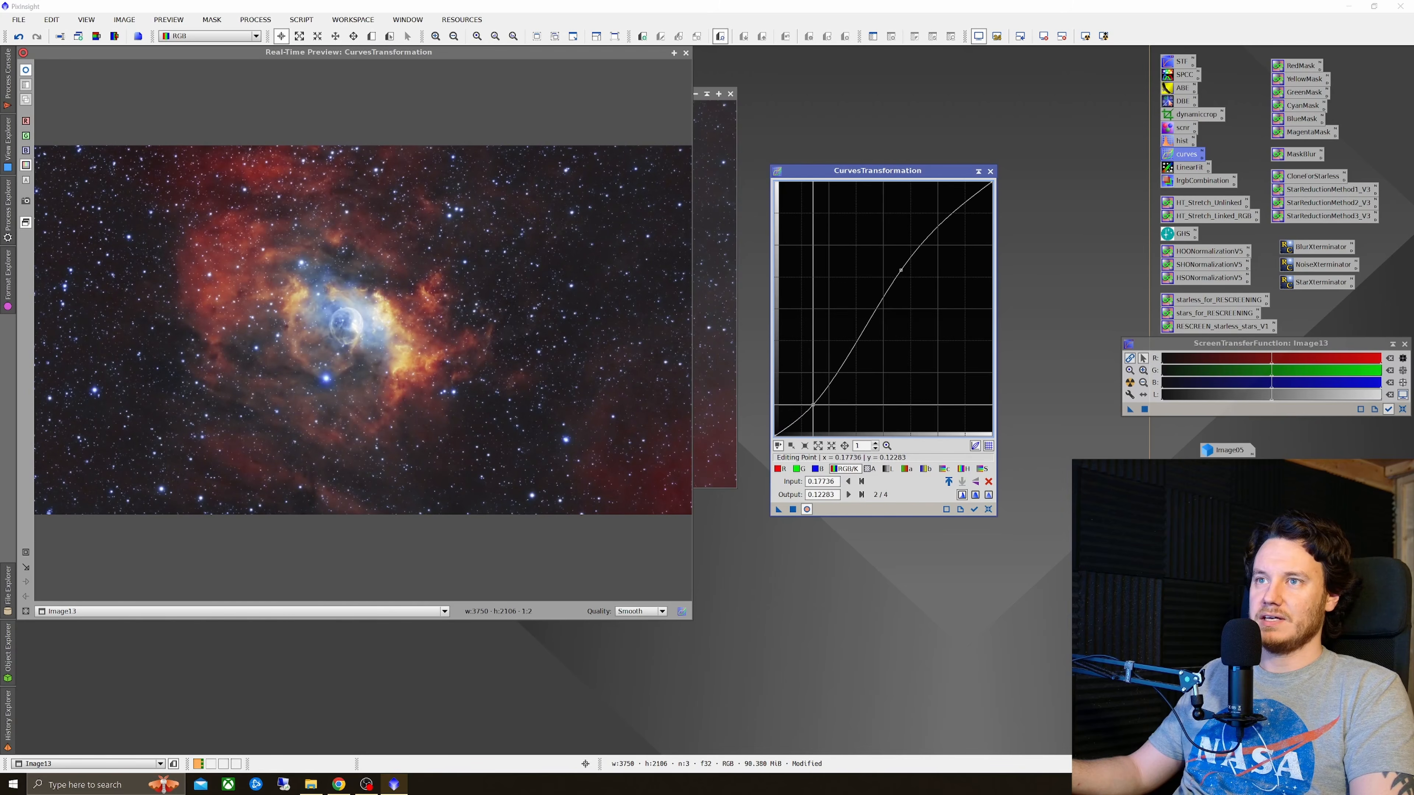
pyautogui.moveTo(901, 271); pyautogui.dragTo(905, 279)
pyautogui.click(26, 71)
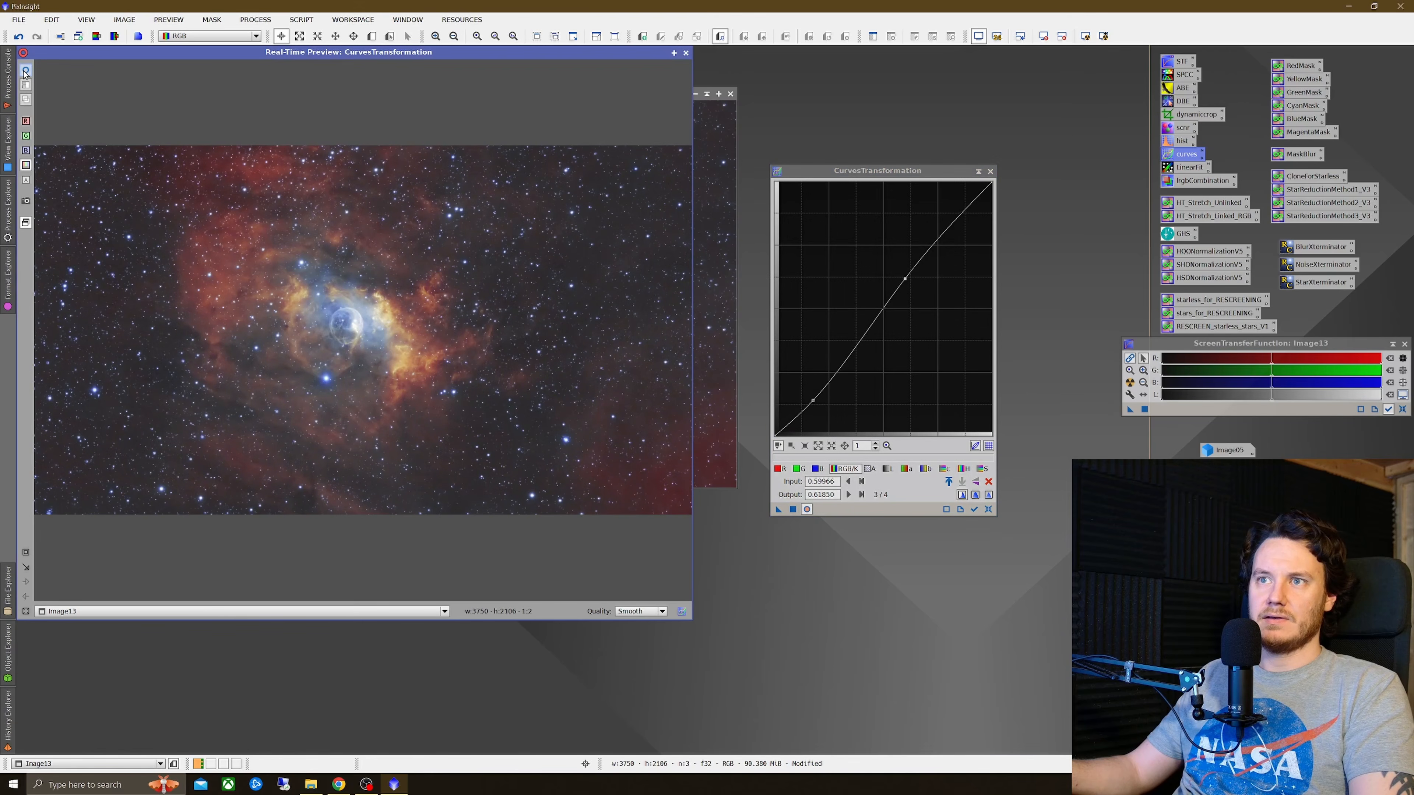
pyautogui.click(796, 517)
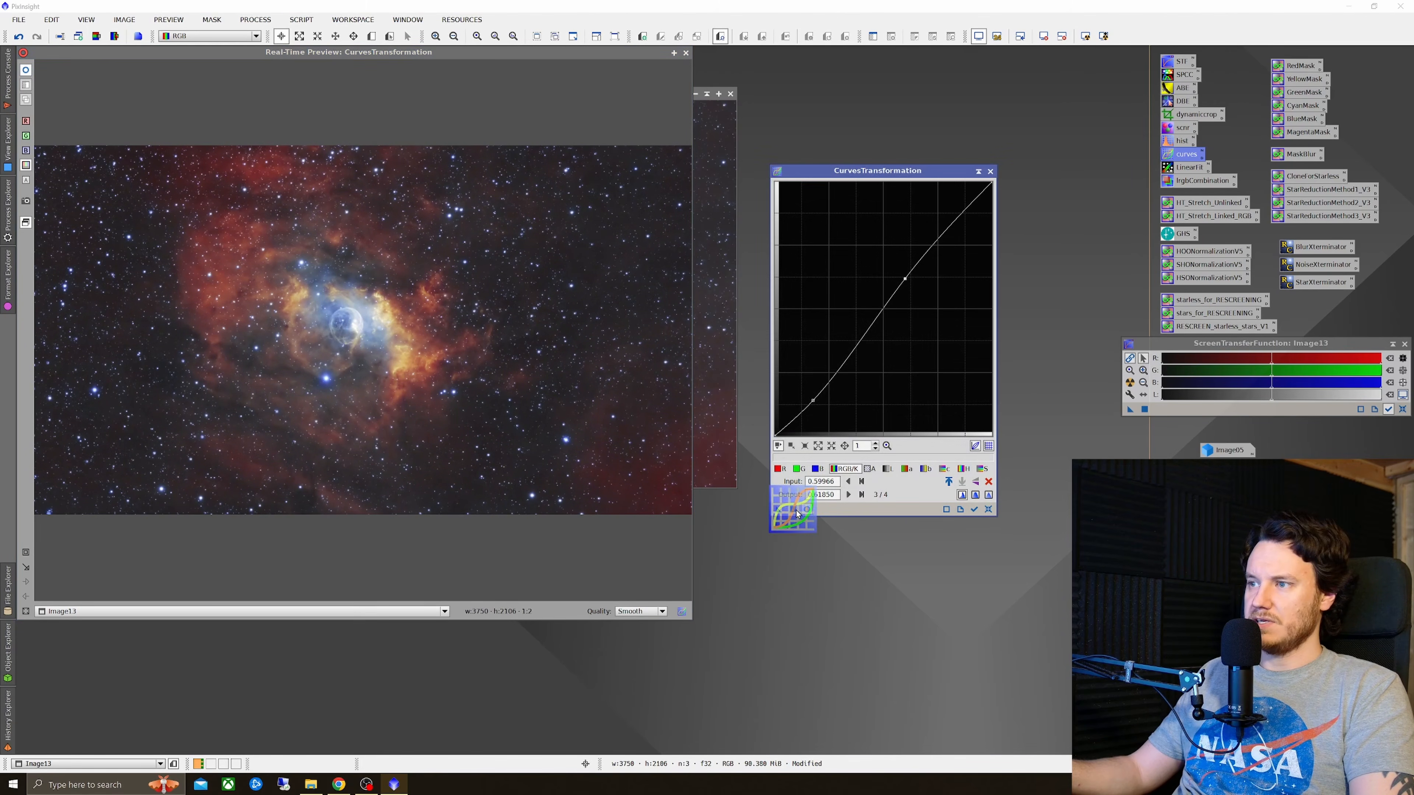
pyautogui.click(989, 510)
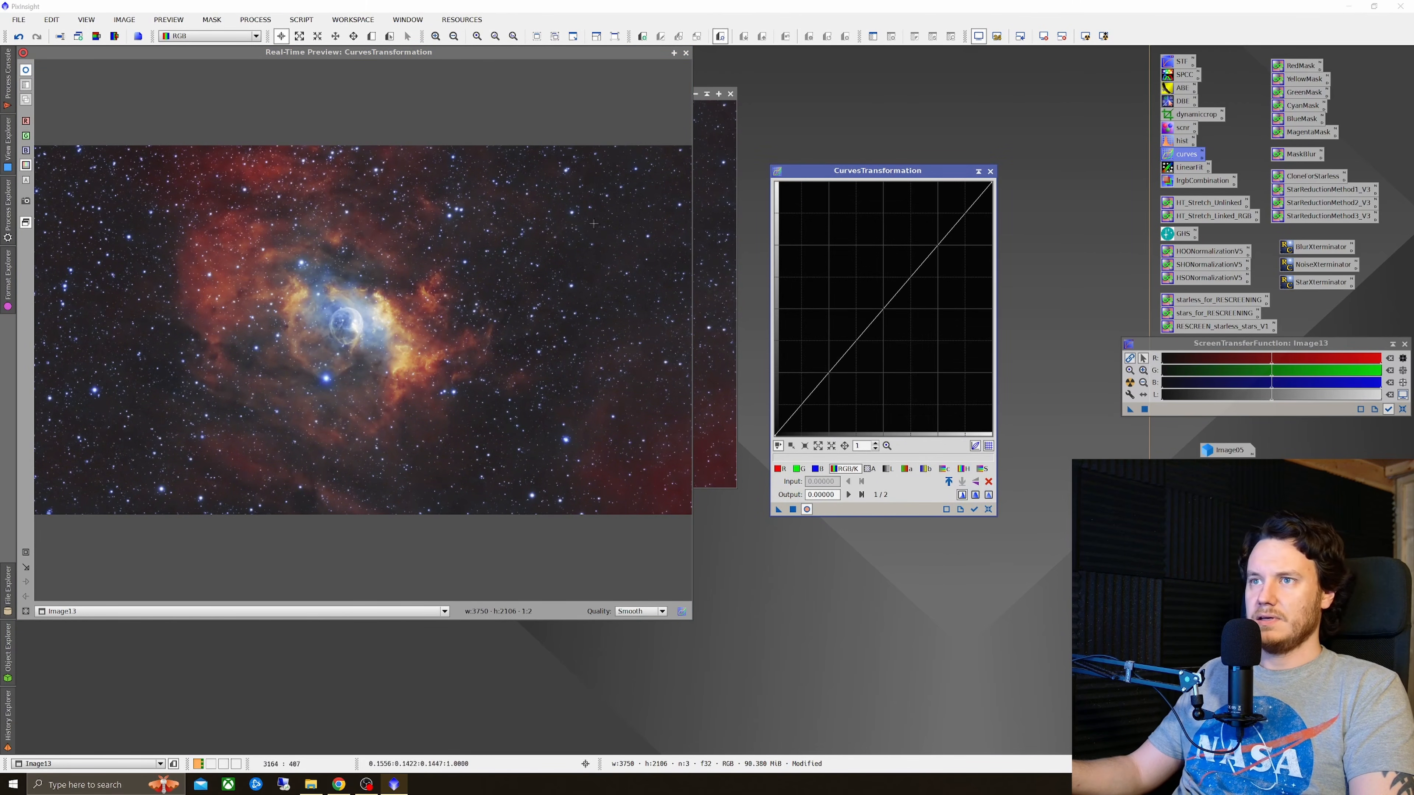
pyautogui.click(686, 53)
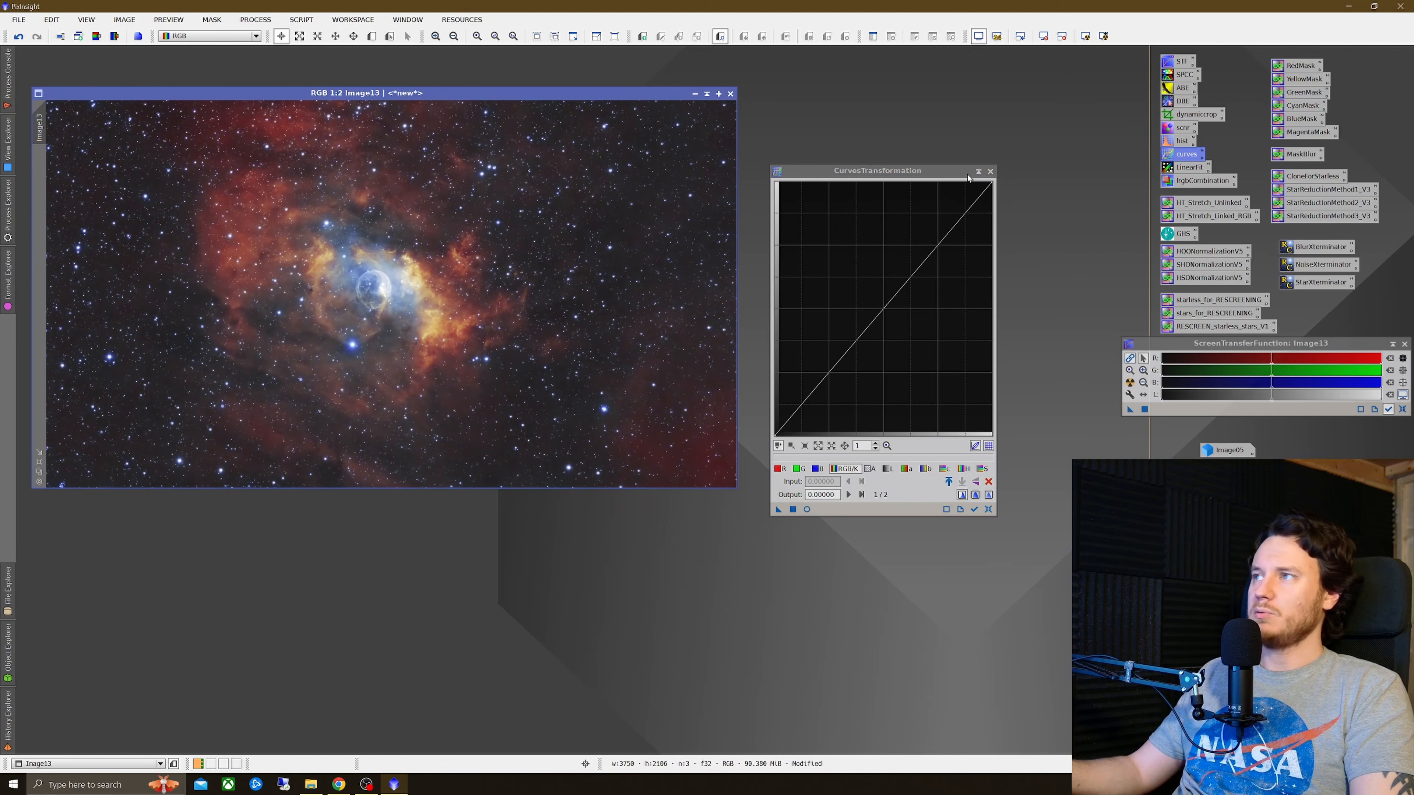
pyautogui.click(991, 170)
# Step: Open Image05 and arrange it beside the processed Image13 to compare the two renditions of the nebula
pyautogui.scroll(1, 376, 290)
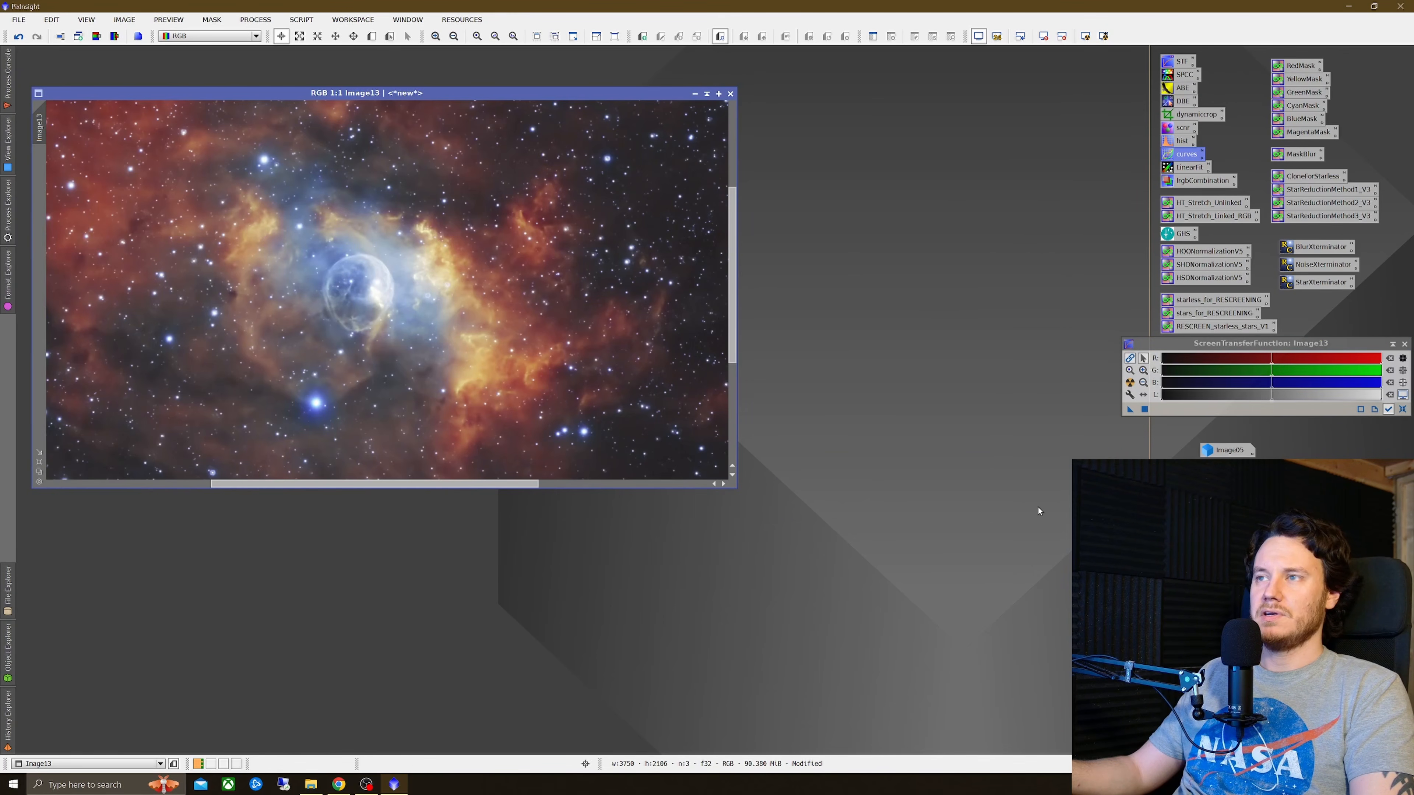
pyautogui.doubleClick(1227, 451)
pyautogui.scroll(1, 399, 347)
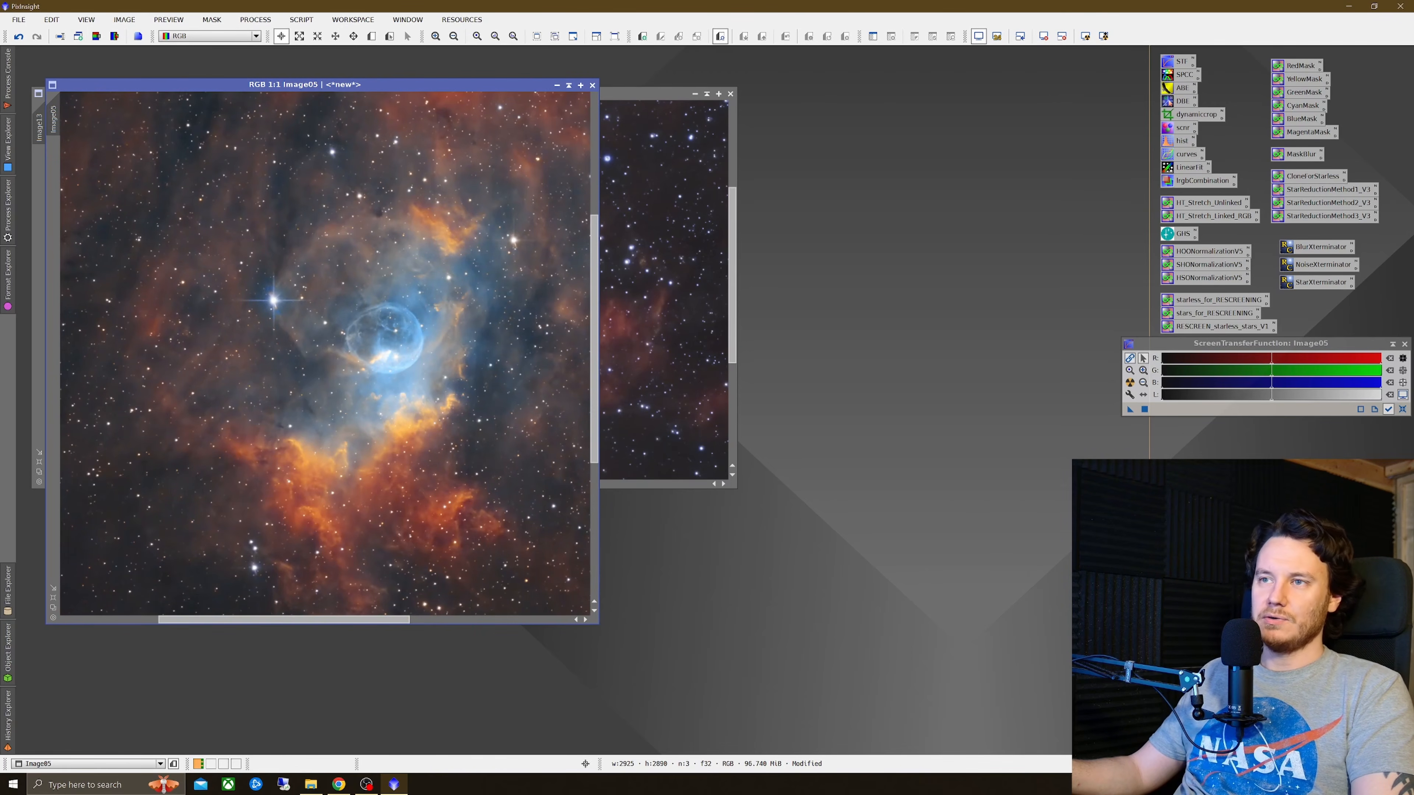
pyautogui.moveTo(620, 98); pyautogui.dragTo(1059, 154)
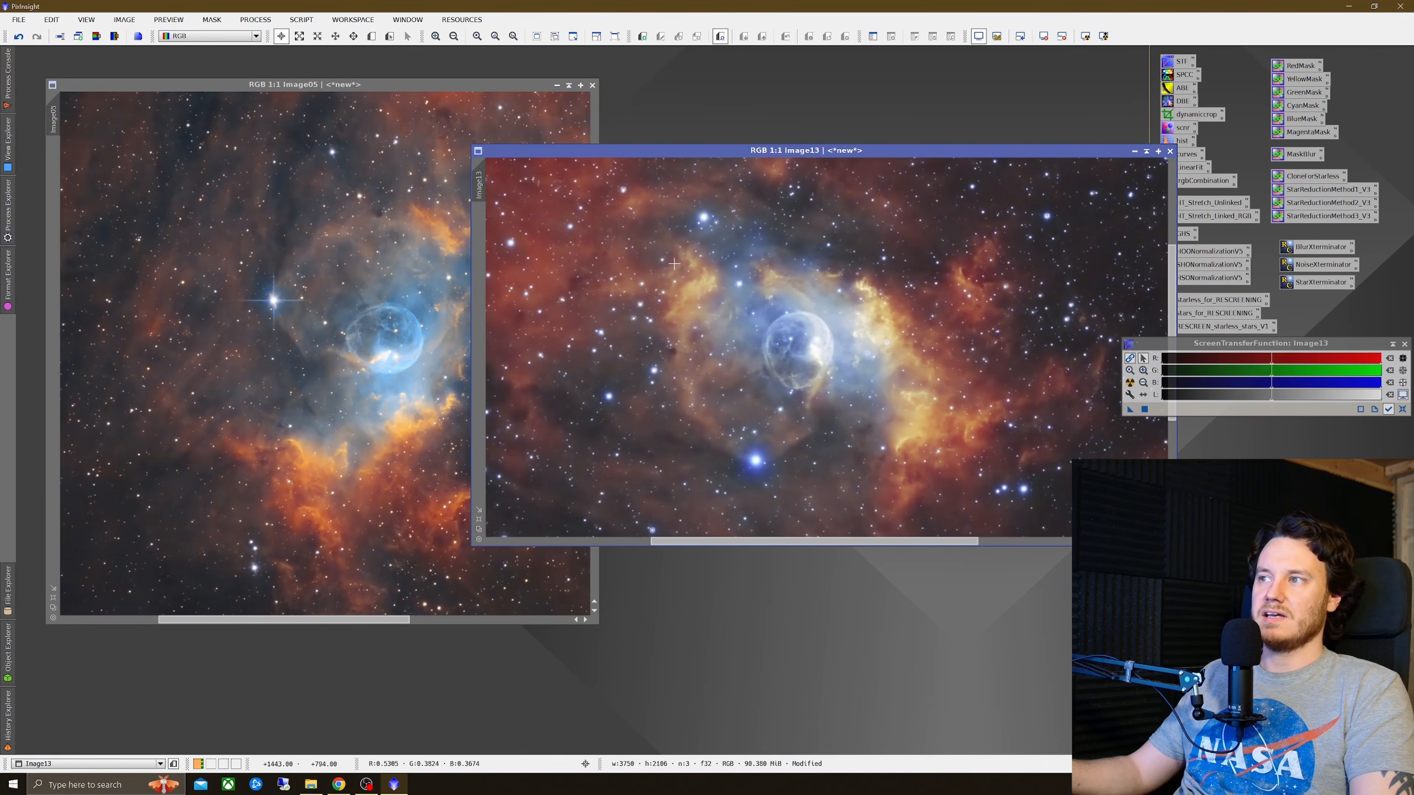
pyautogui.click(390, 252)
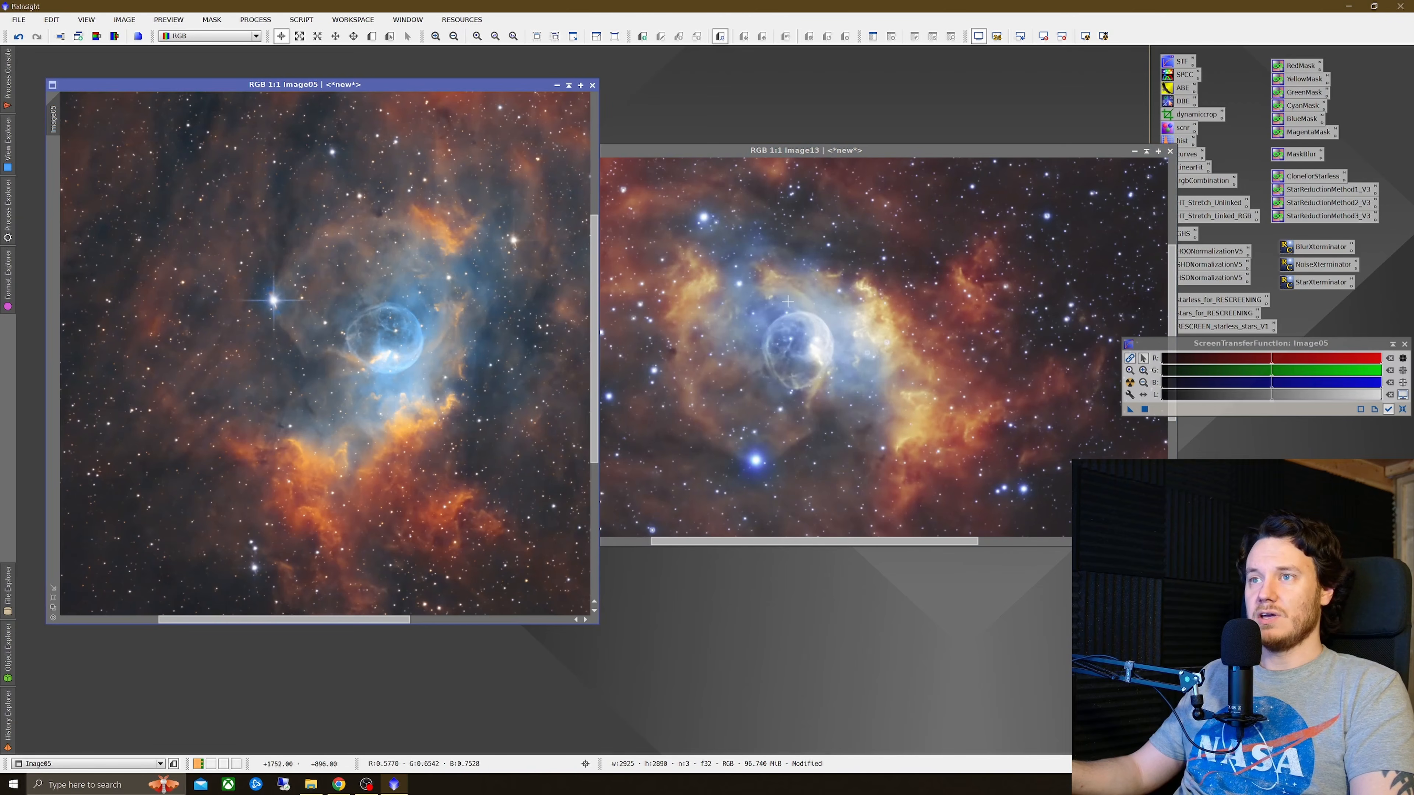
pyautogui.moveTo(958, 146); pyautogui.dragTo(1015, 122)
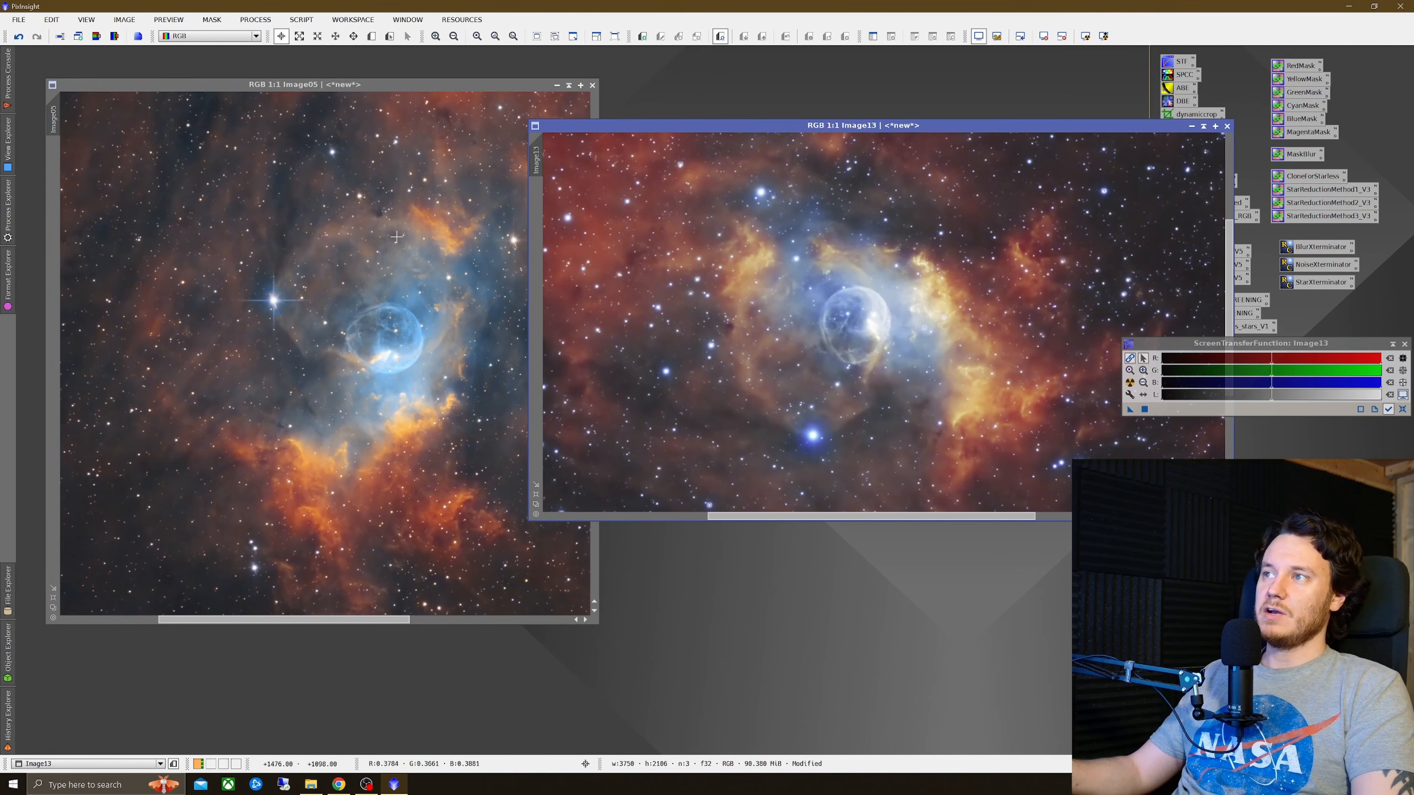
pyautogui.click(361, 218)
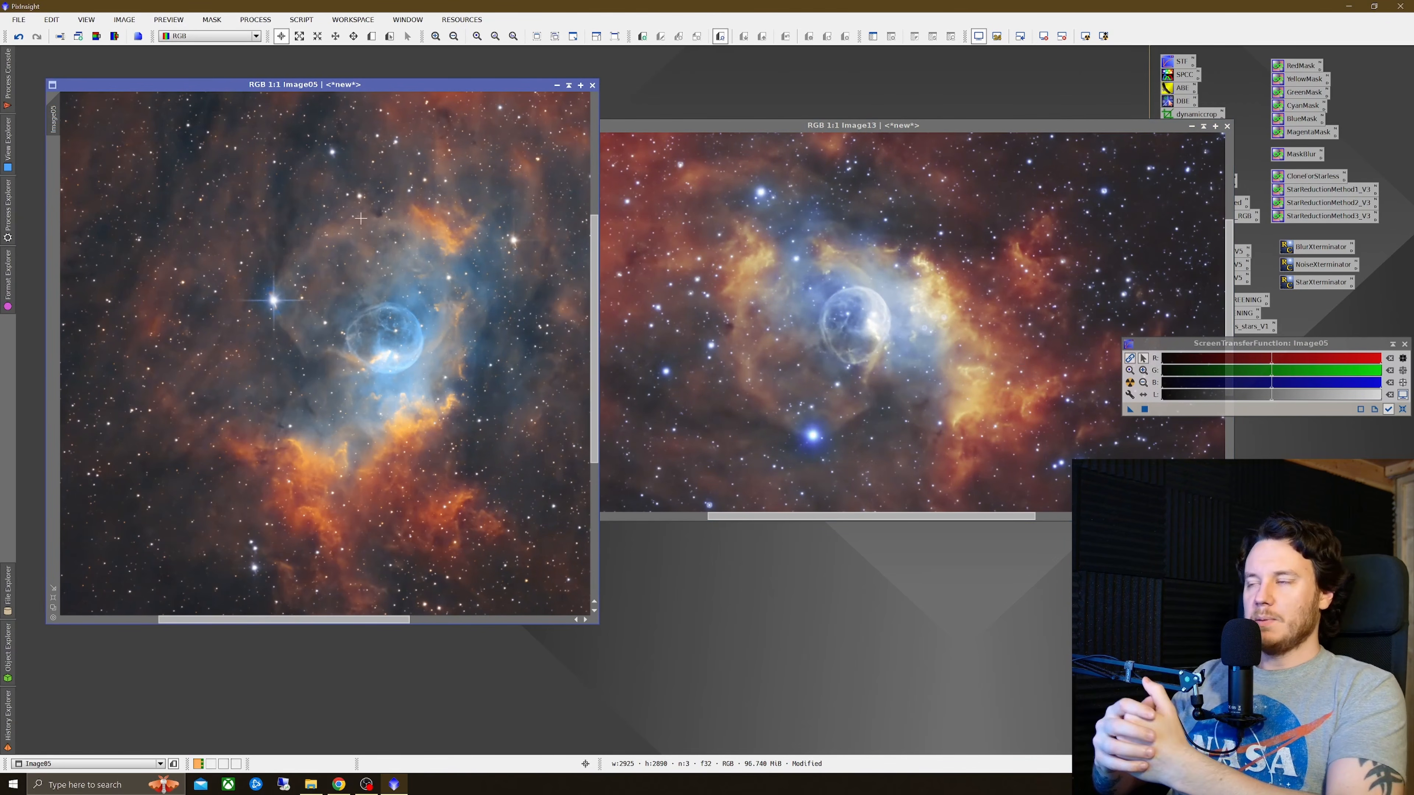